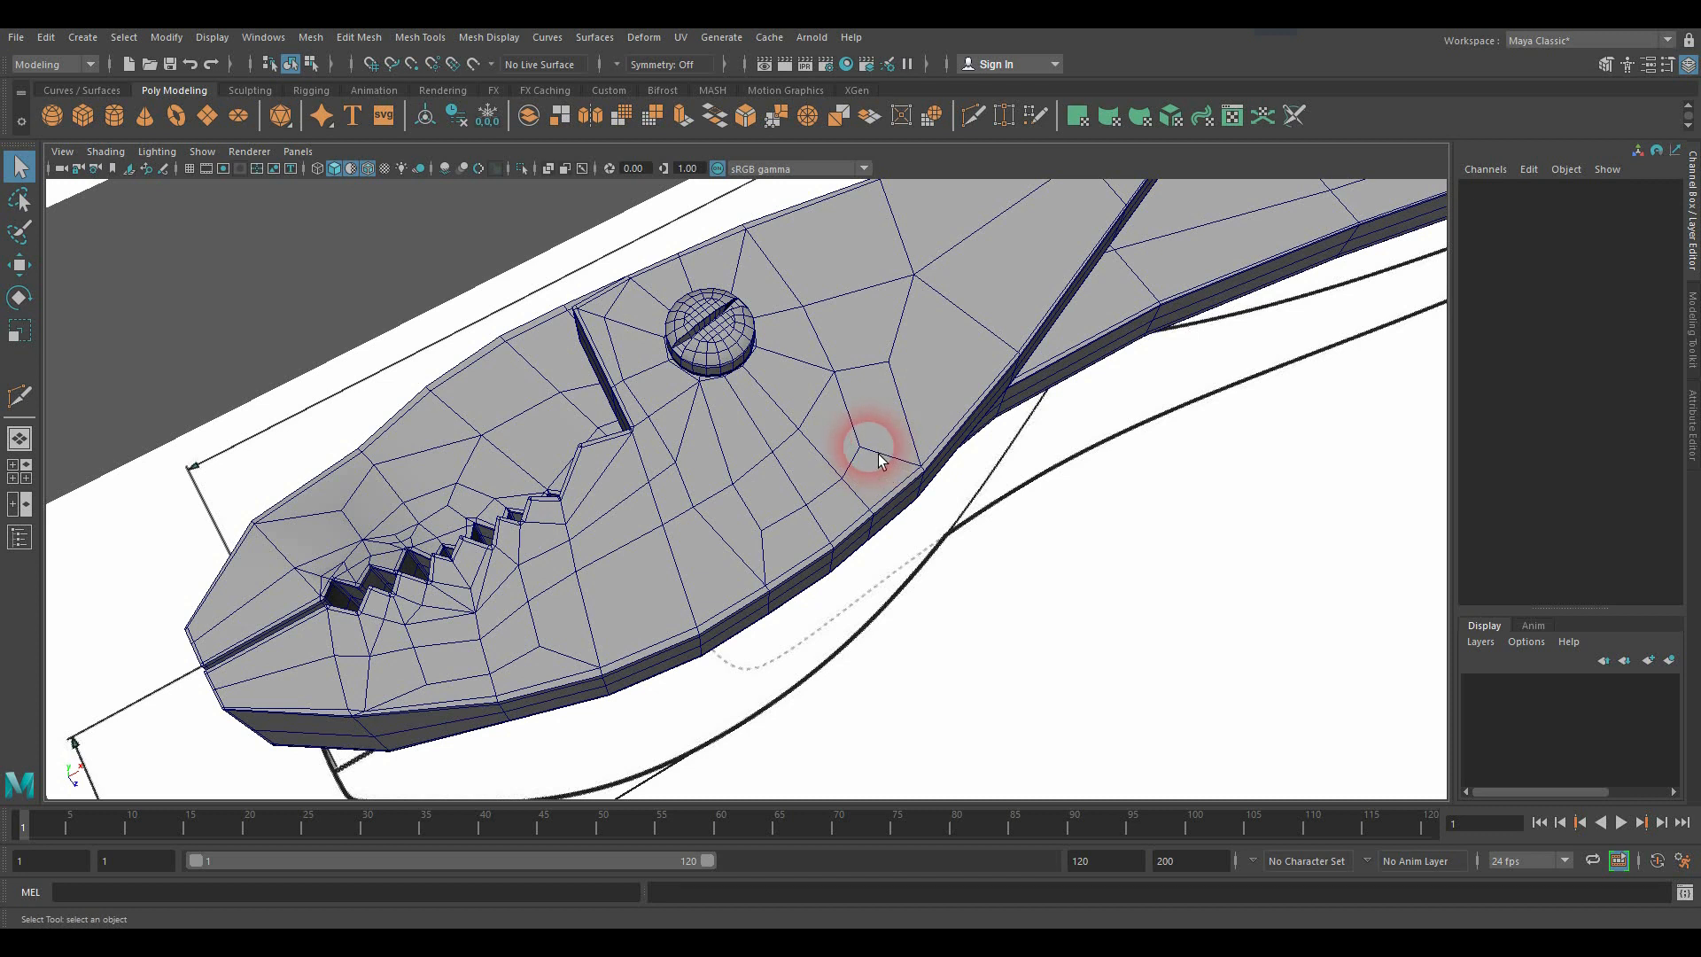
Step: Examine the pliers model from several angles against its three reference image planes
mouse_move(975, 482)
left_mouse_down("alt")
mouse_move(898, 500)
mouse_move(569, 475)
mouse_move(915, 580)
mouse_move(1002, 532)
mouse_move(939, 556)
mouse_move(904, 532)
mouse_move(904, 570)
left_mouse_up("alt")
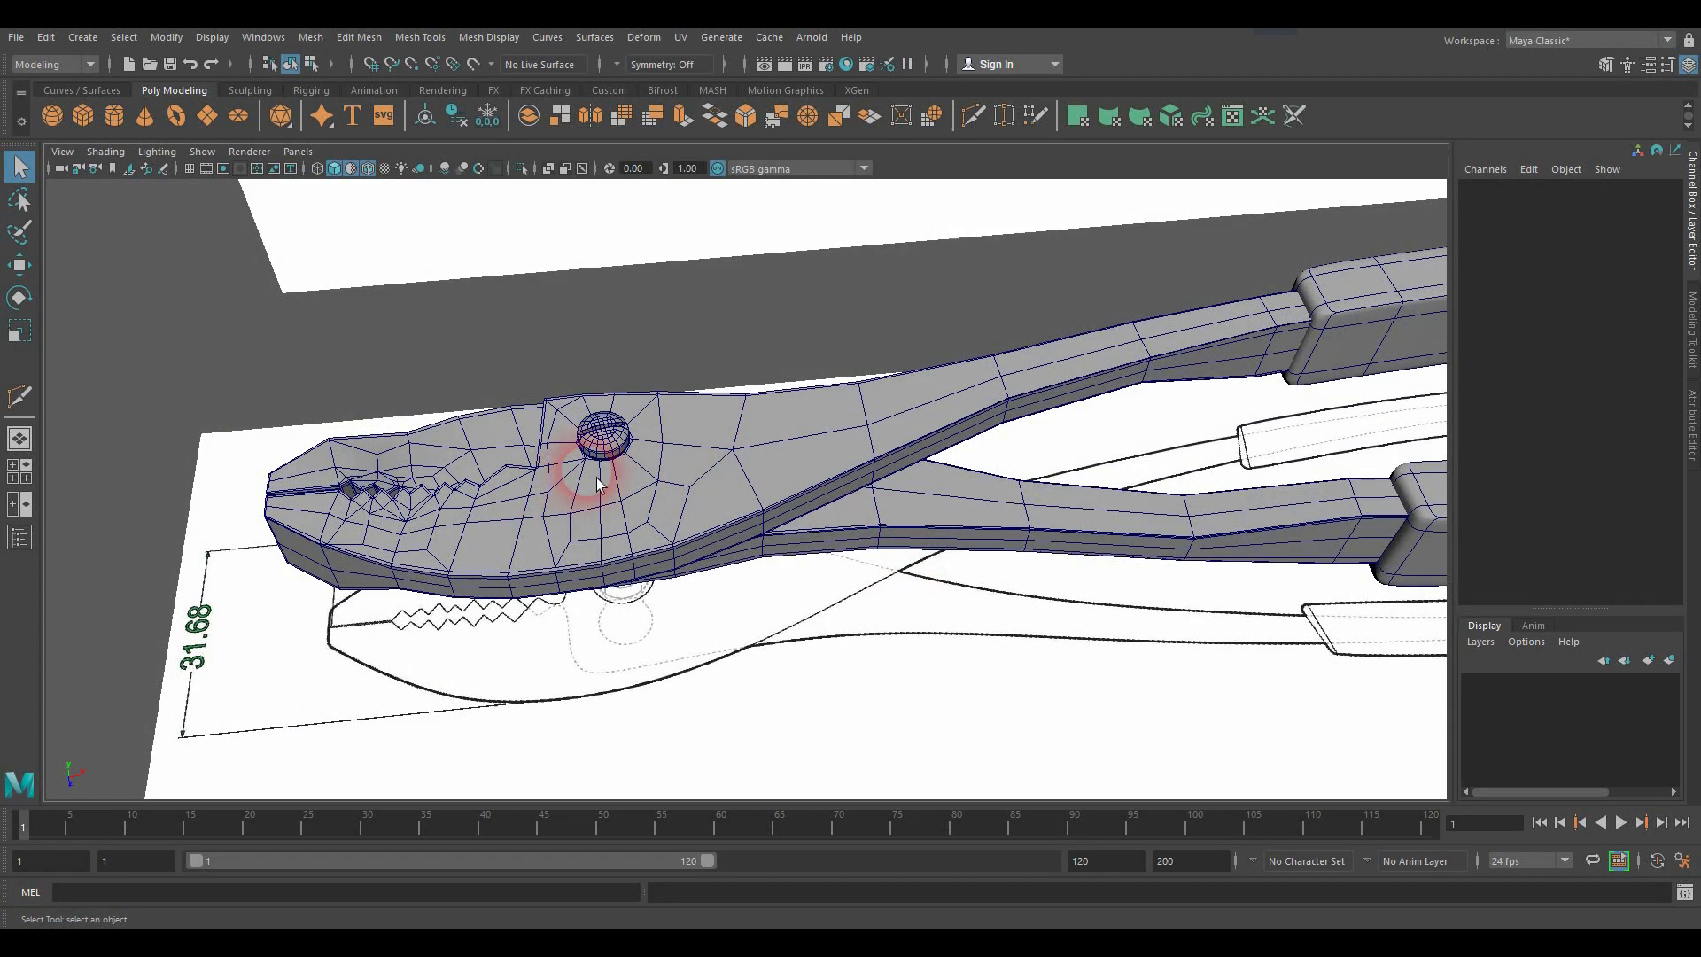
left_click_drag(950, 516, 626, 543, "alt")
right_click_drag(626, 543, 663, 557, "alt")
middle_click_drag(663, 558, 653, 550, "alt")
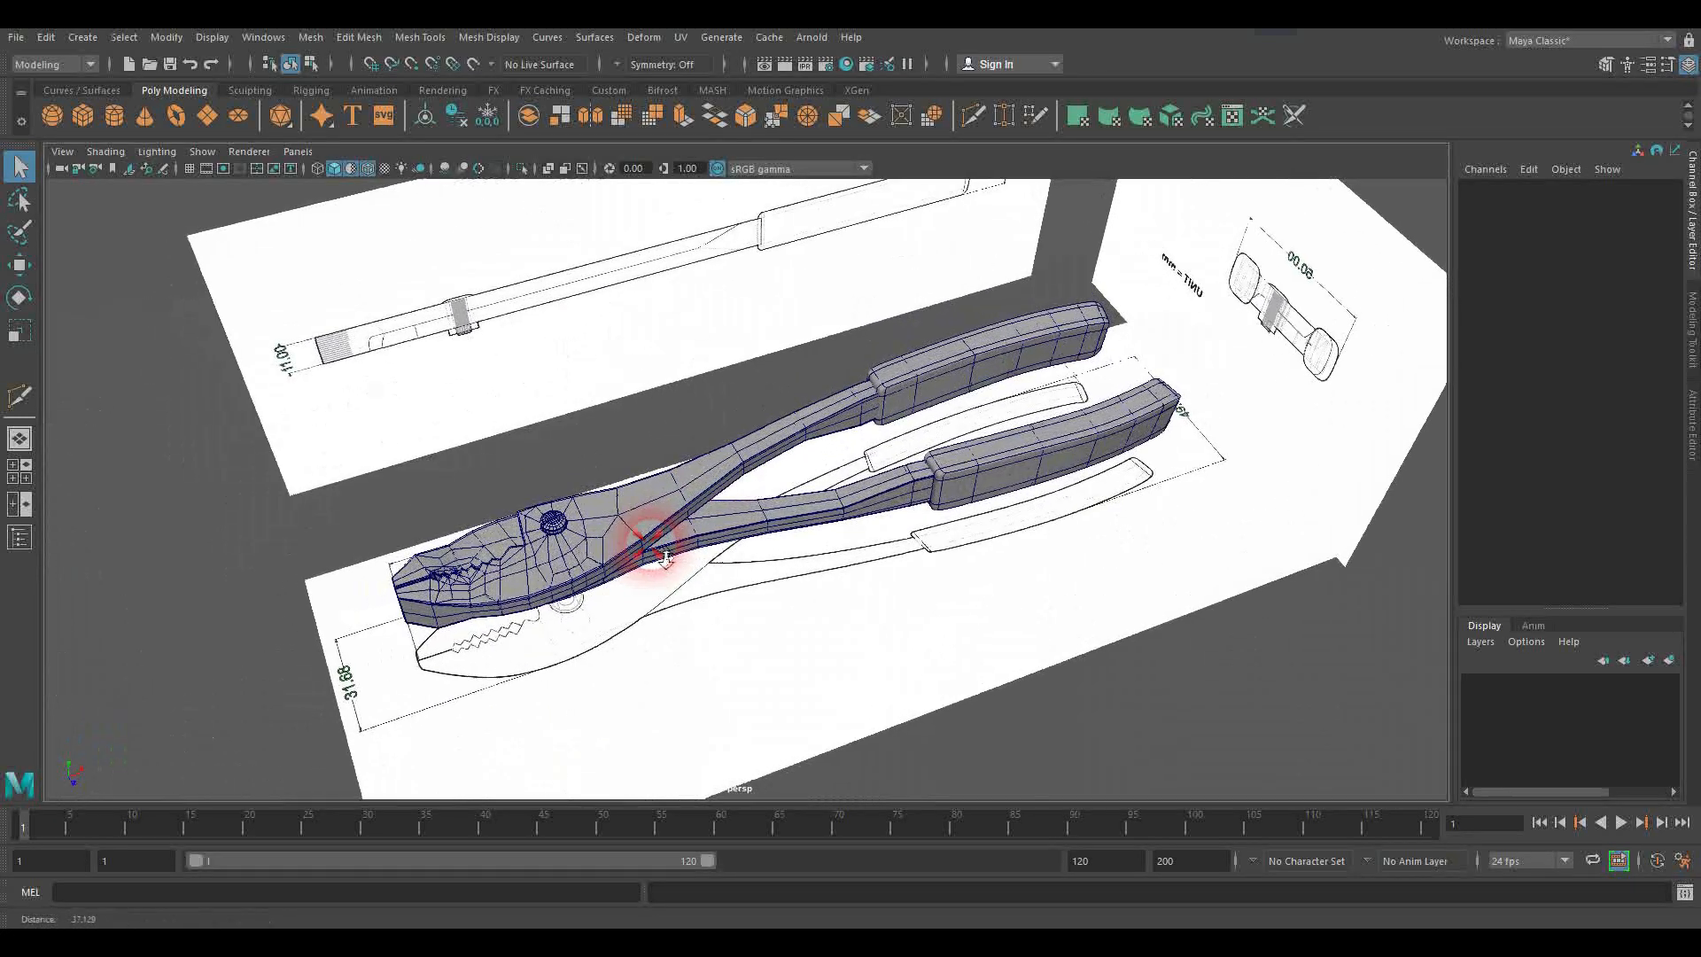
right_click_drag(653, 550, 801, 558, "alt")
left_click_drag(800, 558, 749, 556, "alt")
middle_click_drag(749, 556, 740, 521, "alt")
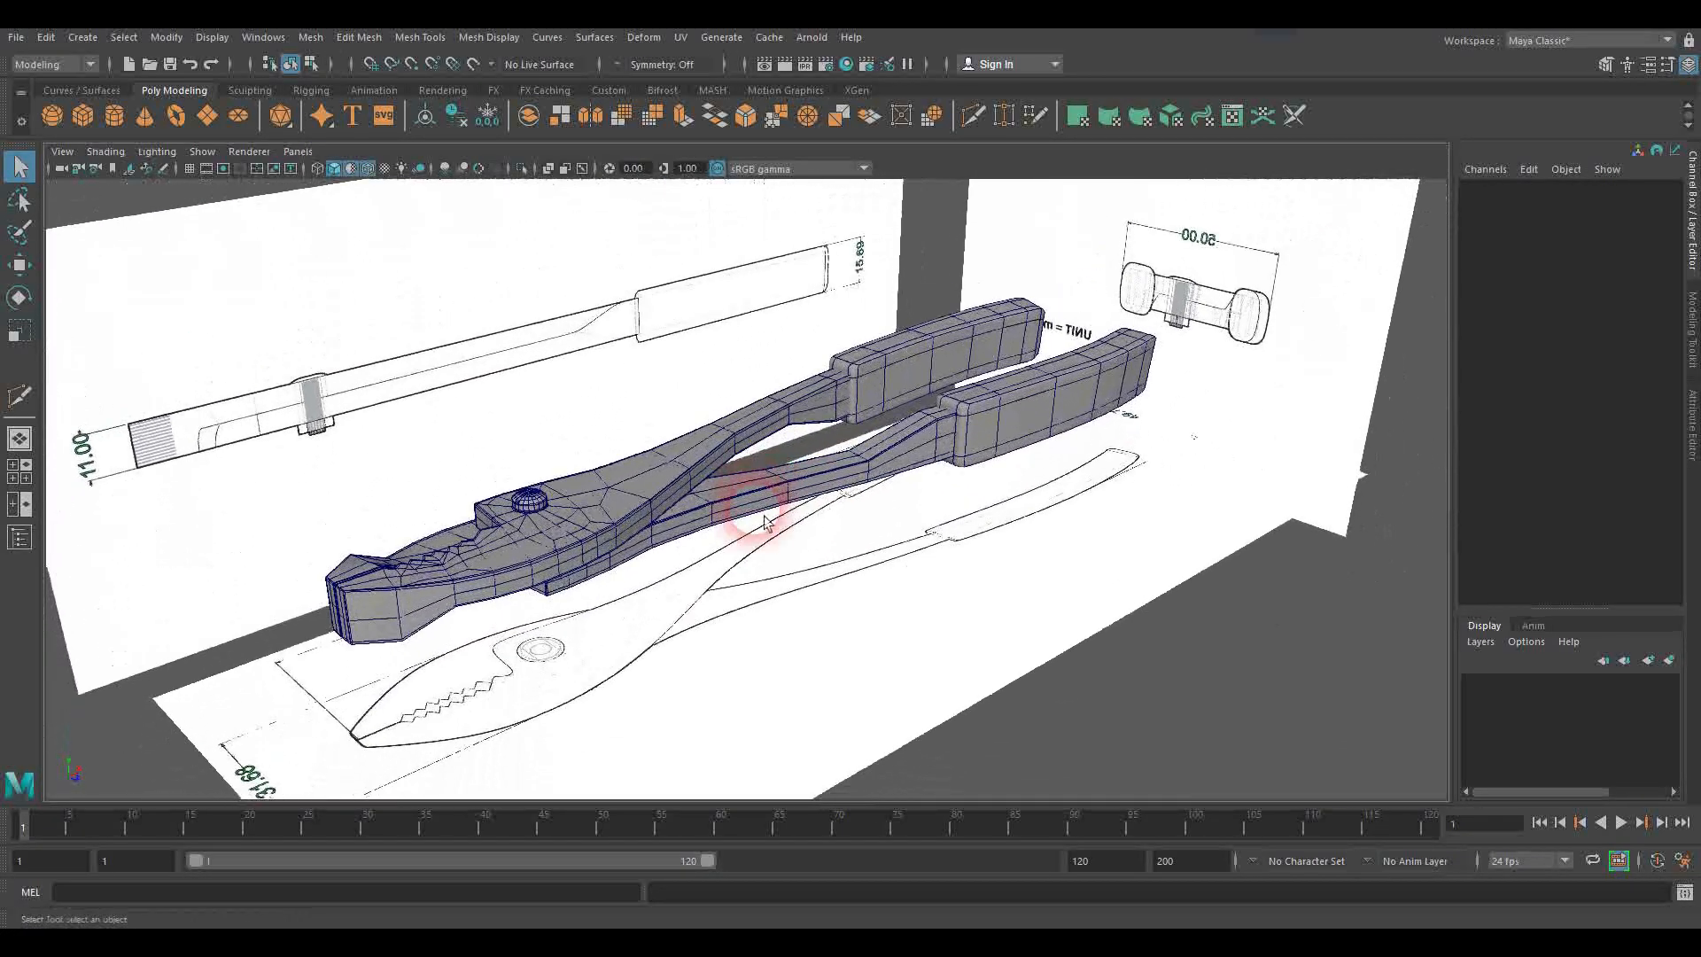
left_click_drag(644, 599, 558, 589, "alt")
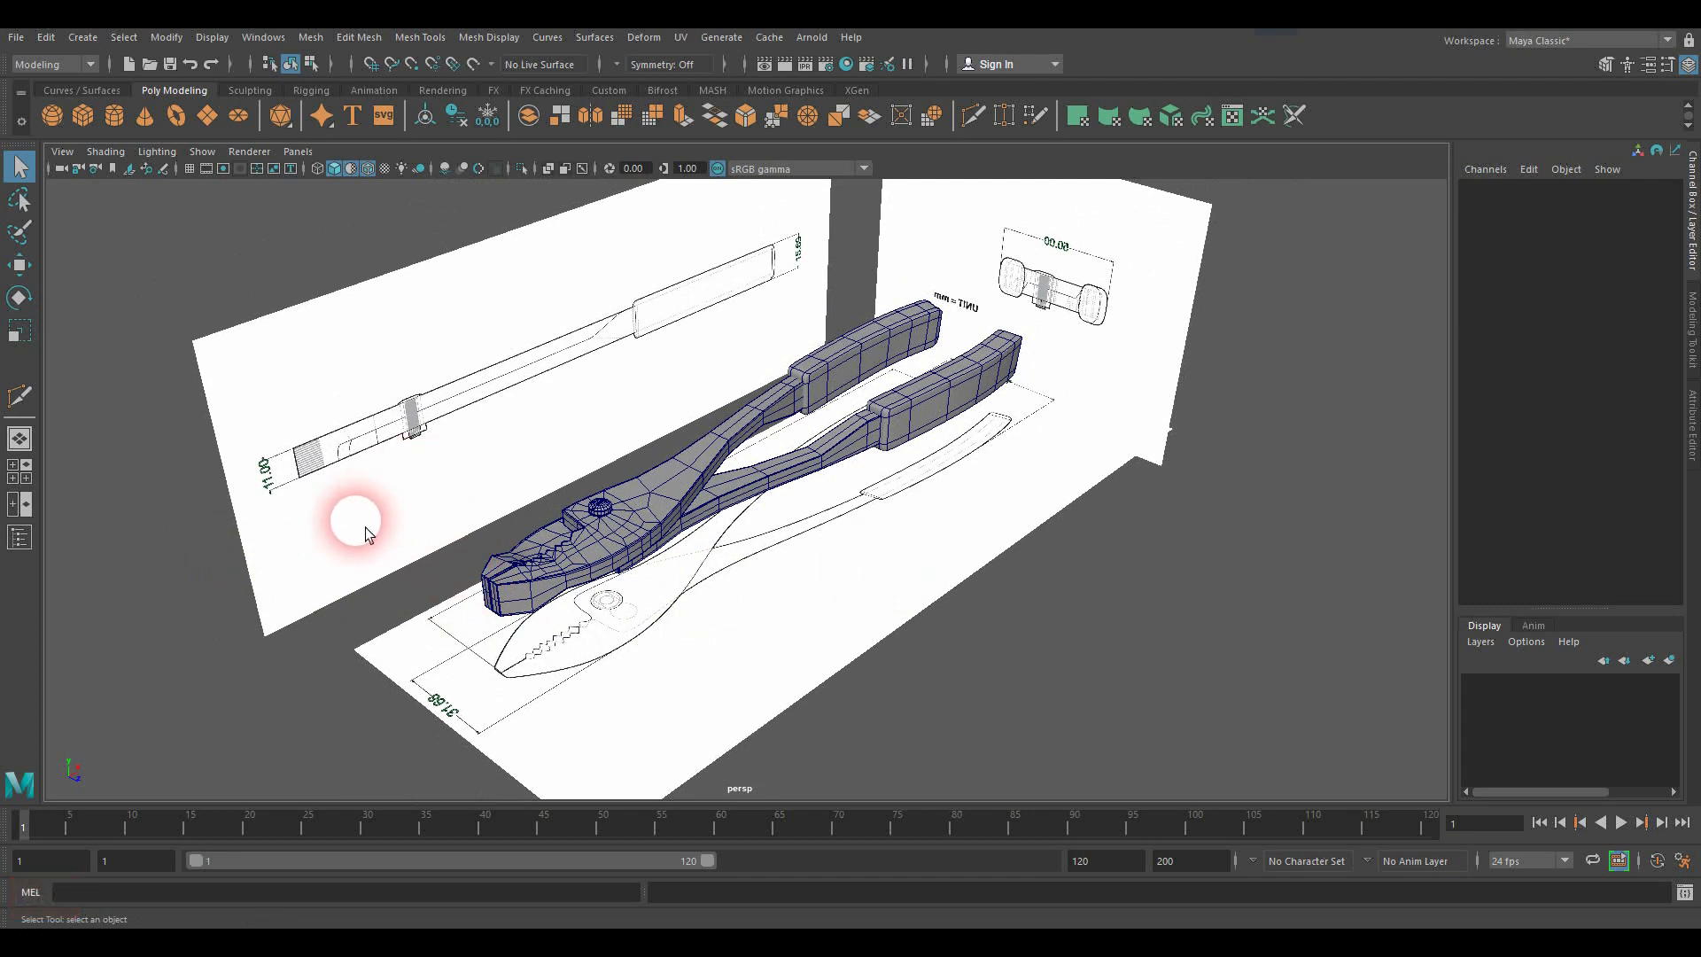
Step: Turn off the visibility of the side-view reference plane imagePlane2
left_click(334, 540)
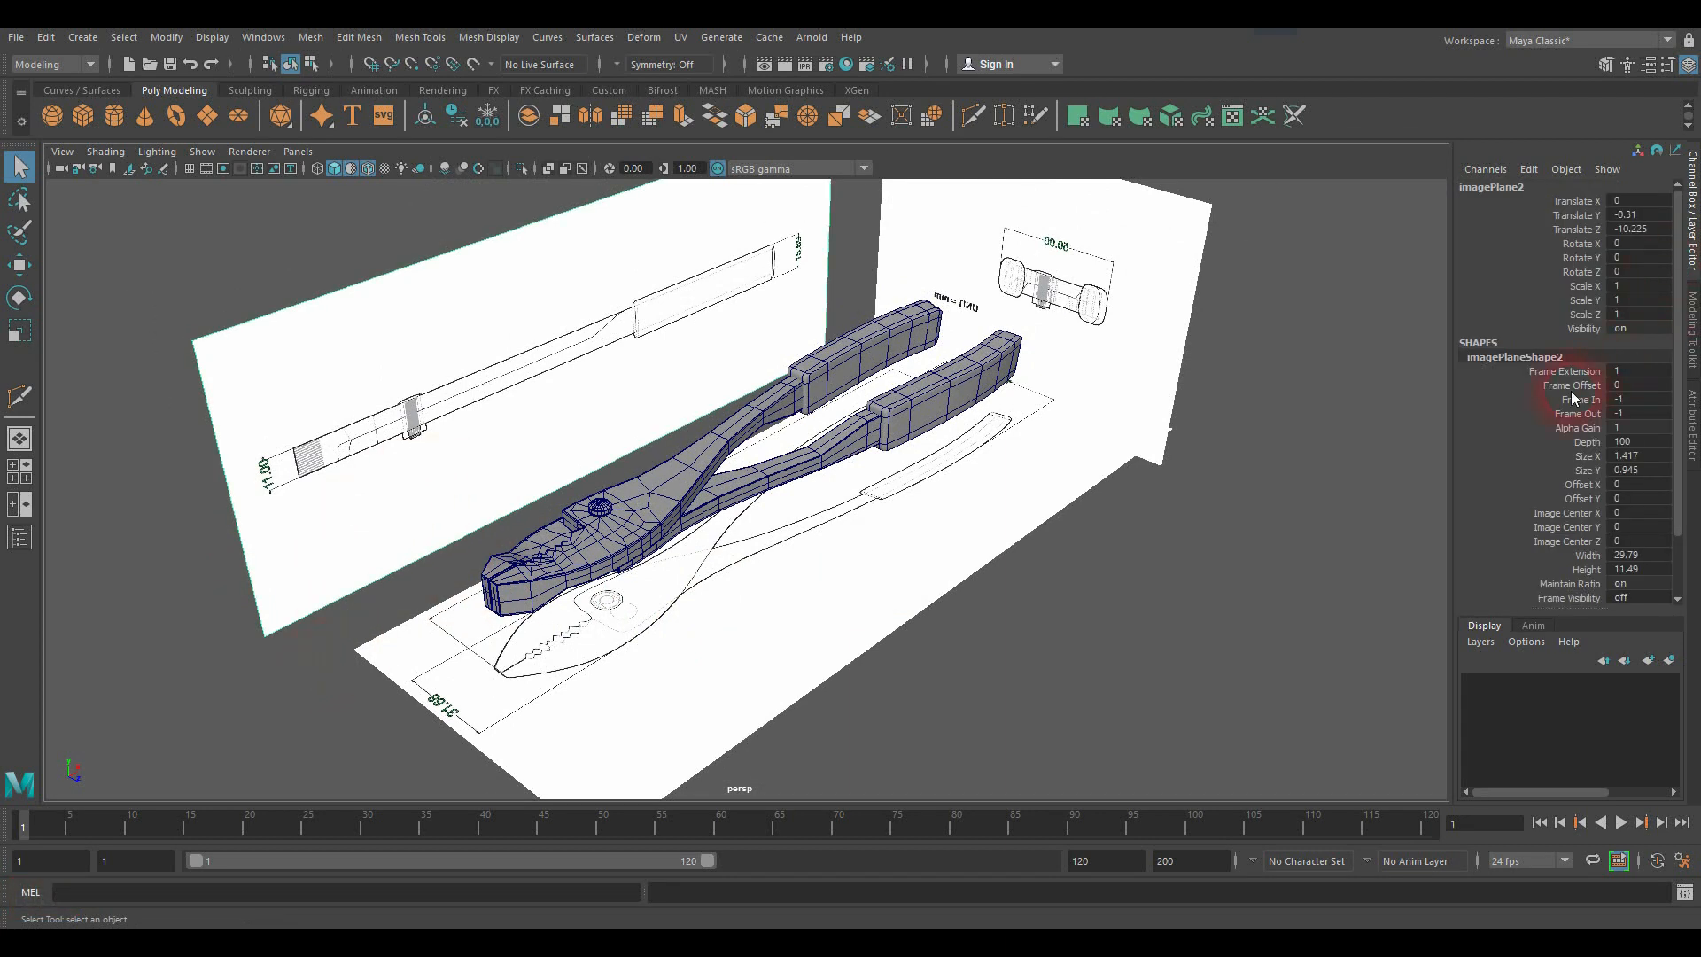
double_click(1641, 330)
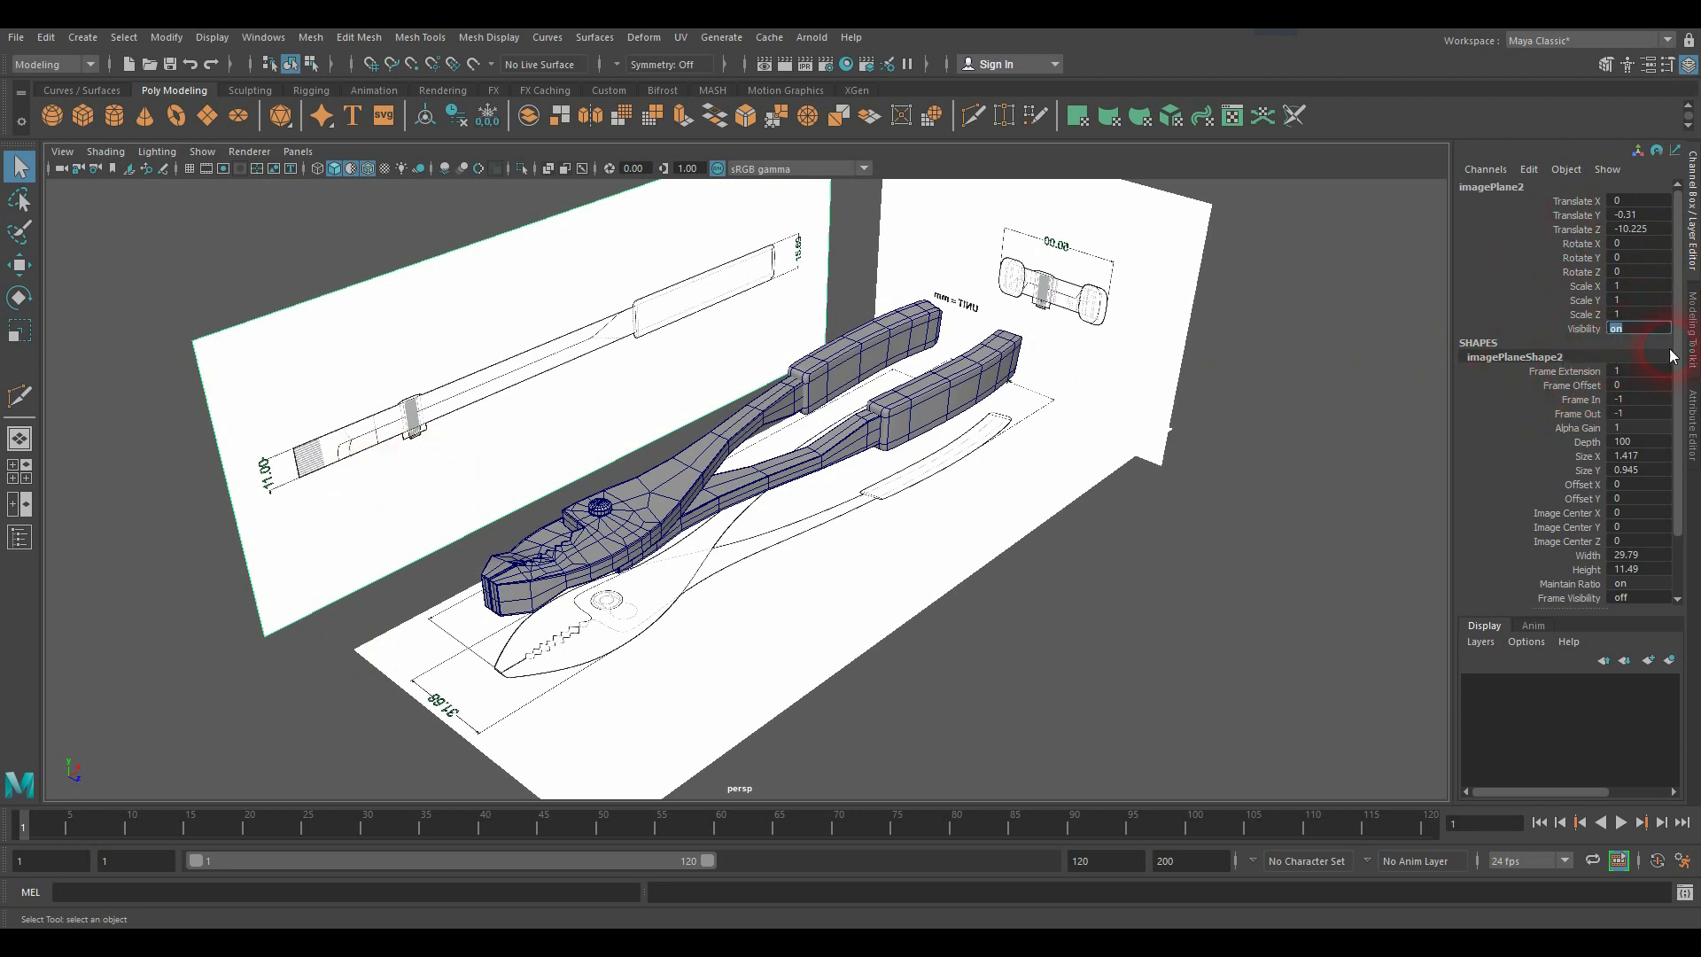
type("0")
key("Return")
Step: Hide the two remaining reference planes, the one beneath the pliers and the one behind the handles
left_click(719, 700)
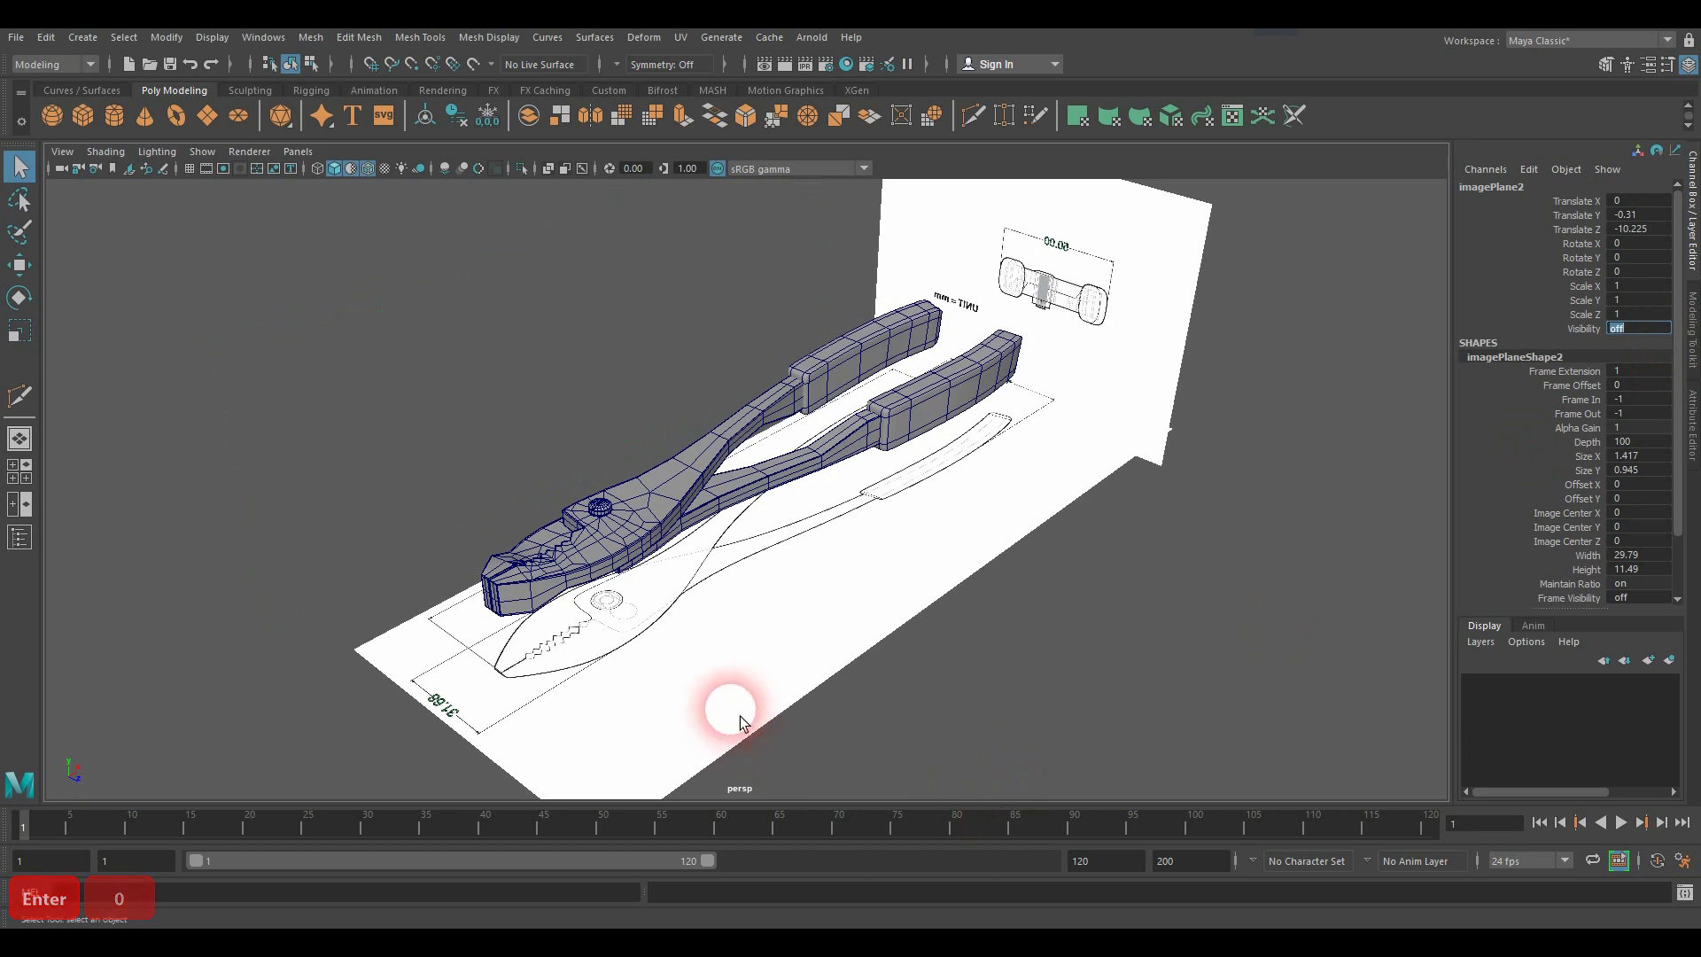
key("shift+h")
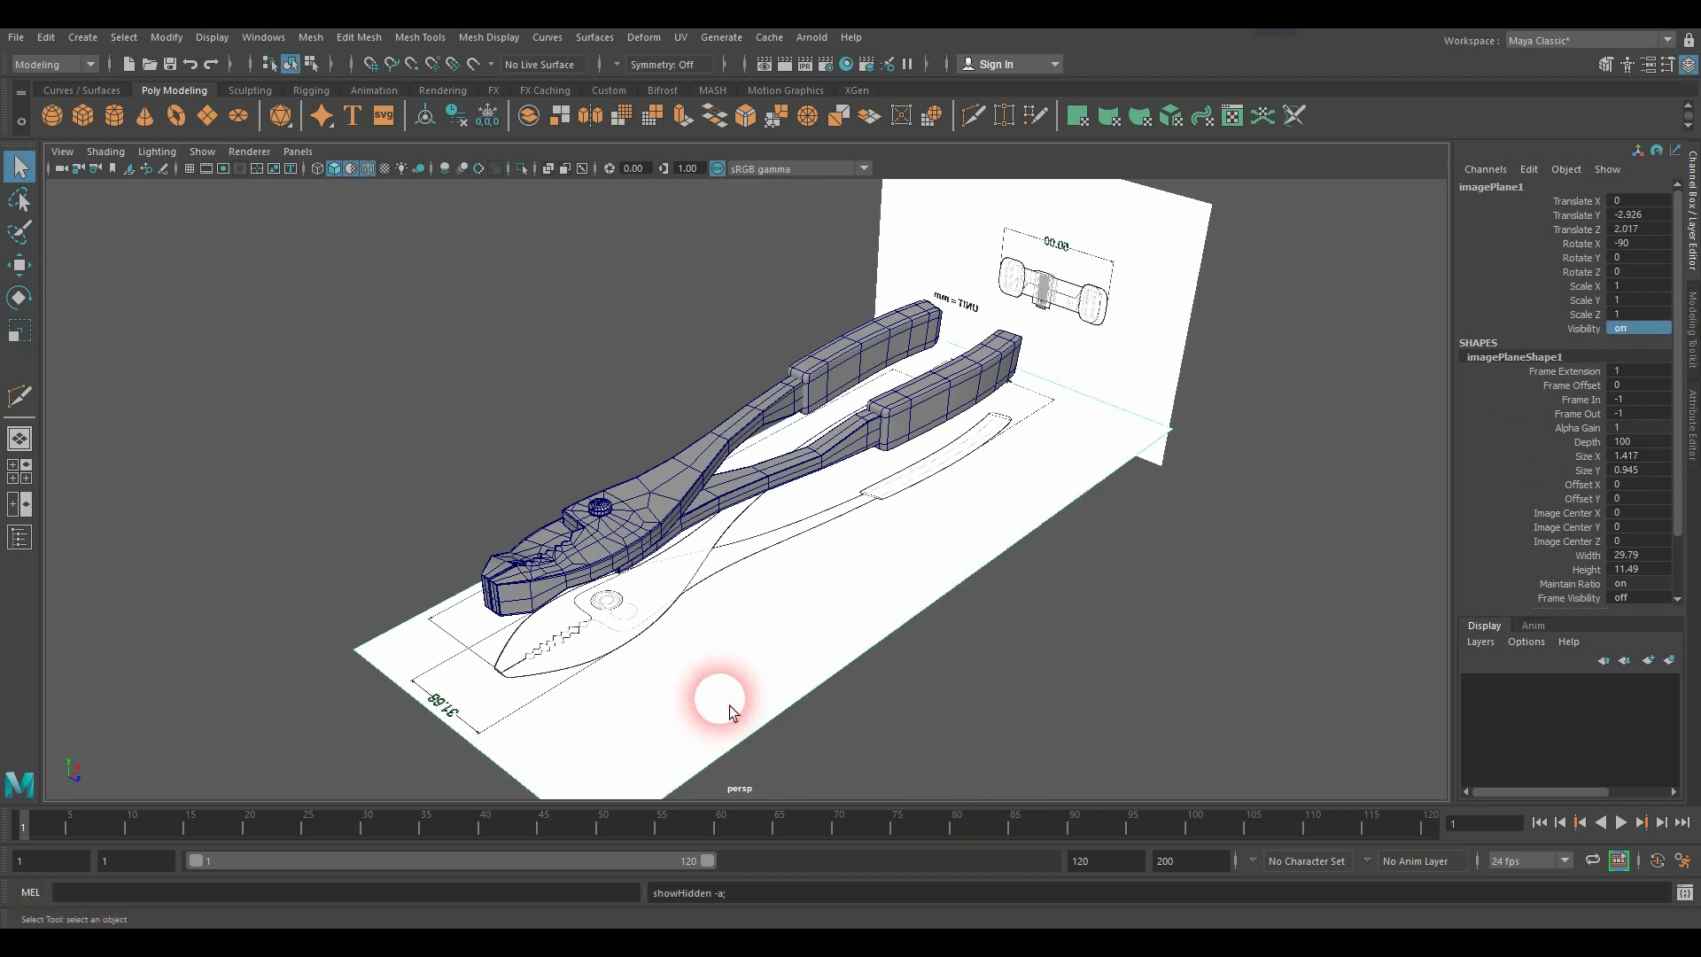
key("ctrl+h")
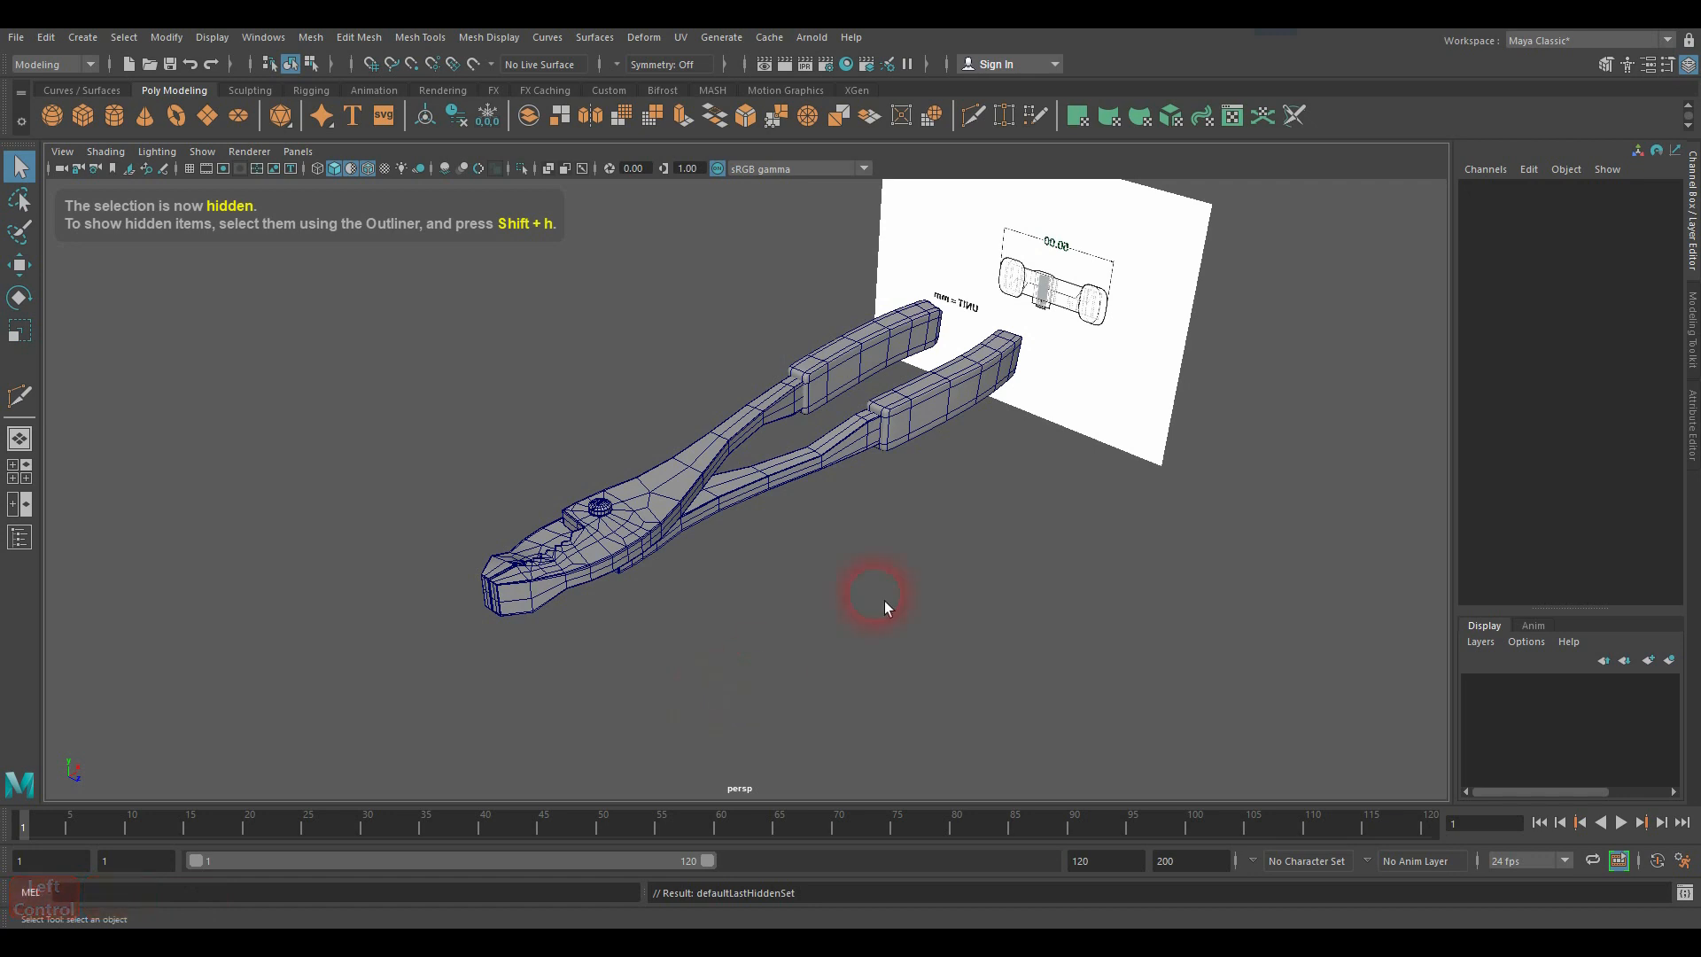
left_click_drag(1141, 406, 1194, 503)
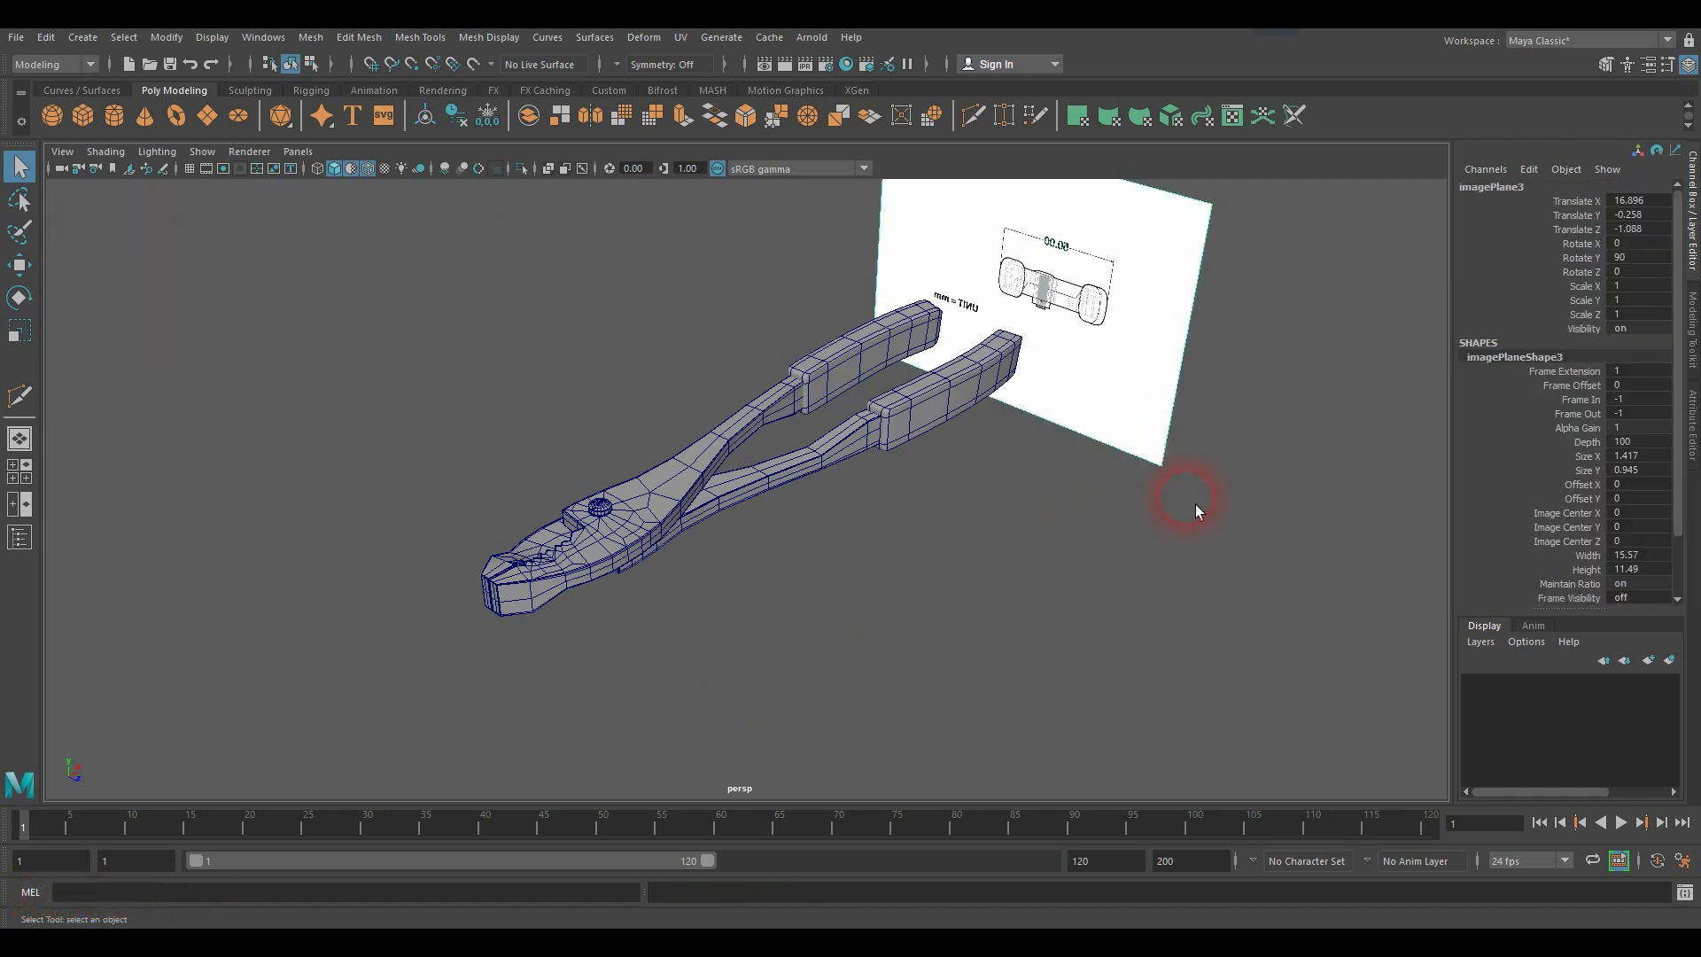
key("ctrl+h")
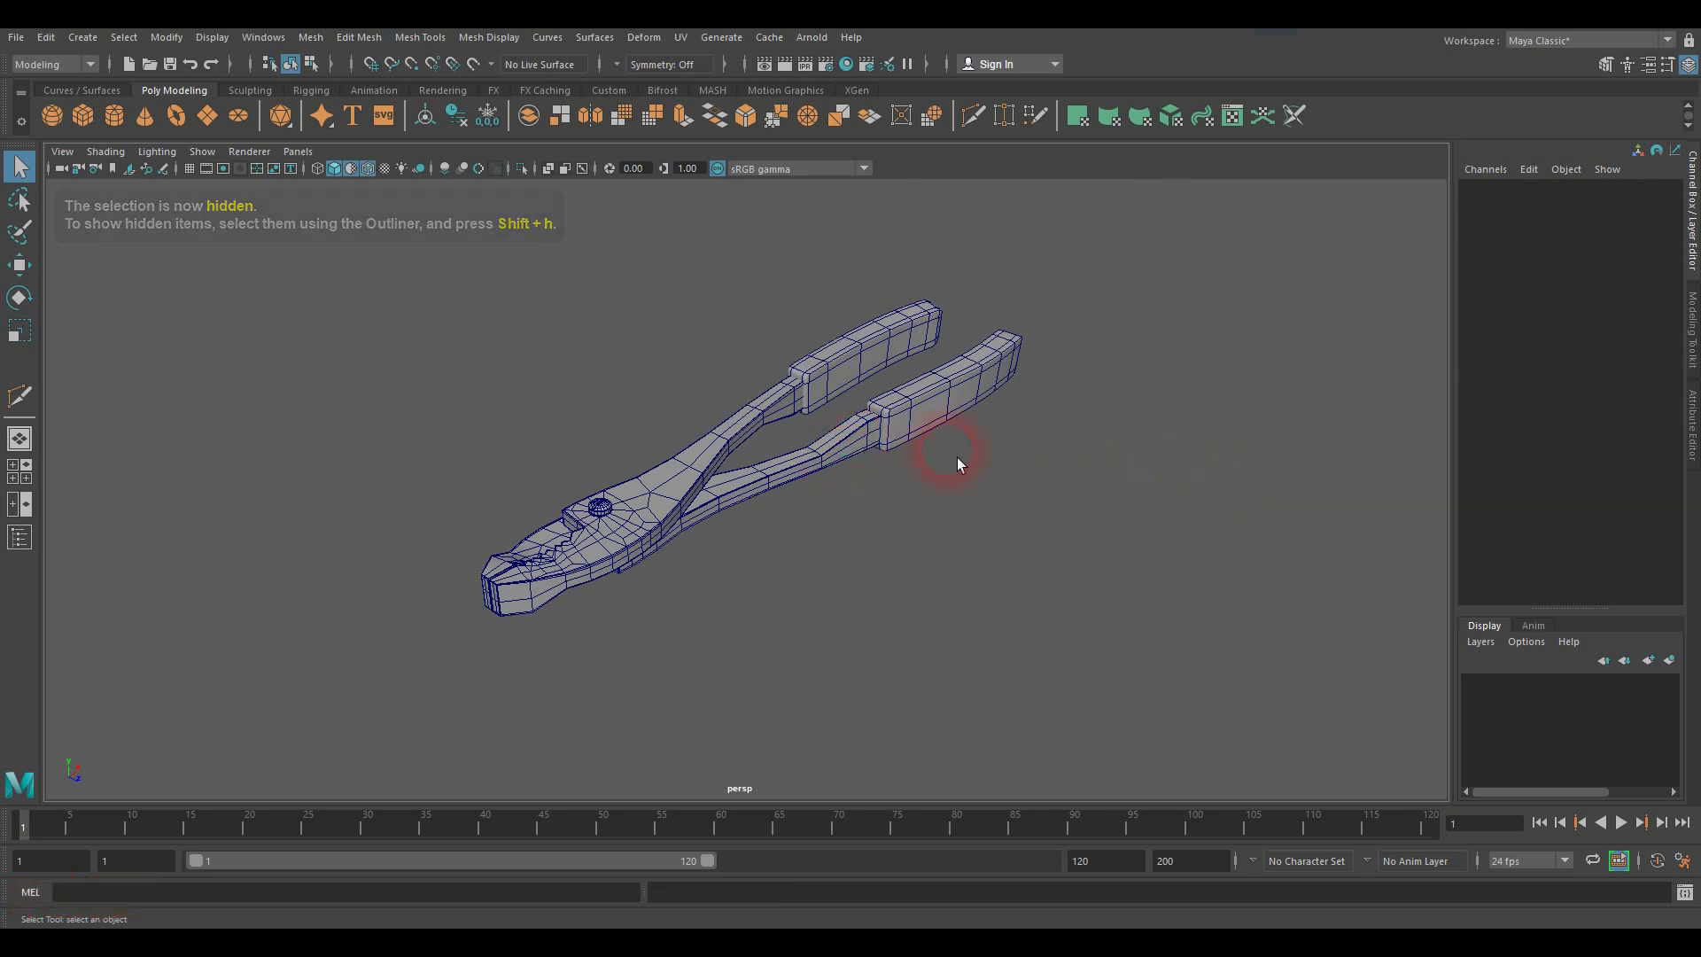
Step: Display the Outliner beside the viewport to list the scene's objects
left_click(310, 36)
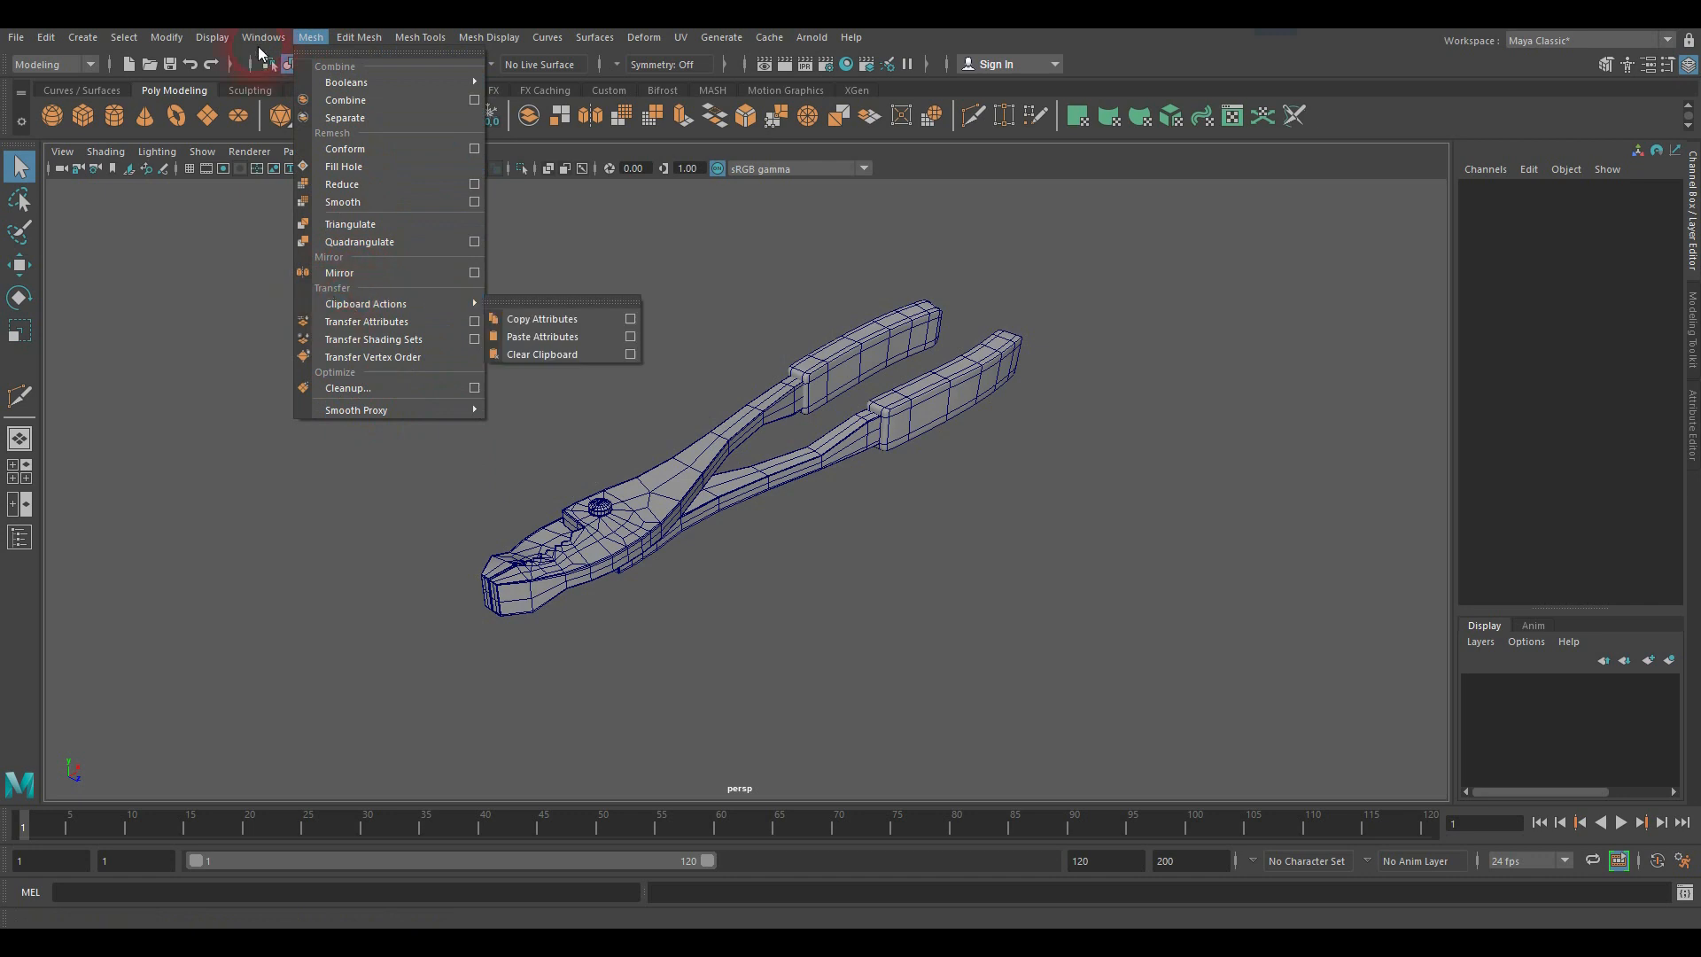
mouse_move(263, 36)
left_click(288, 252)
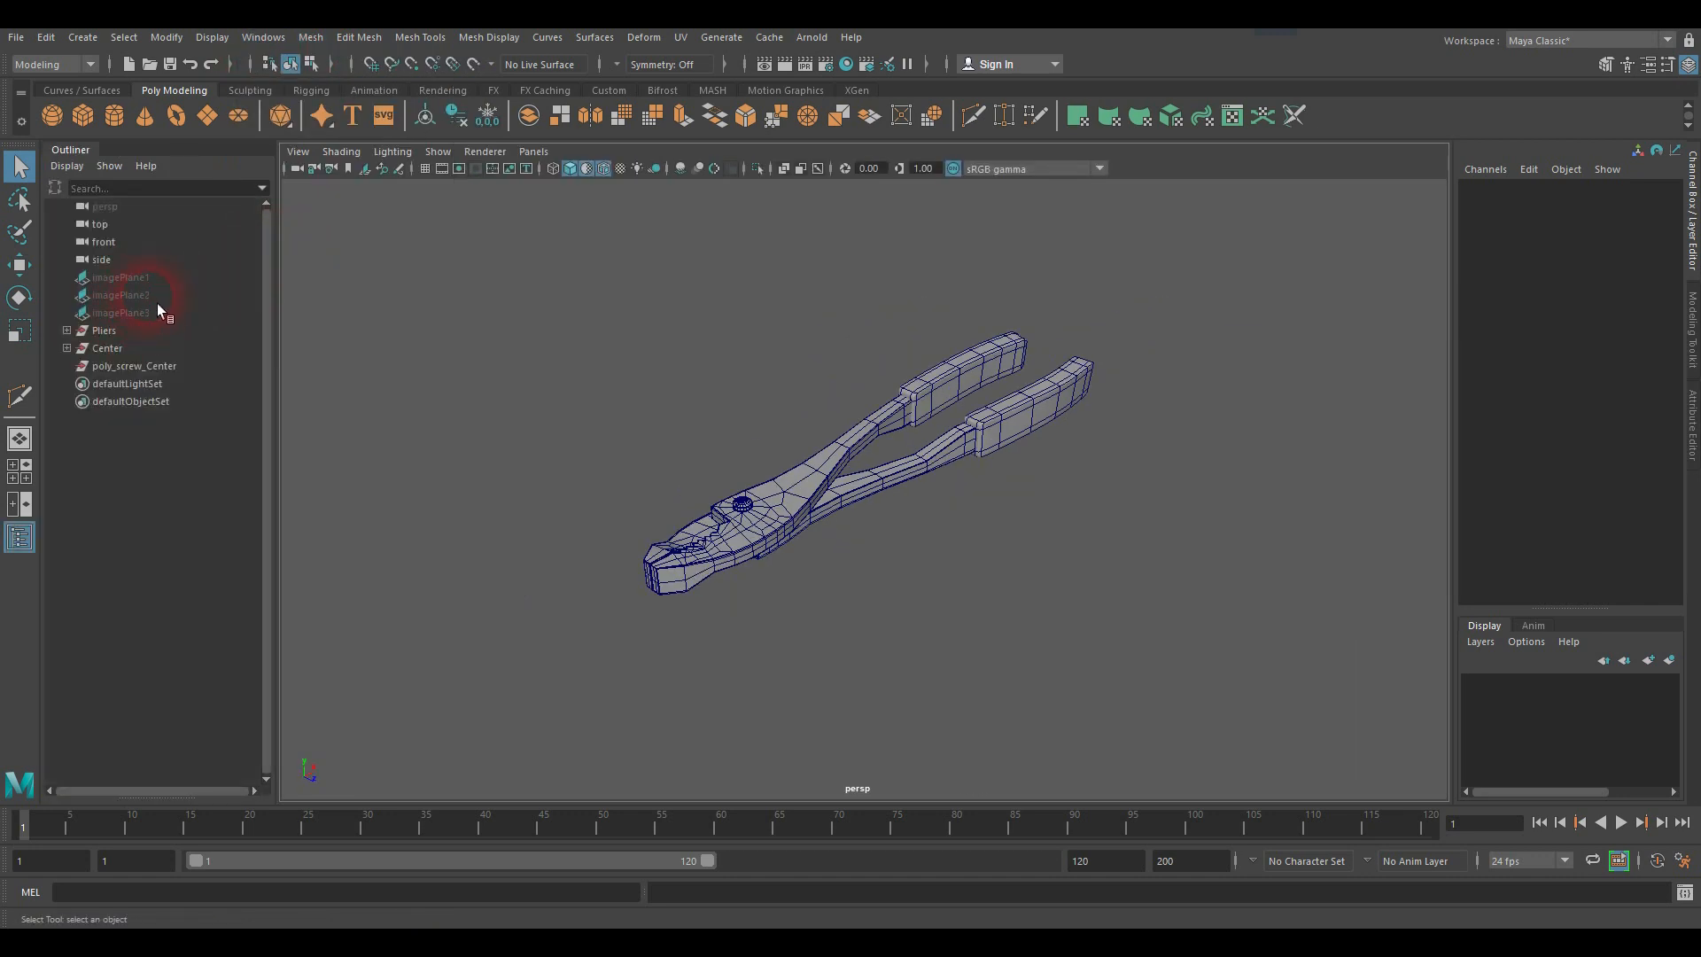
left_click(469, 313)
Step: Inspect the pliers' separate parts, selecting a handle, the bolt and the hardware on the underside one after another
right_click_drag(900, 417, 1059, 414, "alt")
middle_click_drag(726, 470, 794, 460, "alt")
right_click_drag(794, 460, 1115, 417, "alt")
left_click_drag(1115, 417, 983, 487, "alt")
mouse_move(881, 480)
right_mouse_down("alt")
mouse_move(915, 479)
mouse_move(876, 467)
right_mouse_up("alt")
left_click_drag(866, 443, 876, 455, "alt")
left_click(876, 455)
left_click(1284, 273)
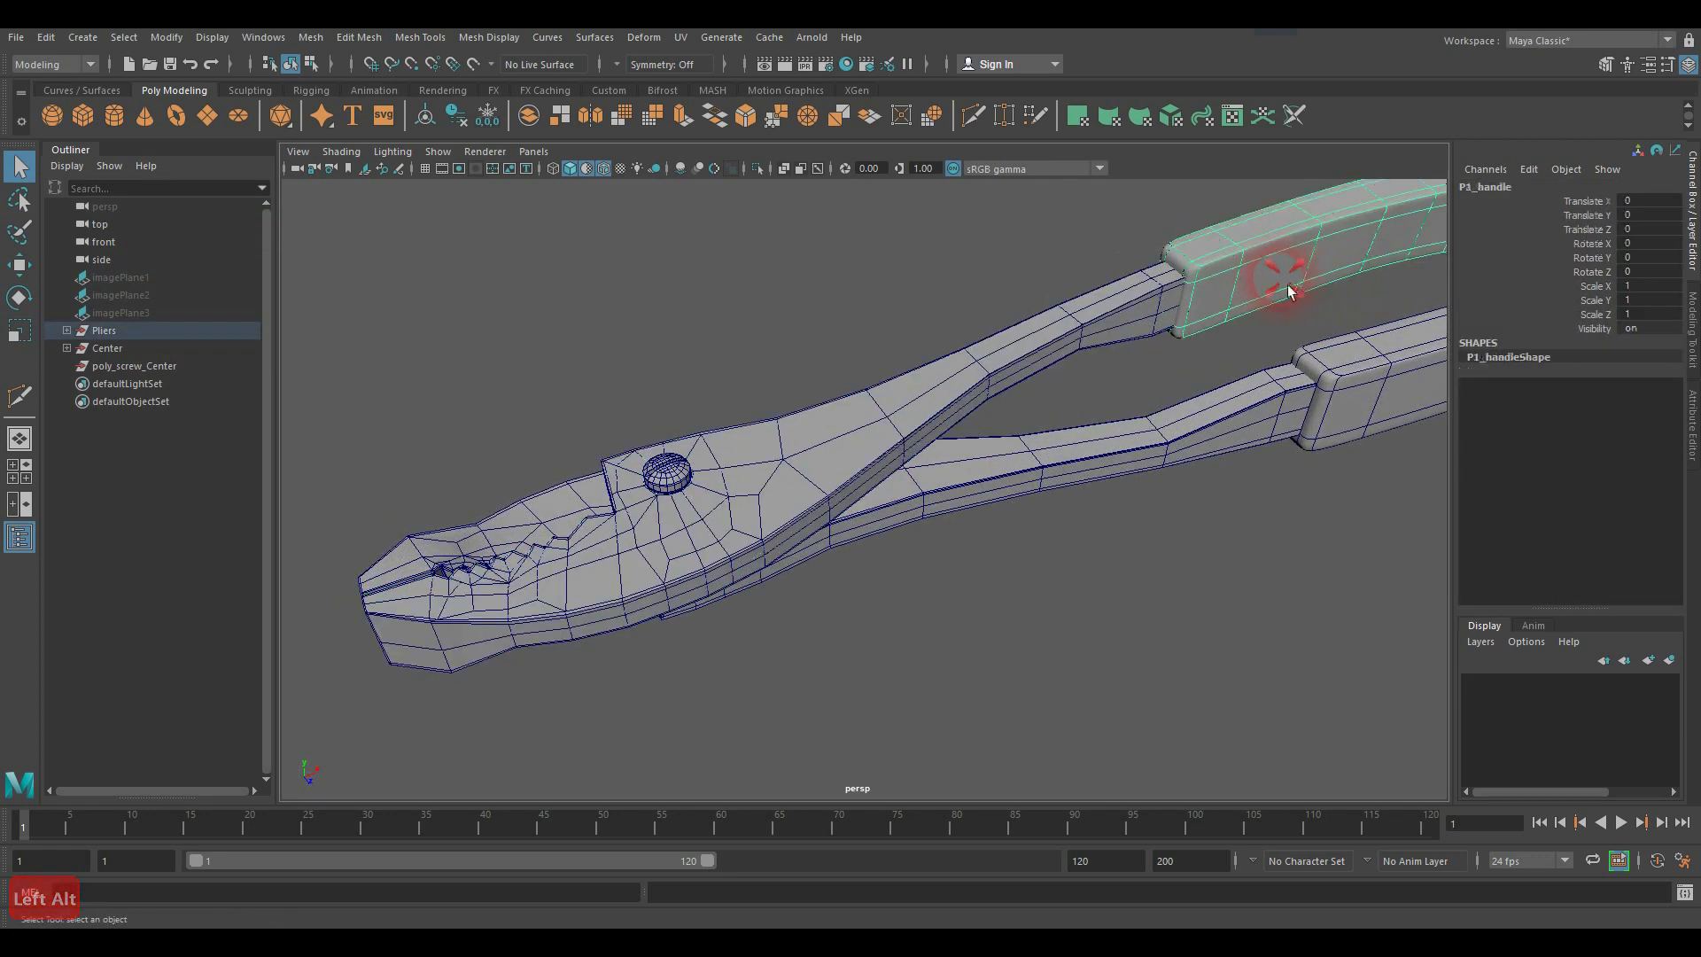
left_click(684, 483)
left_click_drag(691, 486, 933, 407, "alt")
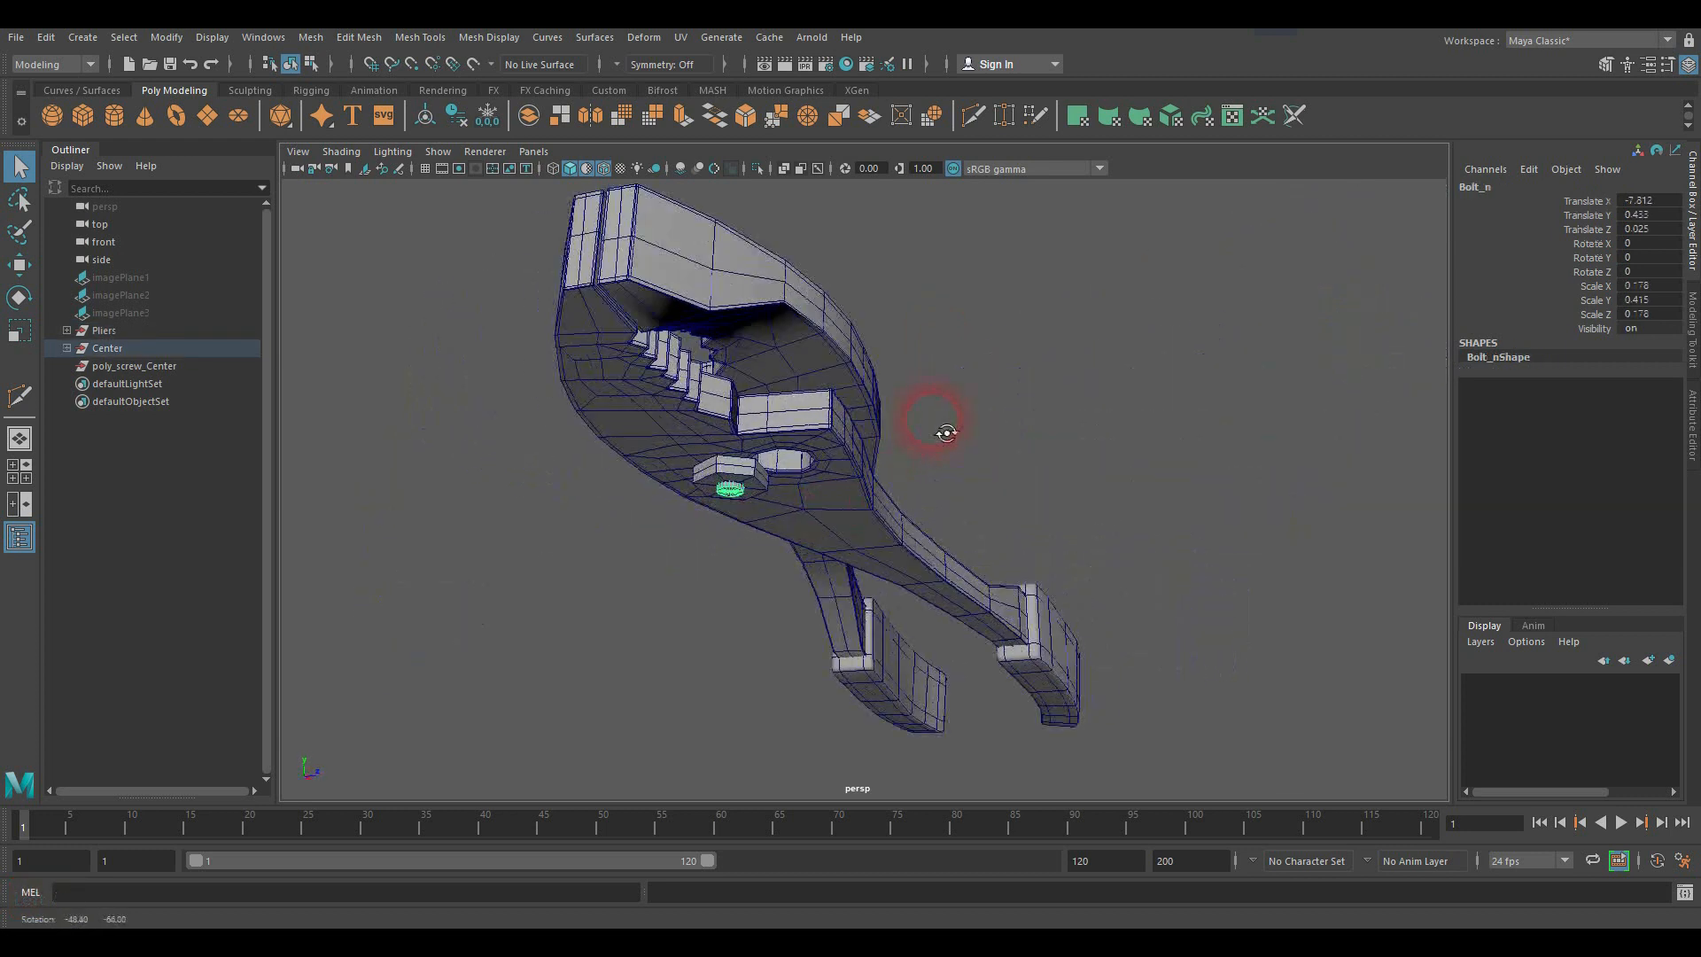
left_click(737, 479)
left_click_drag(886, 467, 819, 549, "alt")
middle_click_drag(797, 470, 867, 387, "alt")
scroll(866, 387, "down", 2)
Step: Delete the construction history of the jaw mesh Part1
left_click(760, 521)
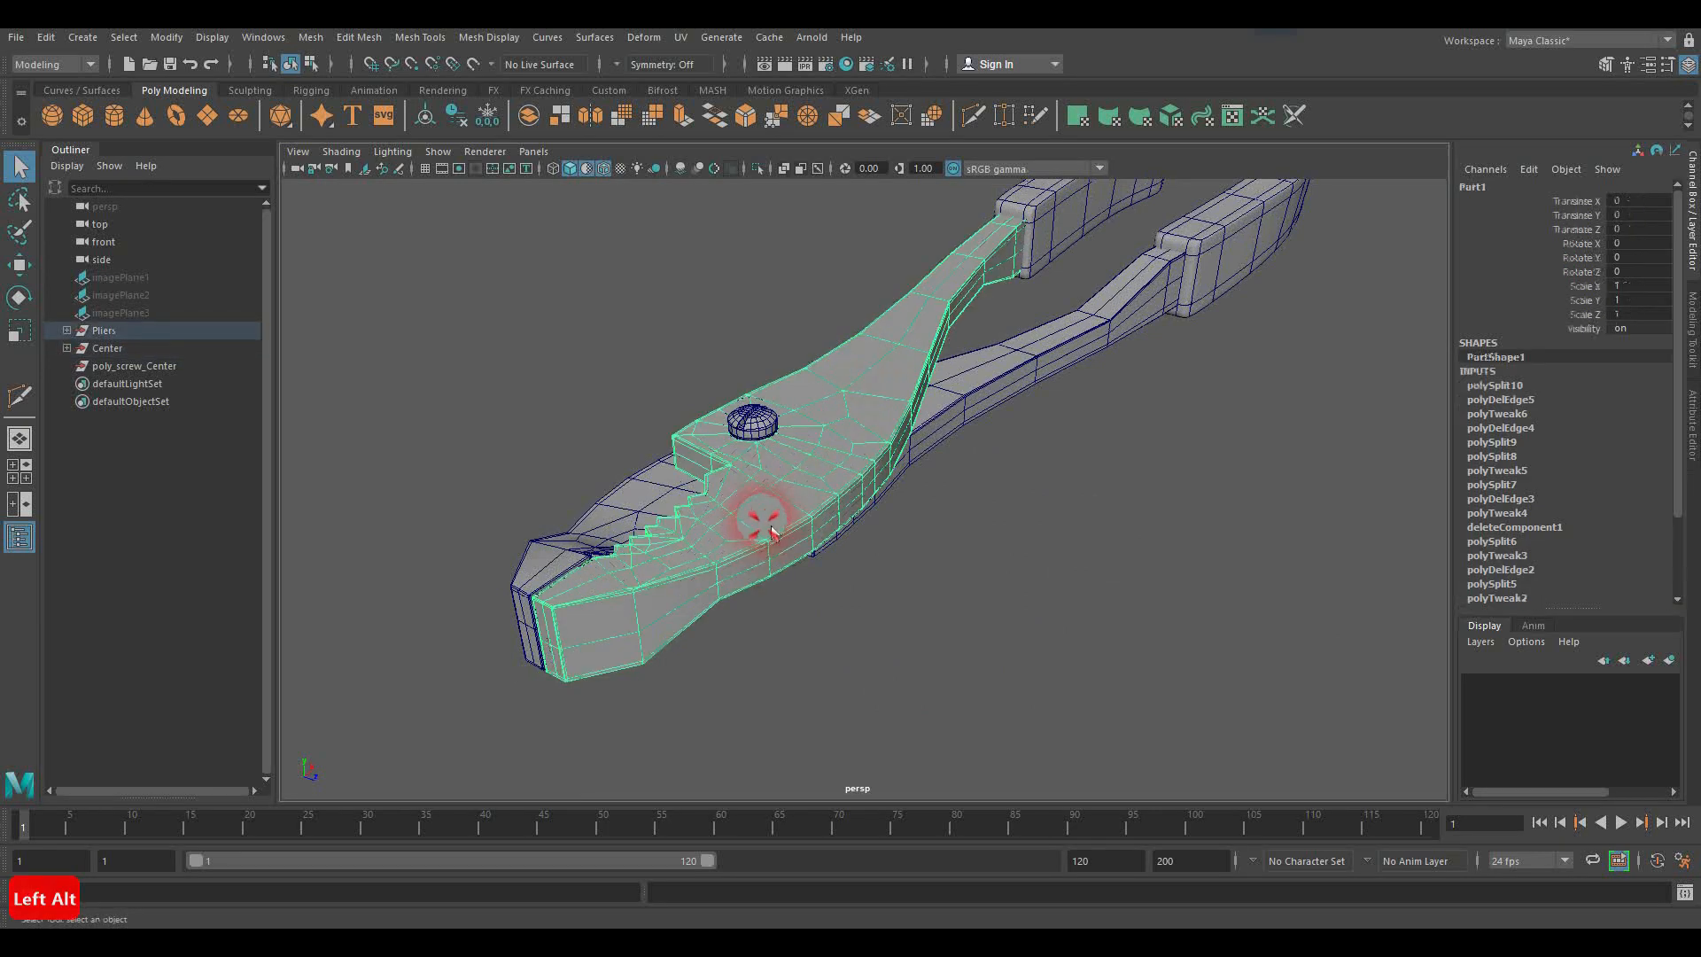
left_click_drag(808, 482, 872, 430, "alt")
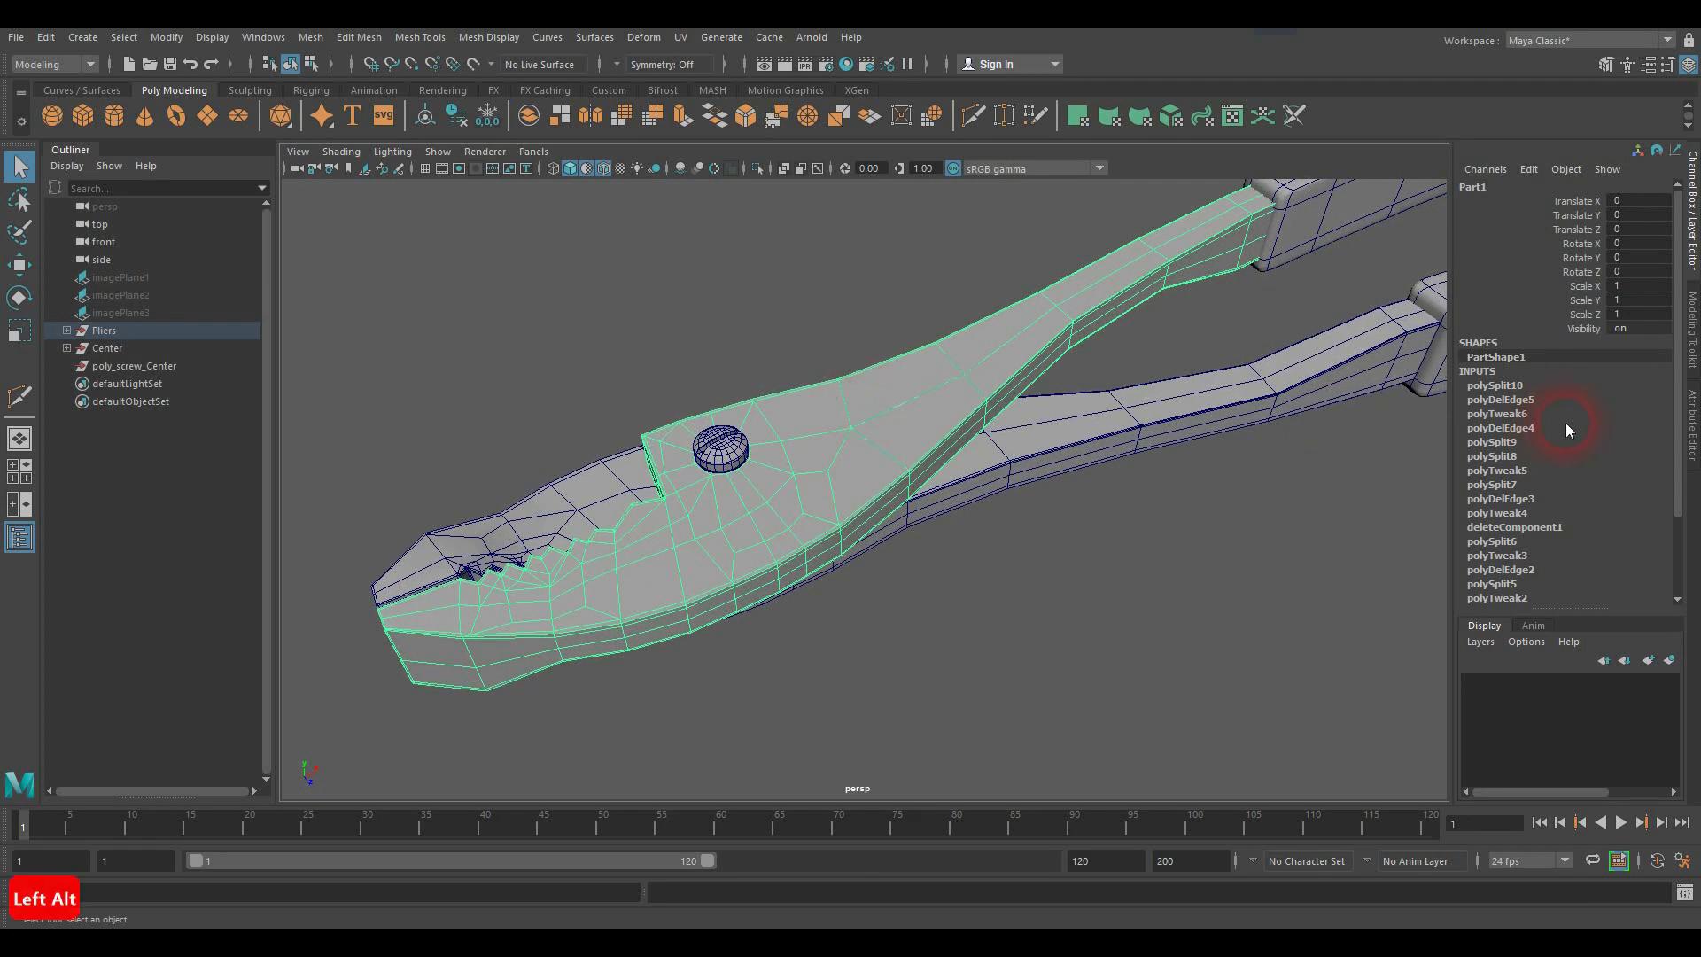
scroll(1670, 390, "down", 3)
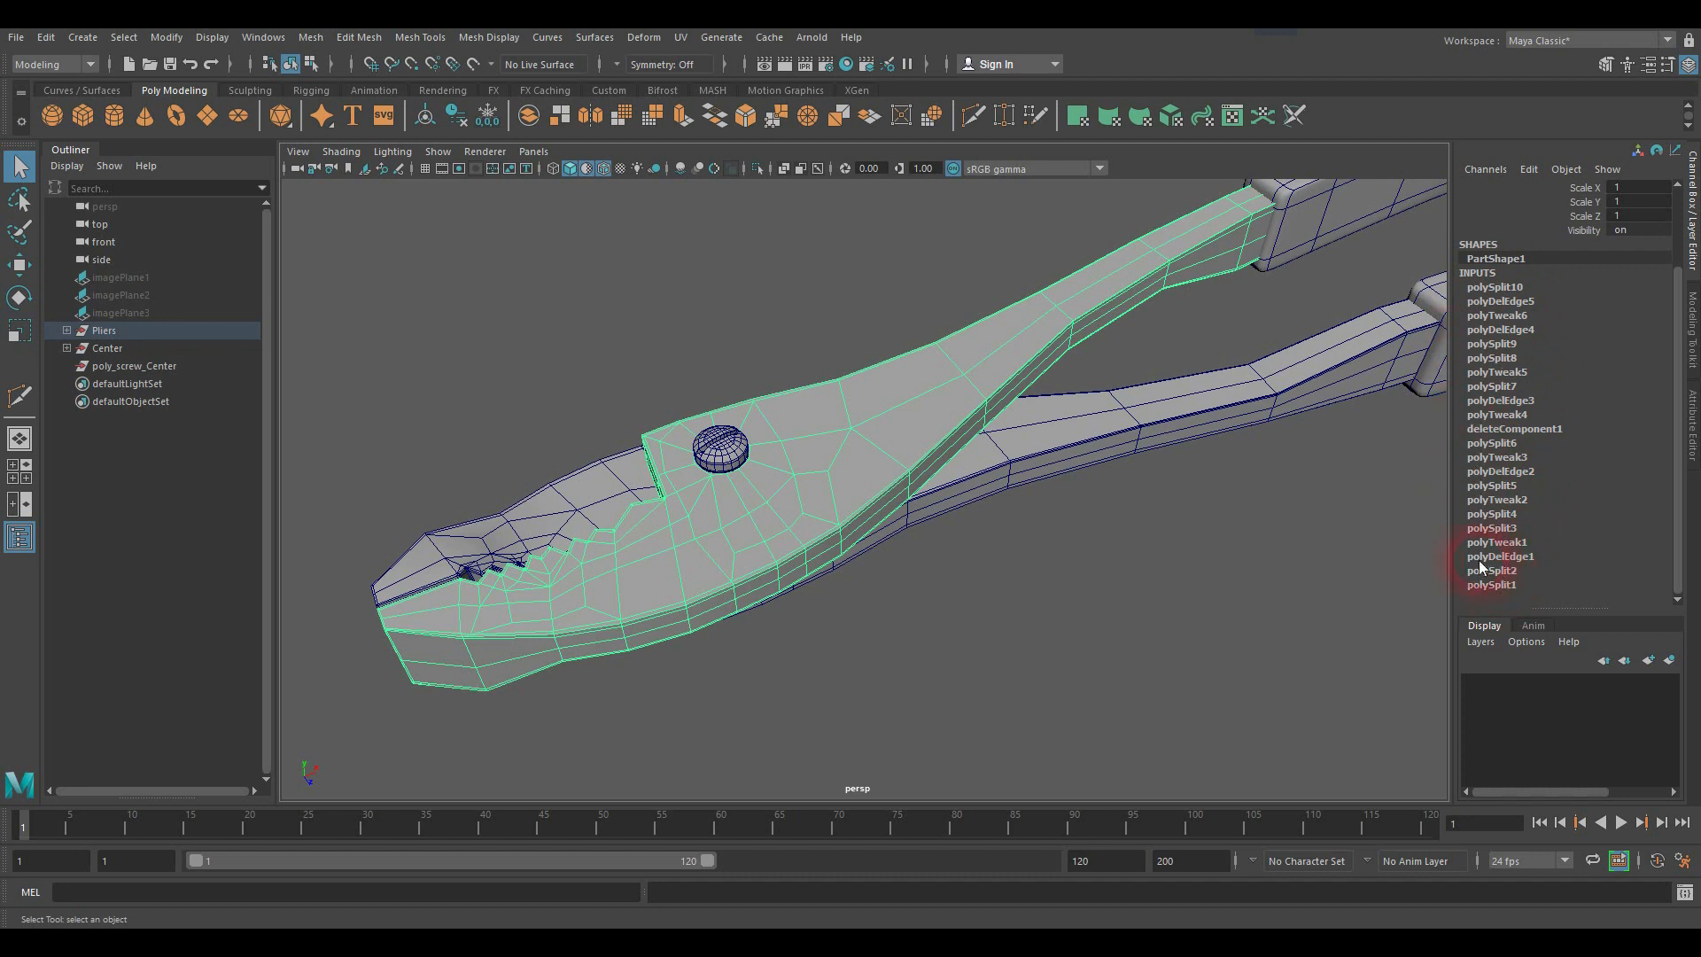
left_click(45, 36)
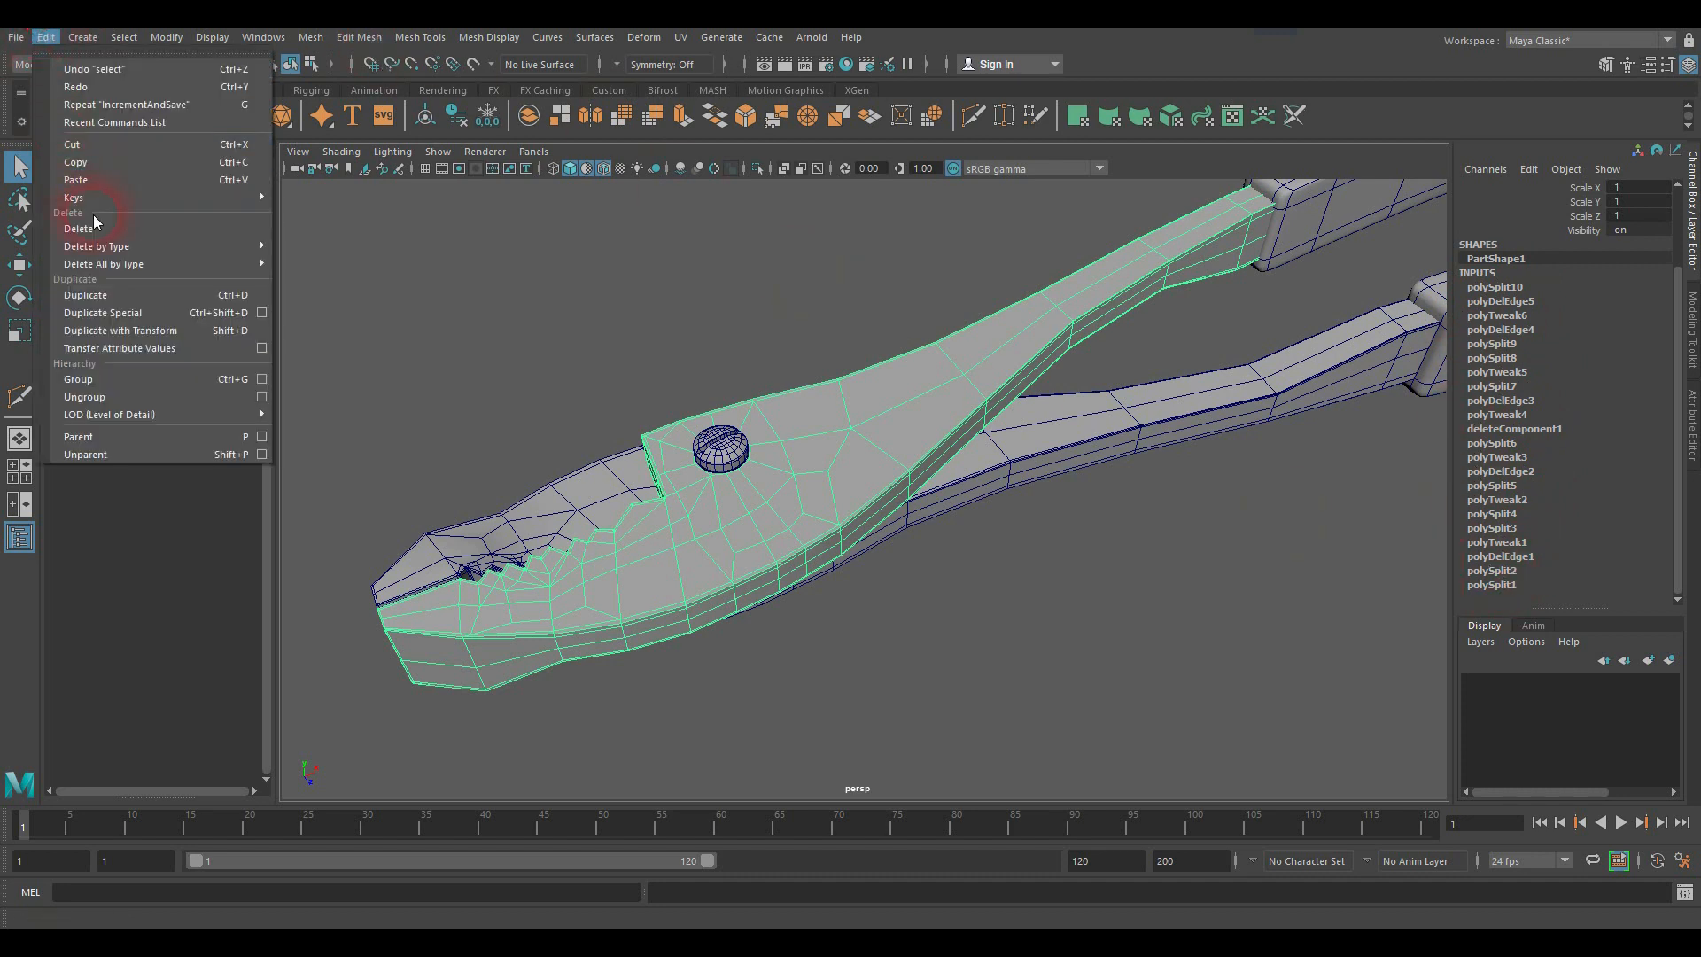
mouse_move(118, 248)
left_click(342, 262)
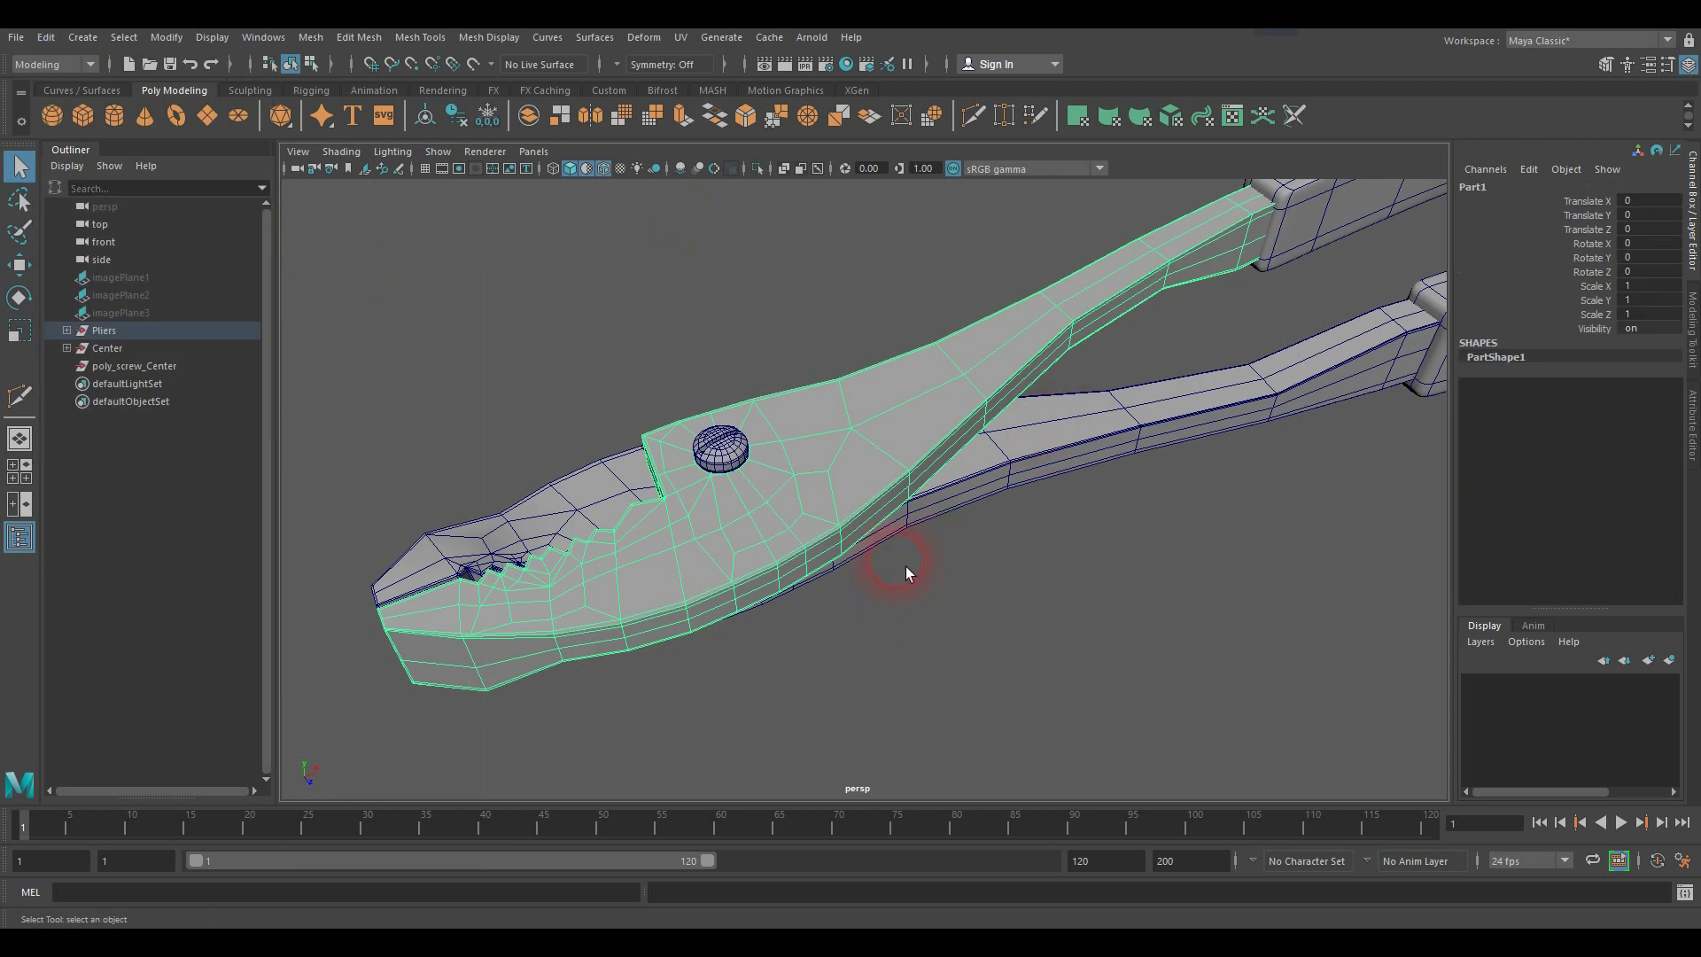
Step: Isolate Part1 in the viewport and inspect its mesh from several angles
key("shift+i")
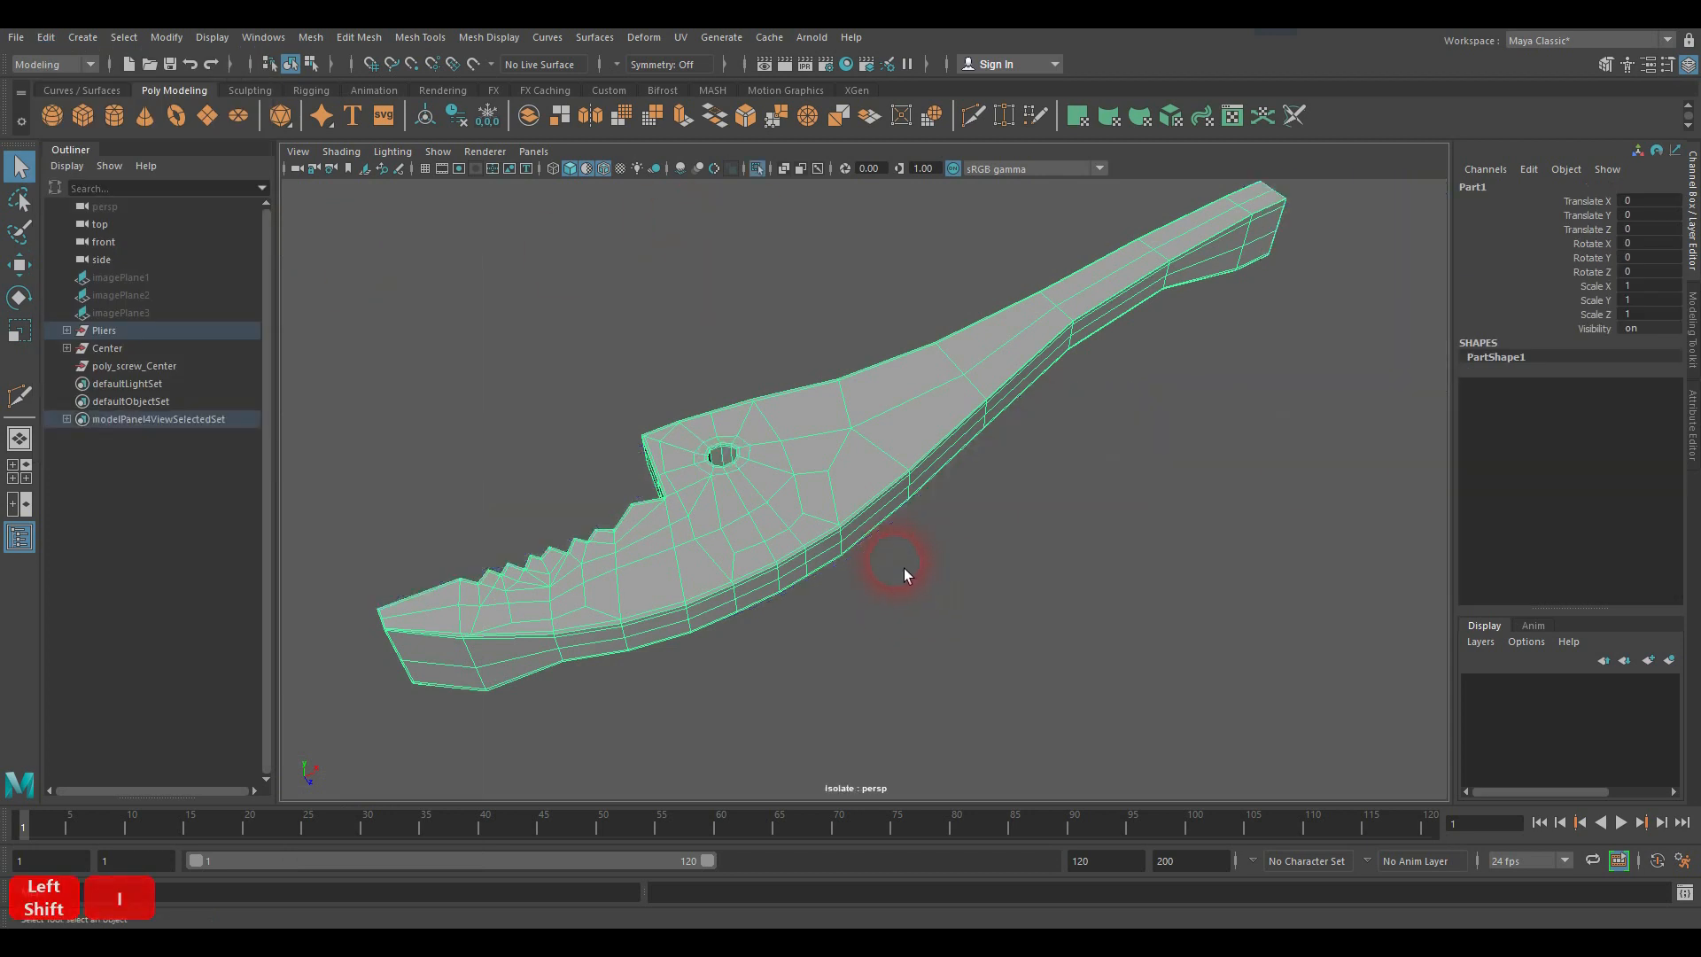
left_click(921, 569)
middle_click_drag(898, 579, 914, 571, "alt")
left_click_drag(913, 570, 919, 638, "alt")
middle_click_drag(936, 540, 928, 493, "alt")
scroll(971, 499, "up", 3)
left_click_drag(977, 512, 992, 429, "alt")
middle_click_drag(992, 429, 968, 447, "alt")
left_click_drag(969, 448, 976, 391, "alt")
middle_click_drag(976, 390, 988, 421, "alt")
left_click_drag(987, 421, 933, 440, "alt")
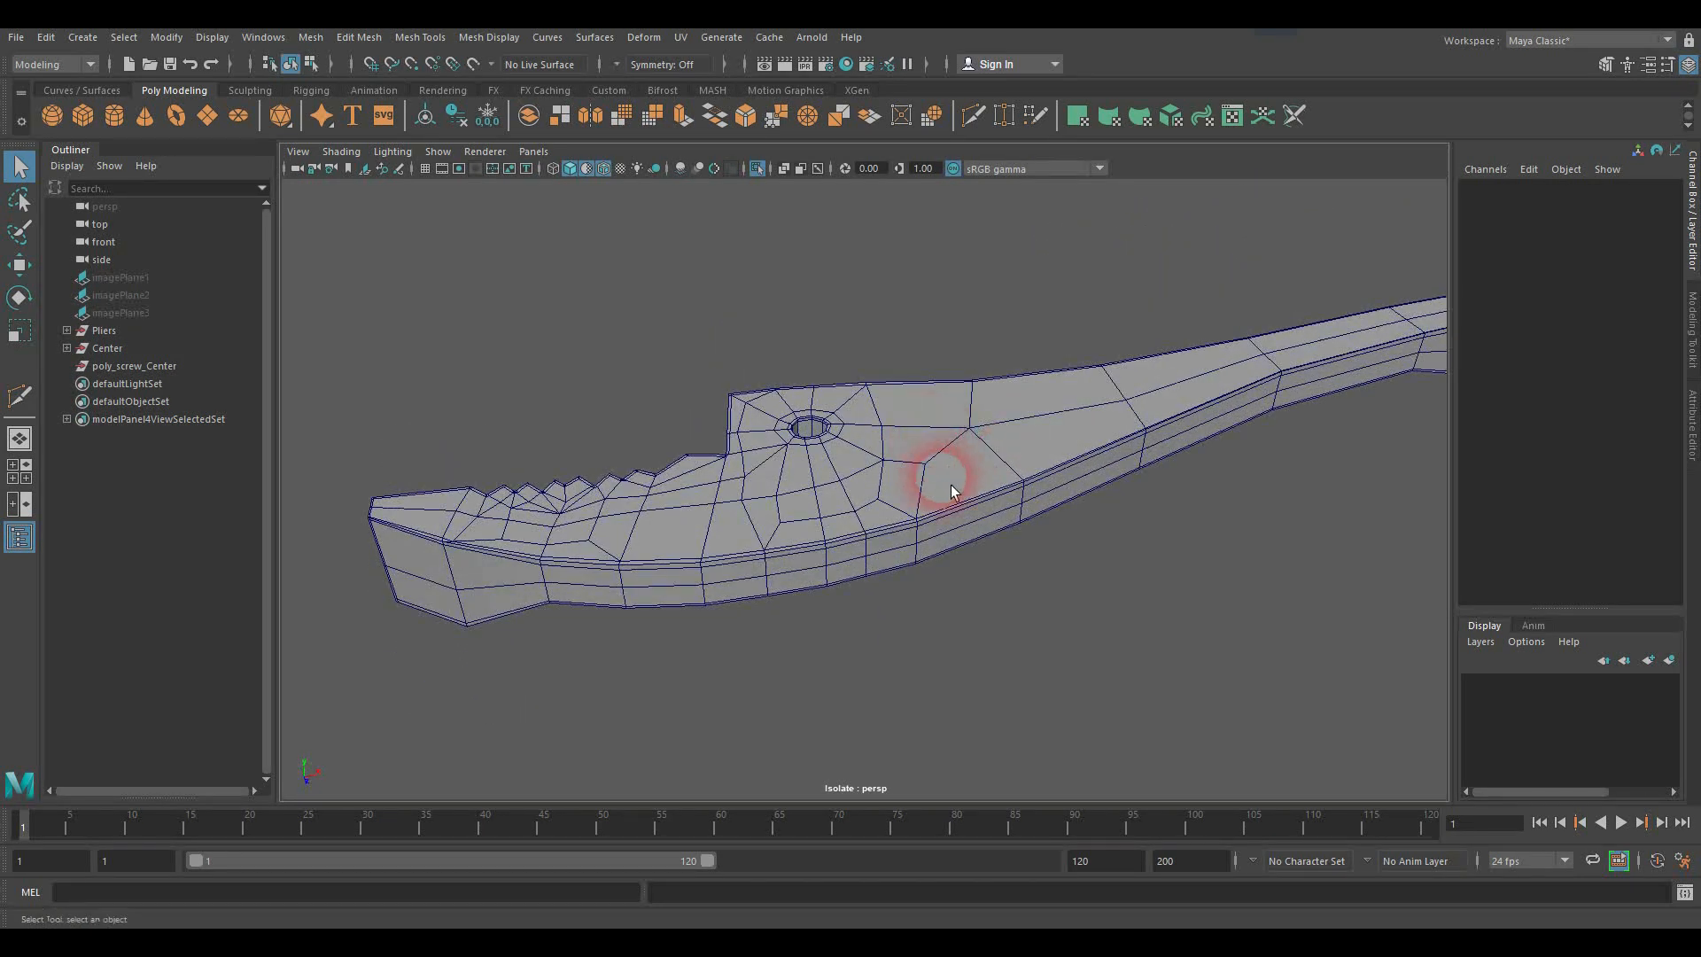
Step: Check Part1 in smooth mesh preview and return it to the unsmoothed display
left_click(949, 486)
key("3")
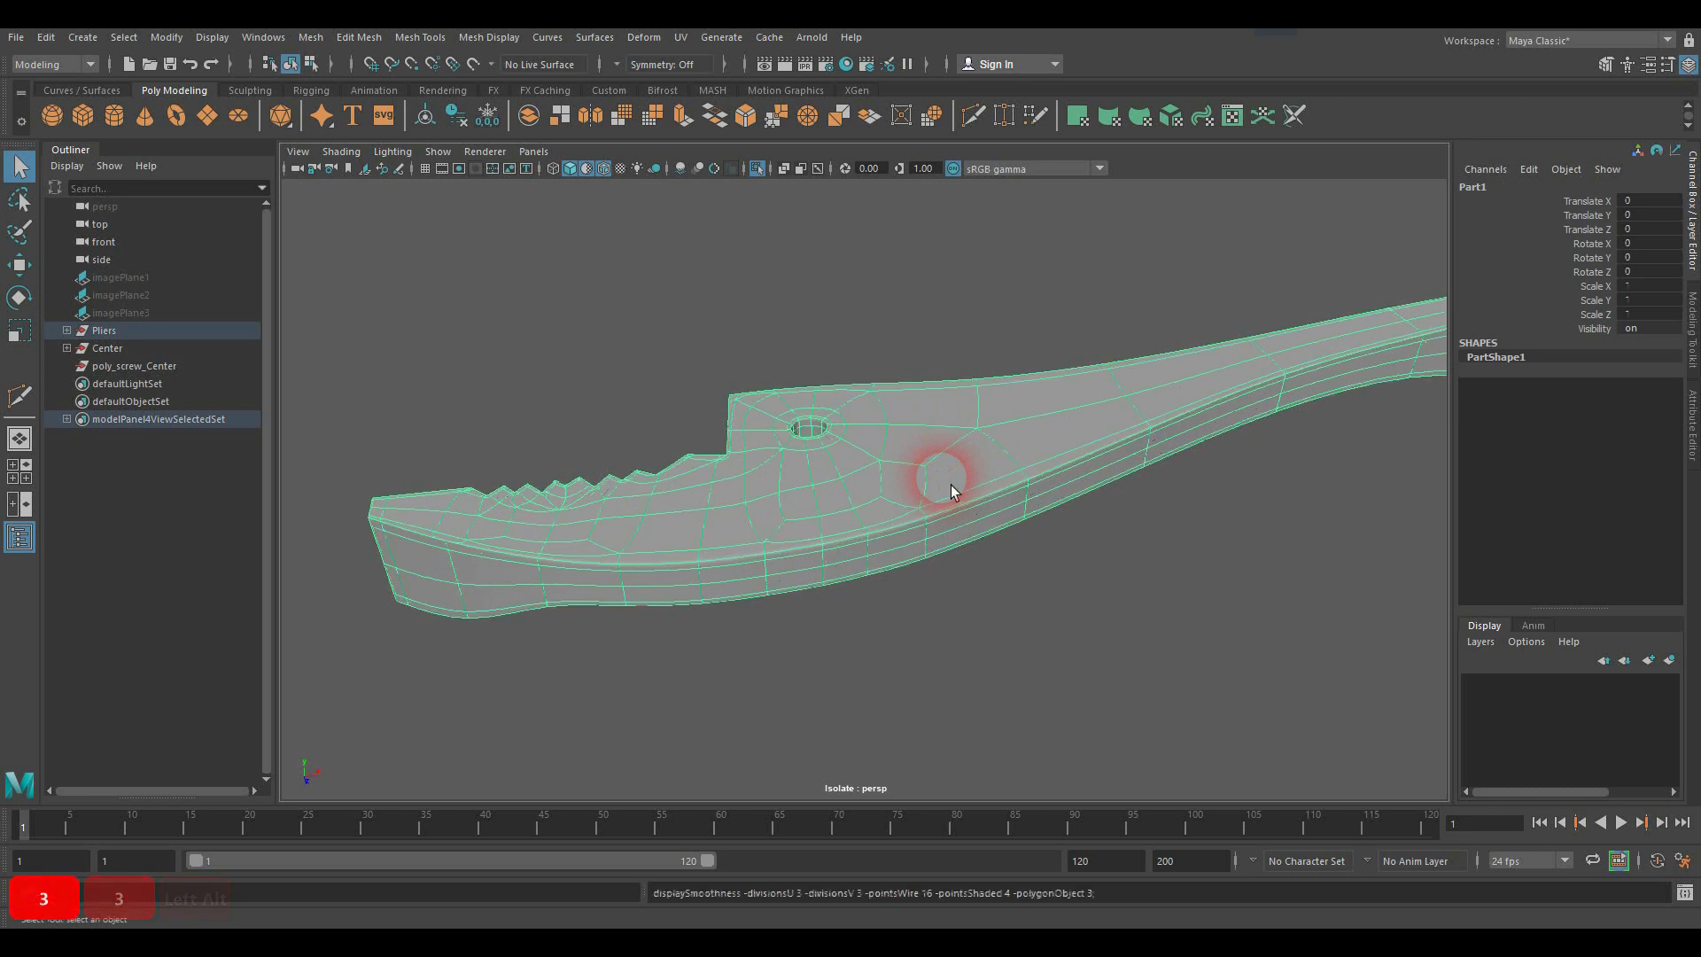
left_click(985, 583)
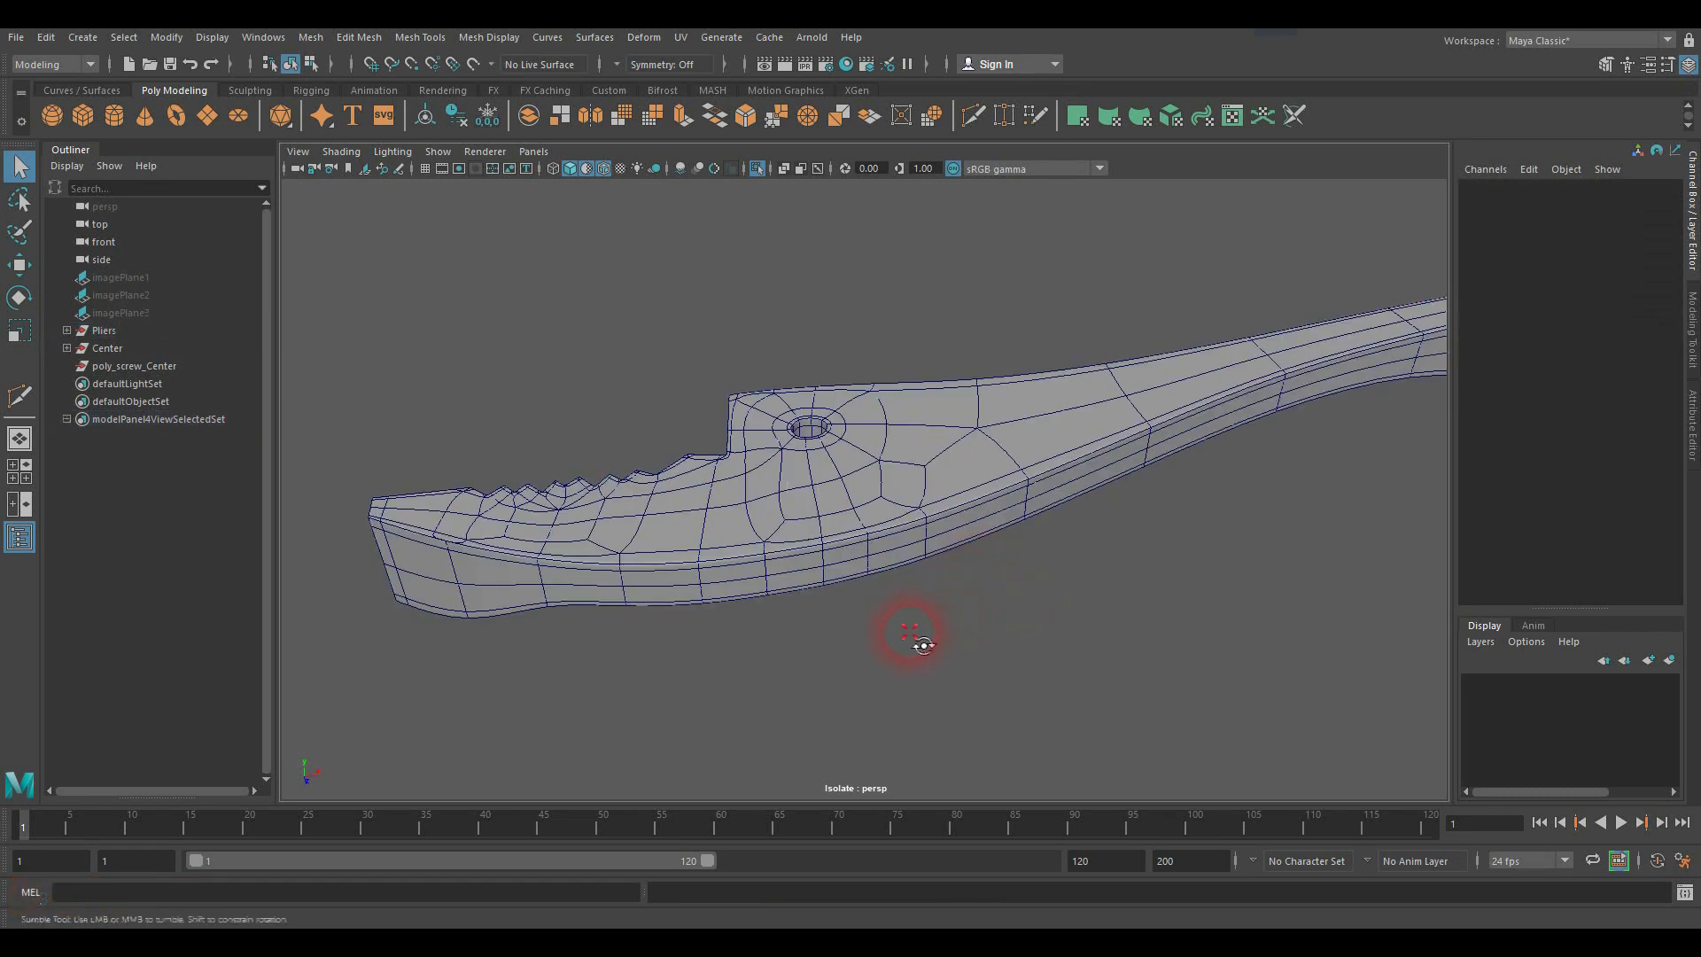
left_click_drag(918, 642, 880, 497, "alt")
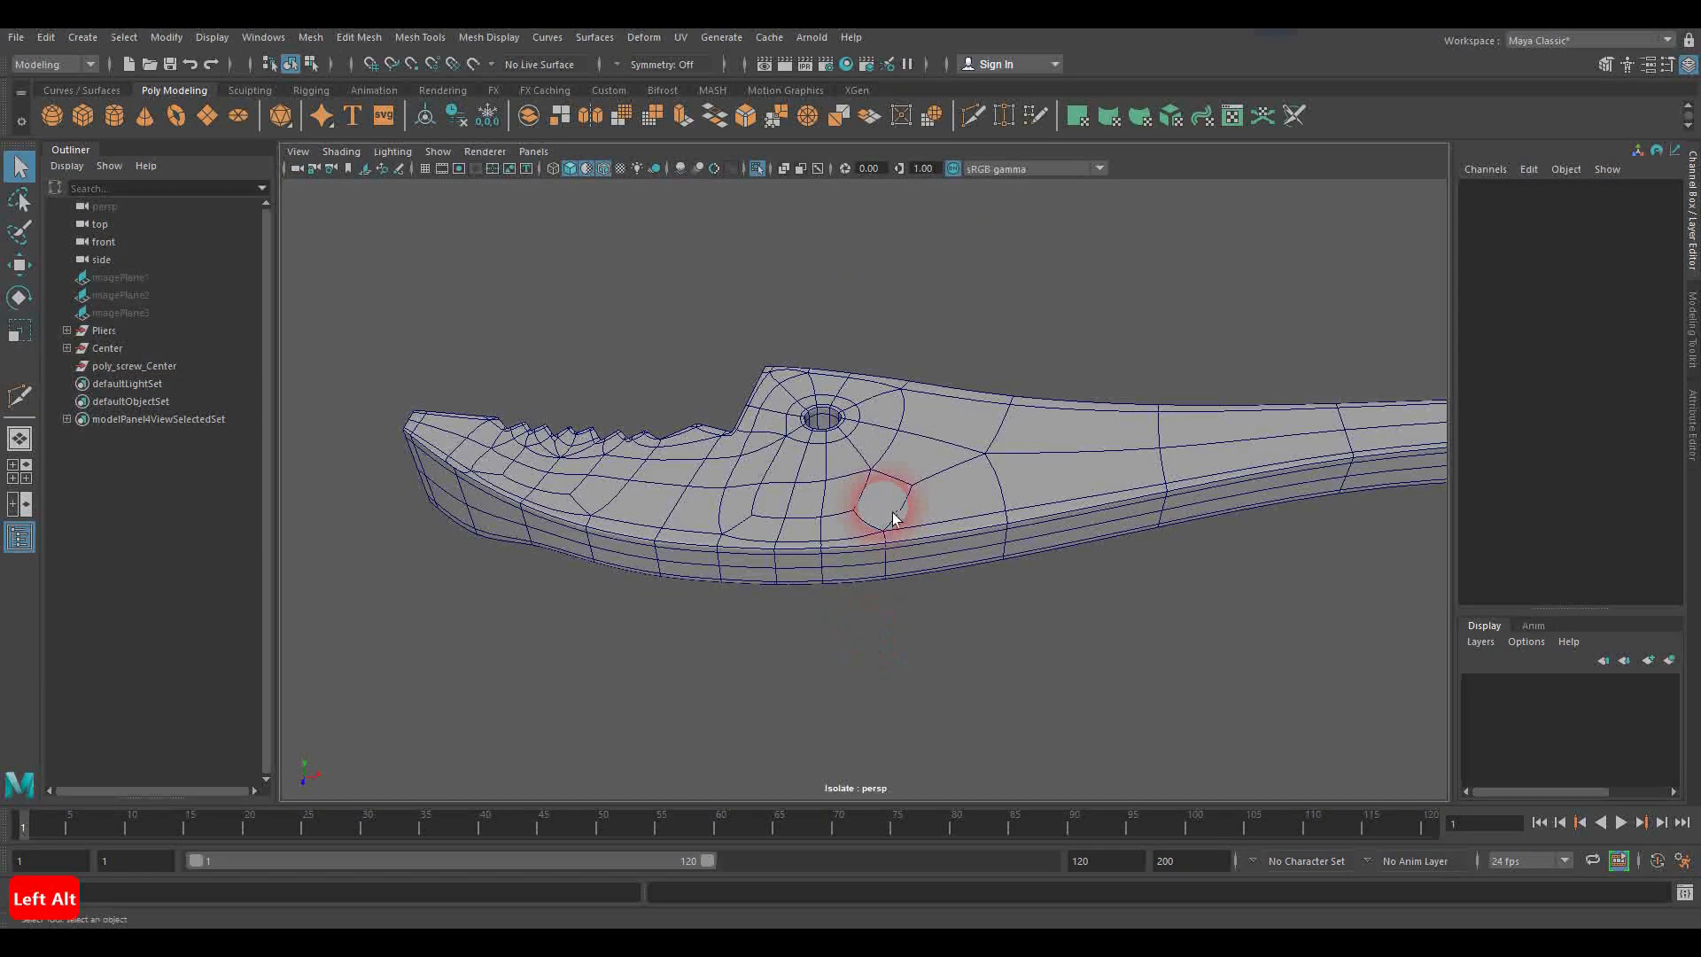
left_click(891, 511)
key("1")
left_click_drag(705, 473, 912, 535, "alt")
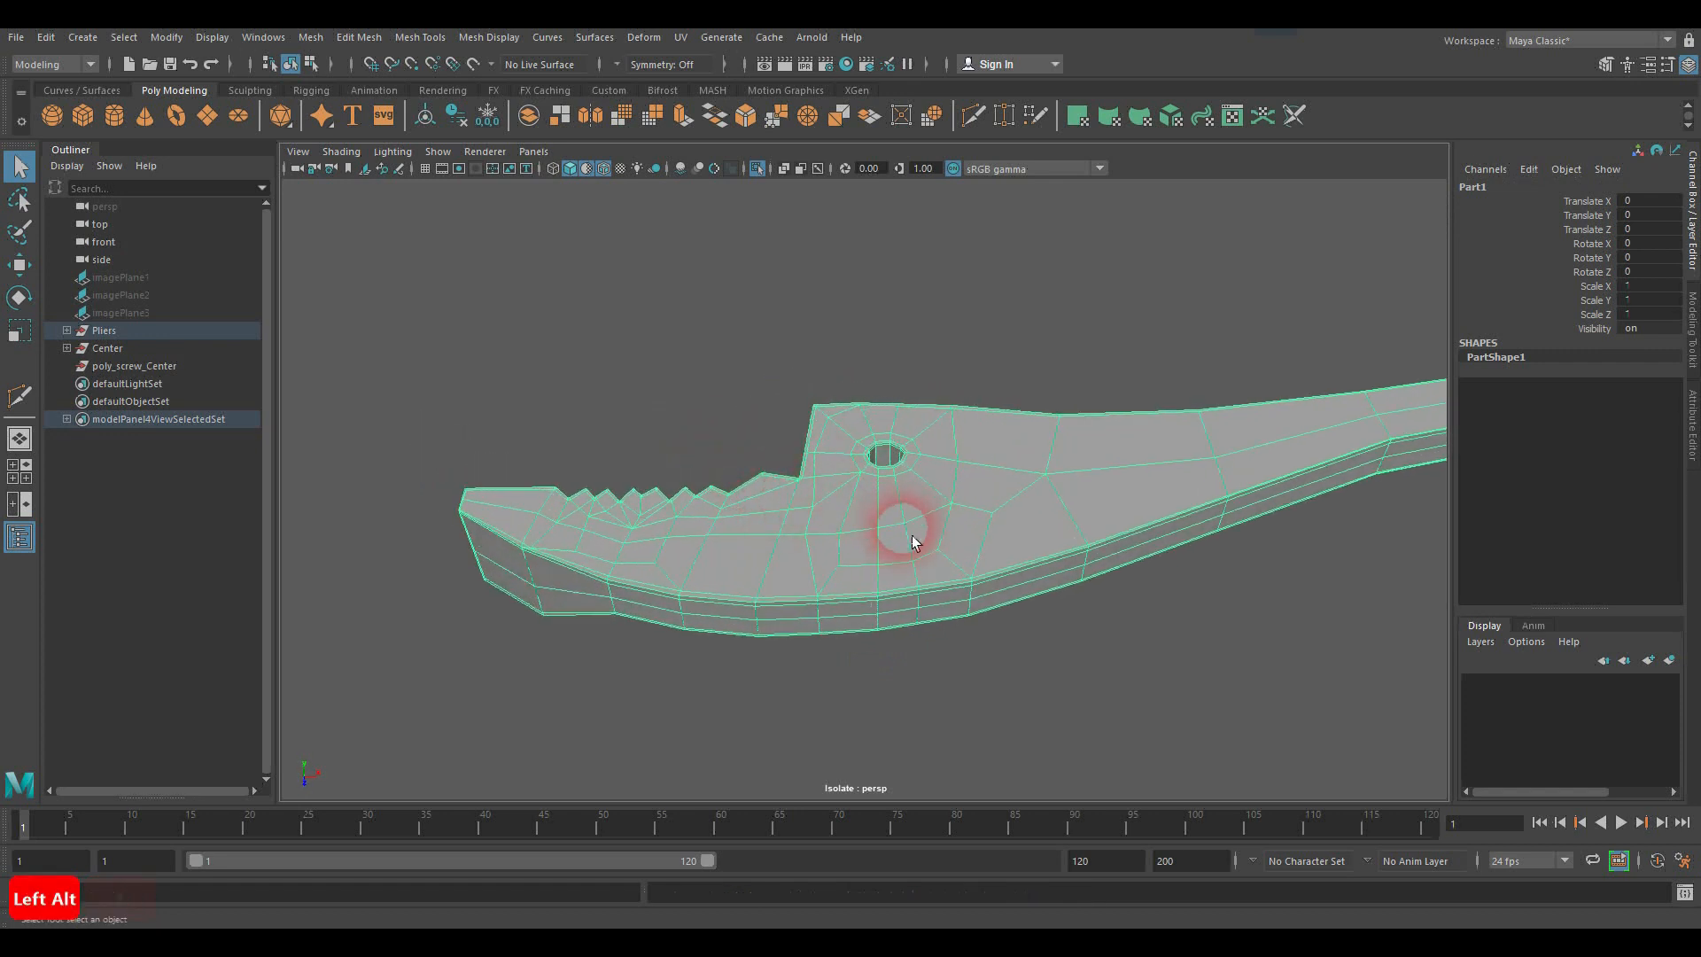
Step: Open the Cleanup options for Part1 with Select matching polygons as the operation and only Faces with more than 4 sides checked
left_click(301, 38)
left_click(475, 388)
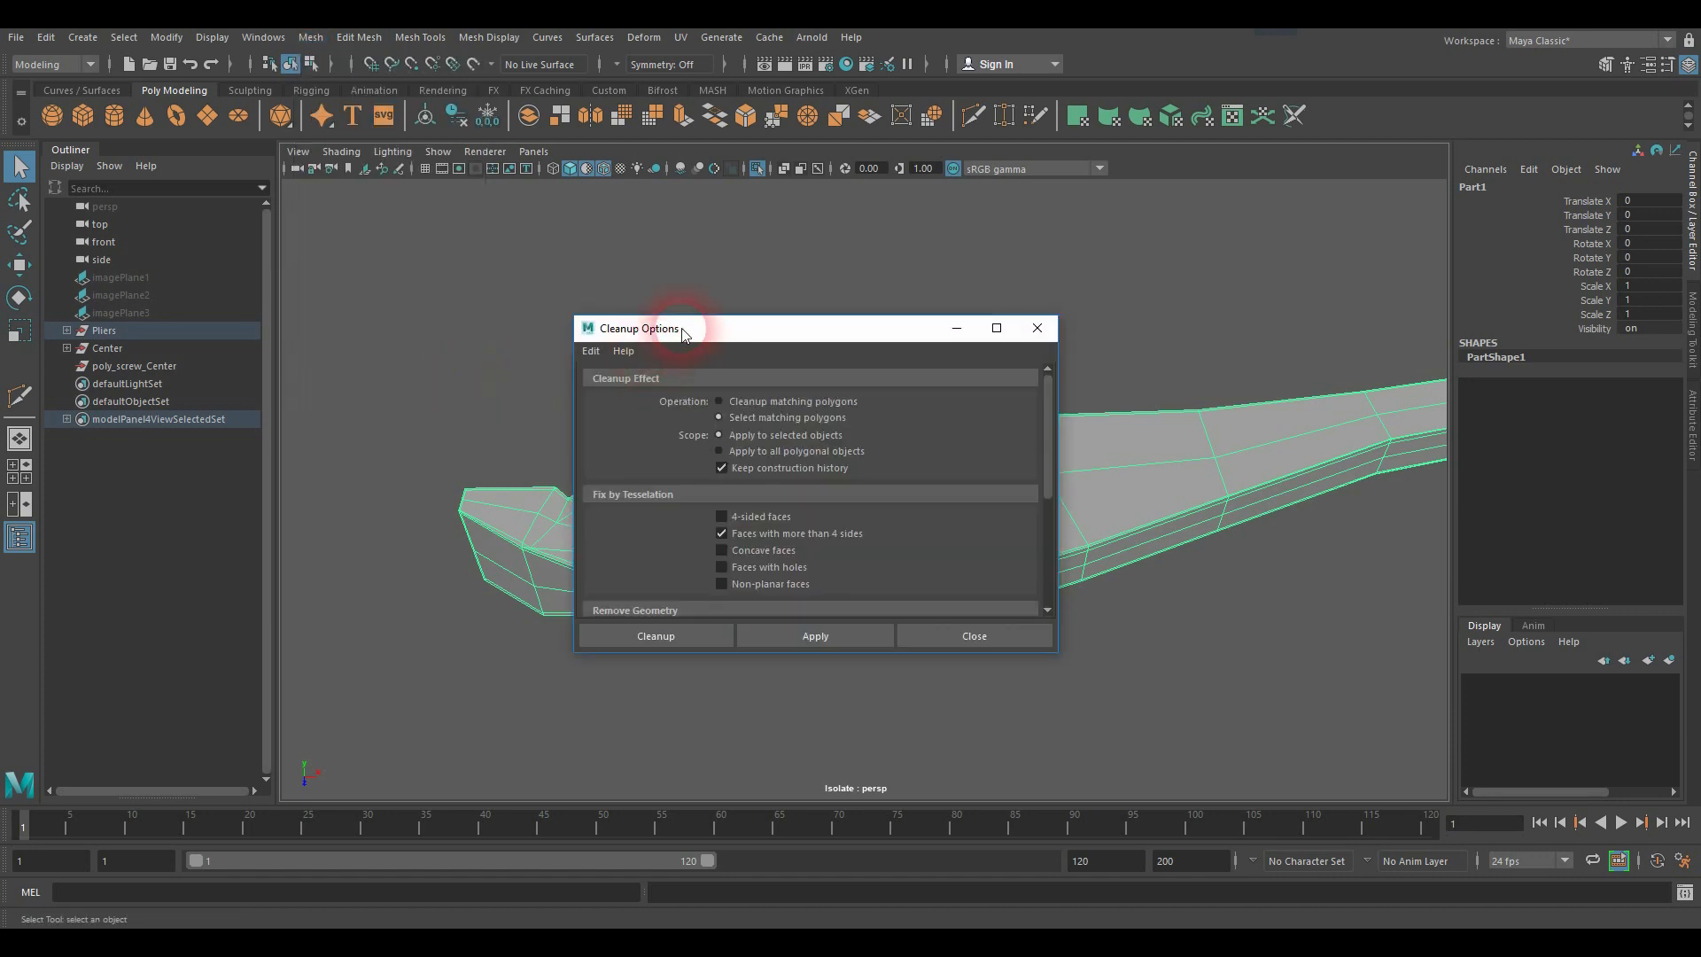
left_click_drag(676, 335, 338, 145)
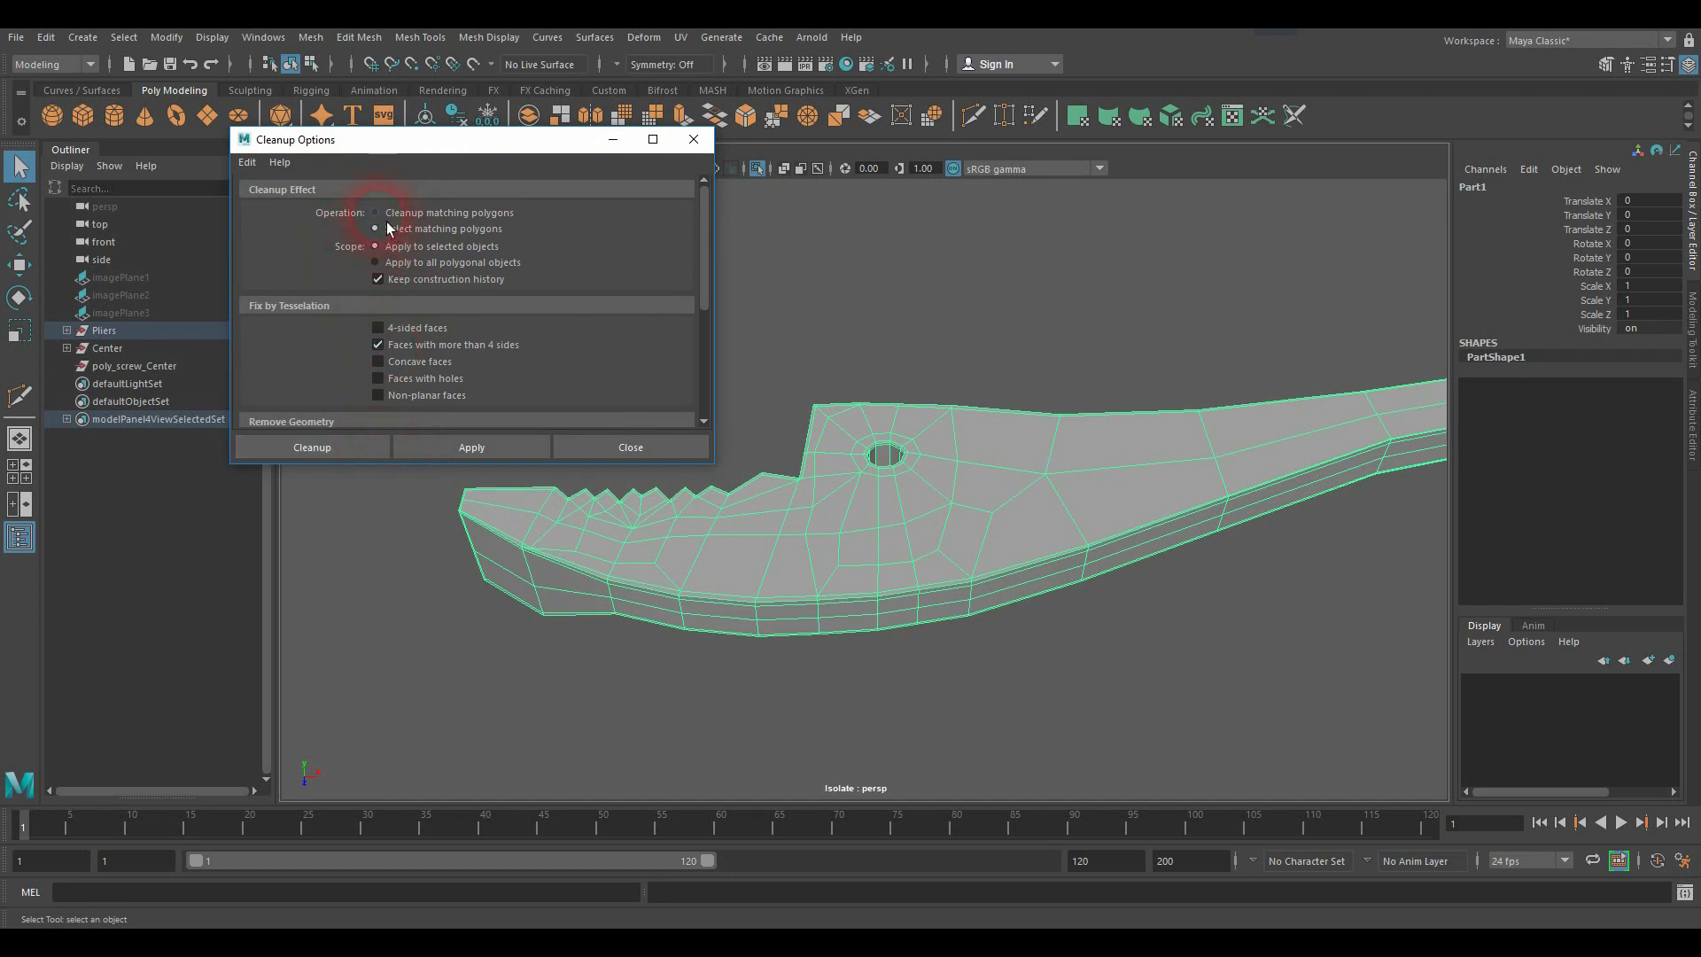
left_click(434, 213)
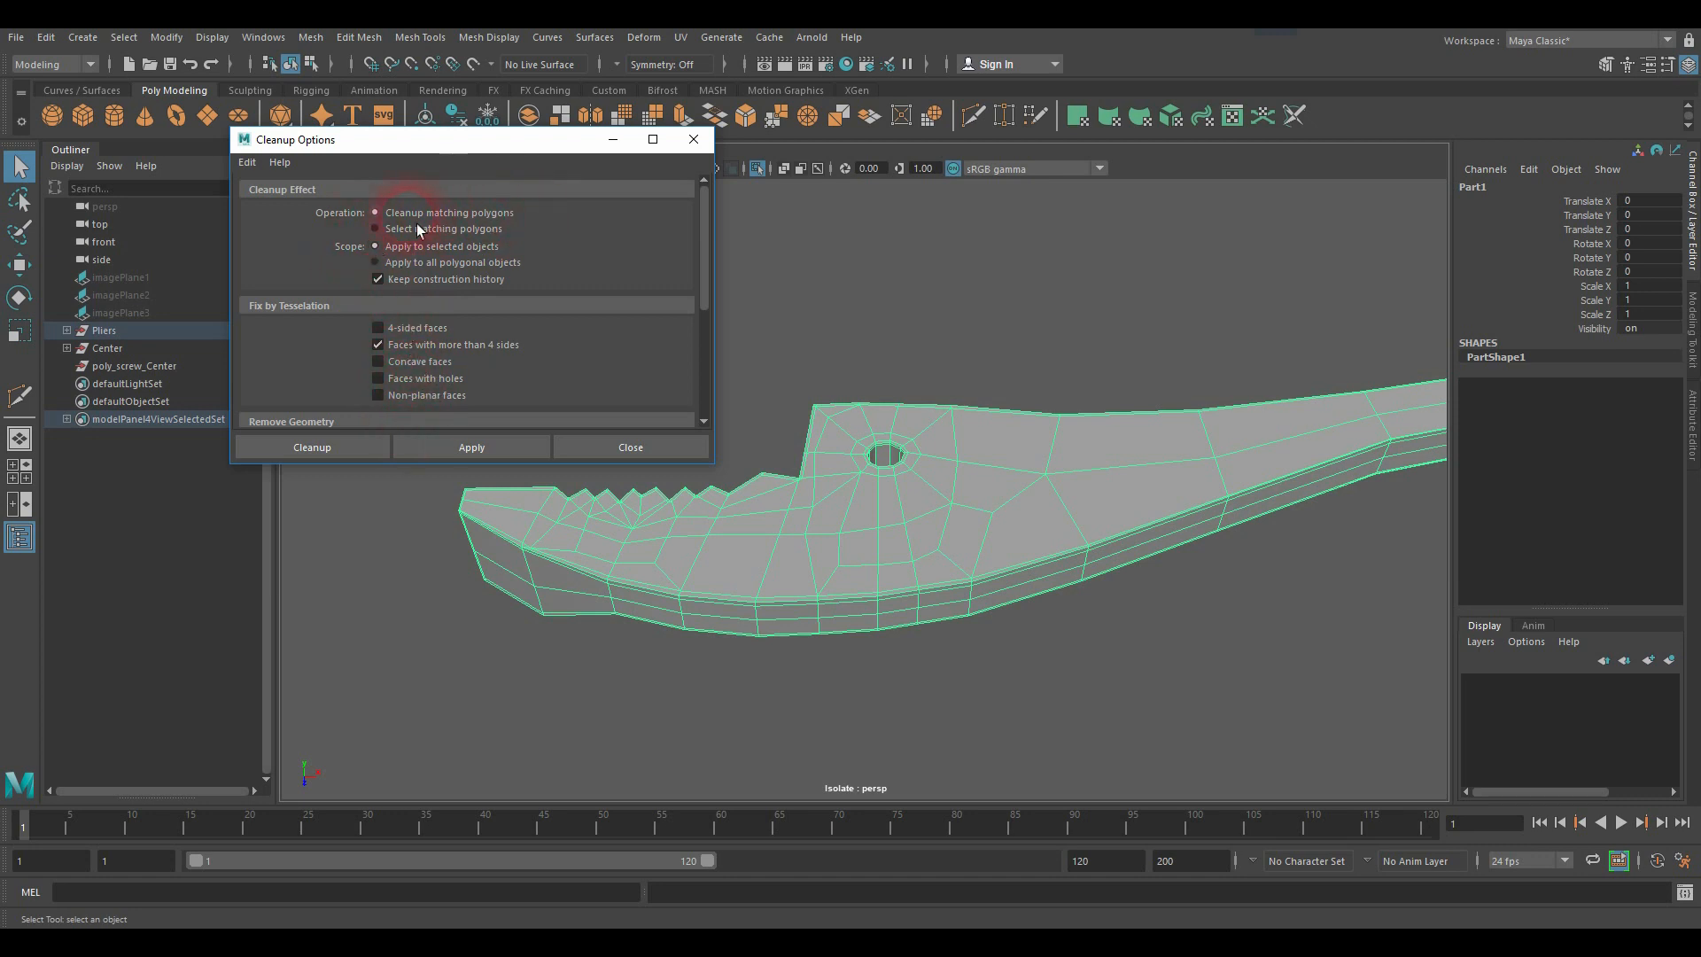
left_click(387, 244)
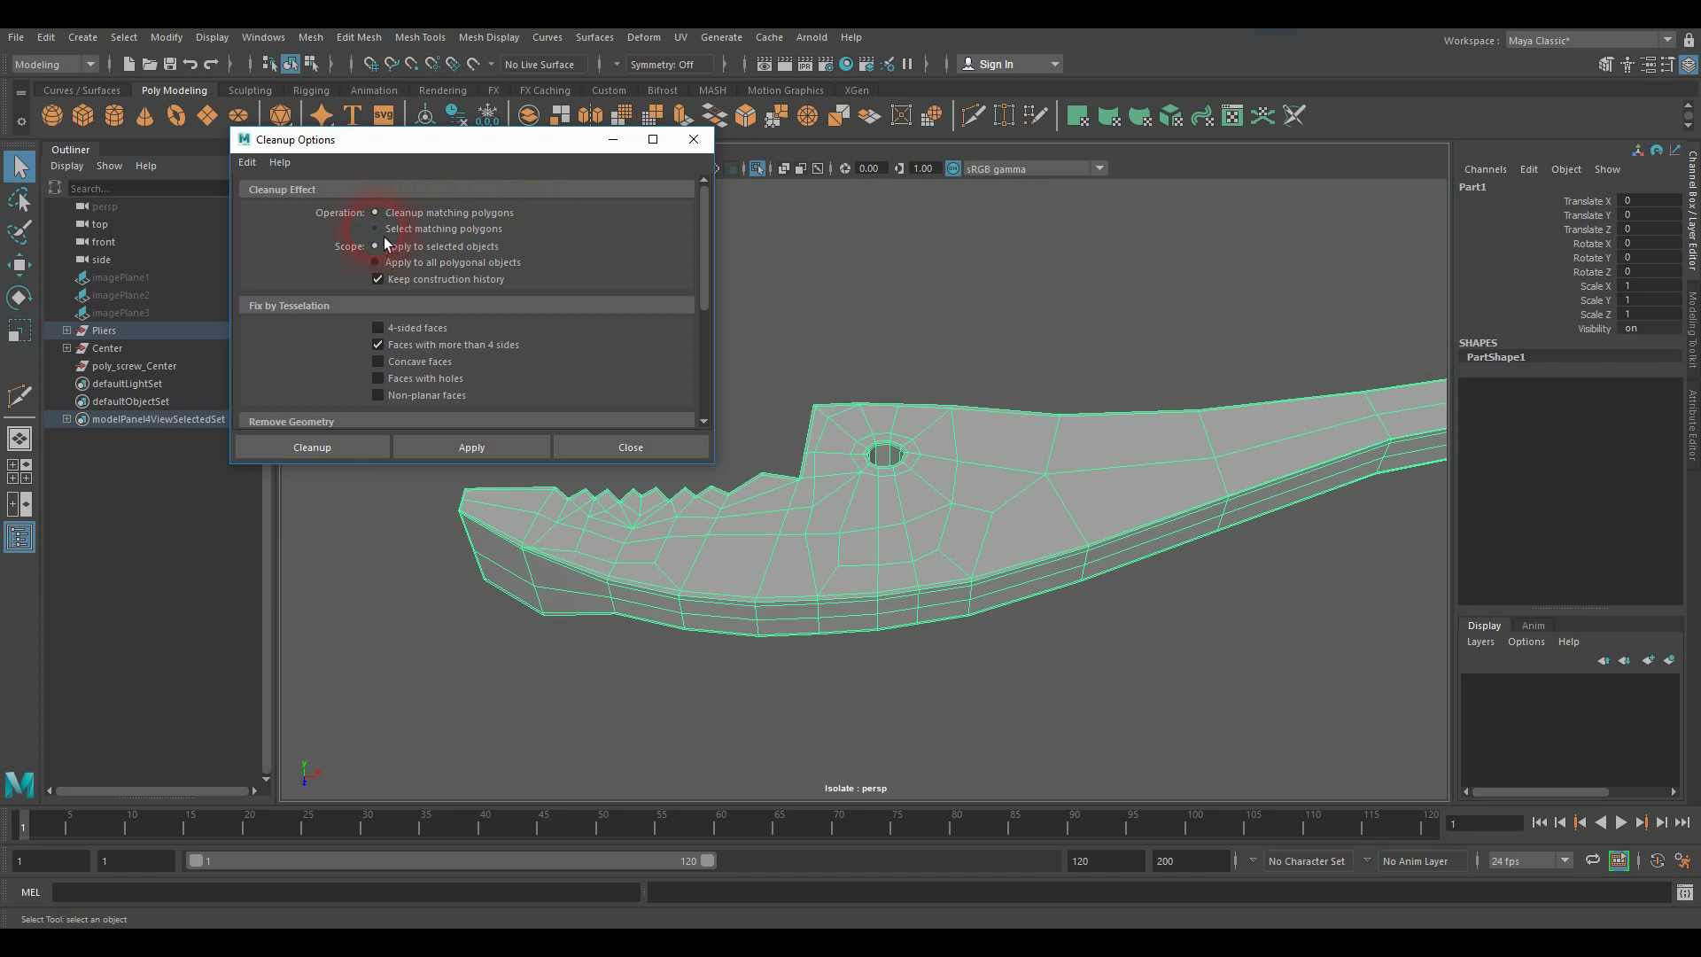
left_click(487, 214)
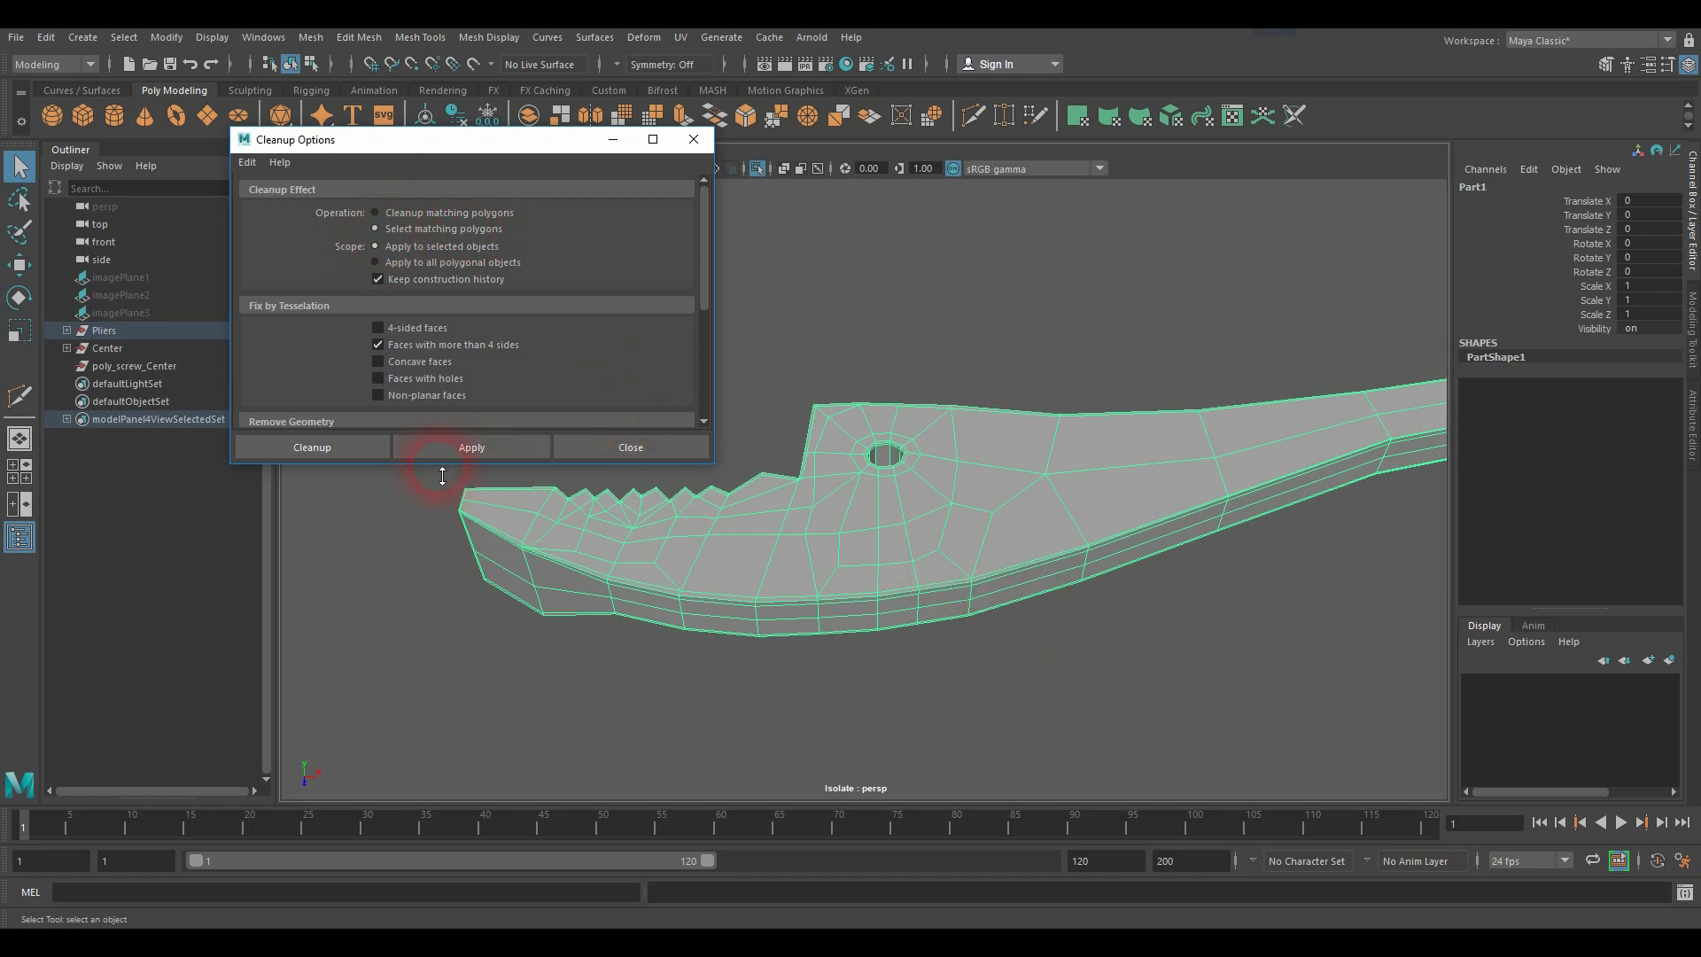
left_click_drag(442, 476, 427, 763)
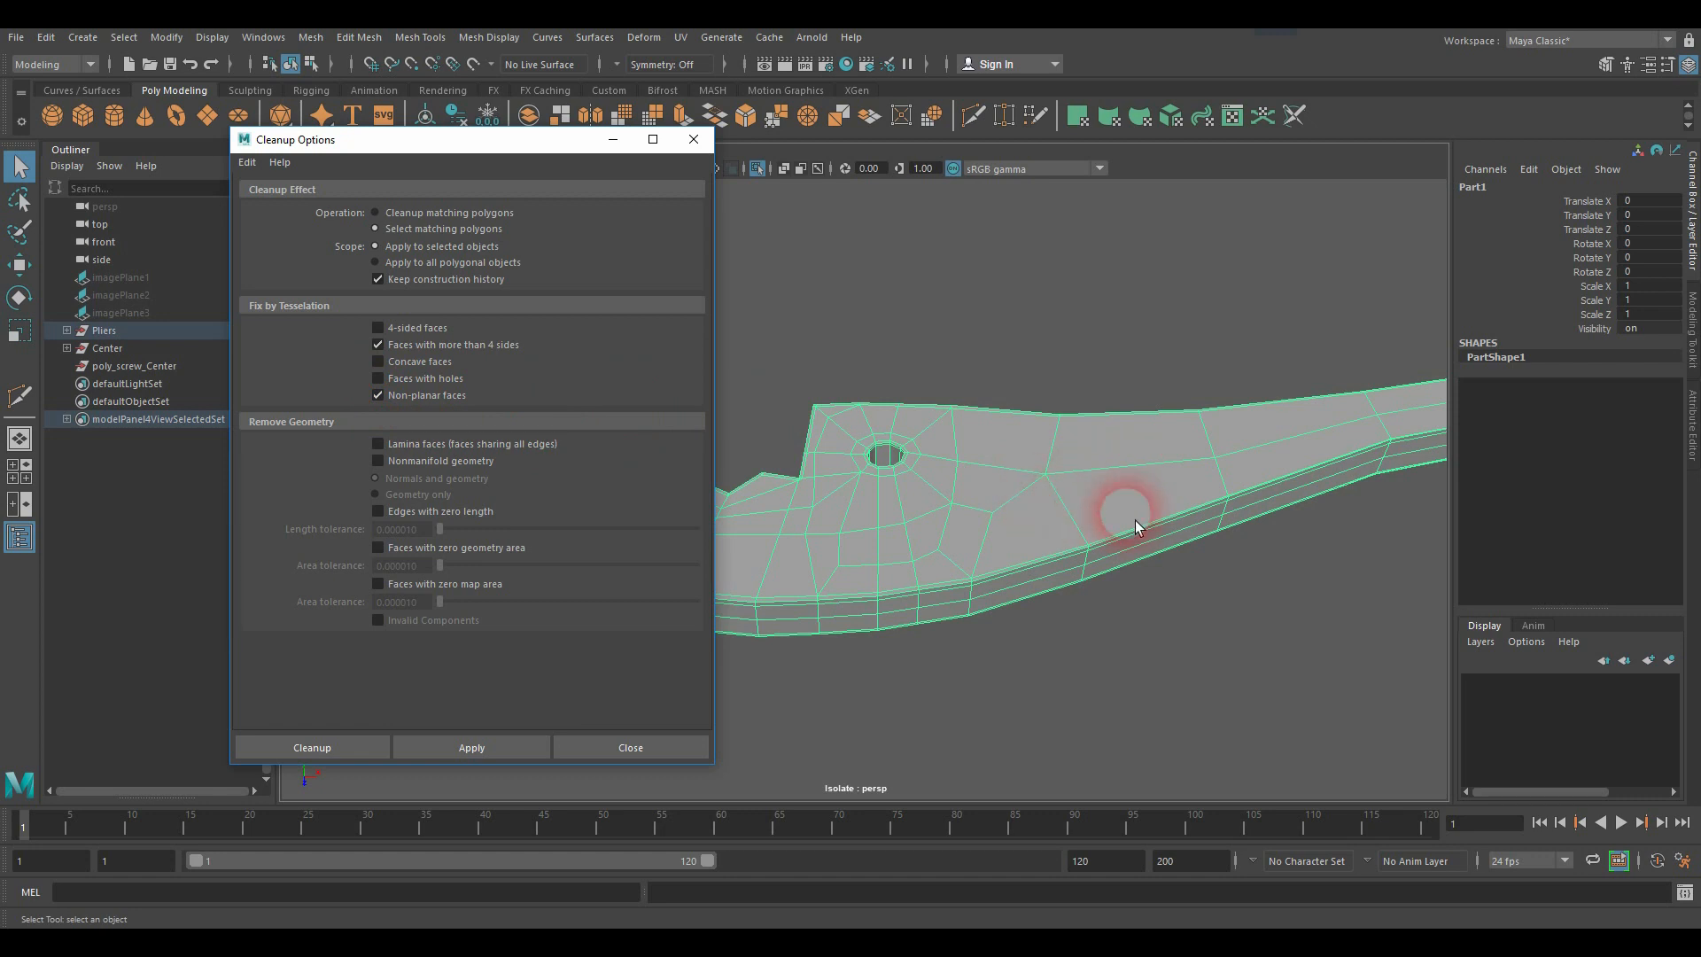
left_click(384, 400)
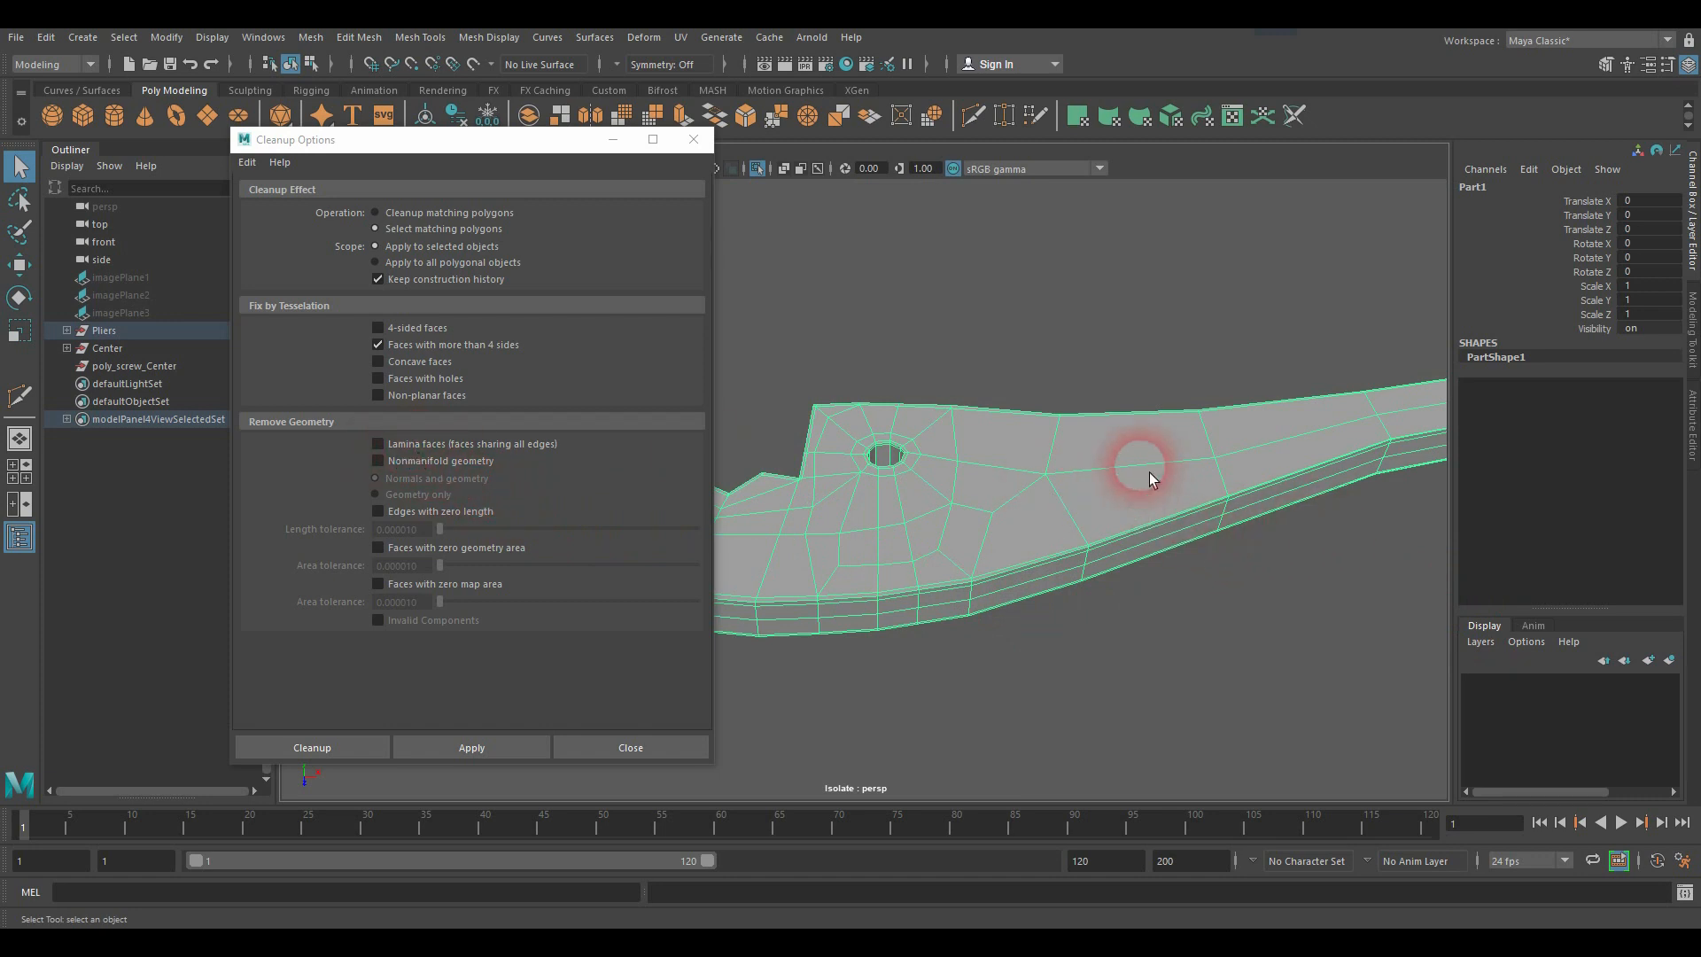
Step: Examine the inside of Part1, including the walls around the bolt hole and along the handle
right_click_drag(1123, 487, 1245, 517, "alt")
left_click_drag(1006, 524, 1338, 498, "alt")
middle_click_drag(1151, 521, 1084, 546, "alt")
right_click_drag(1085, 545, 1499, 496, "alt")
middle_click_drag(1500, 497, 1172, 523, "alt")
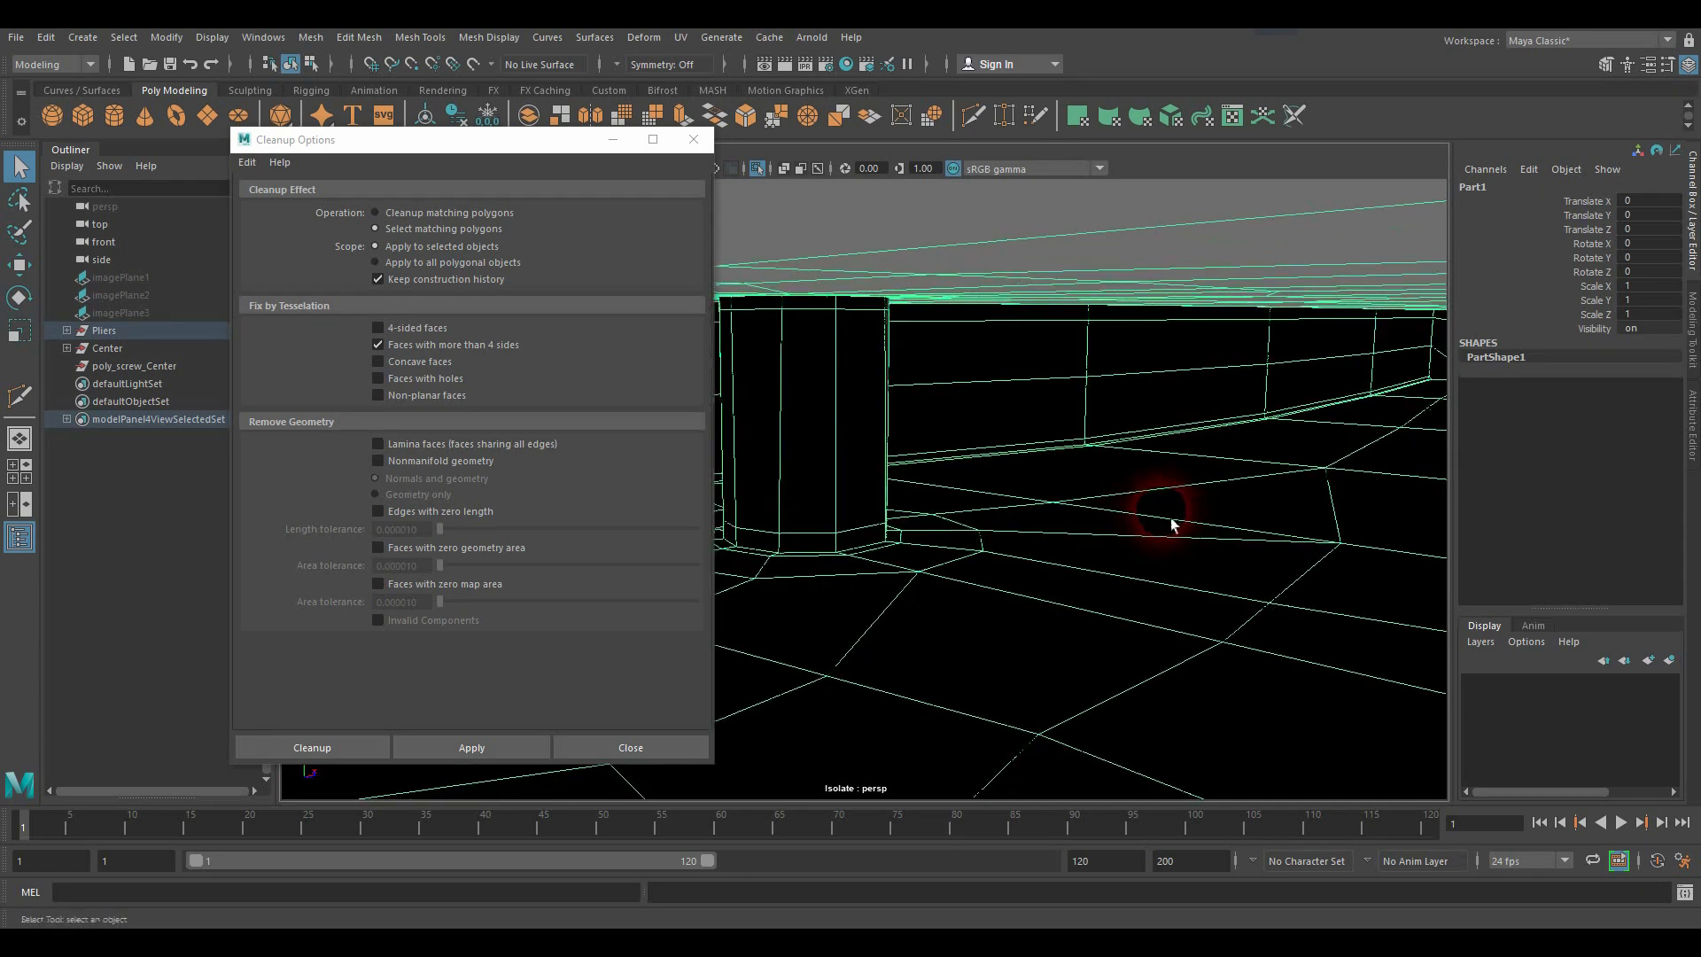
left_click_drag(1172, 523, 1163, 502, "alt")
middle_click_drag(1163, 502, 1086, 577, "alt")
left_click_drag(1086, 577, 1162, 573, "alt")
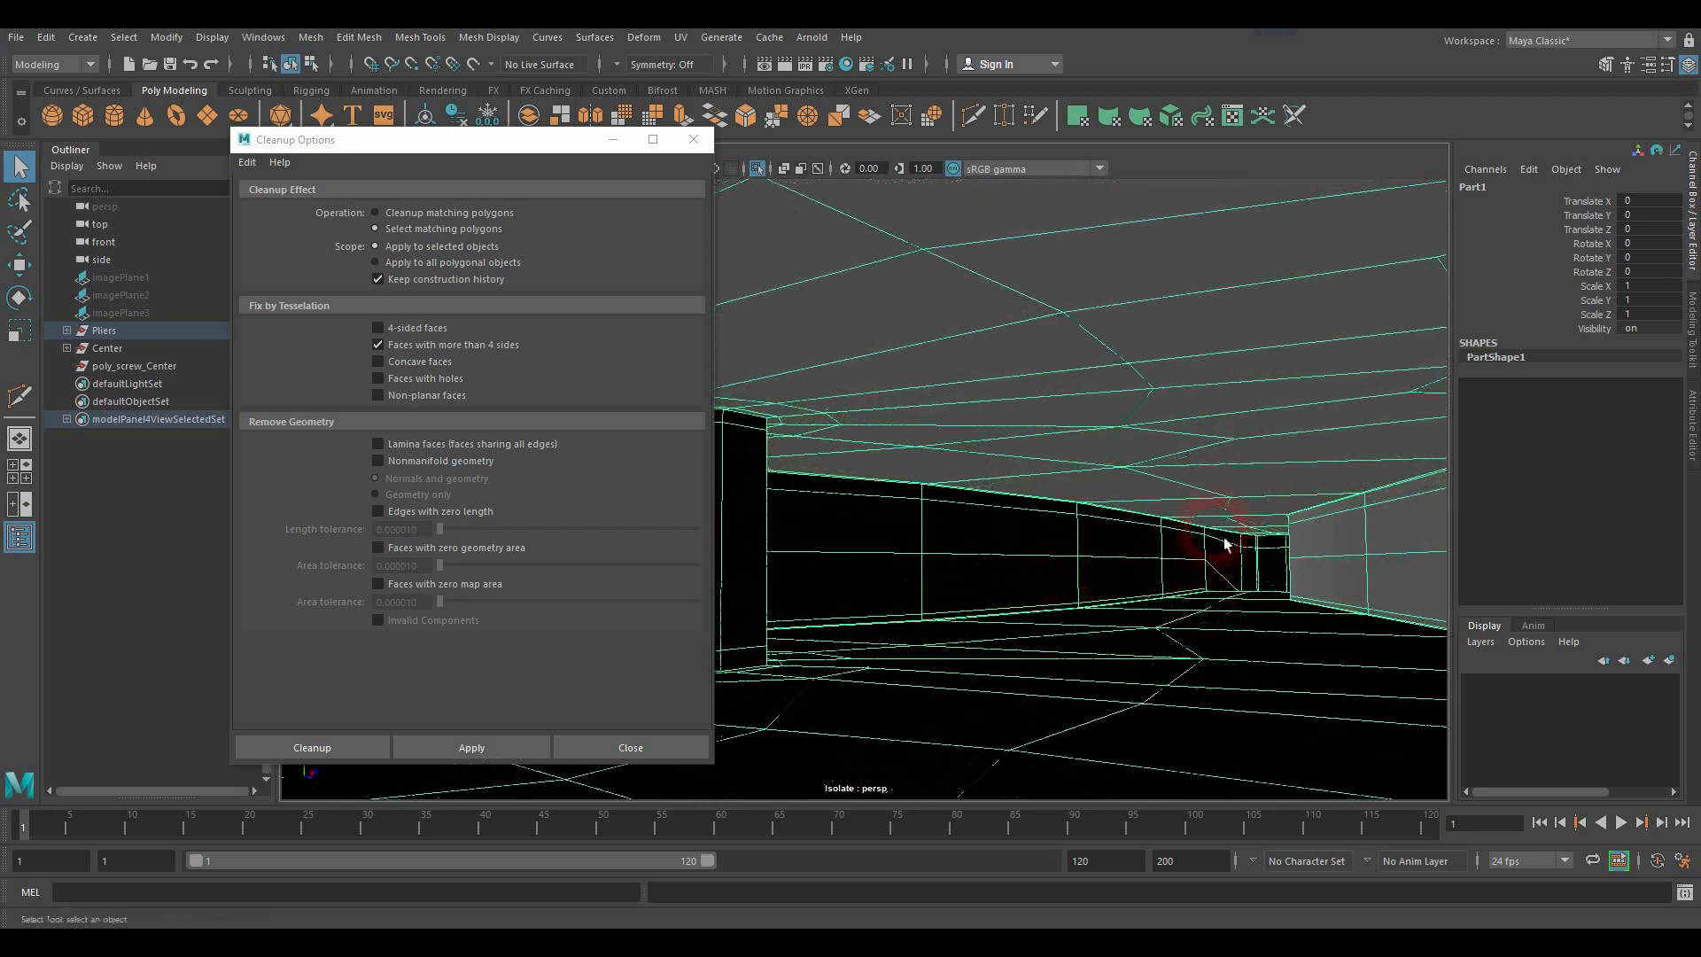
Step: Extrude a single edge on the inner upper wall of Part1 in place, without offsetting it
right_click_drag(1161, 317, 1148, 248)
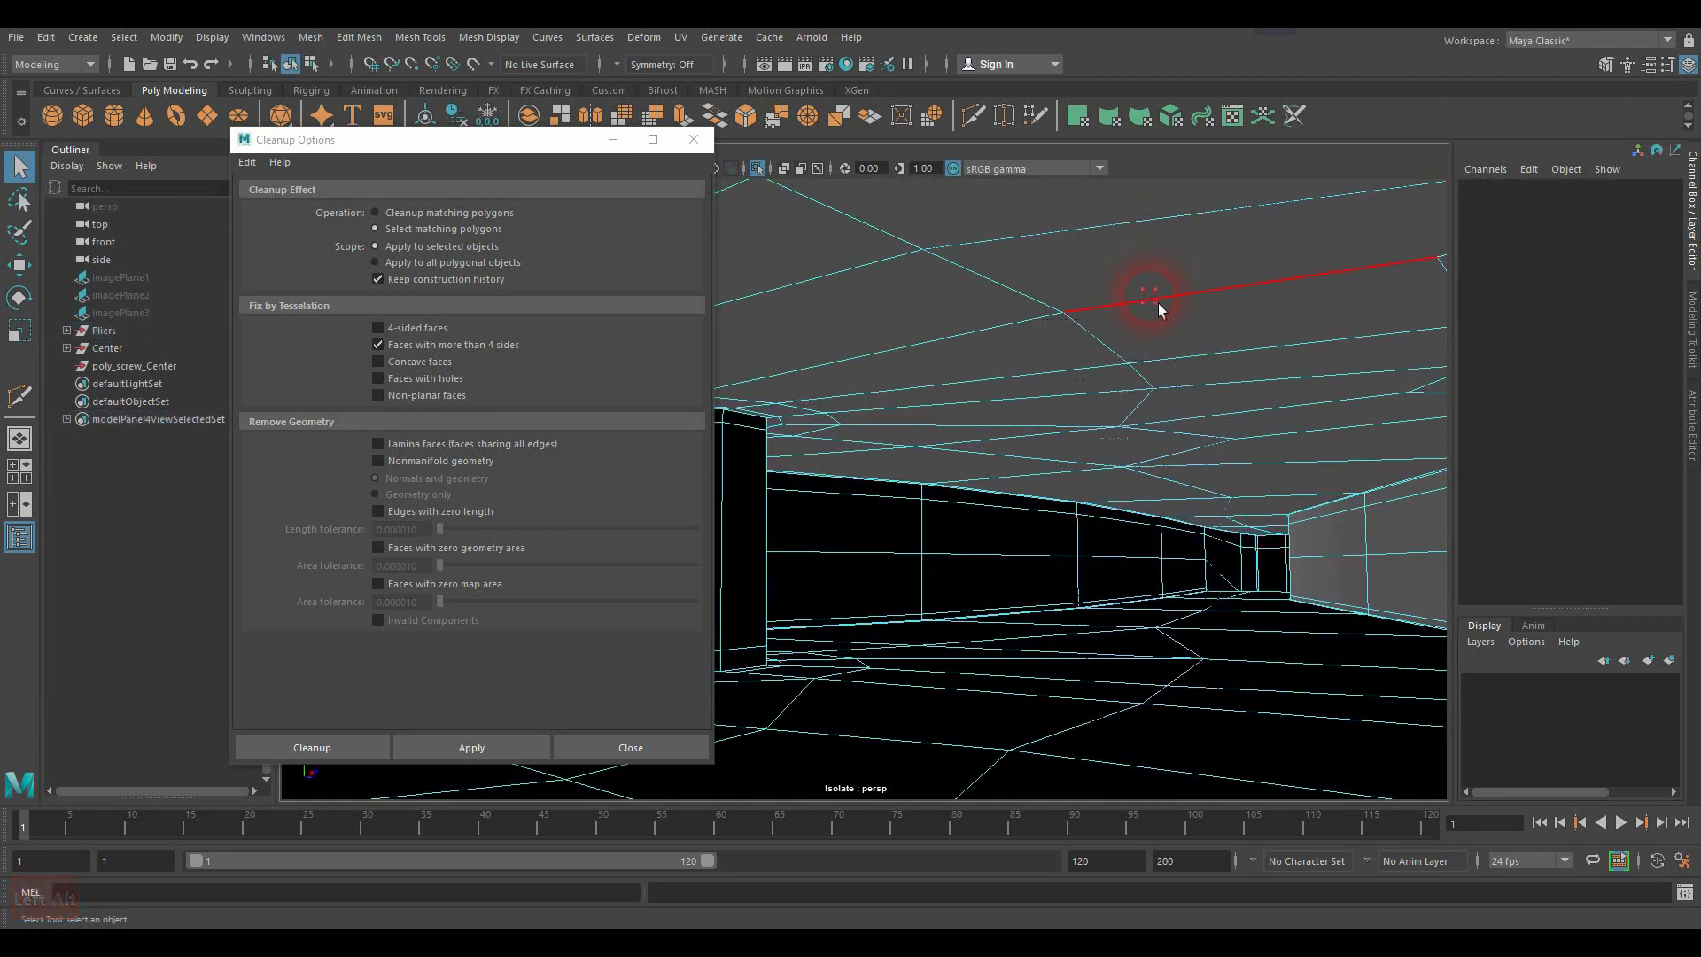
left_click(1157, 303)
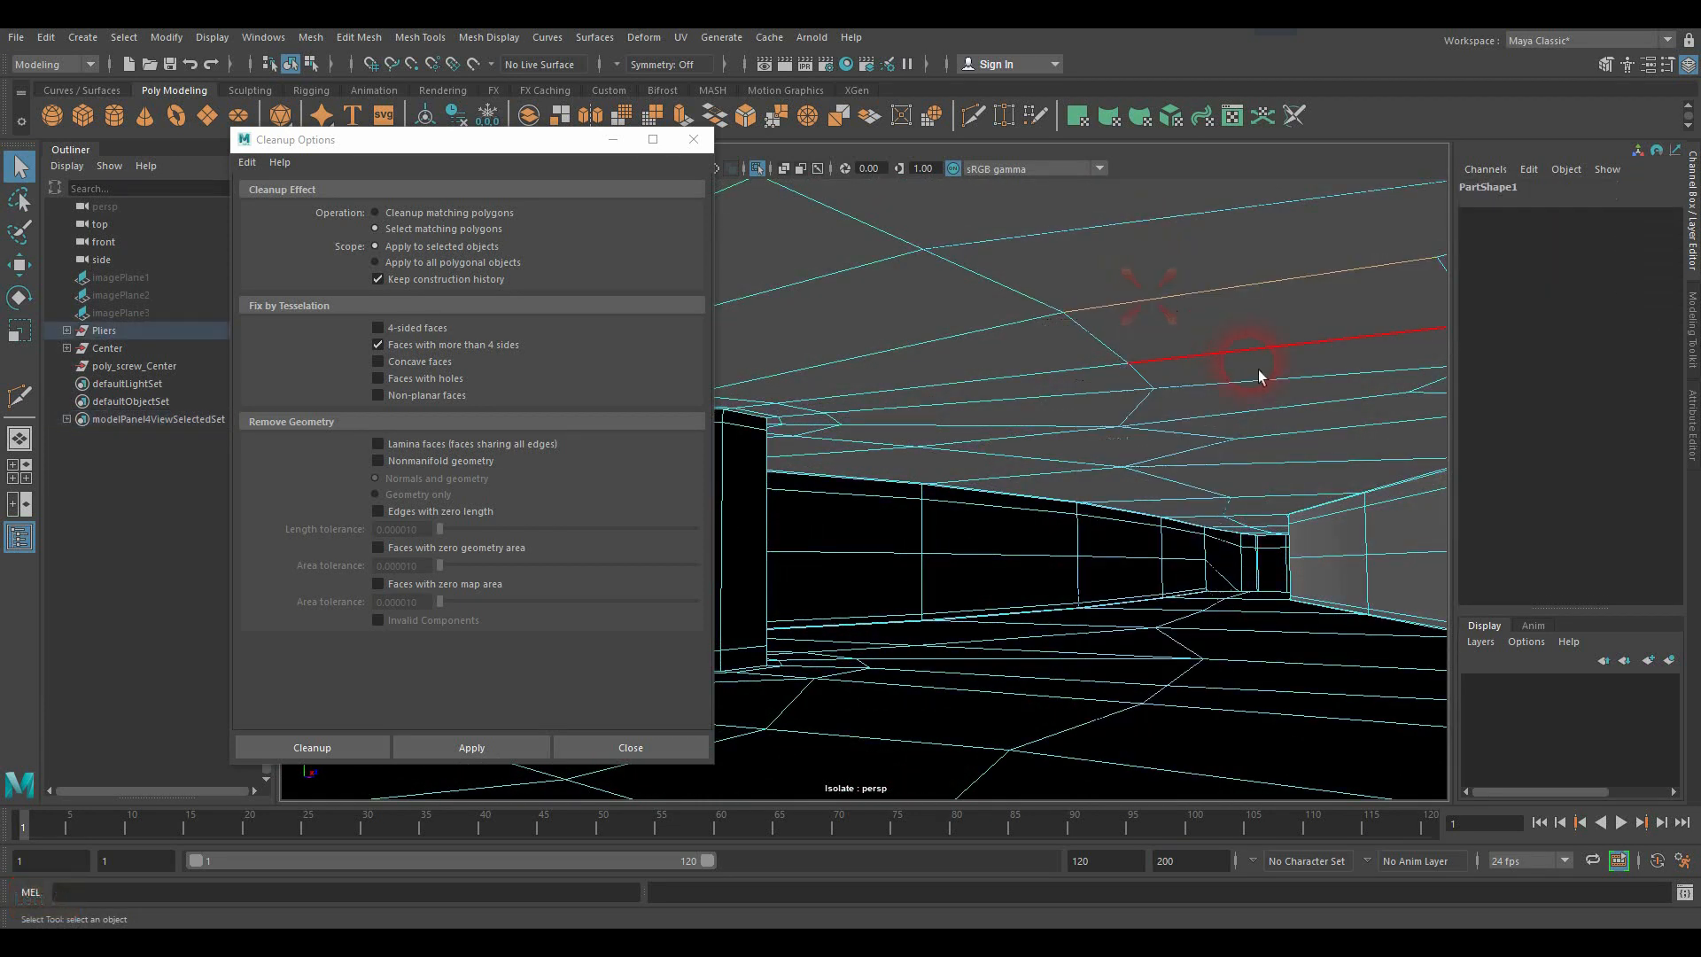
left_click(695, 122)
key("w")
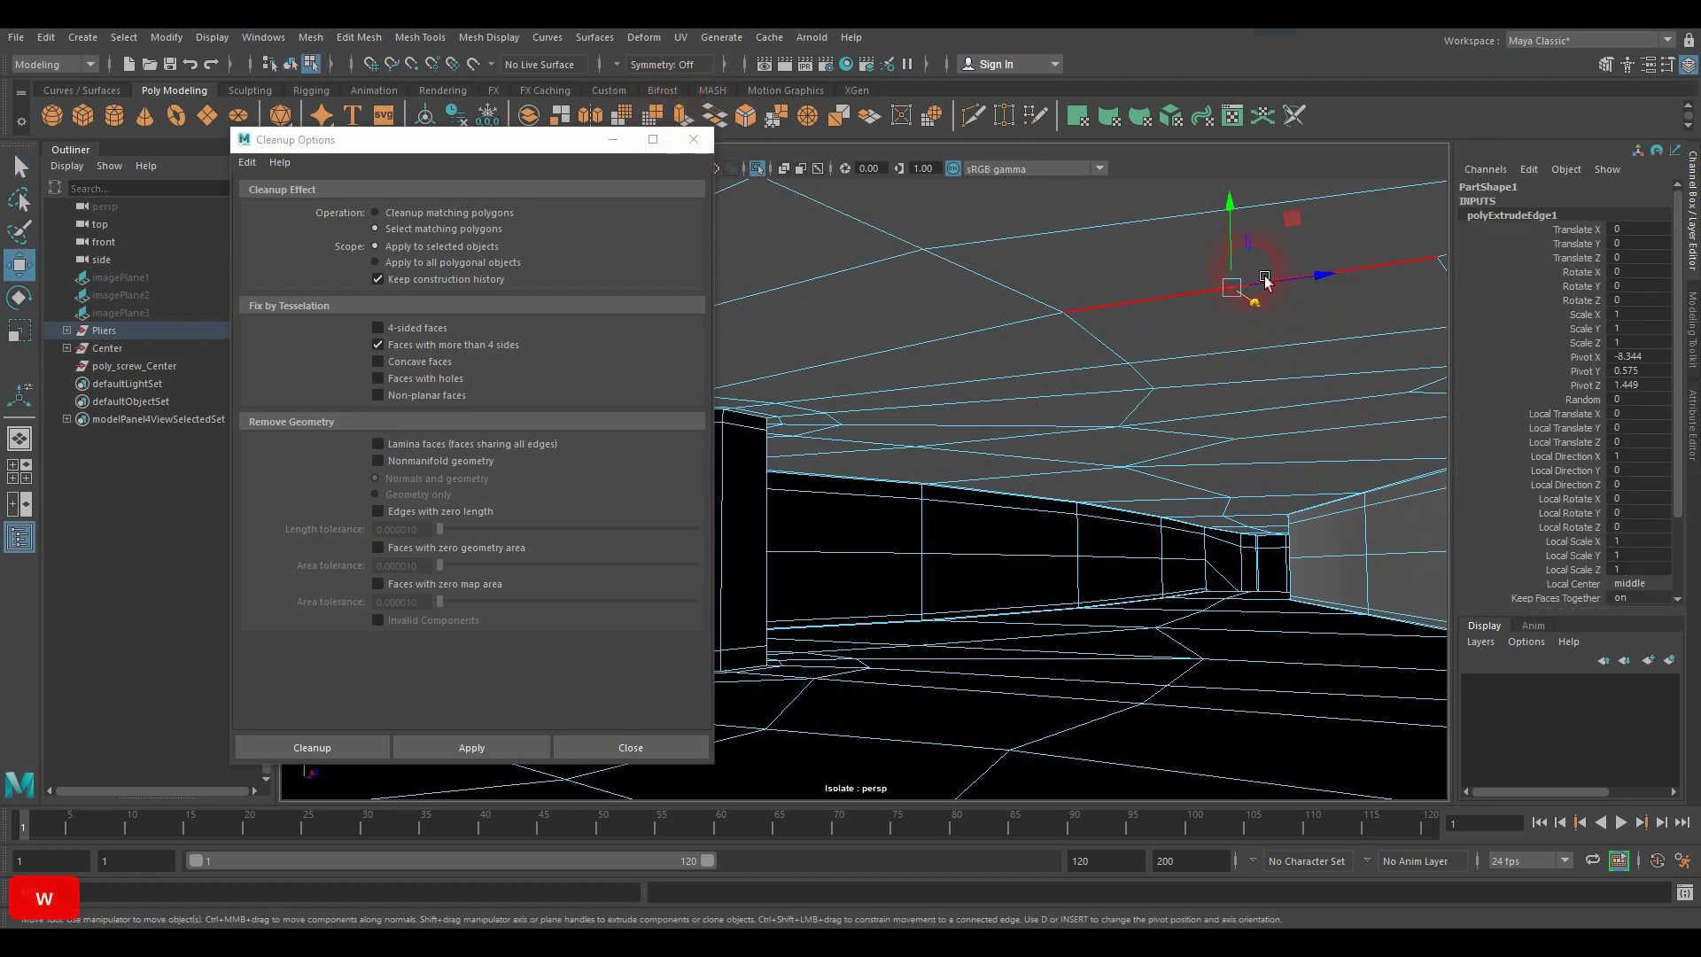
Step: Try moving the extruded inner edge of Part1 to expose its extra face, and undo the move
left_click_drag(1246, 251, 1121, 422, "alt")
right_click(959, 458)
left_click(1009, 439)
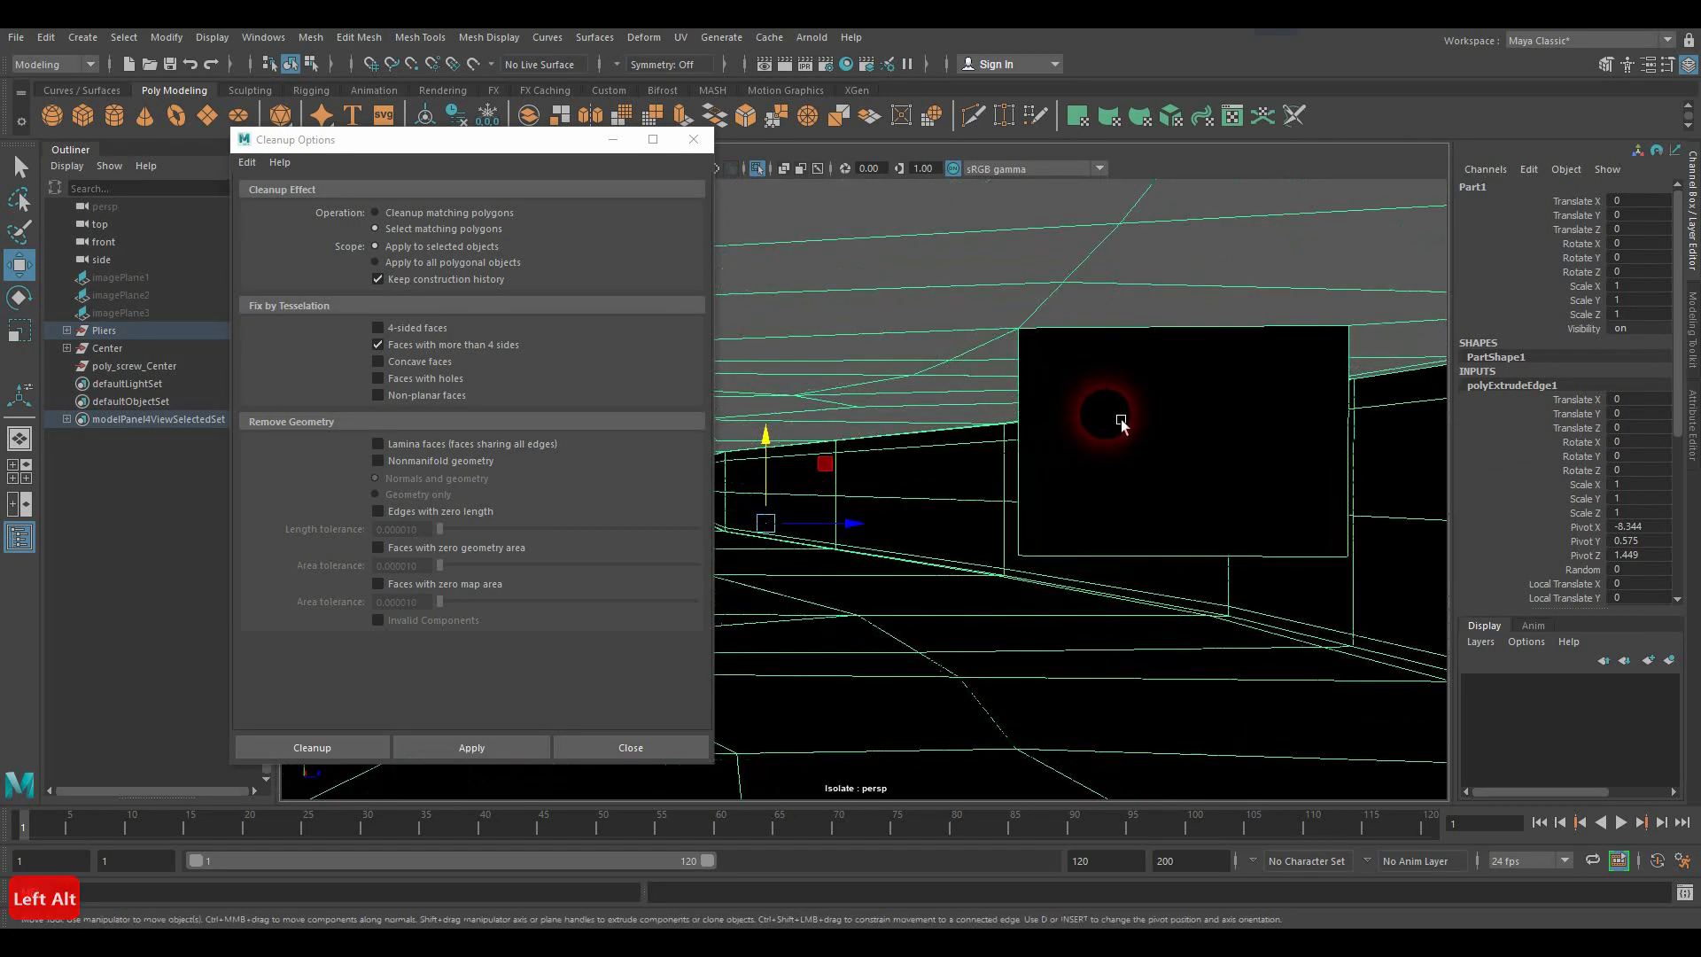
key("z")
key("z")
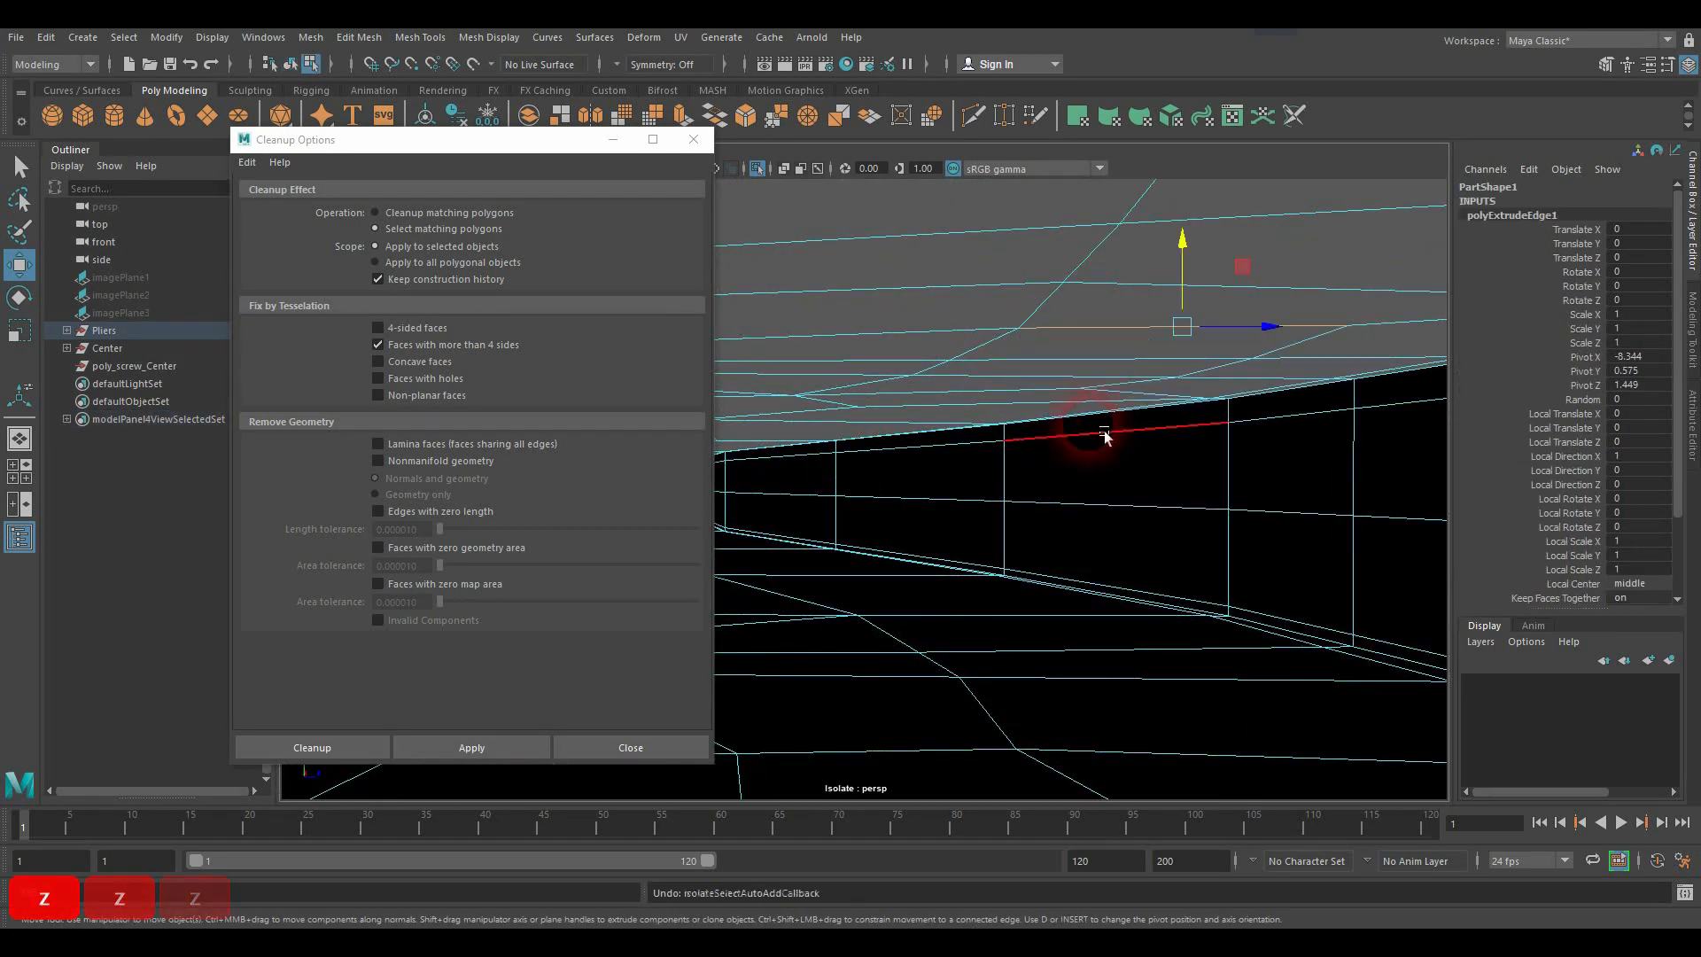
Step: Extrude the upper outer face at the tip of Part1's jaw in place, and return to object selection
left_click_drag(953, 443, 1049, 501, "alt")
left_click_drag(1013, 593, 958, 592, "alt")
scroll(958, 592, "up", 4)
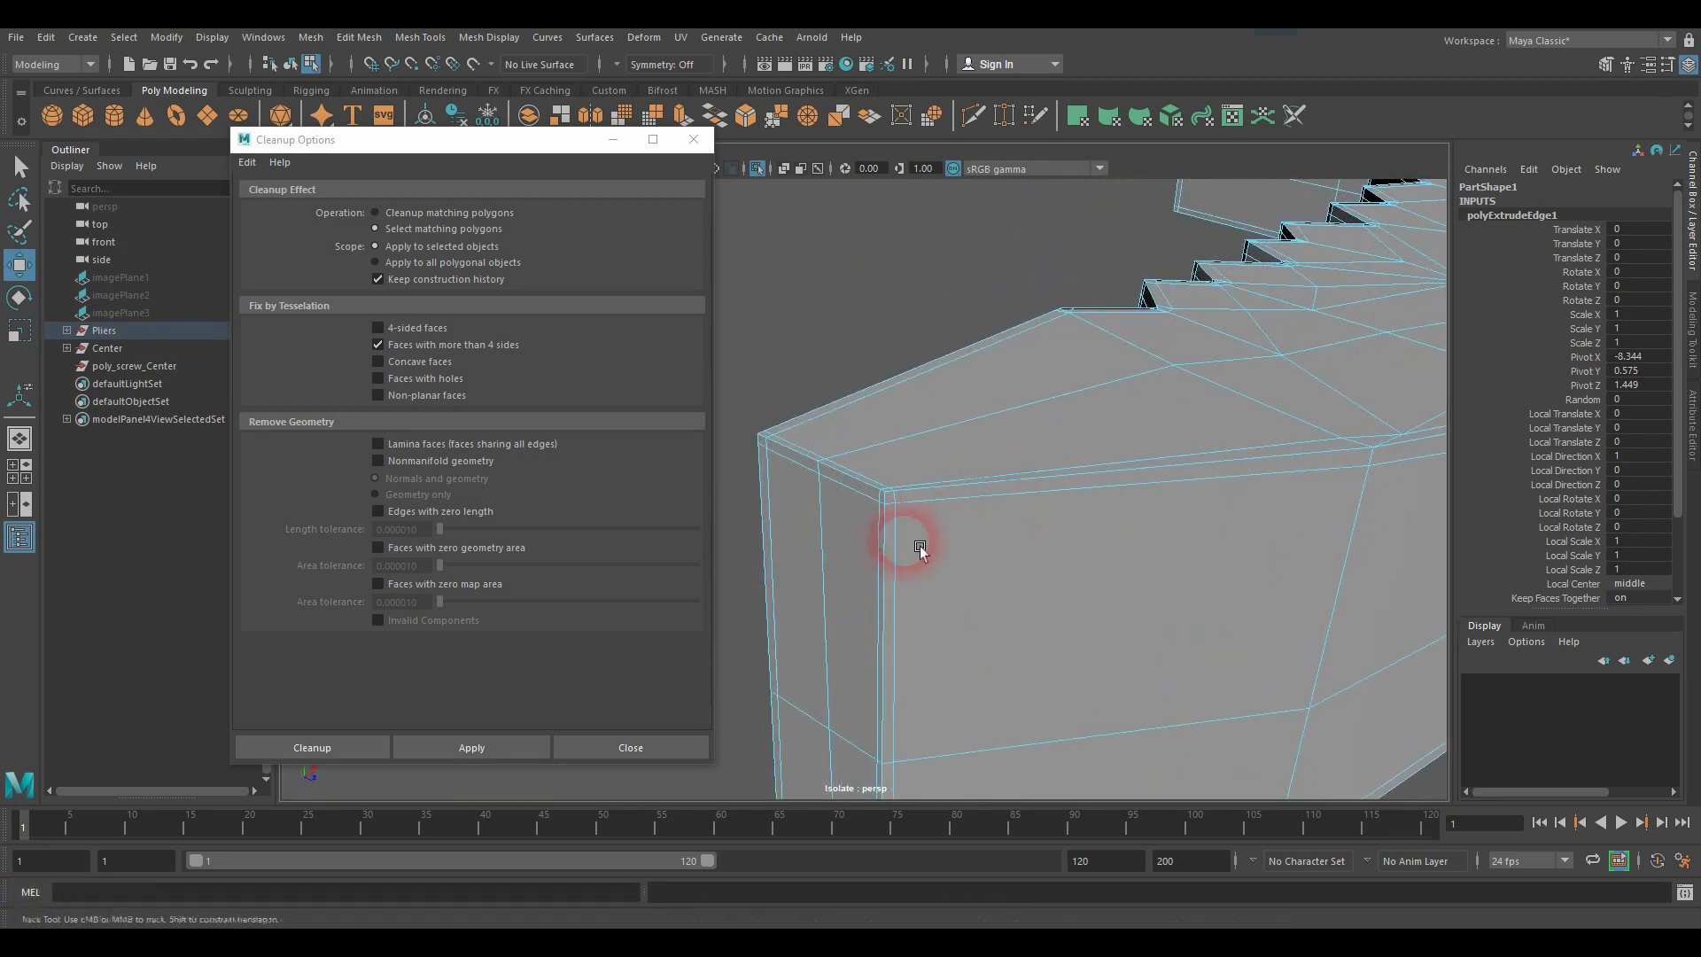
middle_click_drag(918, 546, 992, 492, "alt")
right_click(921, 448)
left_click(920, 494)
left_click(941, 469)
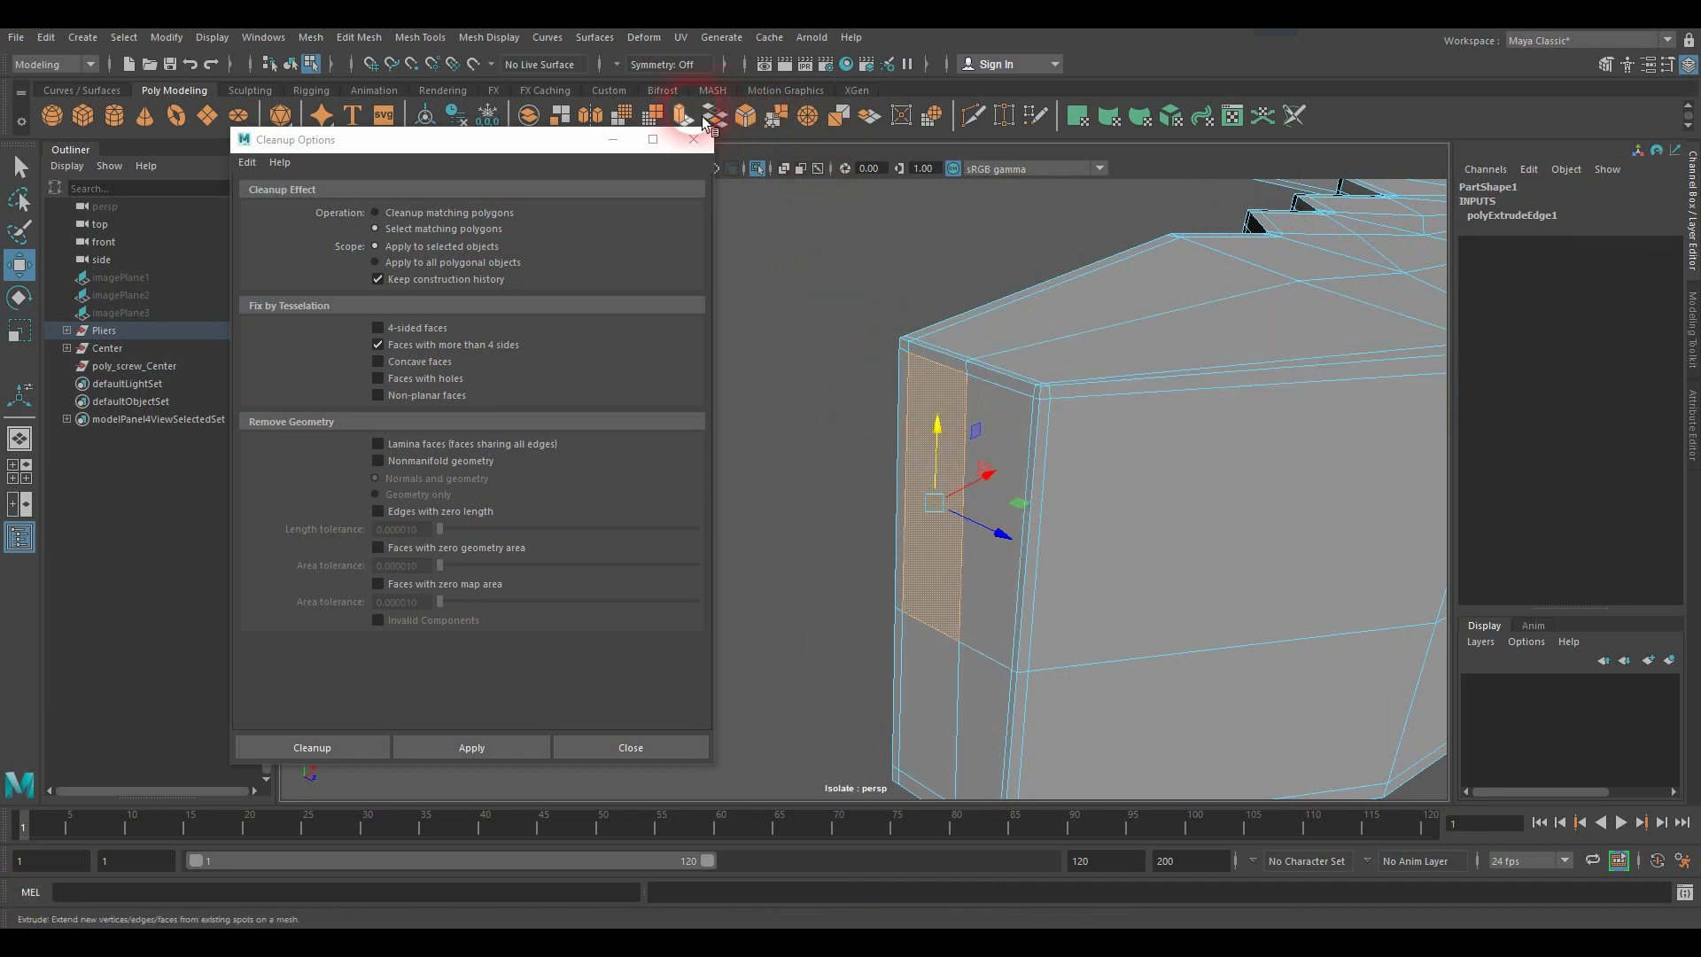
left_click(687, 122)
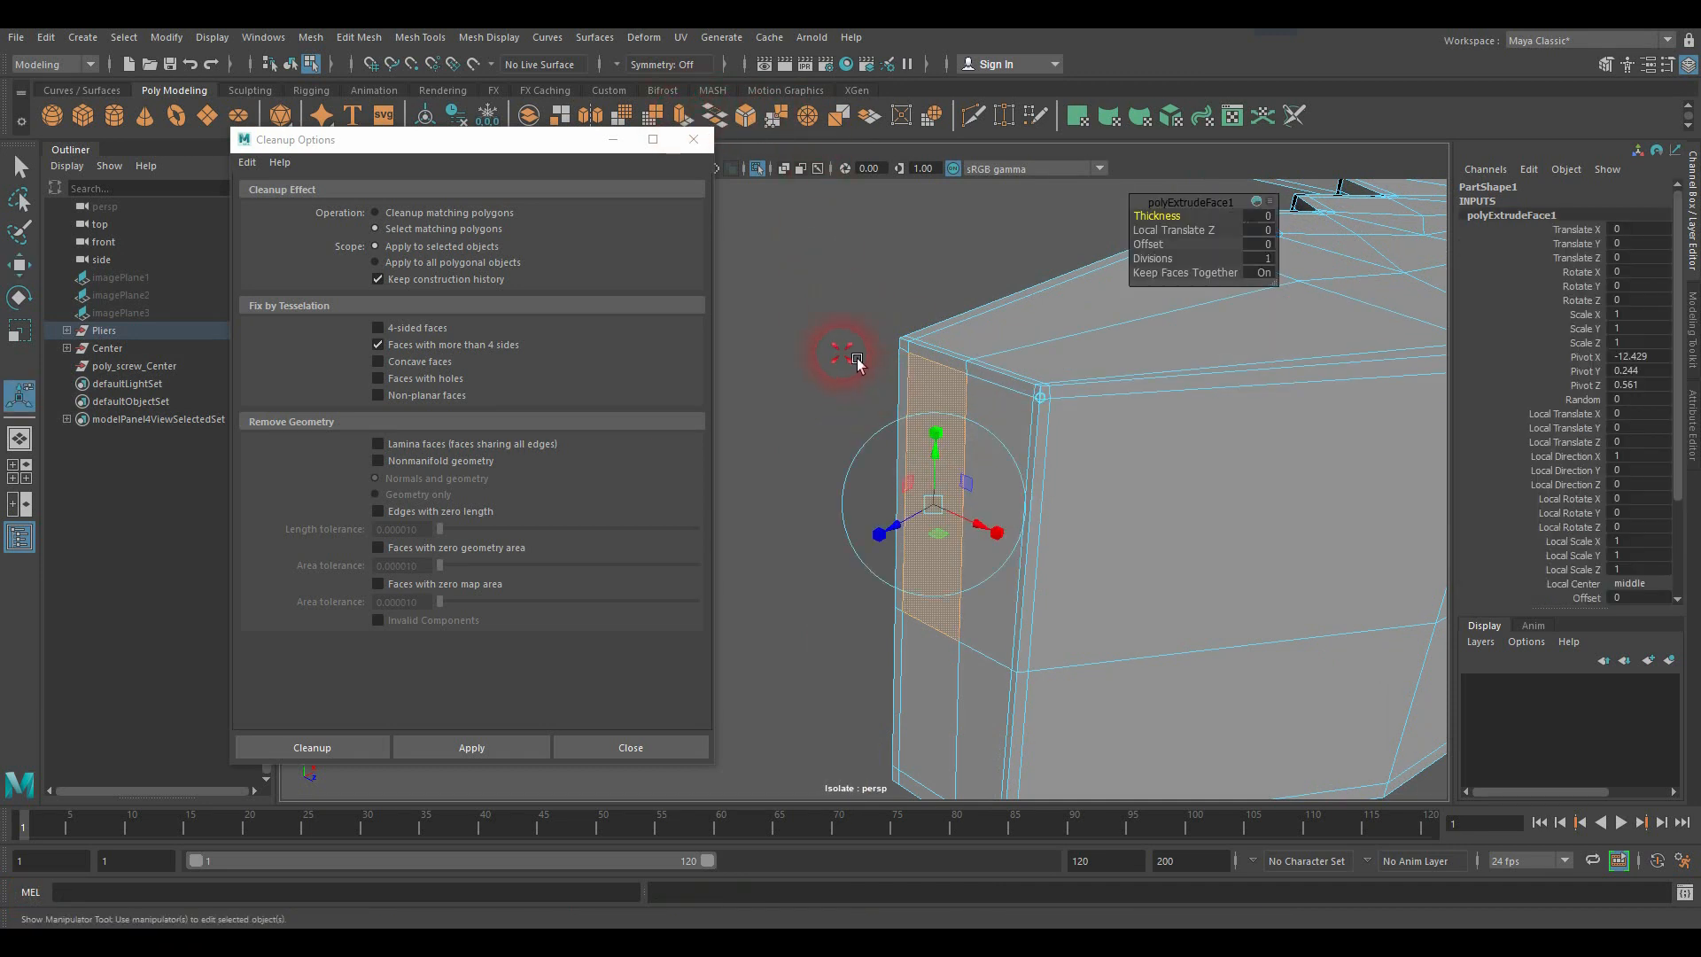
left_click(850, 346)
right_click_drag(852, 346, 905, 319)
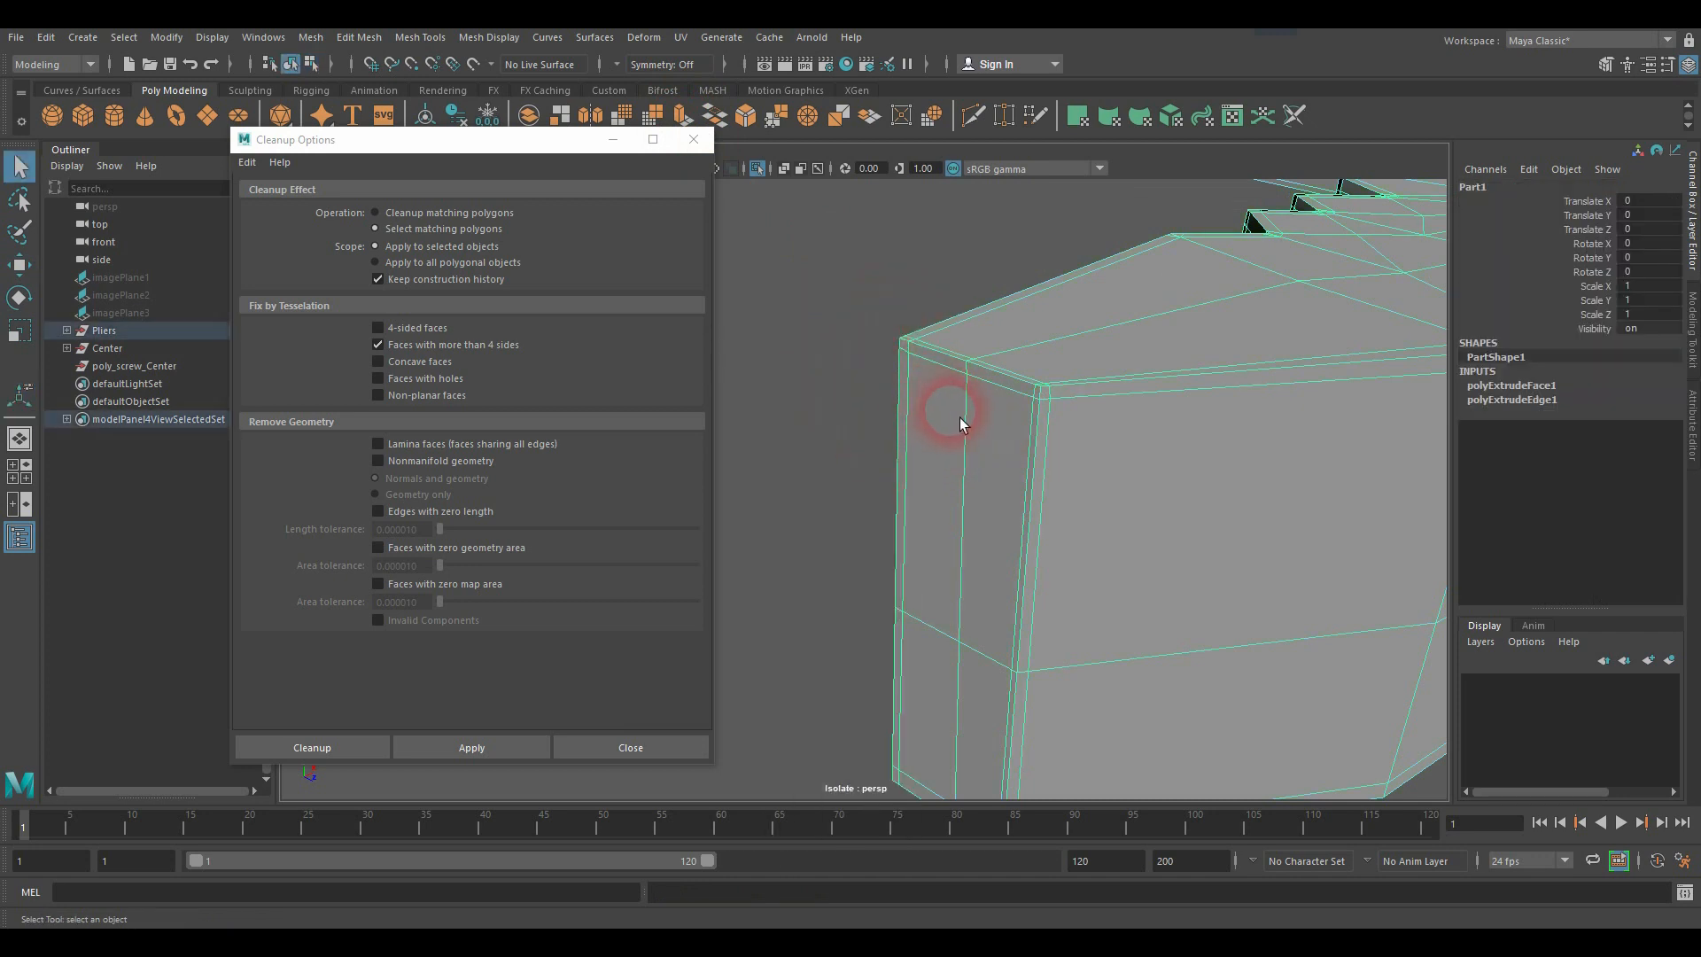
Step: Try pulling the extruded face out from the jaw tip, undo the move, and restore the object selection of Part1
right_click_drag(949, 436, 930, 478)
left_click(930, 478)
key("w")
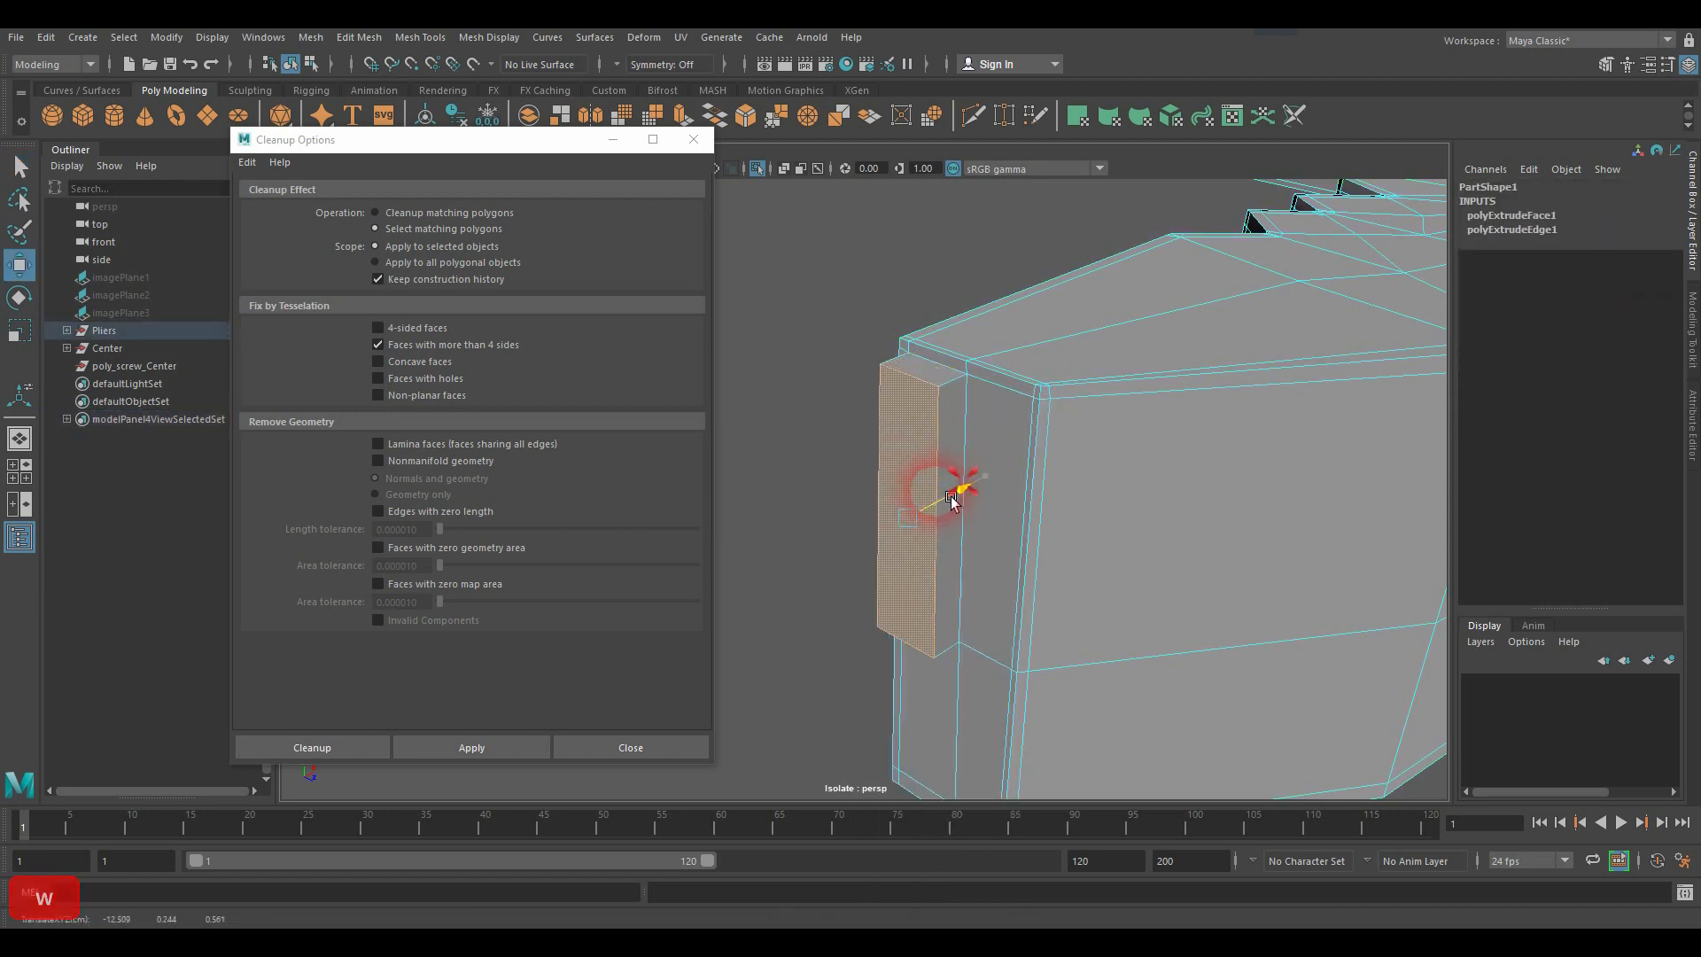
key("ctrl+z")
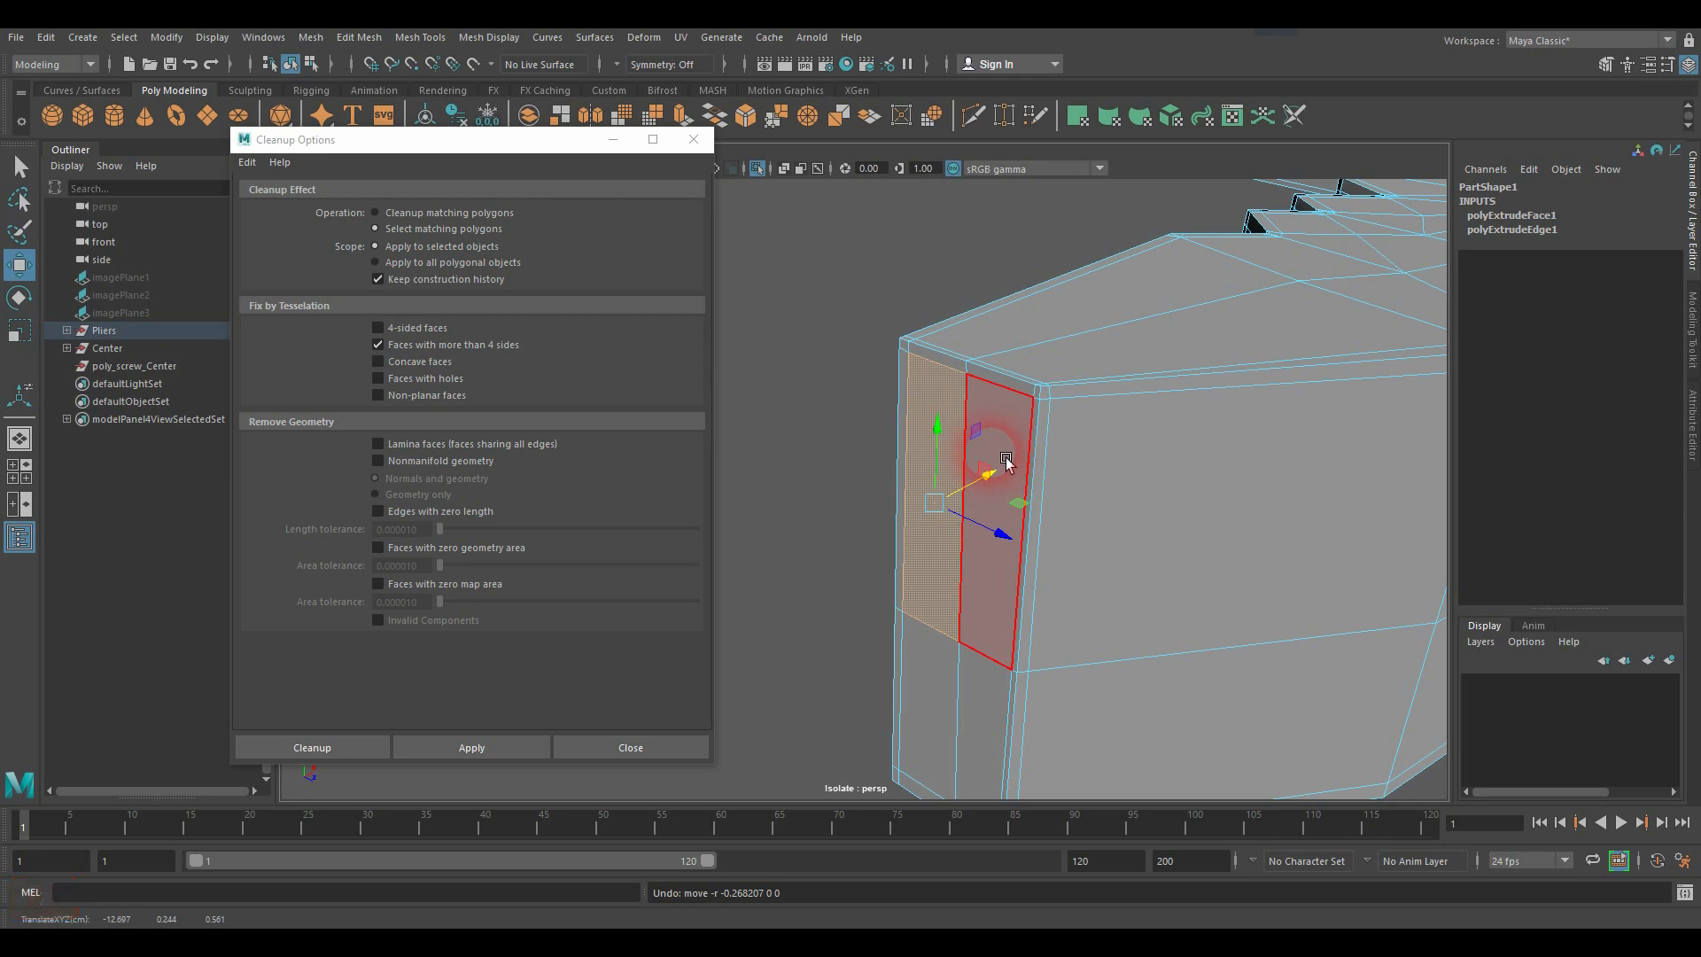
left_click(914, 273)
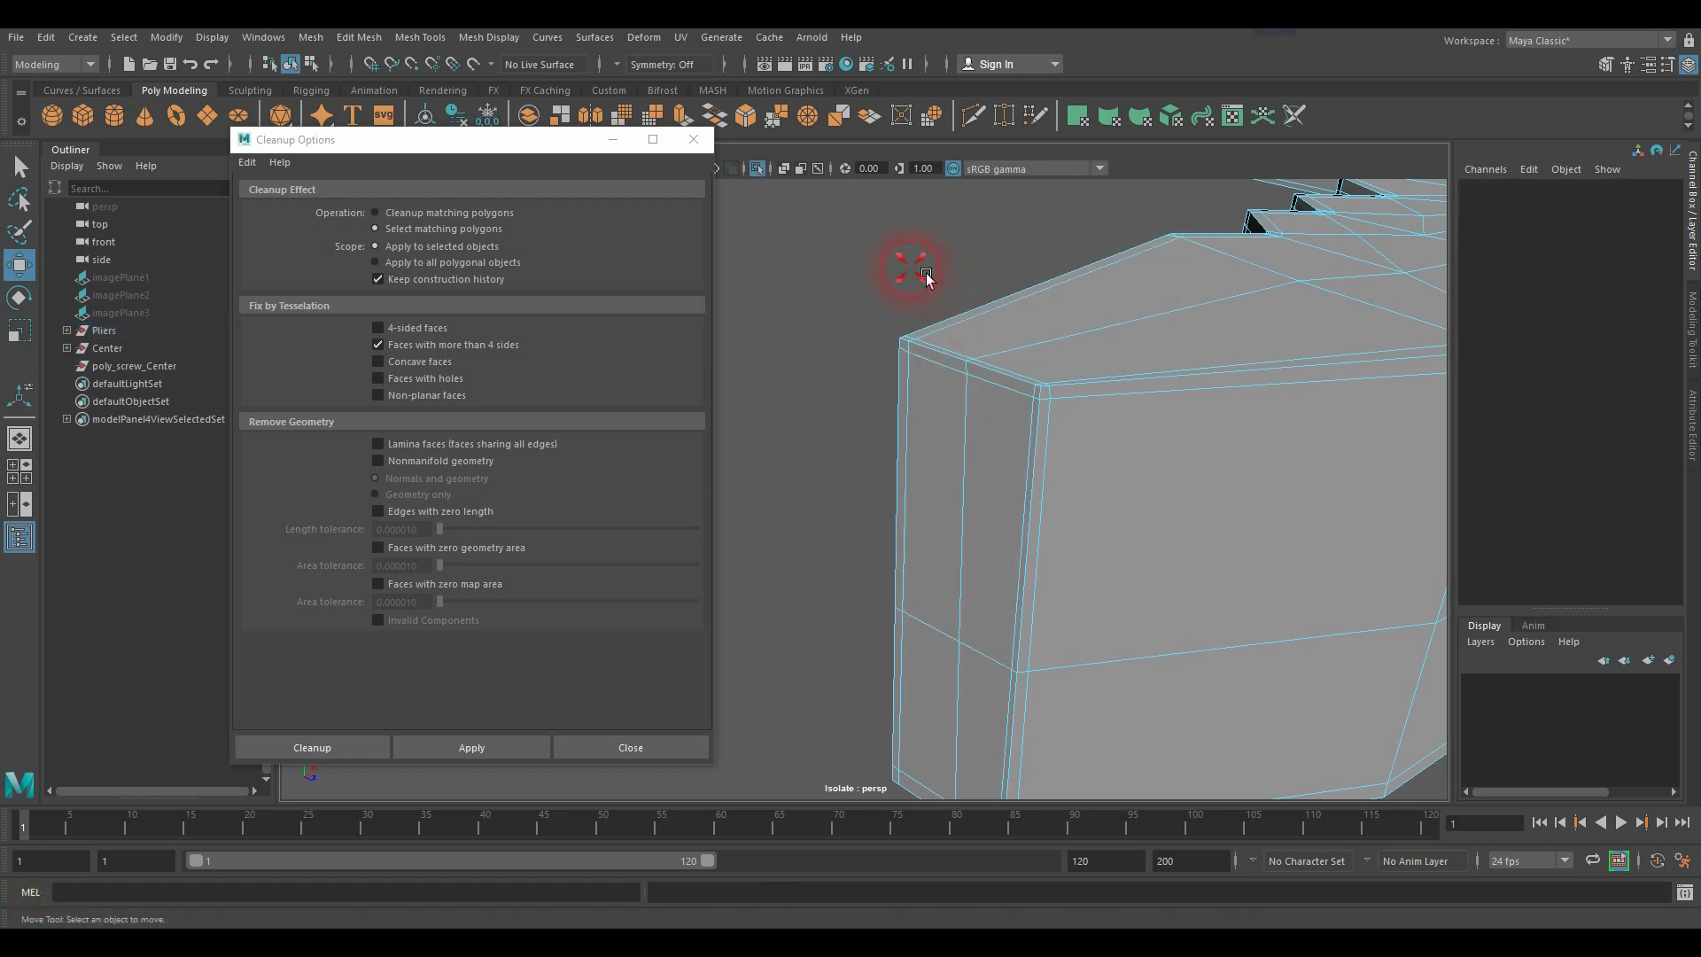
key("ctrl+z")
key("ctrl+z")
key("ctrl+z")
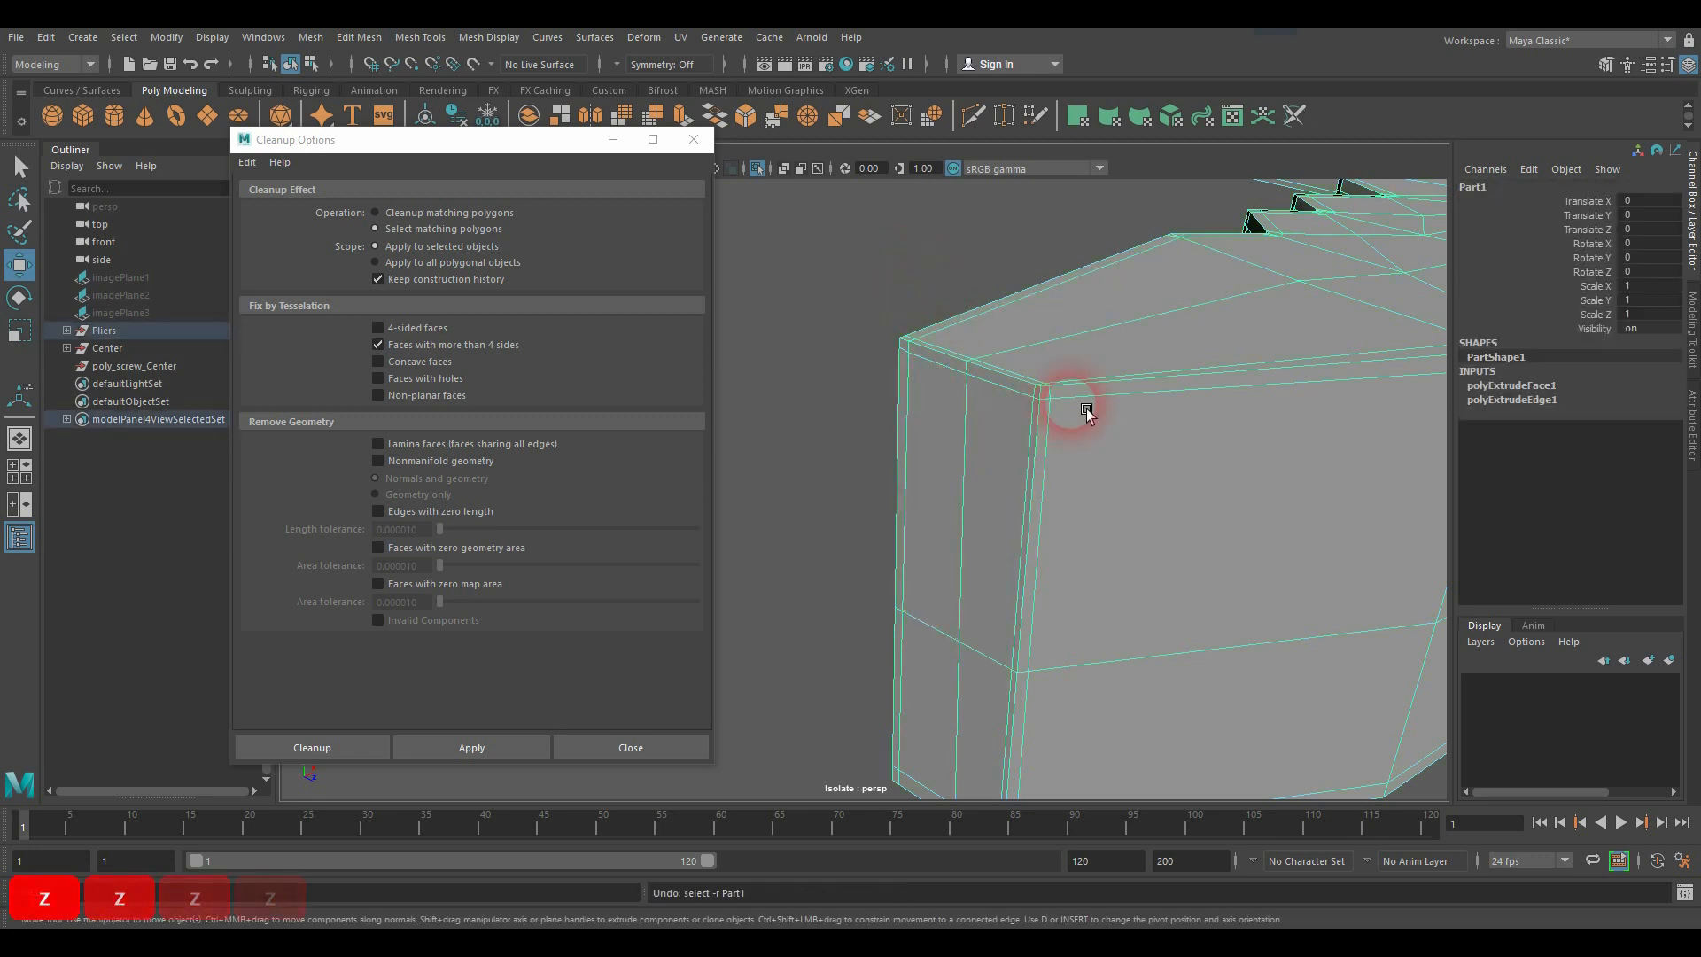
Step: Run Cleanup on Part1 to select its faces with more than 4 sides
scroll(1126, 426, "down", 5)
scroll(1125, 426, "down", 1)
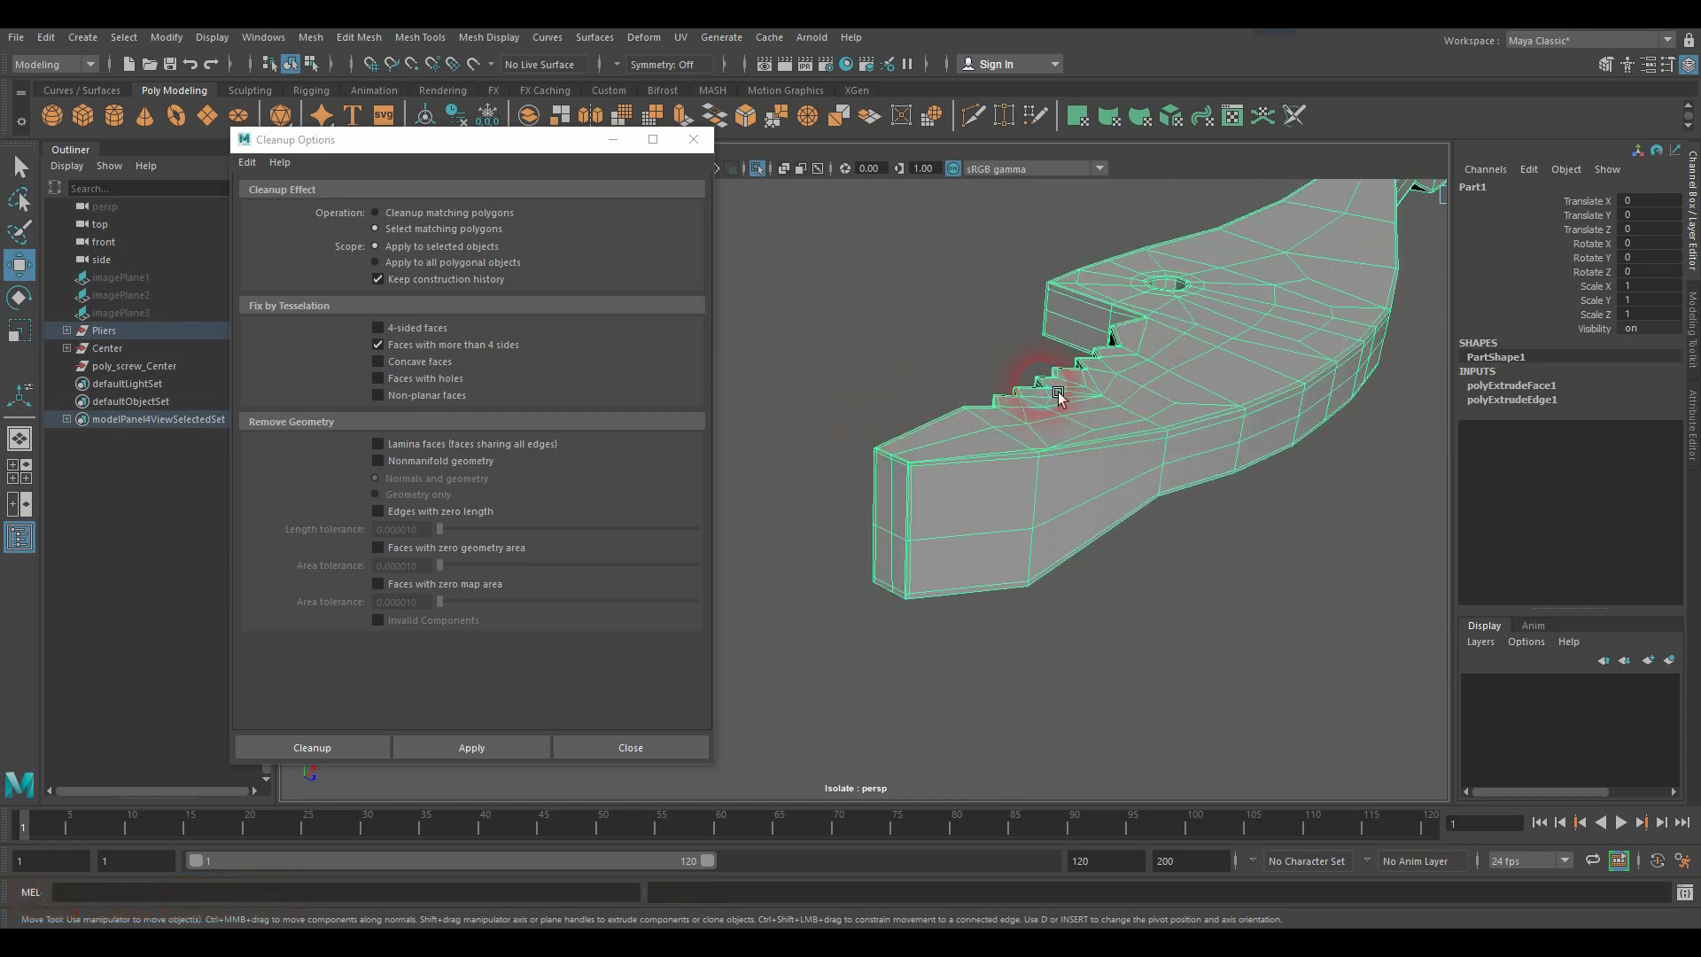
middle_click_drag(1129, 399, 972, 529, "alt")
right_click_drag(972, 530, 677, 529, "alt")
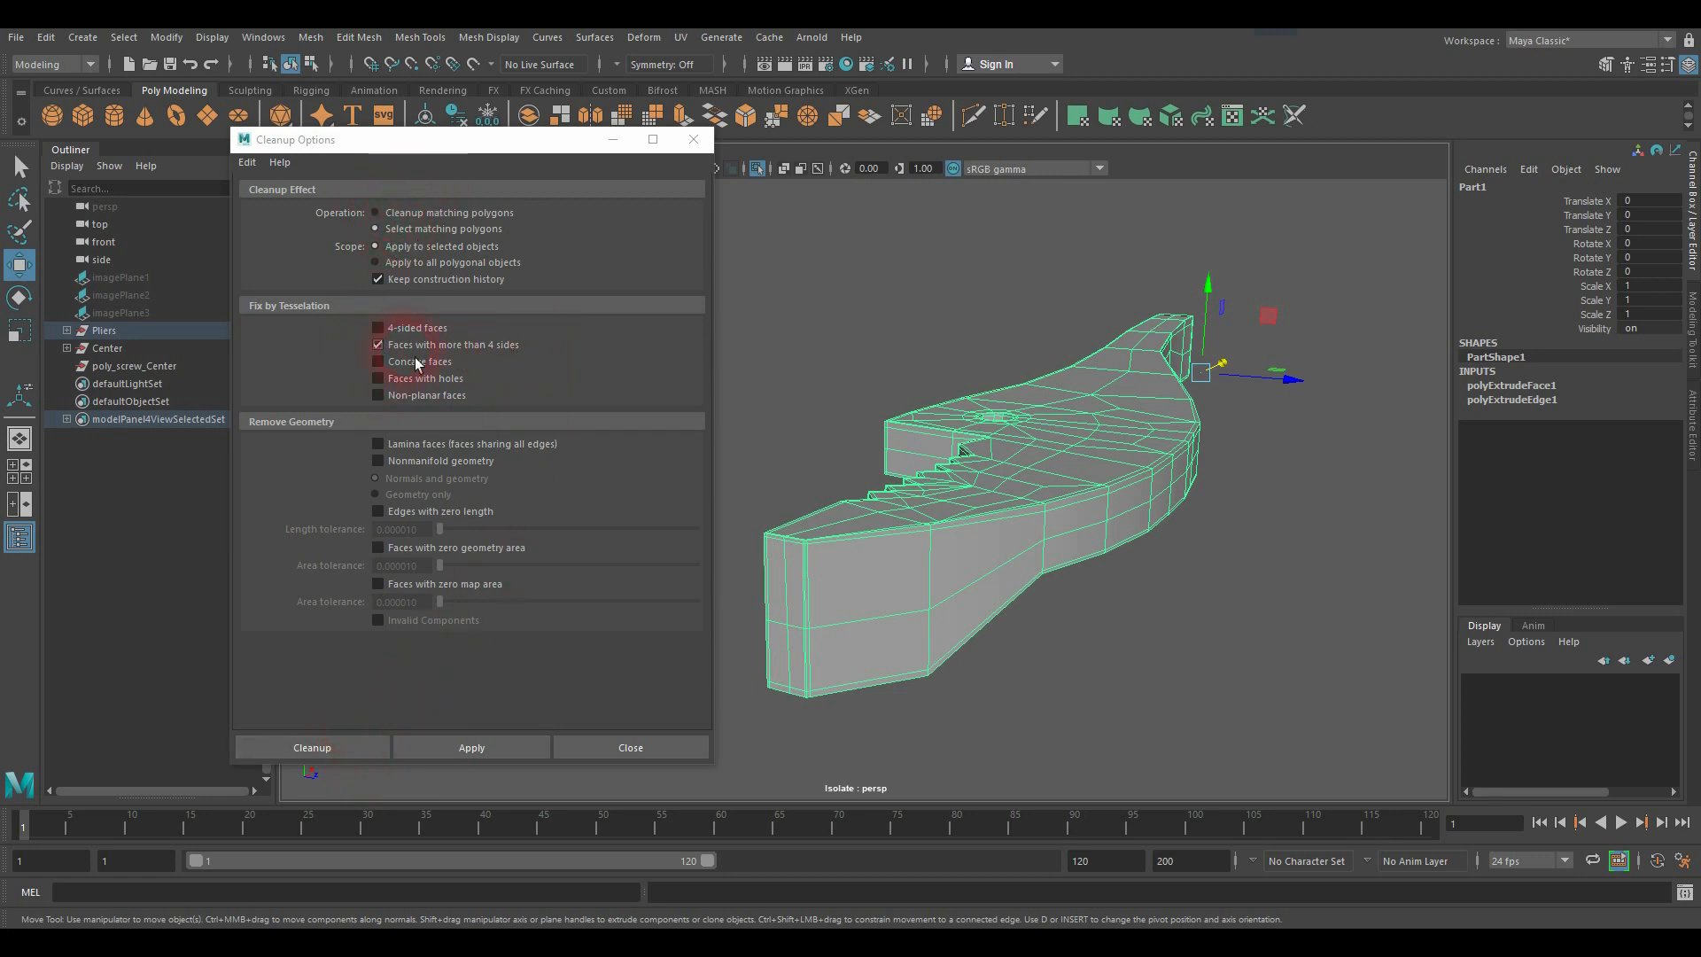
left_click(369, 753)
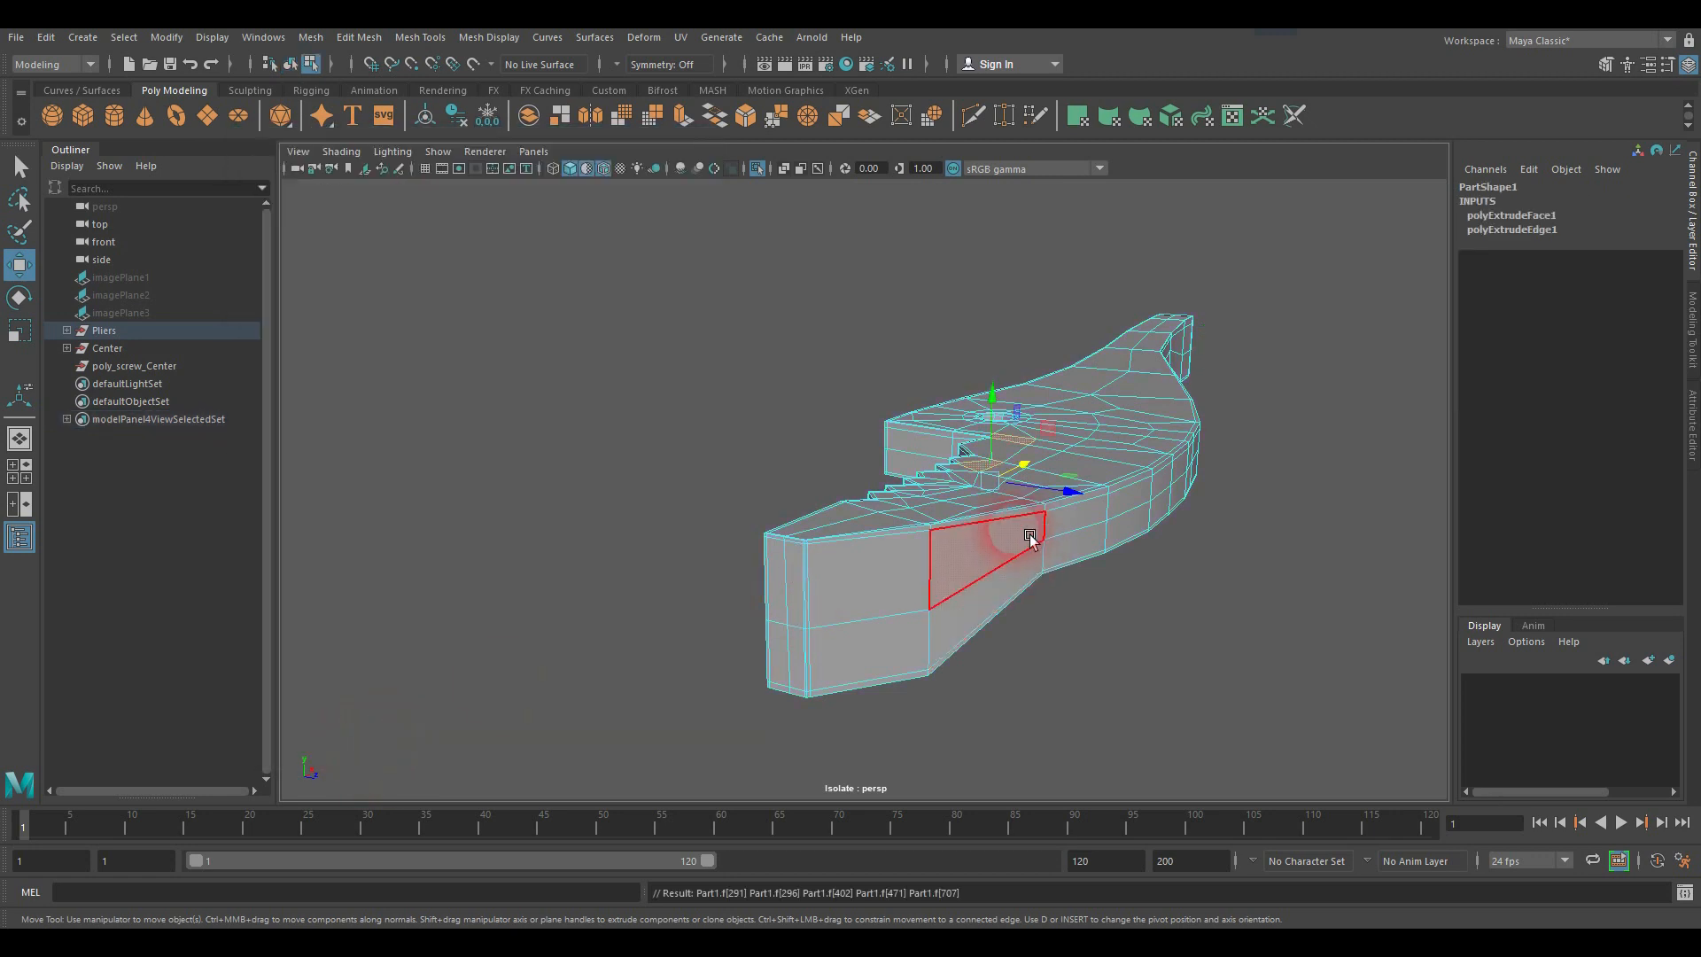
Step: Examine the selected faces with more than four sides beside the jaw teeth, and clear the selection
scroll(1052, 427, "up", 8)
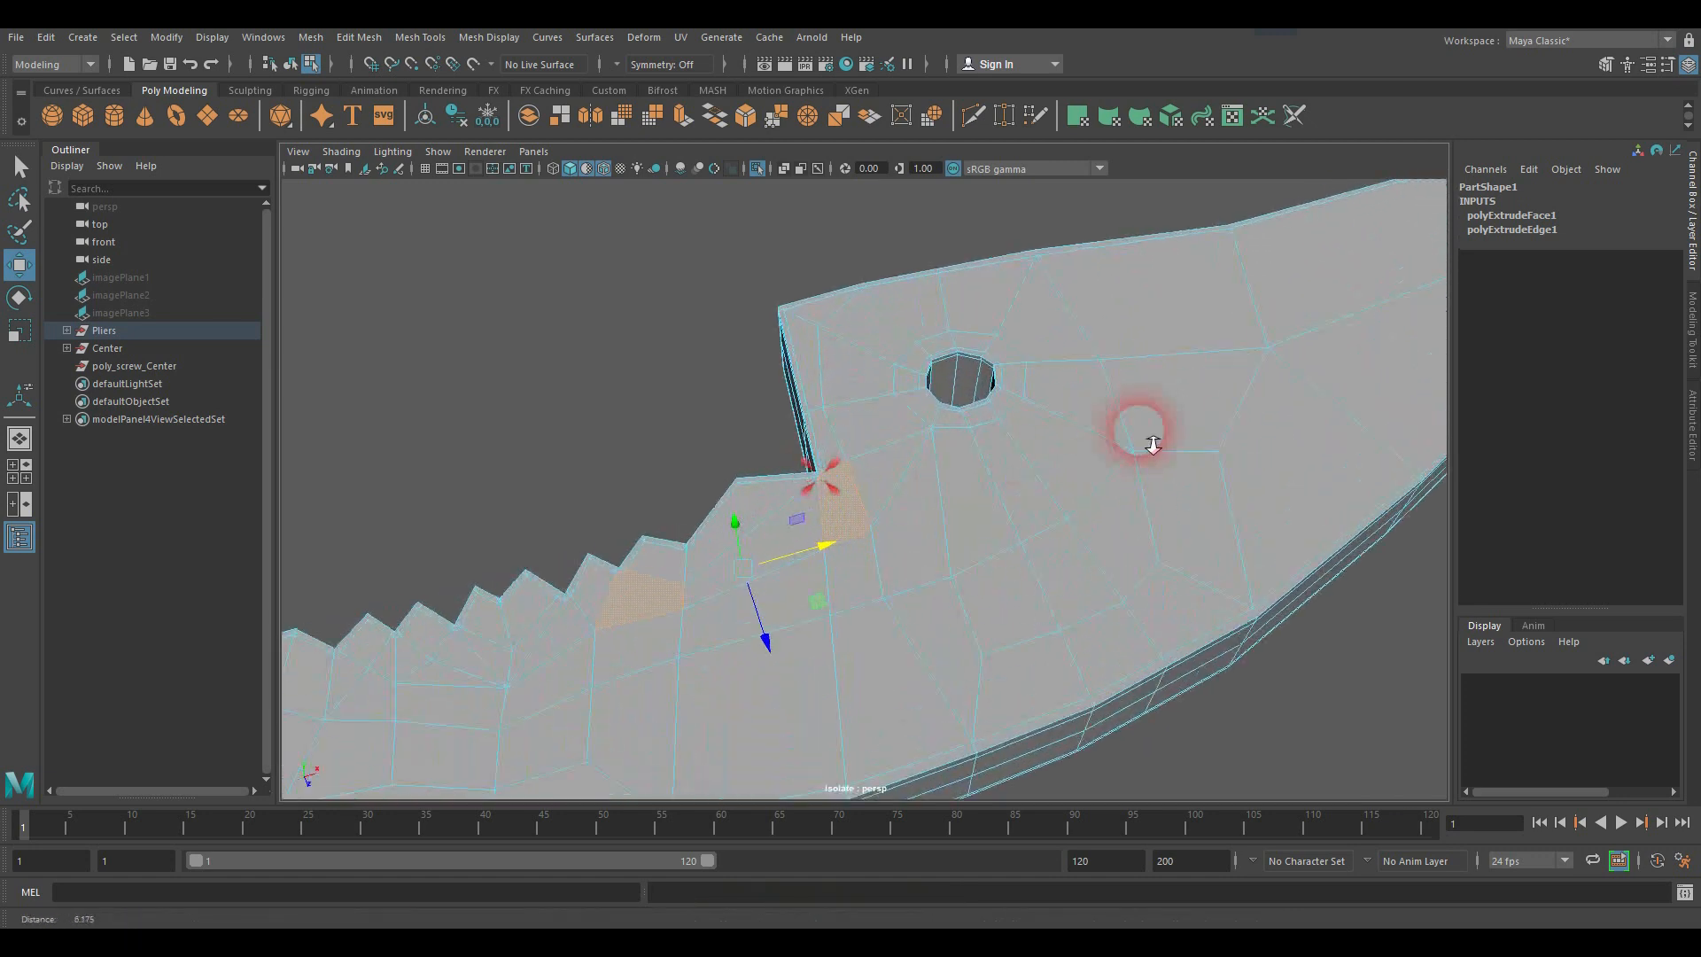
left_click_drag(874, 425, 831, 508, "alt")
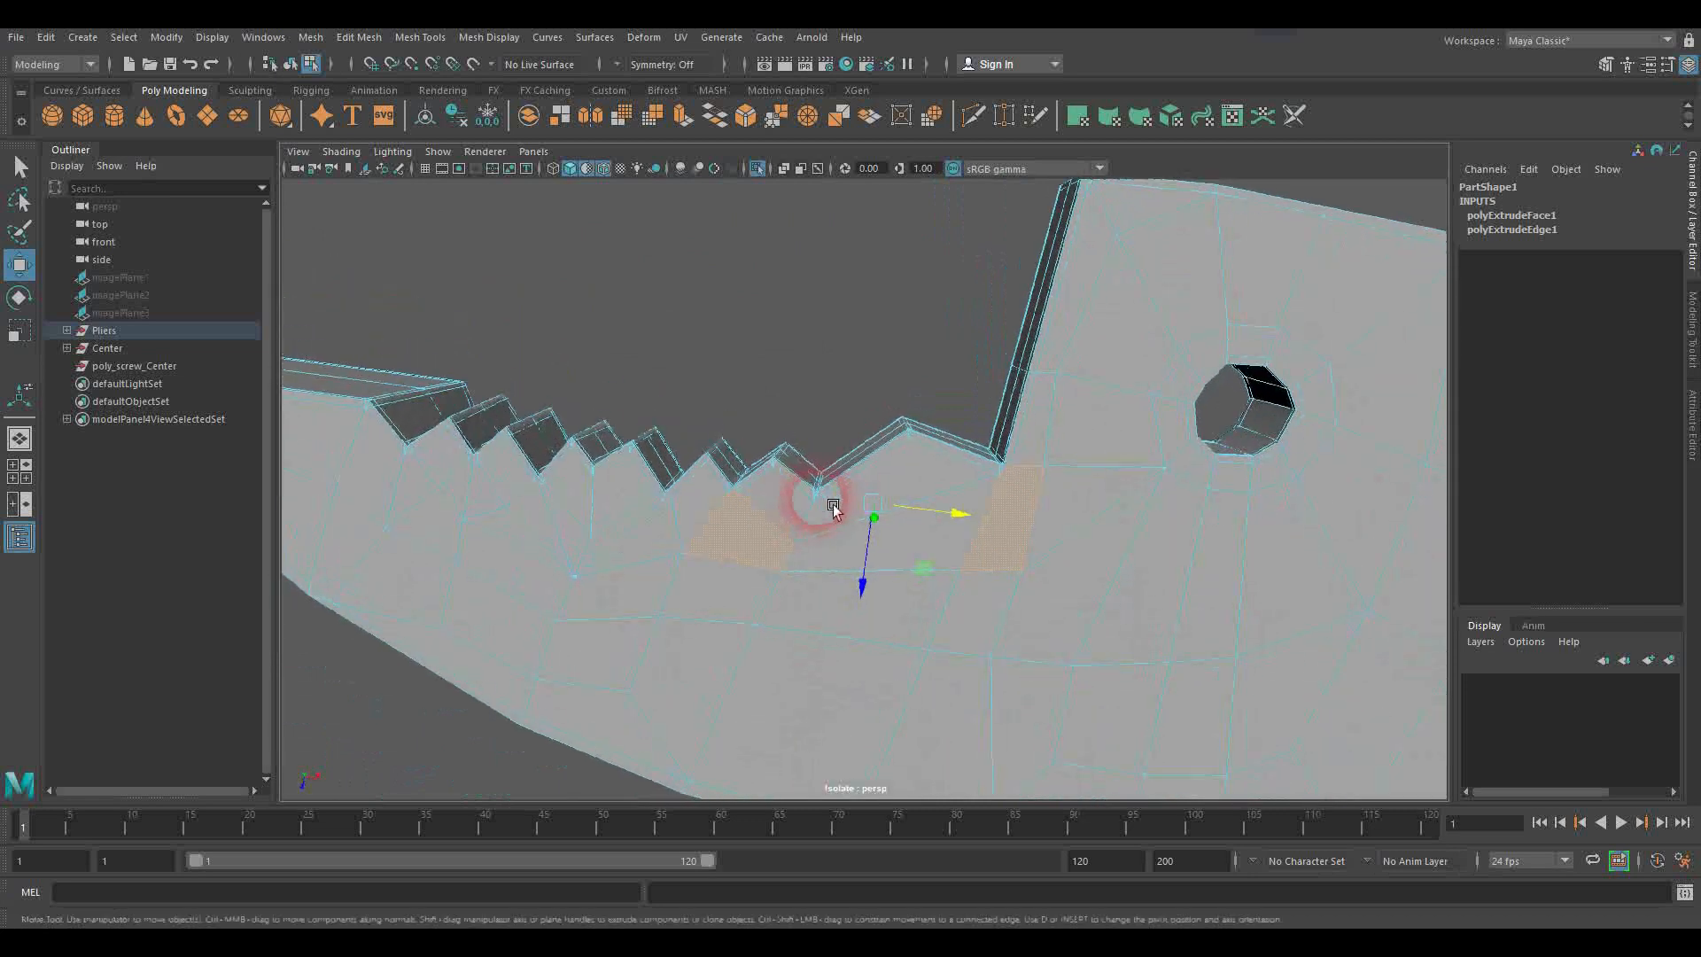
middle_click_drag(780, 508, 870, 471, "alt")
right_click_drag(872, 470, 1309, 383, "alt")
right_click_drag(1052, 458, 1253, 425, "alt")
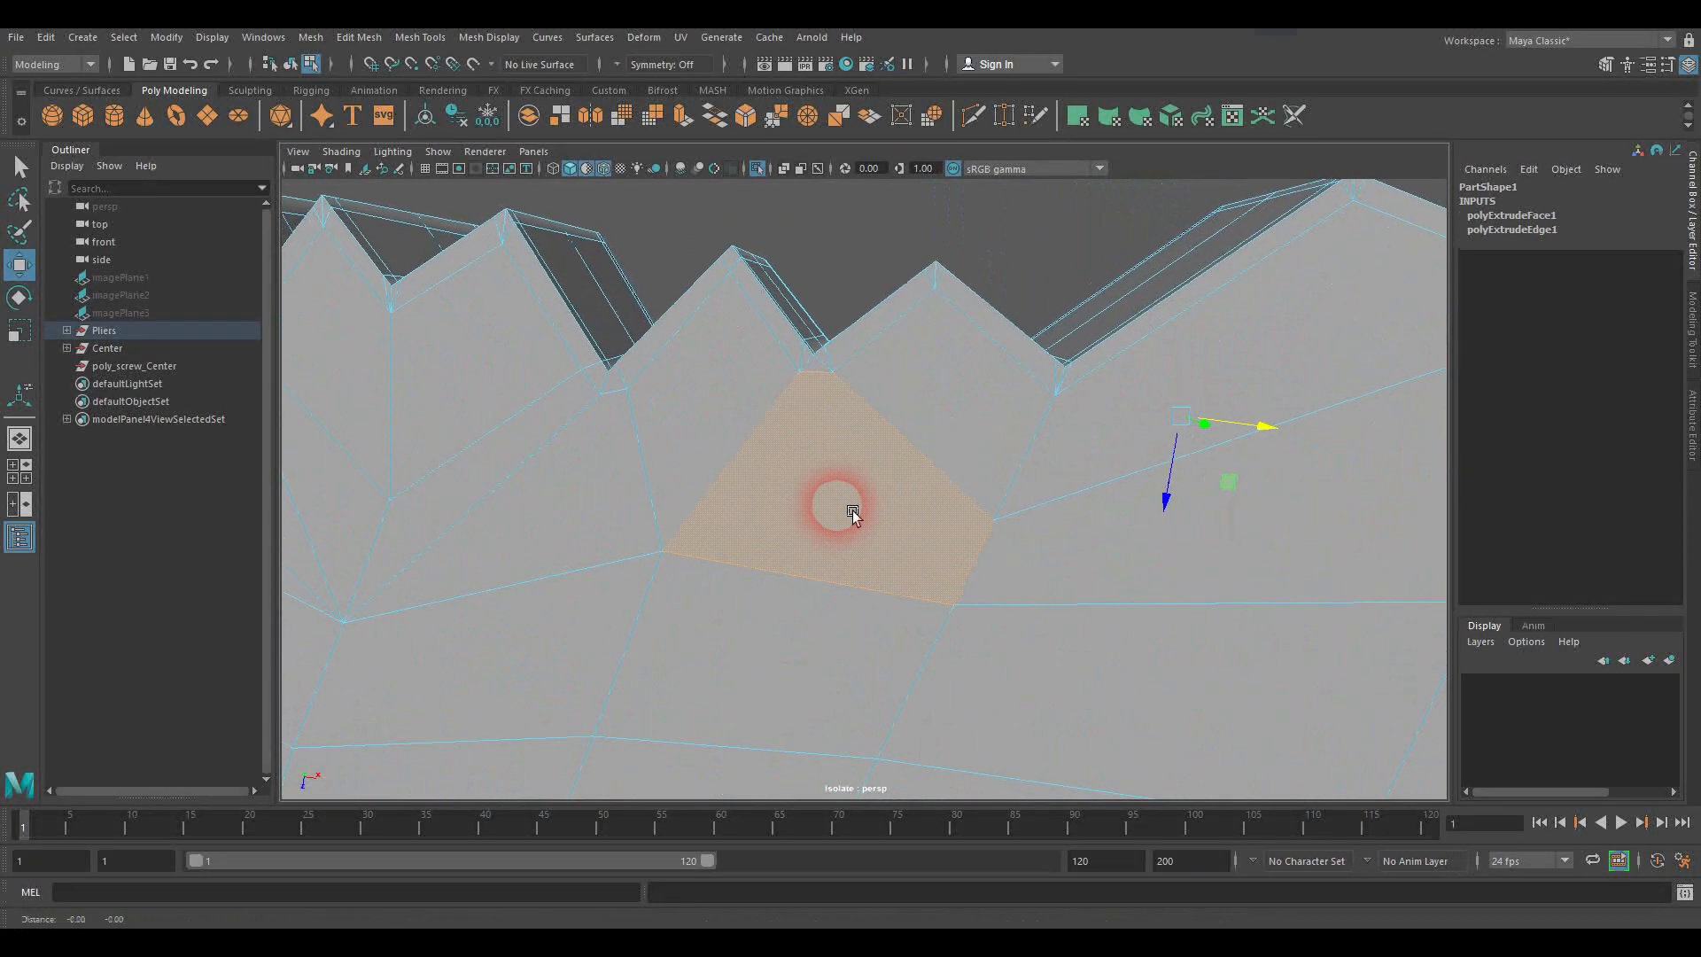
right_click_drag(859, 510, 1046, 461, "alt")
middle_click_drag(885, 508, 888, 482, "alt")
right_click_drag(888, 482, 1006, 450, "alt")
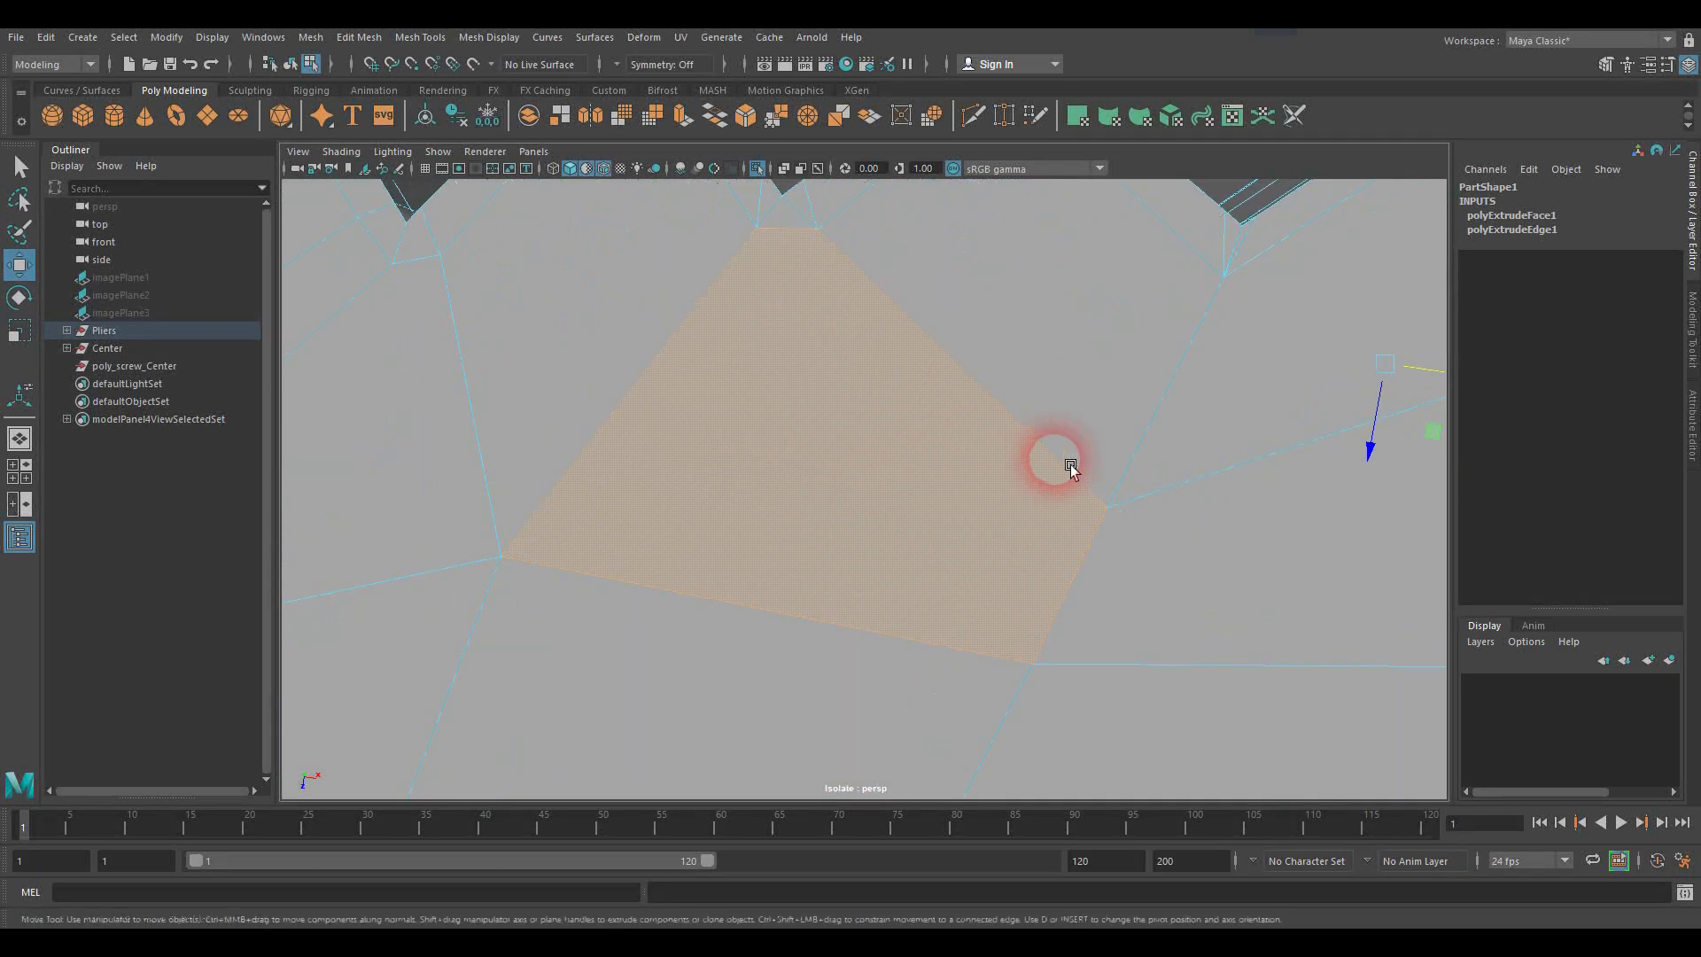
middle_click_drag(747, 327, 765, 420, "alt")
left_click(787, 246)
right_click_drag(784, 243, 850, 230)
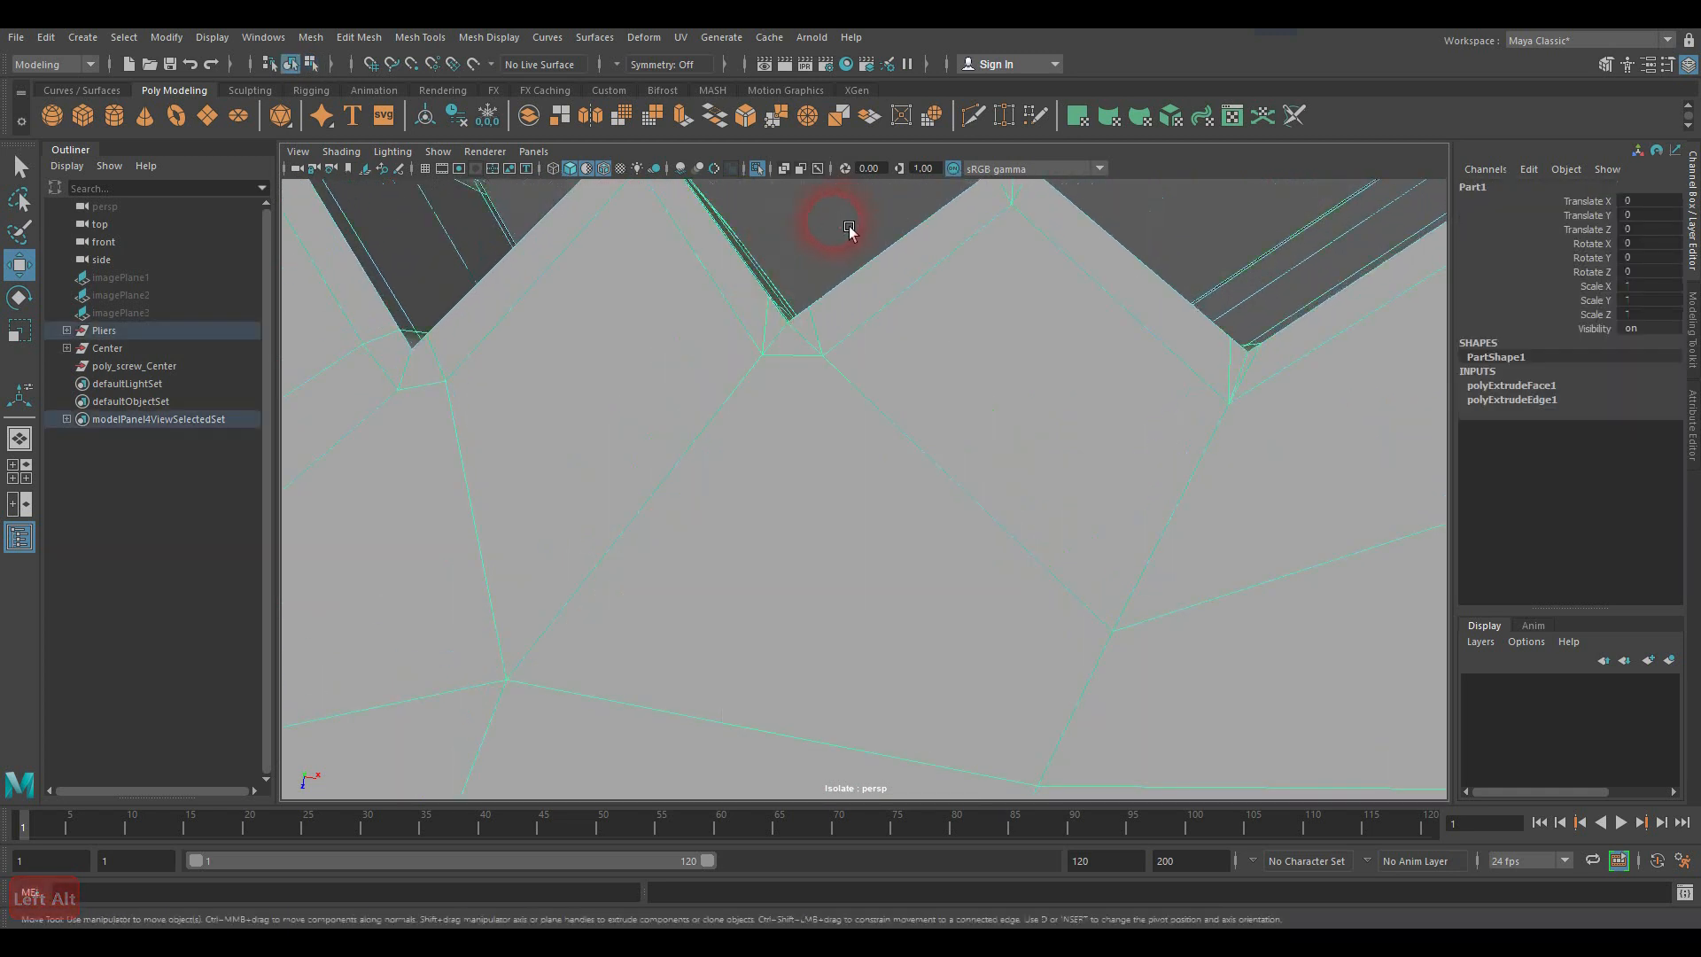
left_click(850, 231)
Step: Multi-Cut the five-sided face below the teeth from the notch corner, across its short upper edge, to its lower vertex
left_click_drag(785, 417, 726, 404, "alt")
middle_click_drag(725, 404, 786, 443, "alt")
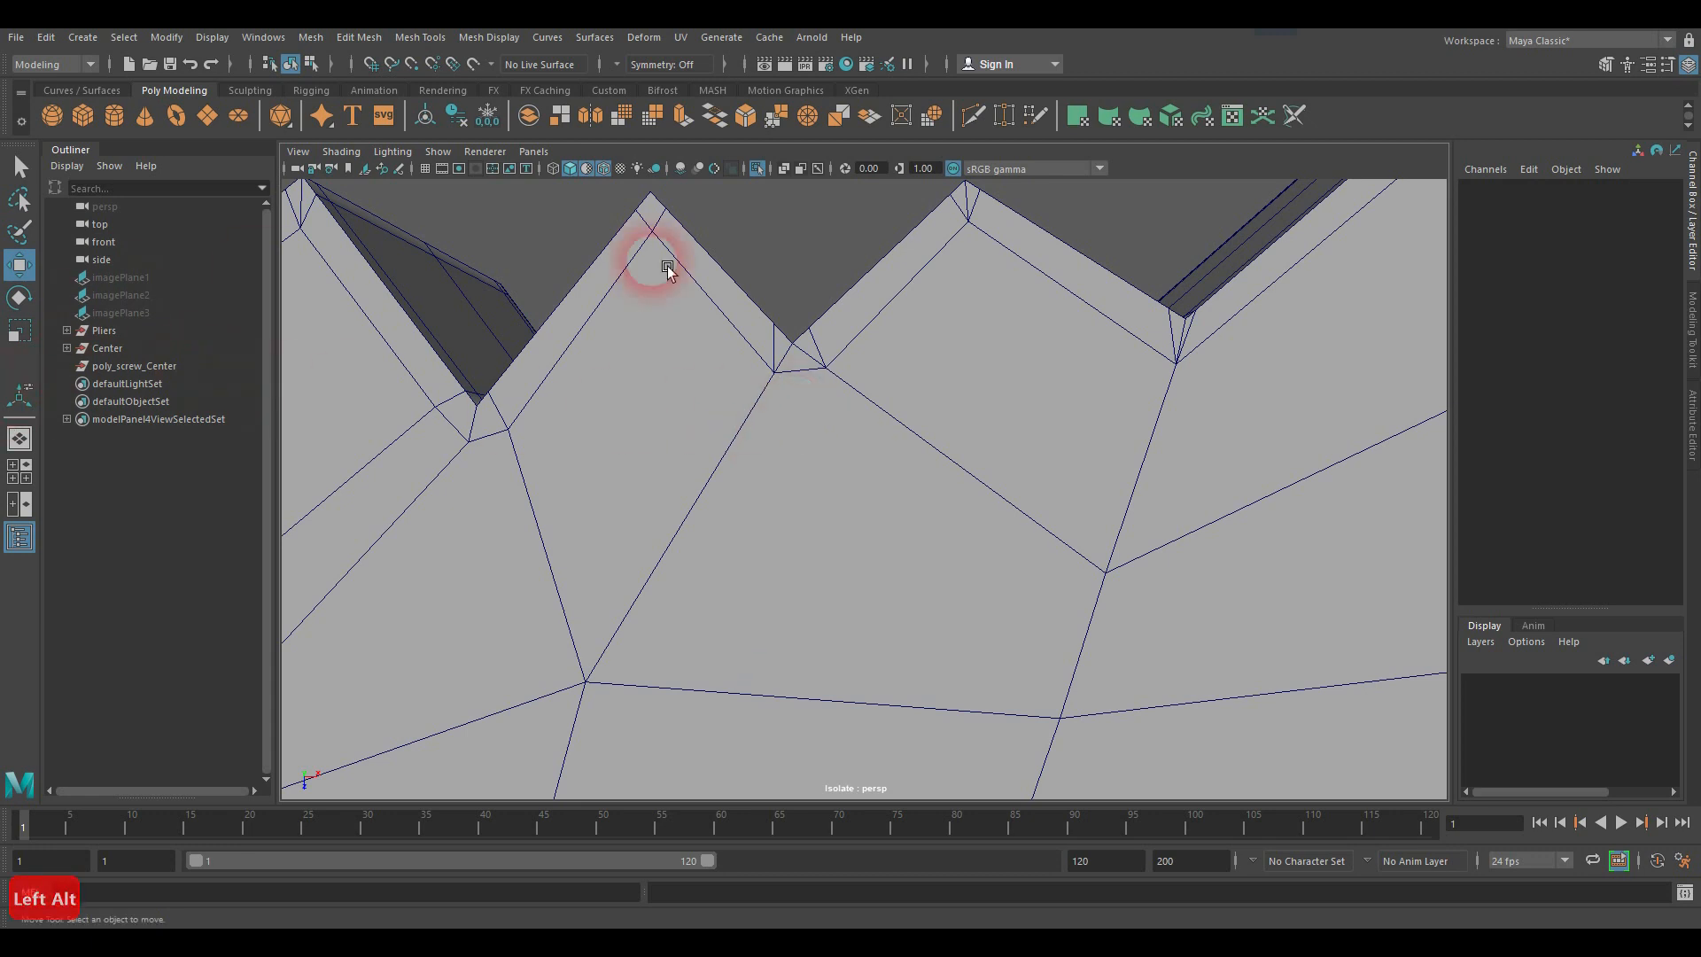
left_click(975, 115)
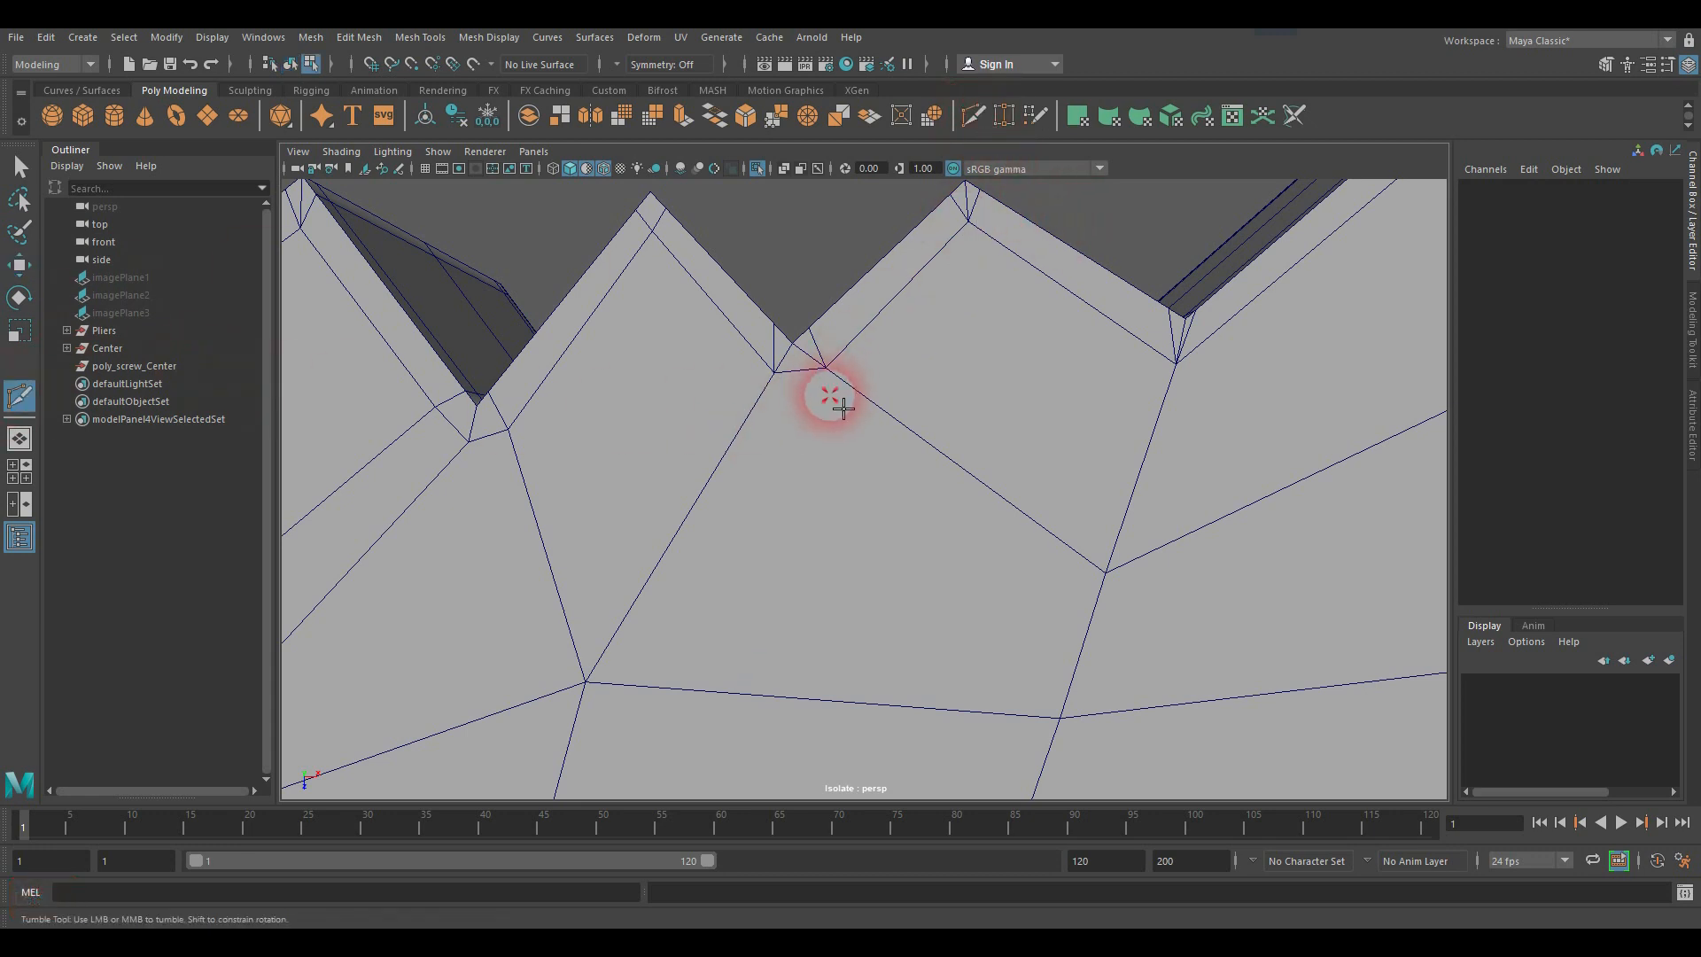
left_click_drag(827, 391, 875, 429, "alt")
middle_click_drag(875, 430, 896, 345, "alt")
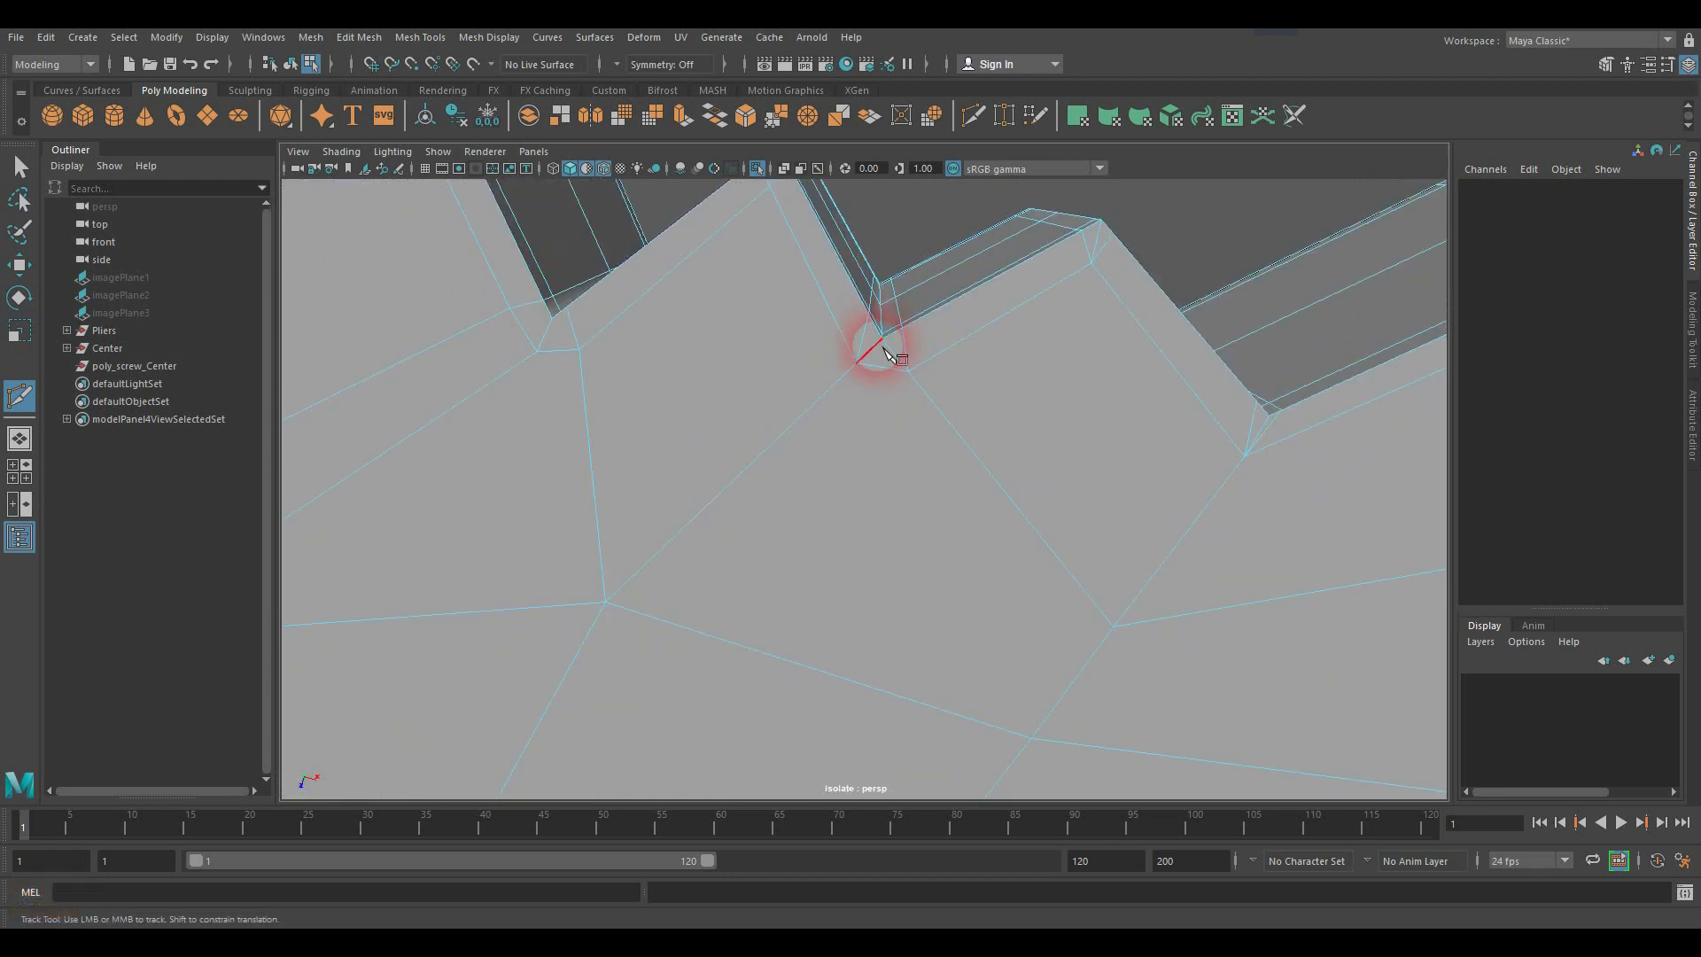
left_click(883, 340)
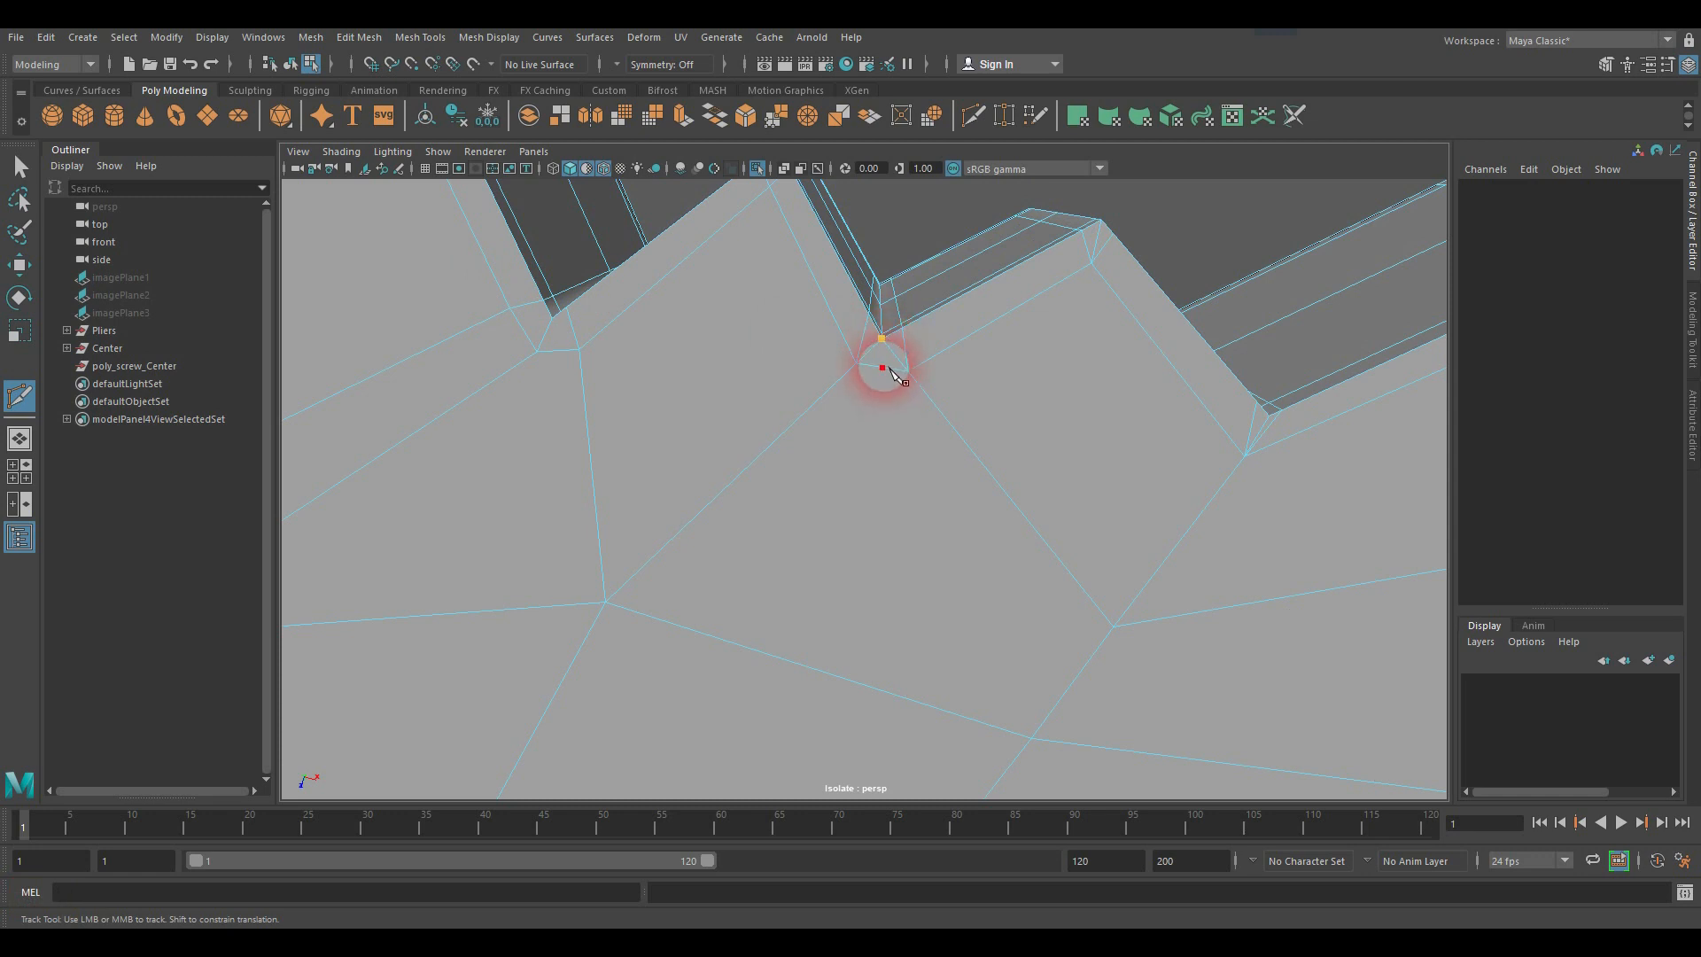
left_click(883, 368)
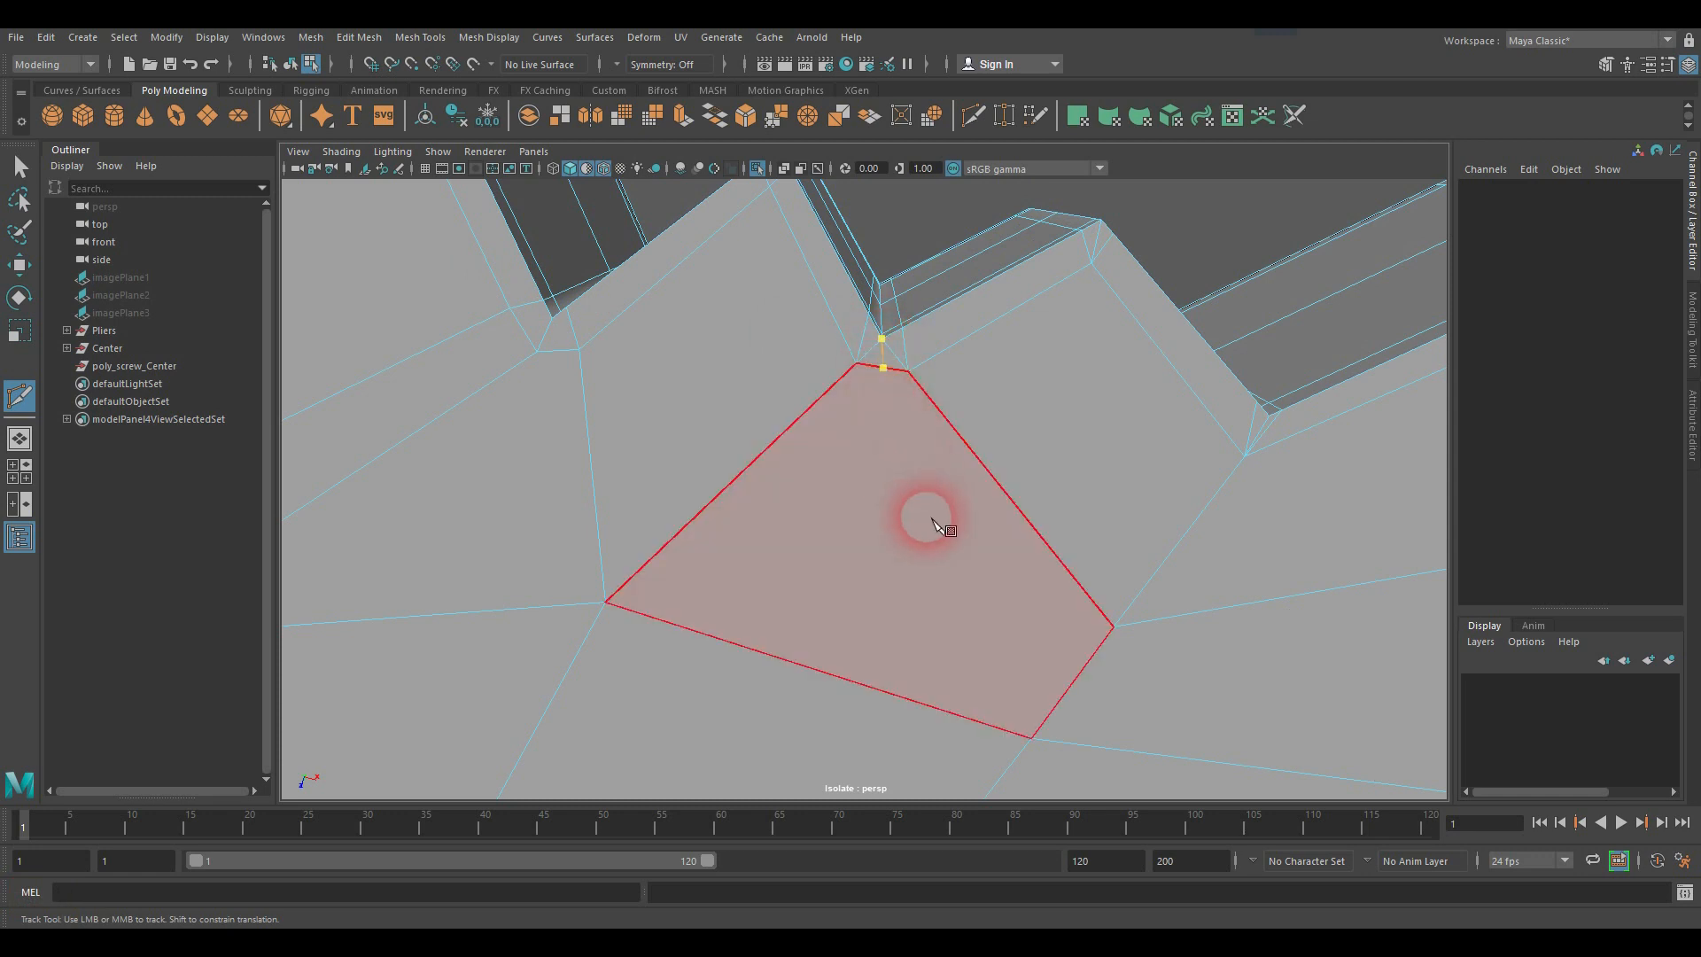
left_click(1031, 739)
key("Return")
key("backslash")
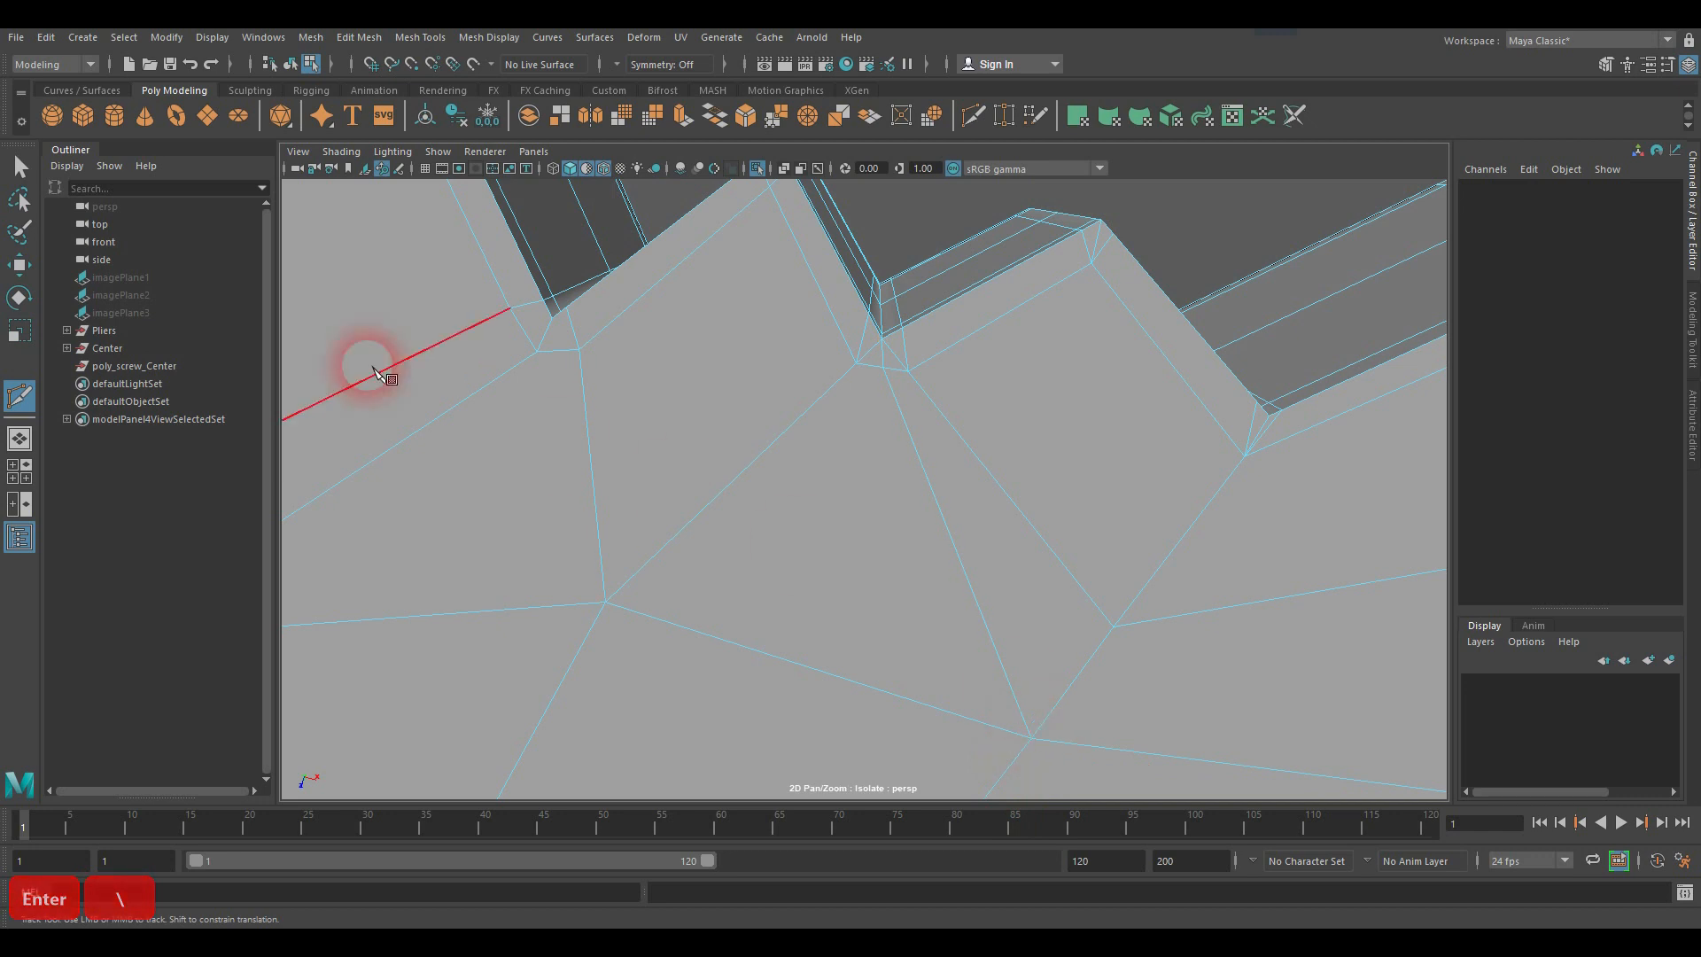
Step: Delete the two halves of the short edge crossing the new cut just below the tooth notch
left_click(21, 166)
left_click(959, 445)
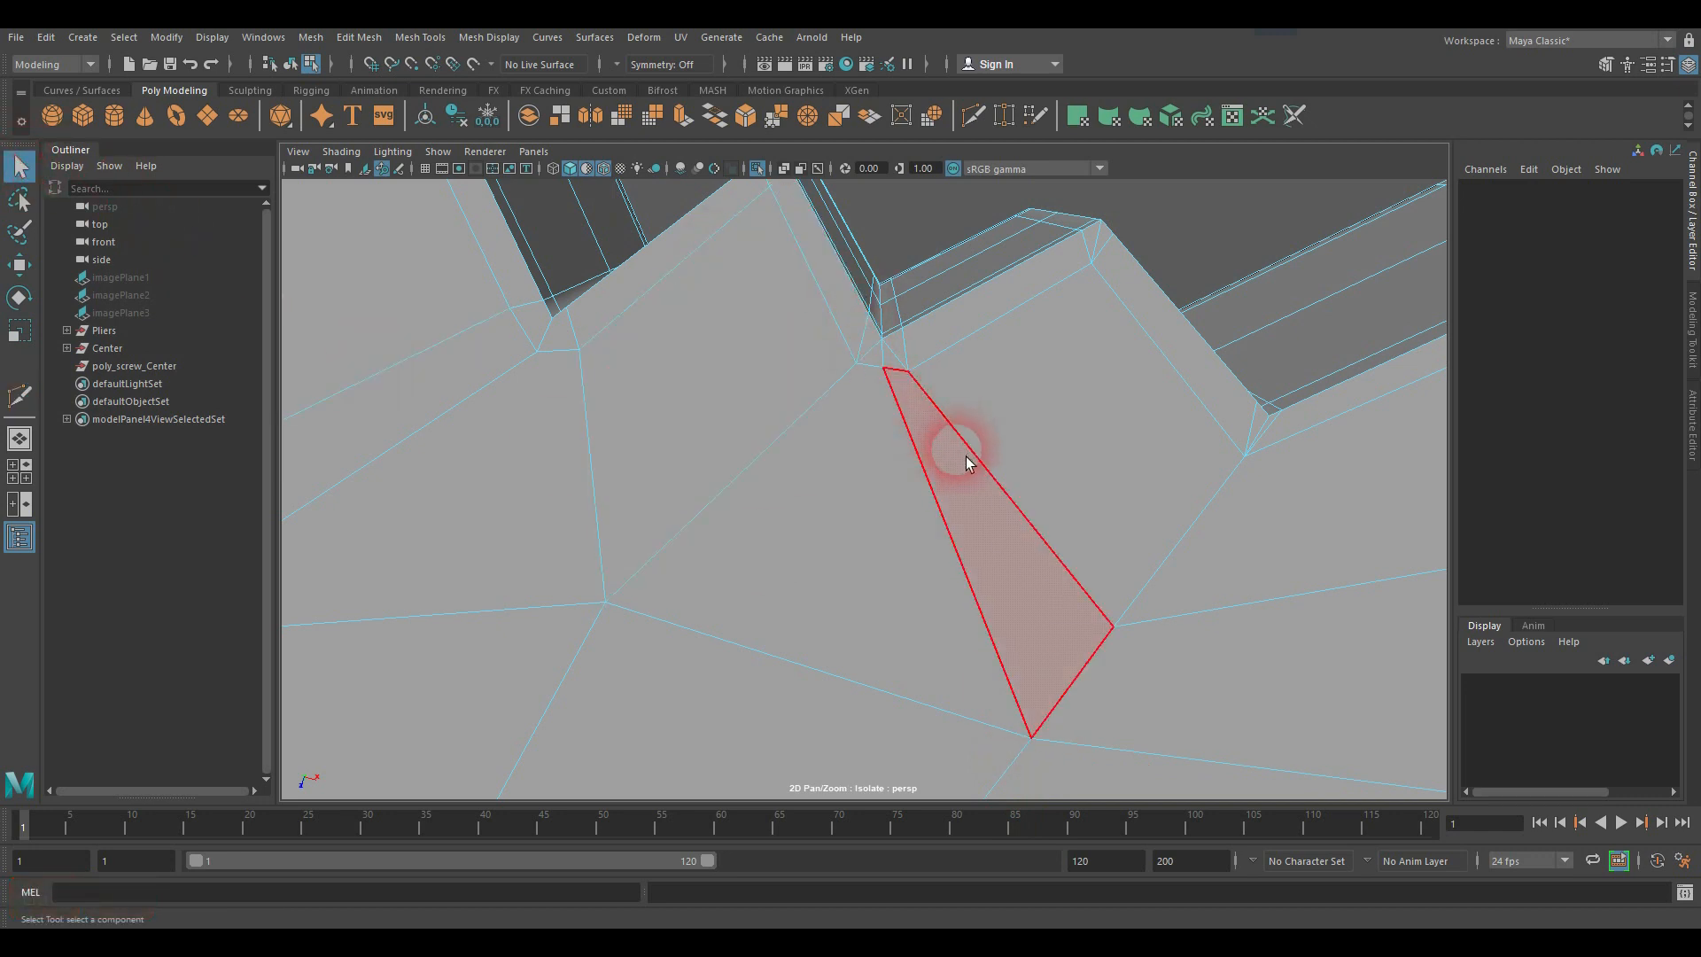
left_click(868, 384)
left_click(869, 366)
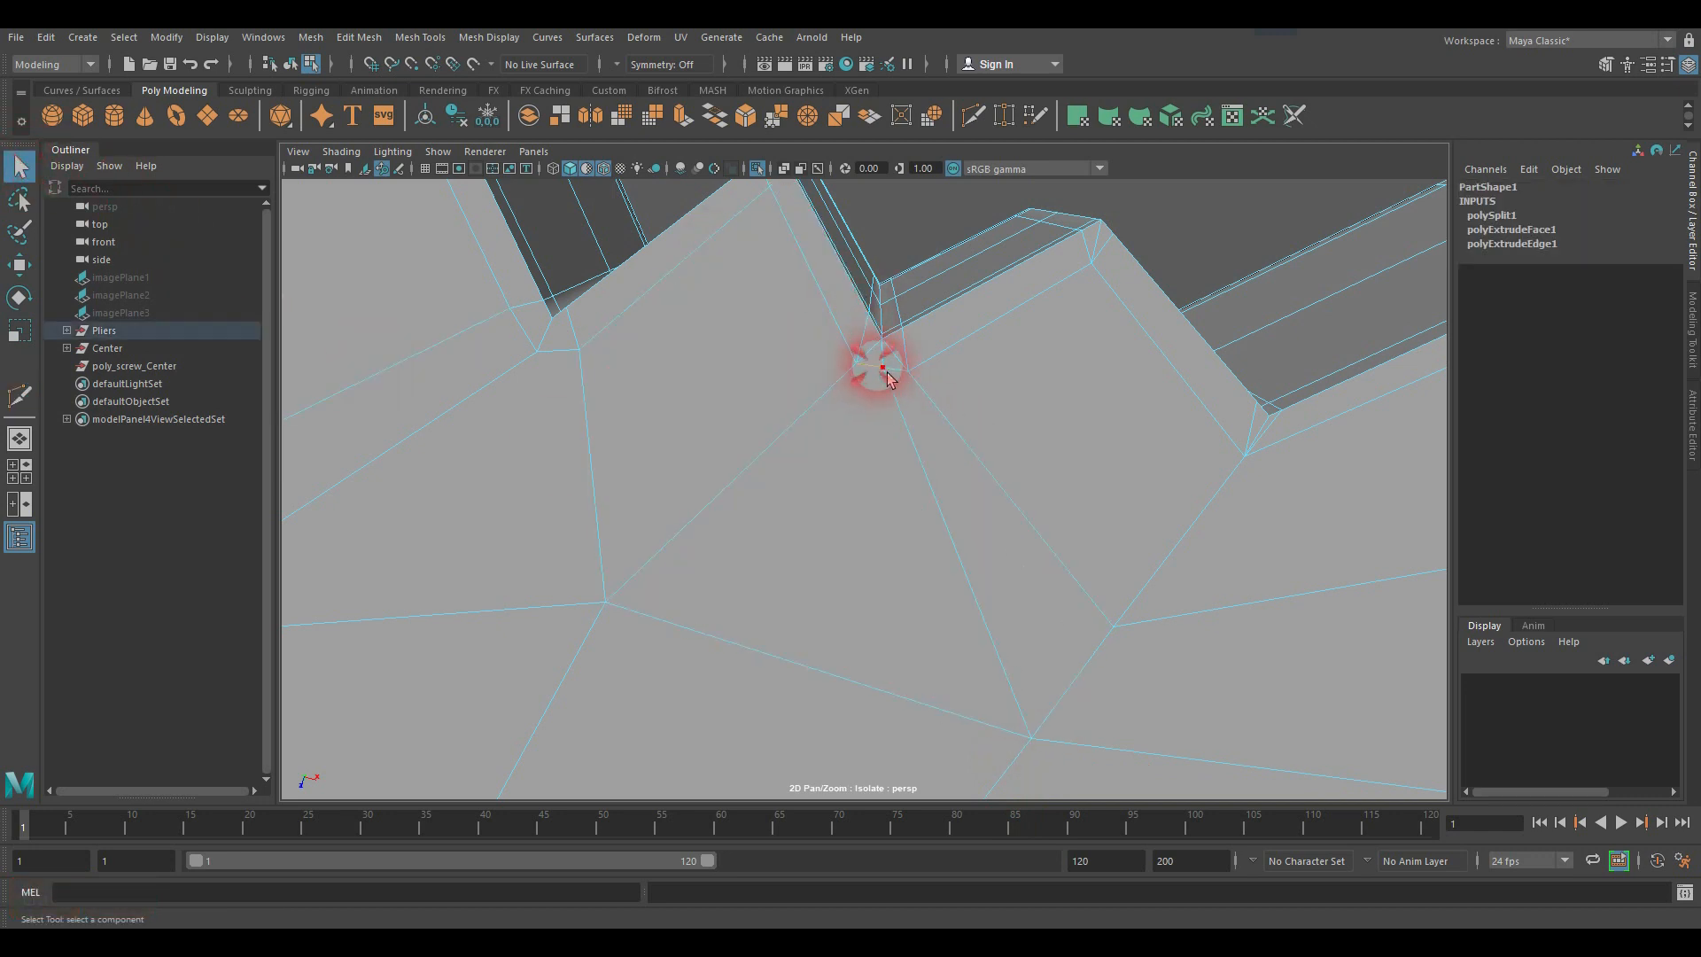
left_click(898, 372)
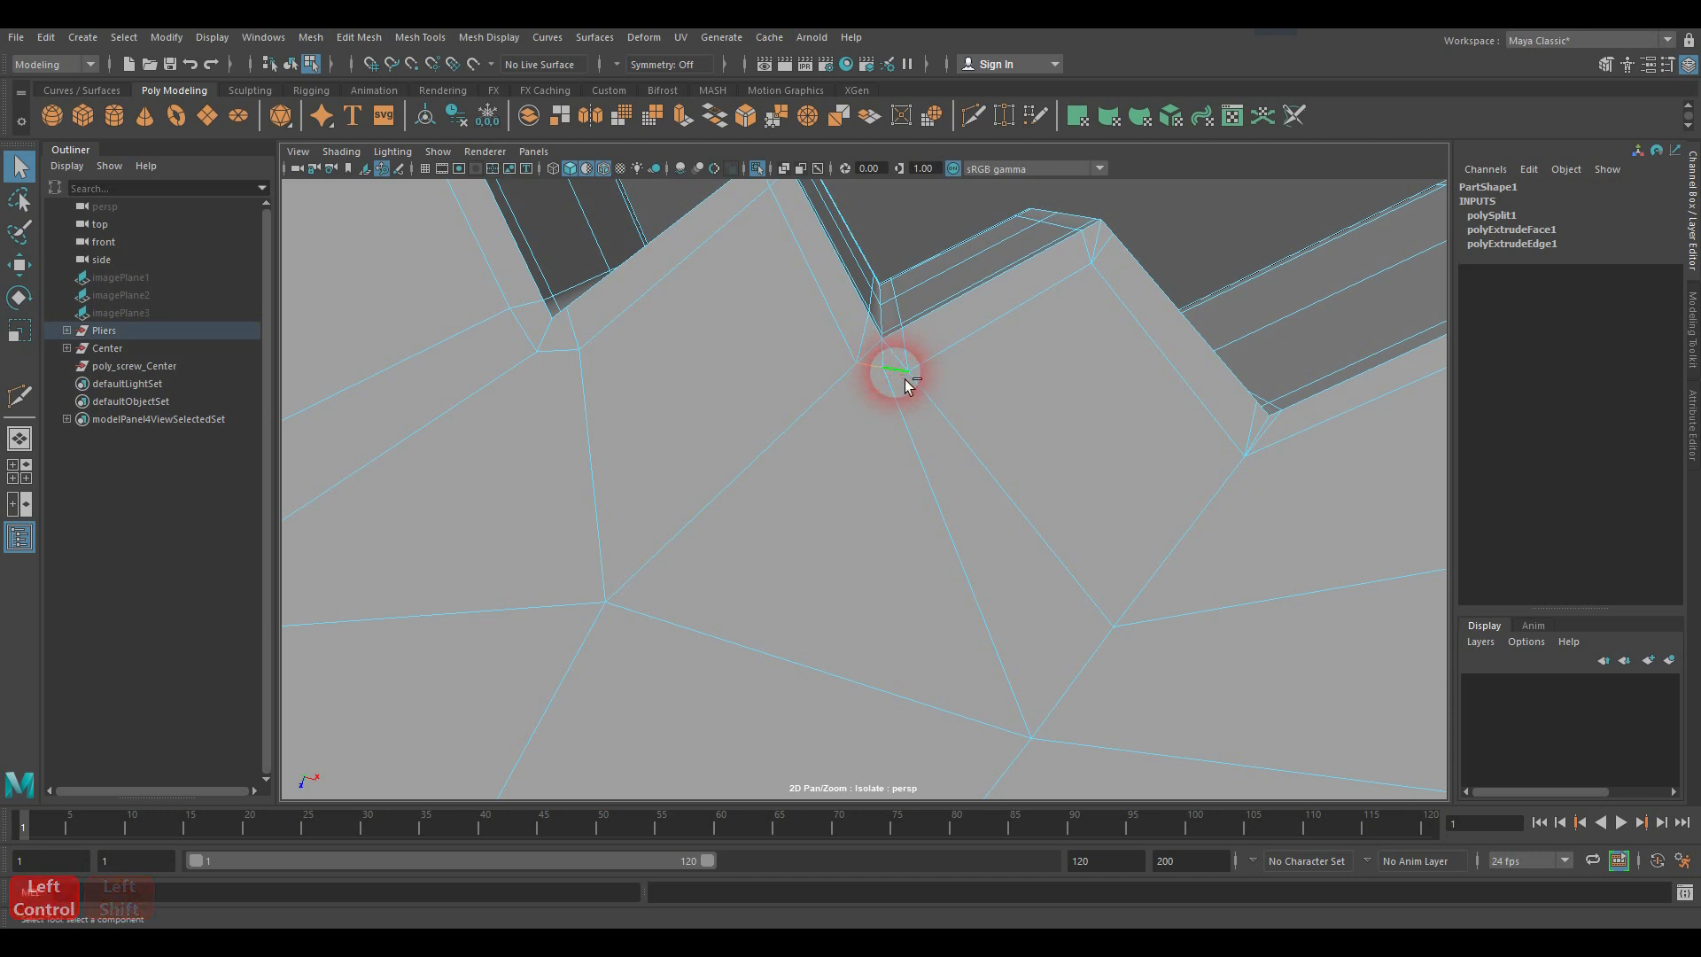
key("ctrl+Delete")
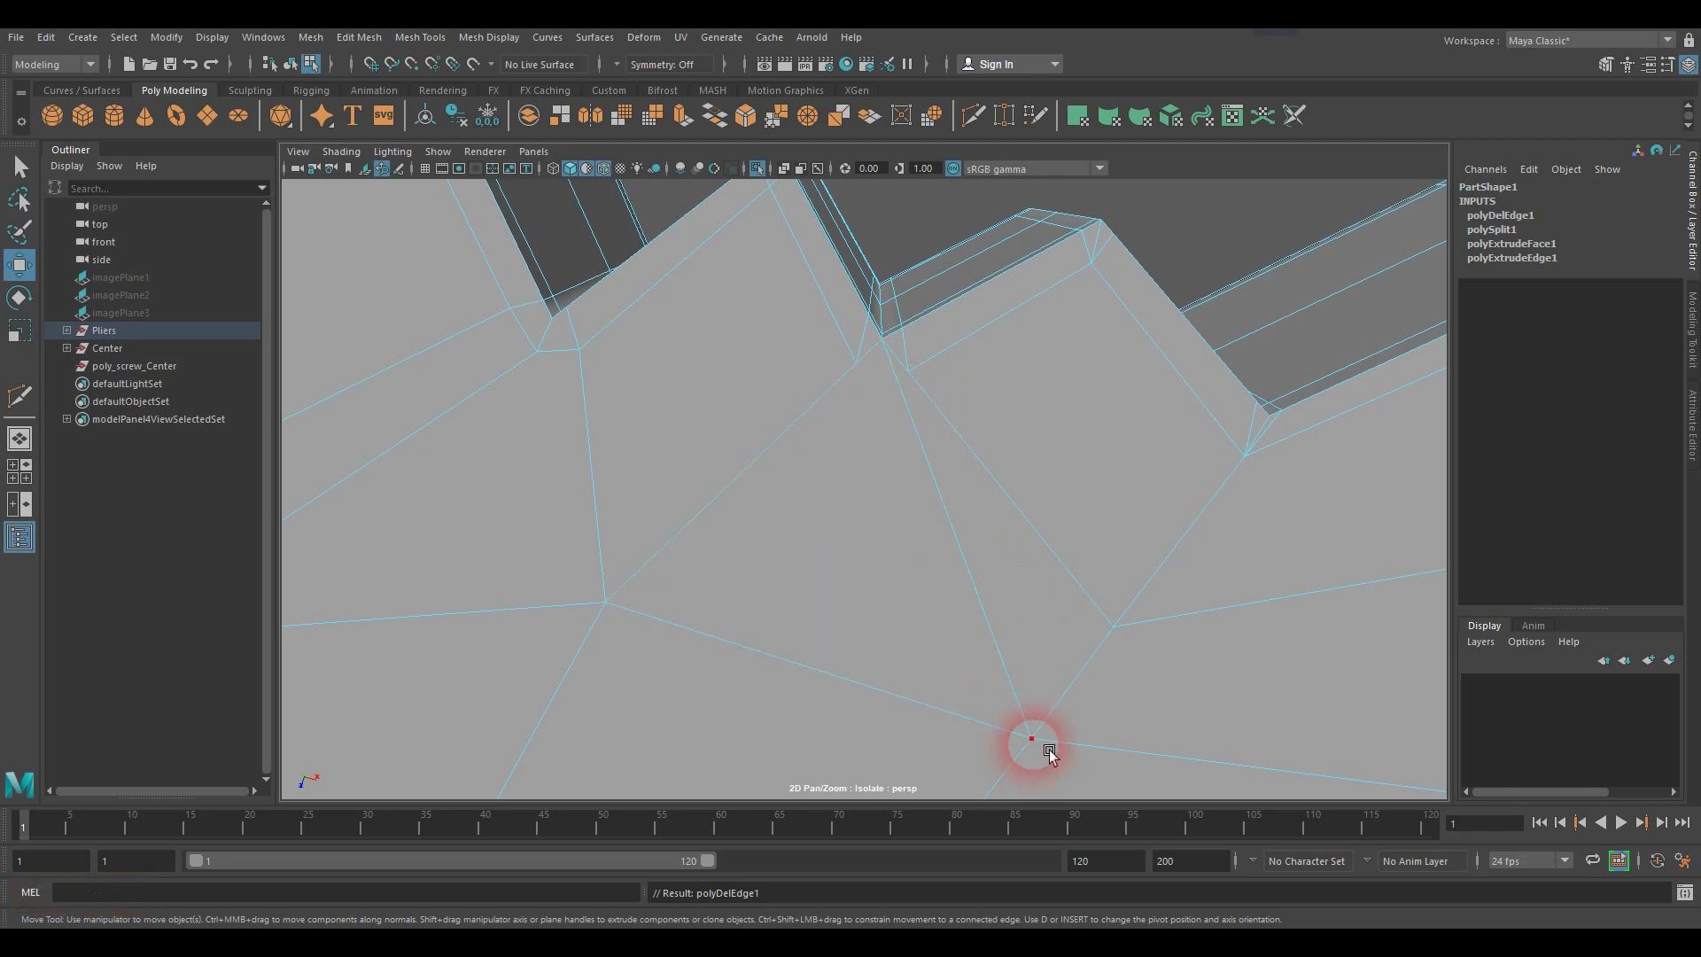
Step: Move the lower vertex of the new cut toward the middle so the cut runs nearly straight below the notch
right_click_drag(1048, 752, 948, 455)
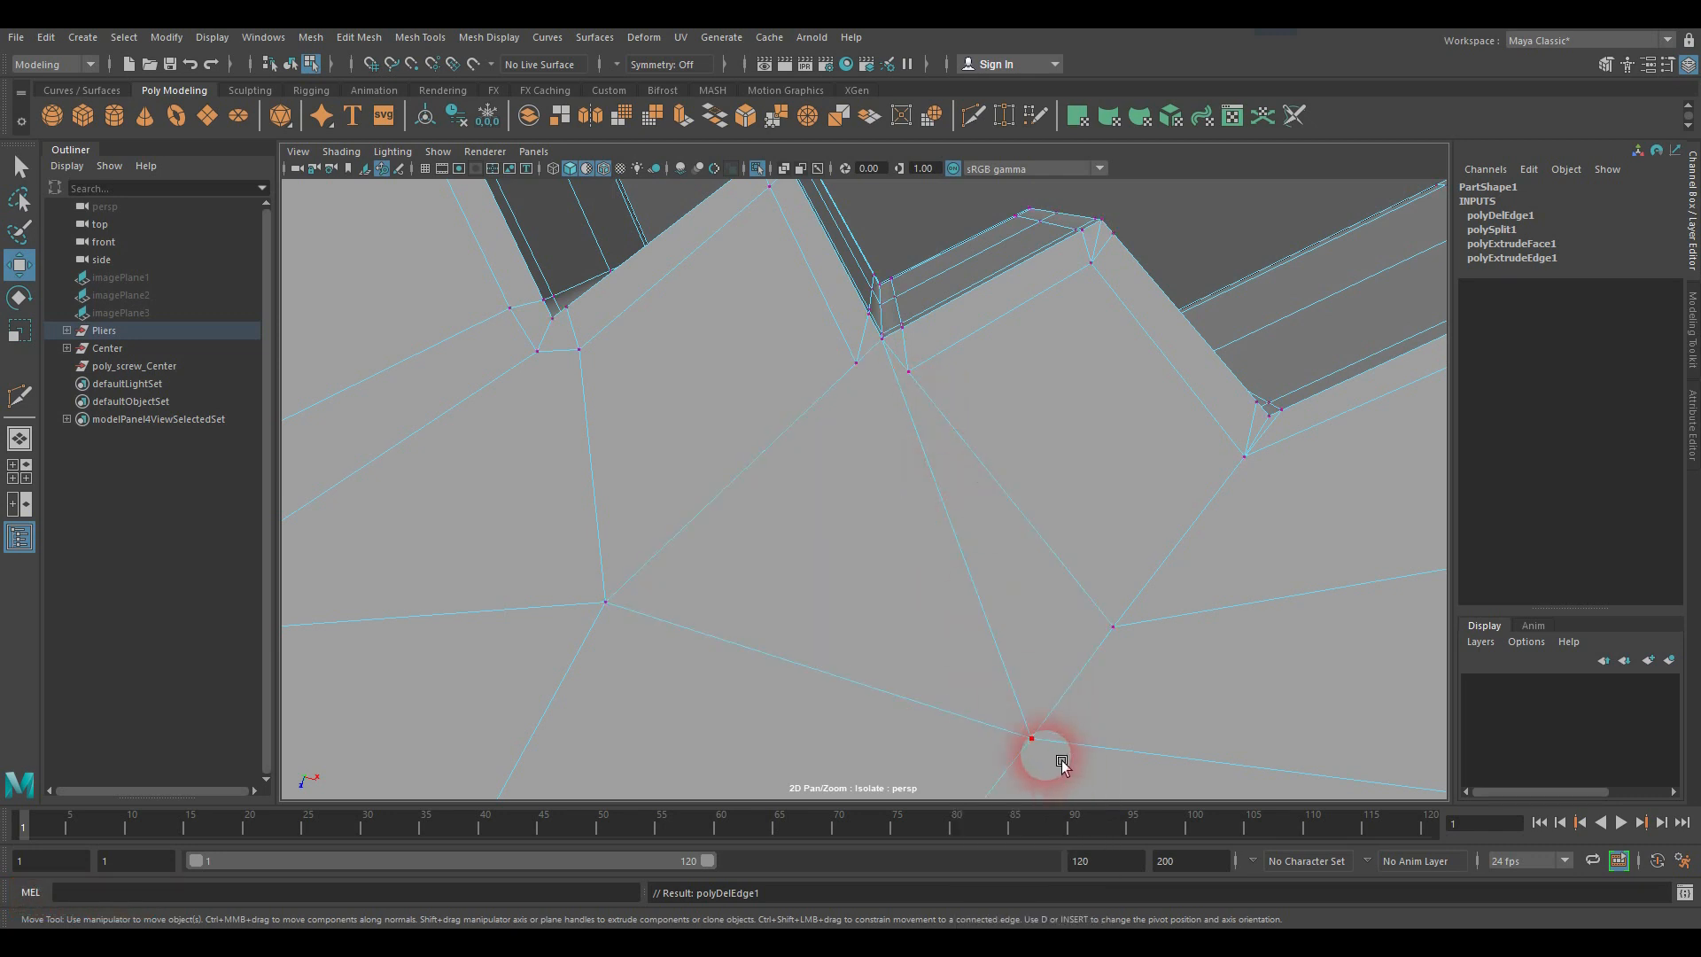
left_click(1038, 742)
left_click_drag(1089, 750, 961, 718)
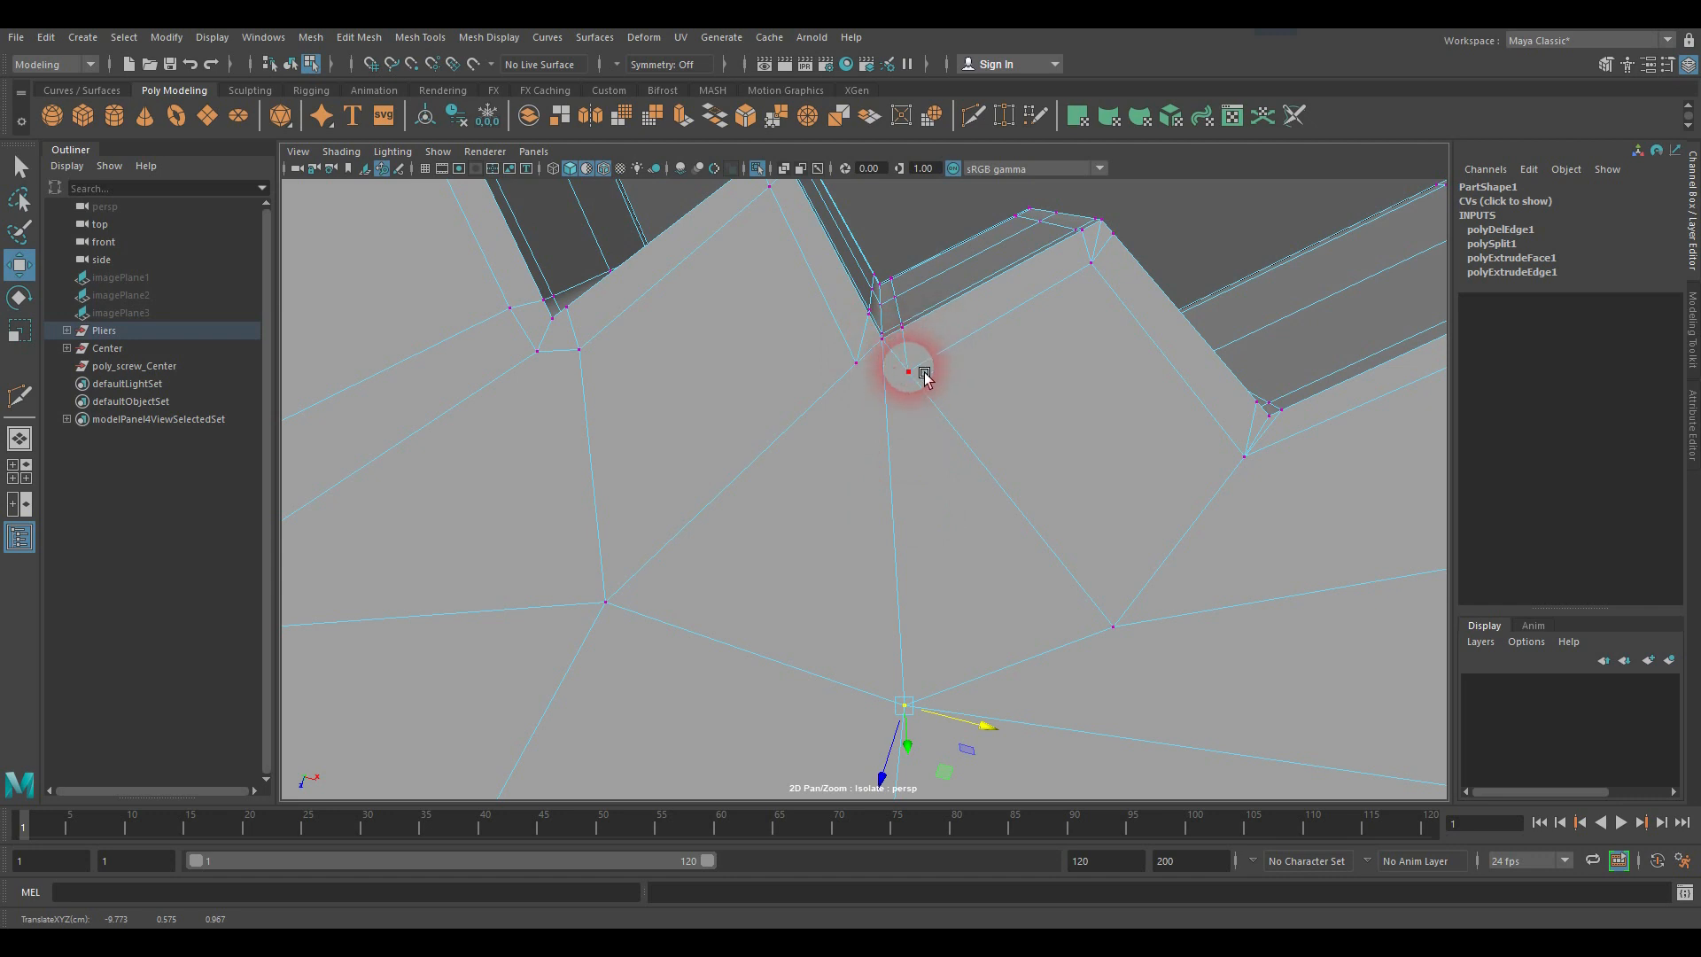
Step: Check the reworked tooth area in smooth mesh preview and return it to the unsmoothed display
key("3")
left_click_drag(943, 387, 909, 414, "alt")
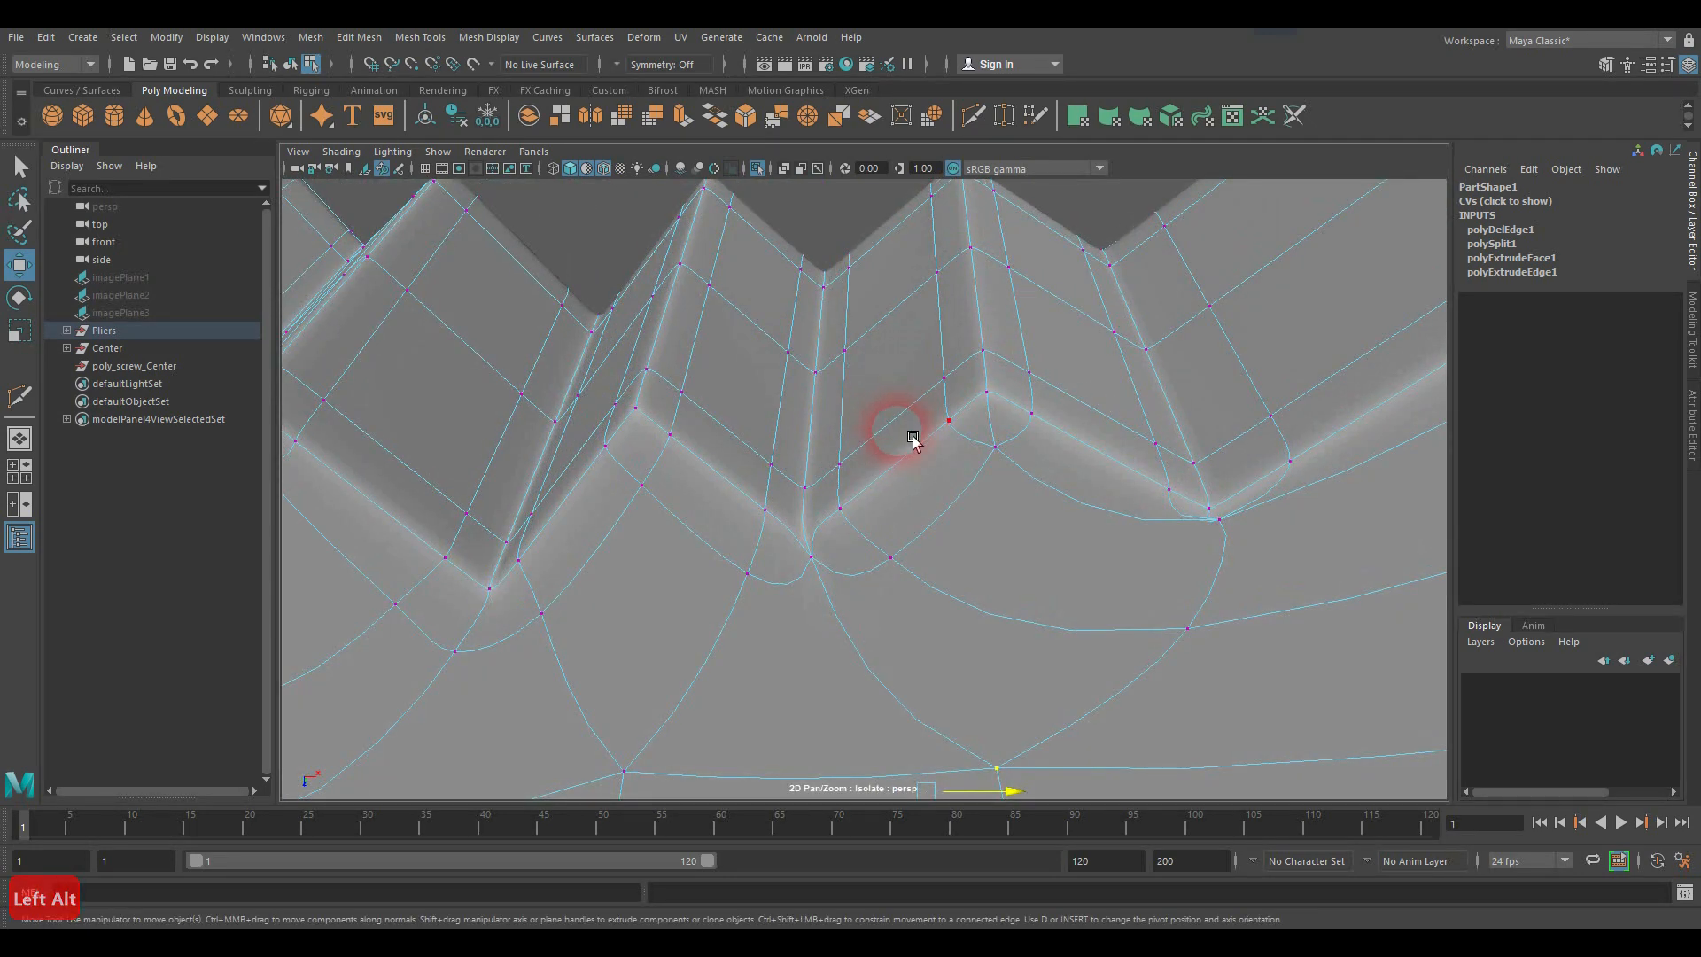
key("1")
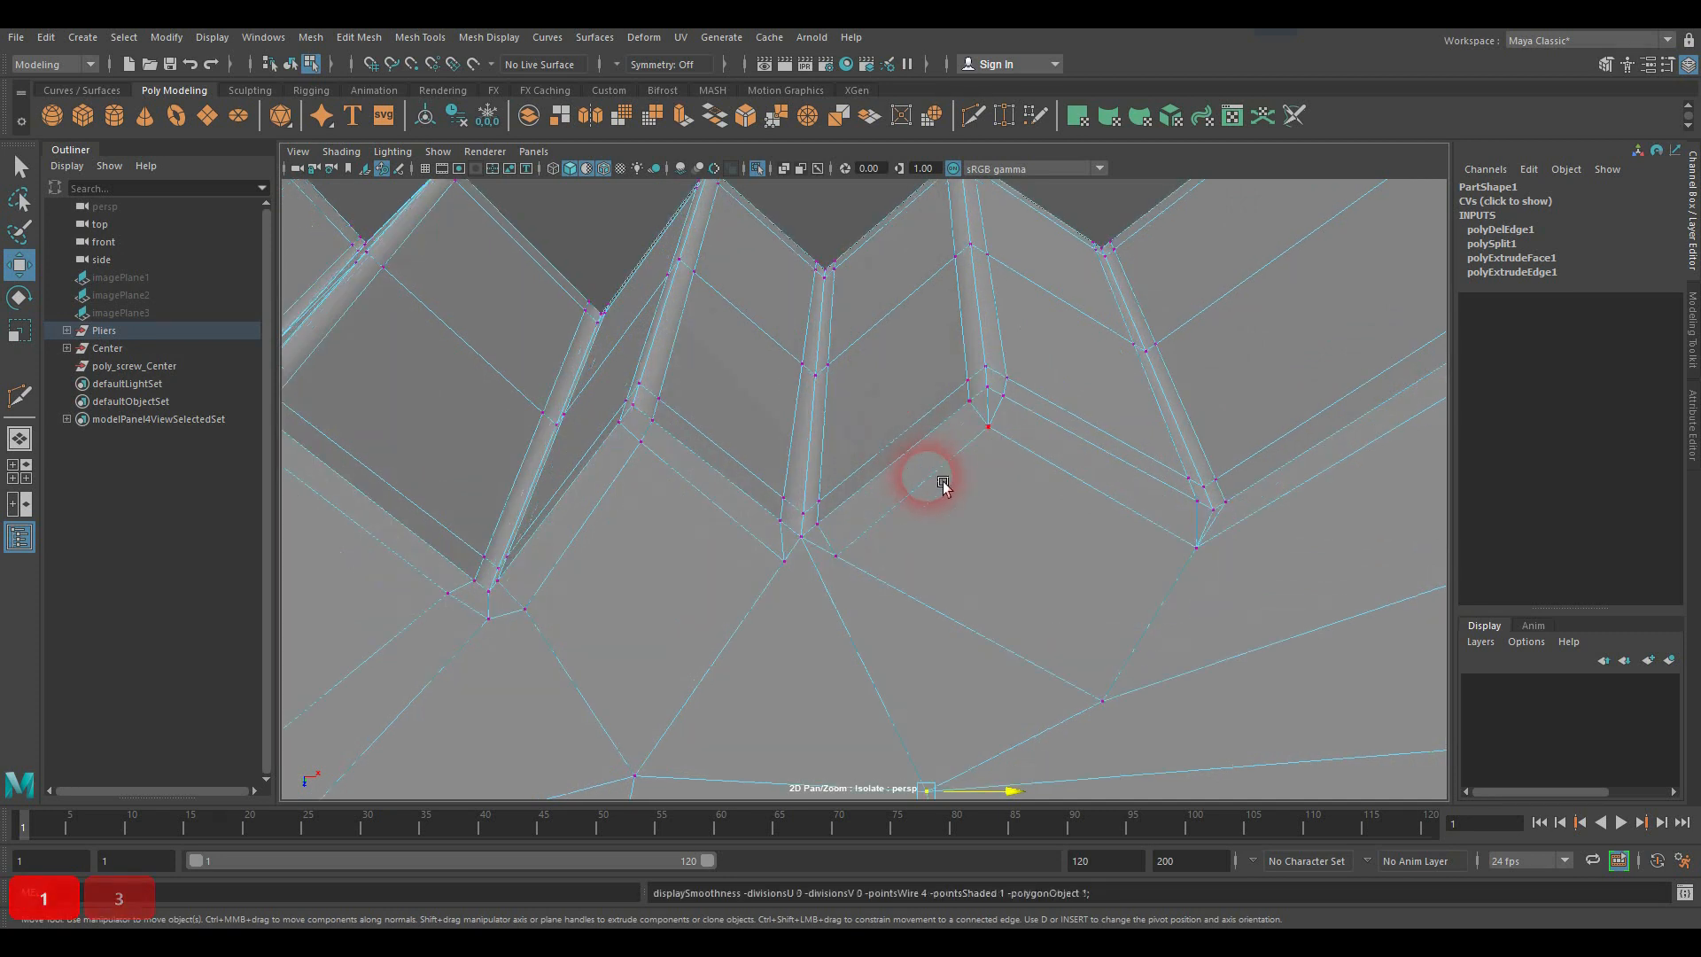
Step: Multi-Cut a new edge row just below the middle notch, from its left side vertex across the central edge to the right side vertex
left_click_drag(924, 476, 938, 493, "alt")
right_click_drag(938, 492, 1097, 471, "alt")
left_click_drag(1000, 492, 974, 495, "alt")
left_click_drag(924, 428, 924, 452, "alt")
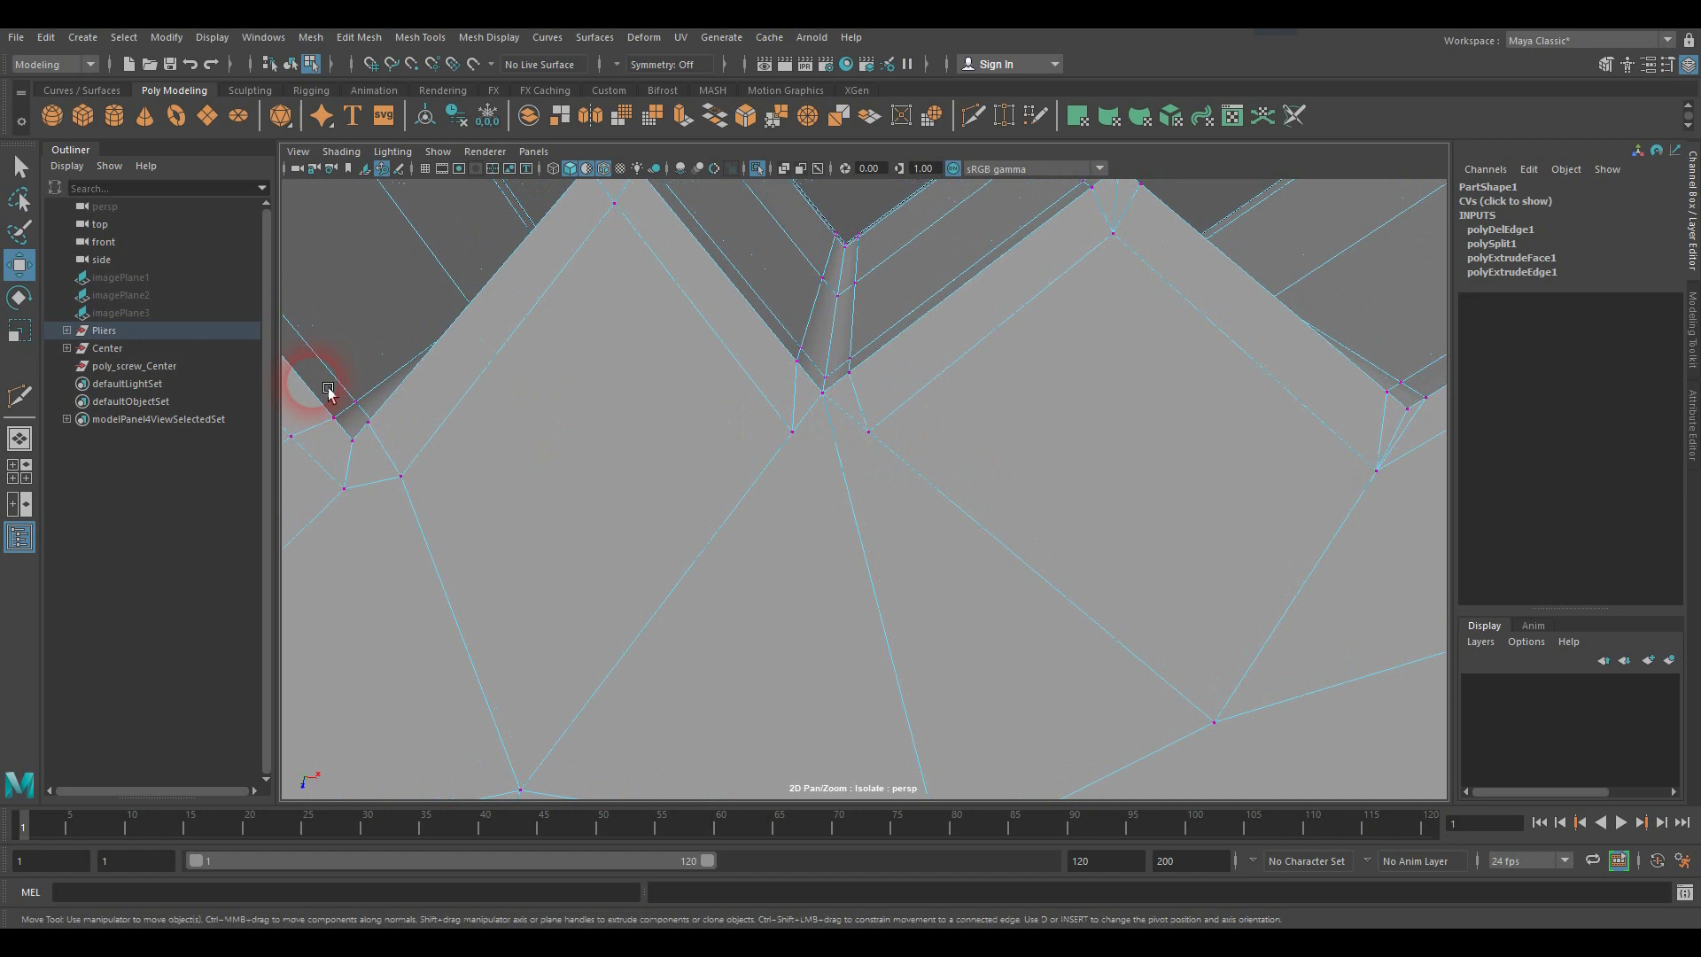
left_click(22, 400)
left_click(791, 433)
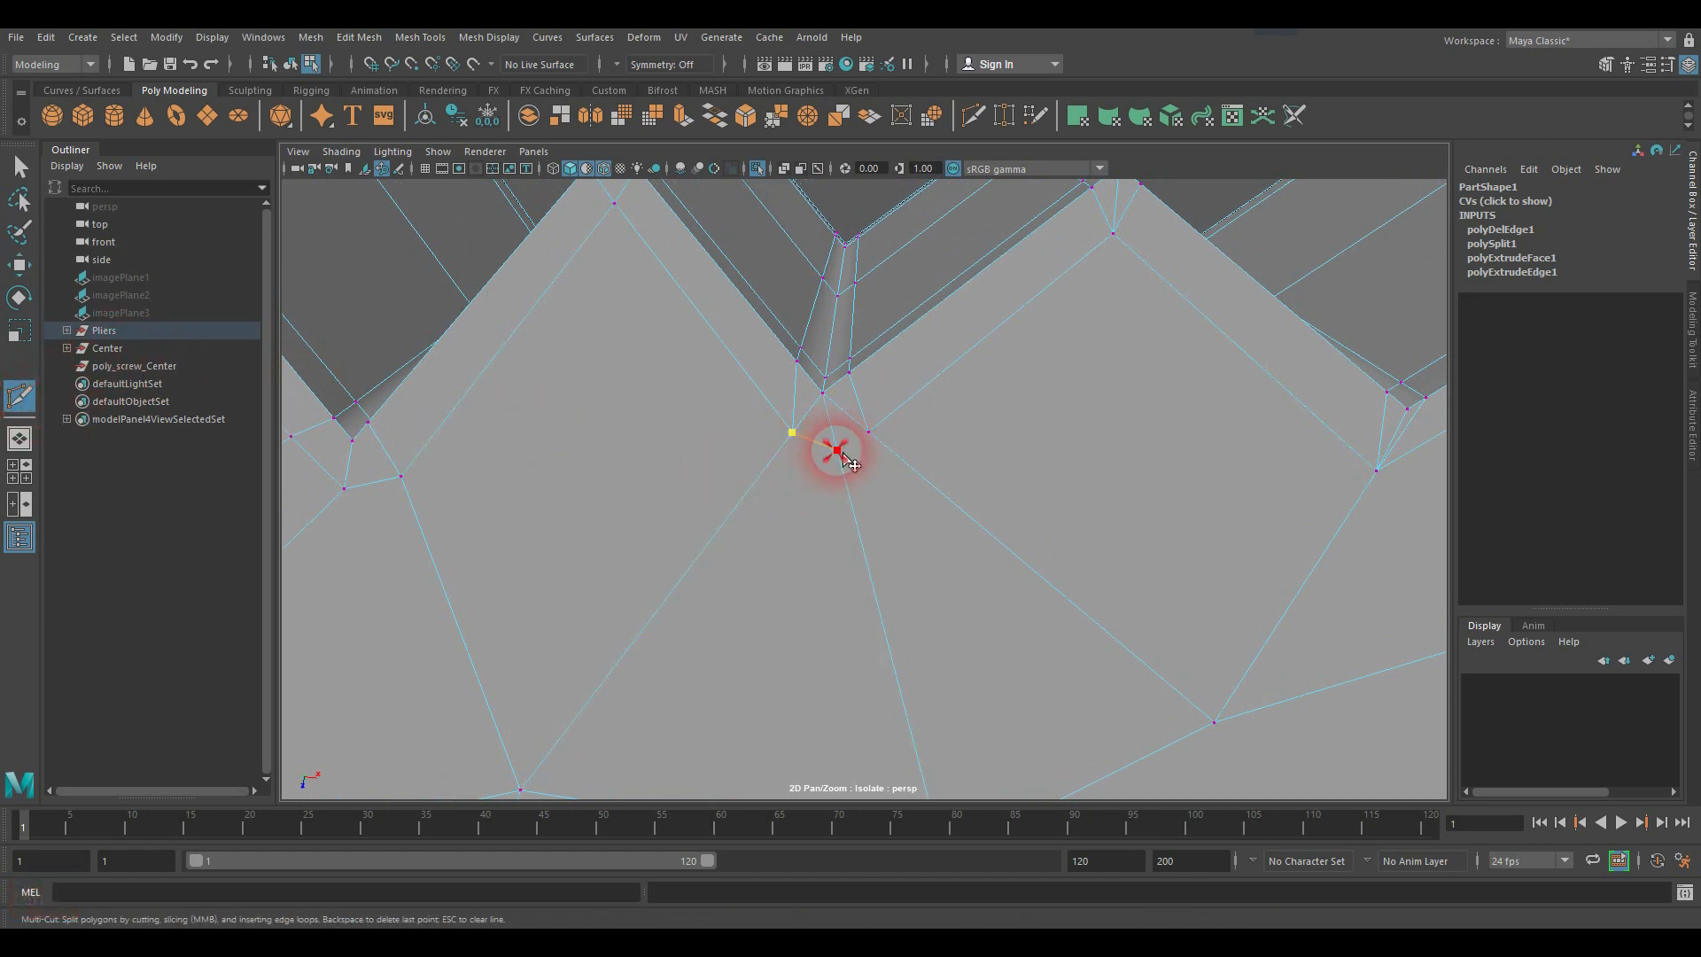
left_click(837, 450)
key("Return")
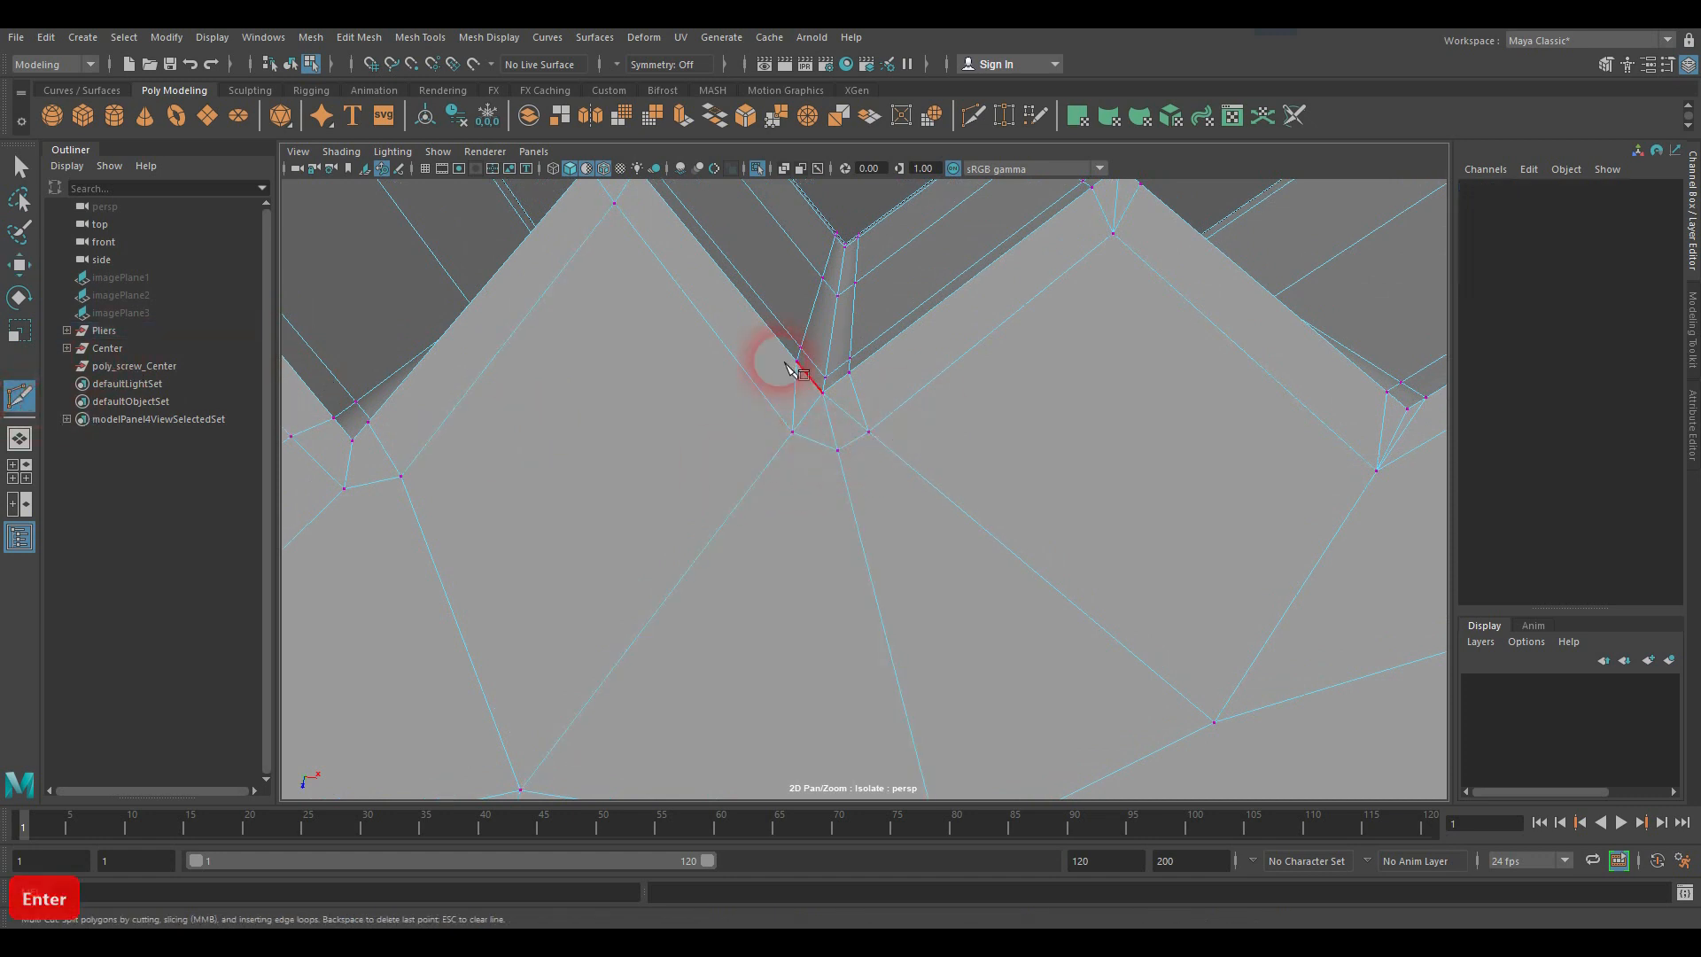
Step: Delete the two short edges joining the notch corner to the side vertices above the new edge row
left_click(20, 166)
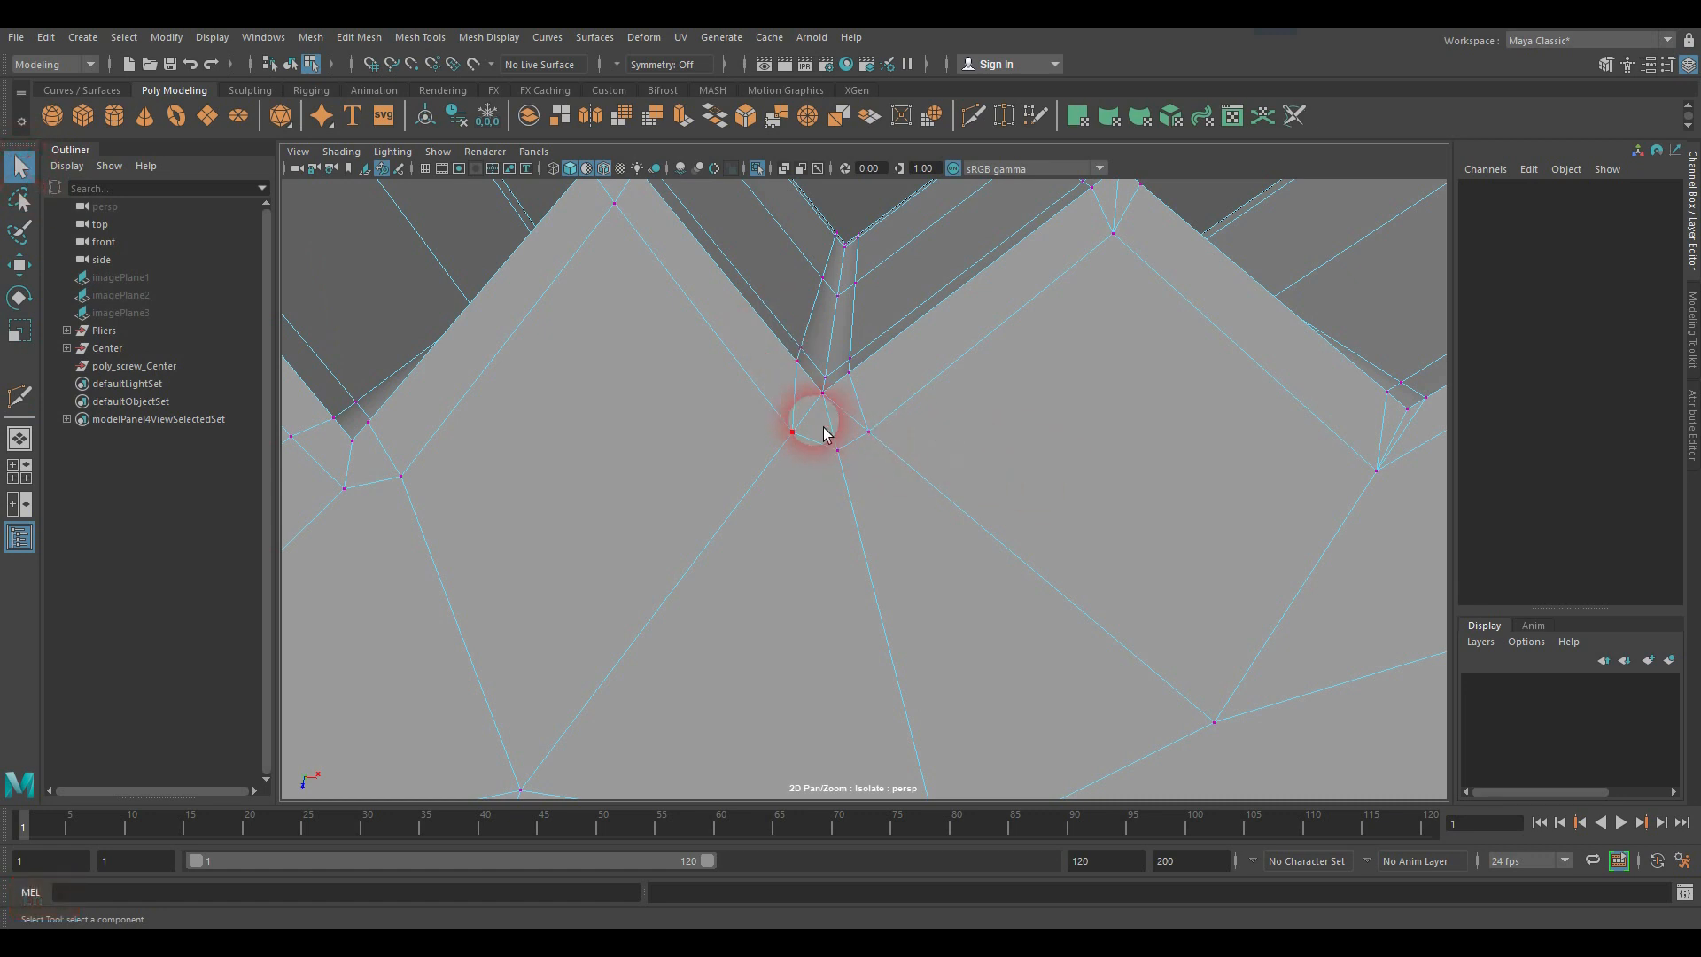
right_click_drag(816, 420, 831, 416)
left_click(853, 413)
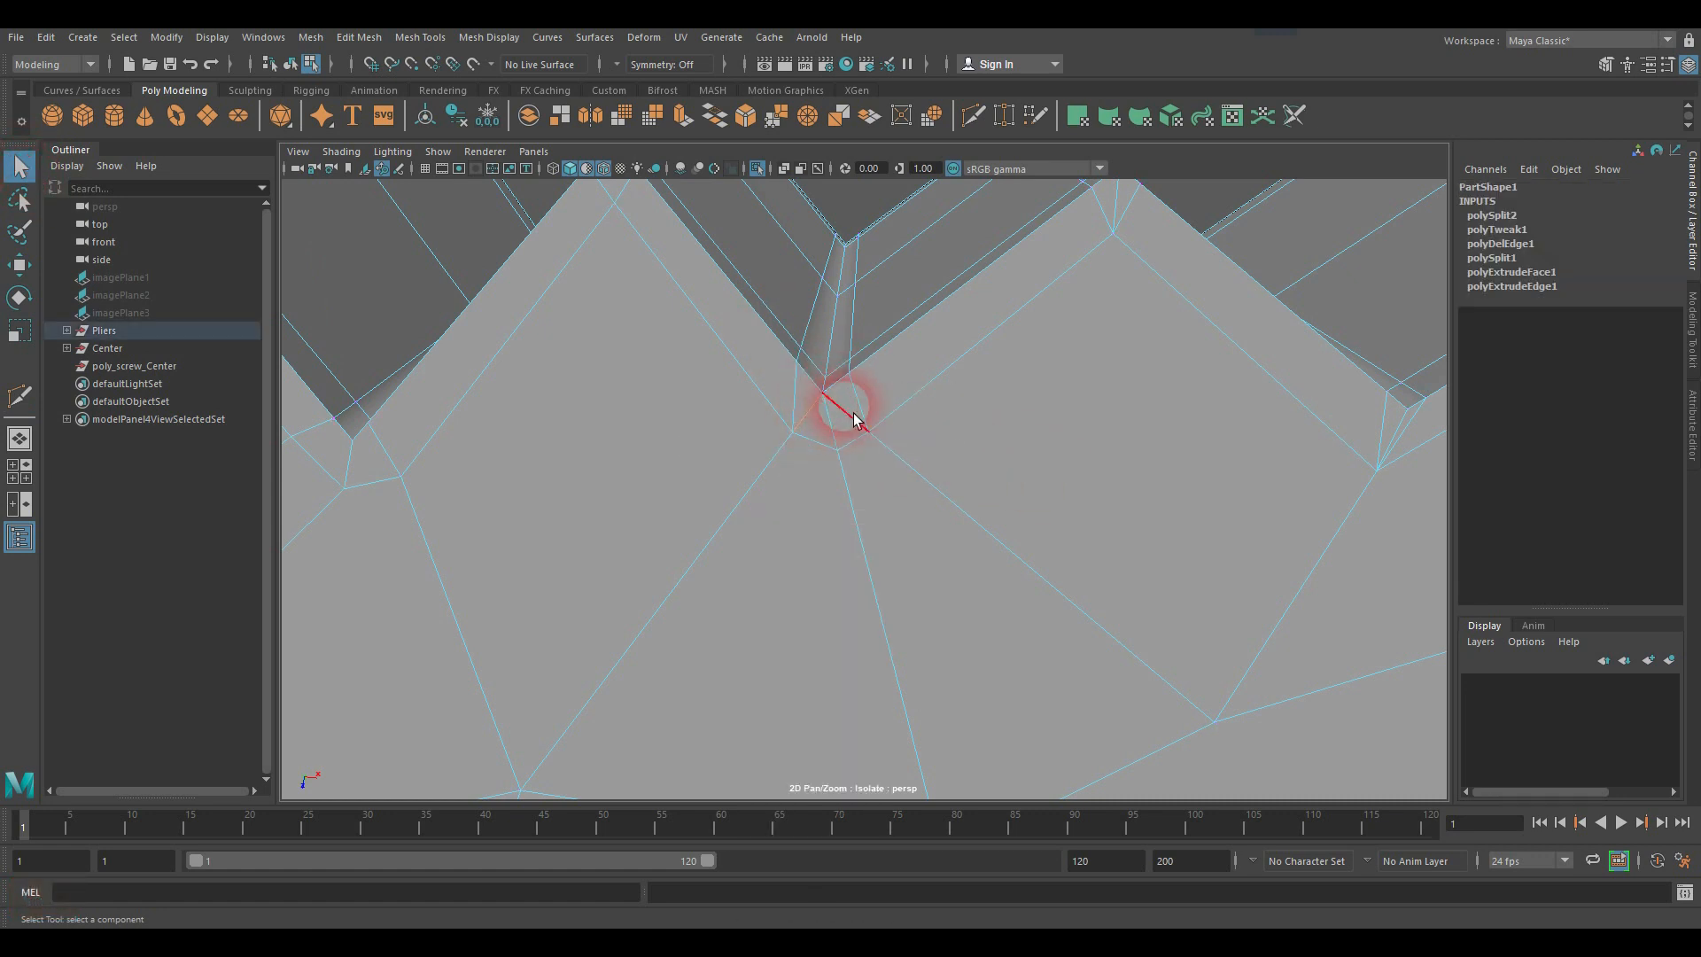
left_click(884, 451, "shift")
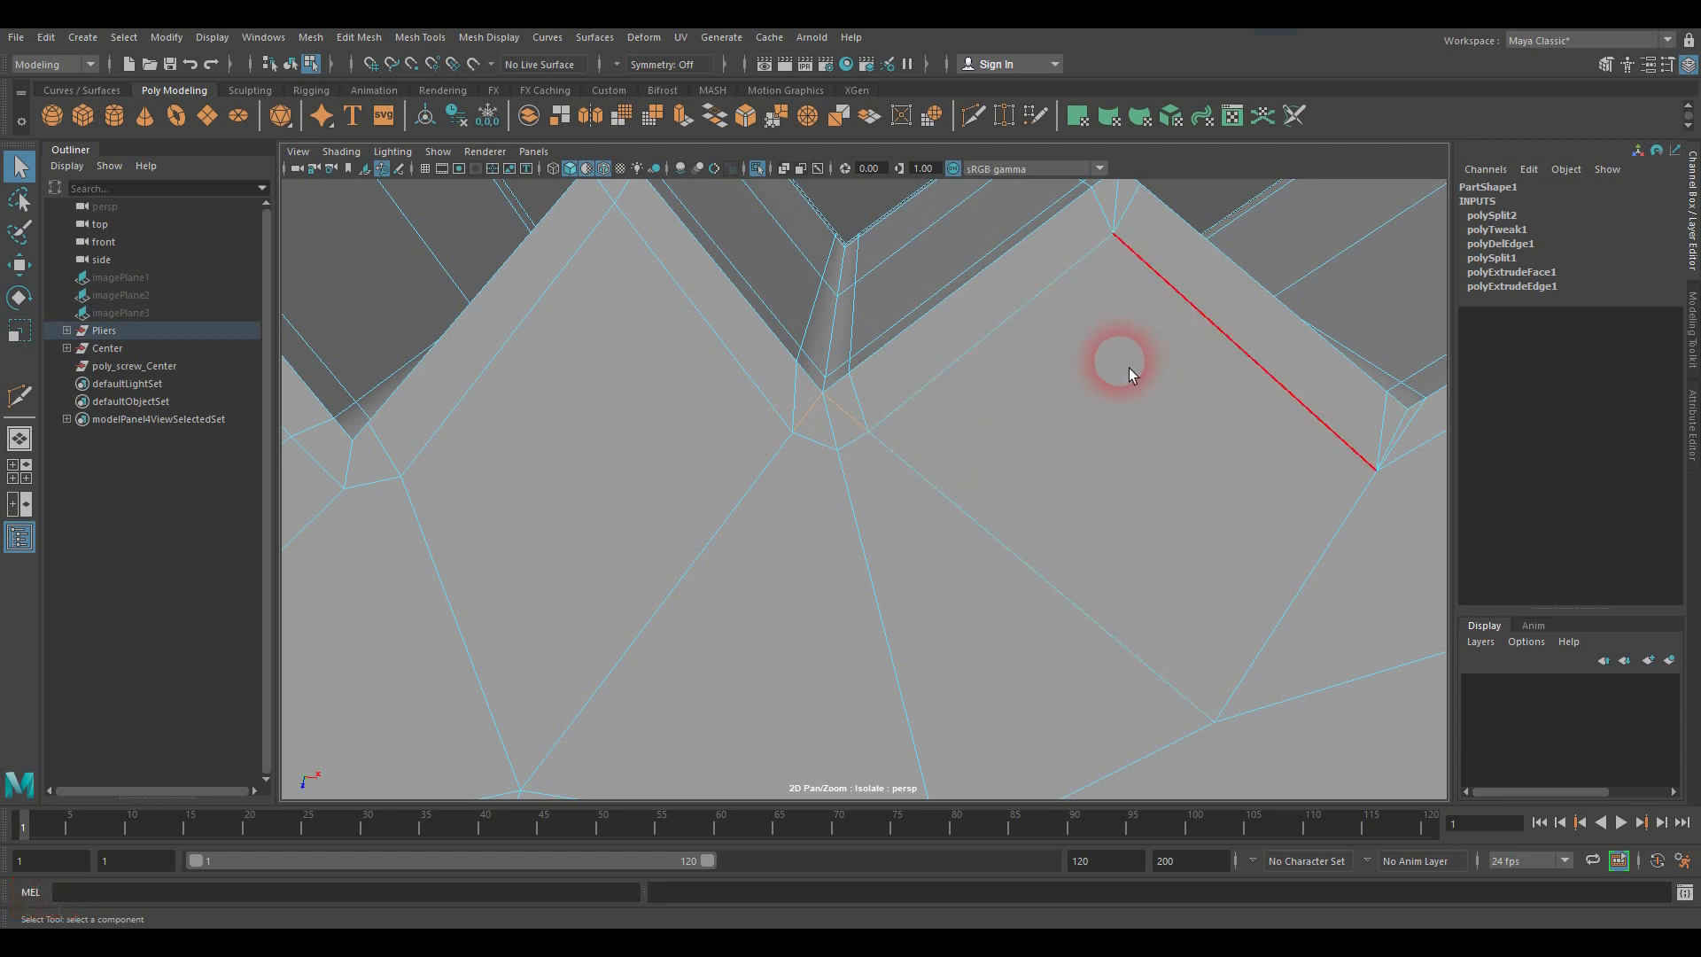
key("ctrl+Delete")
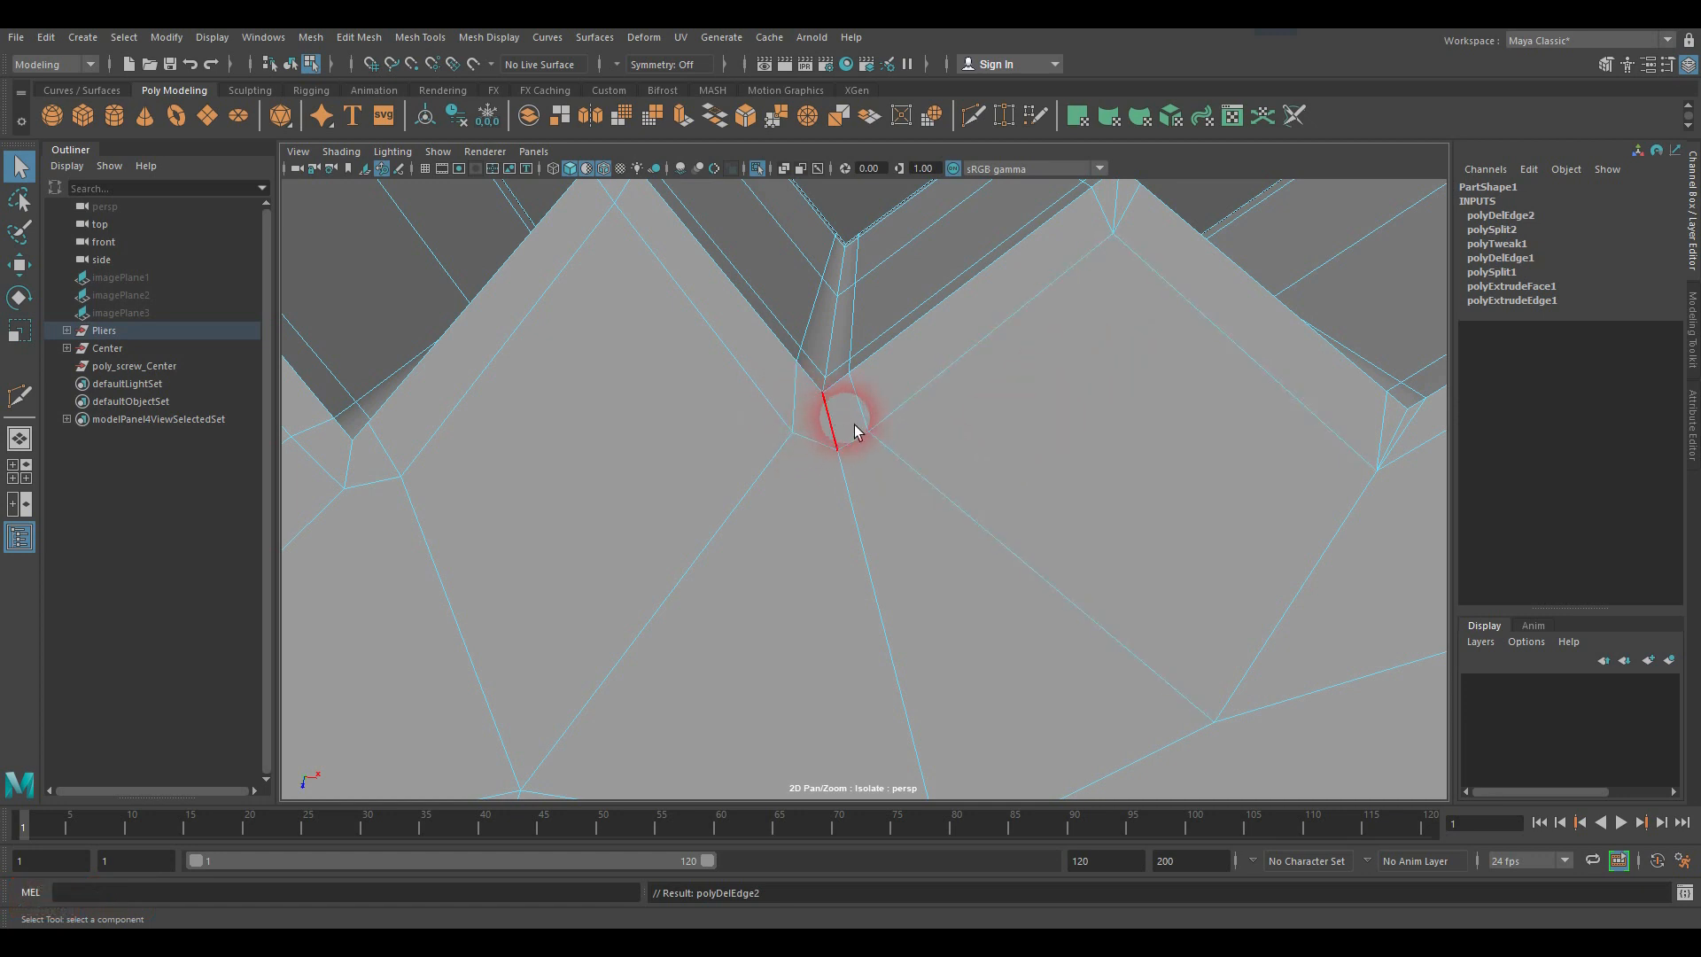
key("ctrl+z")
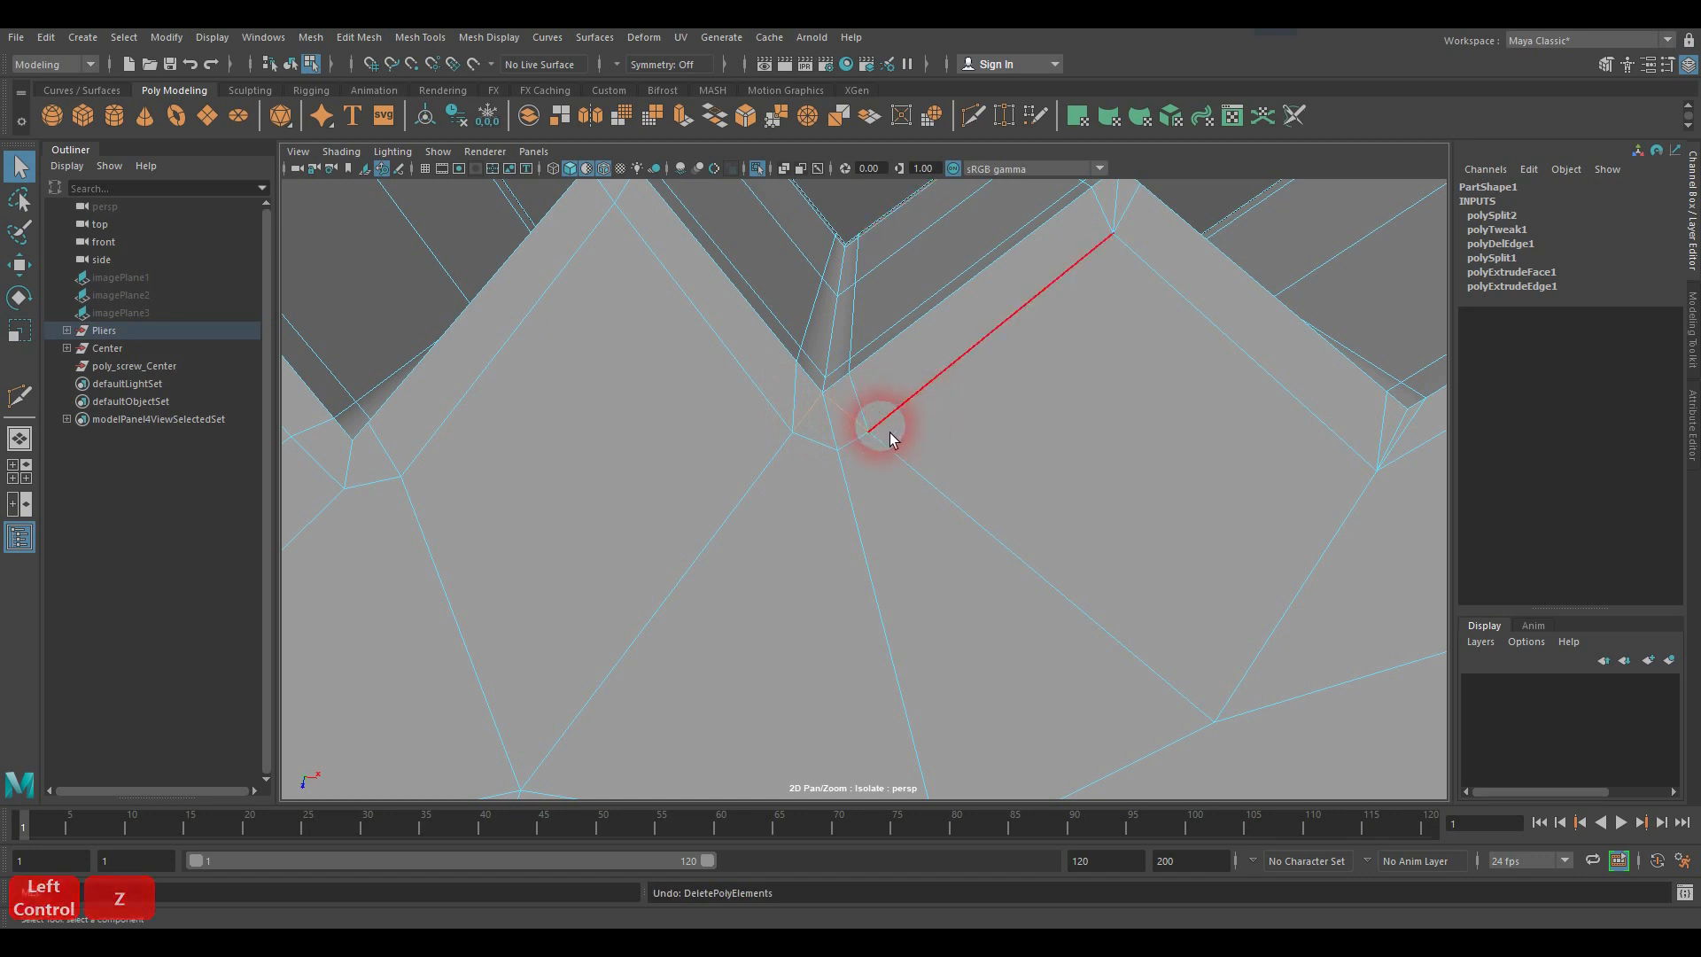
key("Delete")
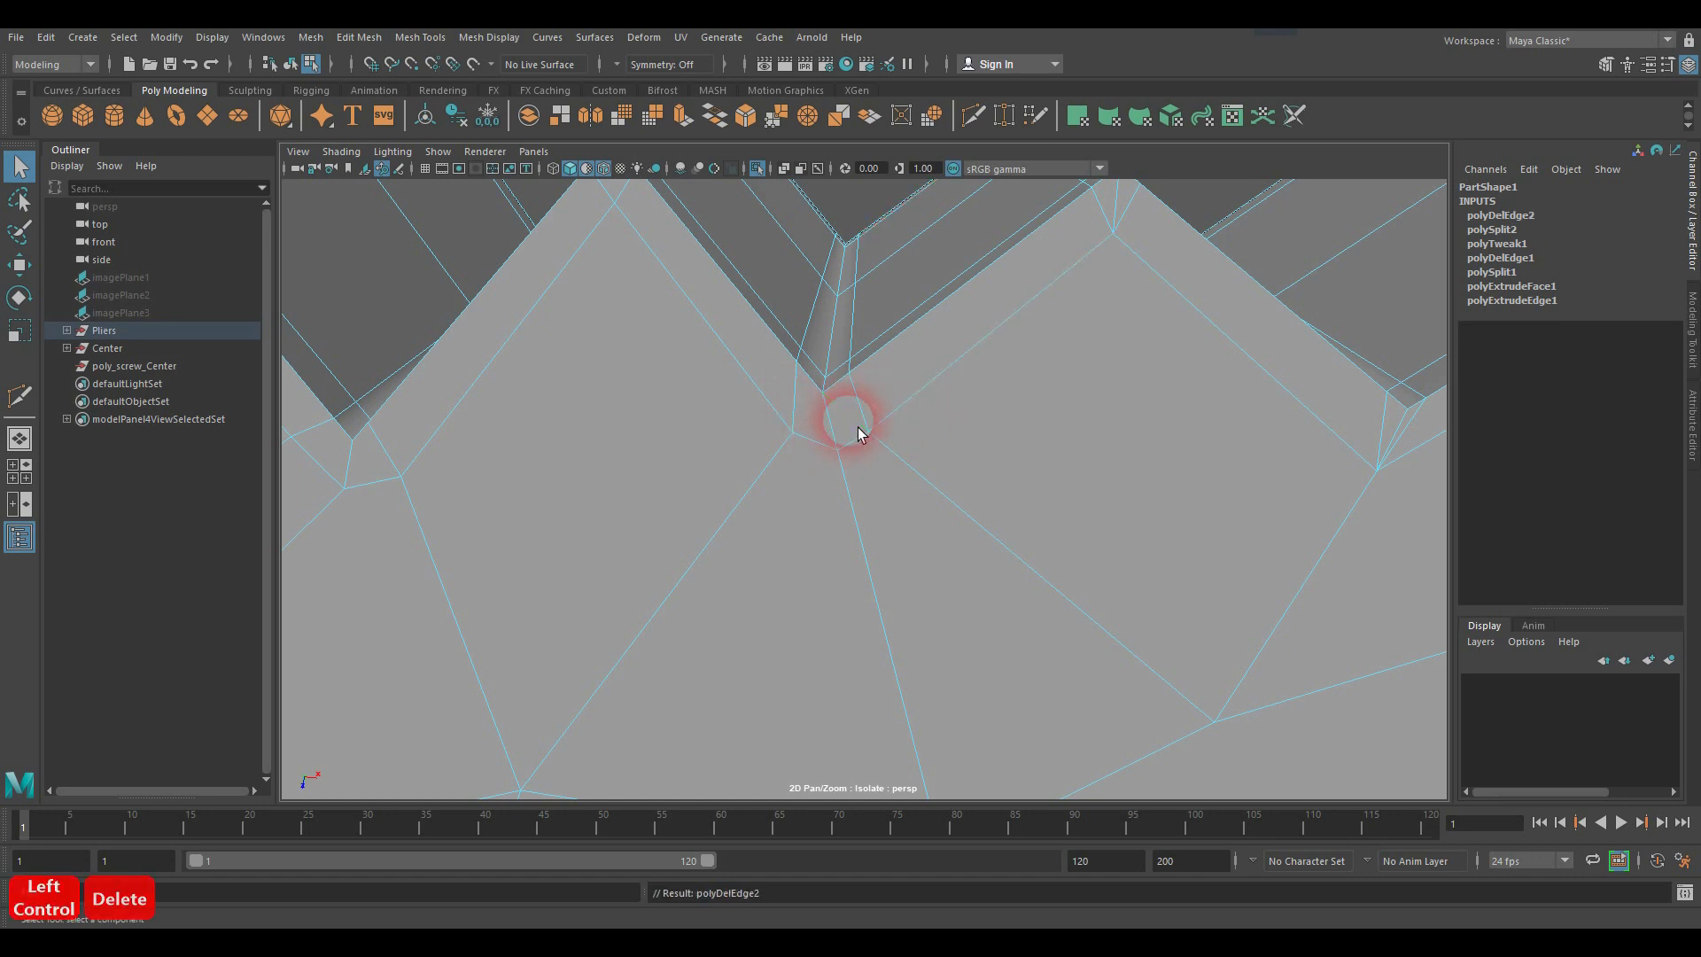
Step: Multi-Cut an extra edge row across the narrow strip between the notch corner and the new lower edge row
left_click(22, 398)
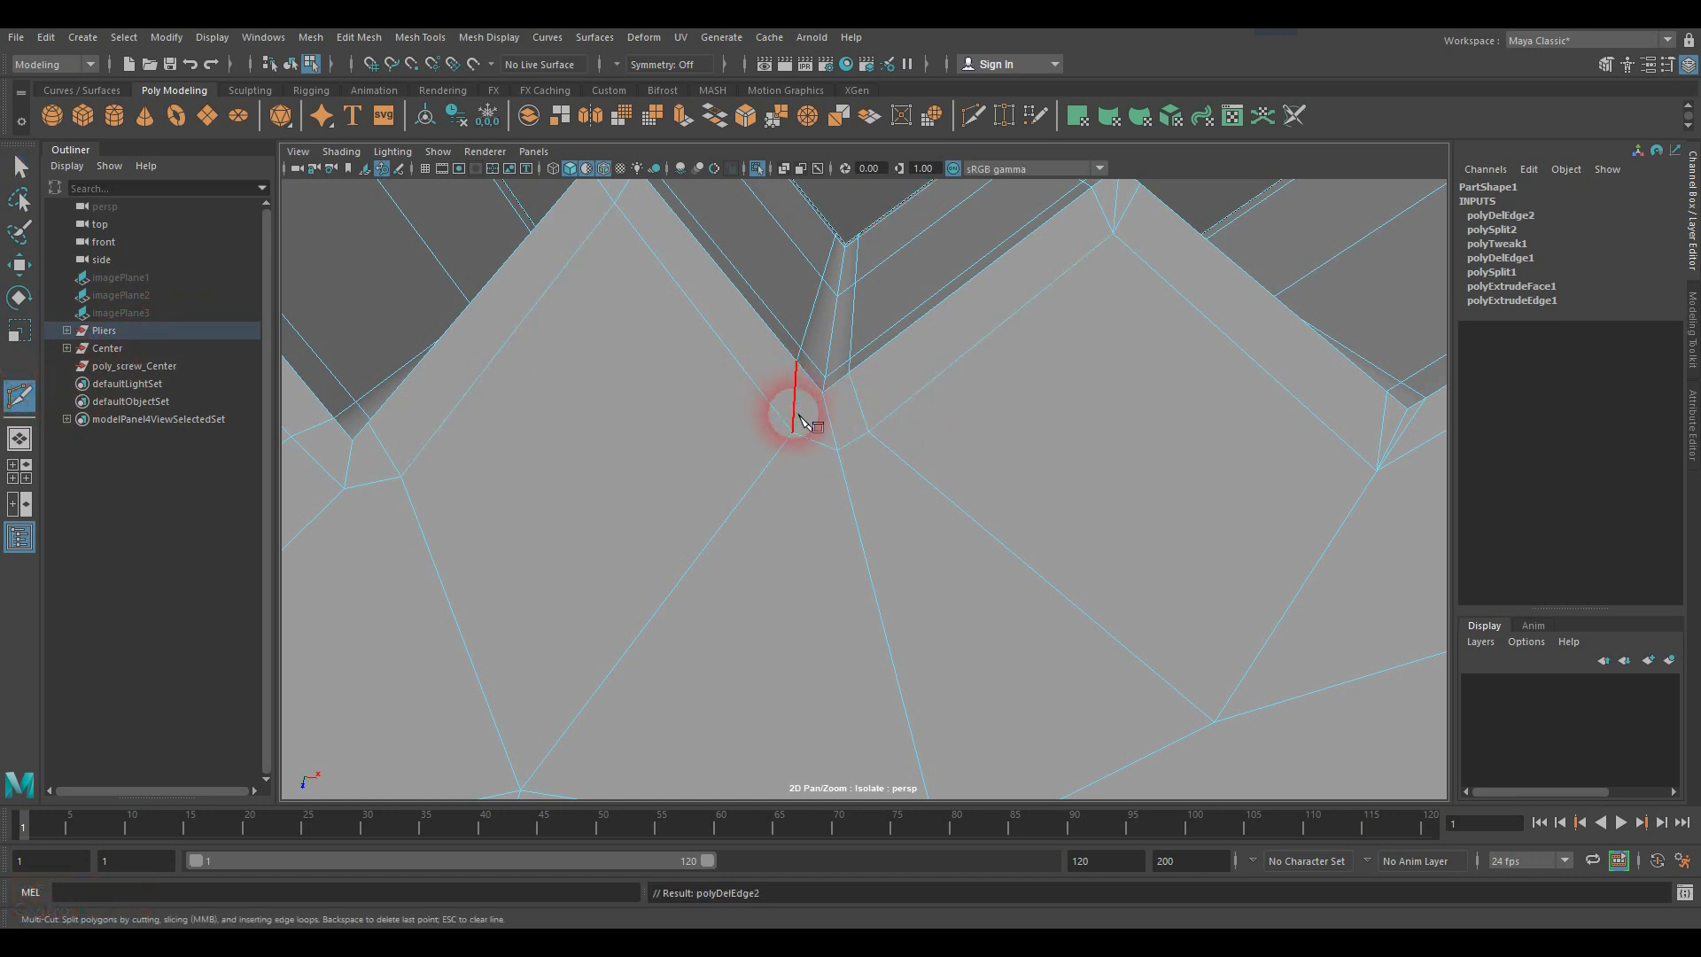
left_click(835, 425)
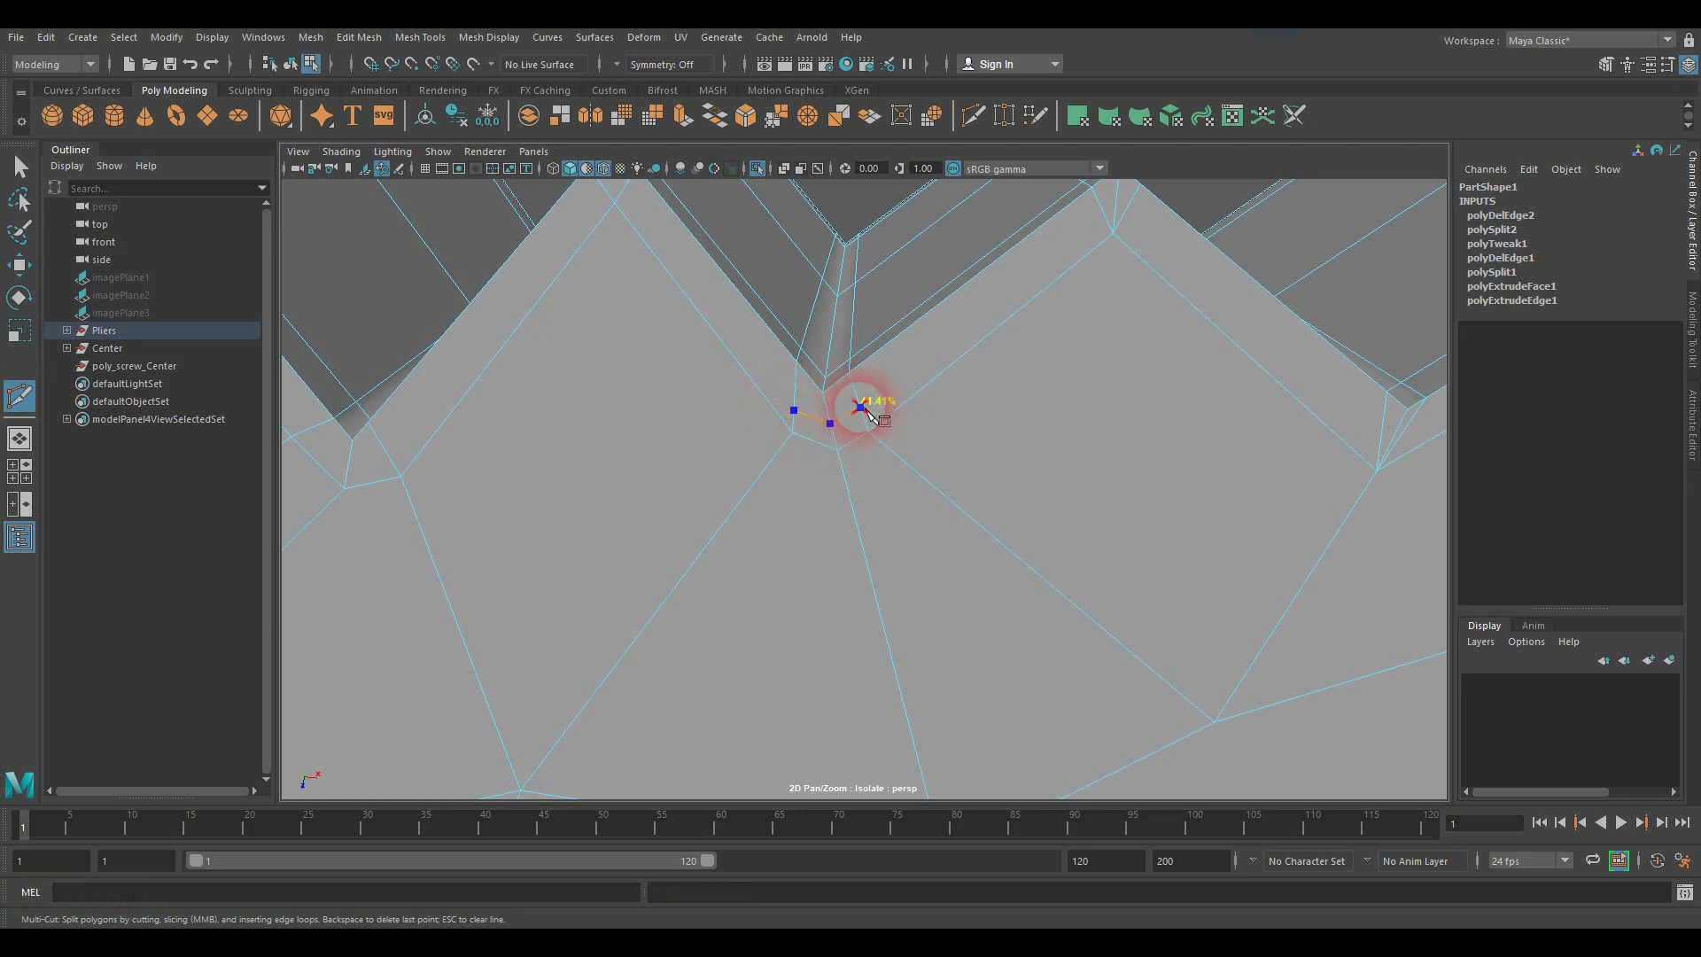
key("Return")
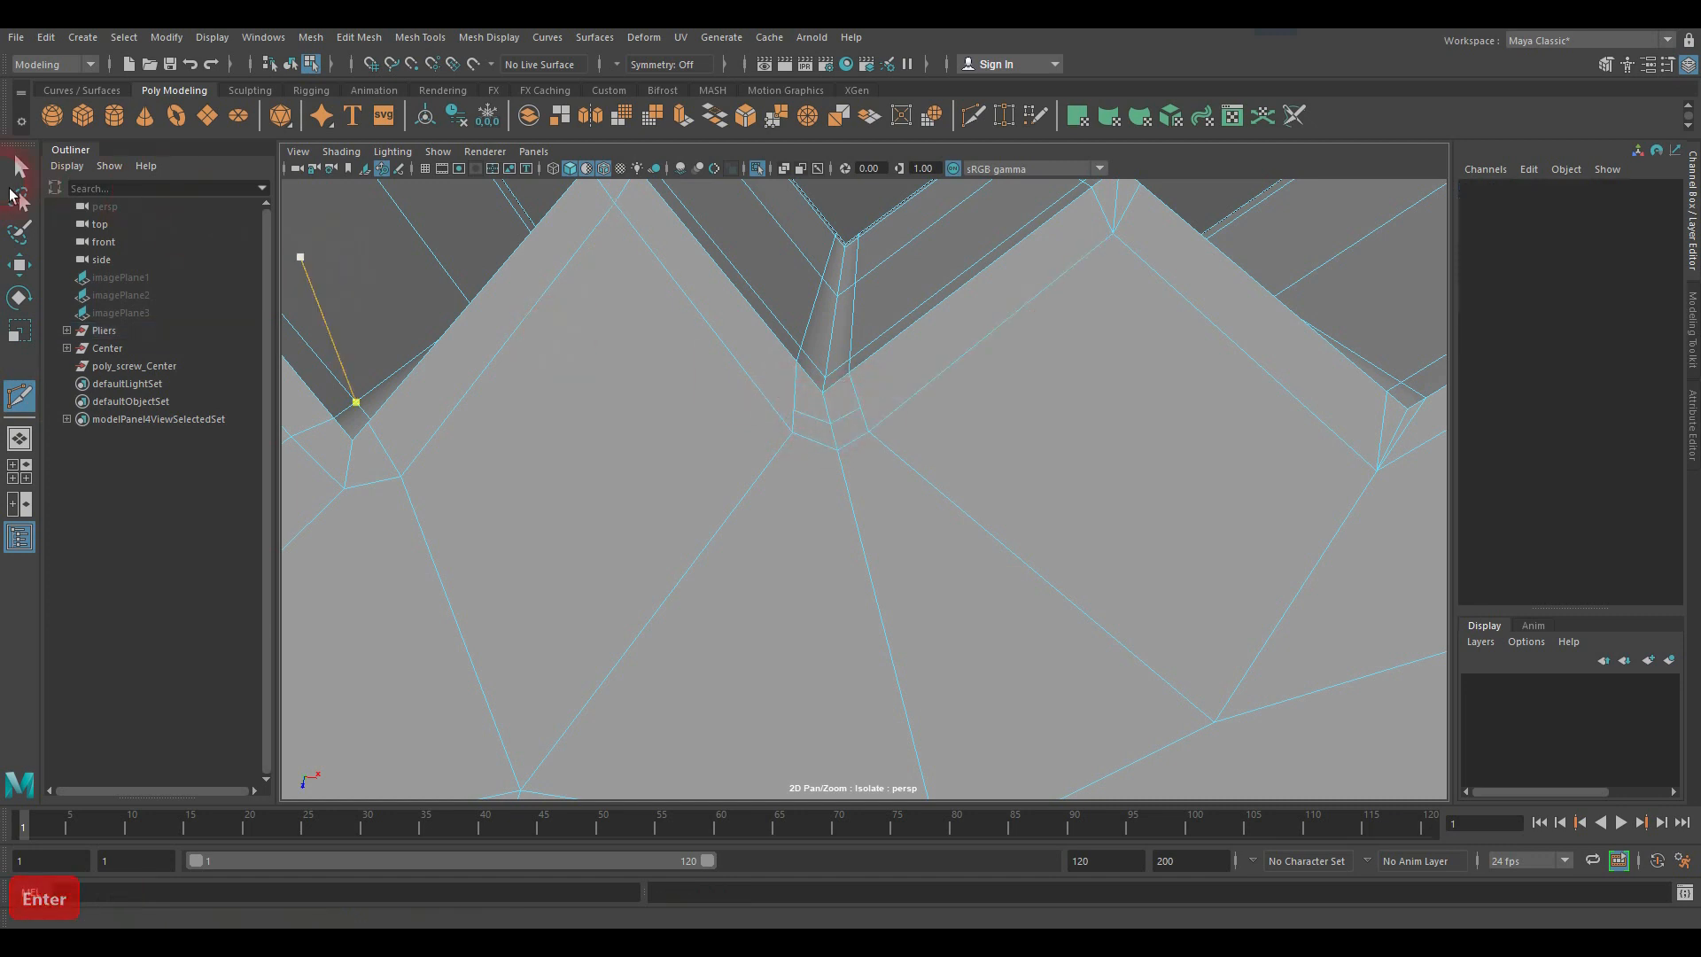
Step: Delete only the two edges of the extra row and inspect the vertices left on the neighbouring edges
left_click(20, 165)
left_click(846, 418)
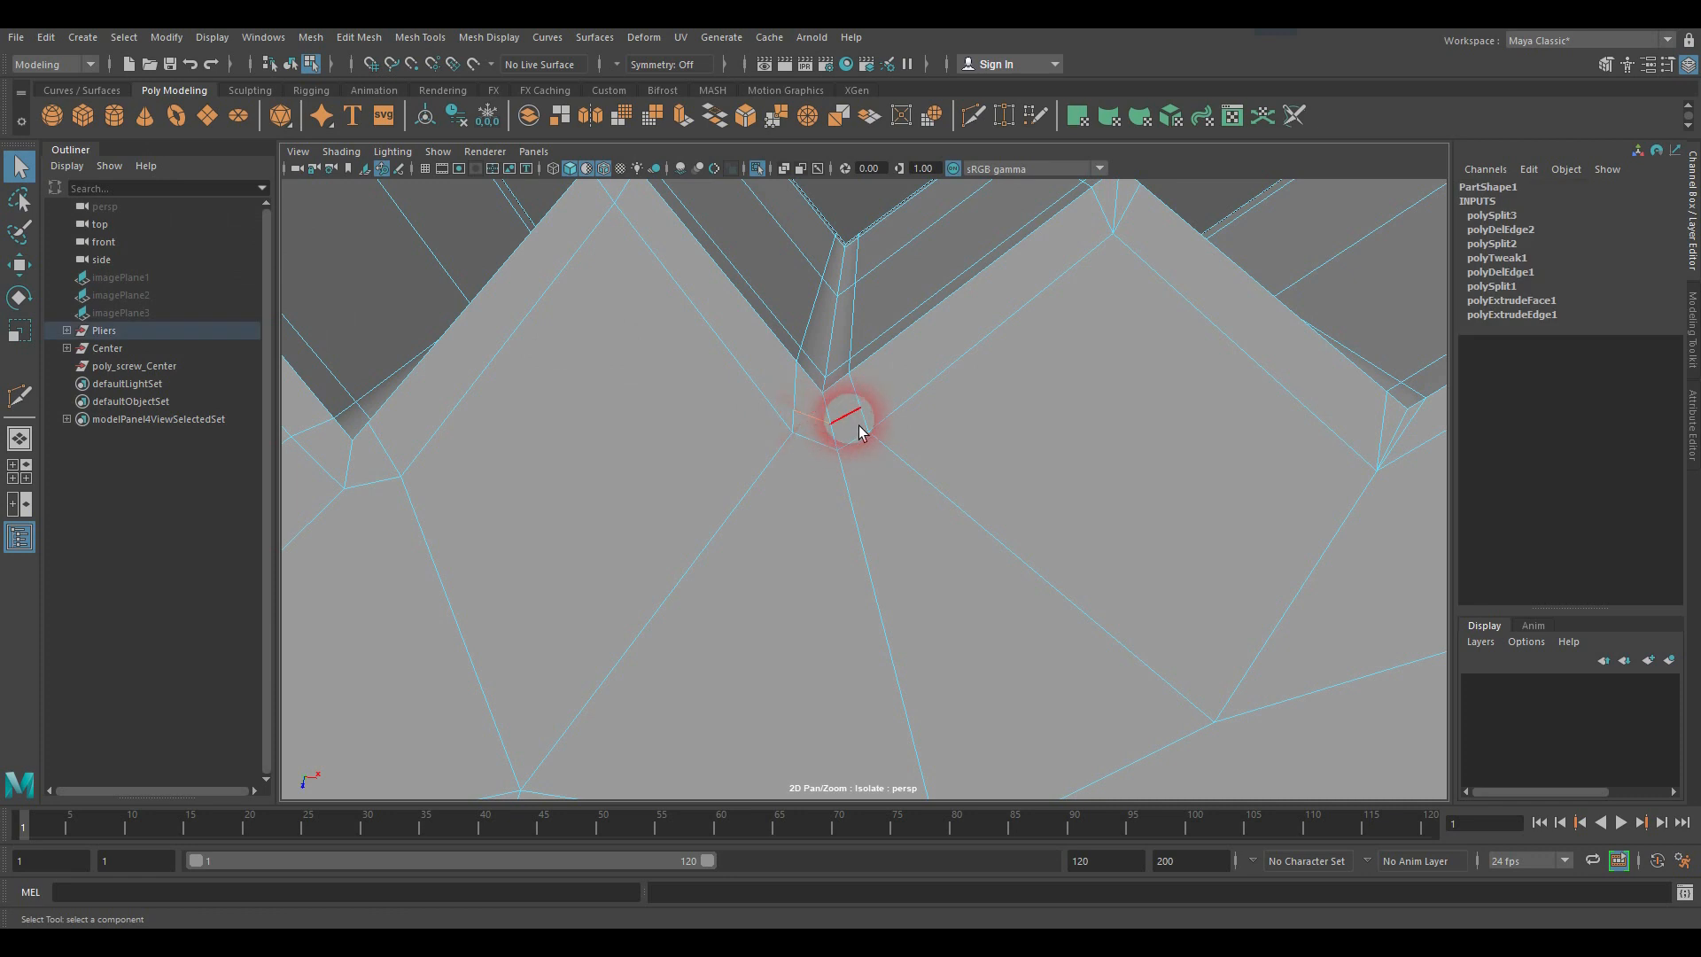
left_click(1439, 362, "shift")
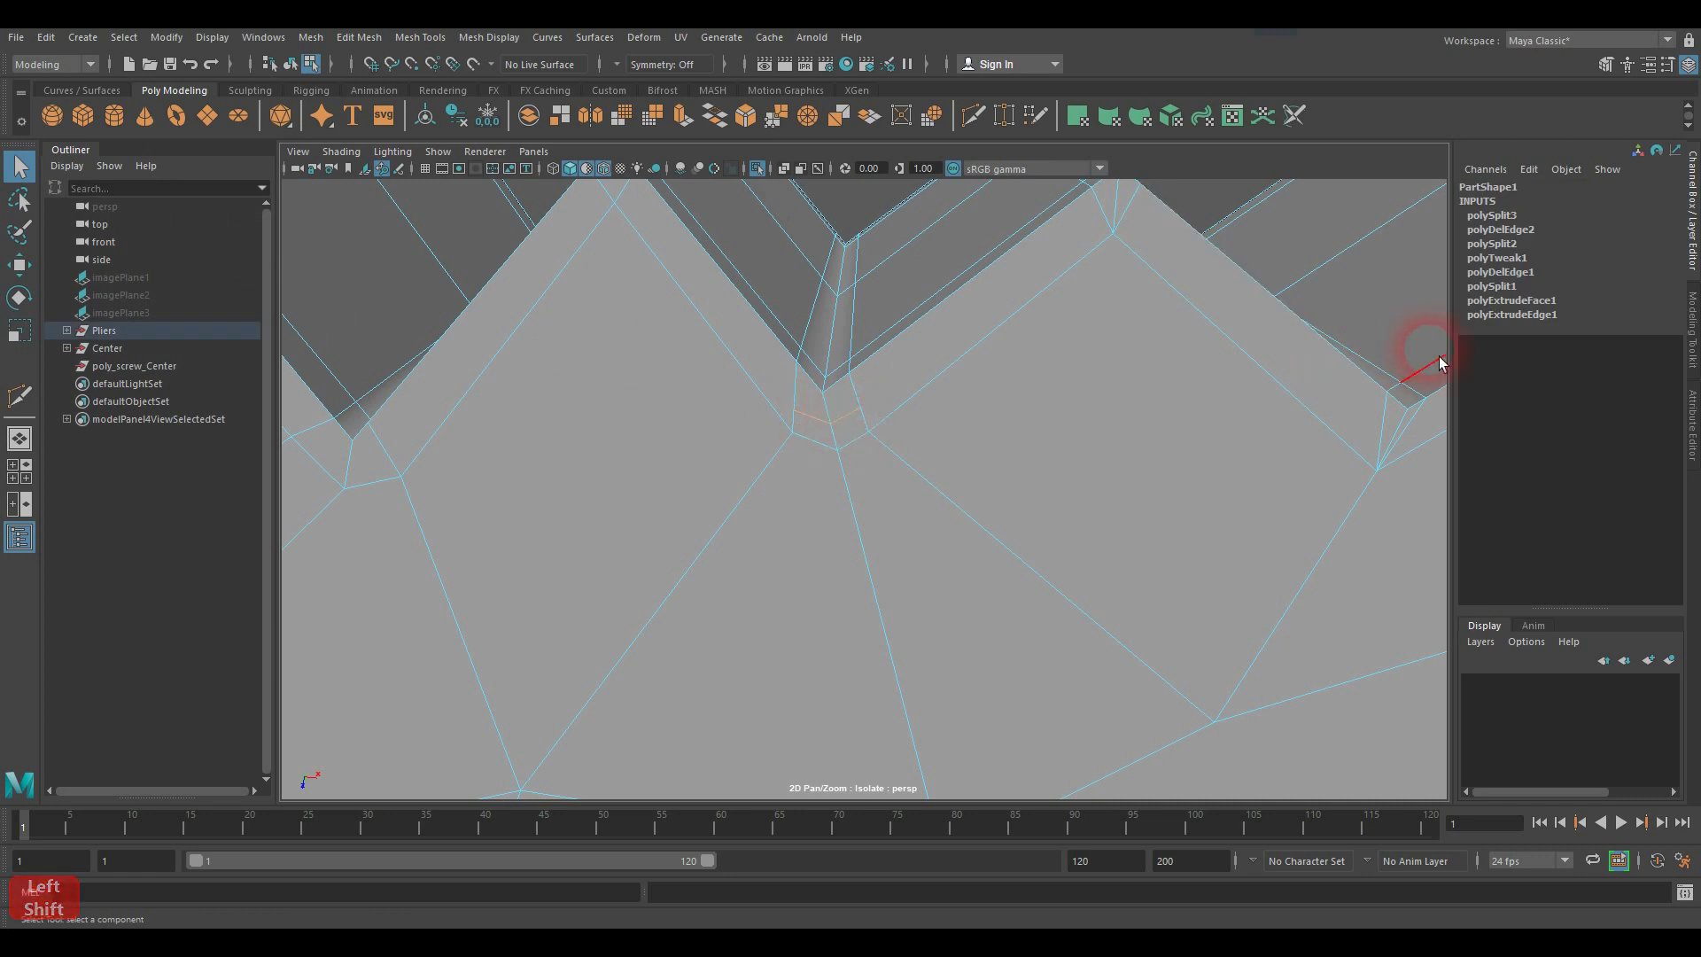
key("Delete")
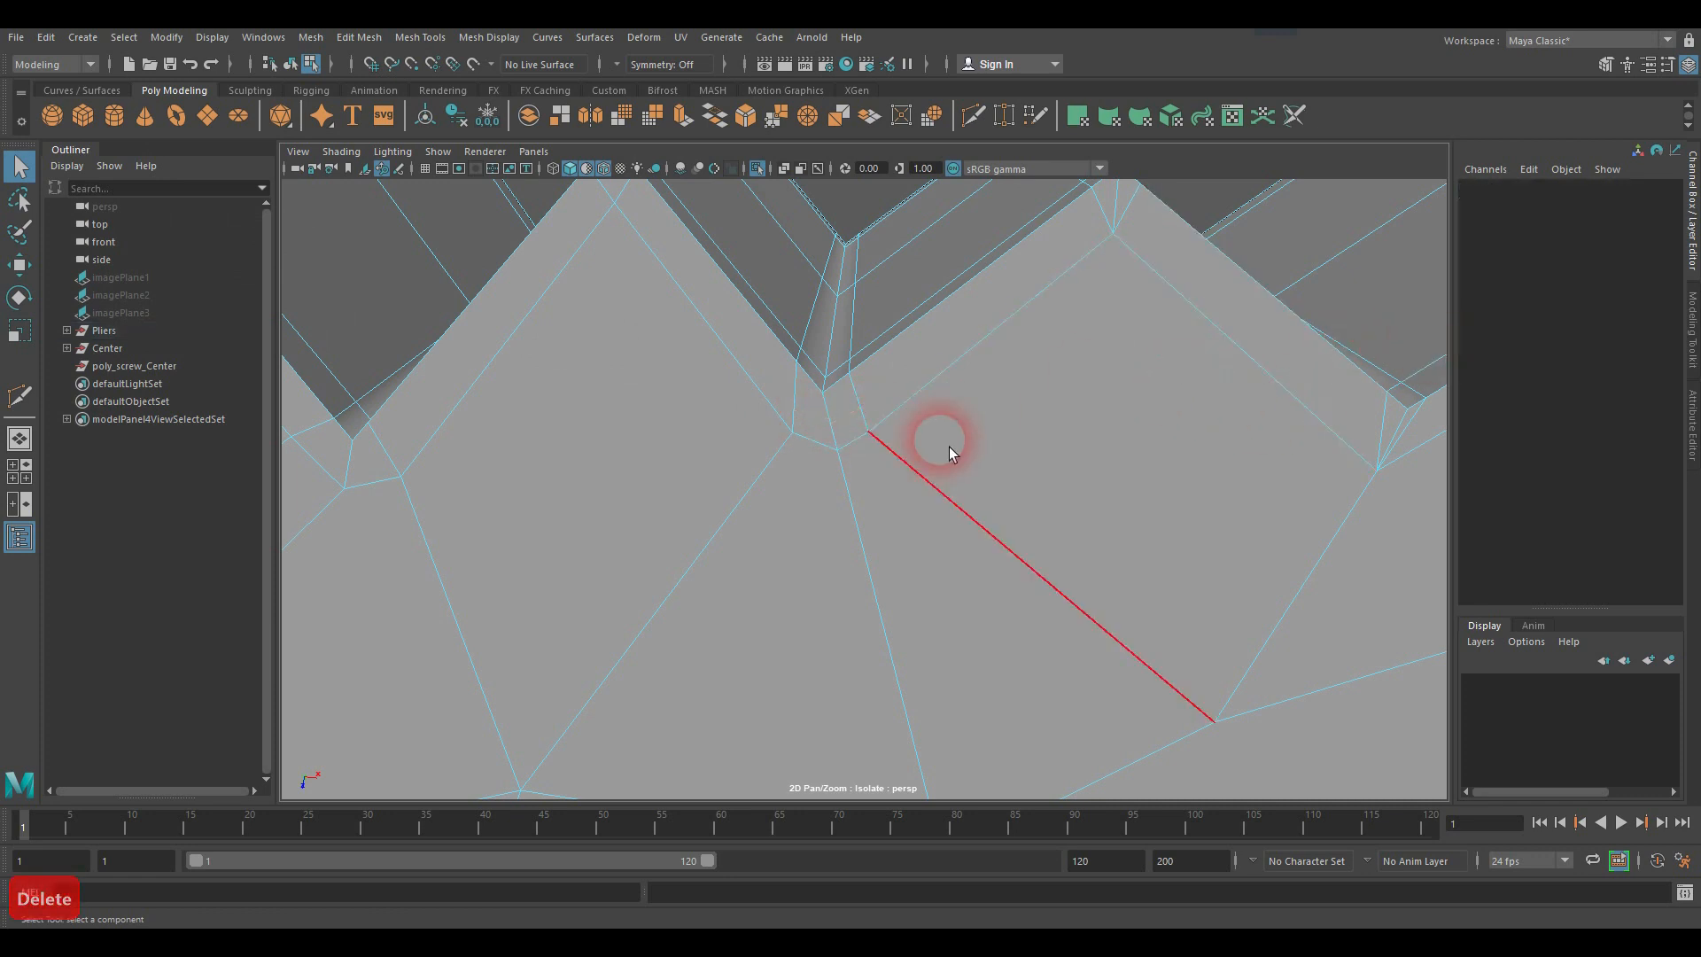
right_click_drag(869, 443, 780, 451)
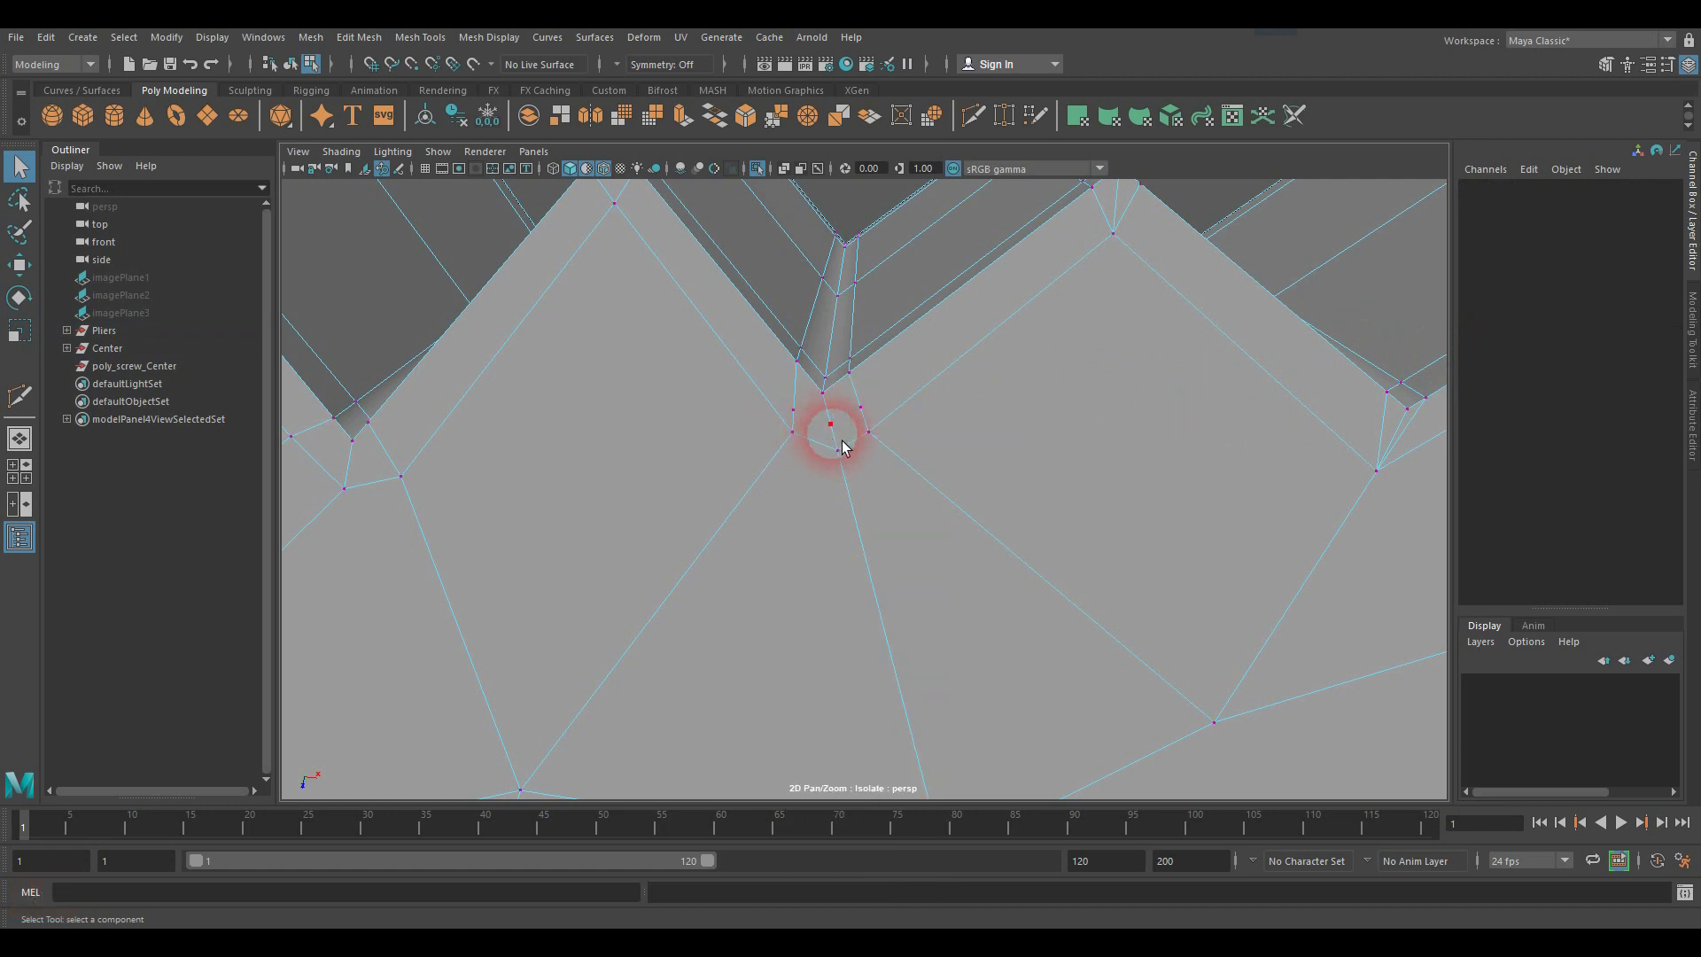
scroll(855, 443, "up", 2)
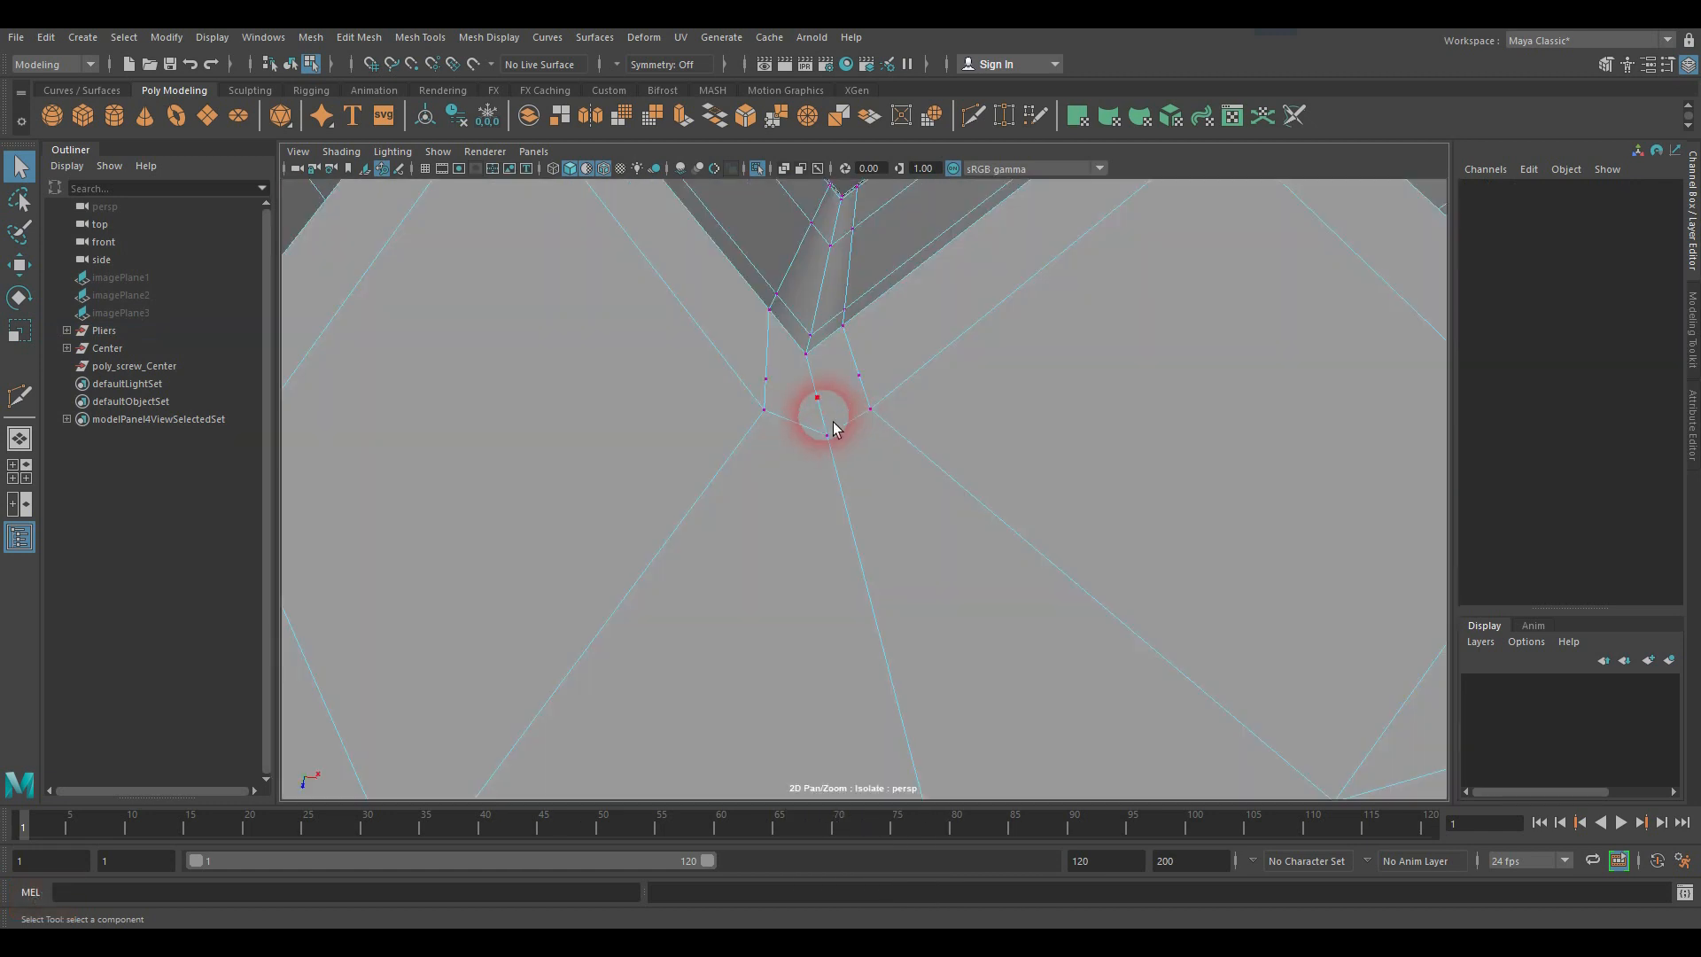
left_click(822, 400)
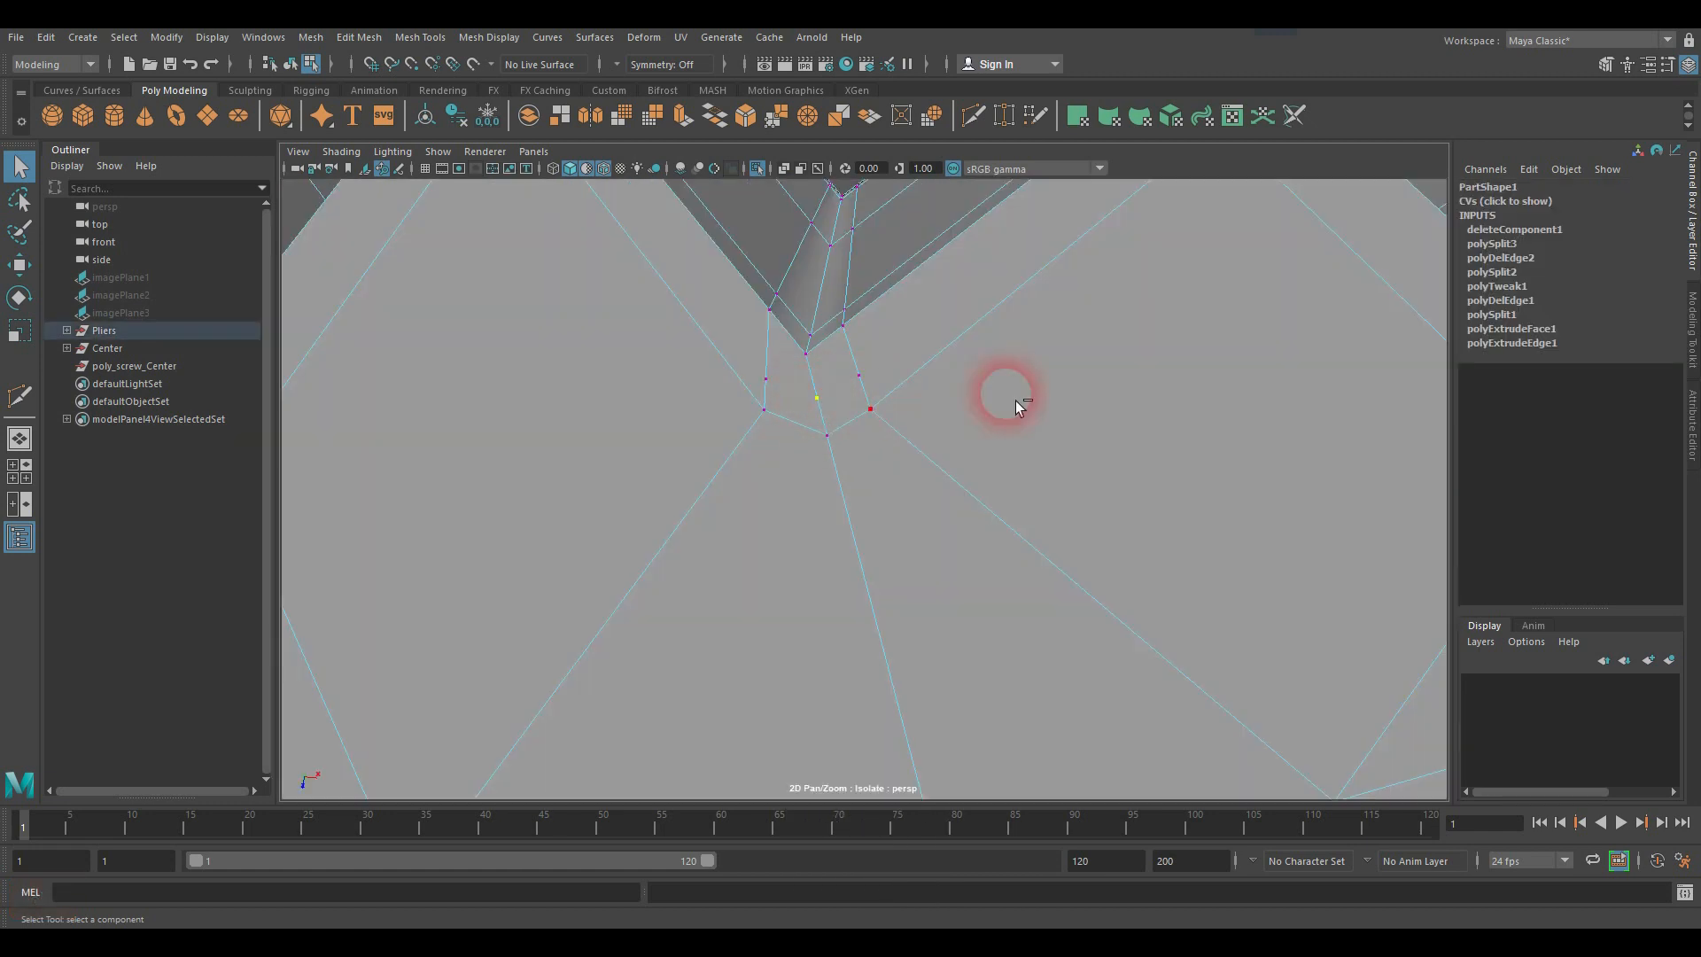
Step: Undo the edge-only deletion and delete the extra row's edges together with their vertices
key("z")
key("z")
key("z")
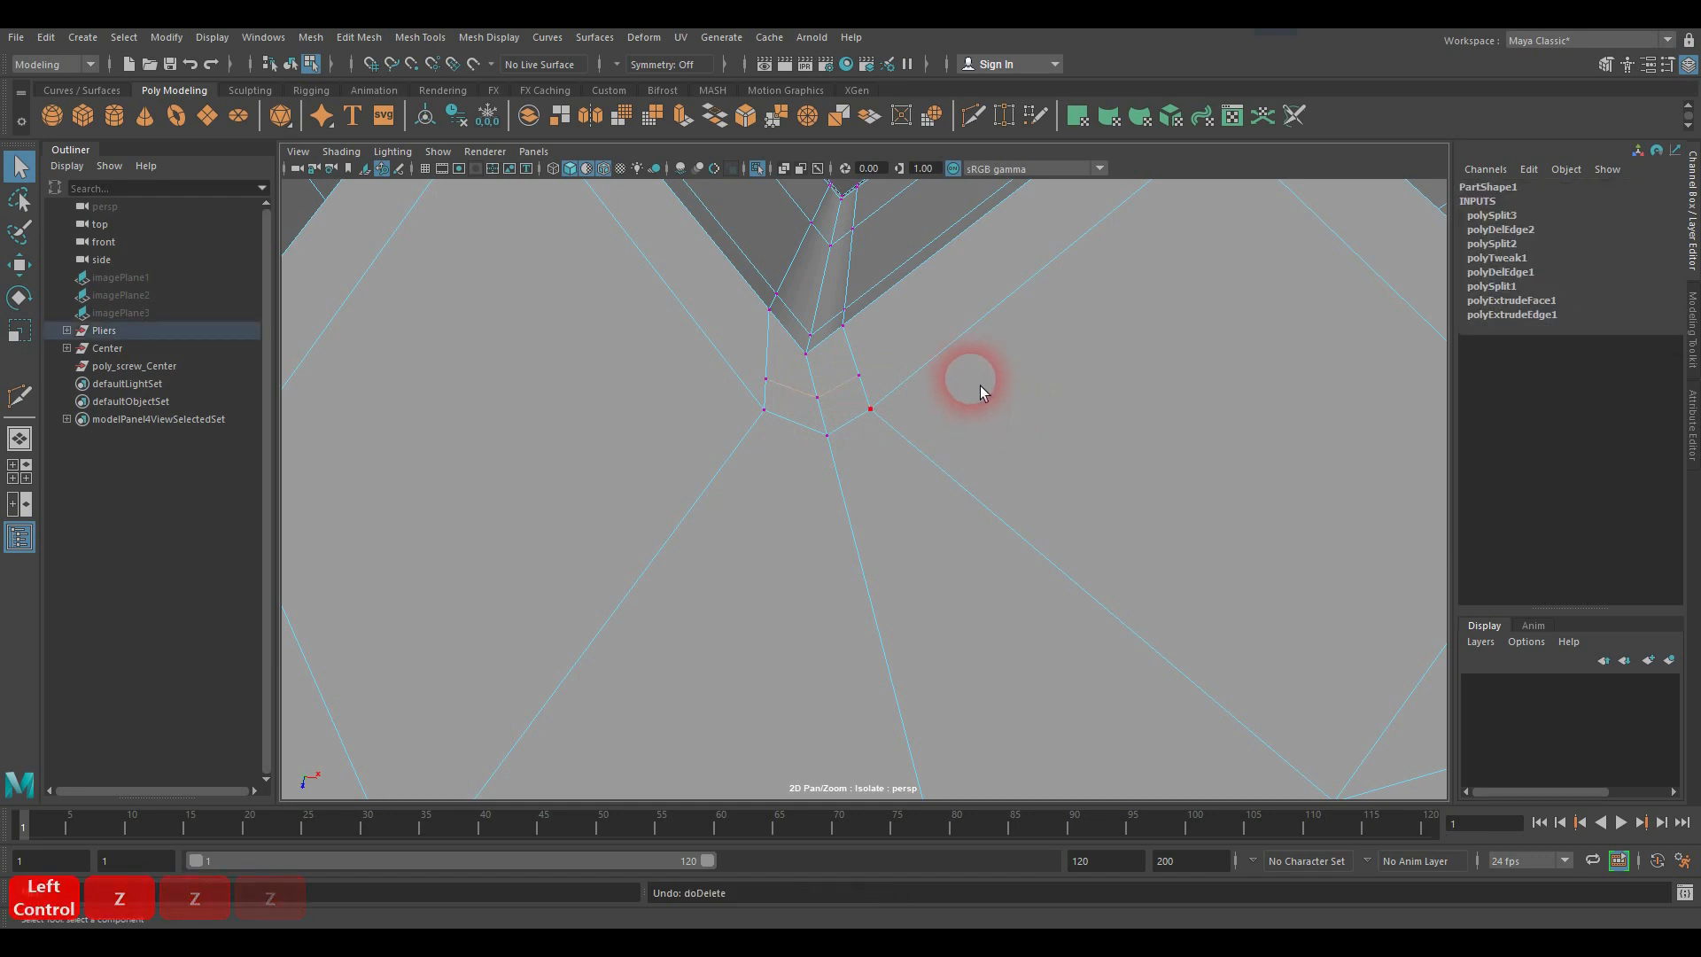
key("ctrl+Delete")
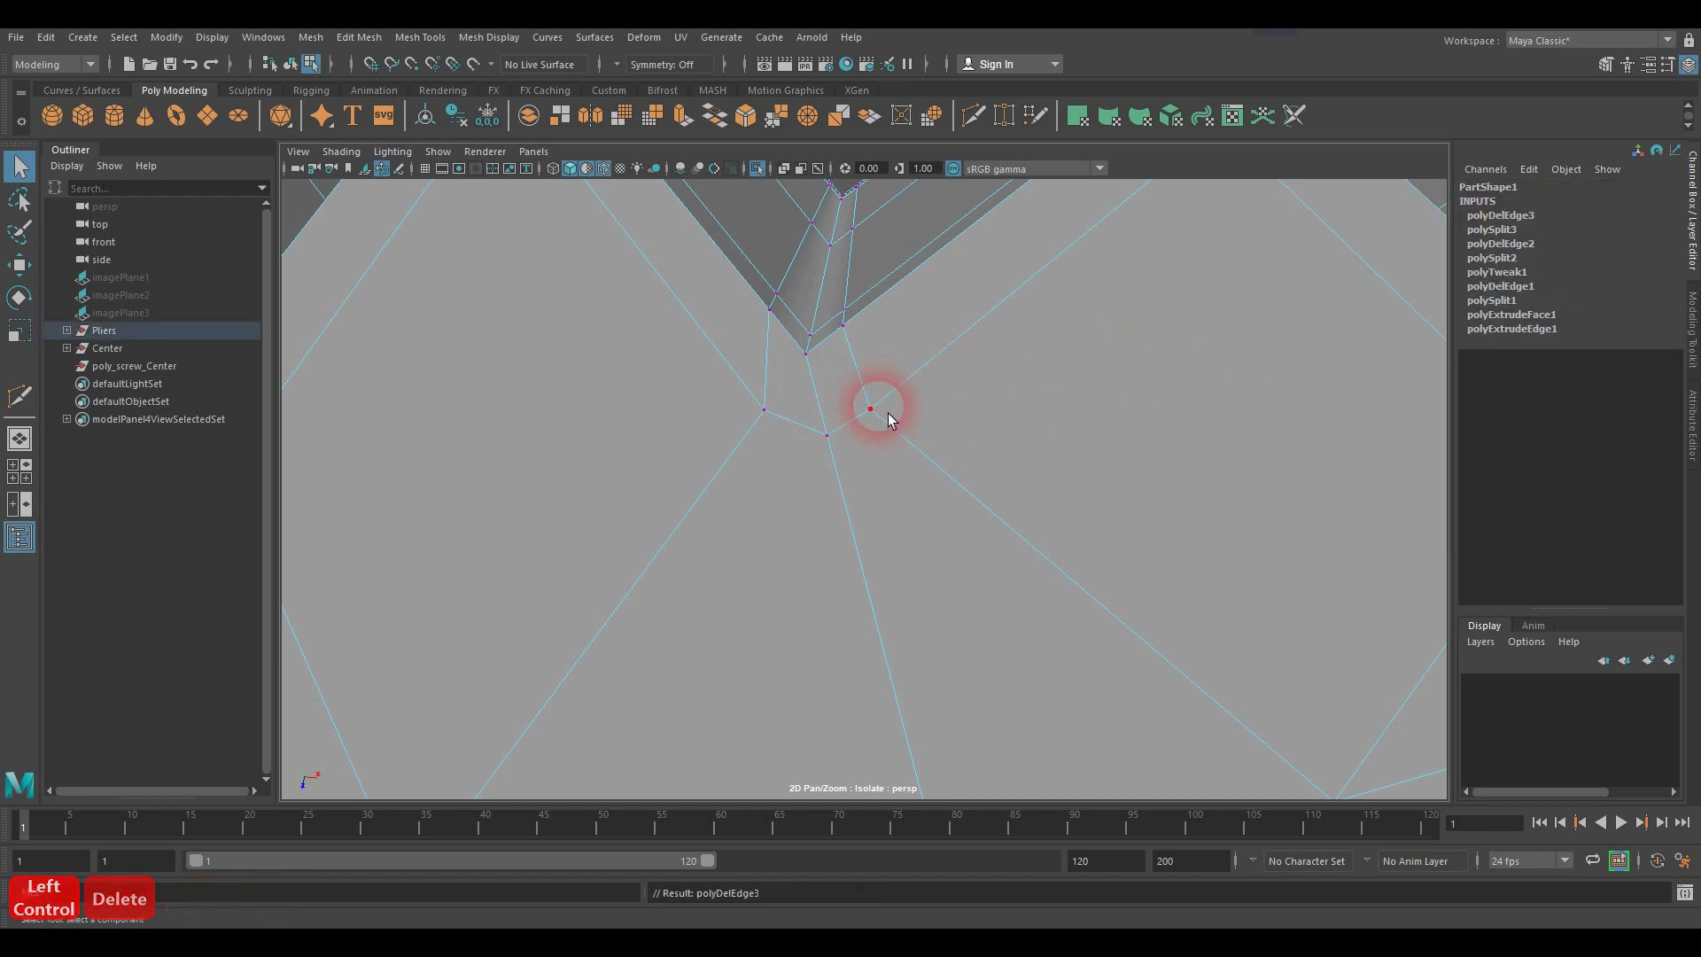
Step: Run Cleanup on Part1 in object mode, set to select matching polygons for faces with more than 4 sides
right_click_drag(817, 400, 904, 375)
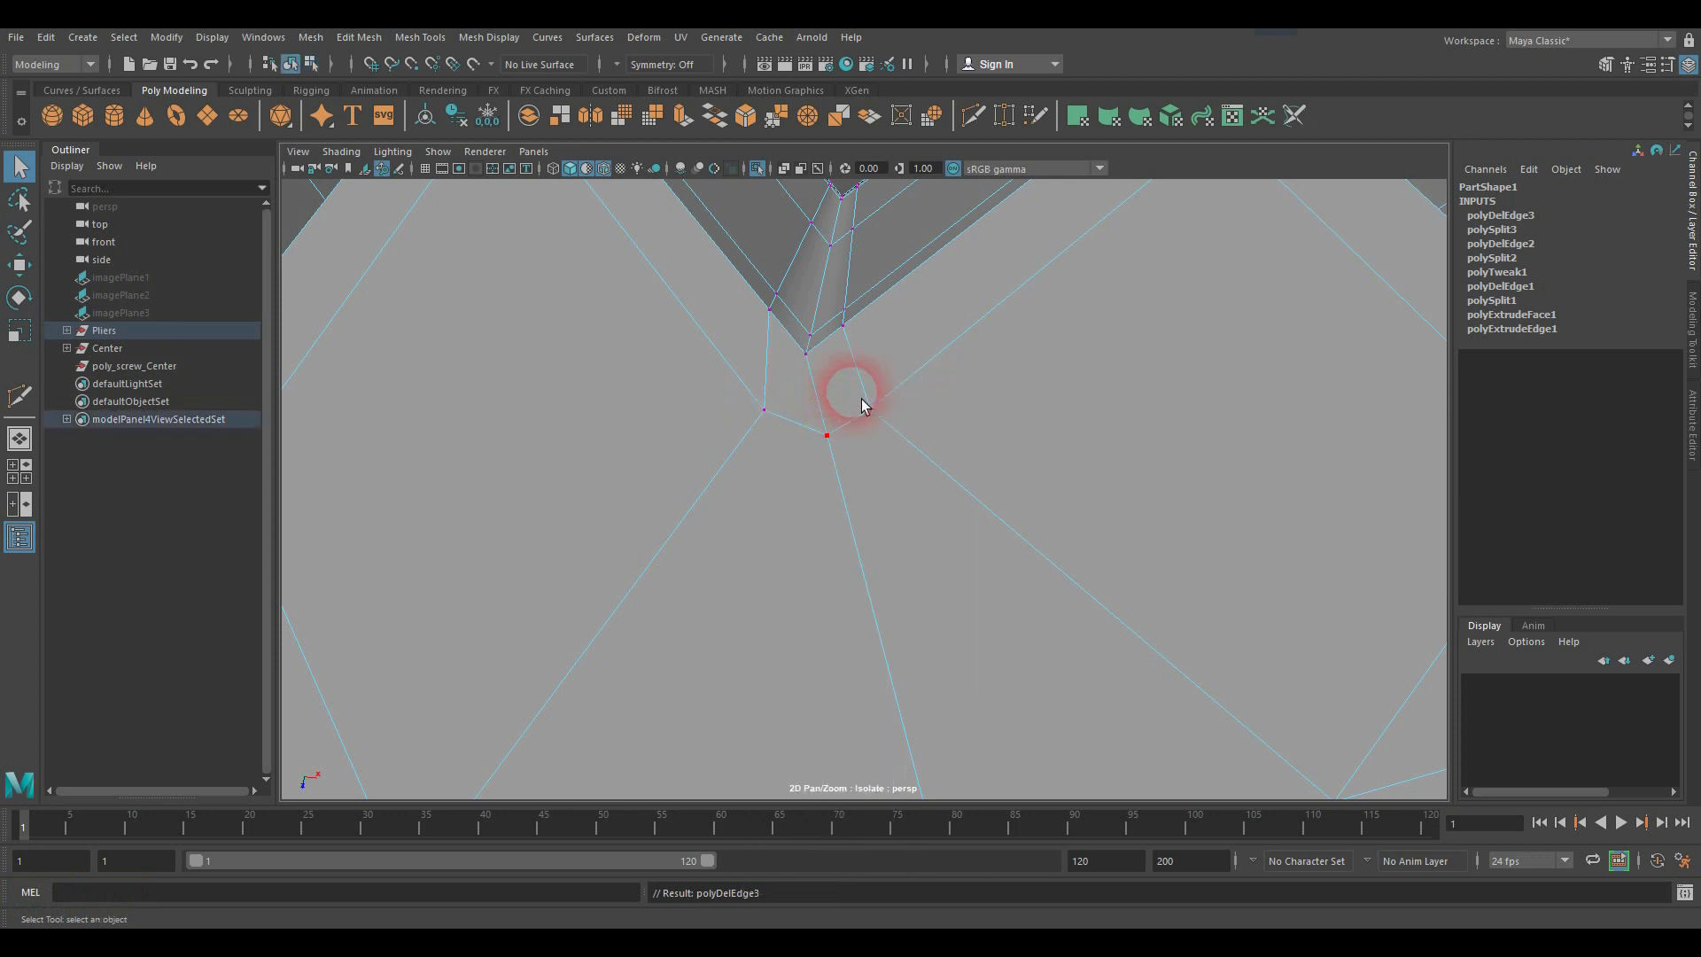
scroll(868, 351, "down", 5)
middle_click_drag(912, 441, 828, 387, "alt")
right_click_drag(827, 387, 895, 392, "alt")
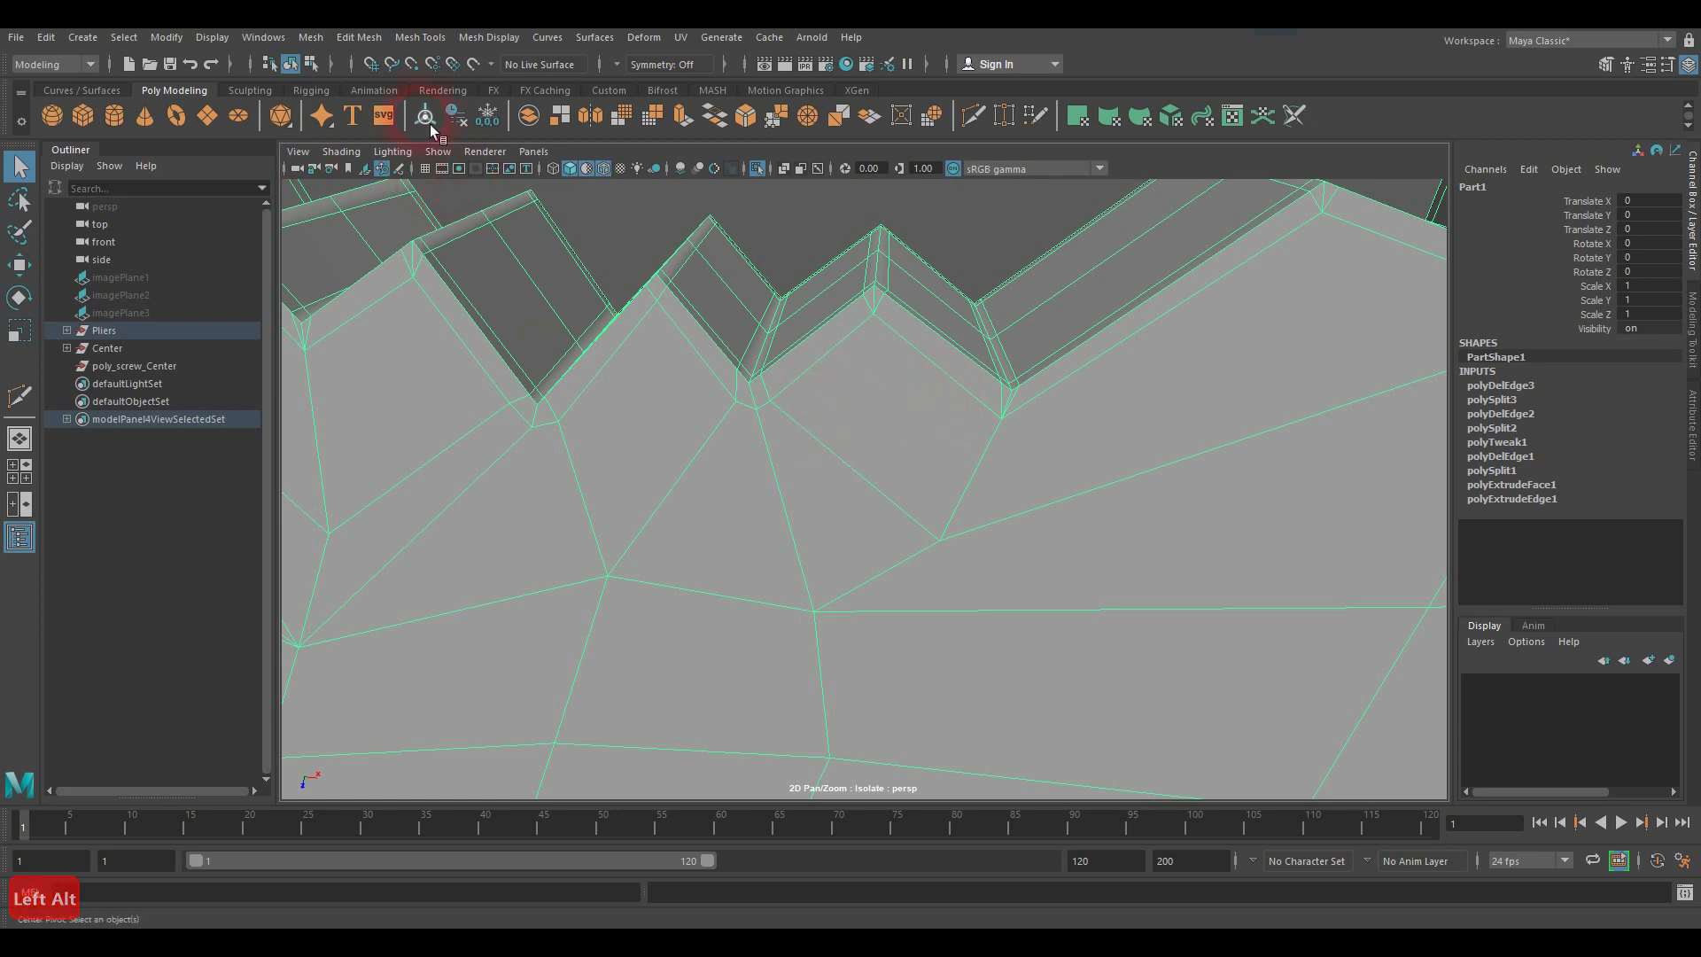
left_click(310, 37)
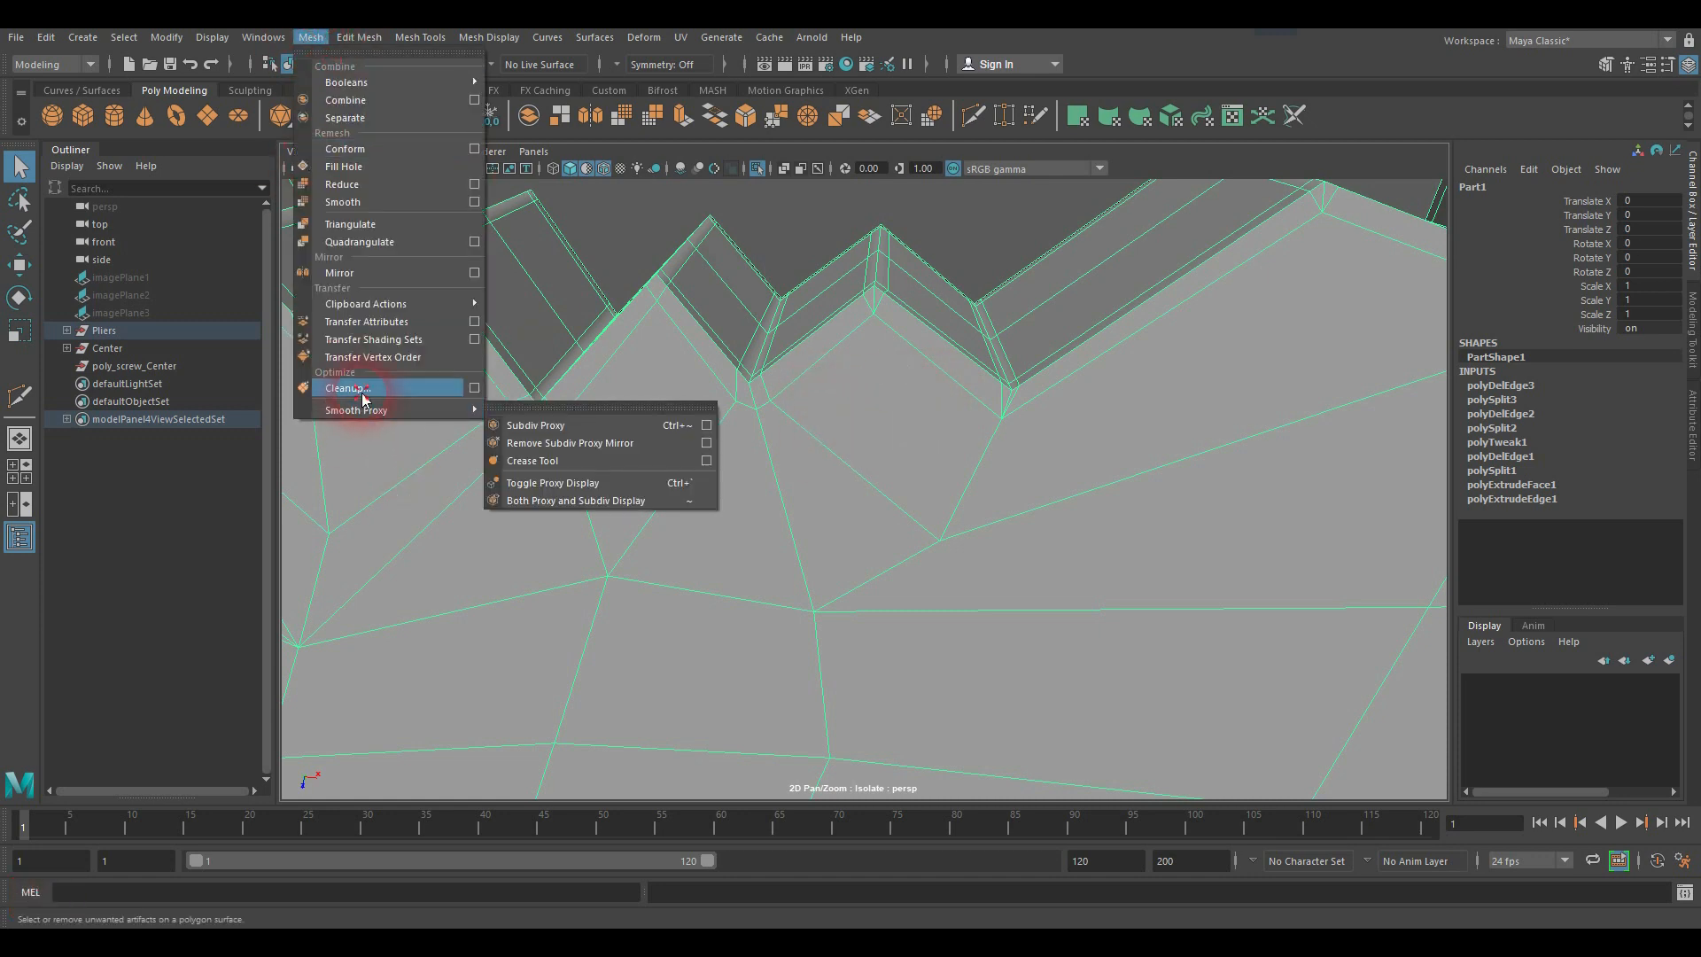
left_click(473, 387)
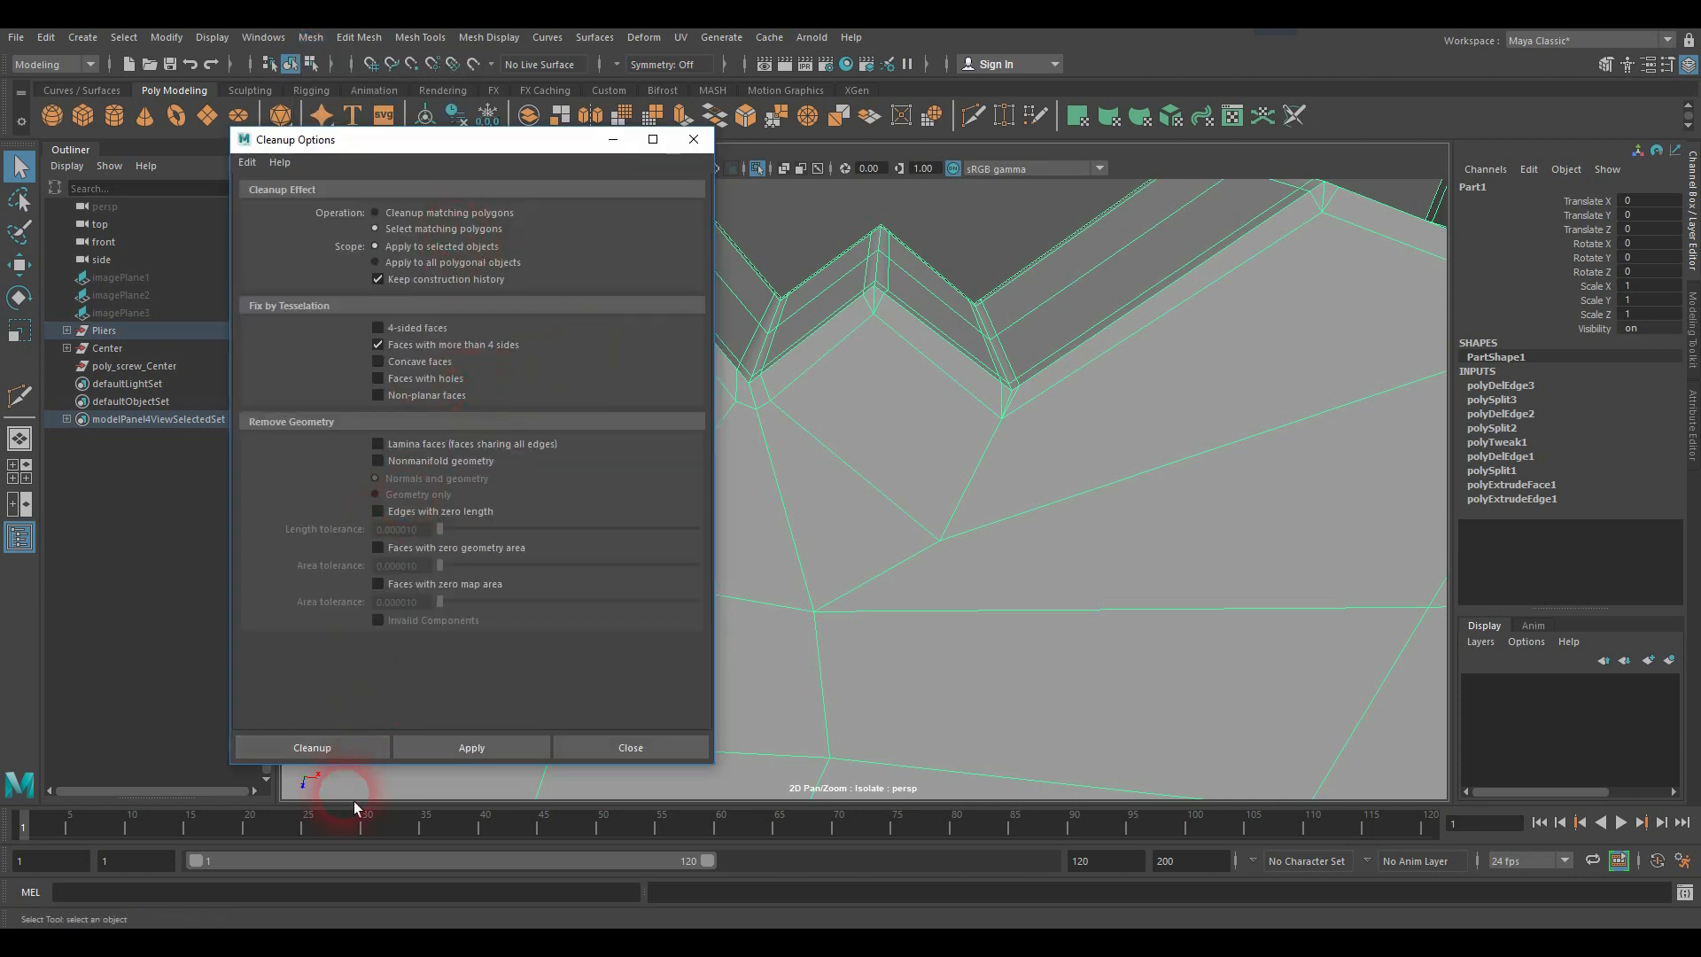
left_click(312, 747)
Step: Multi-Cut the highlighted face from the jaw's inner notch corner, across its short upper edge, to its lower right vertex
scroll(779, 506, "down", 3)
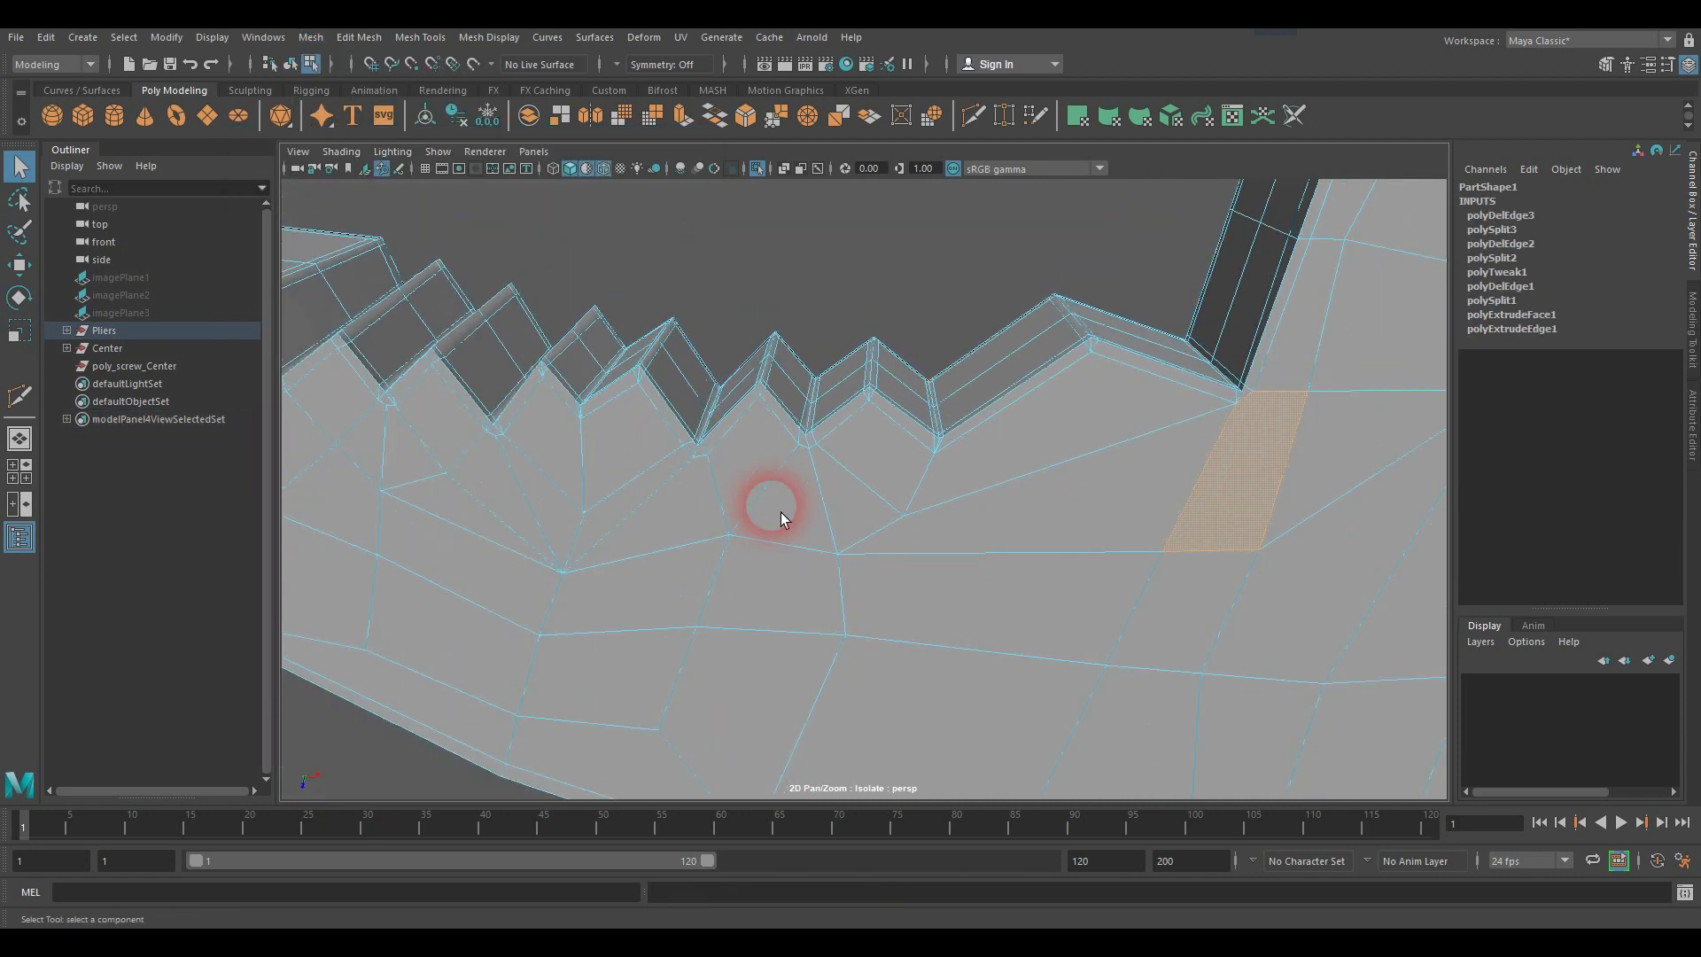
scroll(781, 519, "down", 2)
middle_click_drag(1209, 475, 835, 473, "alt")
scroll(978, 496, "up", 5)
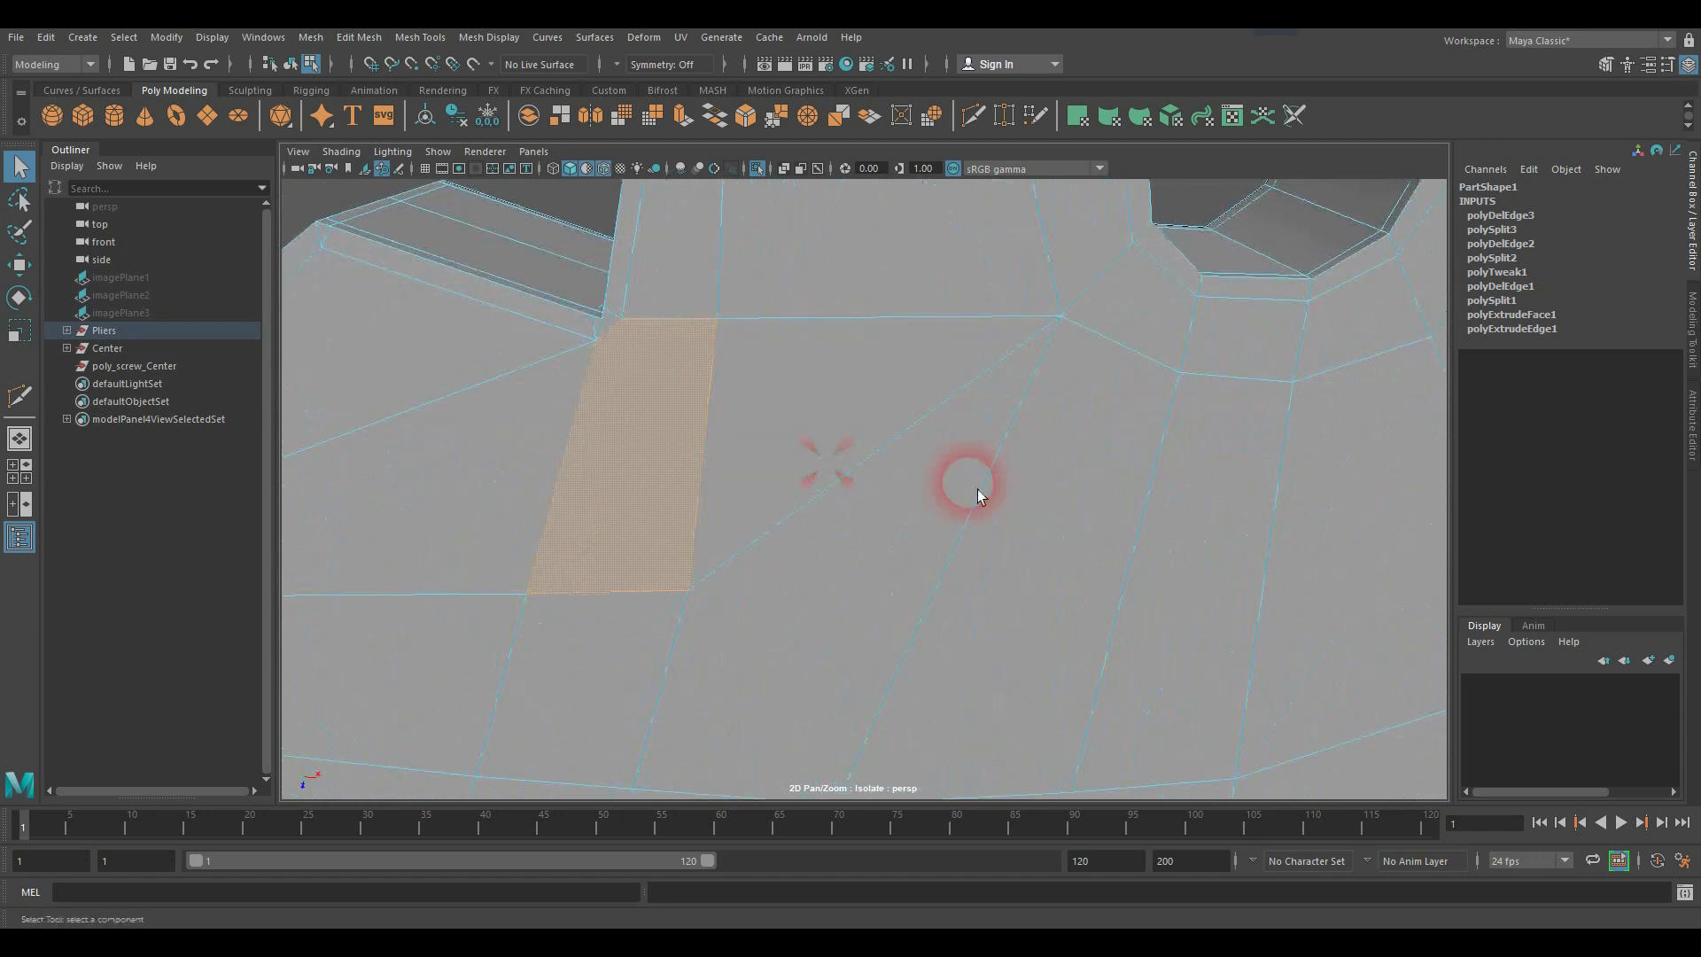
left_click_drag(978, 495, 805, 550, "alt")
left_click(19, 396)
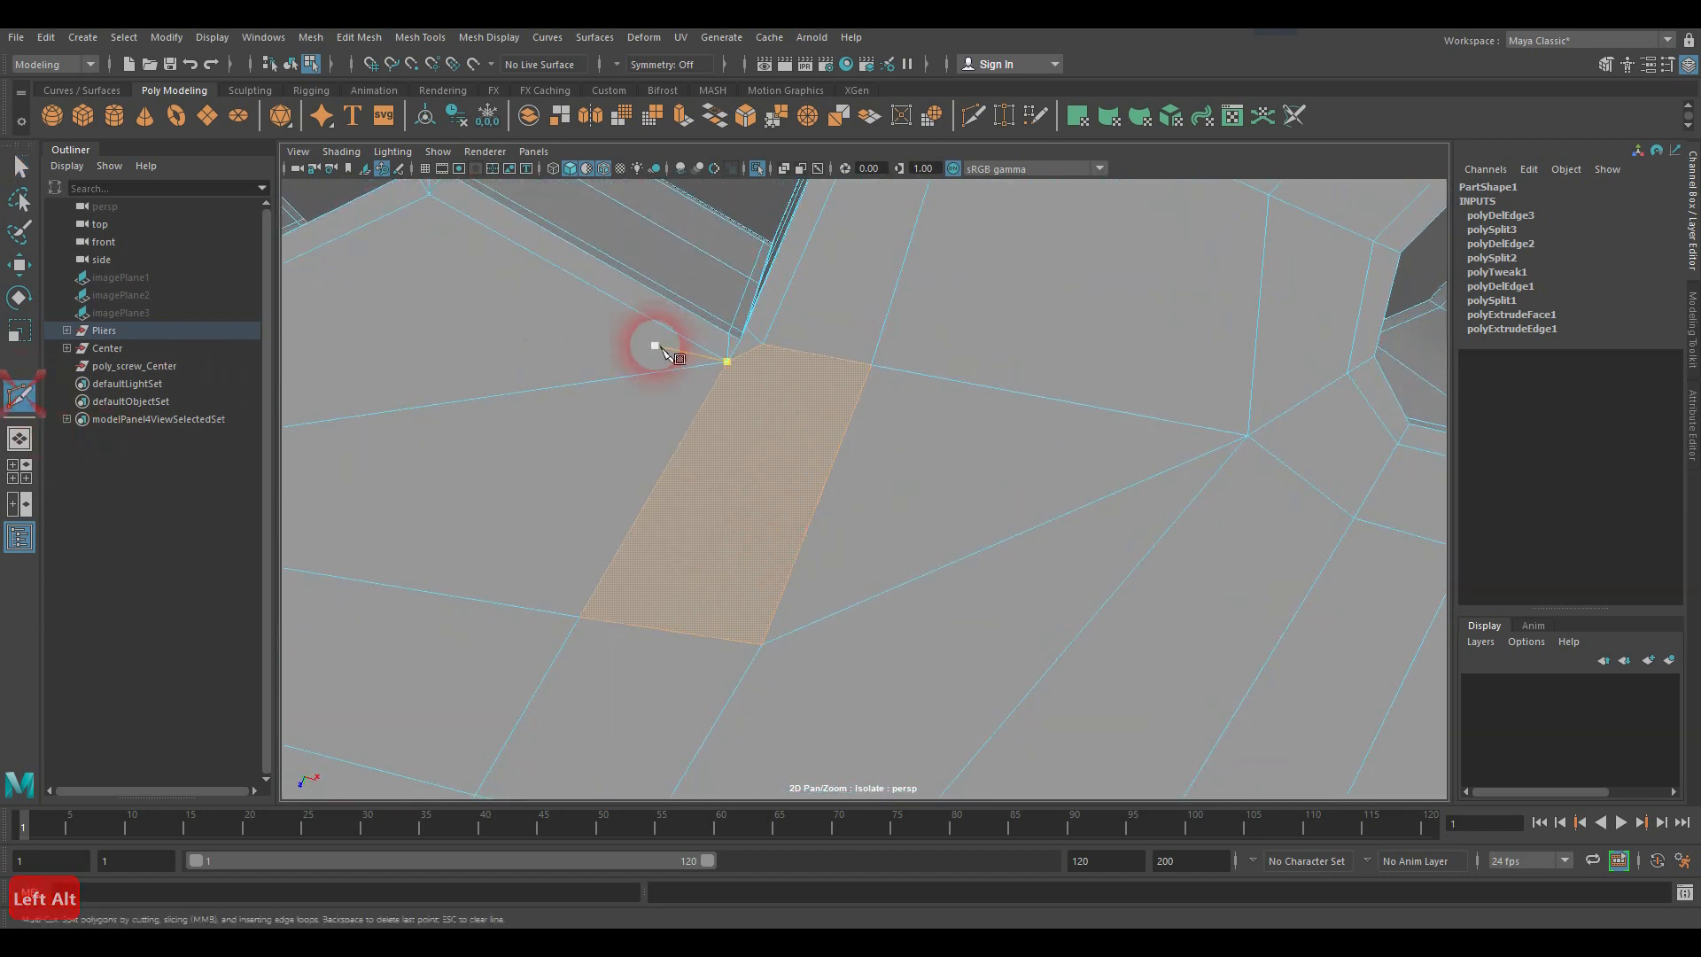
left_click(742, 353)
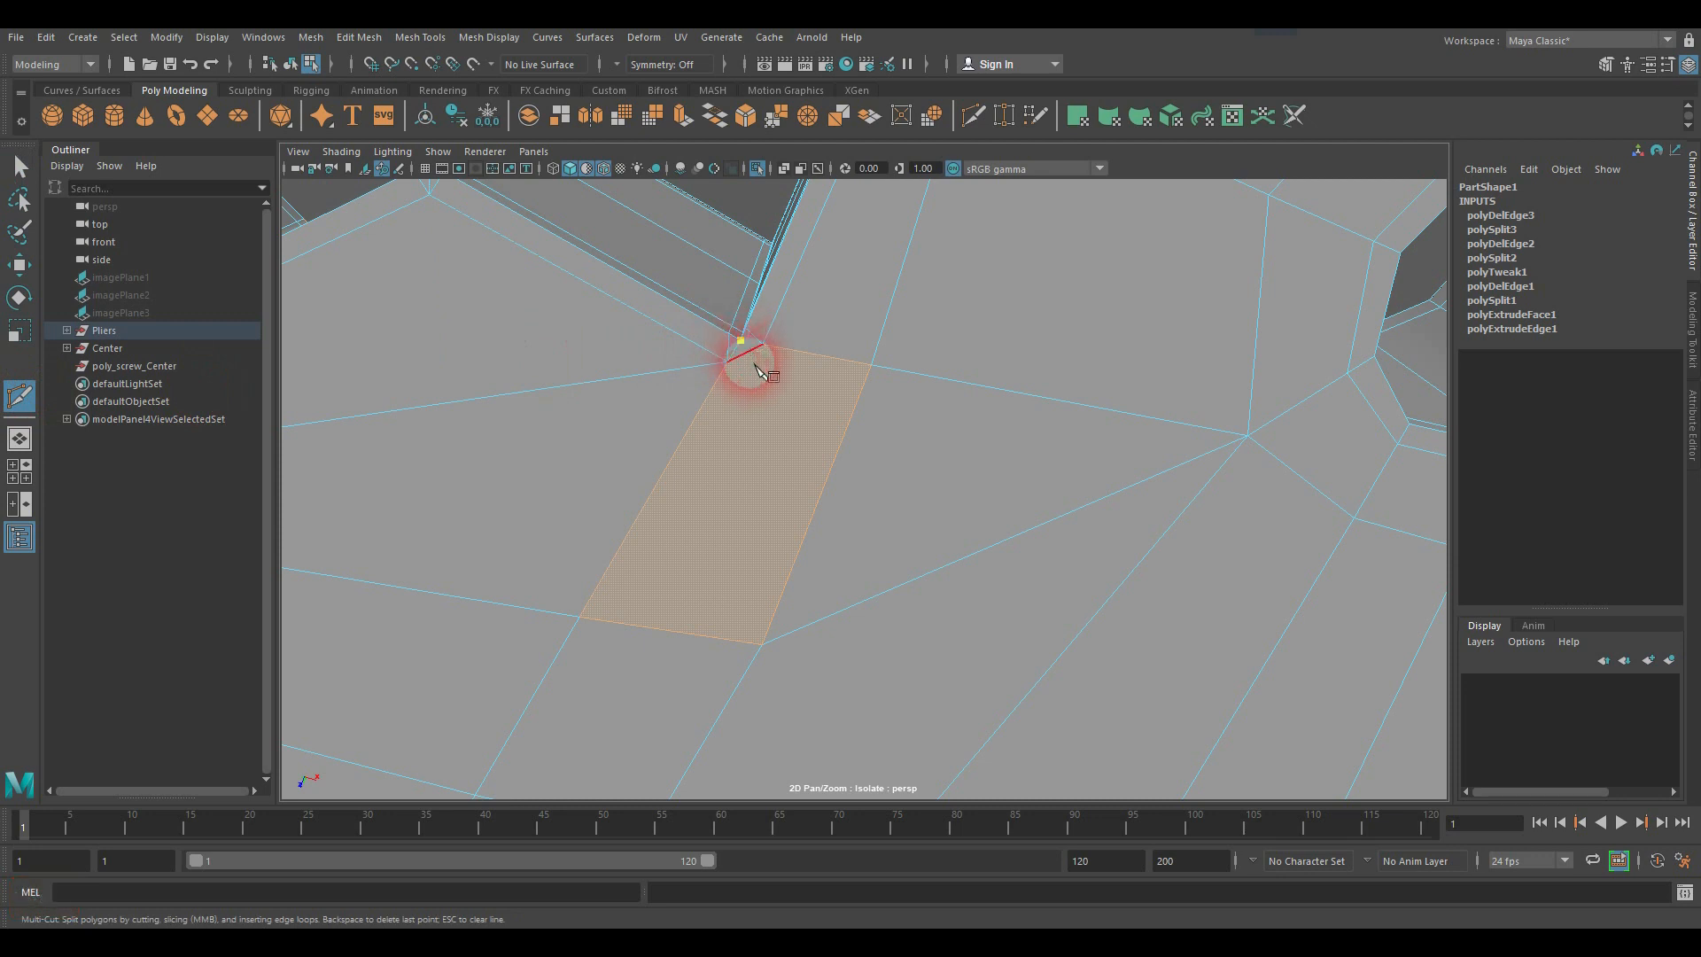
left_click(762, 645)
key("Return")
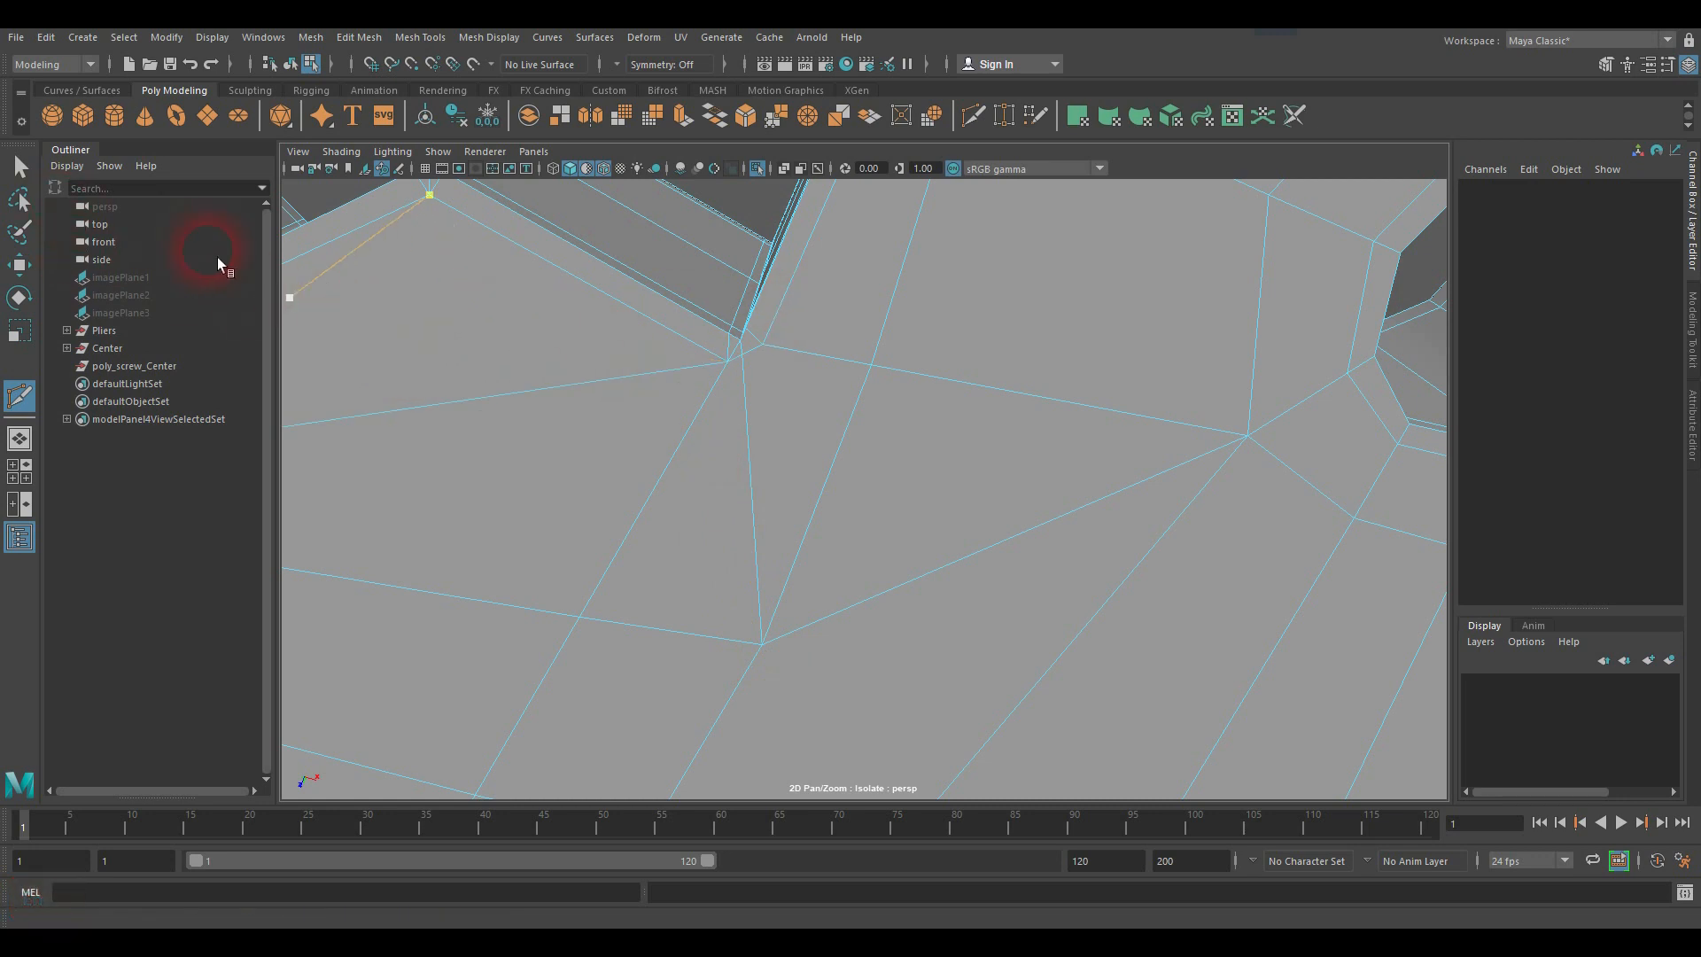
Step: Delete the short edge crossing the new cut just below the jaw's inner notch corner
left_click(21, 168)
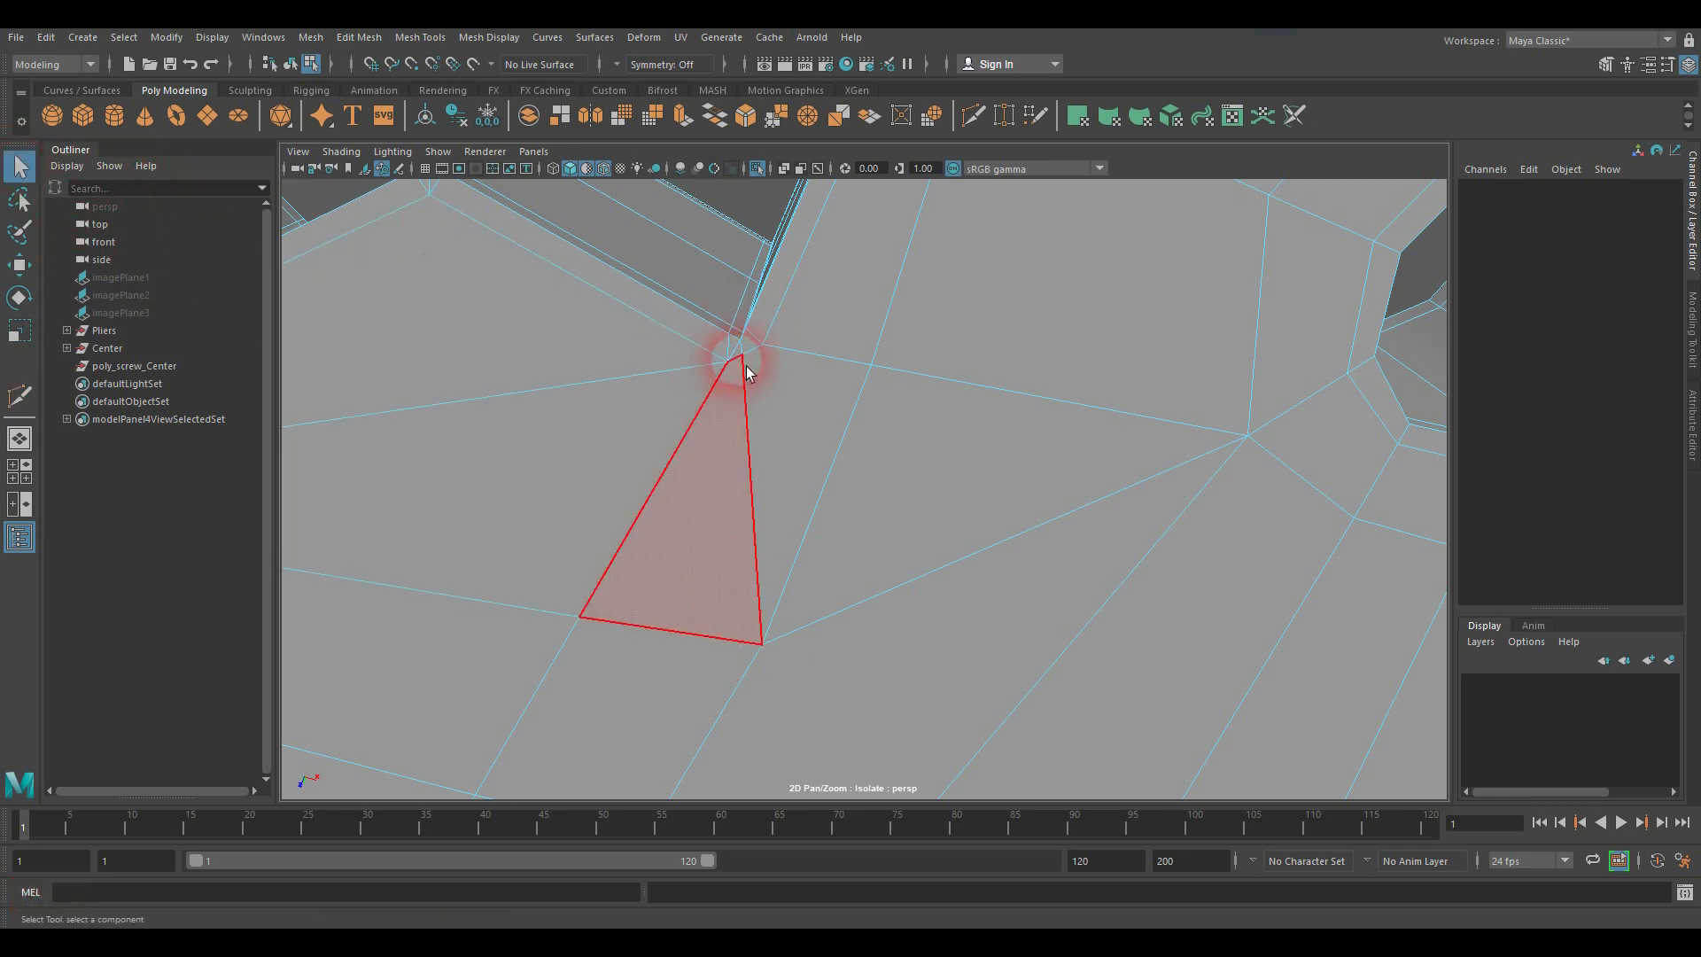
left_click(803, 376)
scroll(726, 363, "up", 3)
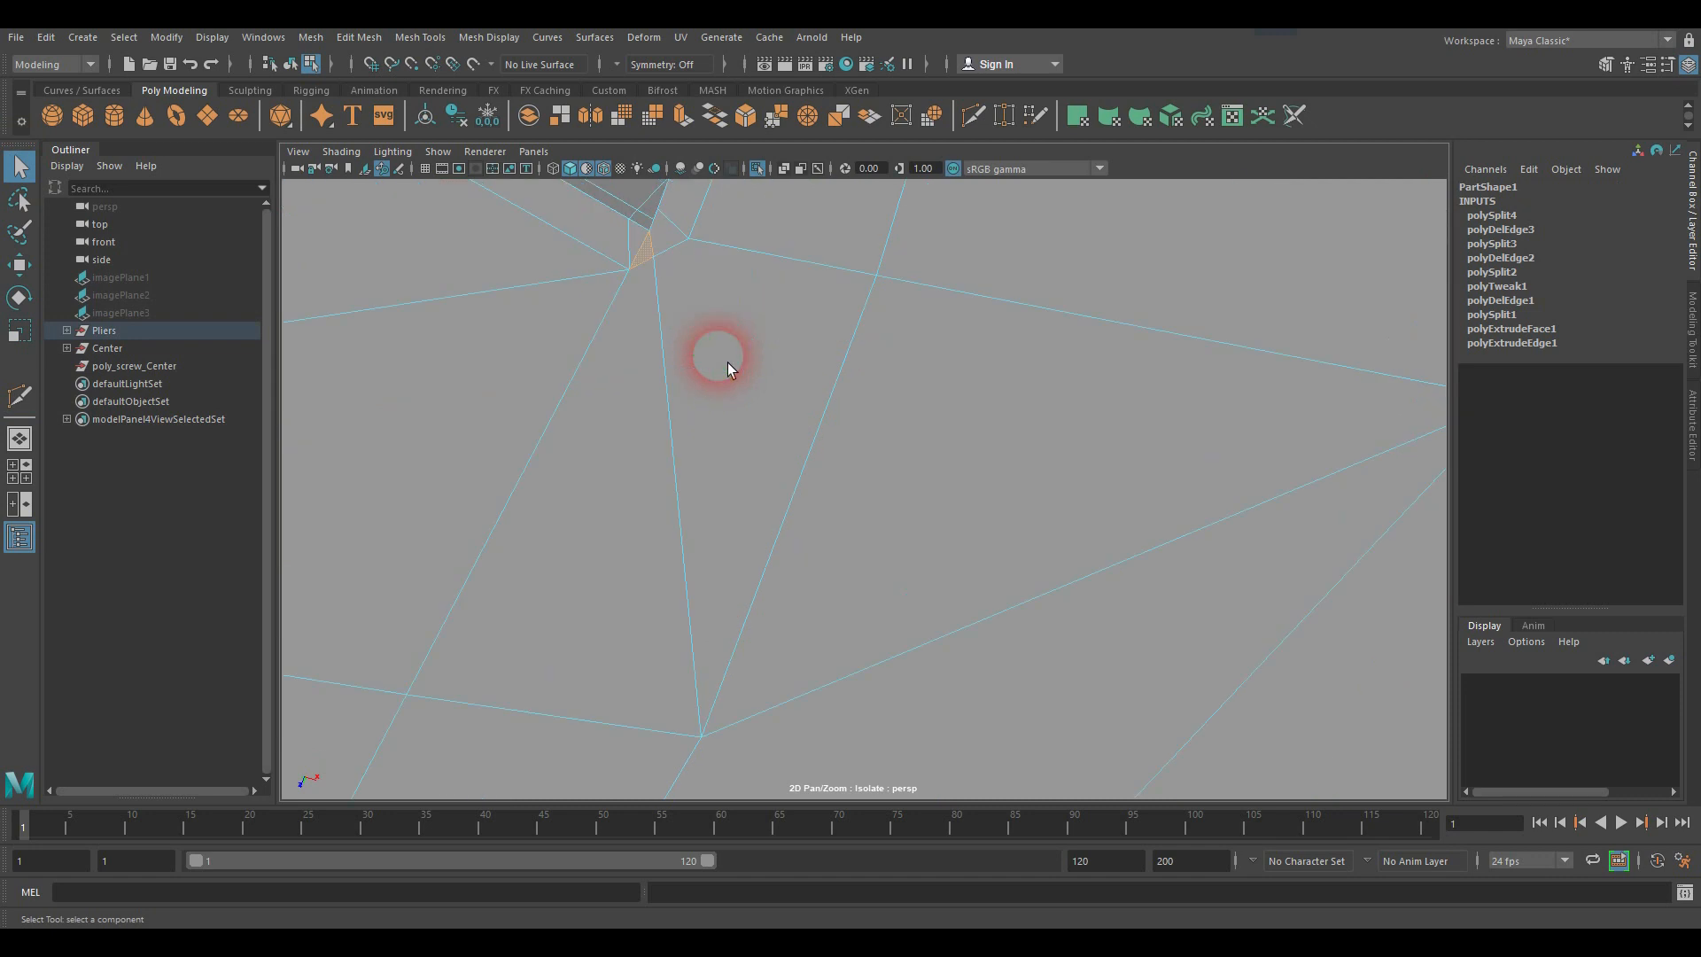
middle_click_drag(726, 363, 822, 498, "alt")
right_click_drag(822, 499, 721, 459)
left_click(804, 481)
key("Delete")
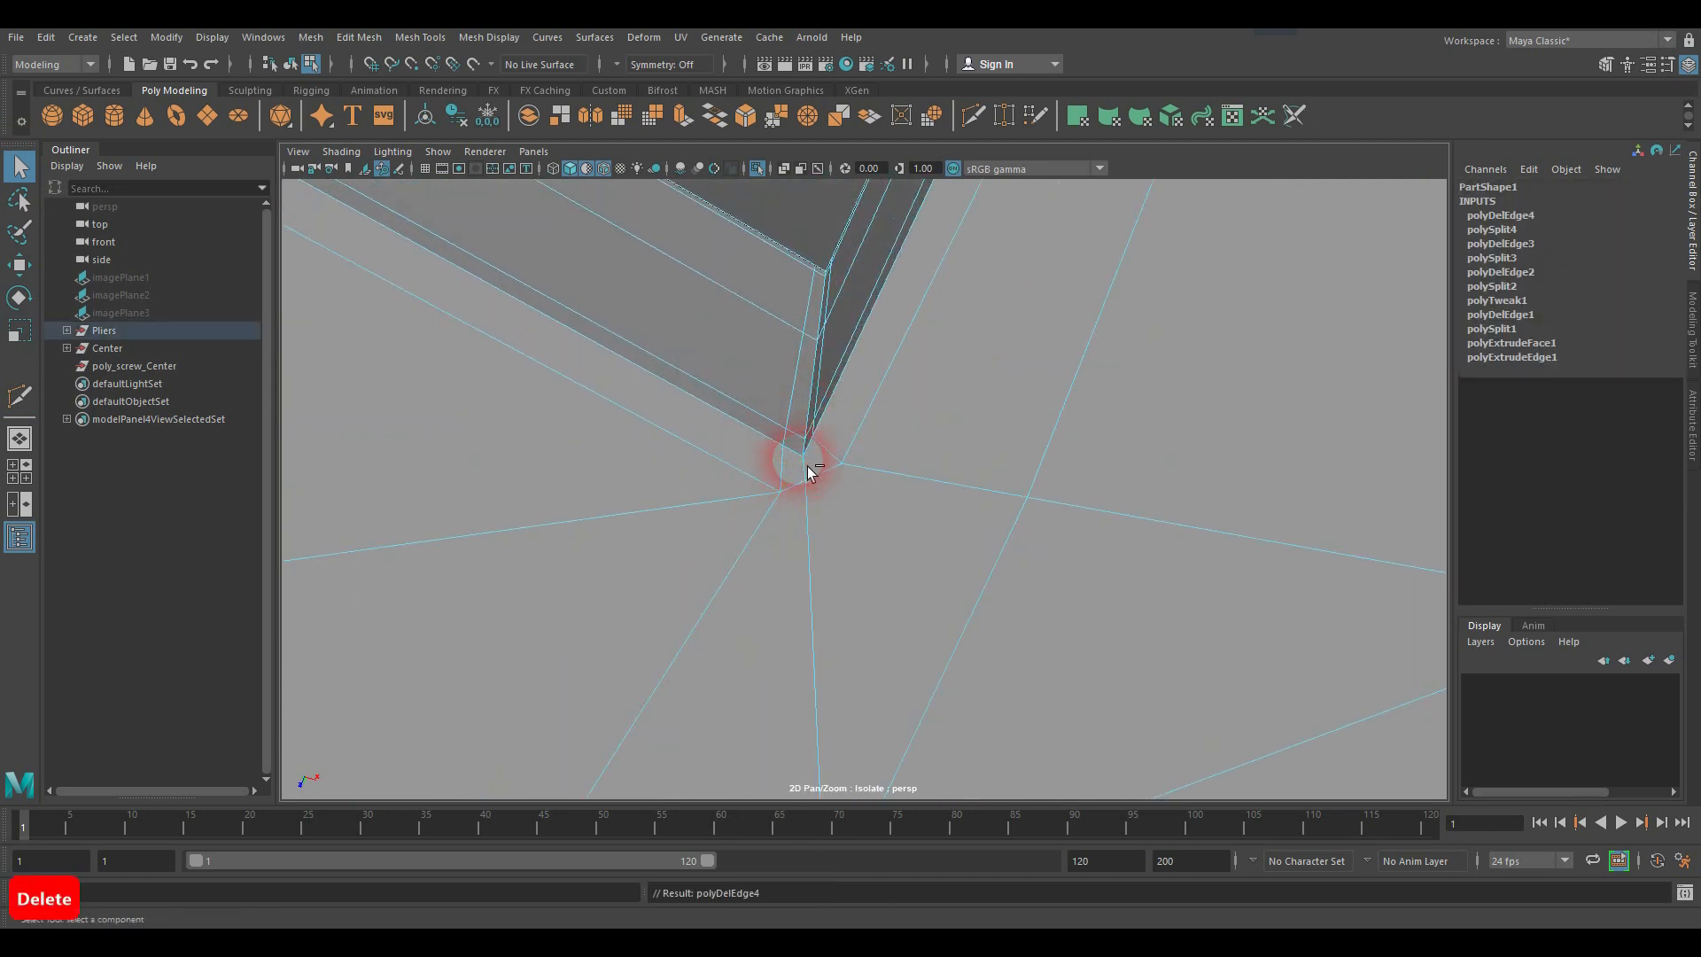
Step: Return Part1 to object mode and run Cleanup again to select its remaining faces with more than 4 sides
scroll(806, 464, "down", 5)
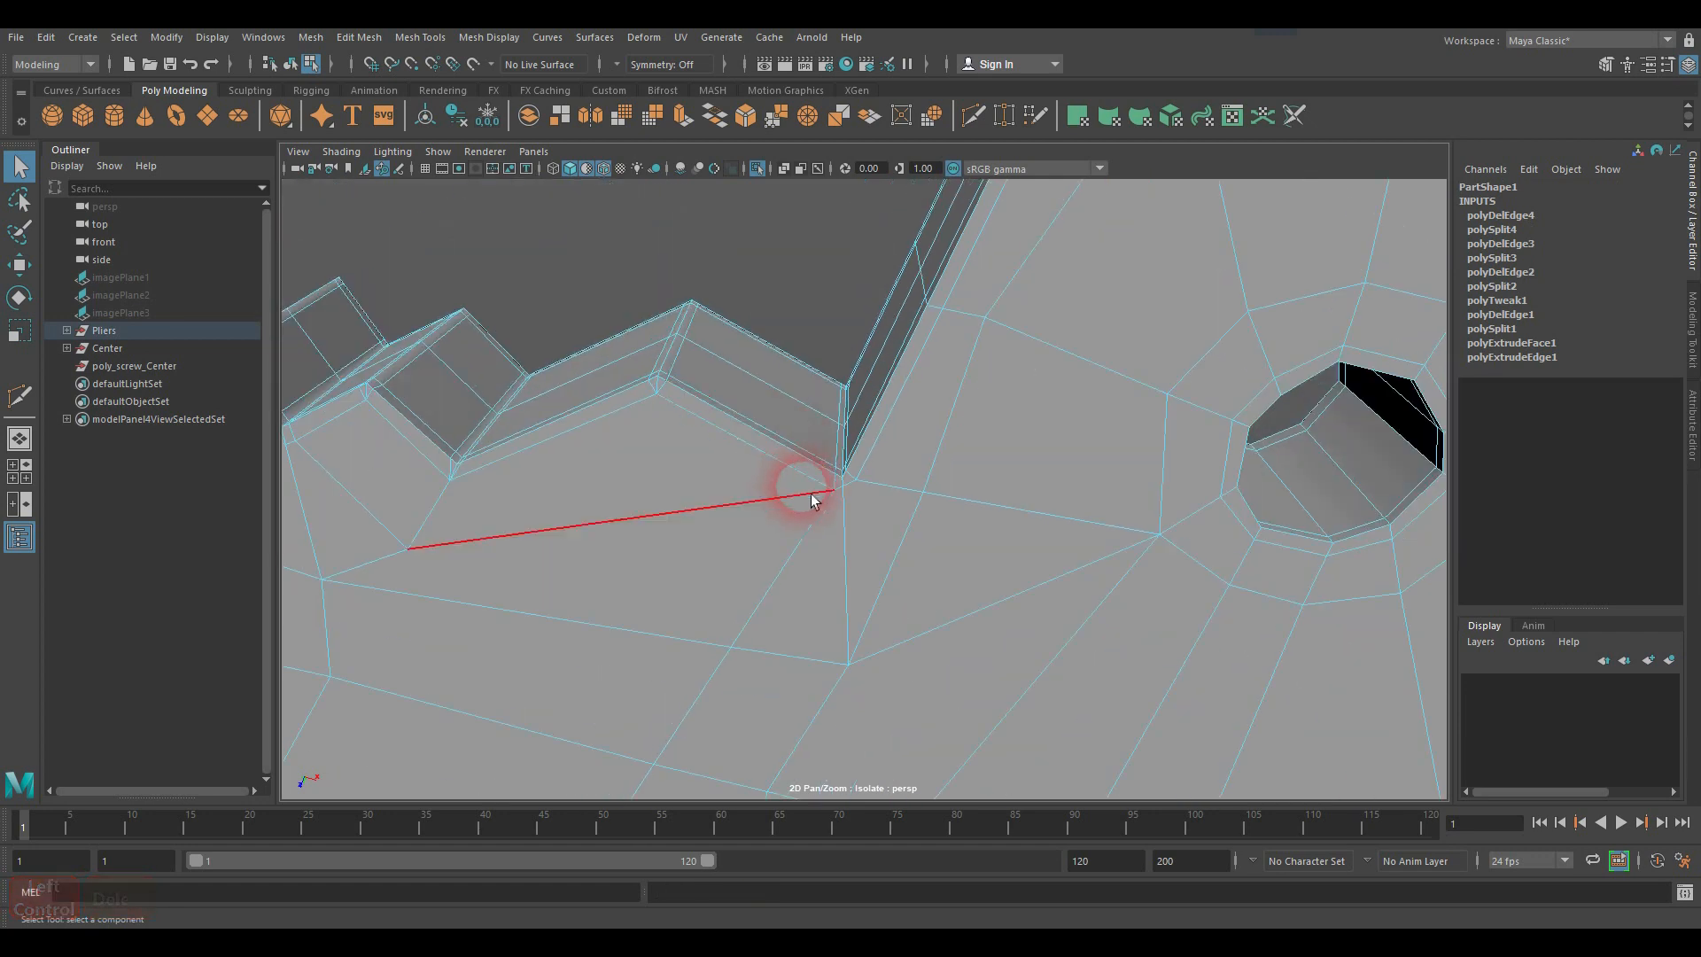
right_click_drag(806, 458, 892, 443)
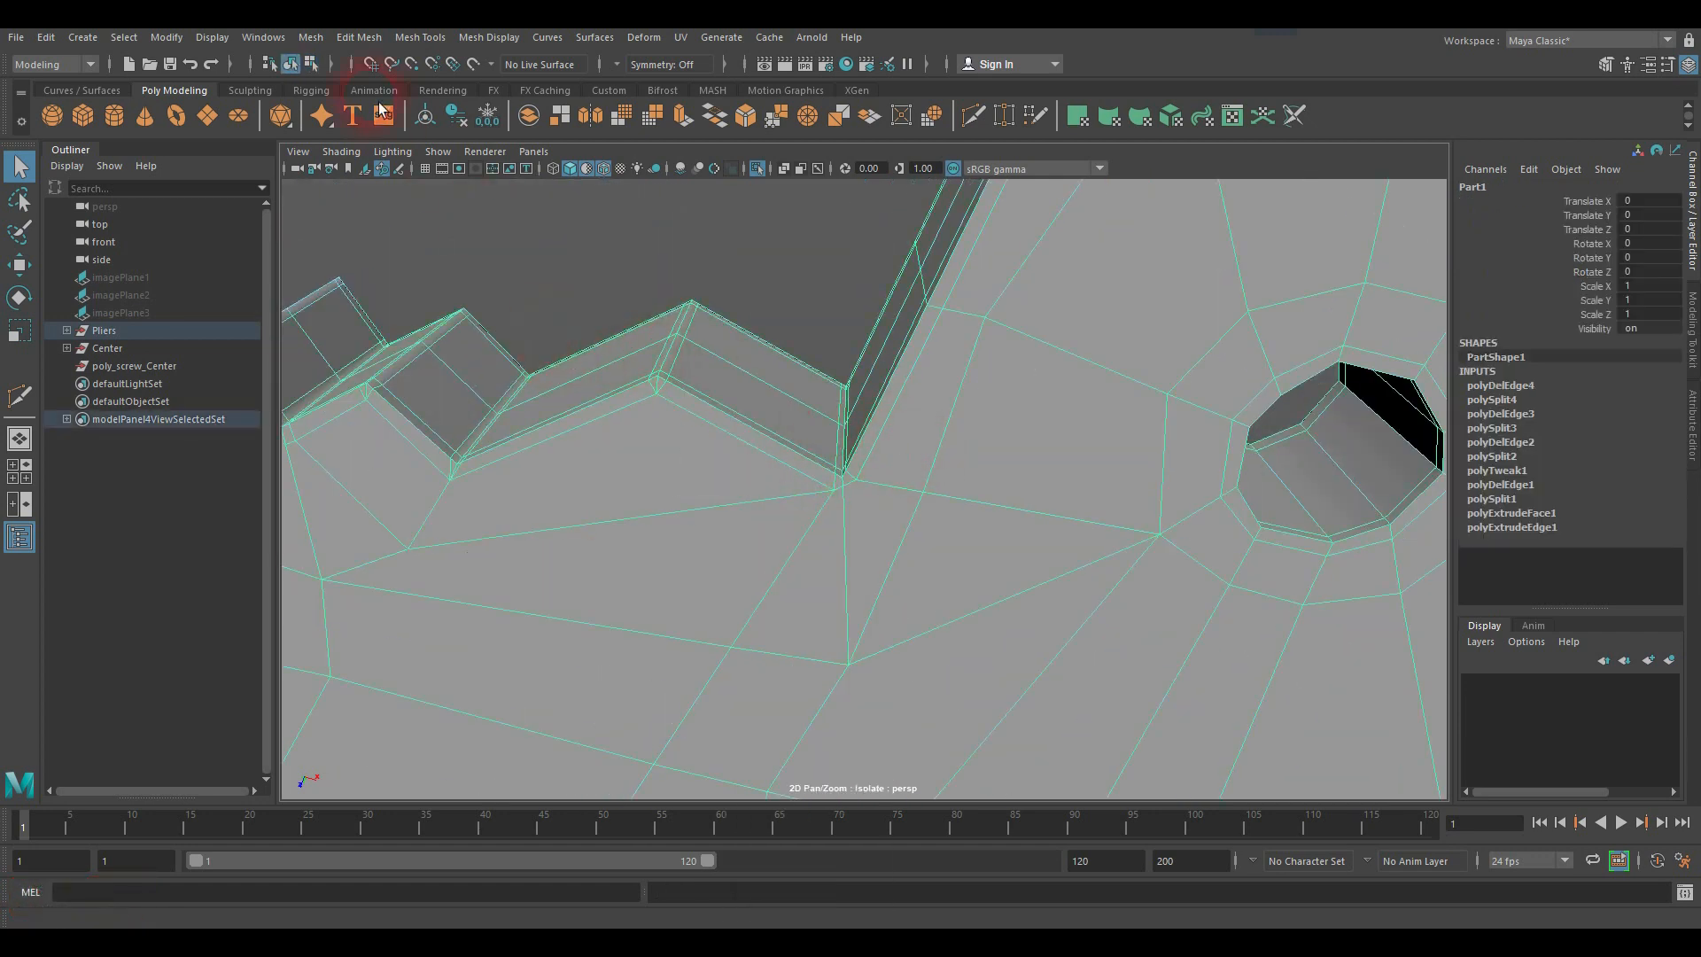
left_click(310, 36)
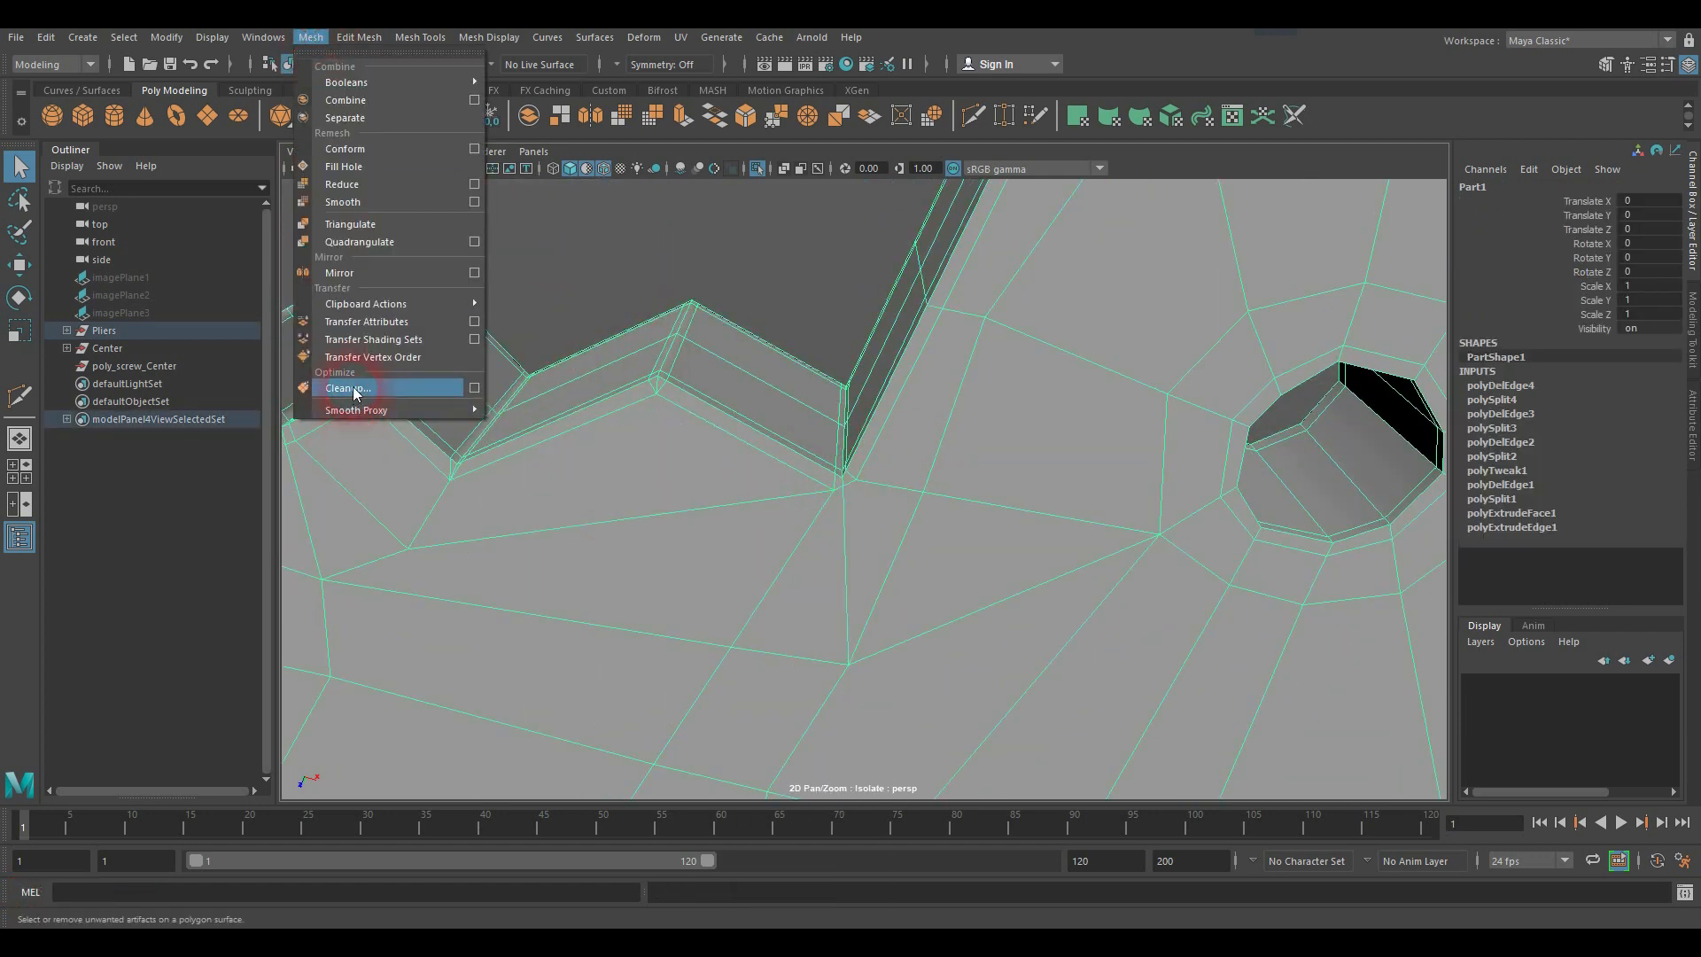
left_click(350, 388)
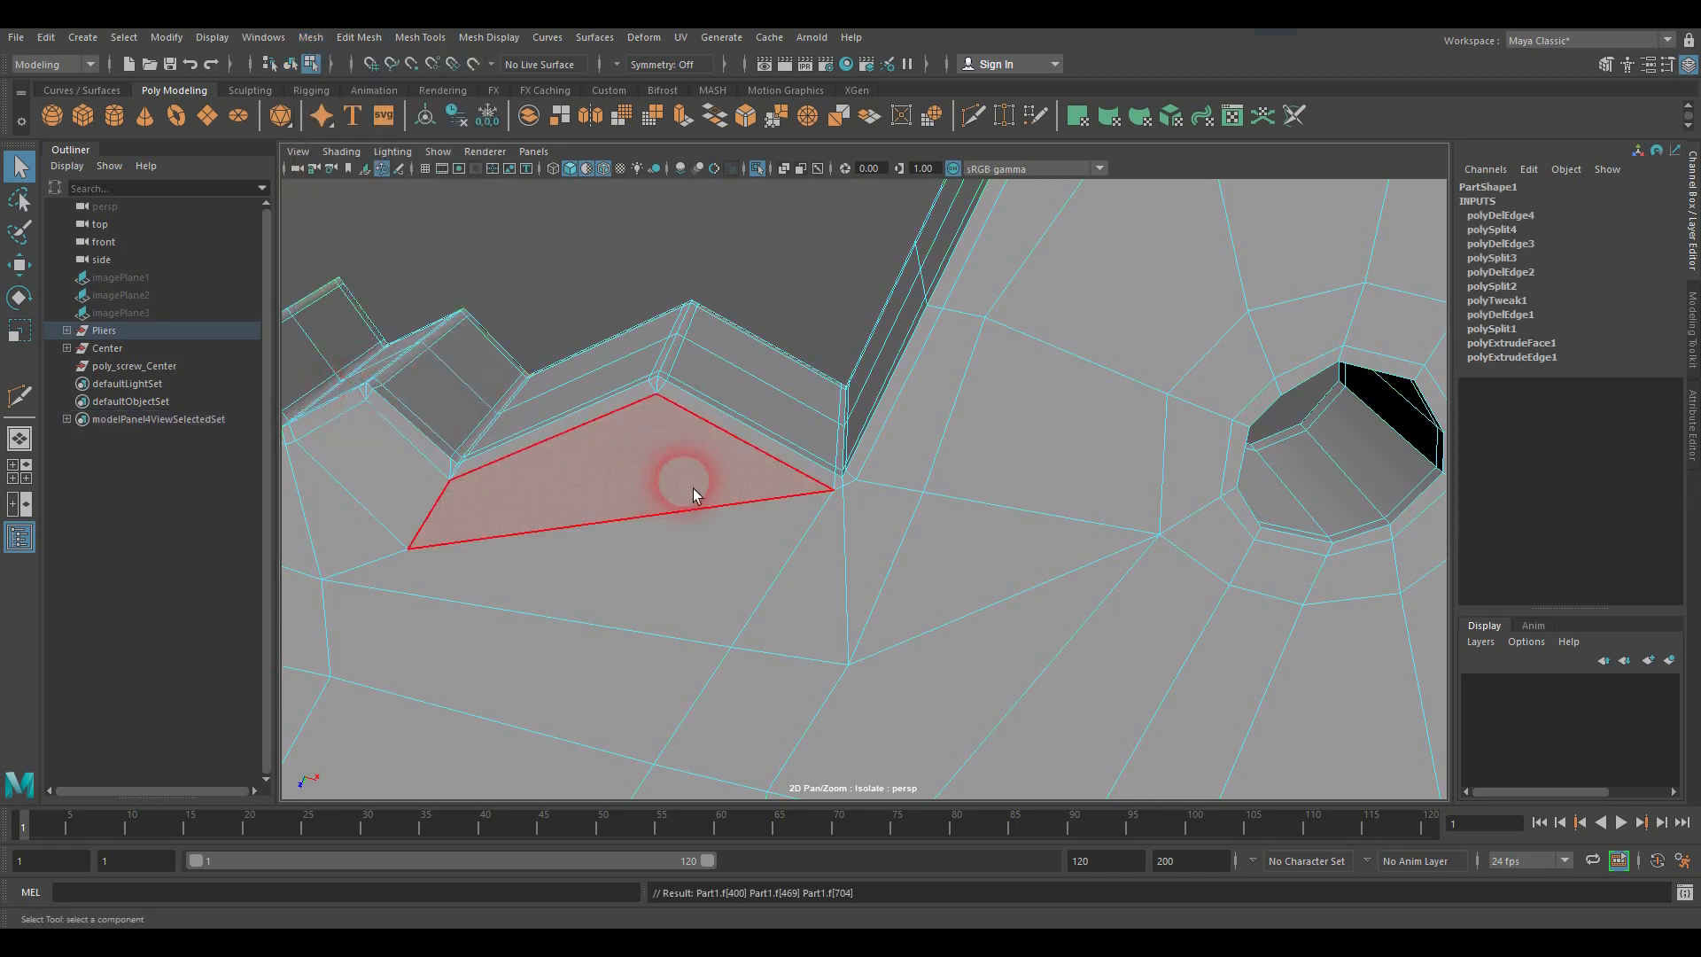
Step: Multi-Cut the highlighted face on the opposite side from the jaw's inner notch corner, across its short upper edge, to its lowest vertex
scroll(699, 399, "down", 4)
scroll(699, 399, "down", 3)
left_click_drag(795, 448, 868, 492, "alt")
scroll(890, 563, "up", 8, "alt")
left_click(945, 456)
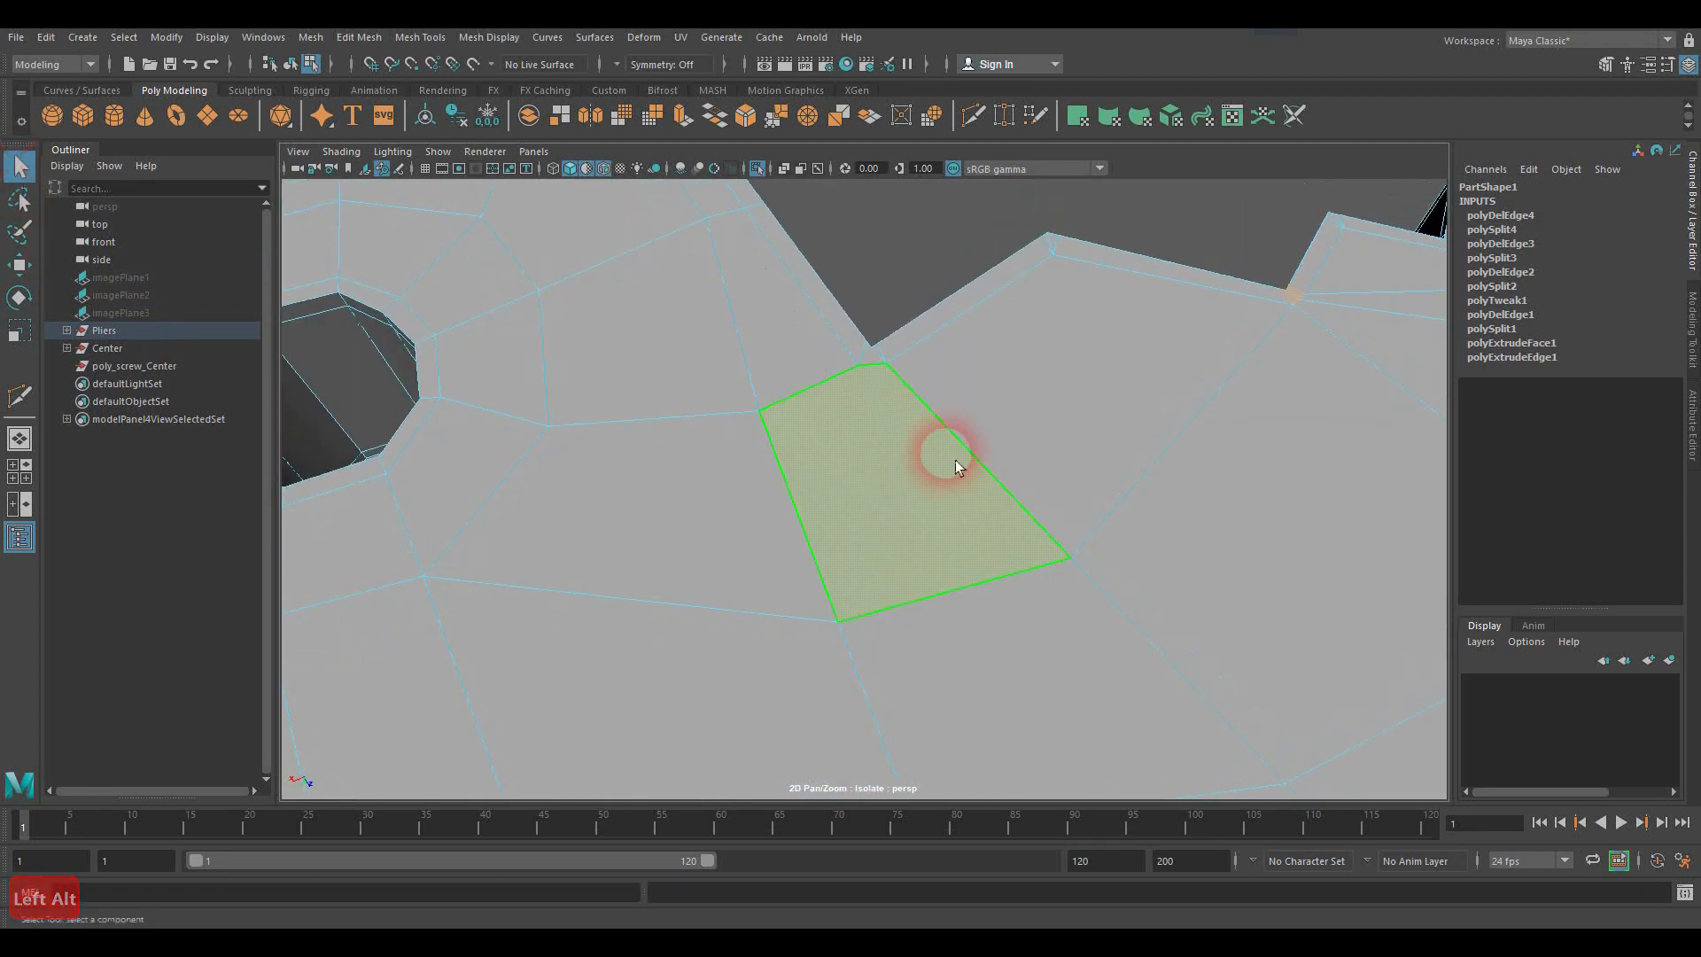
left_click(19, 396)
left_click_drag(842, 436, 873, 306, "alt")
left_click(864, 297)
left_click(865, 328)
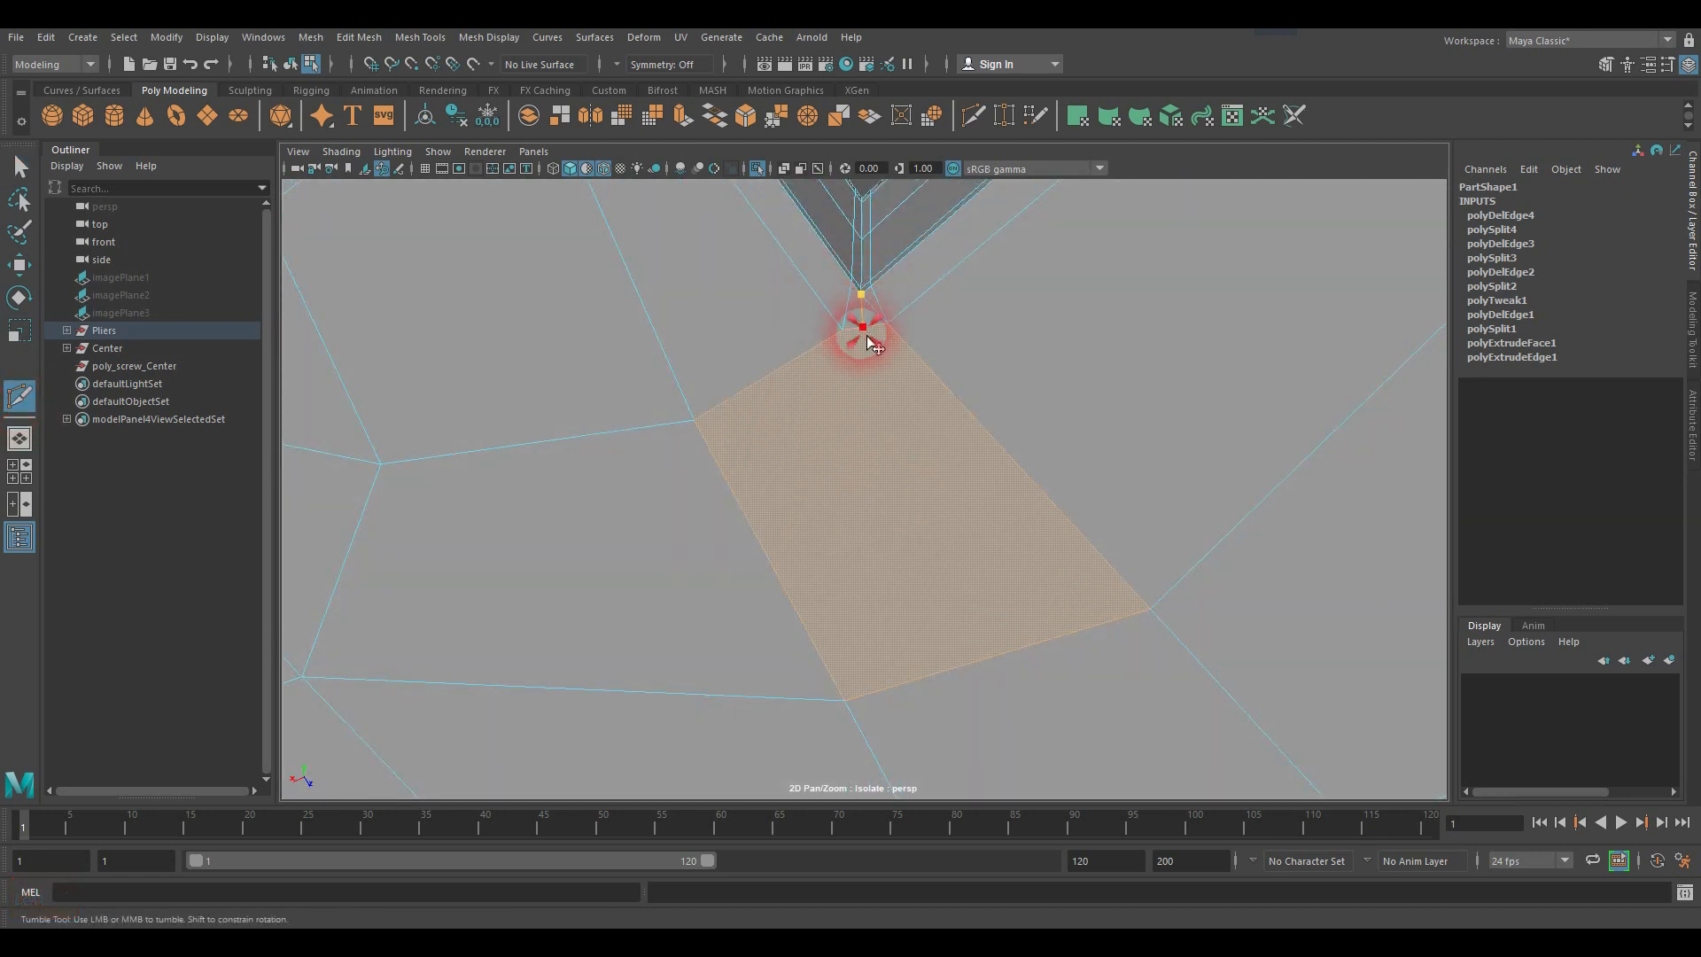
left_click(844, 700)
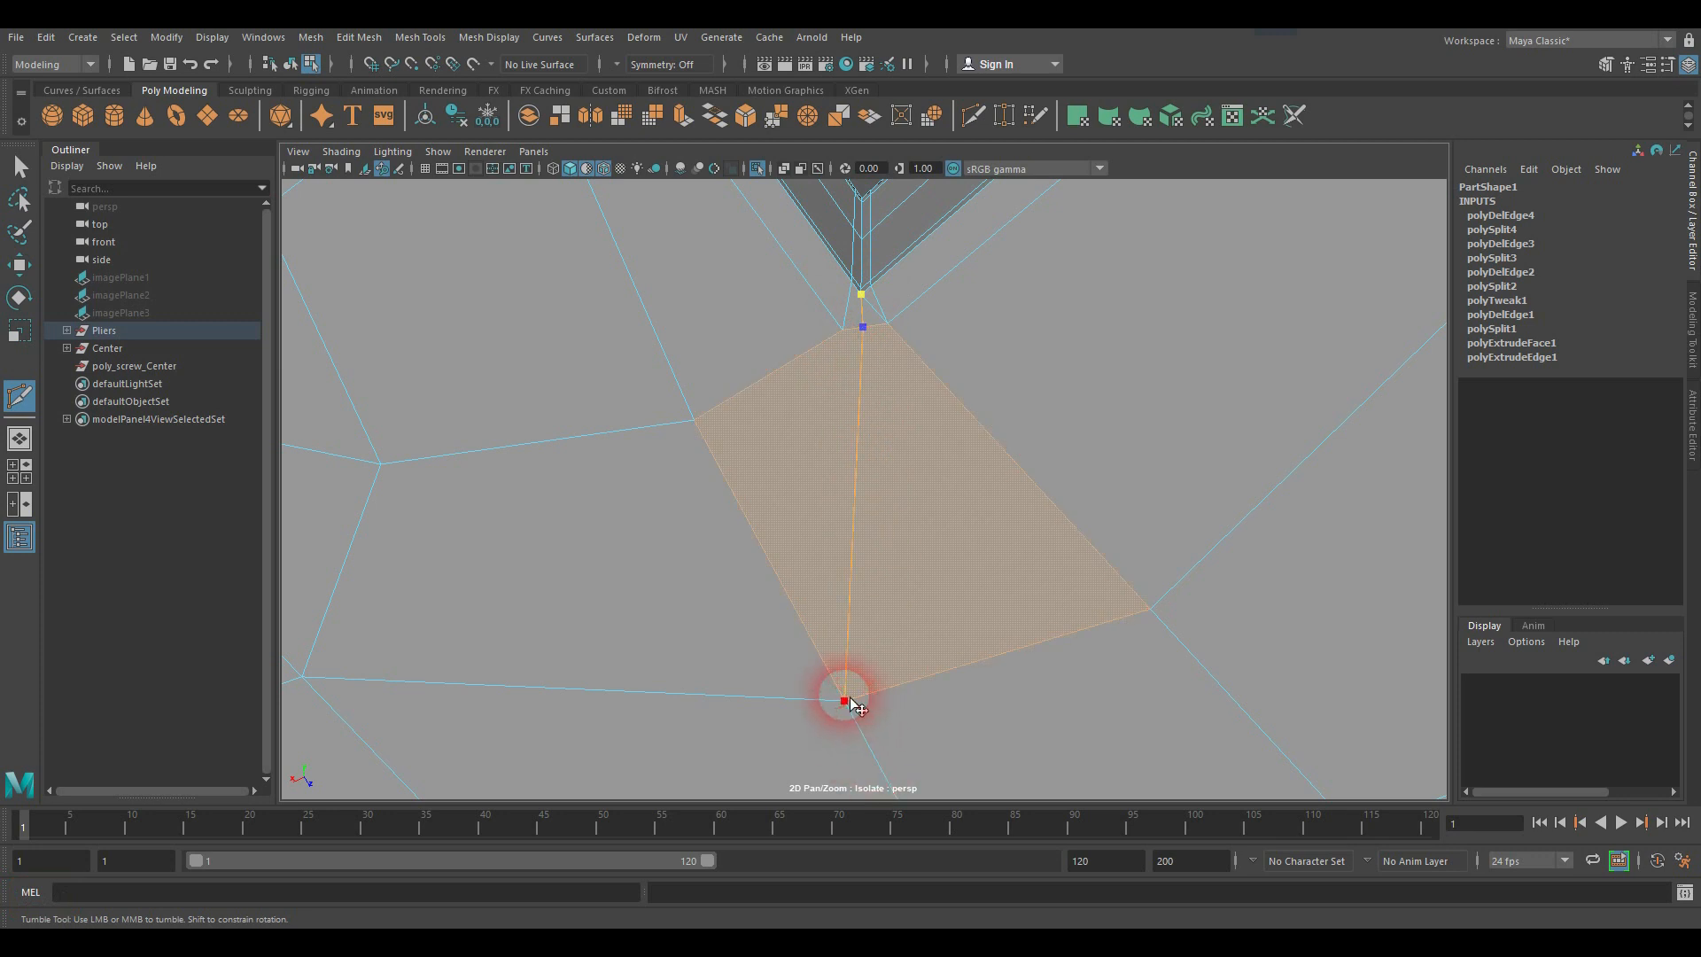
key("Return")
Step: Delete the short extra edge beside the new cut just below the jaw's inner notch corner
key("q")
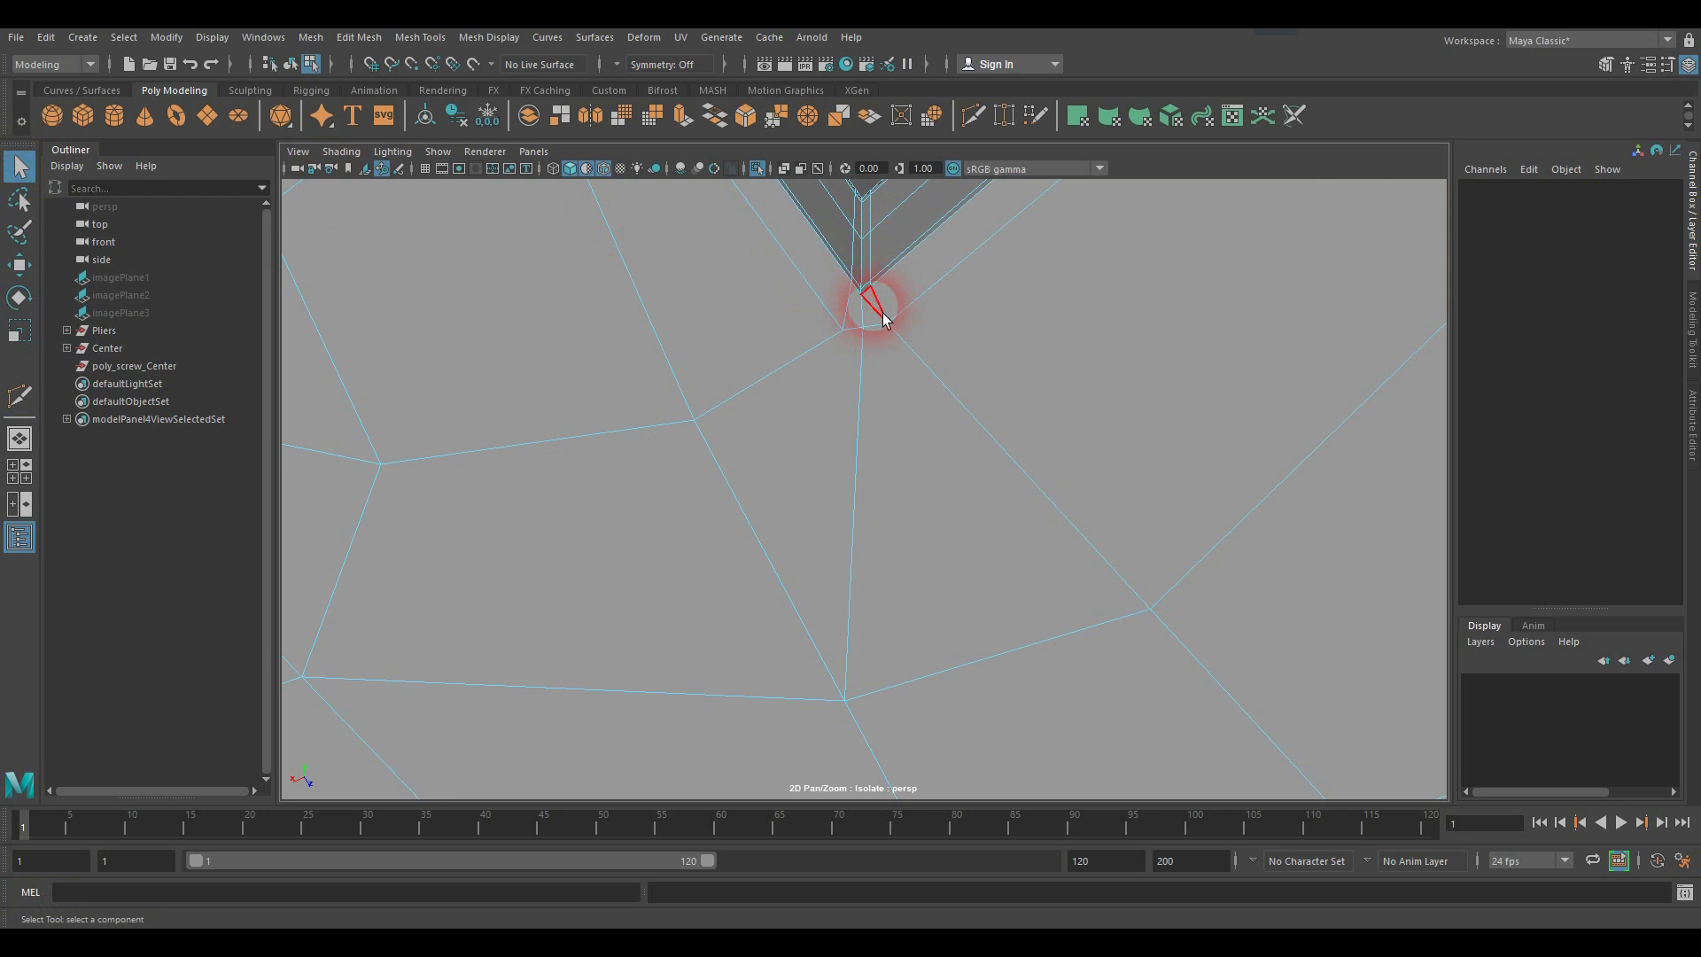
right_click_drag(874, 307, 870, 264)
left_click(1022, 338)
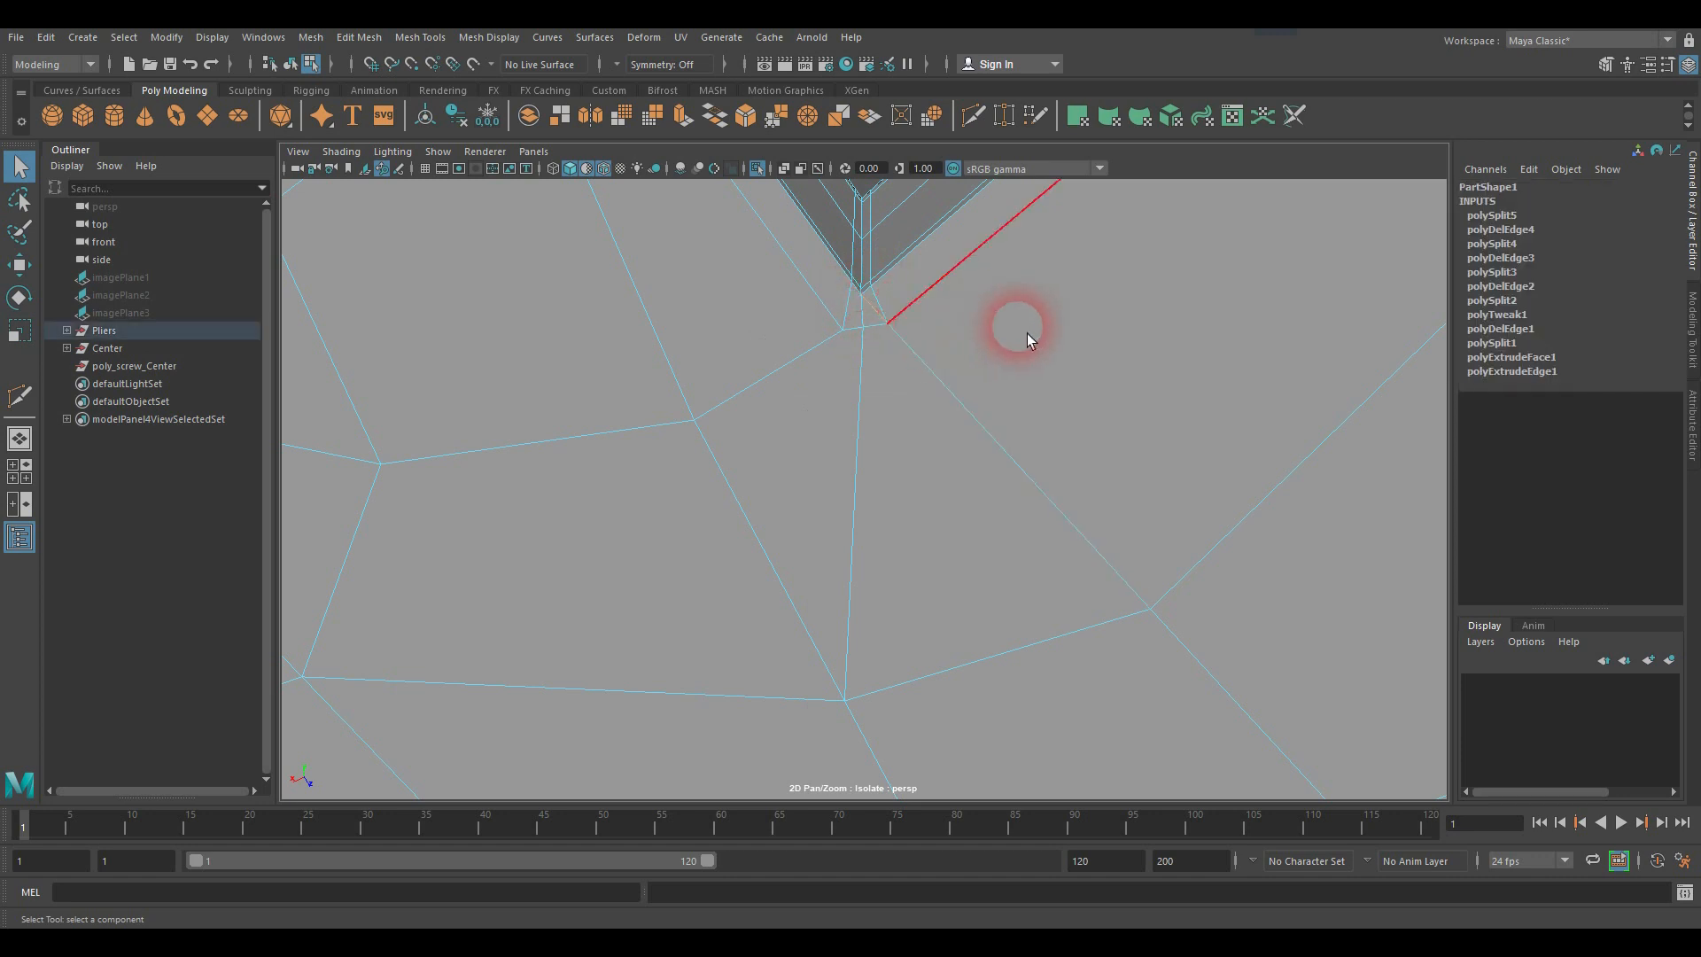
key("Delete")
Step: Recheck Part1 in object mode with Cleanup for any faces that still have more than 4 sides
left_click(938, 401)
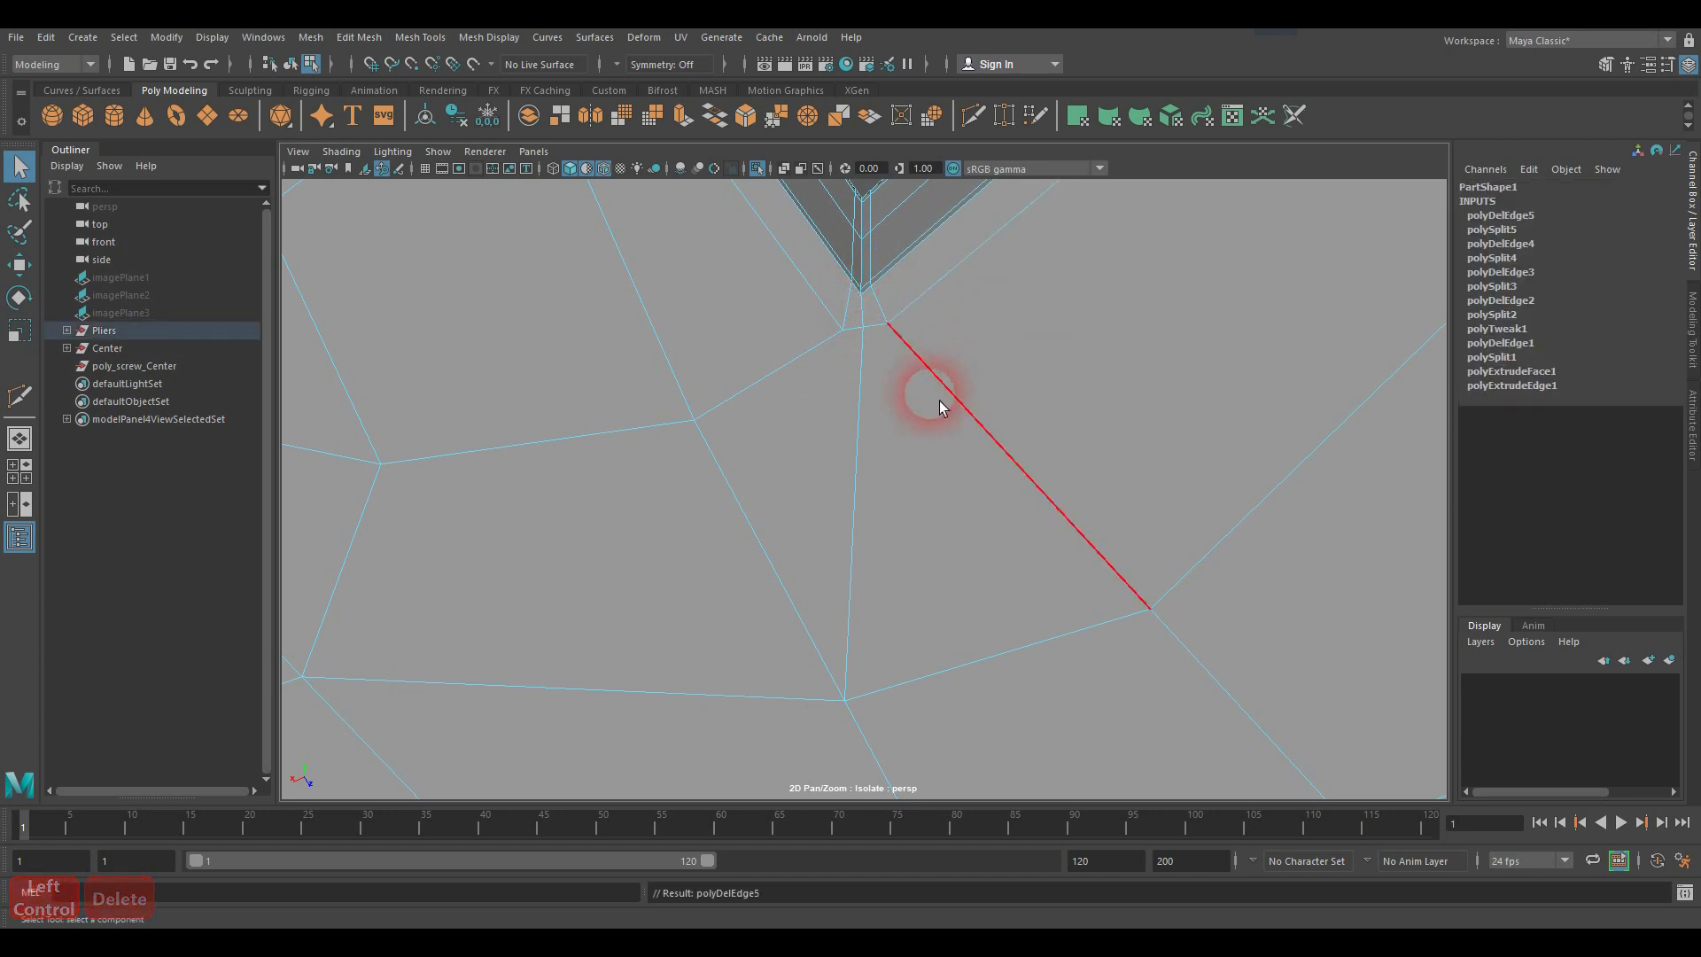
scroll(939, 400, "down", 5)
left_click(855, 512)
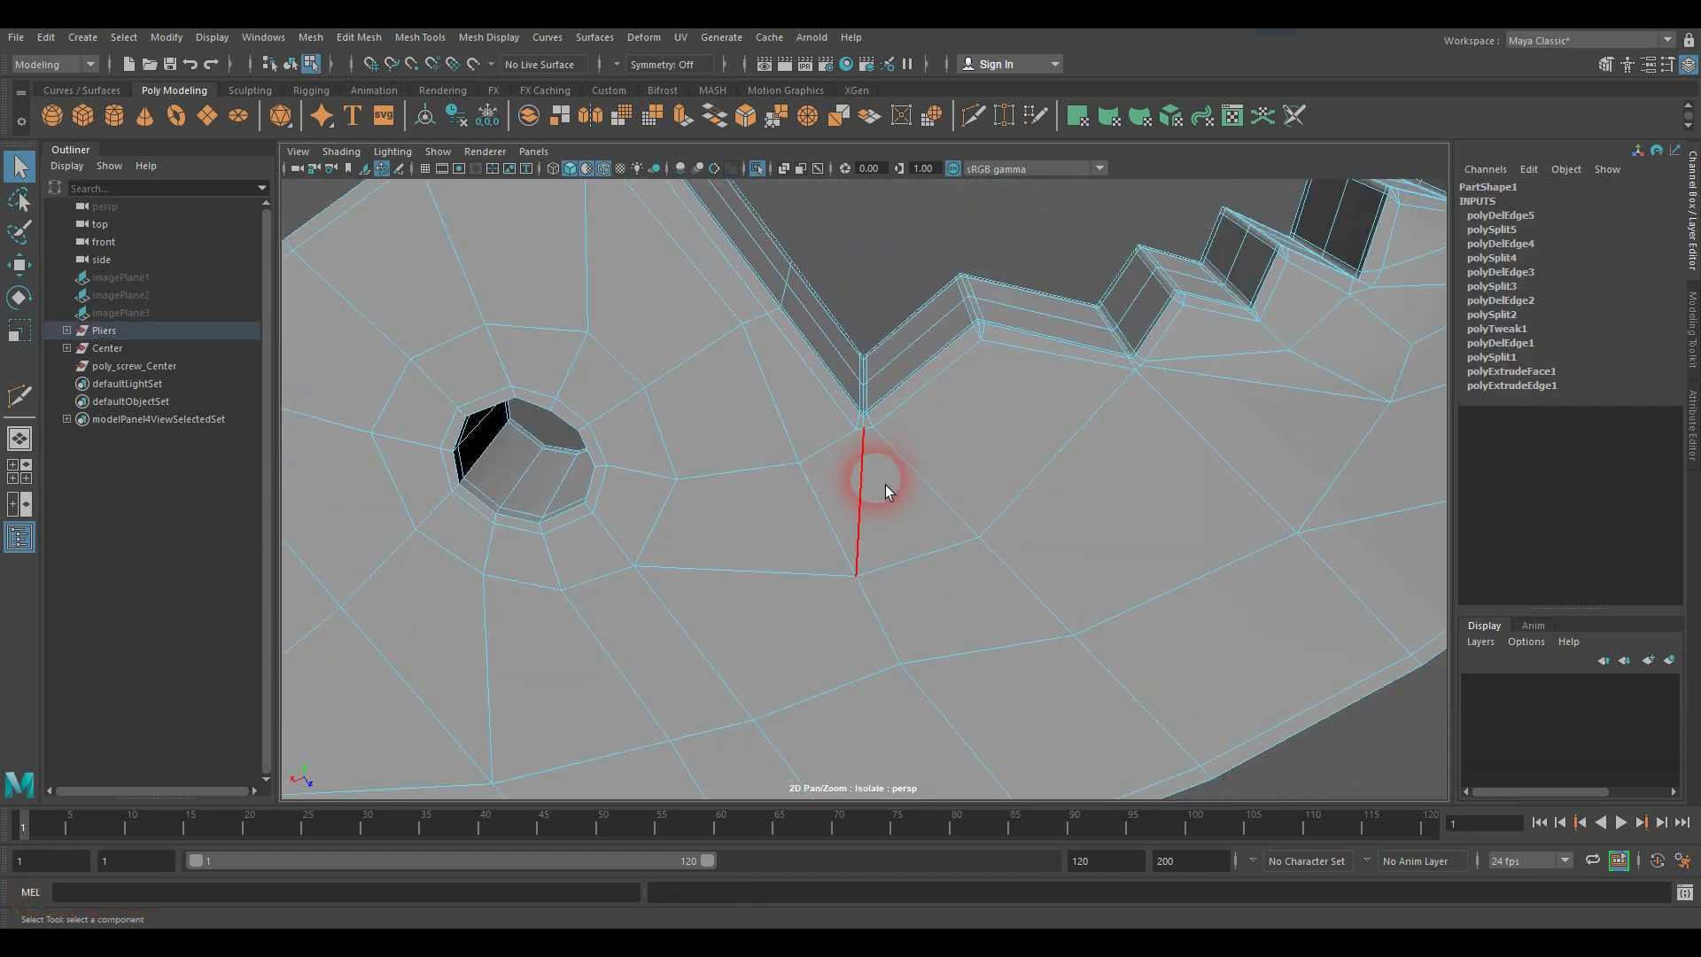
left_click(804, 505)
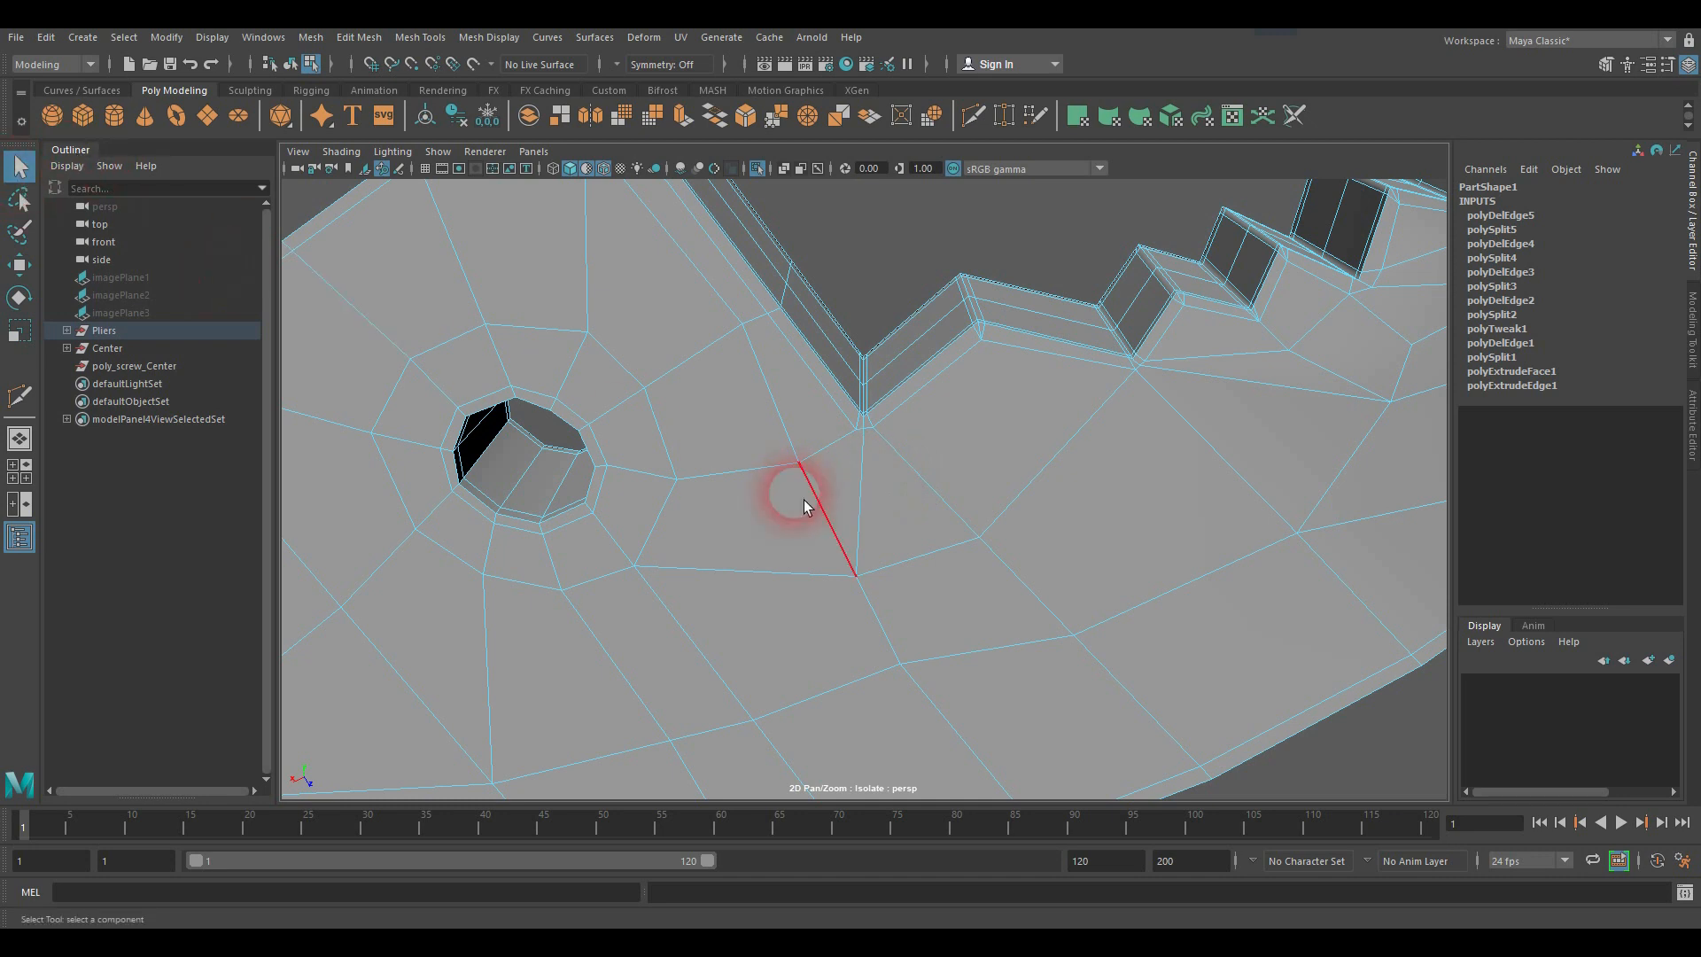
right_click_drag(794, 457, 938, 411)
scroll(938, 407, "down", 8)
left_click(321, 40)
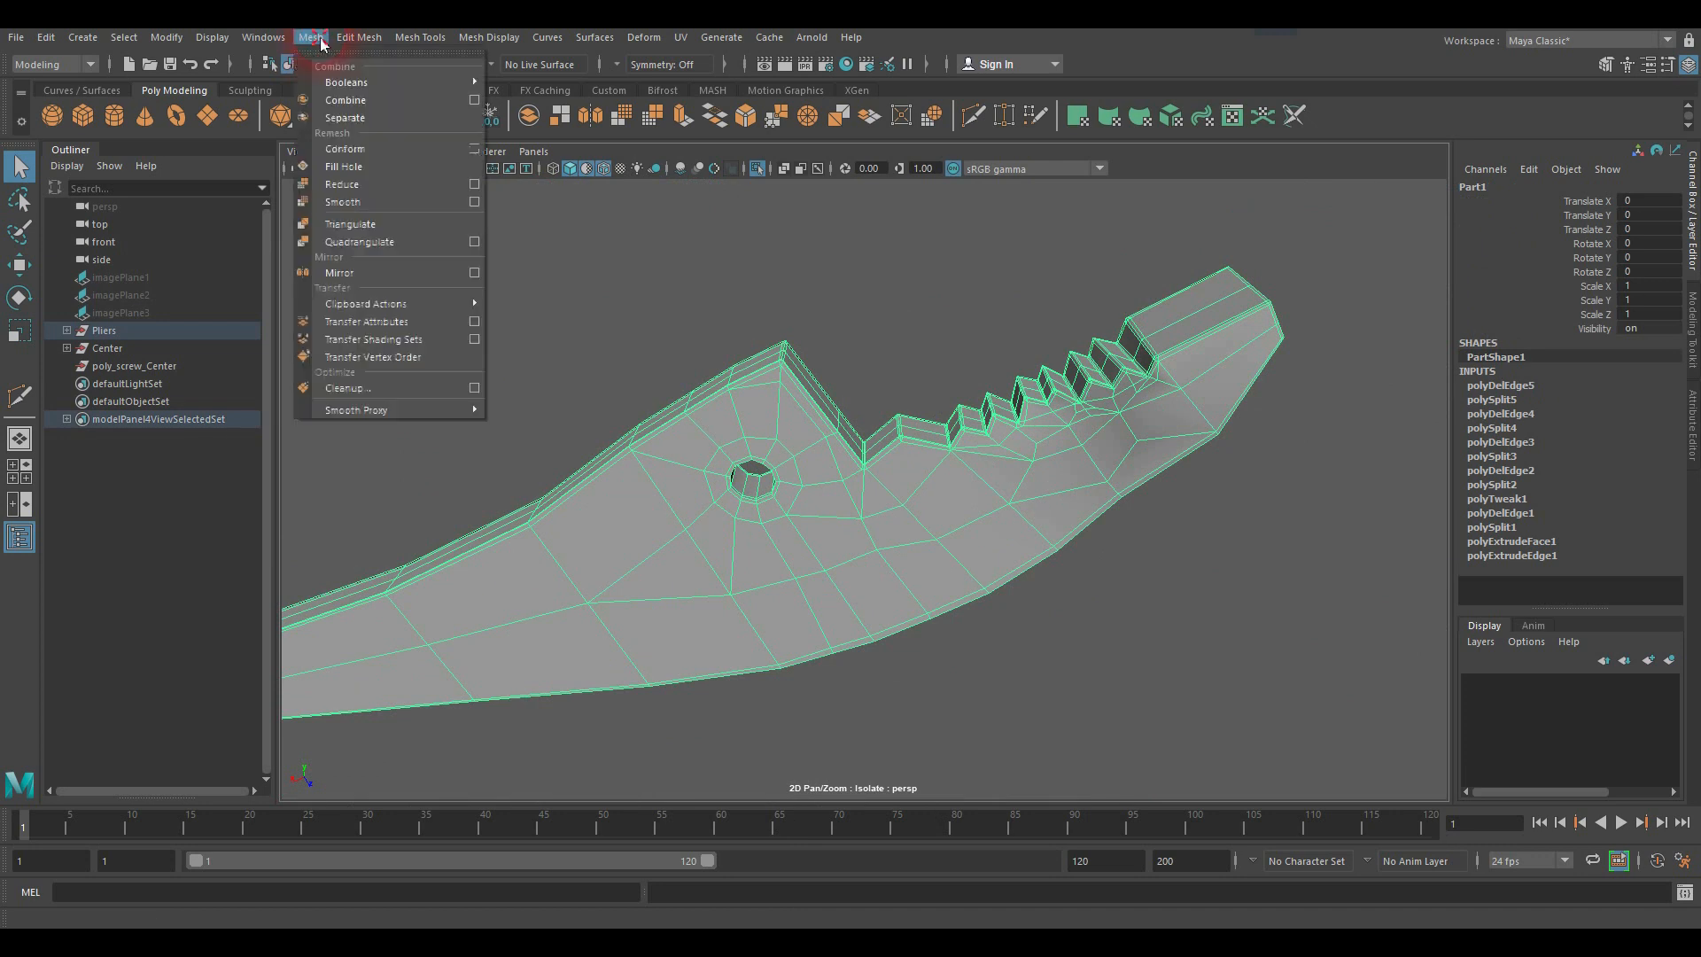
left_click(354, 387)
Step: Put Part1 back in object mode and delete its construction history
left_click_drag(780, 452, 911, 470, "alt")
right_click_drag(916, 458, 966, 434)
scroll(966, 447, "up", 4)
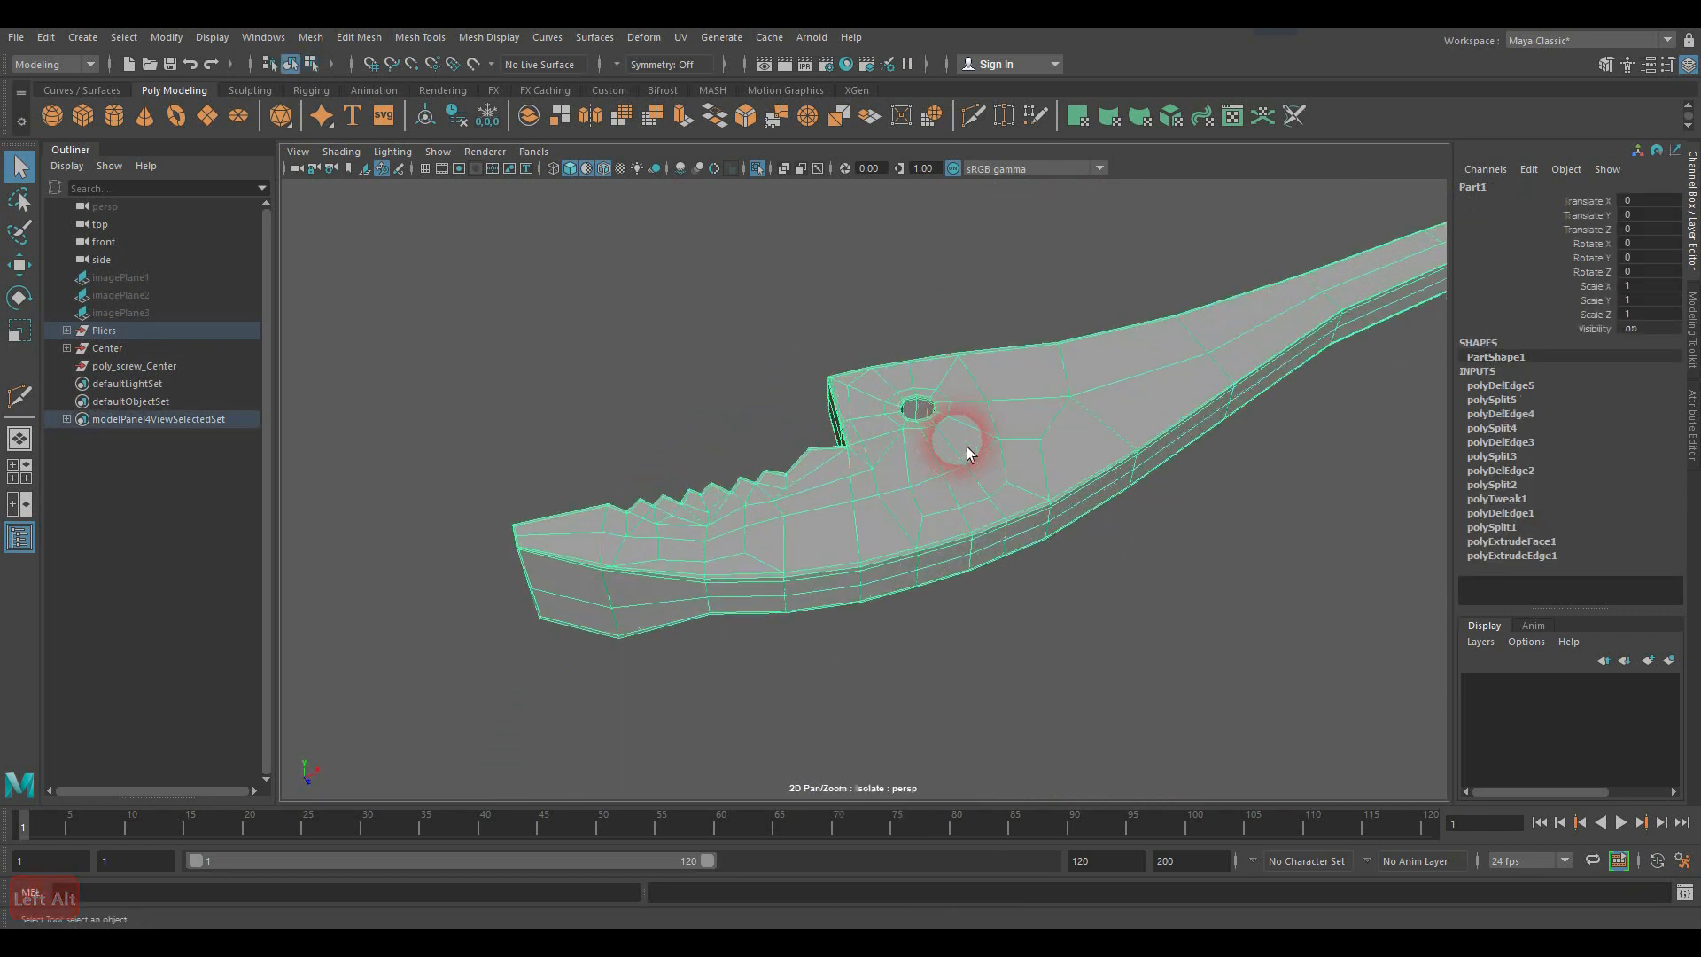
scroll(850, 520, "up", 6)
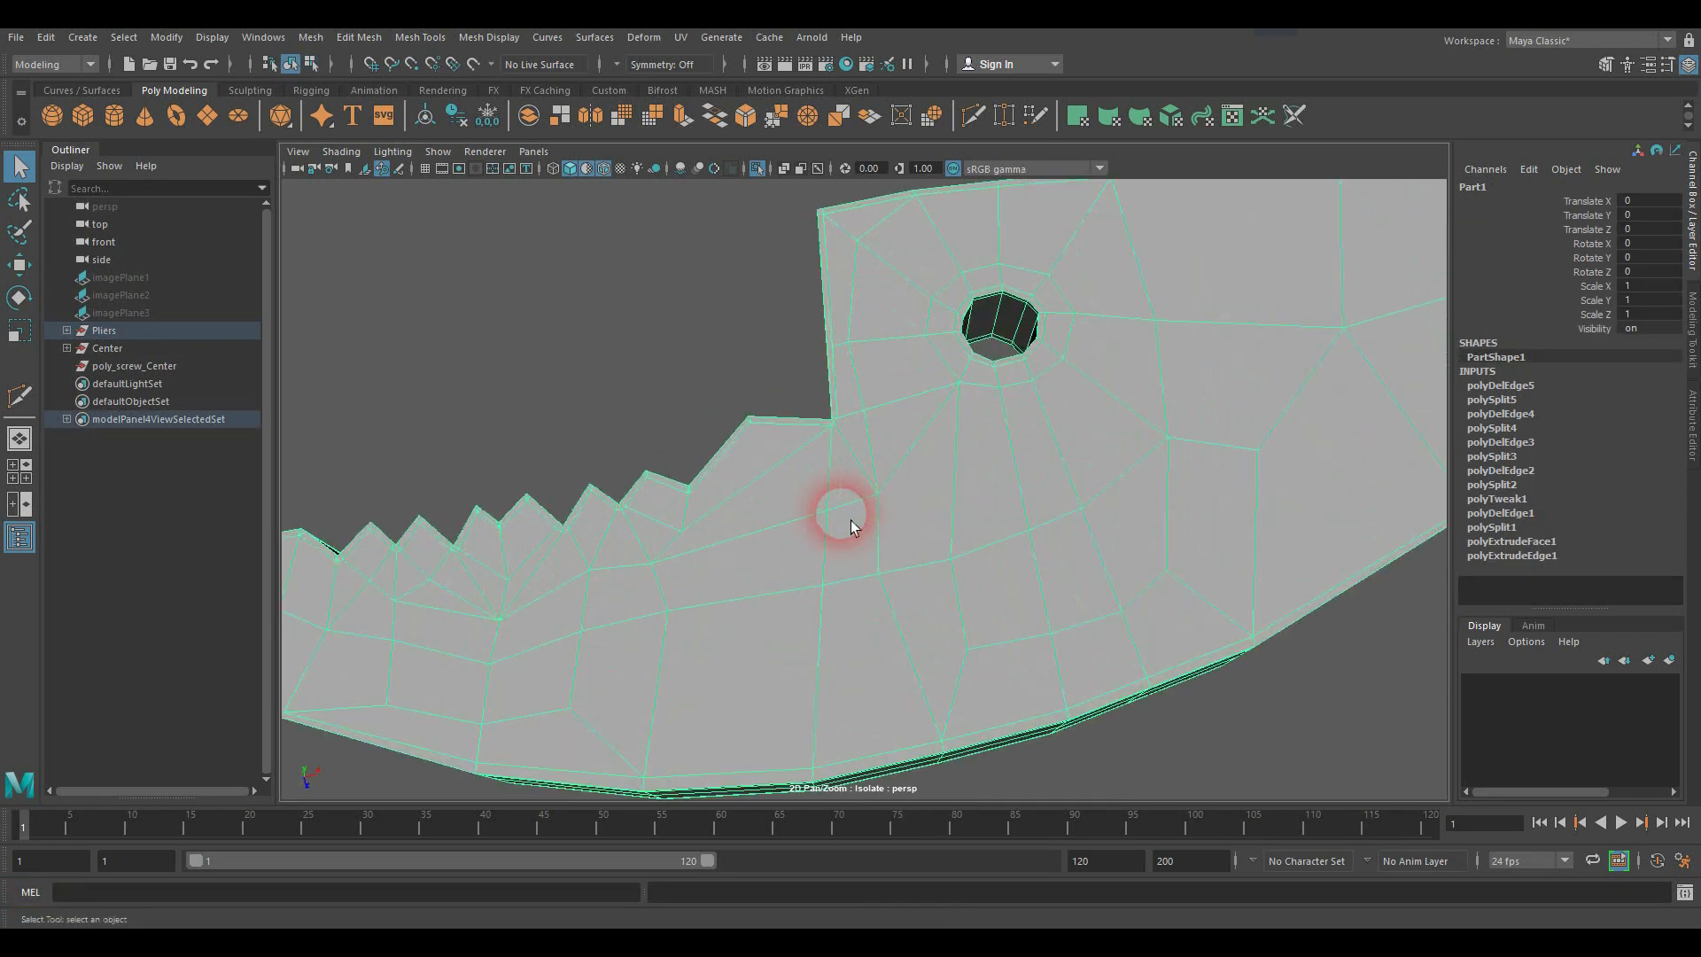
scroll(851, 519, "down", 3)
scroll(850, 519, "down", 5)
left_click_drag(848, 516, 890, 461, "alt")
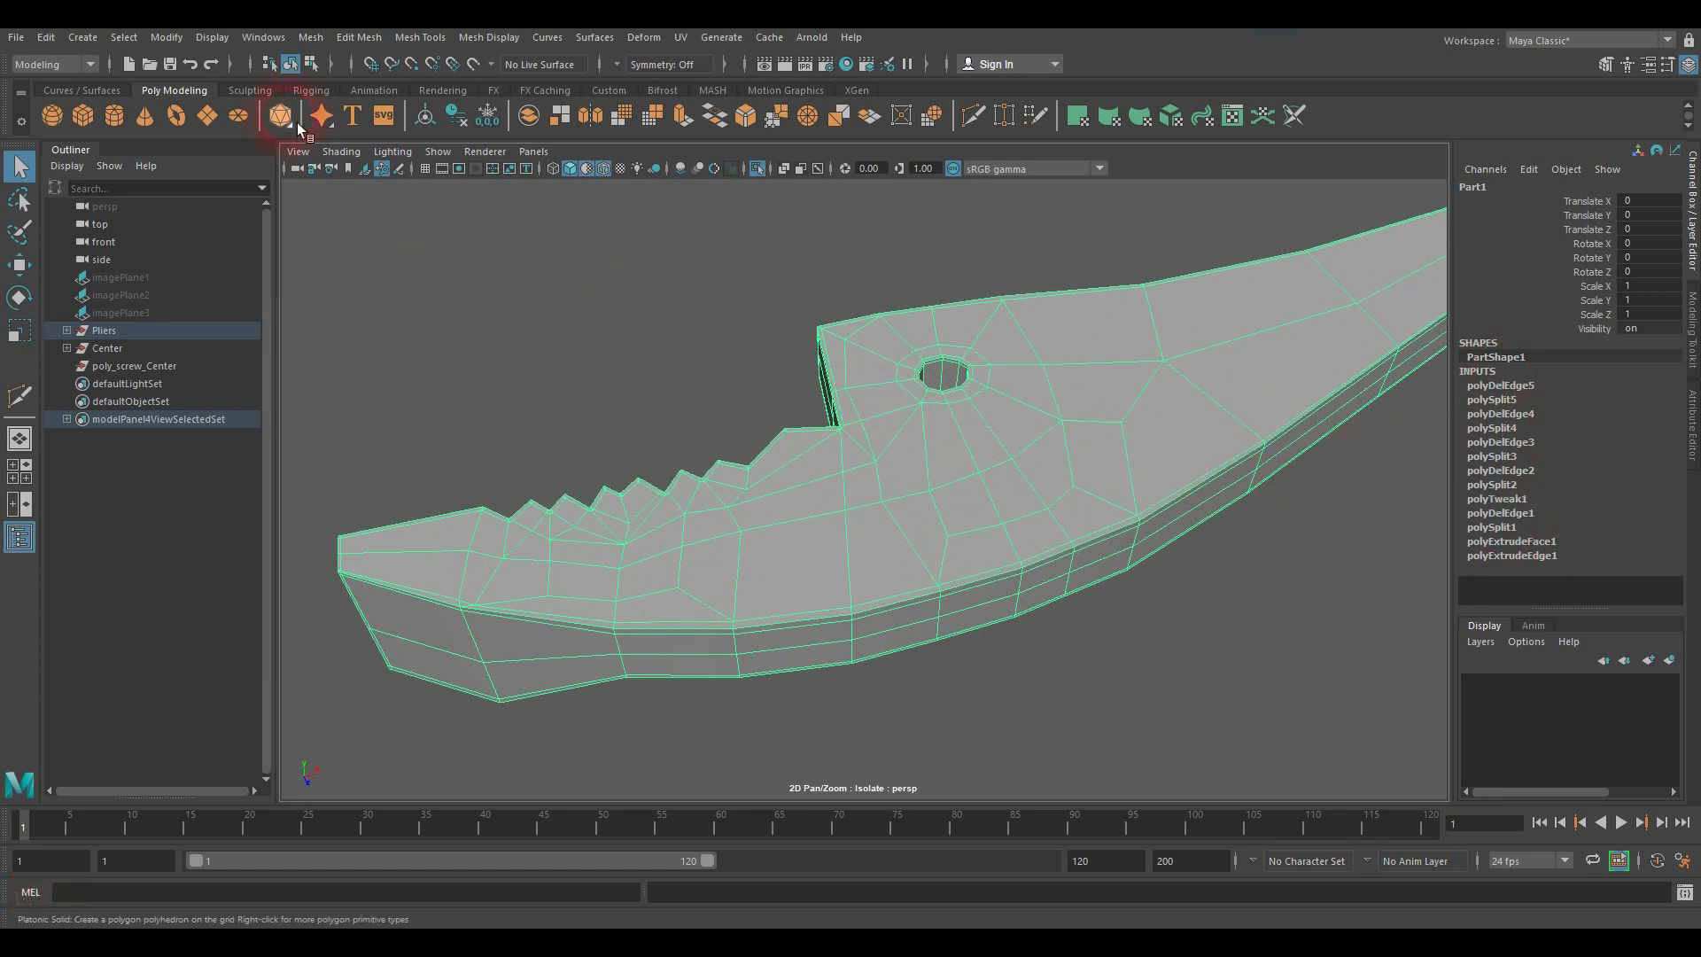
left_click(45, 37)
mouse_move(113, 246)
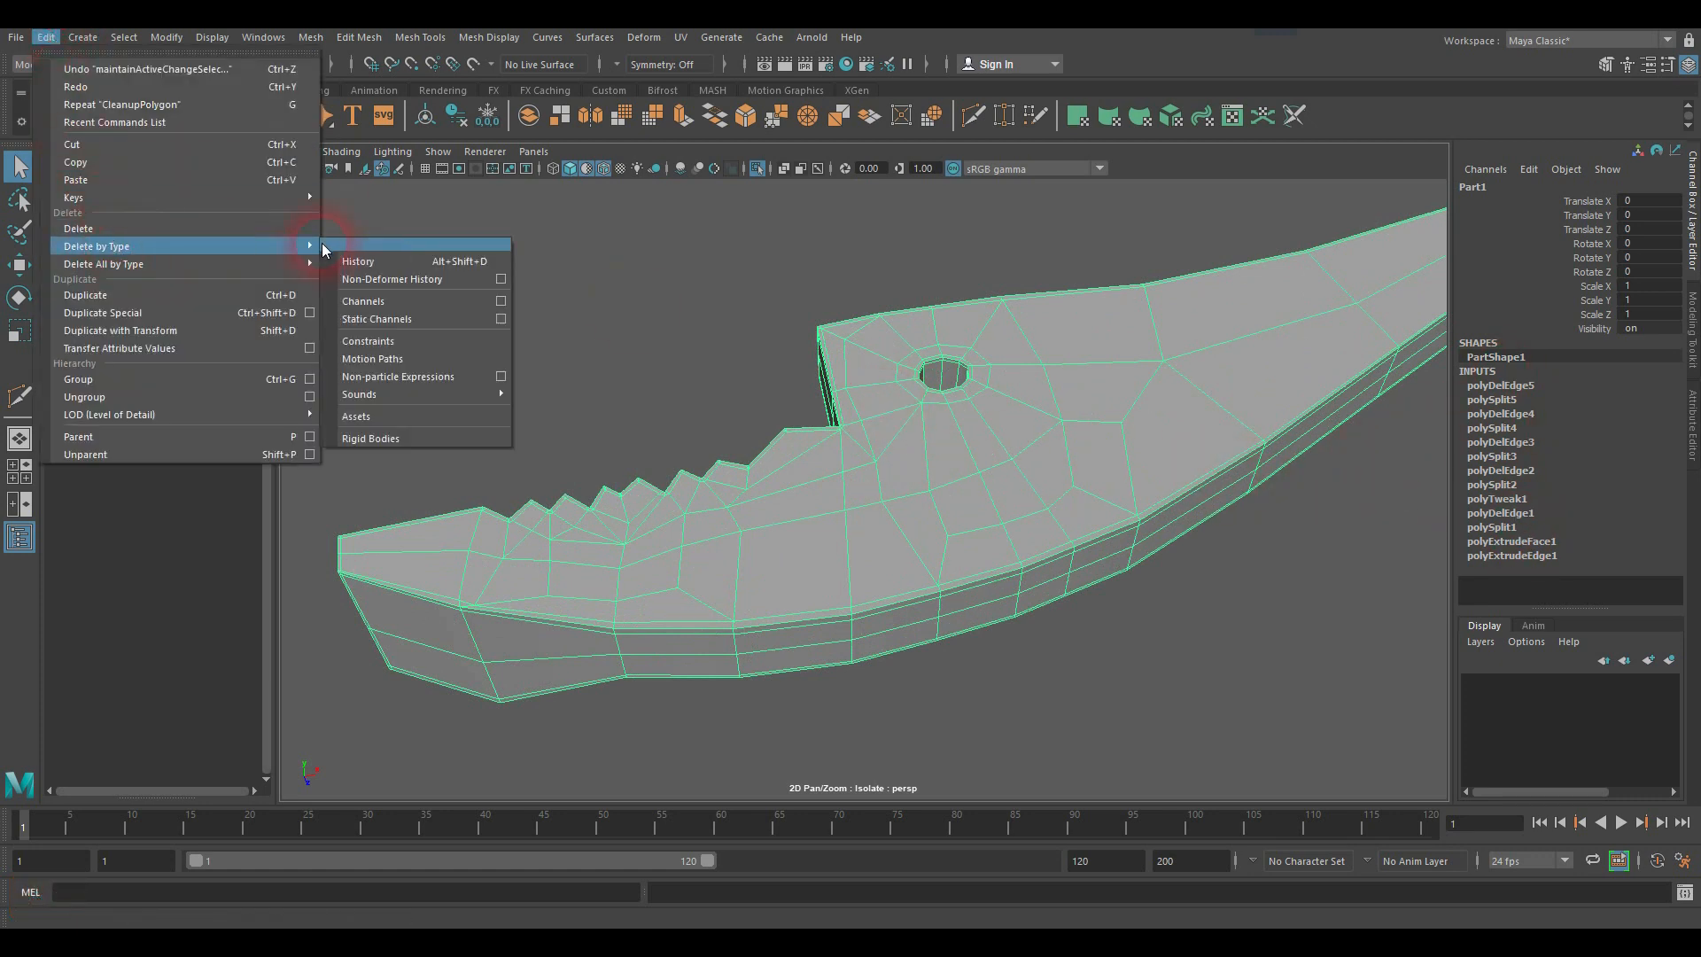
left_click(354, 261)
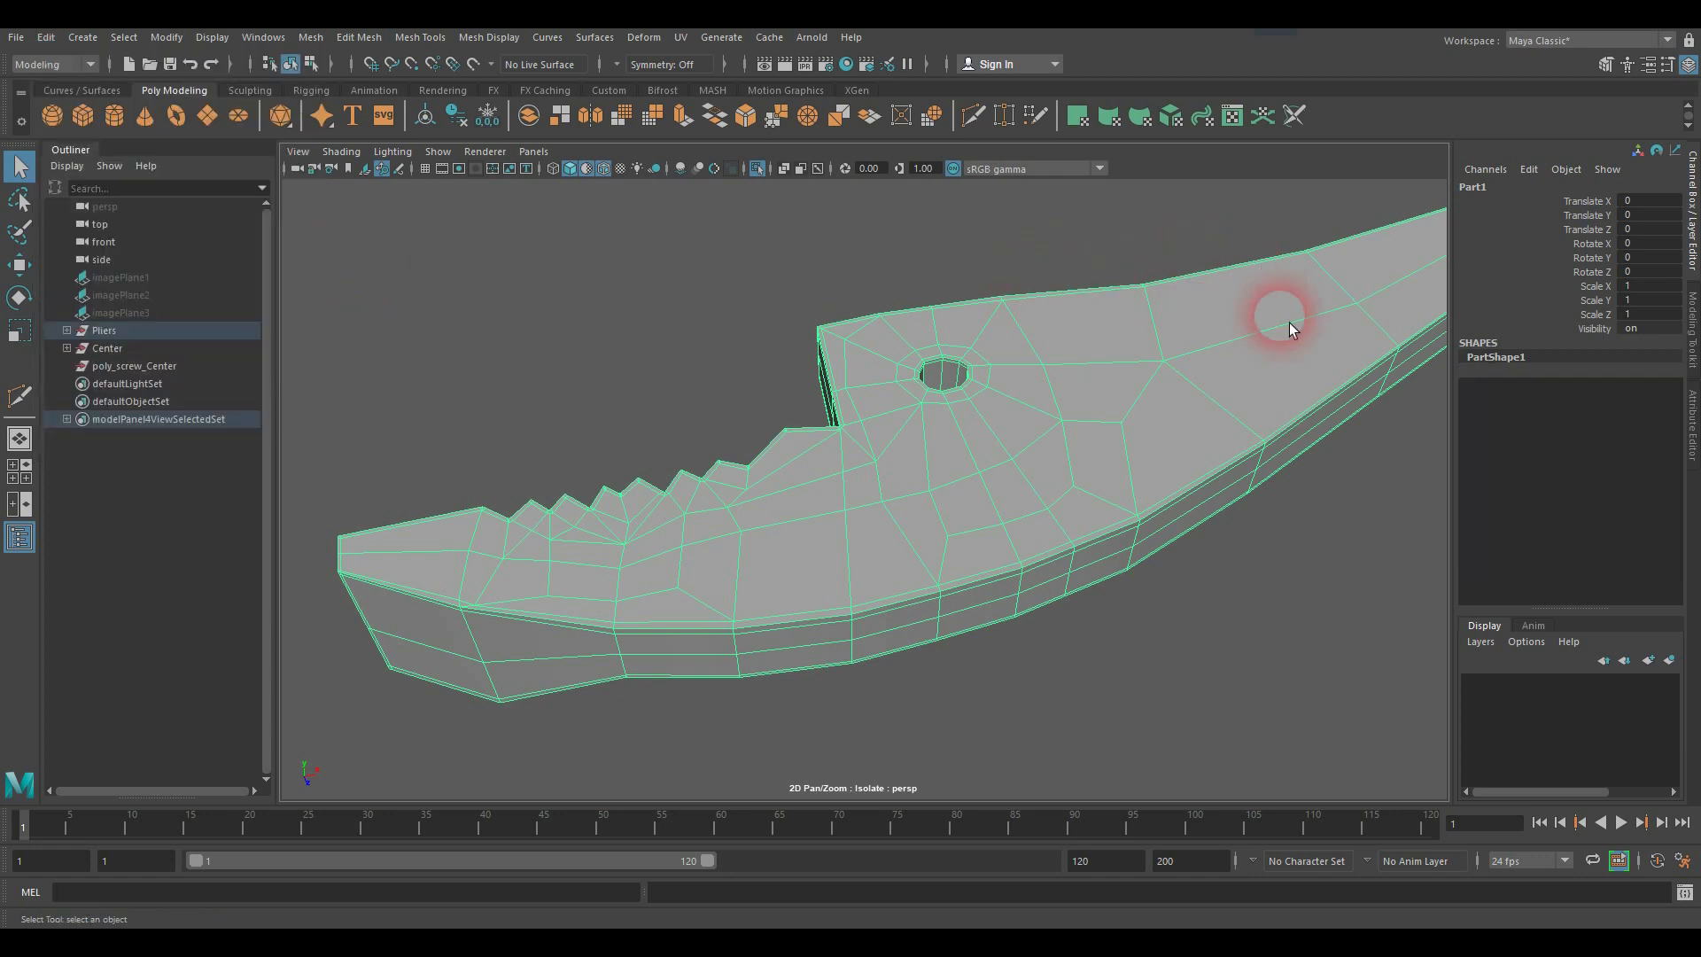
Step: Reselect Part1, view its existing layout in the UV Editor, close the editor and examine the UV border edges on the model
left_click_drag(1049, 405, 1151, 554, "alt")
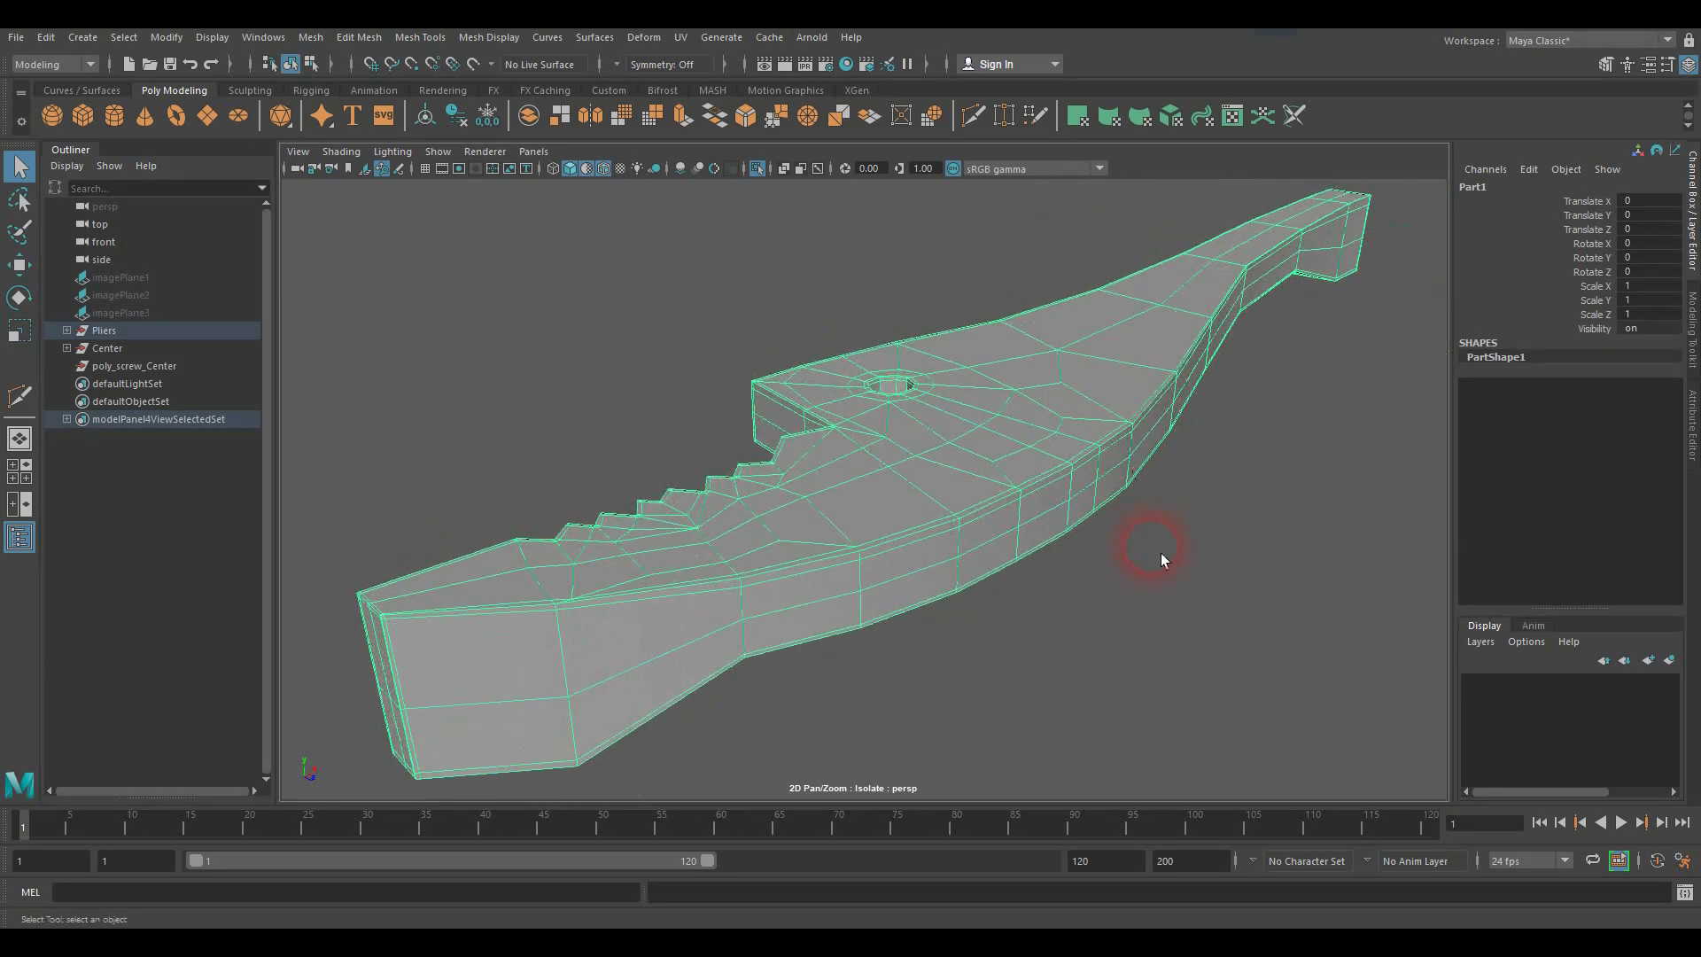
left_click(1150, 567)
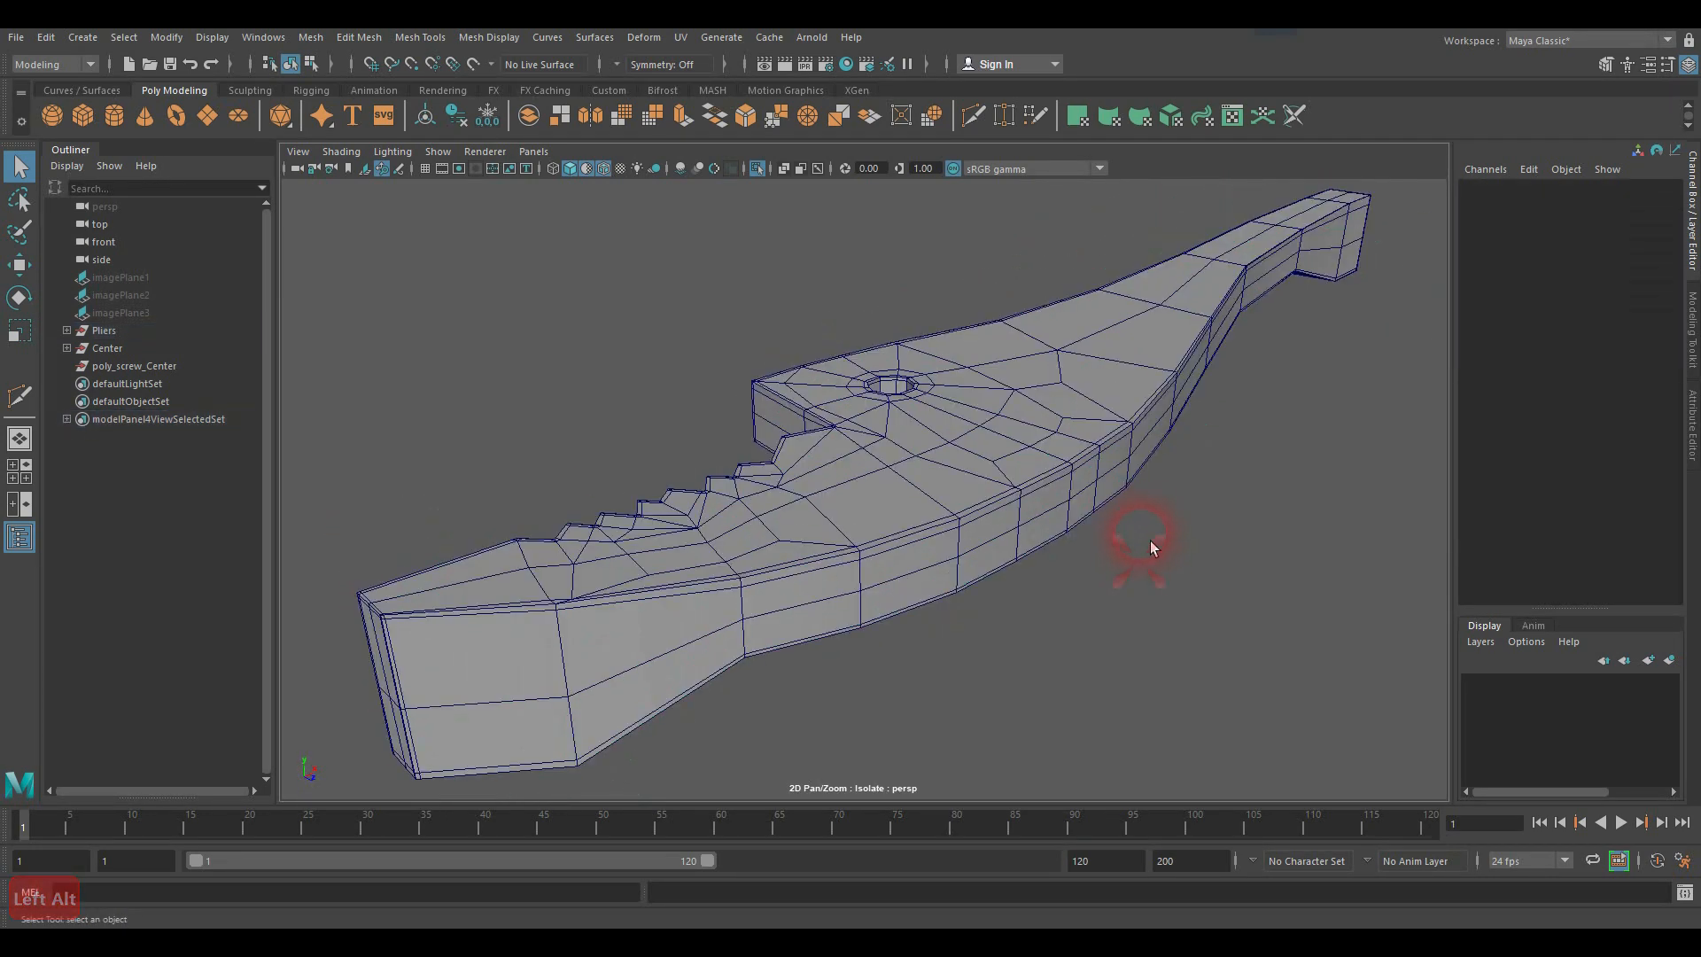
left_click(1073, 445)
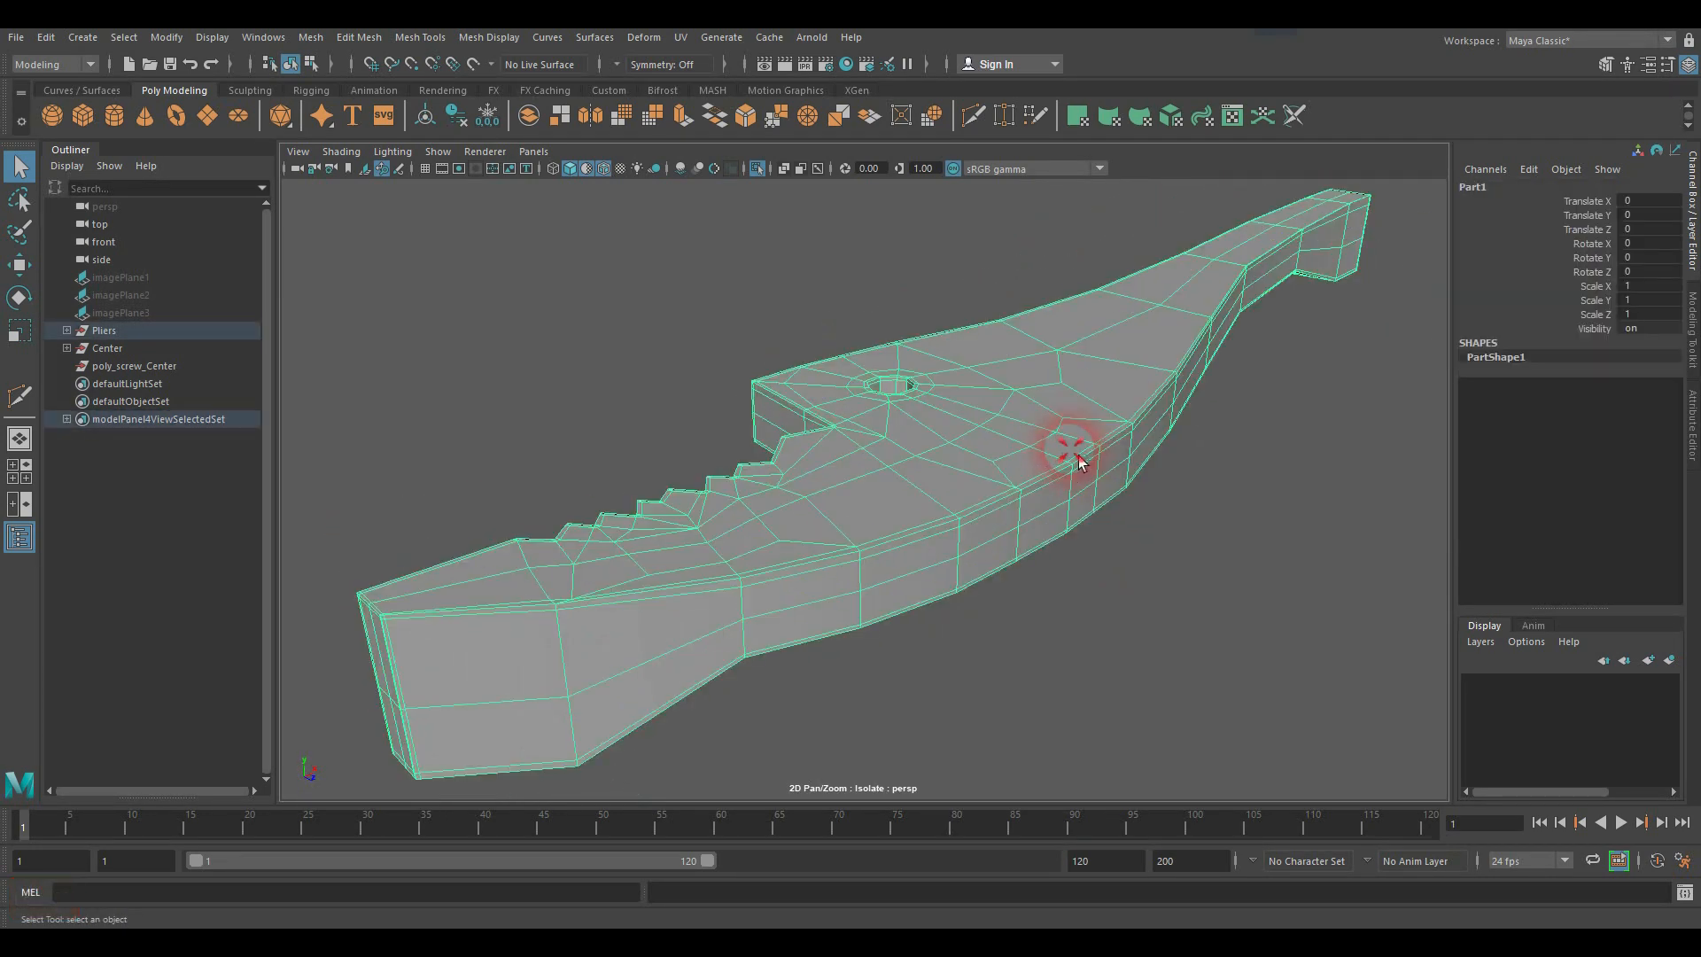
left_click(681, 37)
left_click(716, 69)
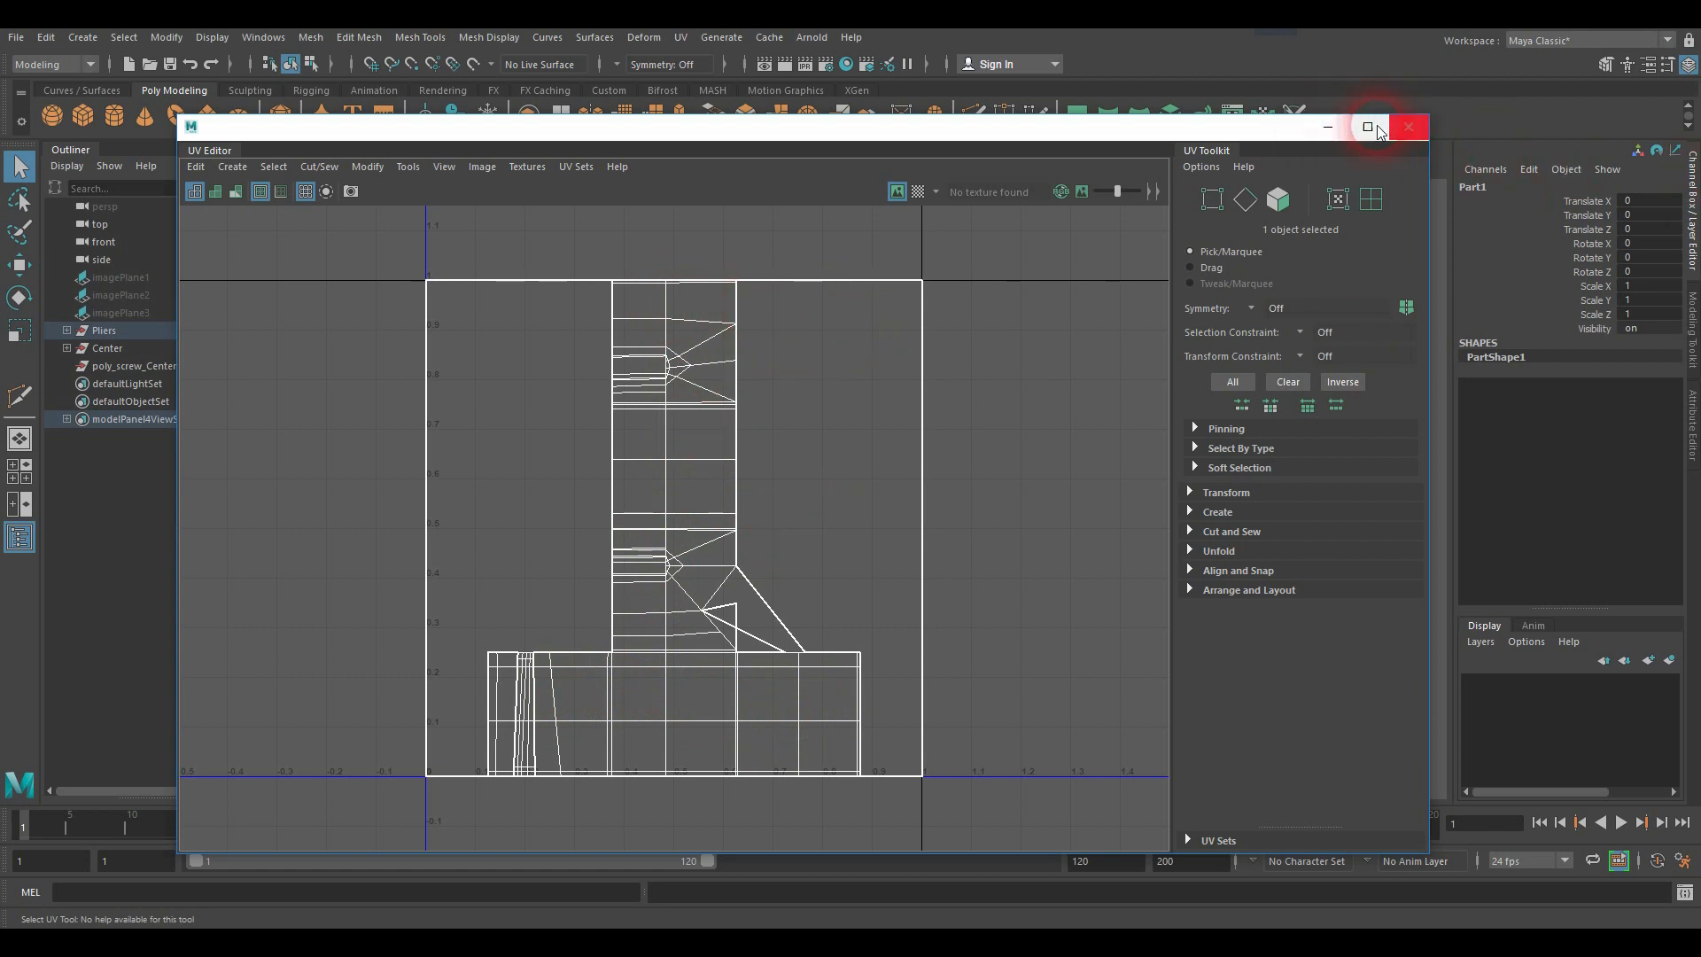
left_click(1408, 125)
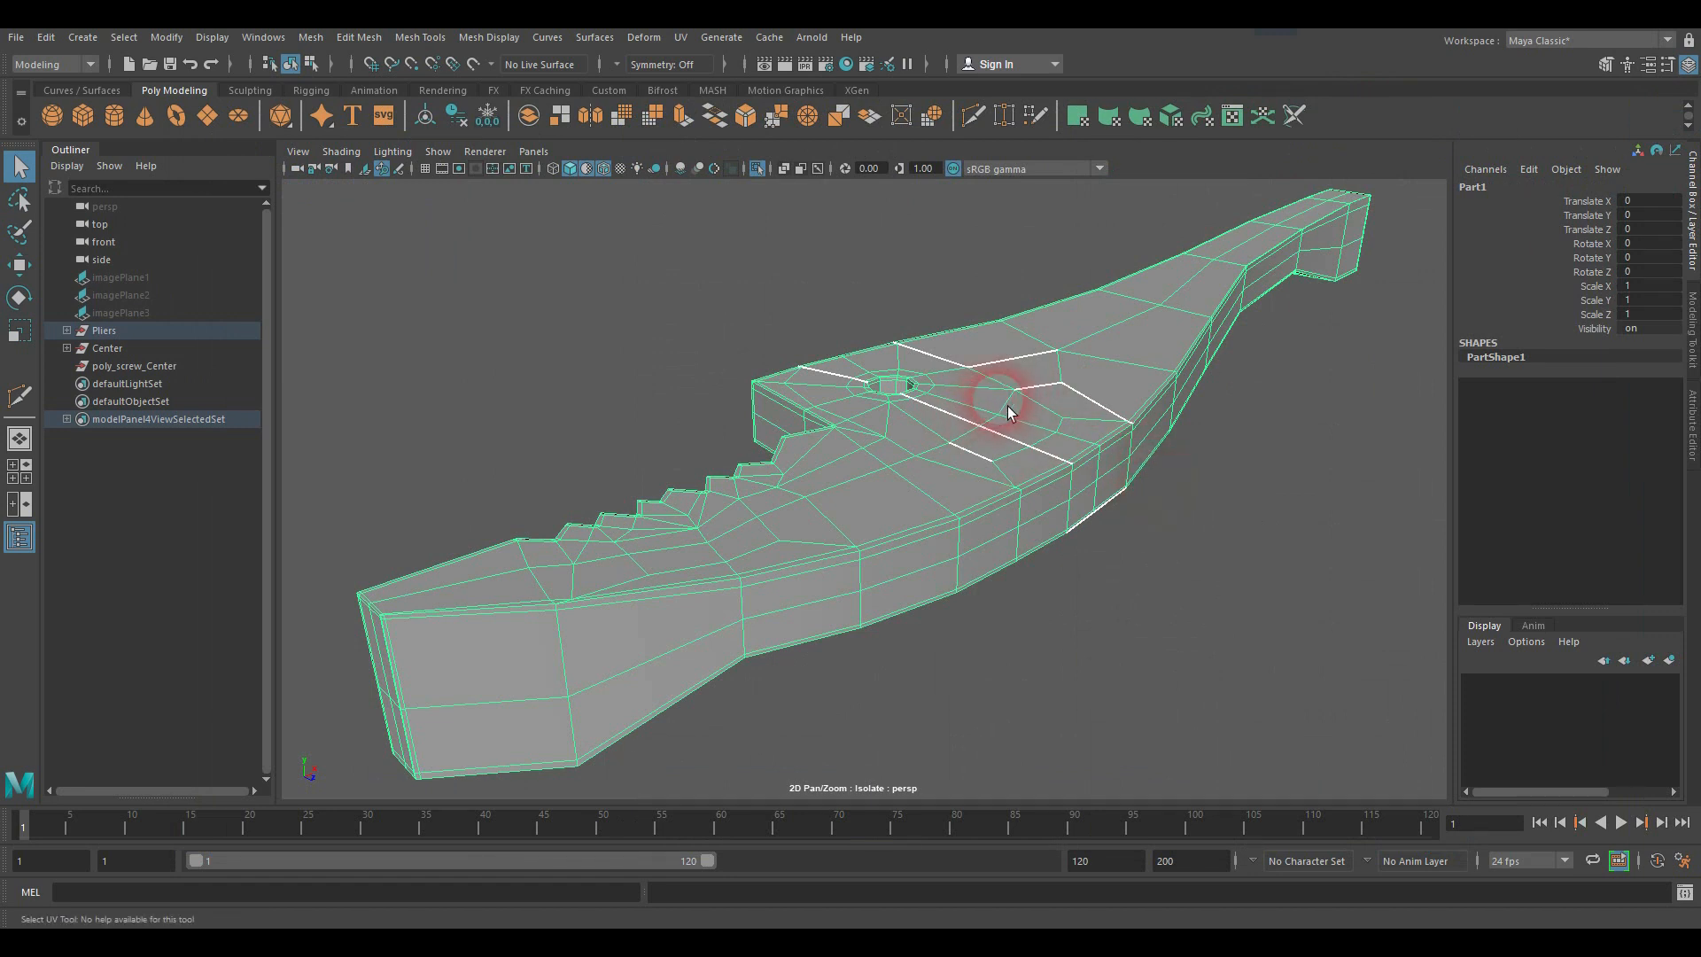
left_click_drag(1000, 412, 914, 442, "alt")
left_click_drag(1092, 468, 1027, 460, "alt")
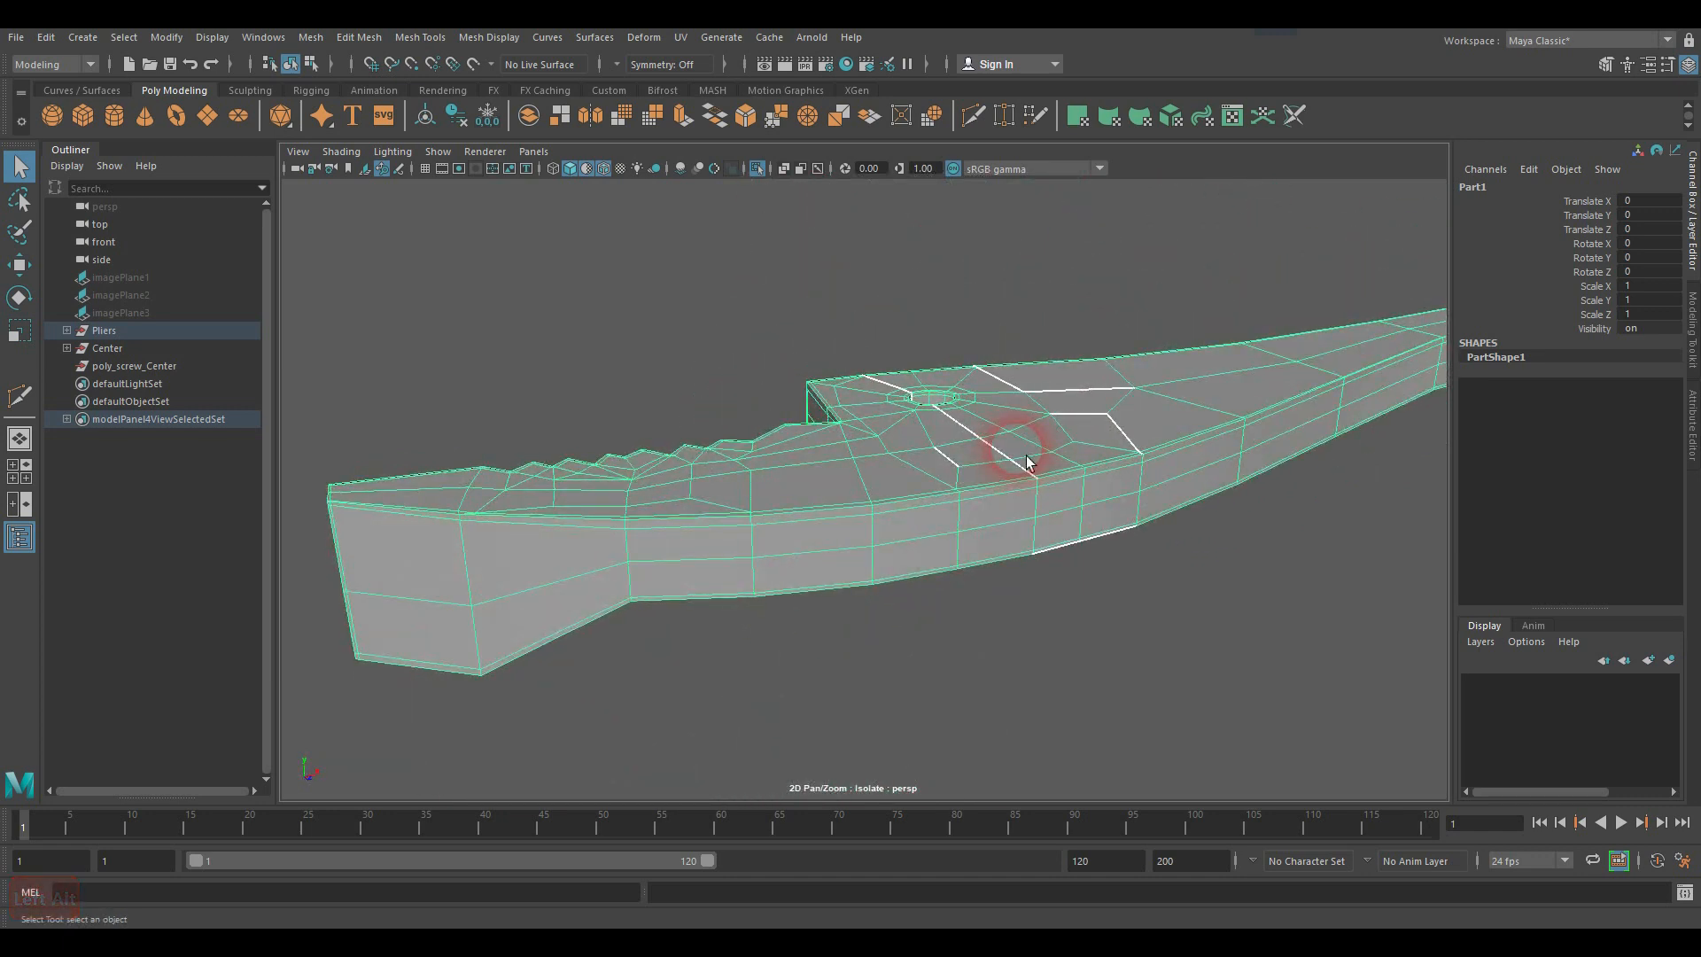
left_click_drag(1048, 448, 1001, 459, "alt")
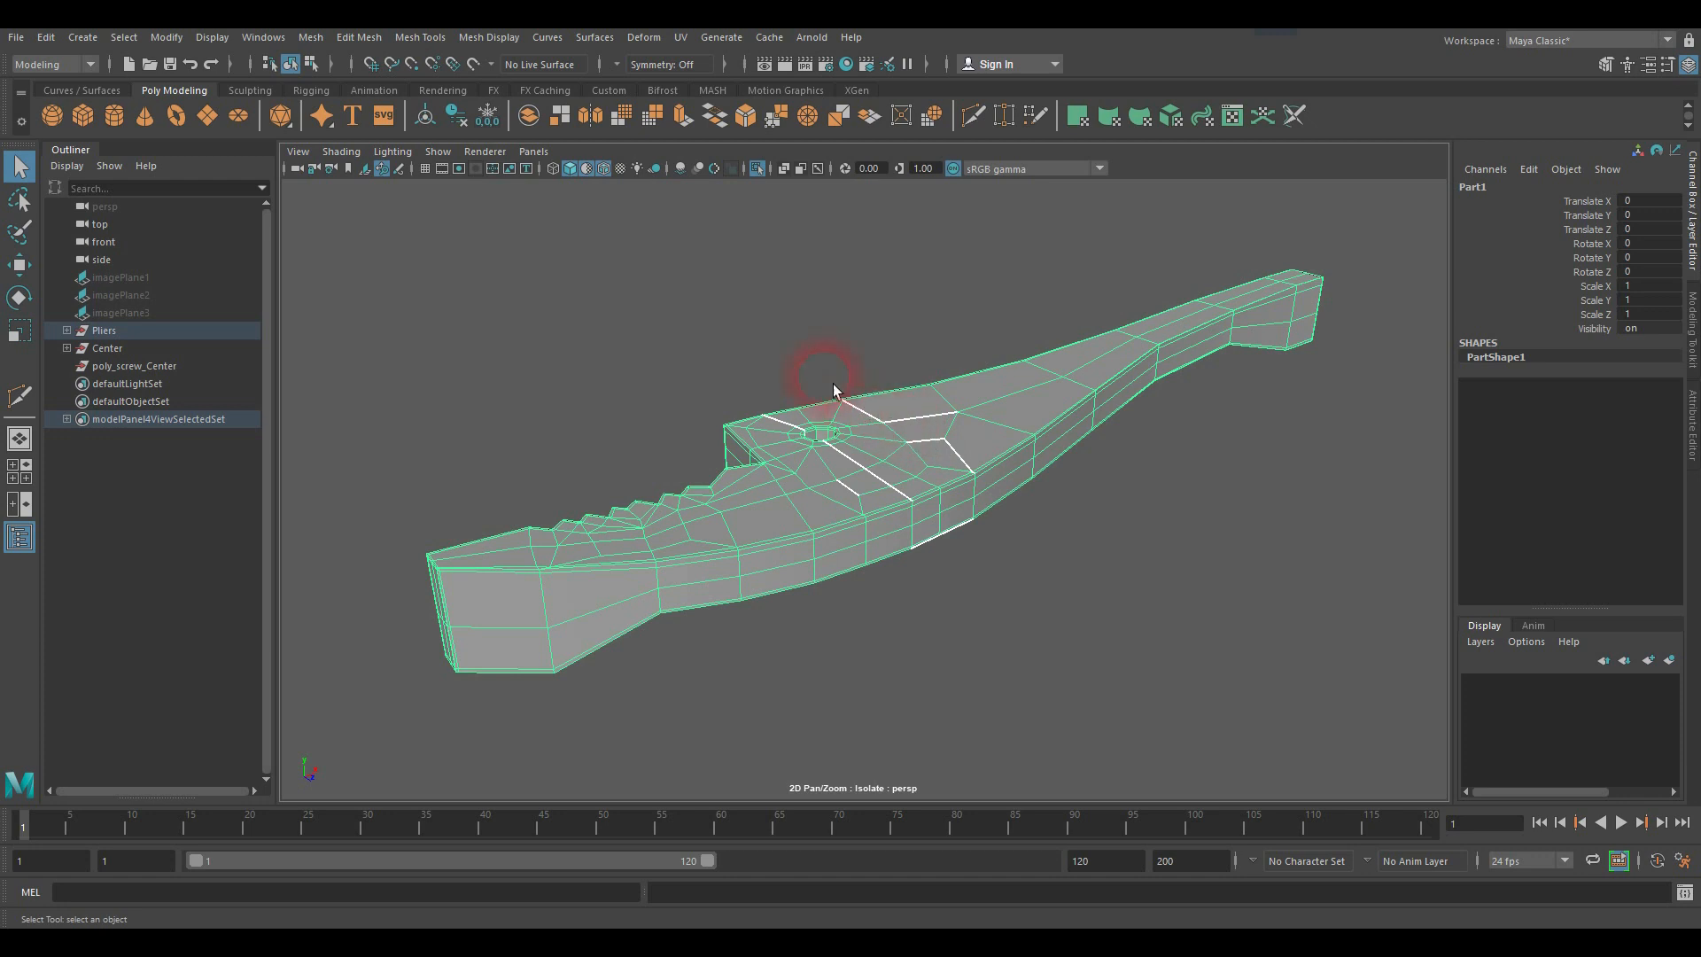
Step: Open the UV Editor for Part1, zoom out on its UV layout and move the window clear of the viewport
left_click(680, 37)
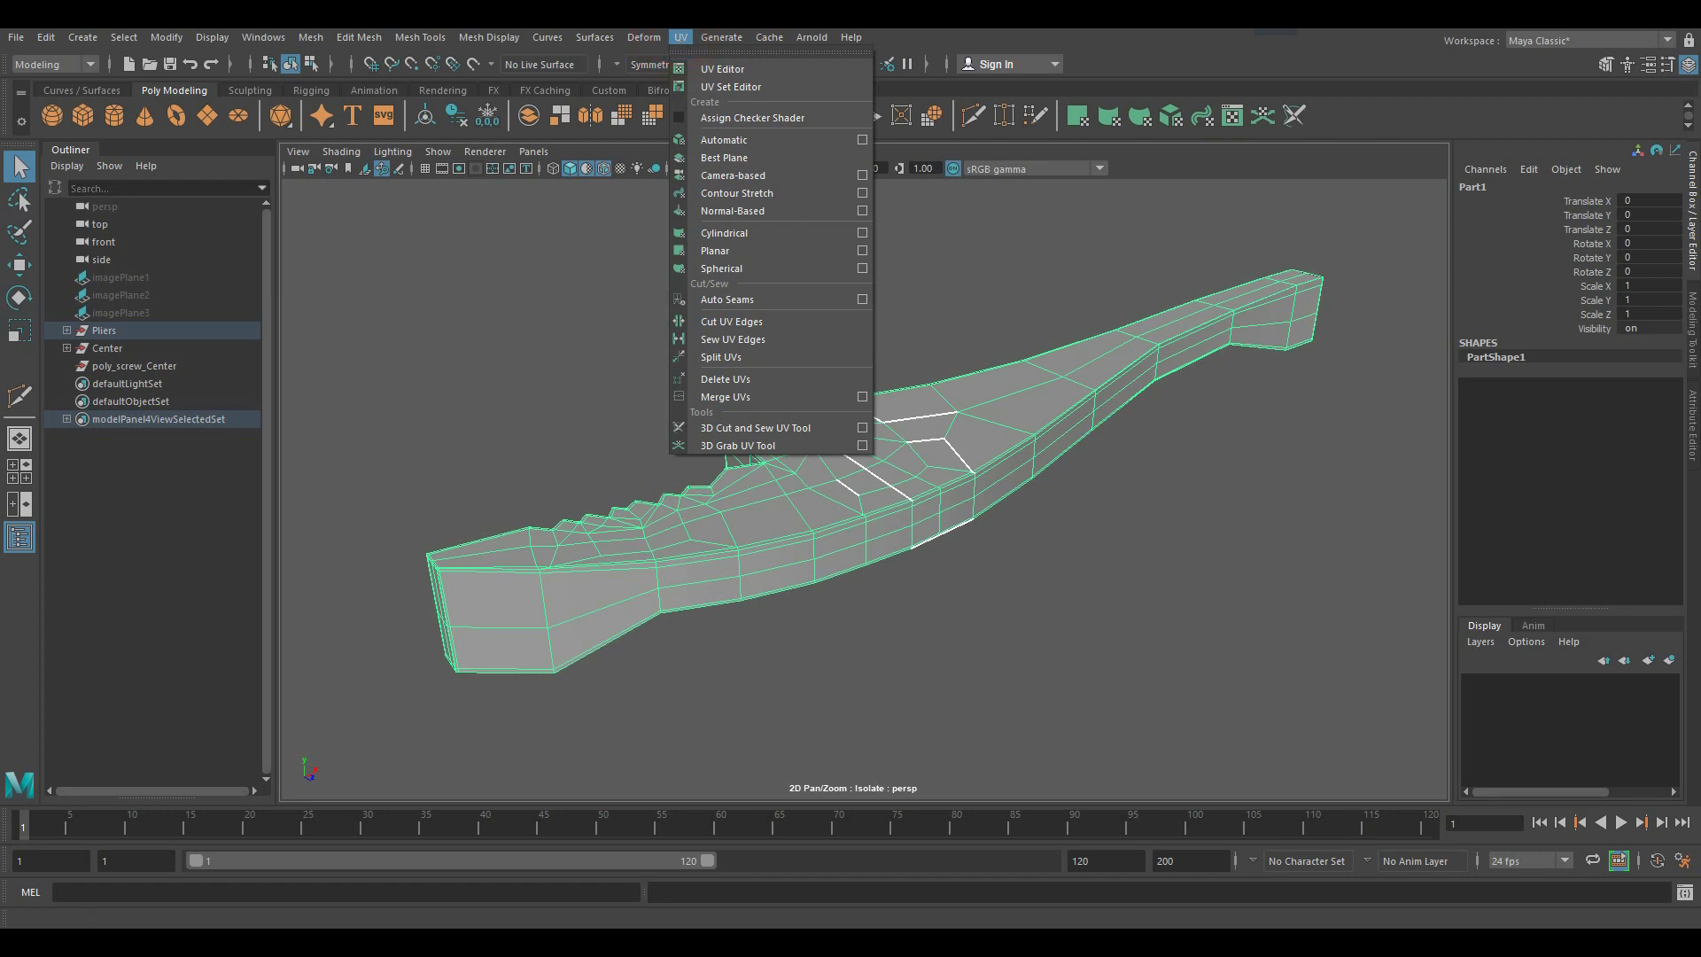
left_click(721, 68)
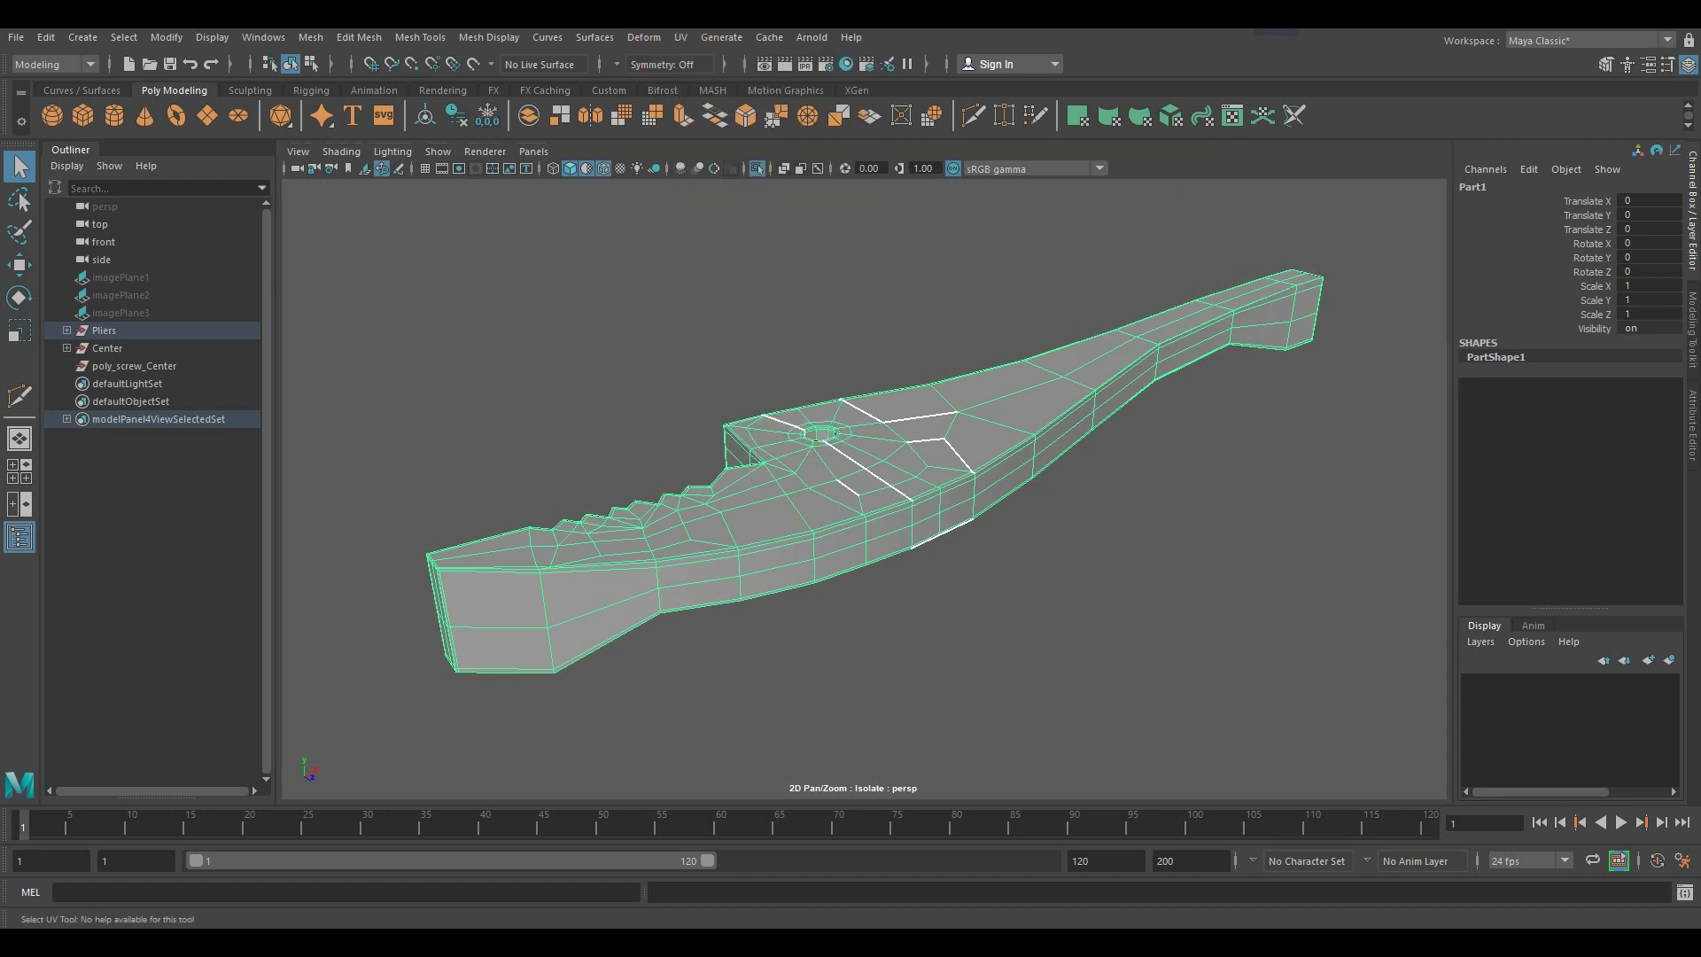
left_click_drag(778, 274, 506, 131)
scroll(632, 298, "down", 2)
scroll(641, 349, "down", 2)
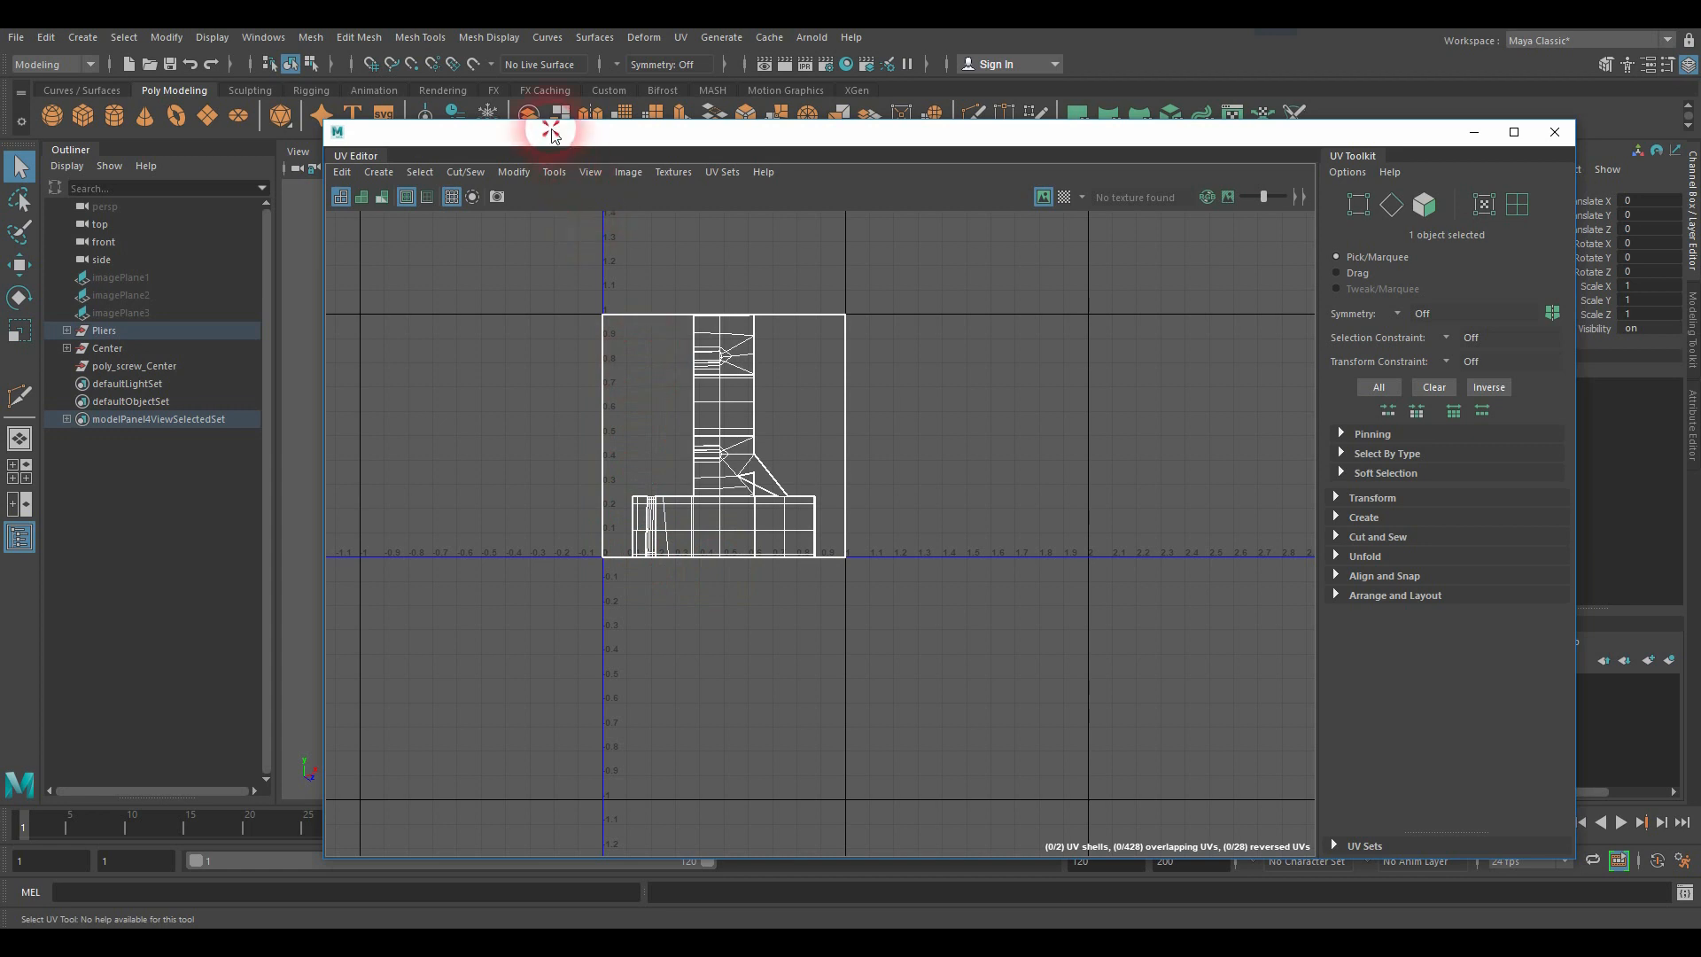
left_click_drag(563, 134, 1699, 53)
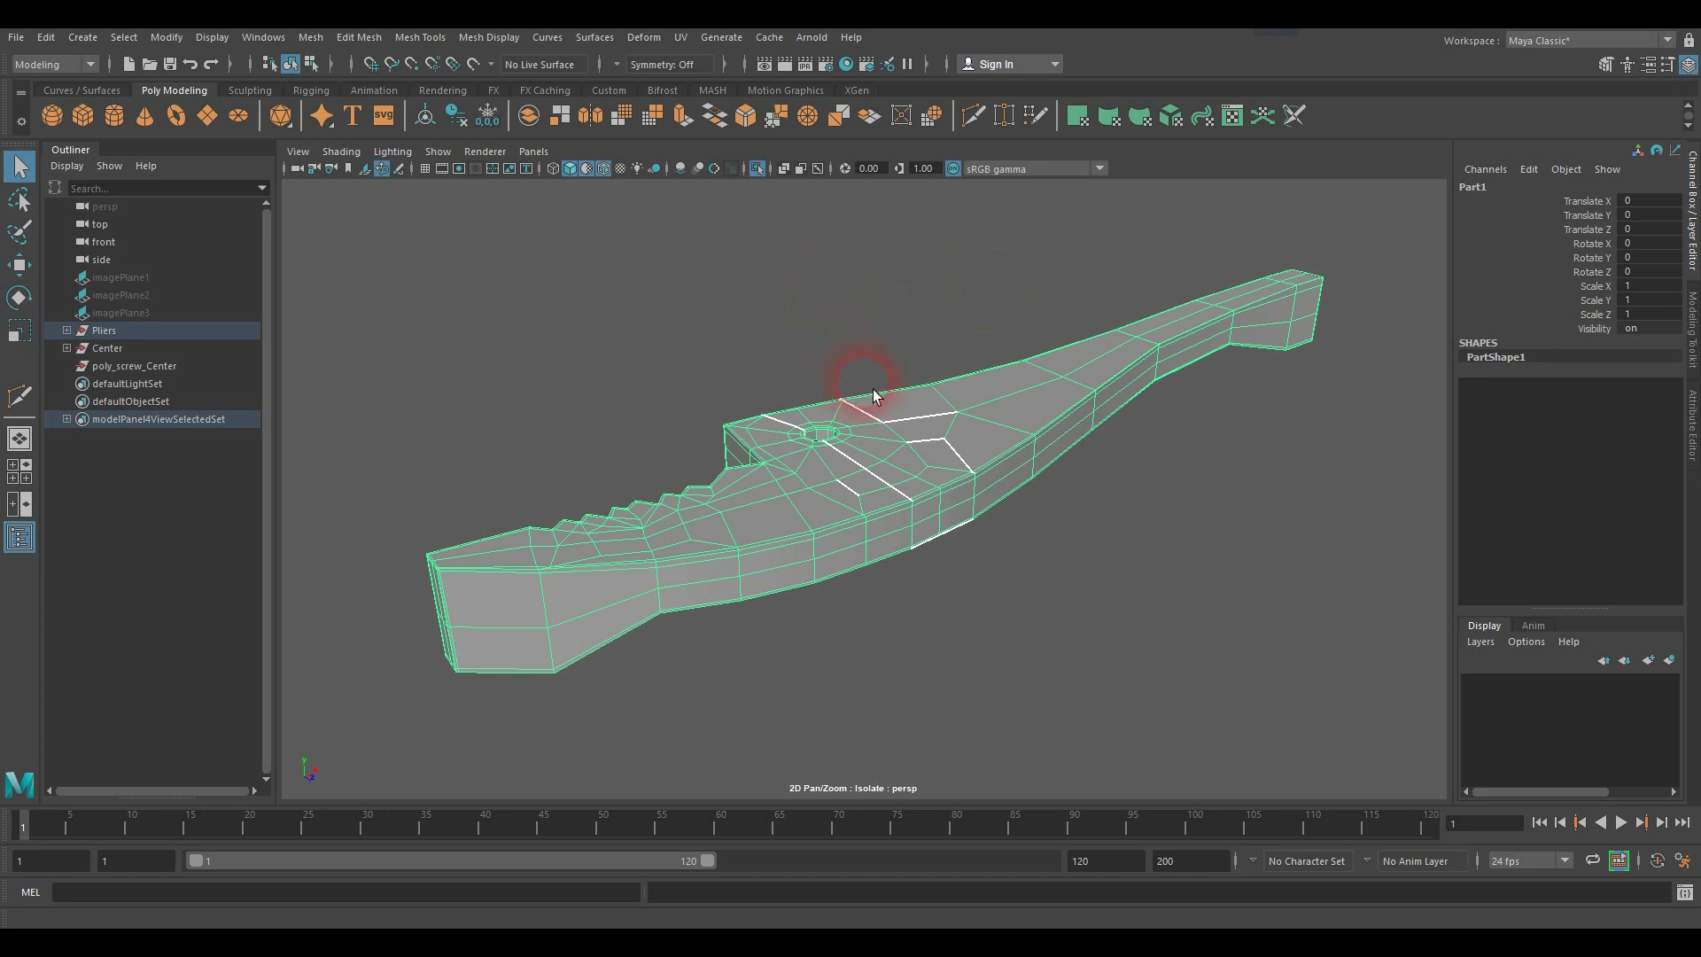
Step: Reopen the UV Editor and place its window beside the model so the UV layout and jaw are both visible
left_click(684, 39)
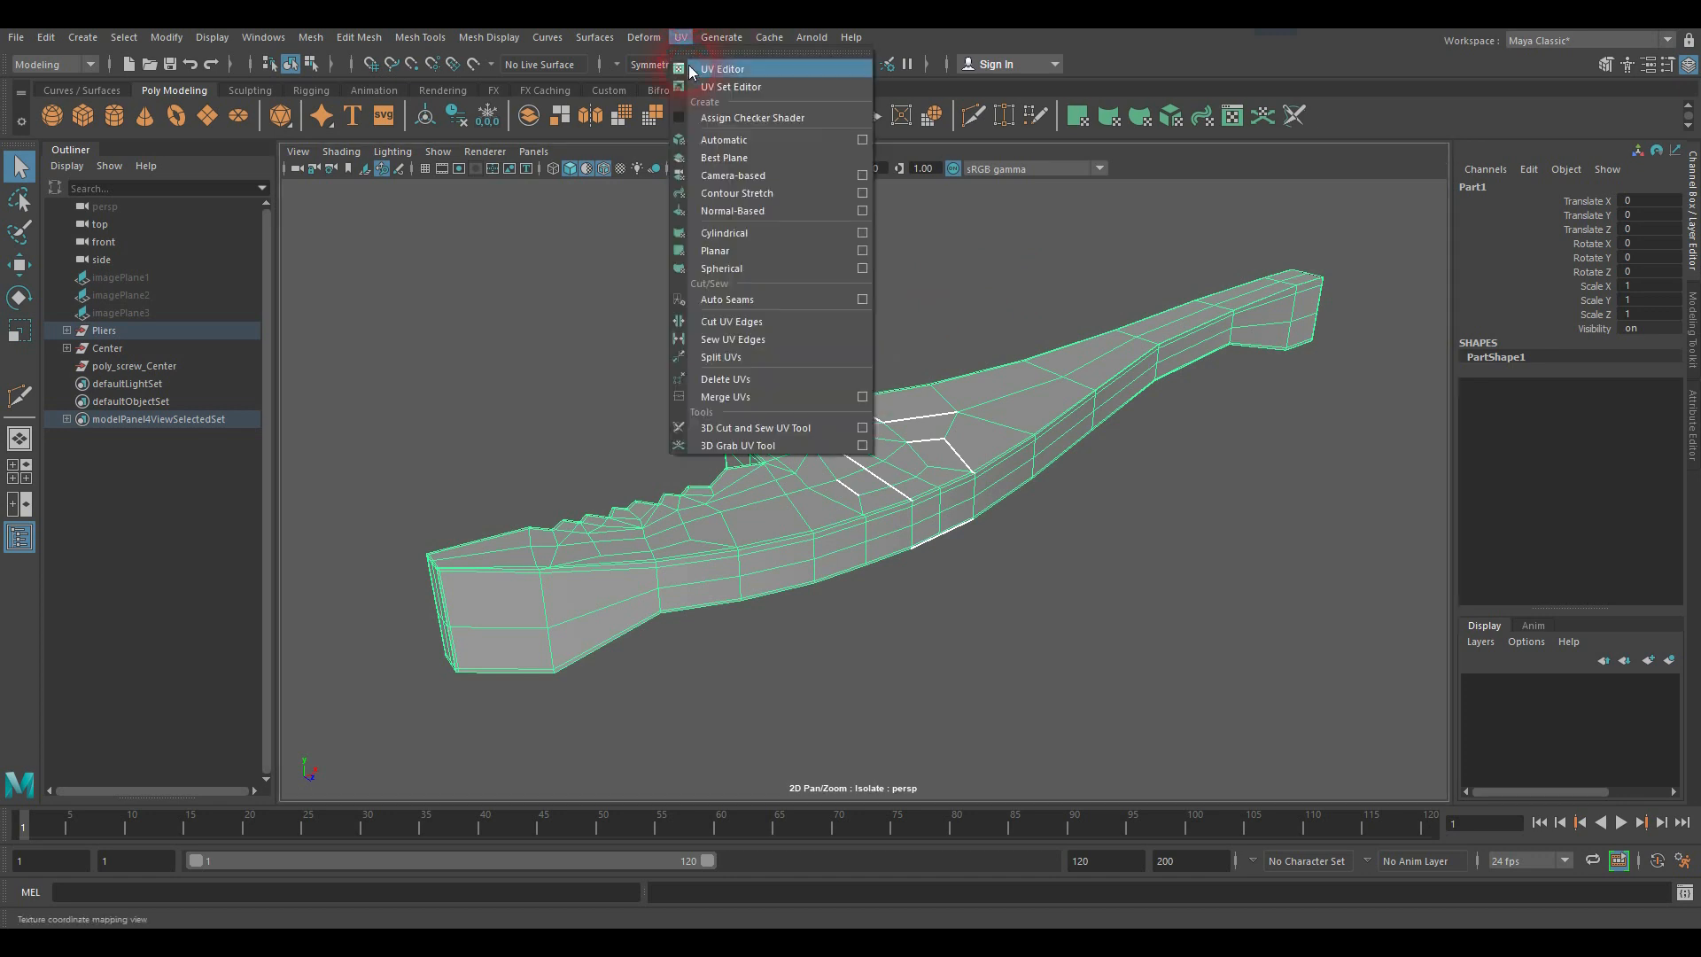
left_click(752, 142)
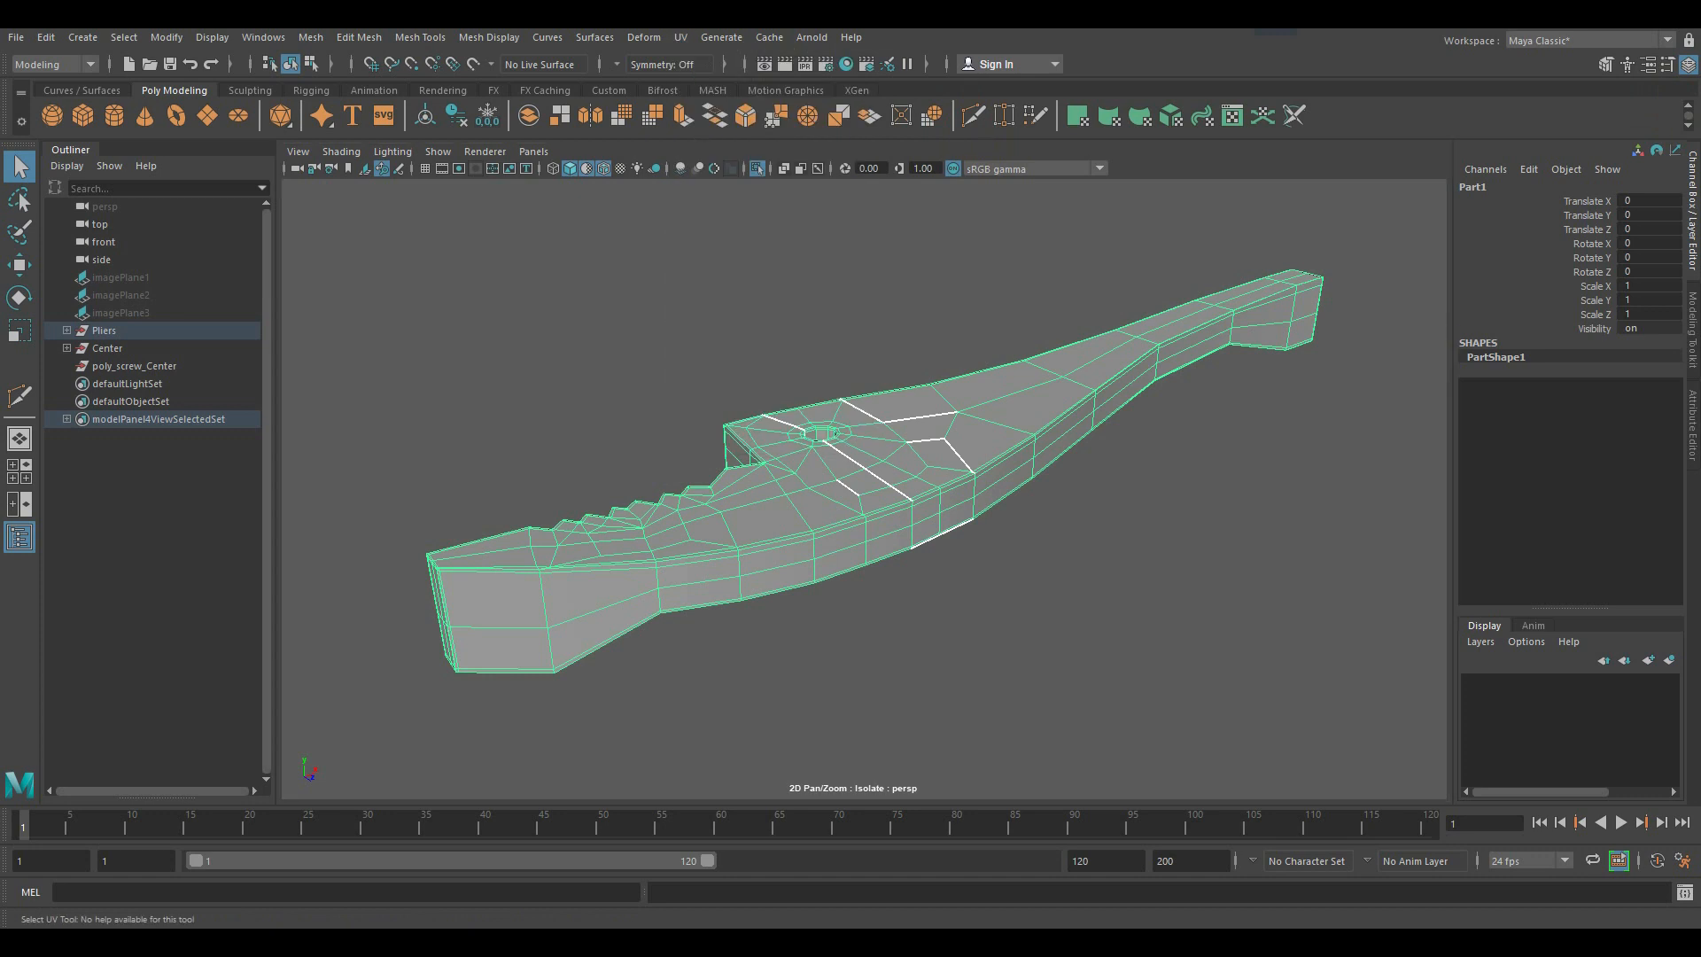
left_click_drag(1699, 274, 1594, 317)
left_click_drag(1460, 263, 1124, 144)
left_click(1194, 305)
scroll(1194, 299, "up", 3)
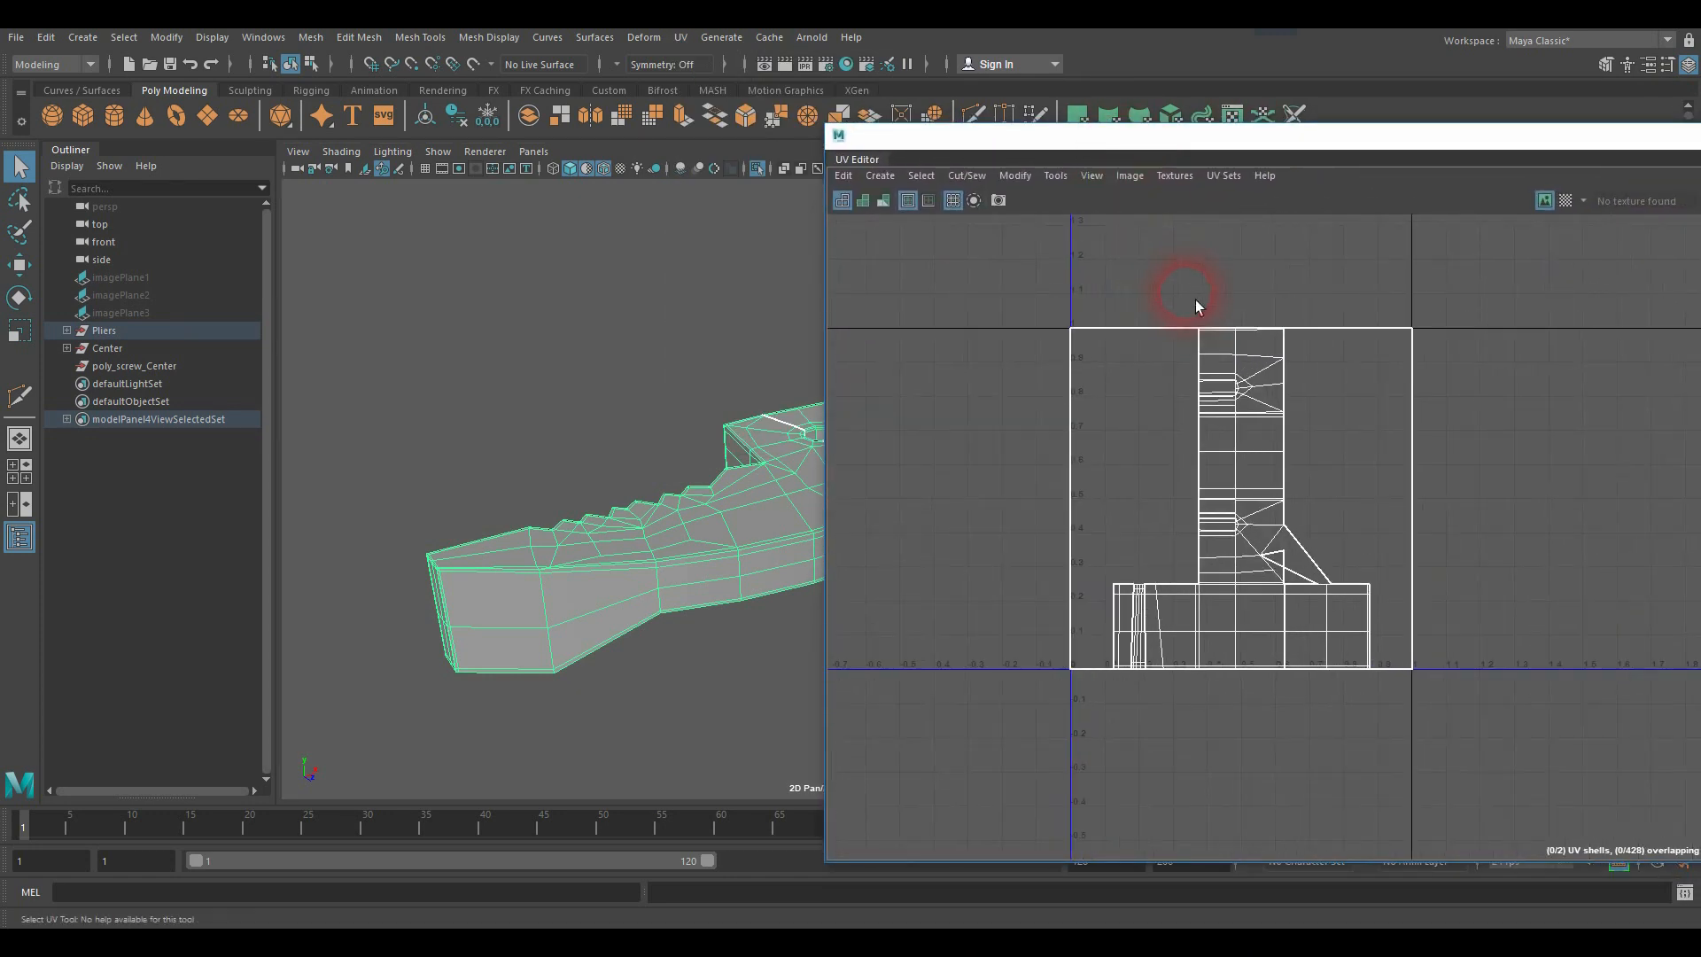
Step: Apply Automatic UV mapping to Part1 and clear the resulting UV selection
left_click(682, 38)
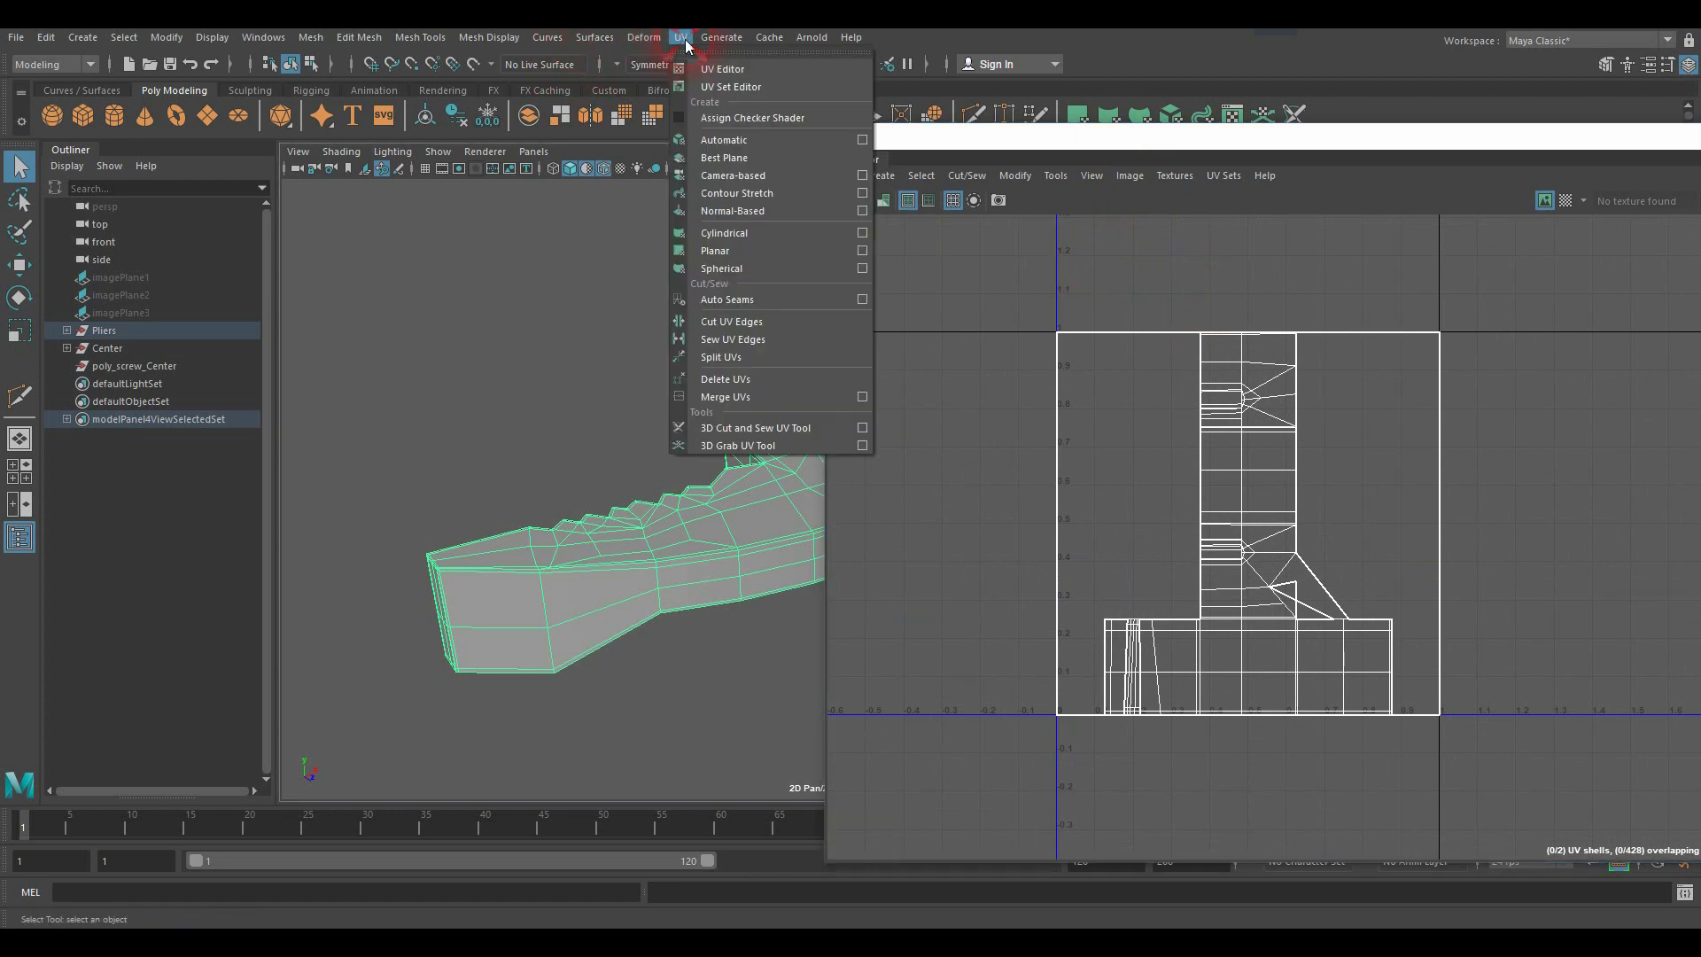
left_click(726, 140)
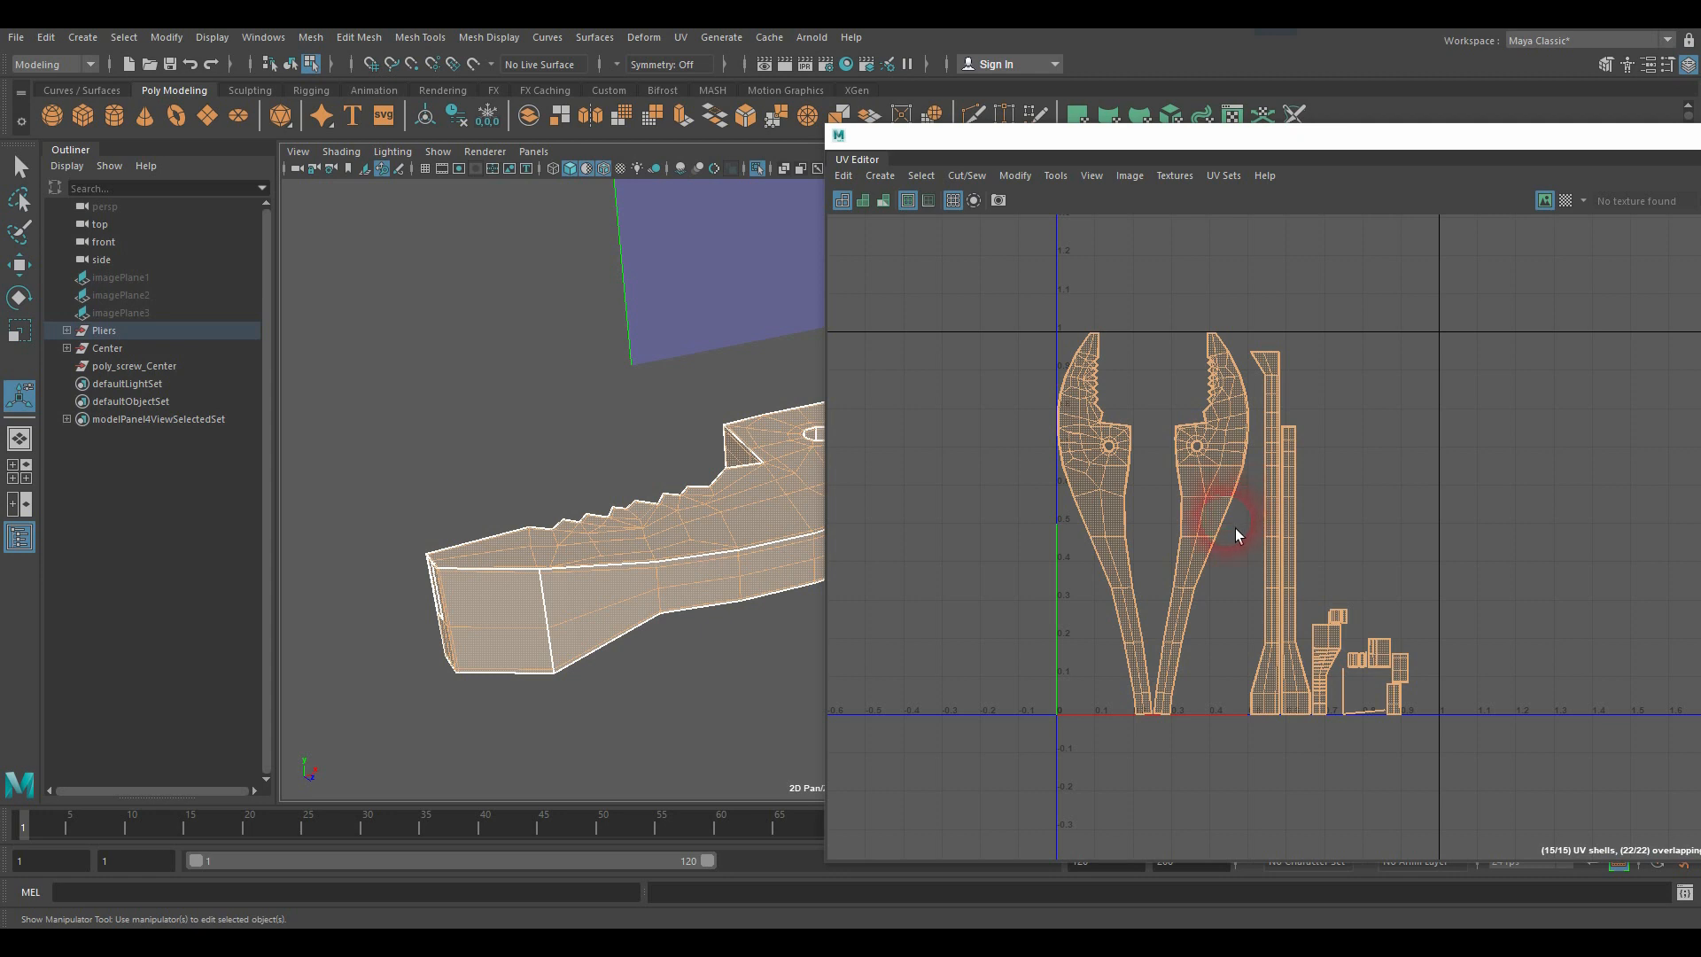
left_click(550, 463)
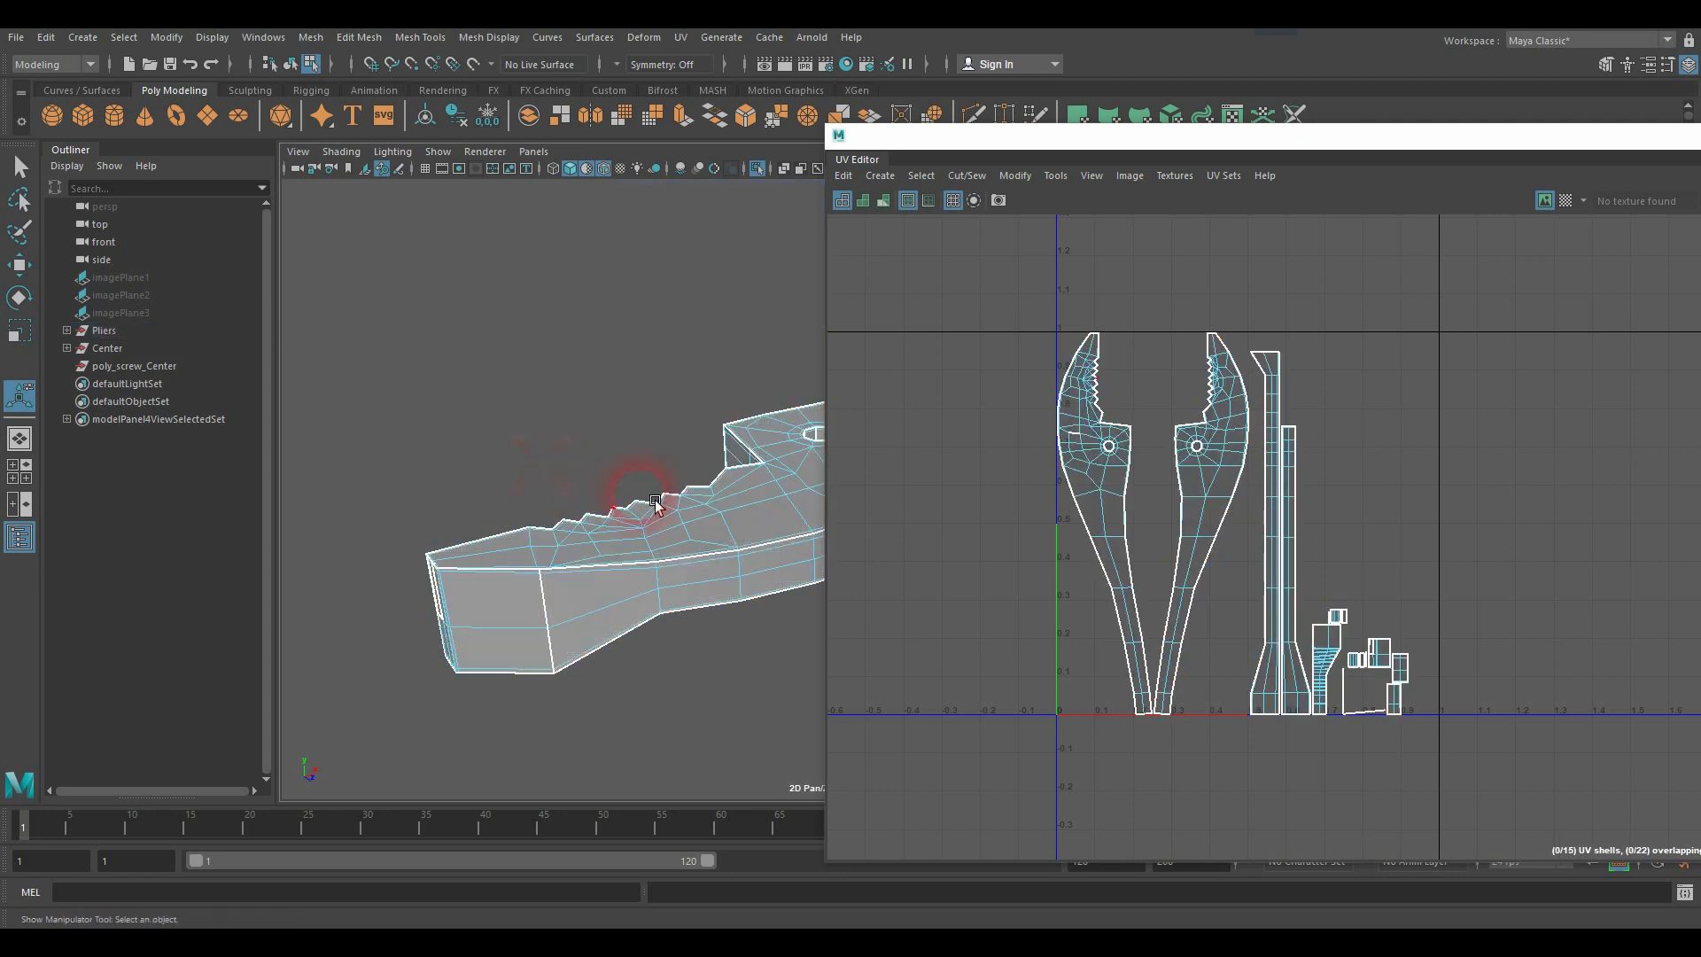
Step: Select the first jaw-and-handle UV shell and examine the stray seam near the pivot hole on the model
right_click_drag(1103, 470, 1112, 523)
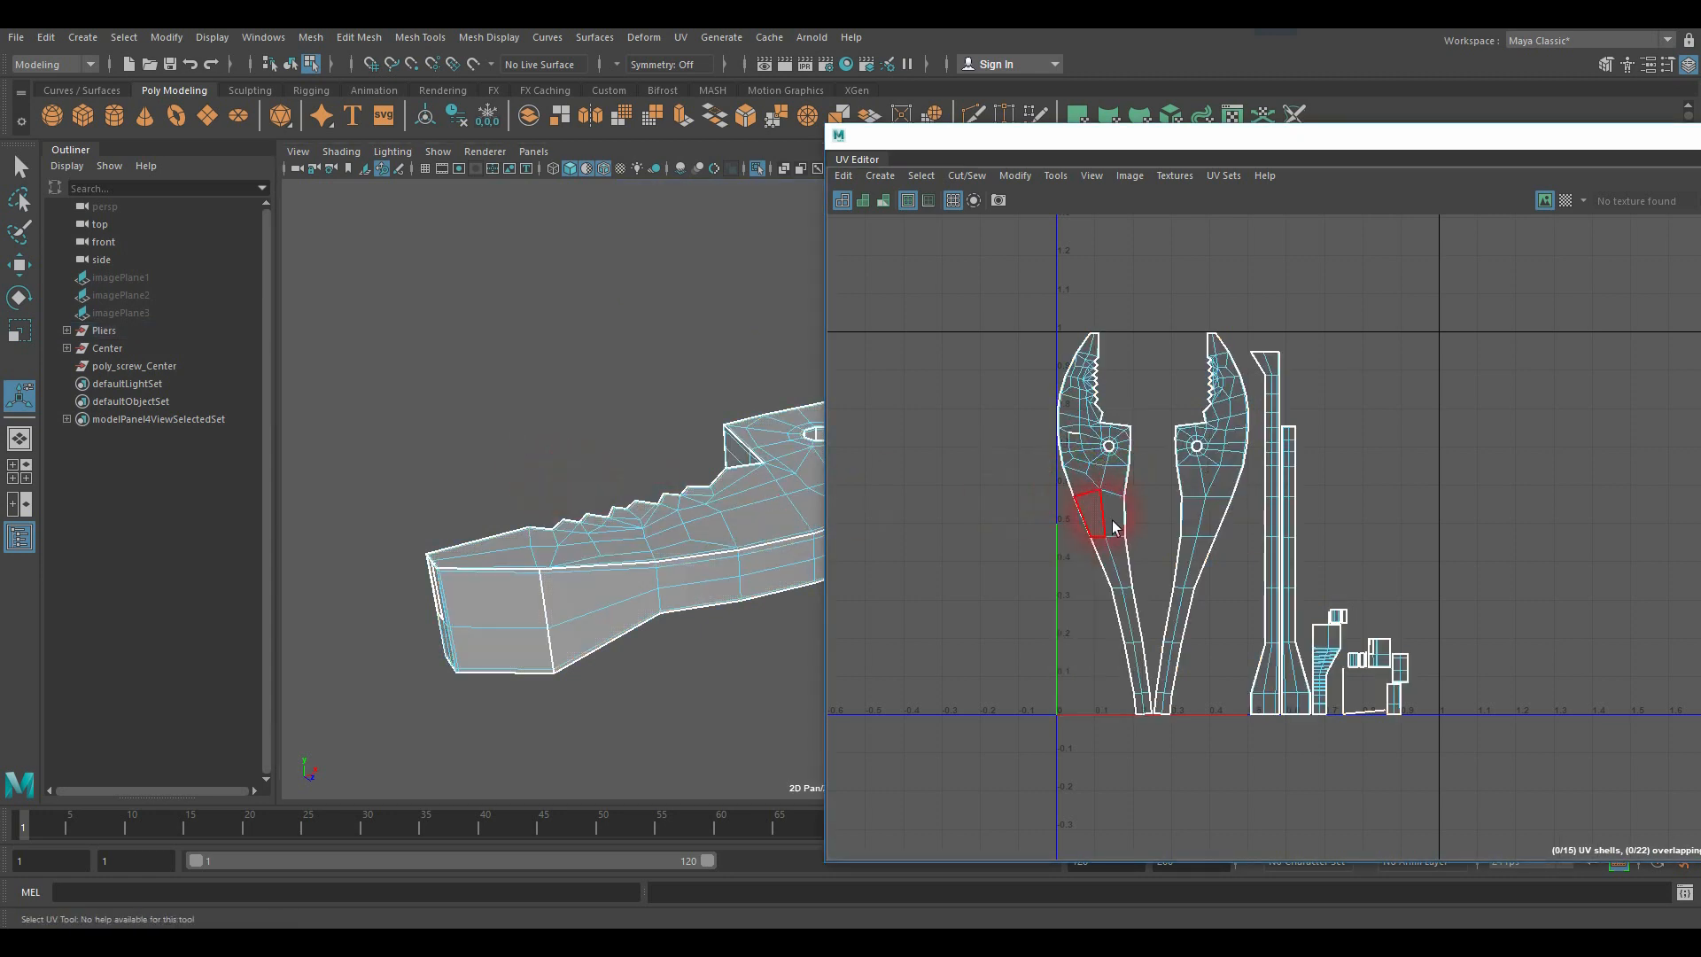
double_click(1112, 515)
mouse_move(740, 493)
left_mouse_down("alt")
mouse_move(475, 493)
mouse_move(626, 532)
mouse_move(747, 482)
left_mouse_up("alt")
right_click_drag(748, 482, 810, 456, "alt")
middle_click_drag(641, 512, 710, 471, "alt")
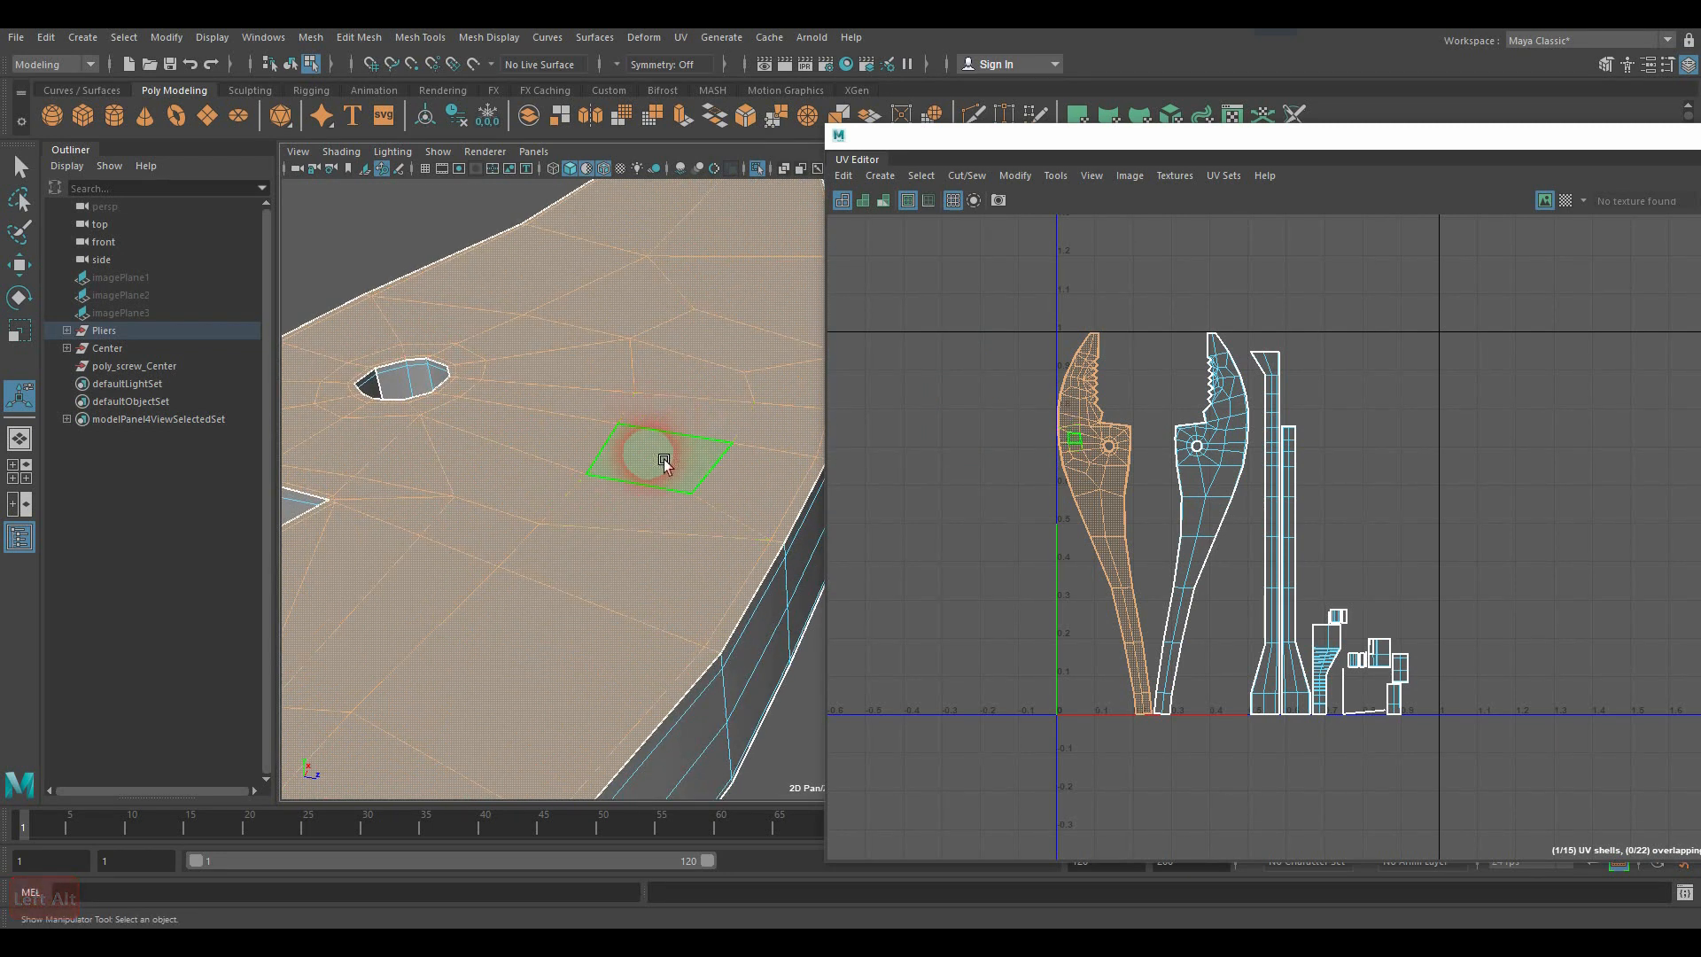
left_click_drag(695, 569, 624, 456, "alt")
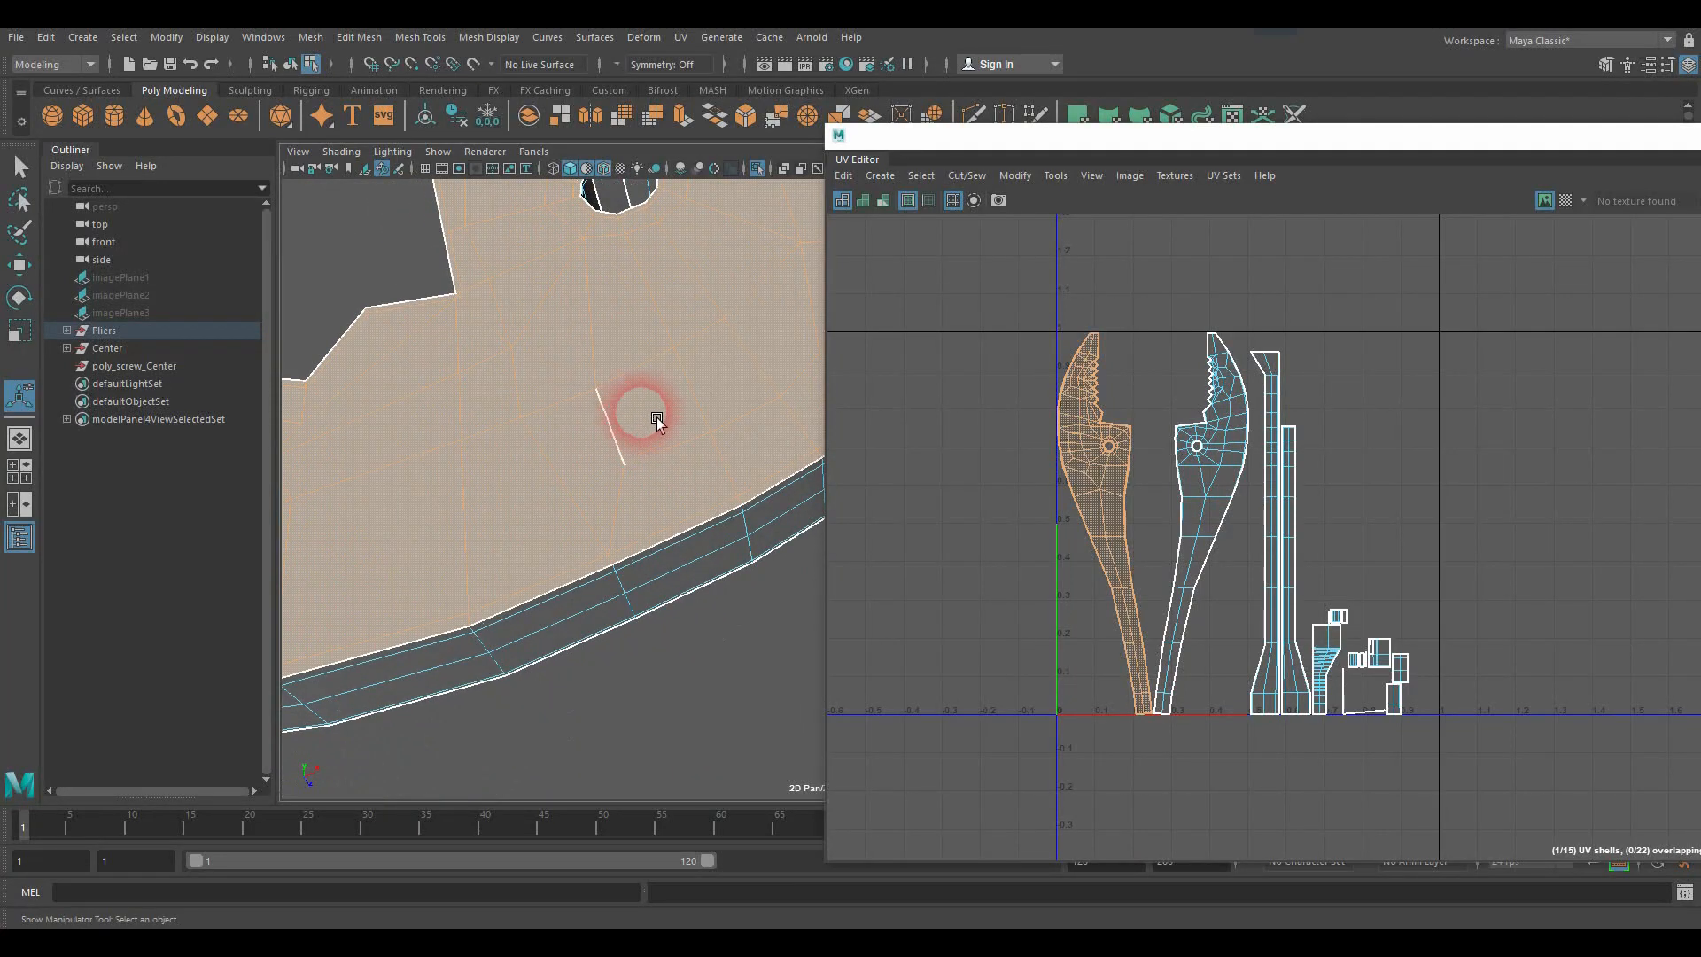
left_click(664, 390)
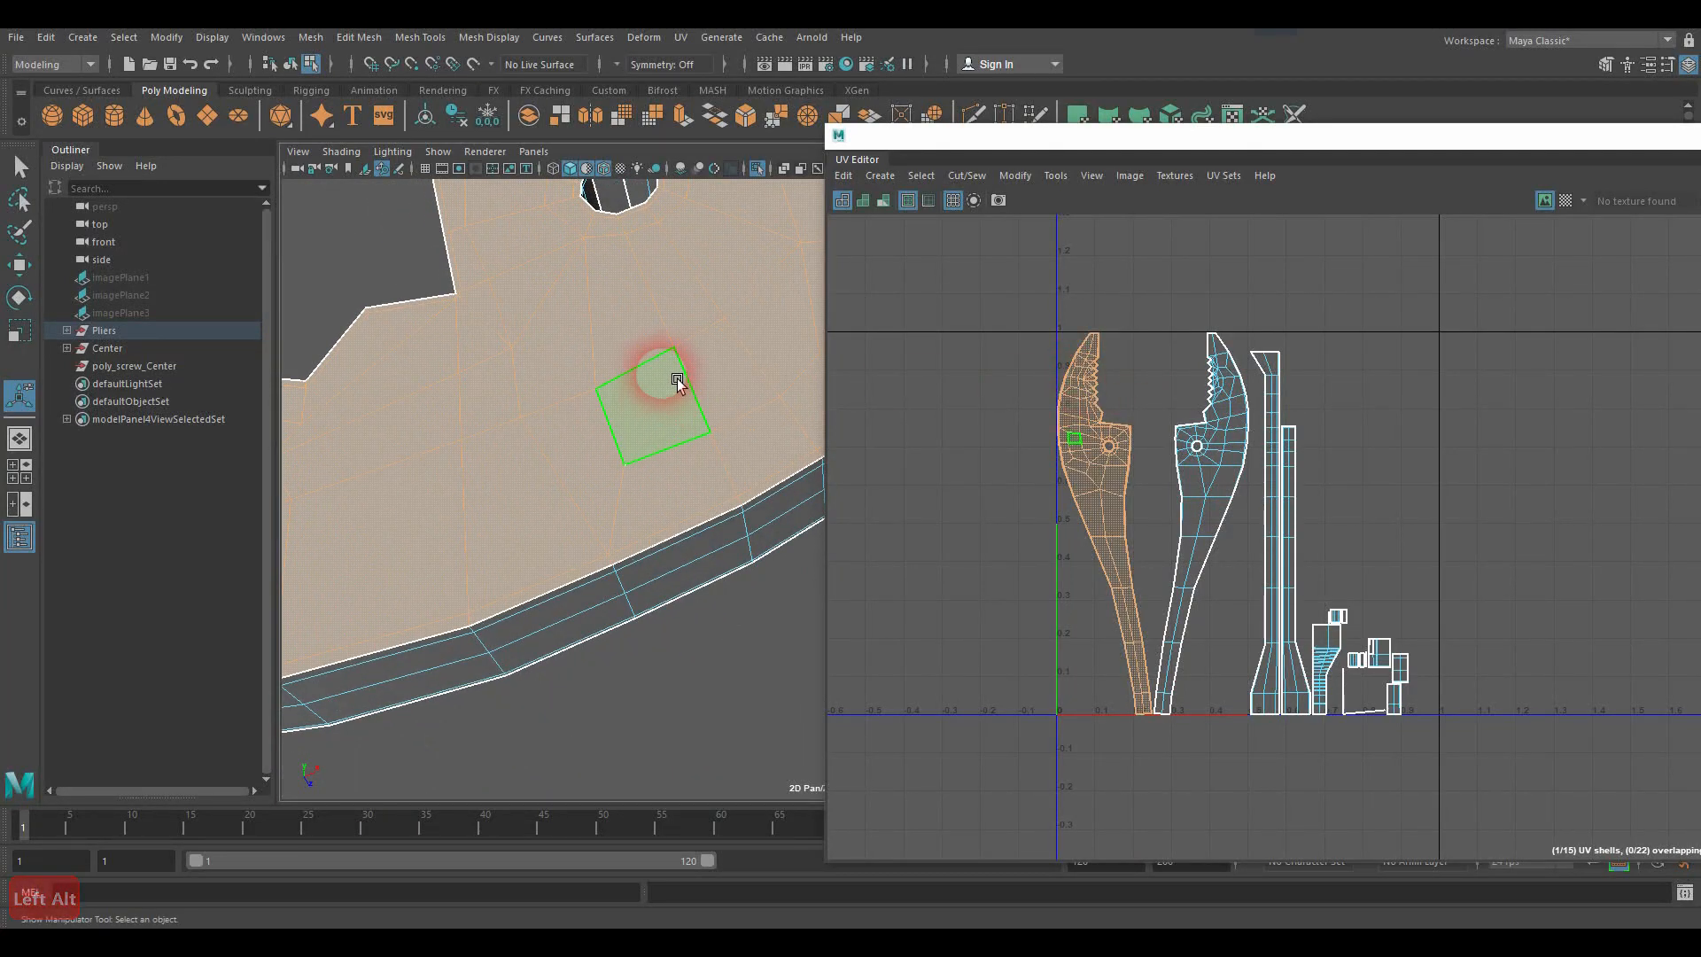
scroll(677, 379, "down", 5)
middle_click_drag(696, 390, 655, 401, "alt")
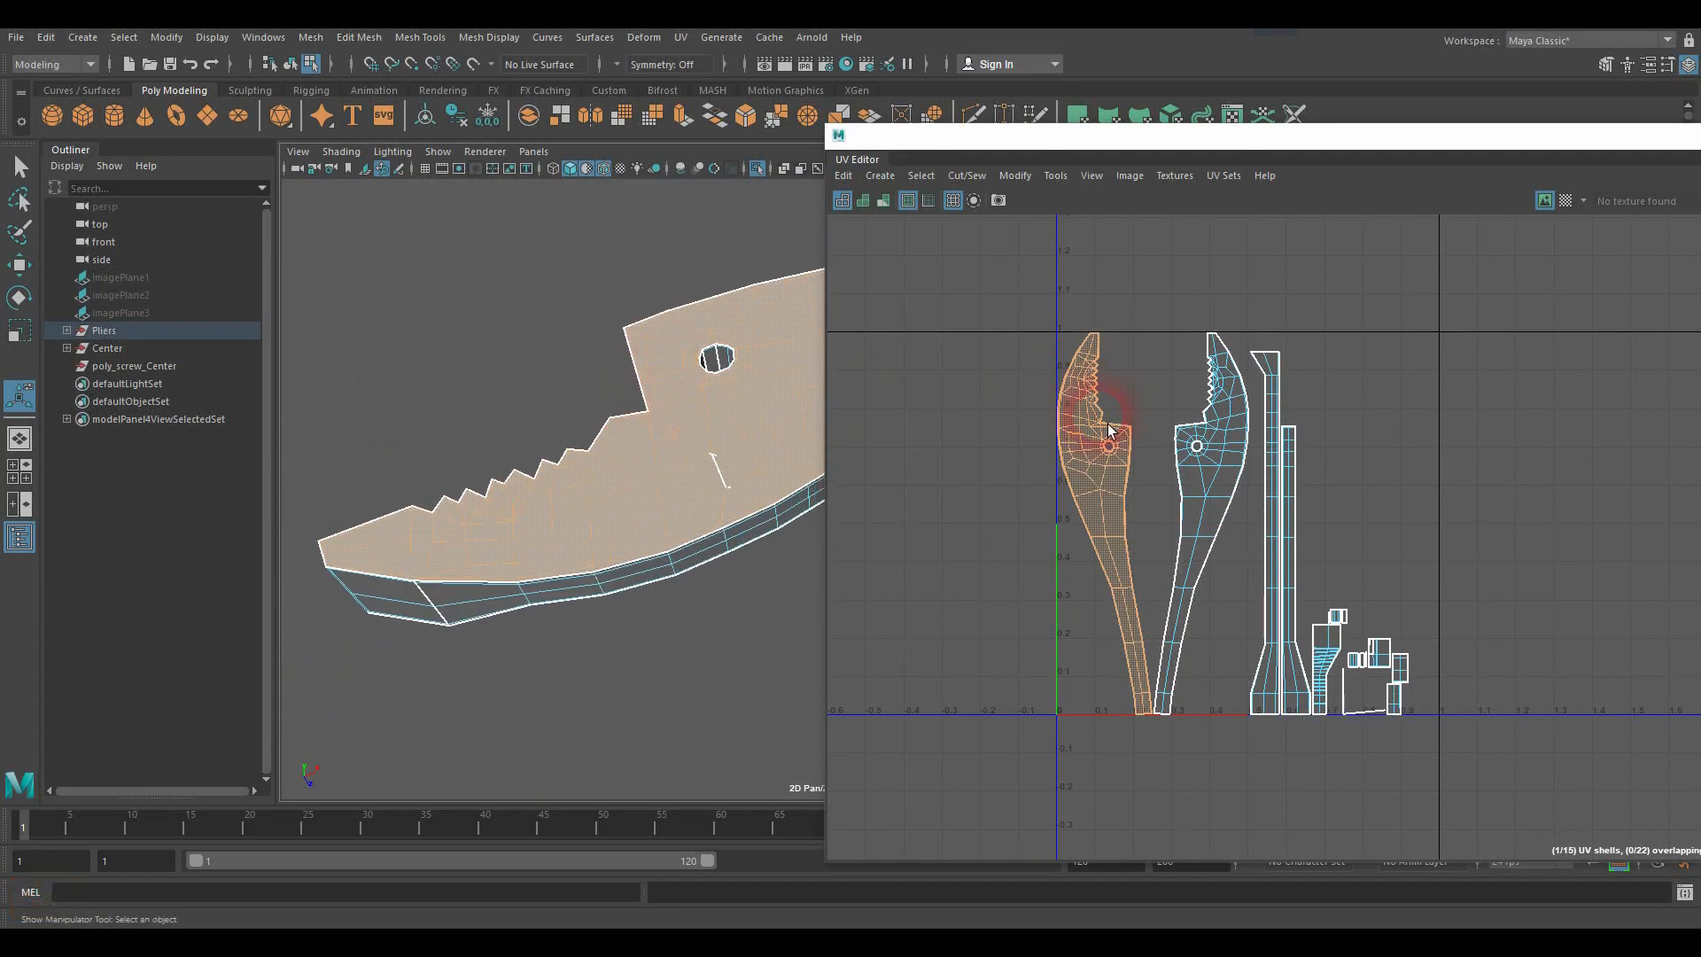
Step: Select the mirrored jaw-and-handle shell and the longest side strip shell in turn, and inspect the strip's faces on the model
left_click(1213, 478)
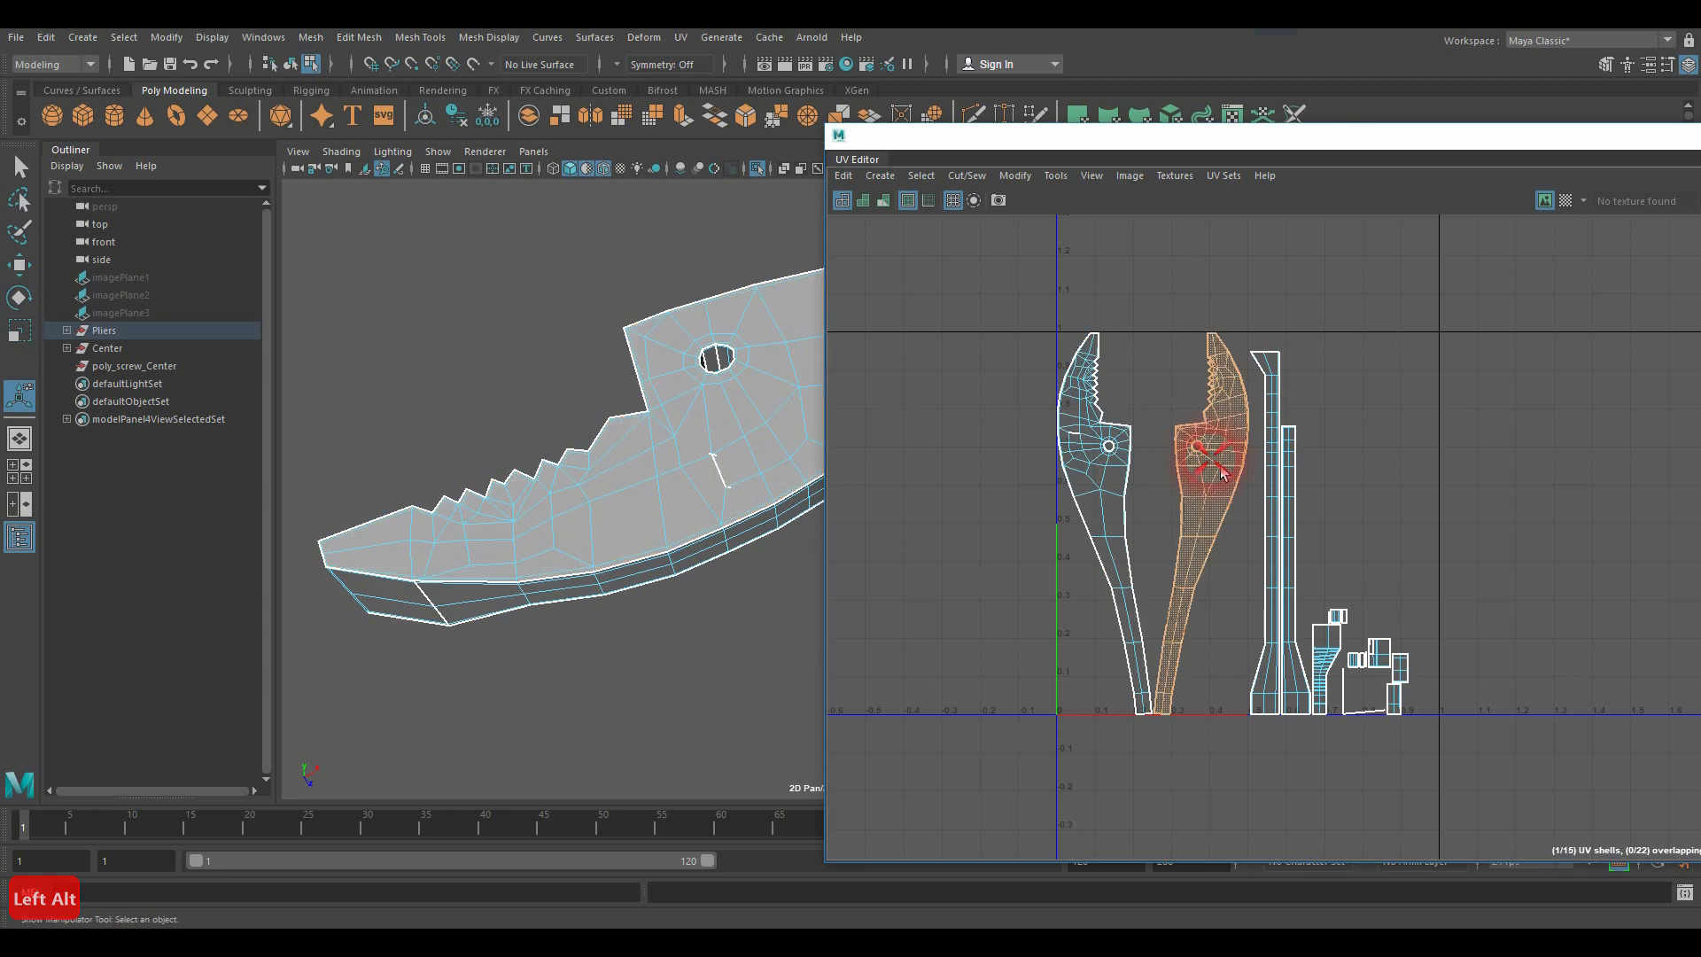
left_click(1281, 446)
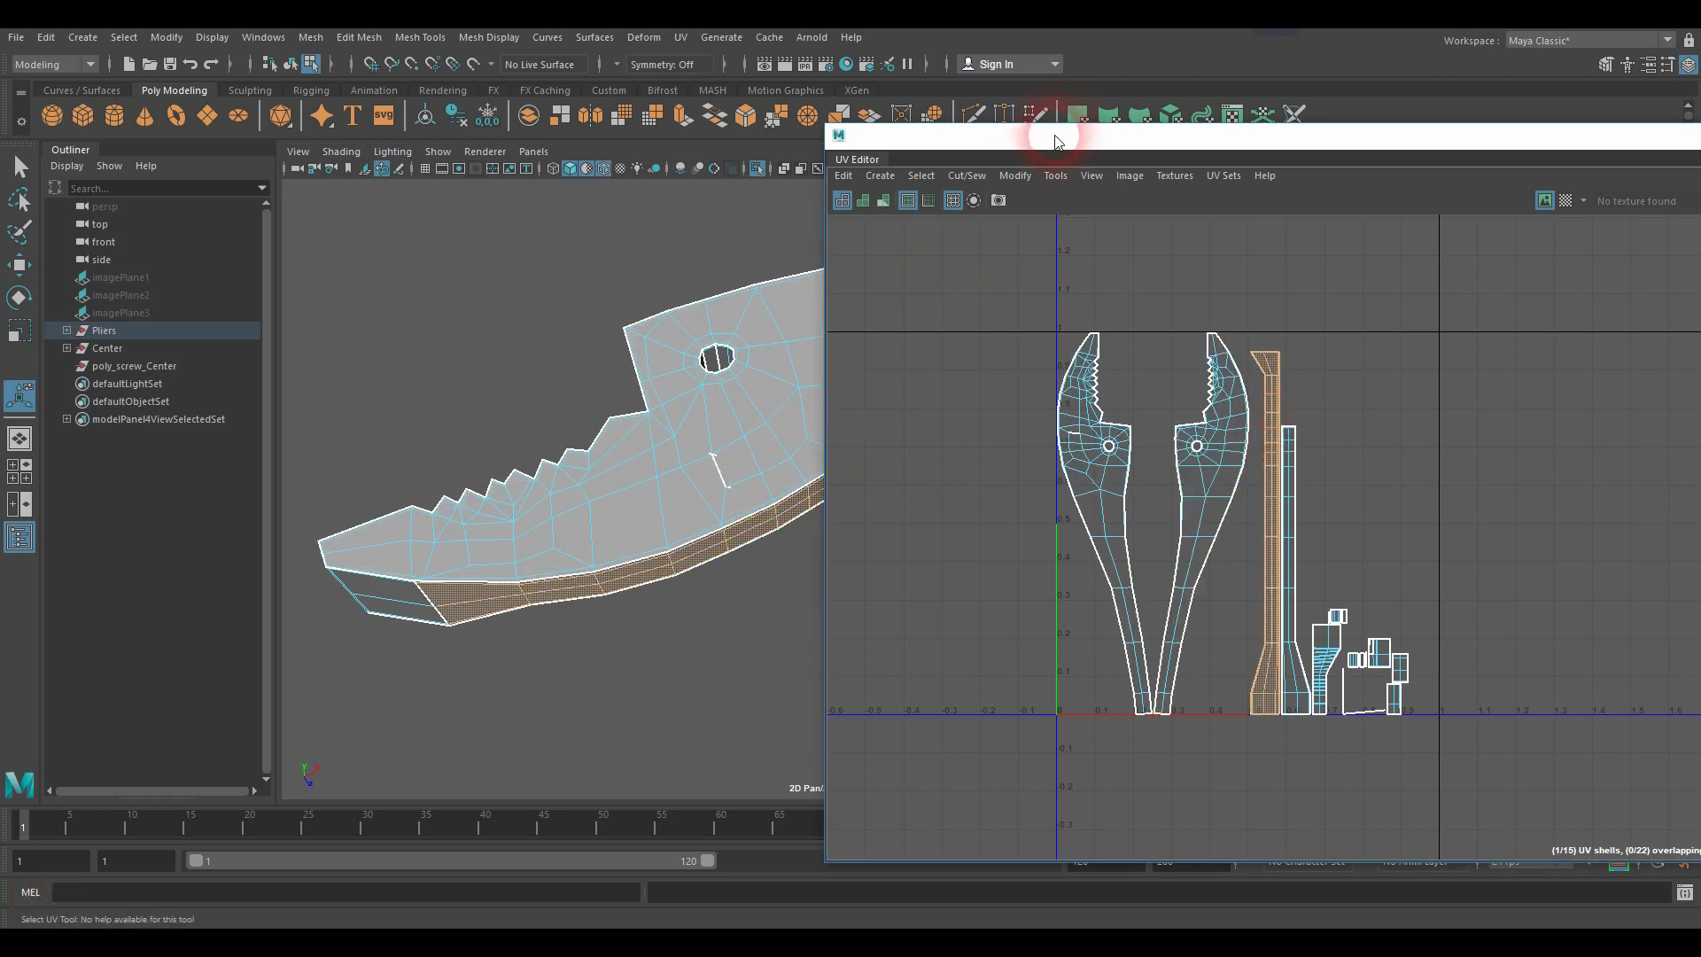
left_click_drag(1054, 137, 1700, 132)
scroll(1083, 366, "down", 4)
left_click_drag(1082, 367, 1010, 410, "alt")
right_click_drag(1010, 410, 1320, 404, "alt")
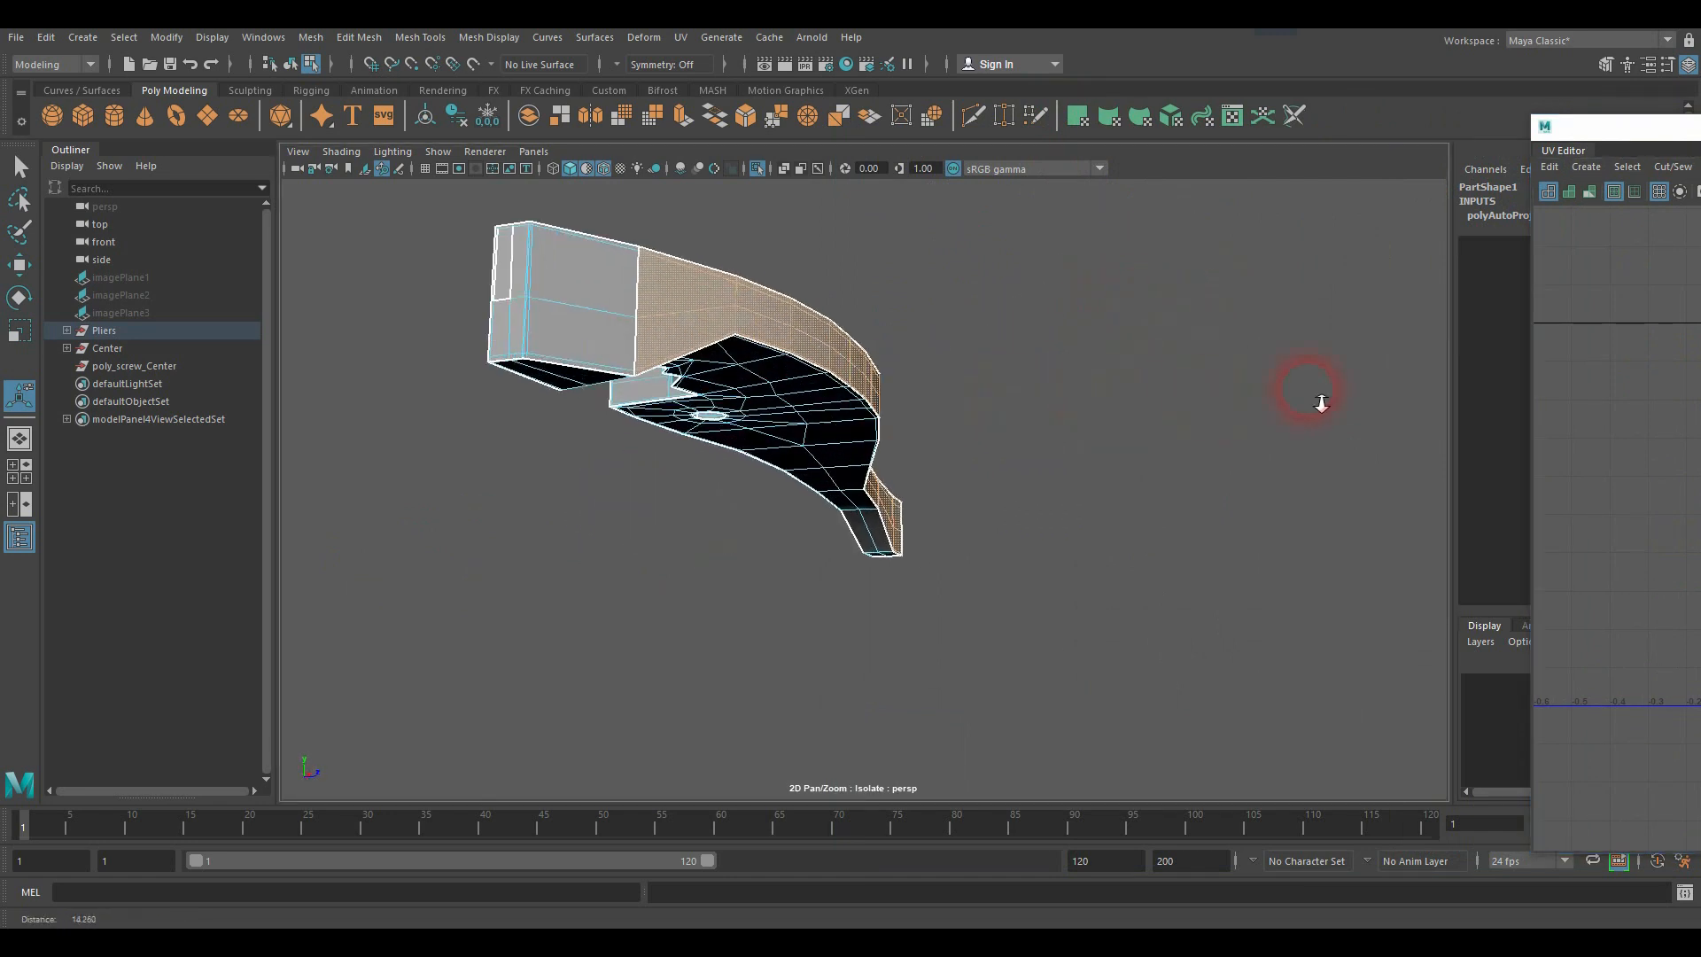
left_click_drag(1321, 403, 615, 320, "alt")
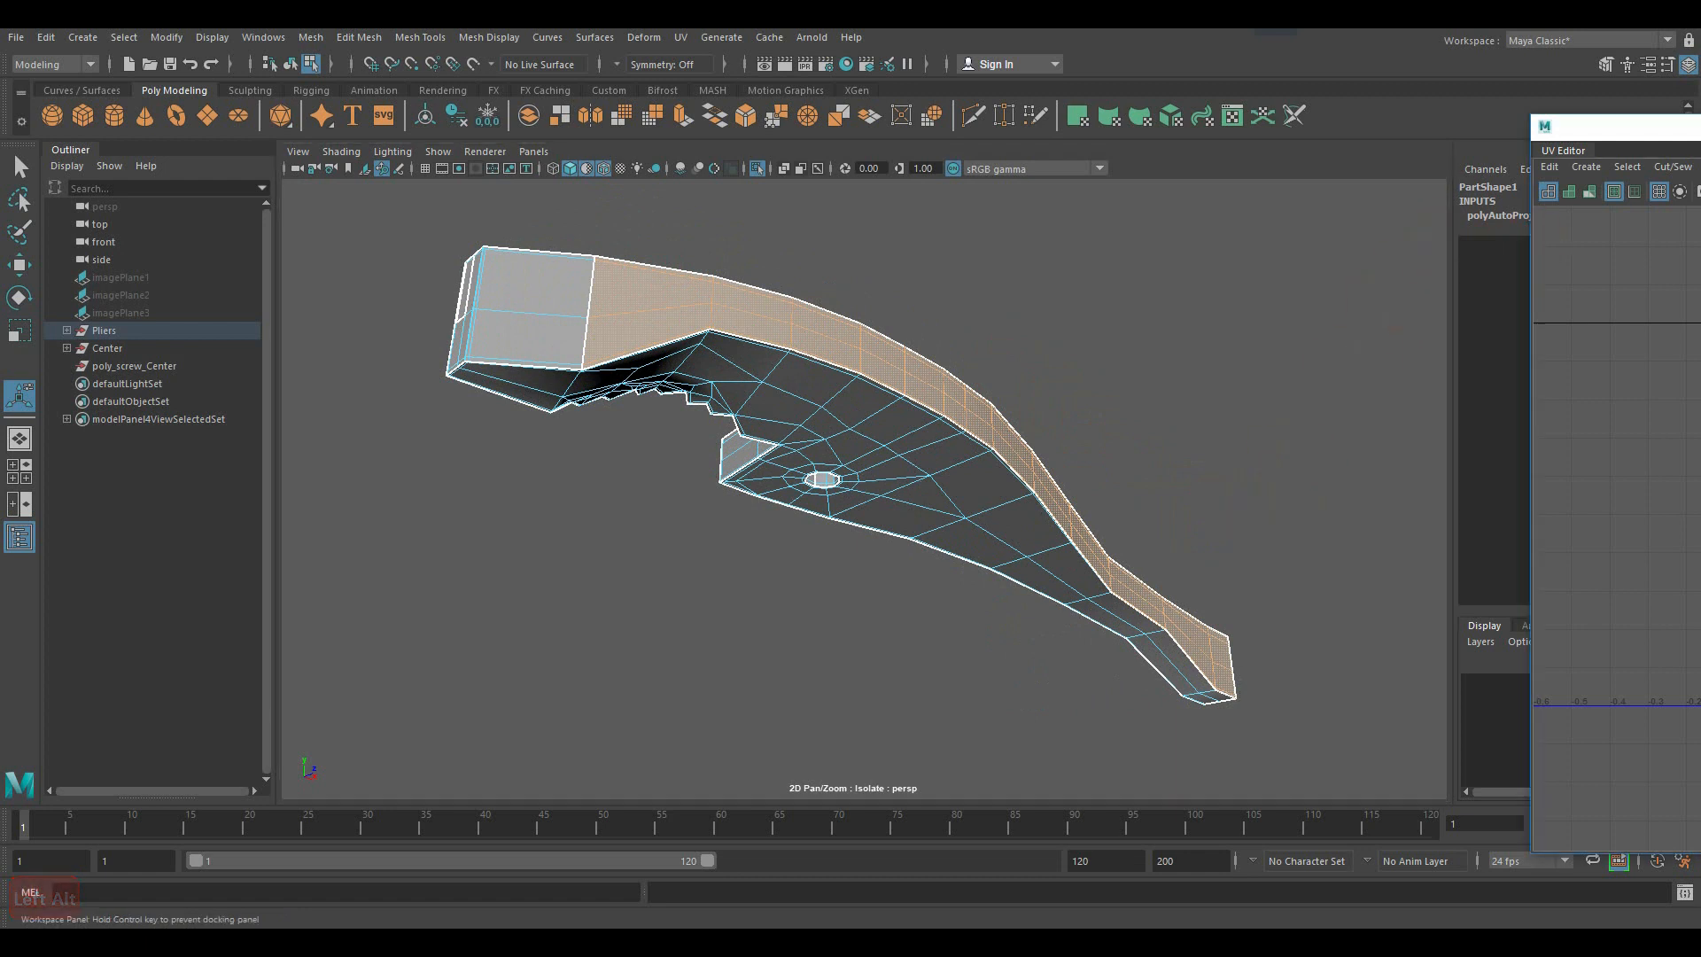
Step: Bring the UV Editor back over the model and select the shorter strip, the toothed shell and the group of small shells in turn
left_click_drag(1682, 126, 906, 175)
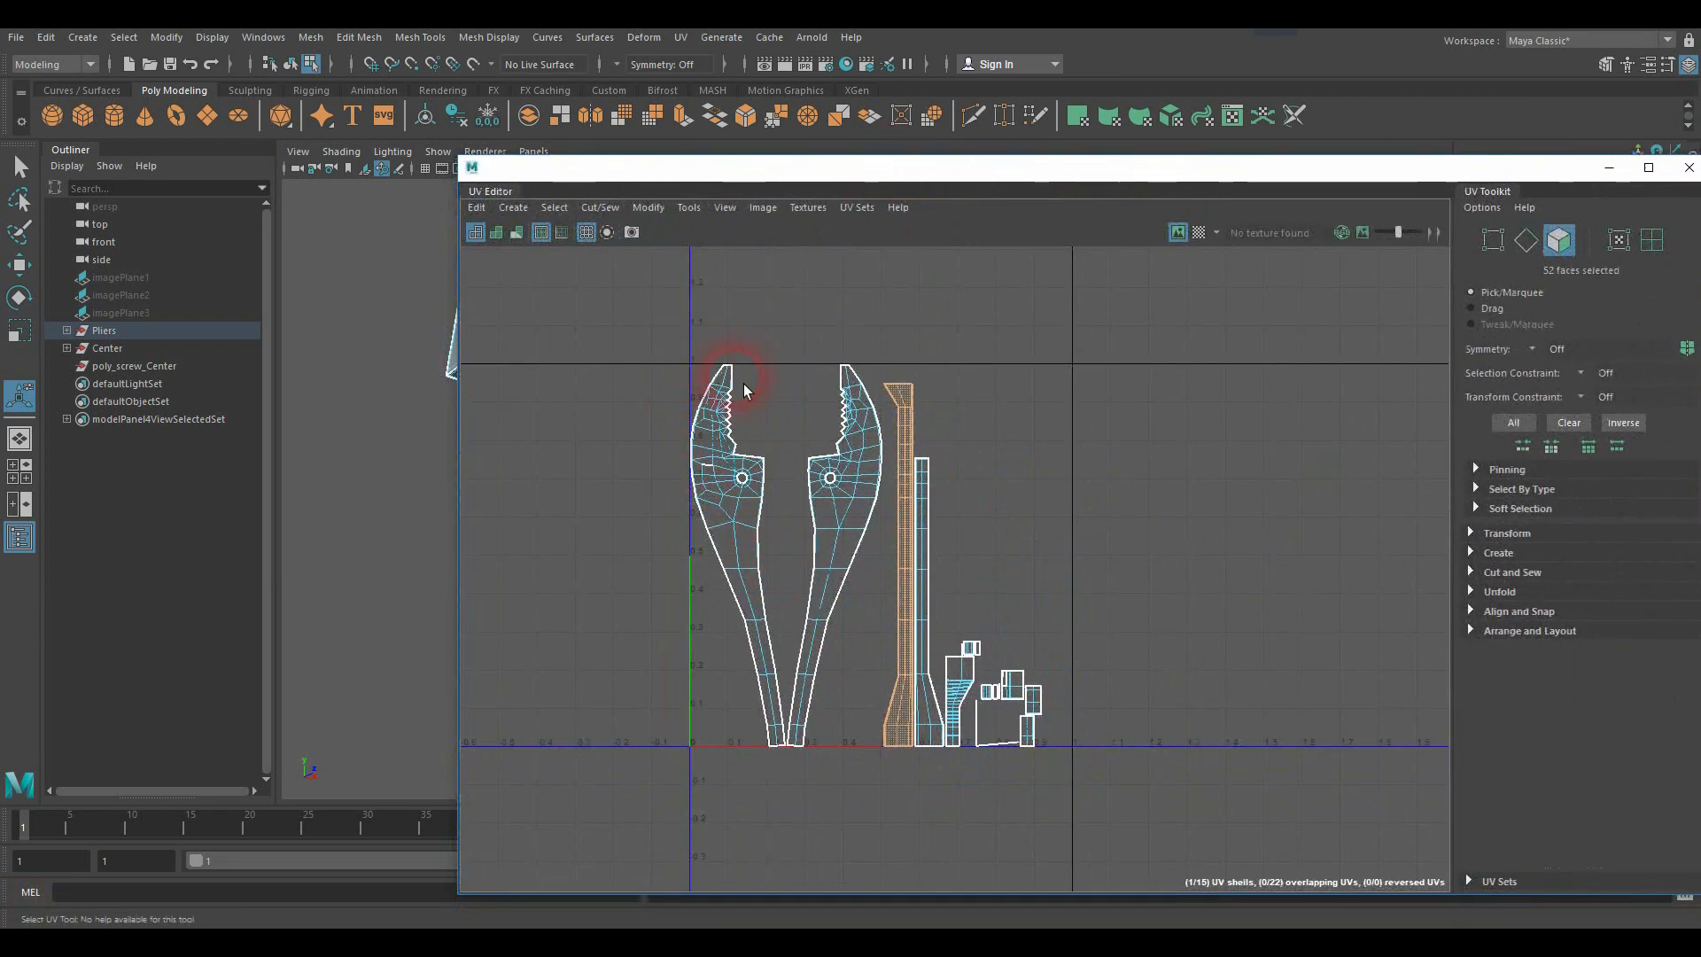
left_click(933, 512)
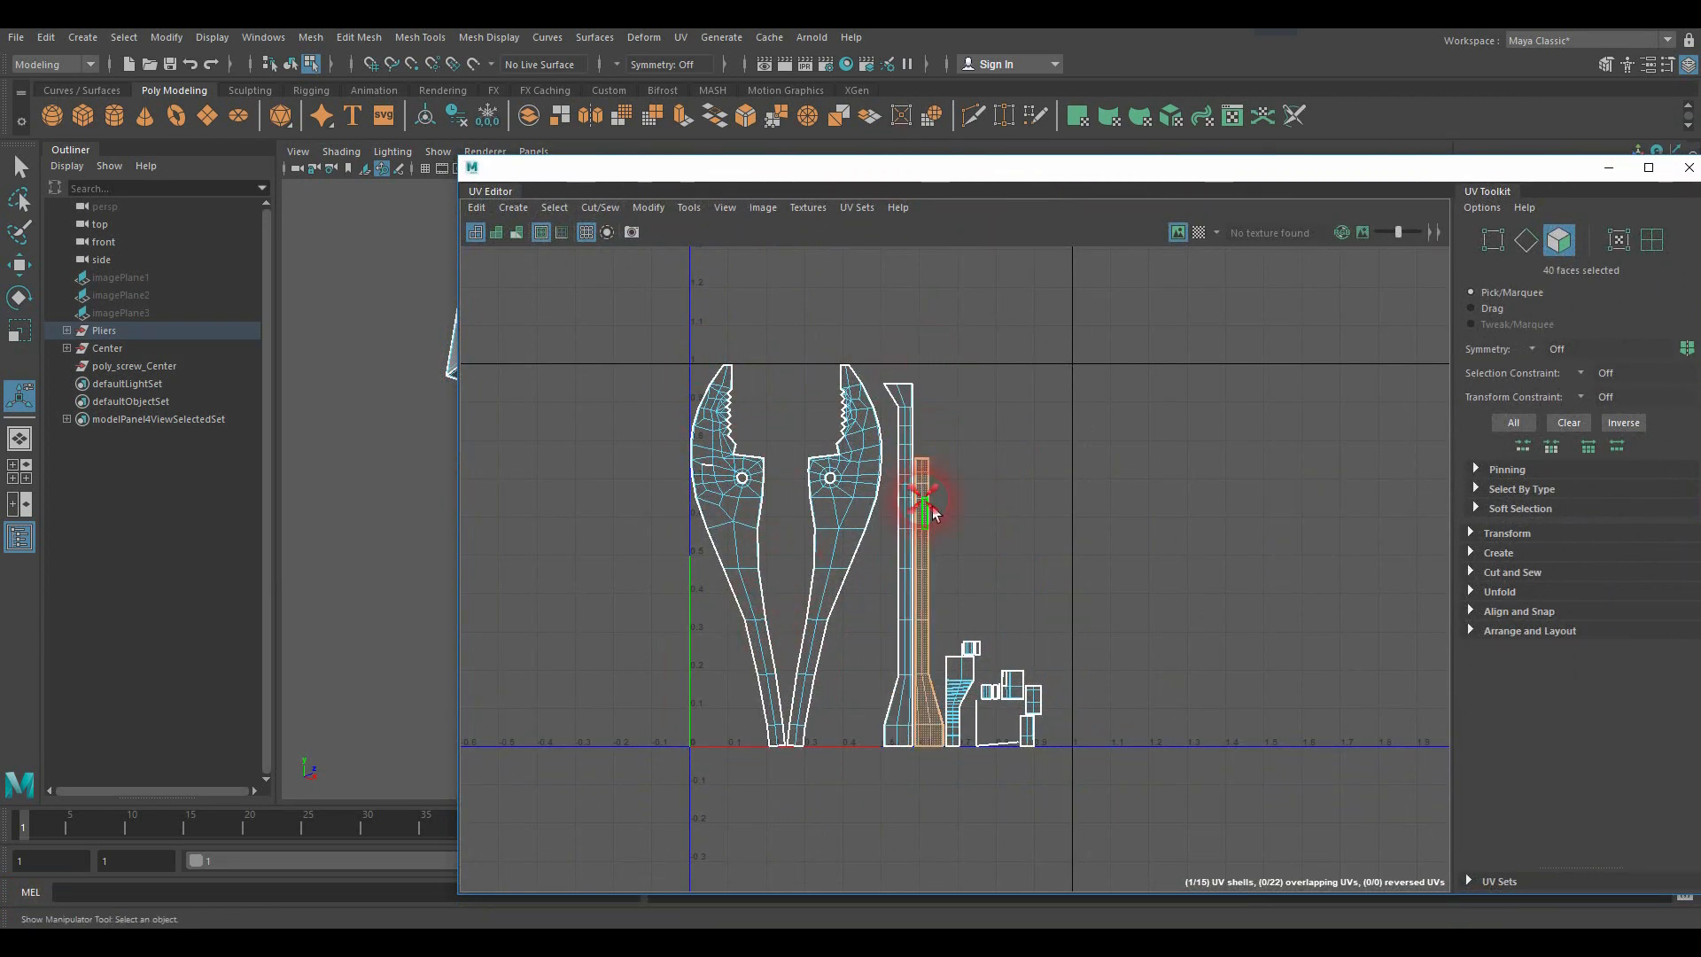
left_click(967, 700)
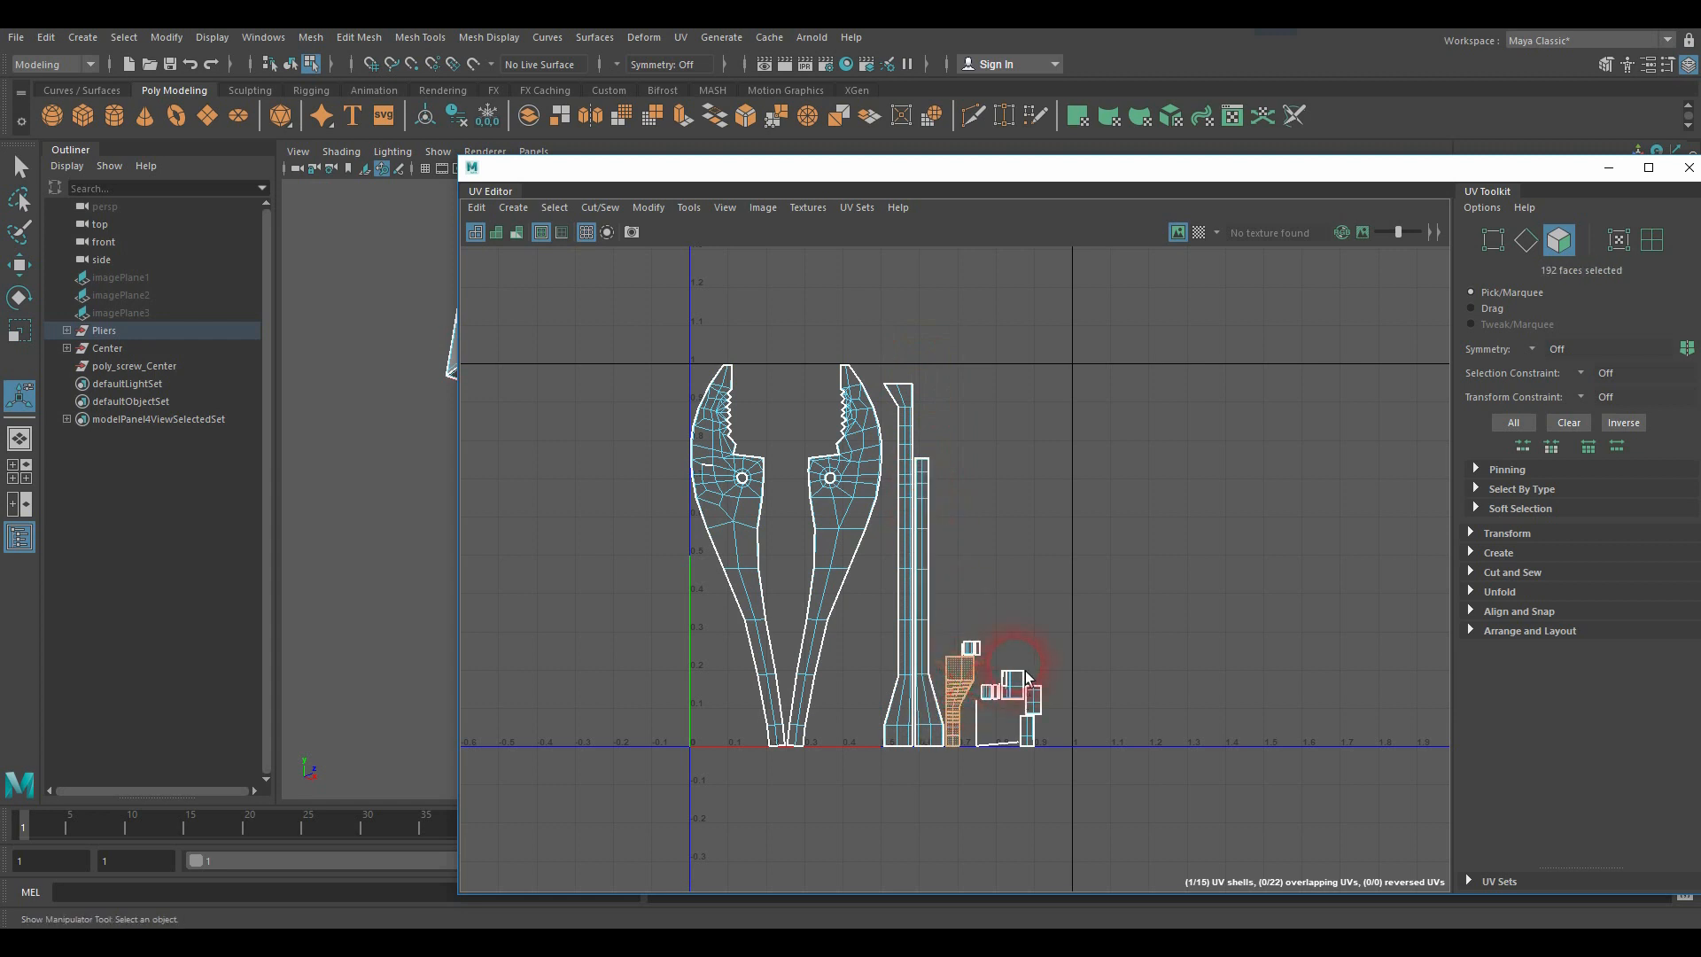
left_click_drag(1039, 612, 1023, 699)
left_click_drag(980, 770, 985, 774)
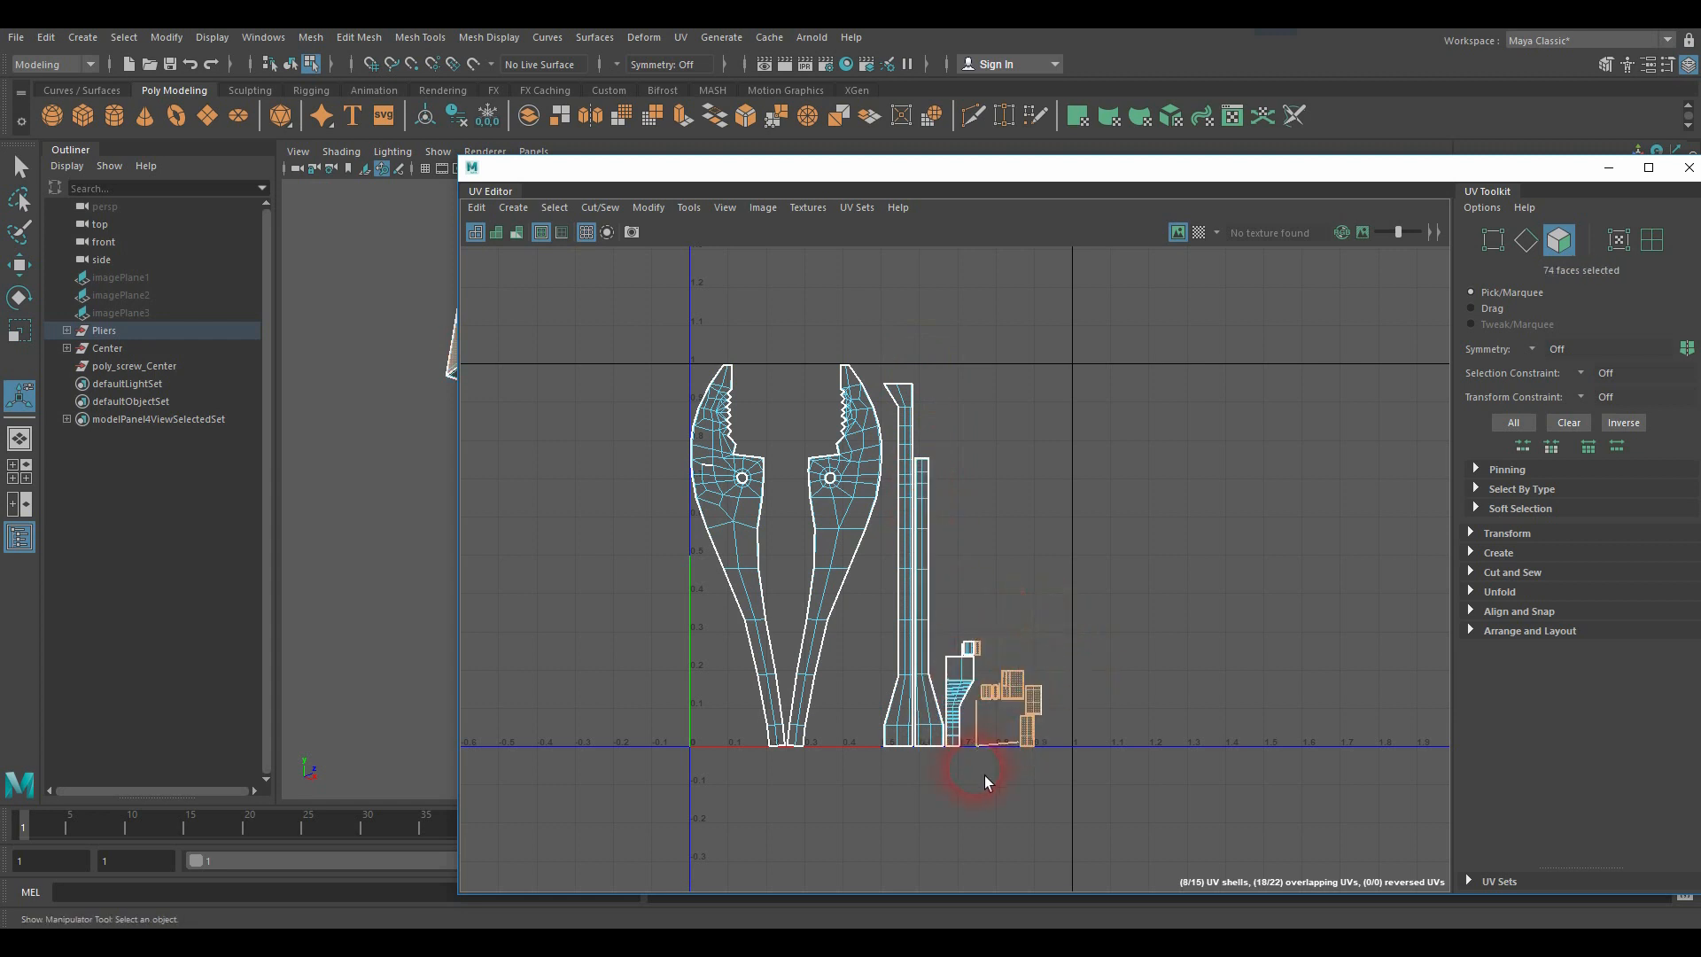
Step: Examine the small shells' faces and the UV seams around Part1, comparing them with the layout in the UV Editor
left_click(839, 169)
left_click_drag(833, 168, 1699, 108)
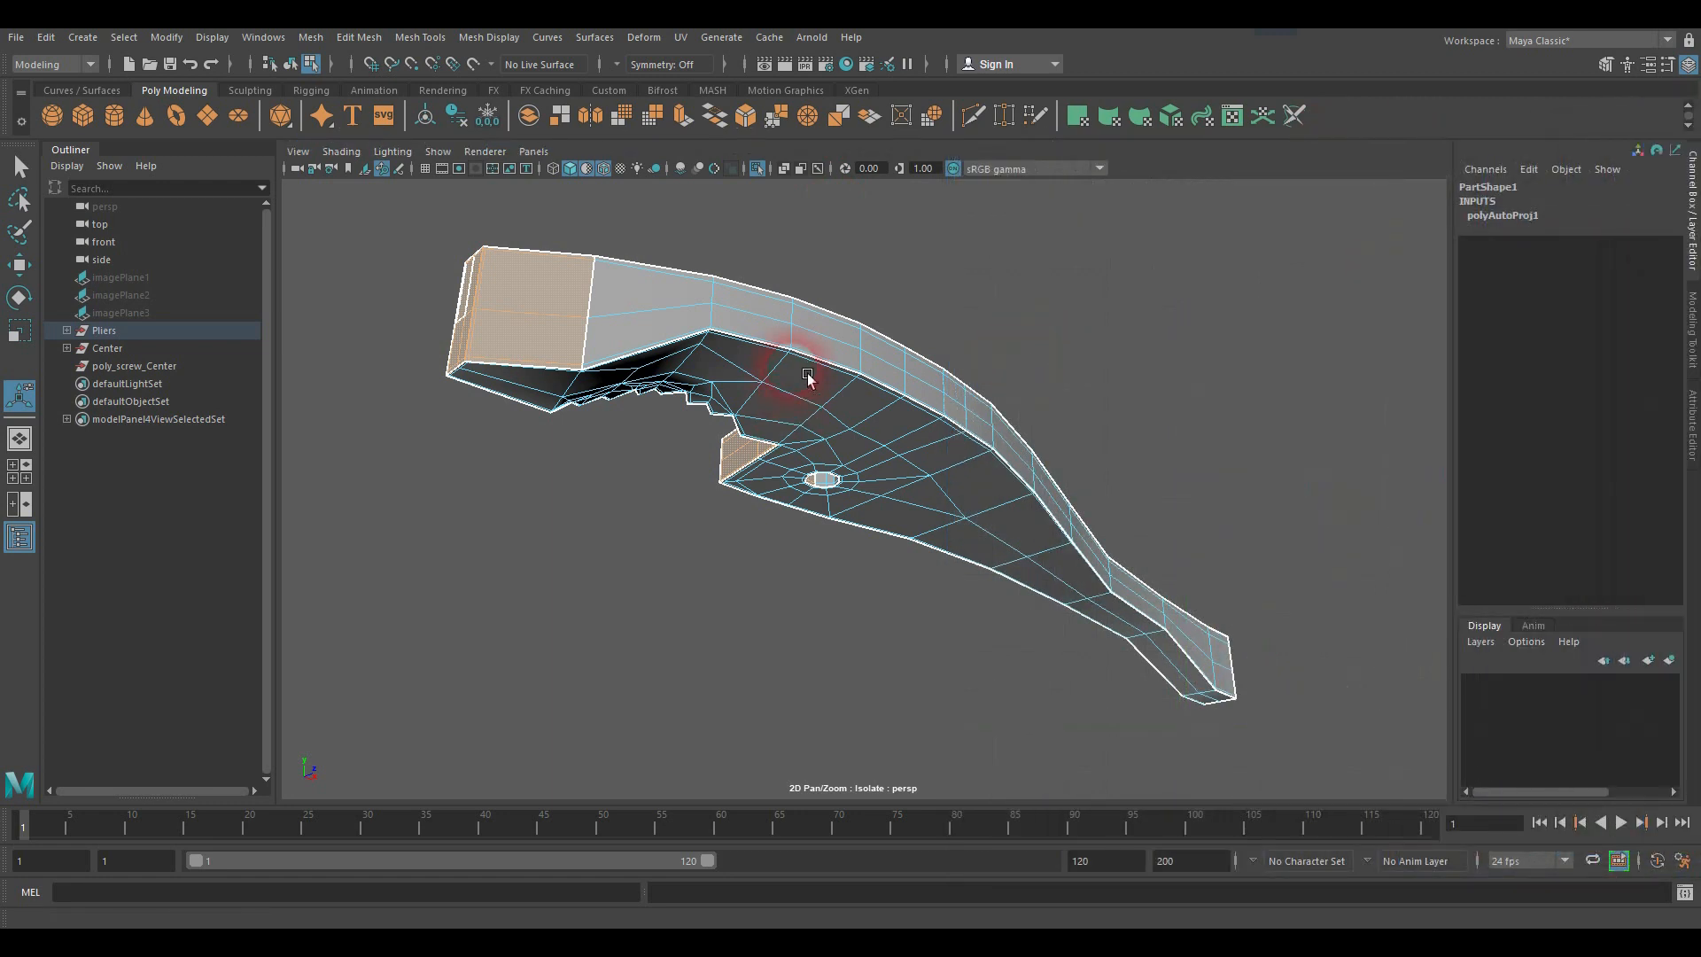
left_click_drag(808, 377, 892, 437, "alt")
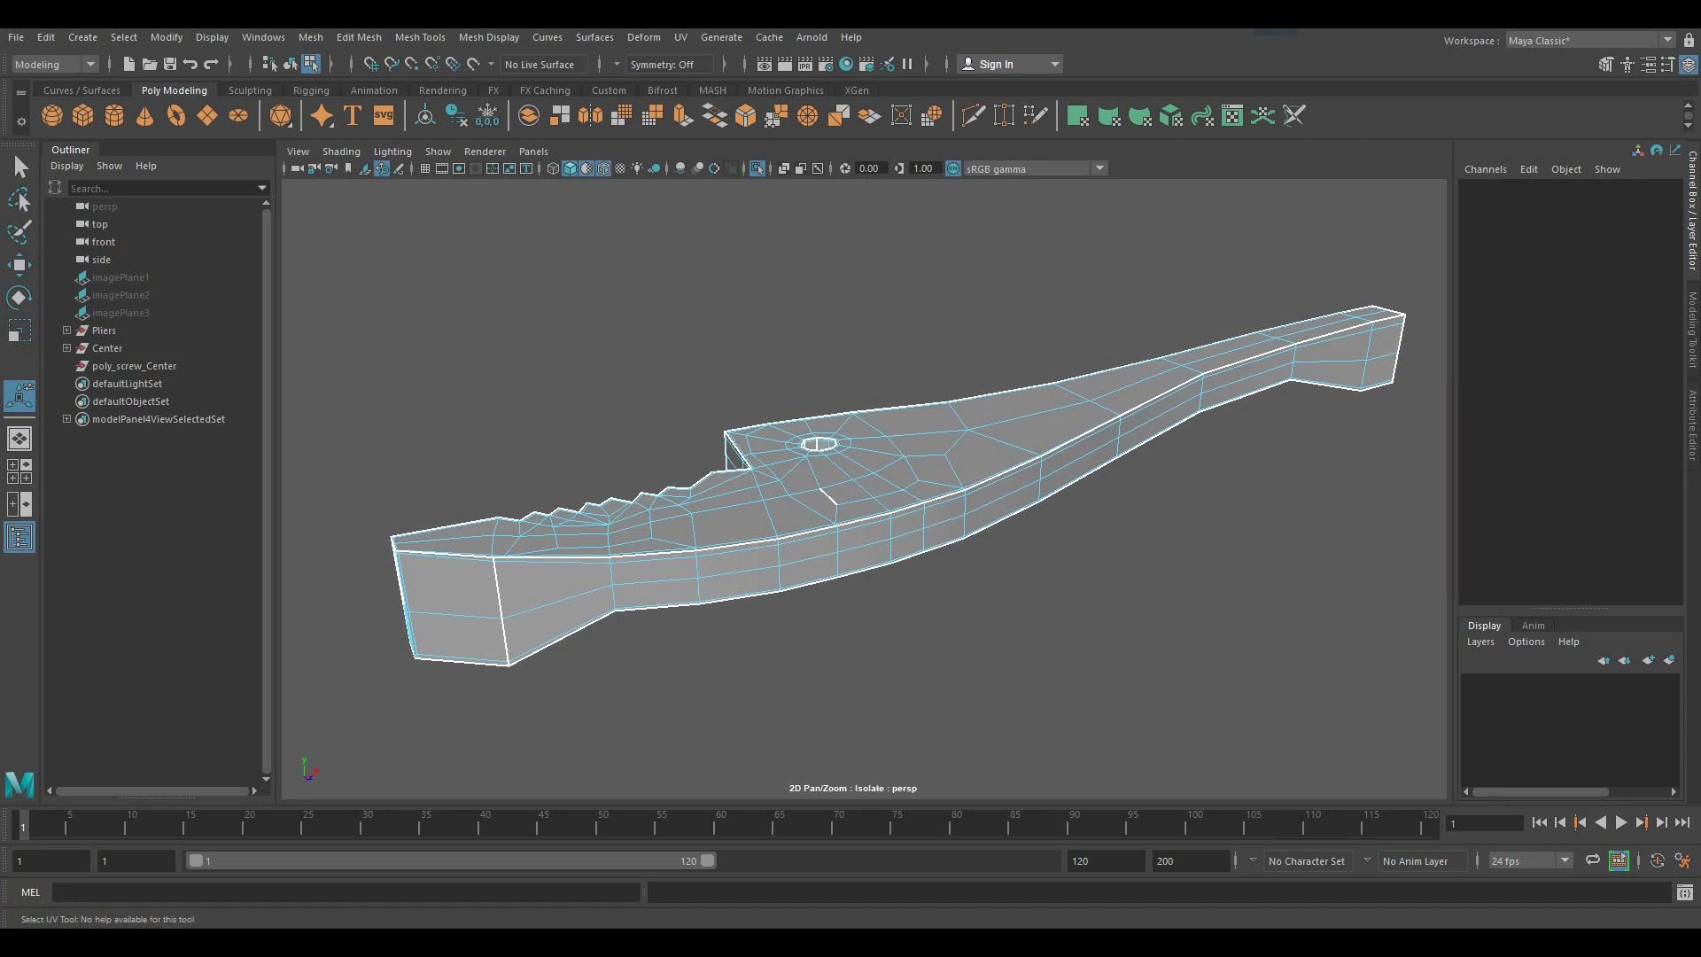
left_click_drag(1700, 248, 1220, 136)
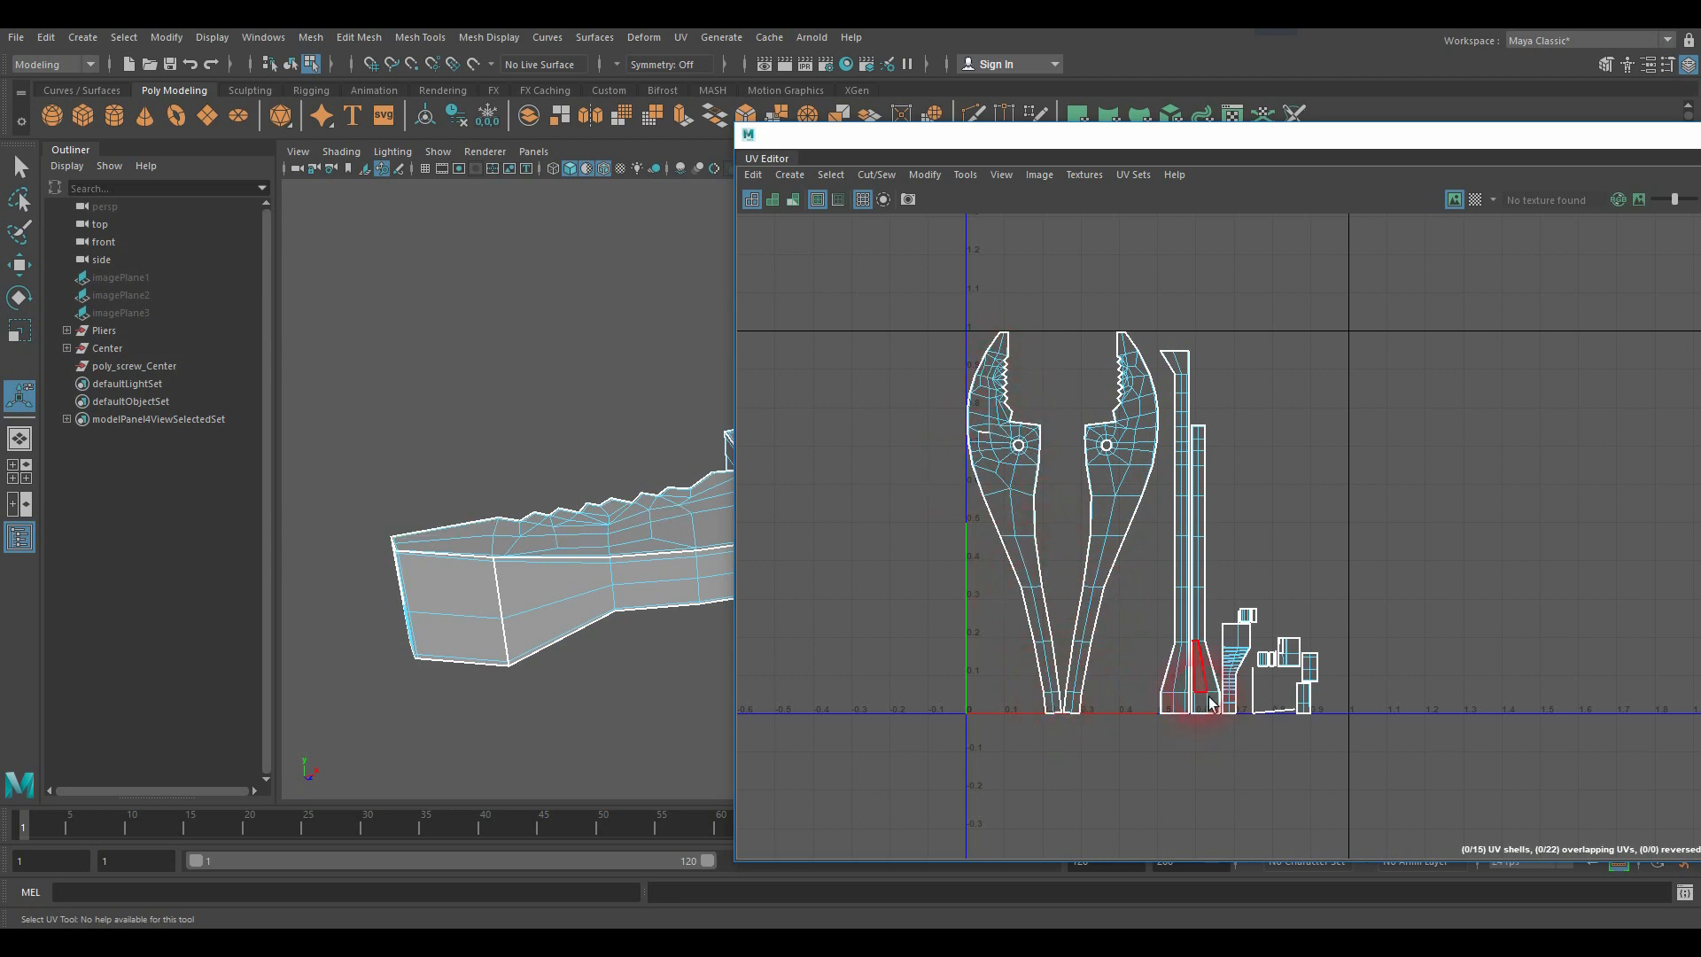
left_click_drag(1058, 136, 1699, 94)
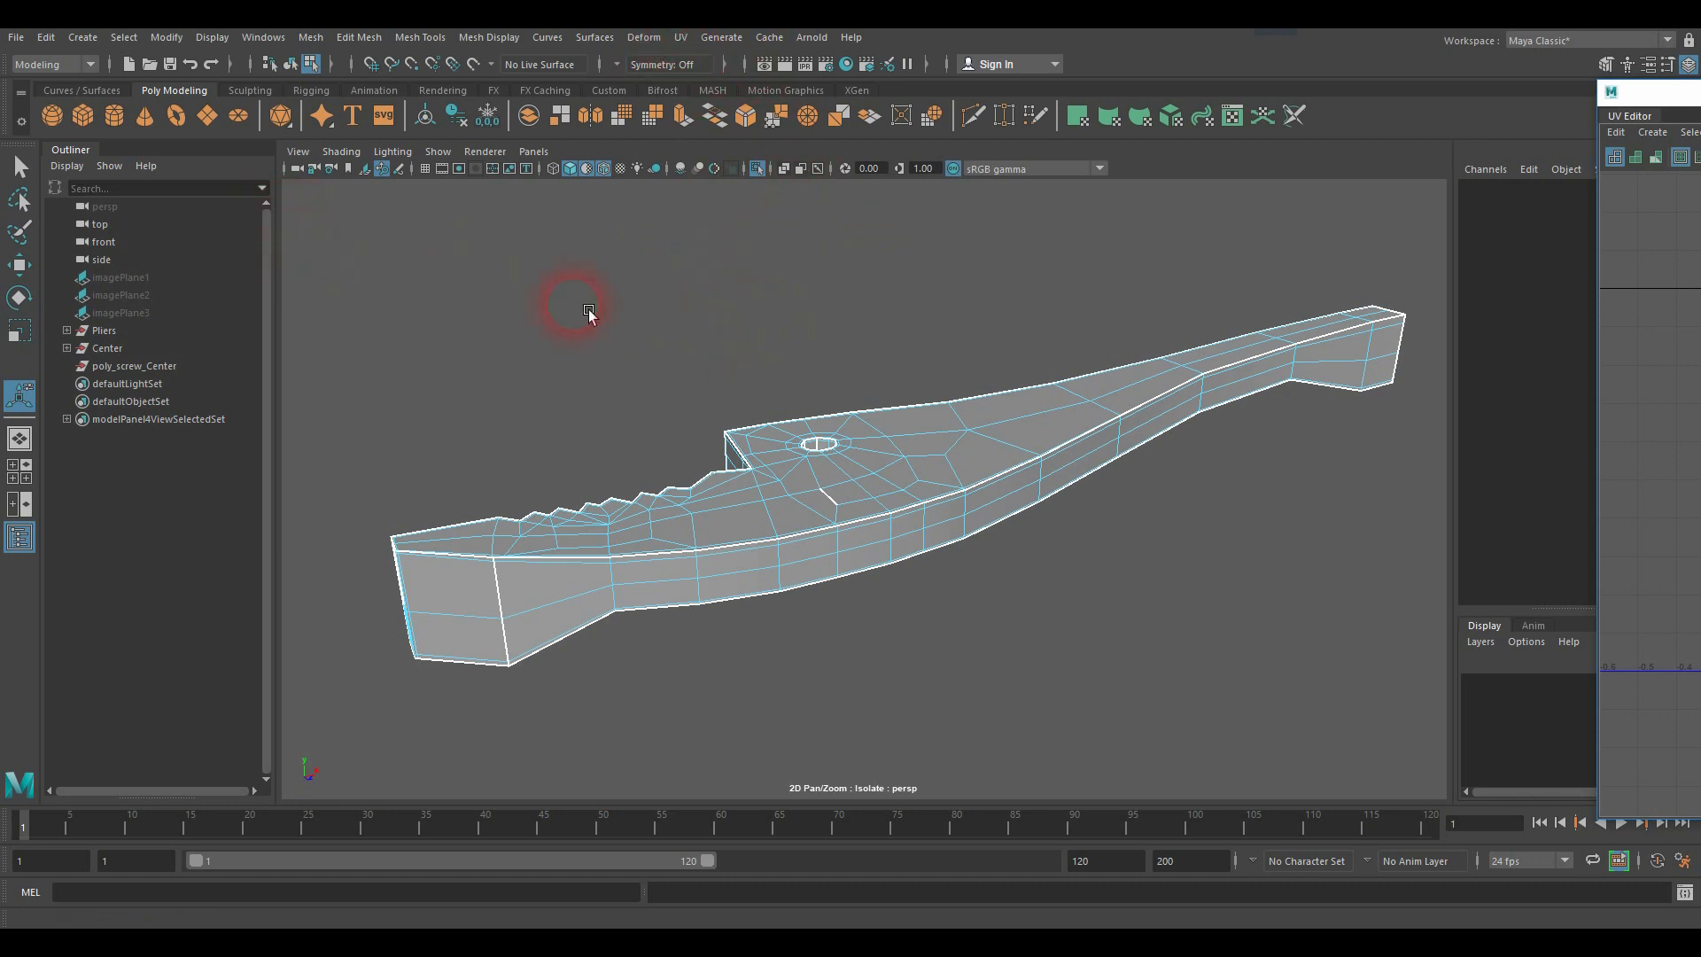
Step: Undo the recent selections and the Automatic UV mapping of Part1, checking the restored layout in the UV Editor
left_click(190, 68)
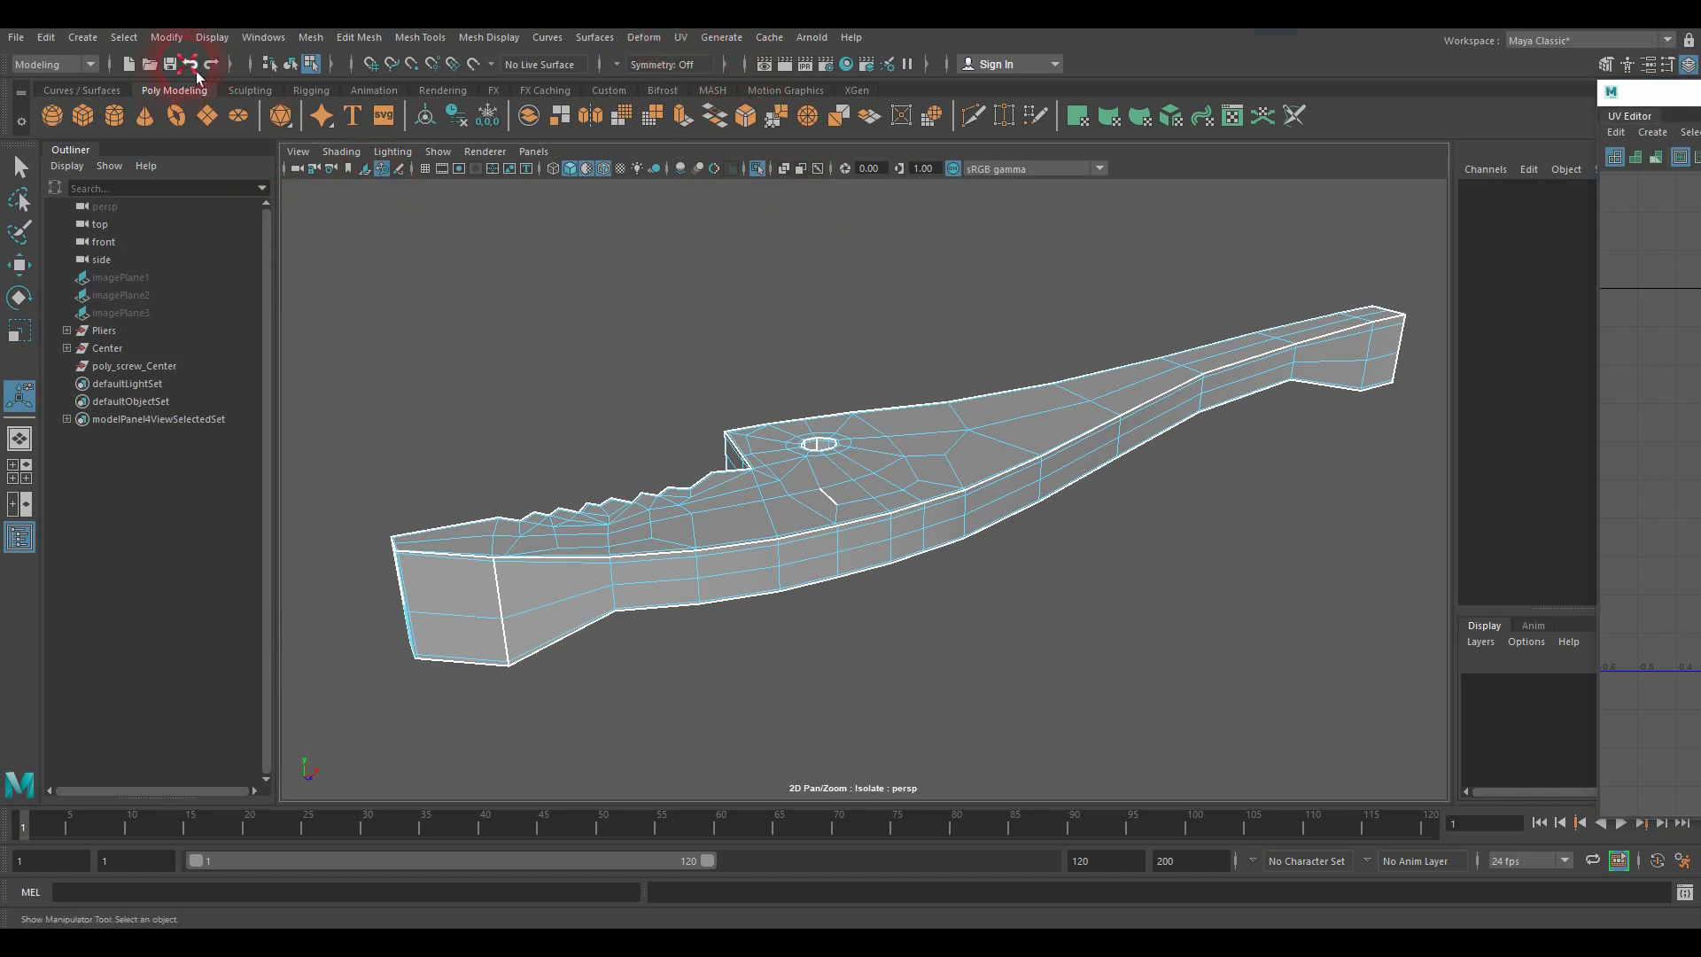
left_click(196, 73)
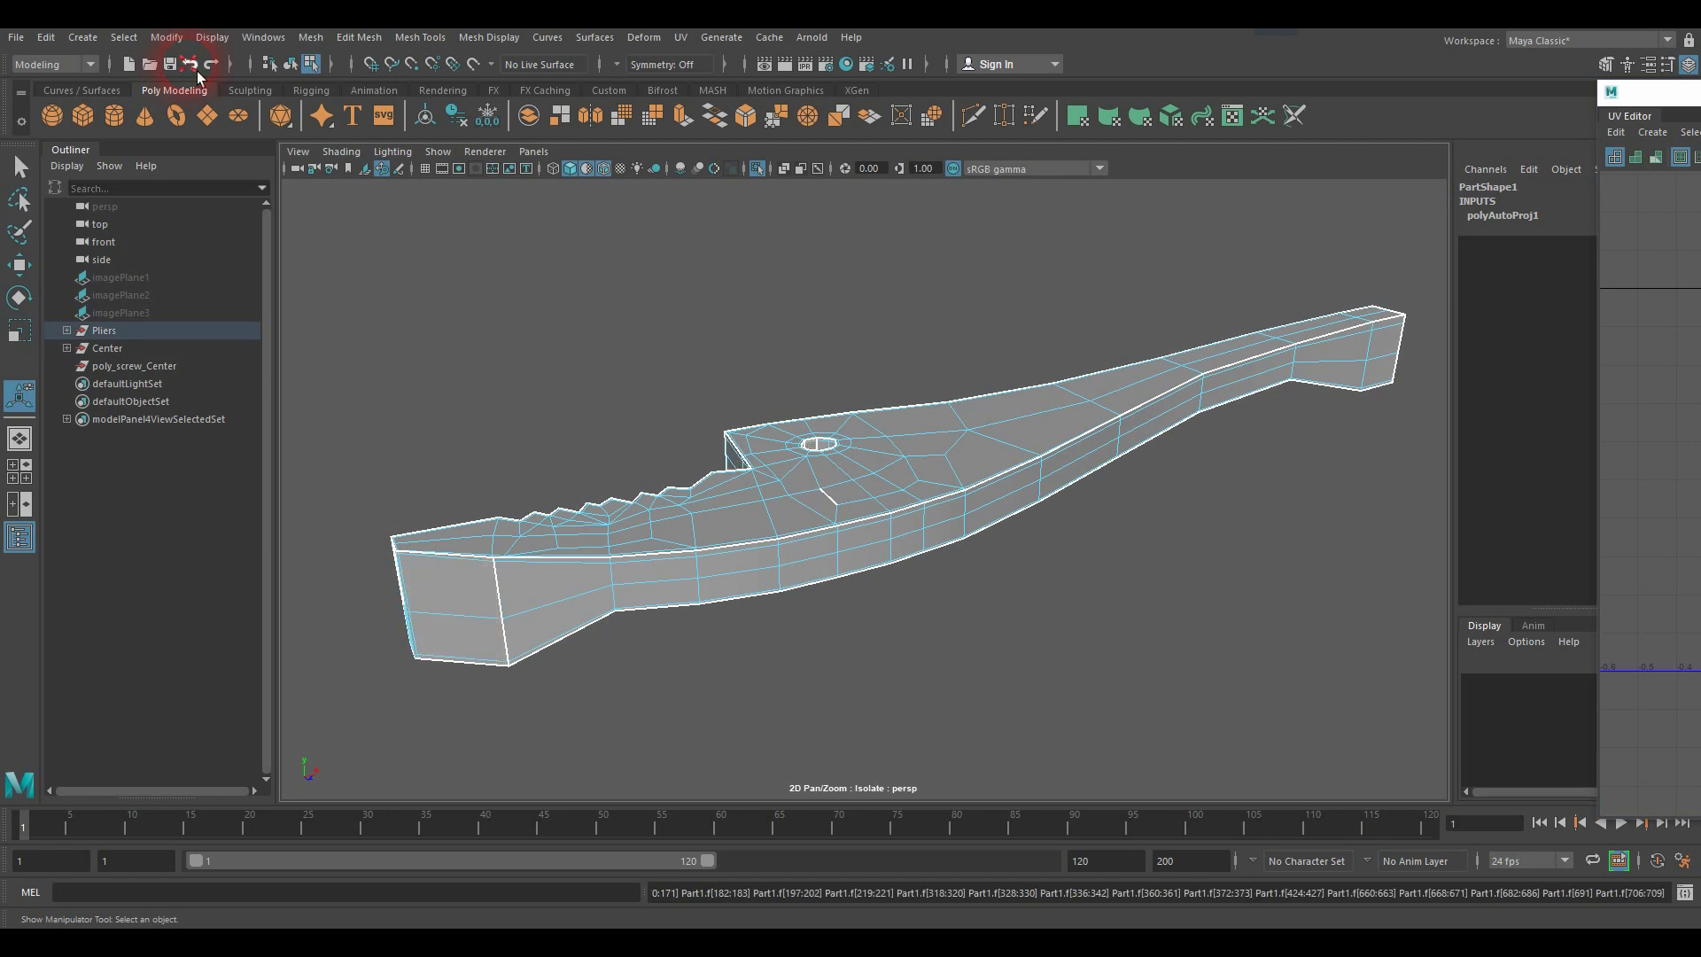
left_click(192, 66)
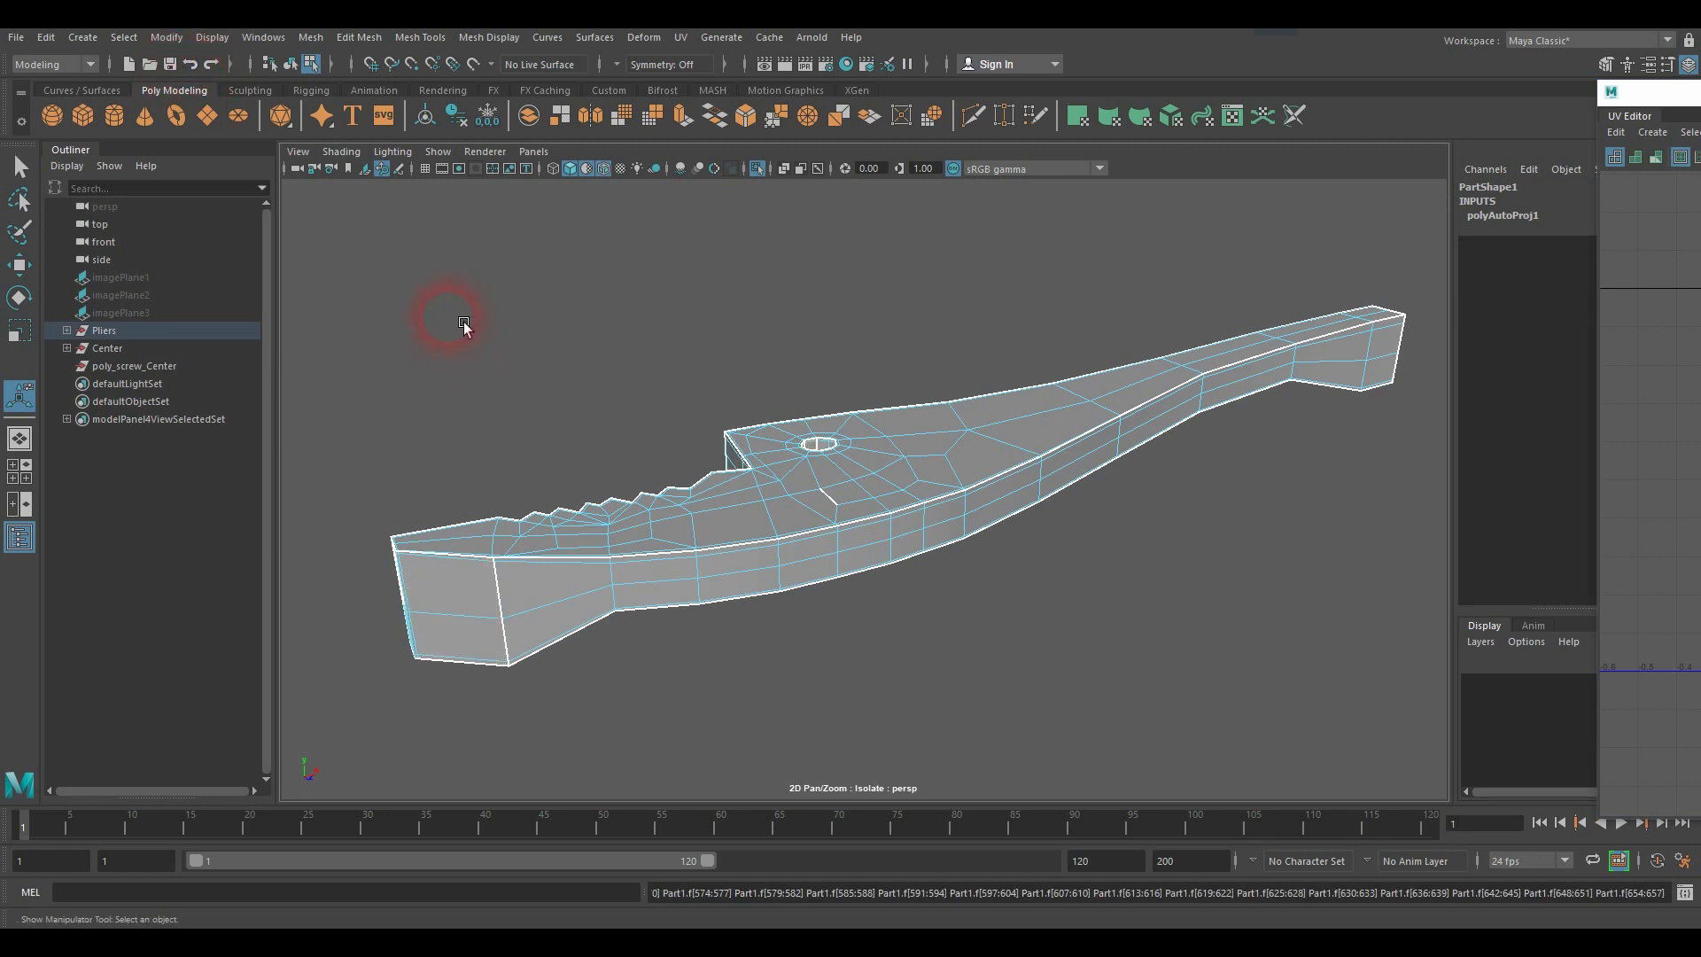
right_click_drag(465, 321, 513, 298)
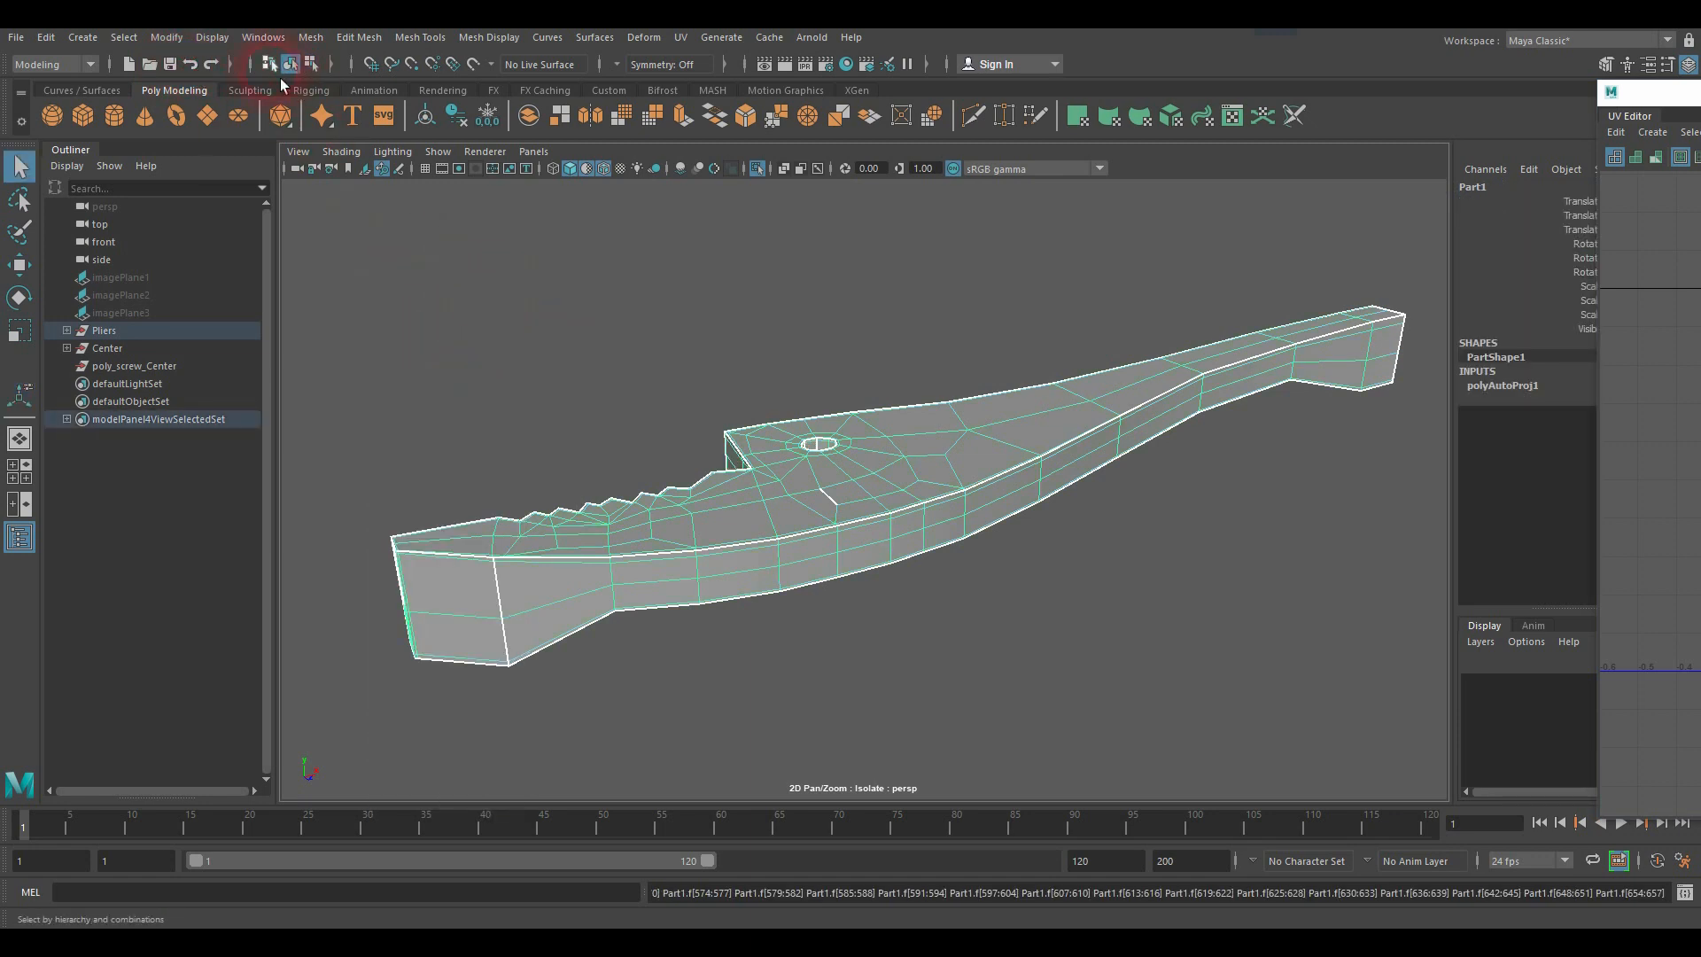
left_click(191, 65)
left_click(191, 66)
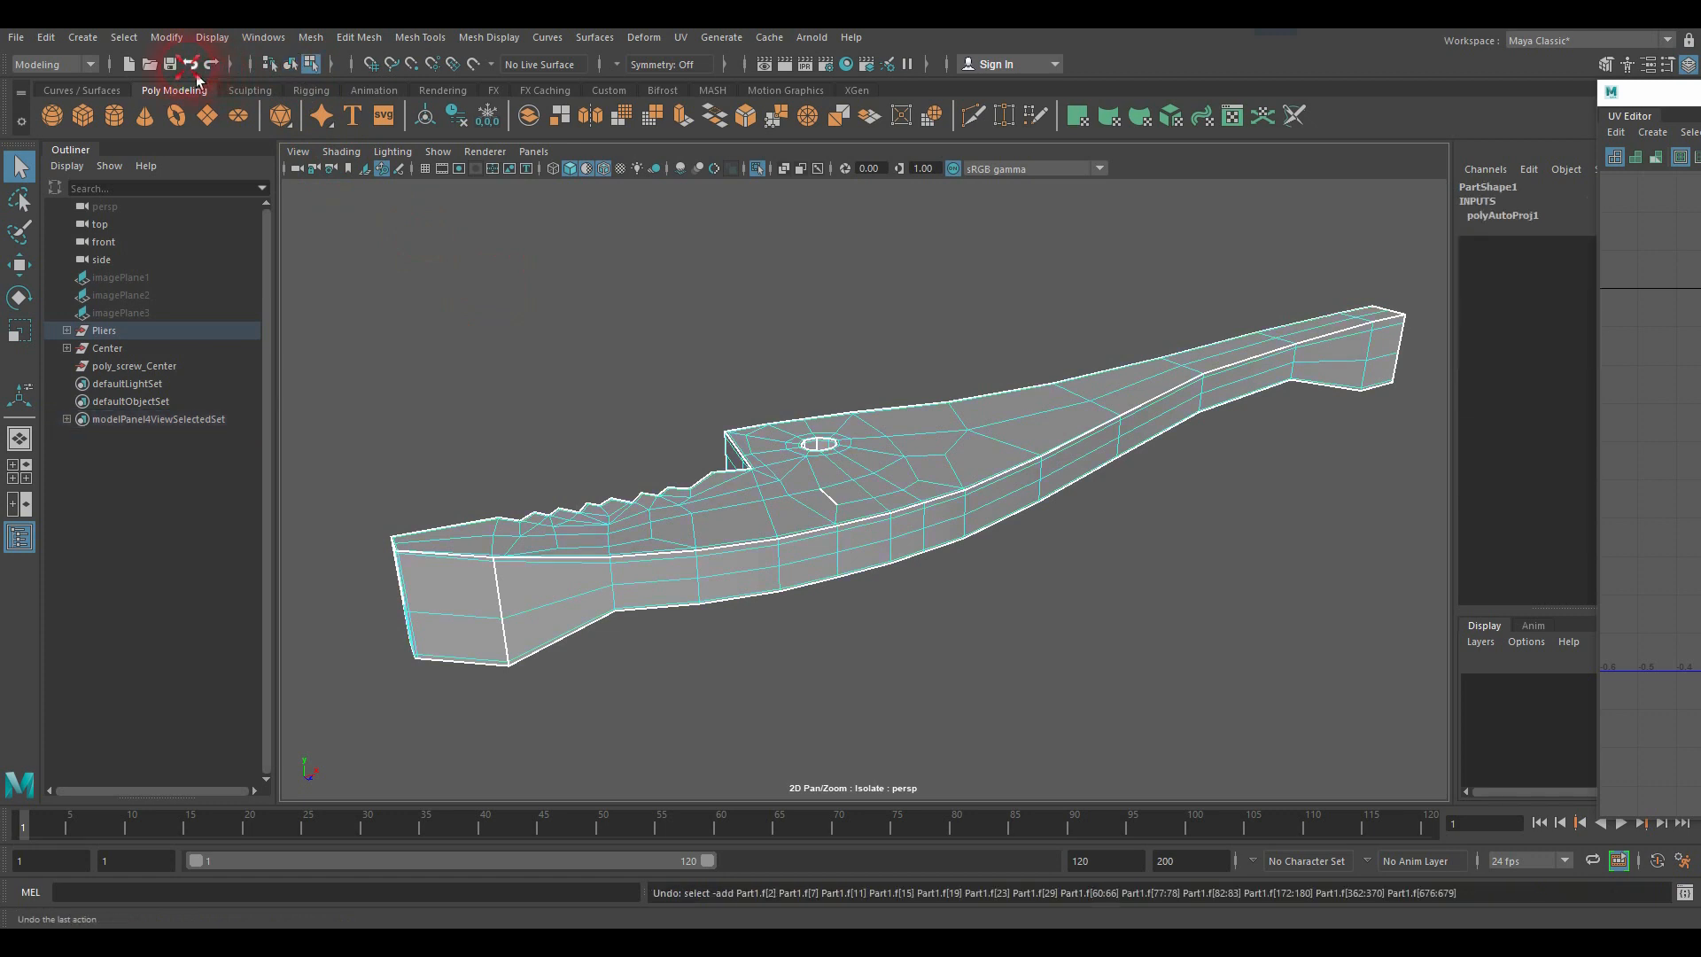
left_click(191, 67)
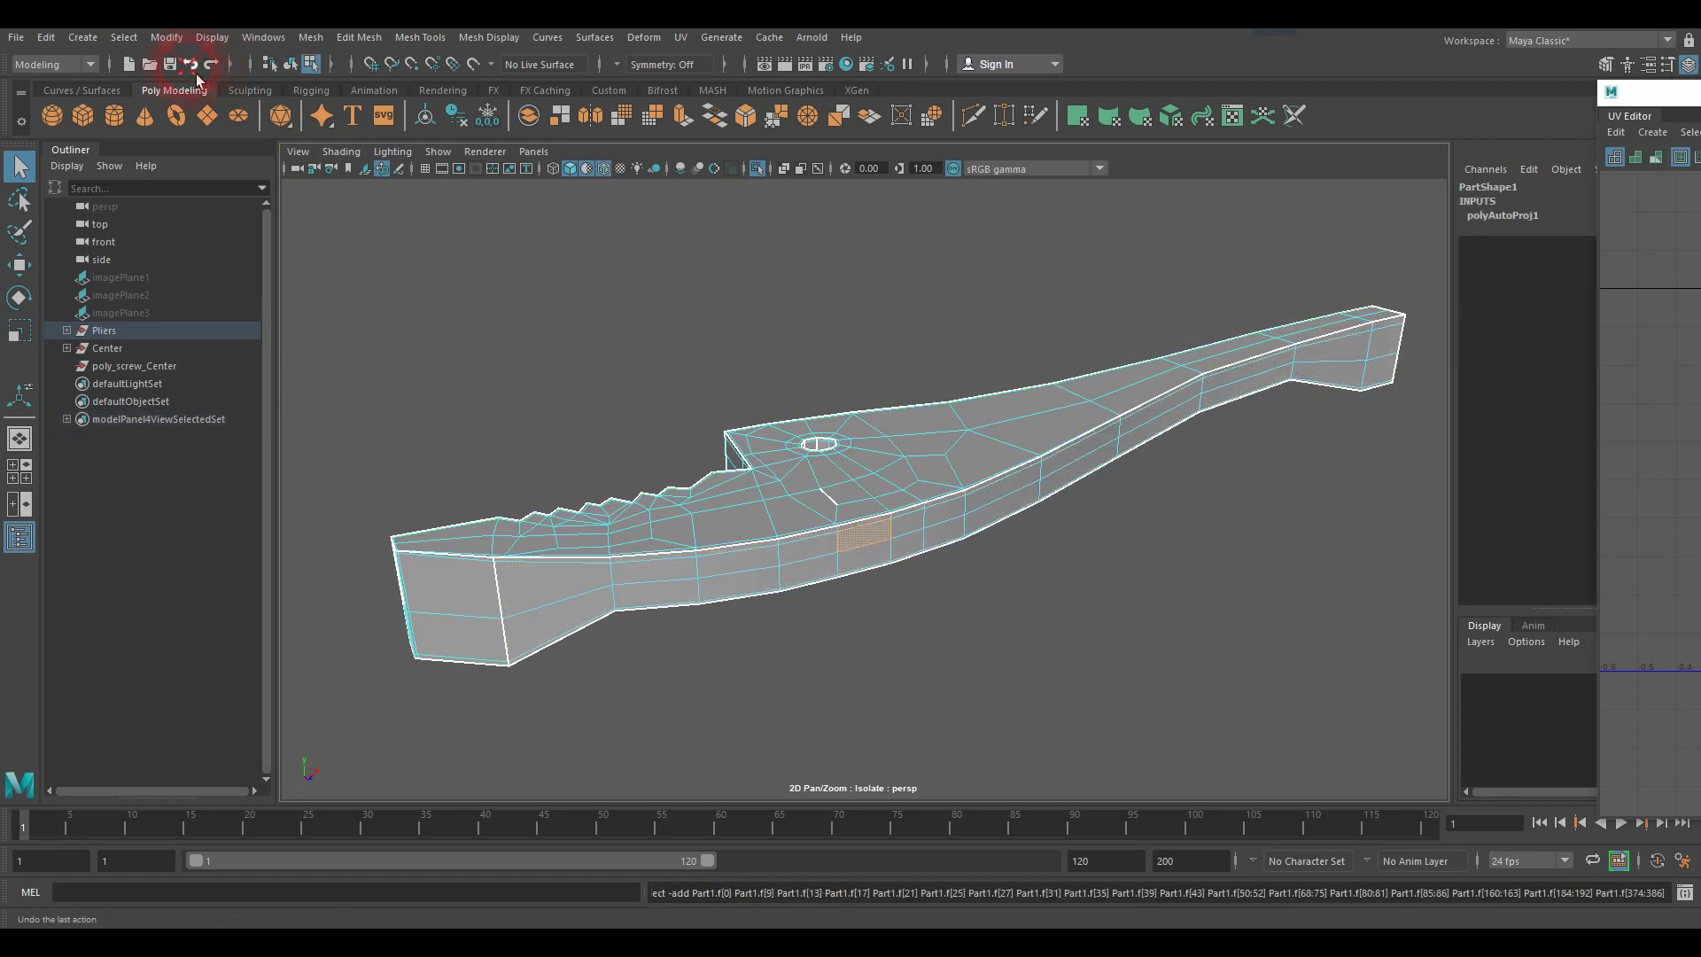
left_click(191, 67)
left_click(191, 67)
left_click(191, 68)
left_click(191, 68)
left_click(193, 70)
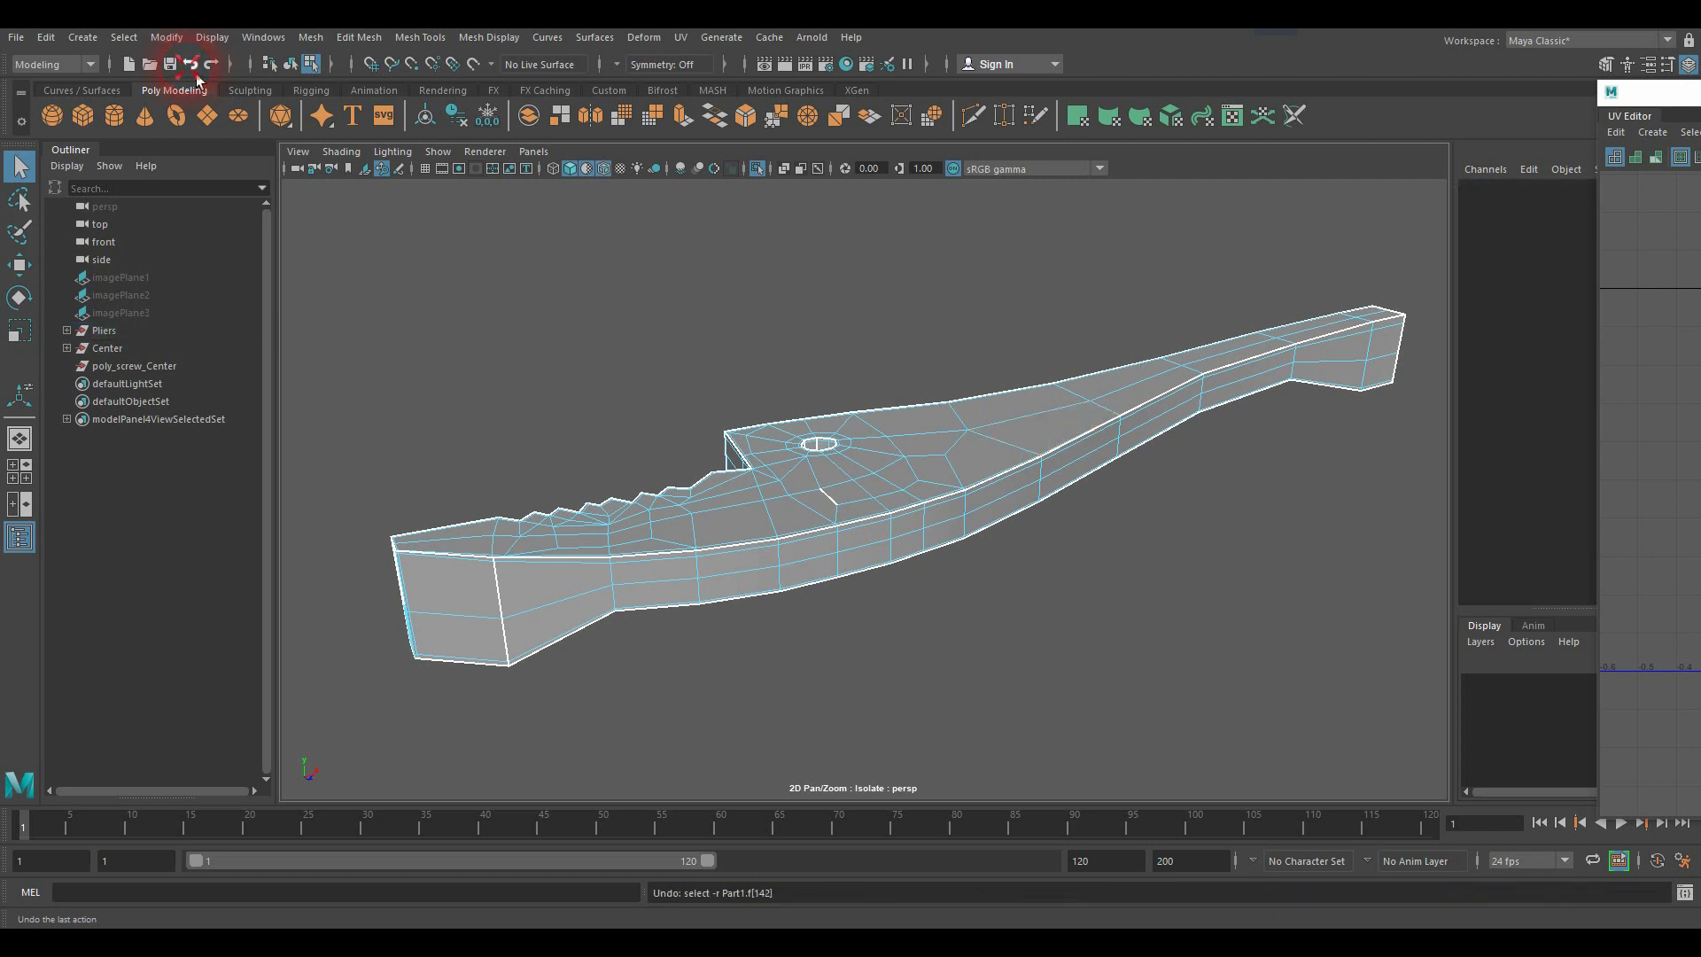
left_click(193, 71)
left_click(192, 67)
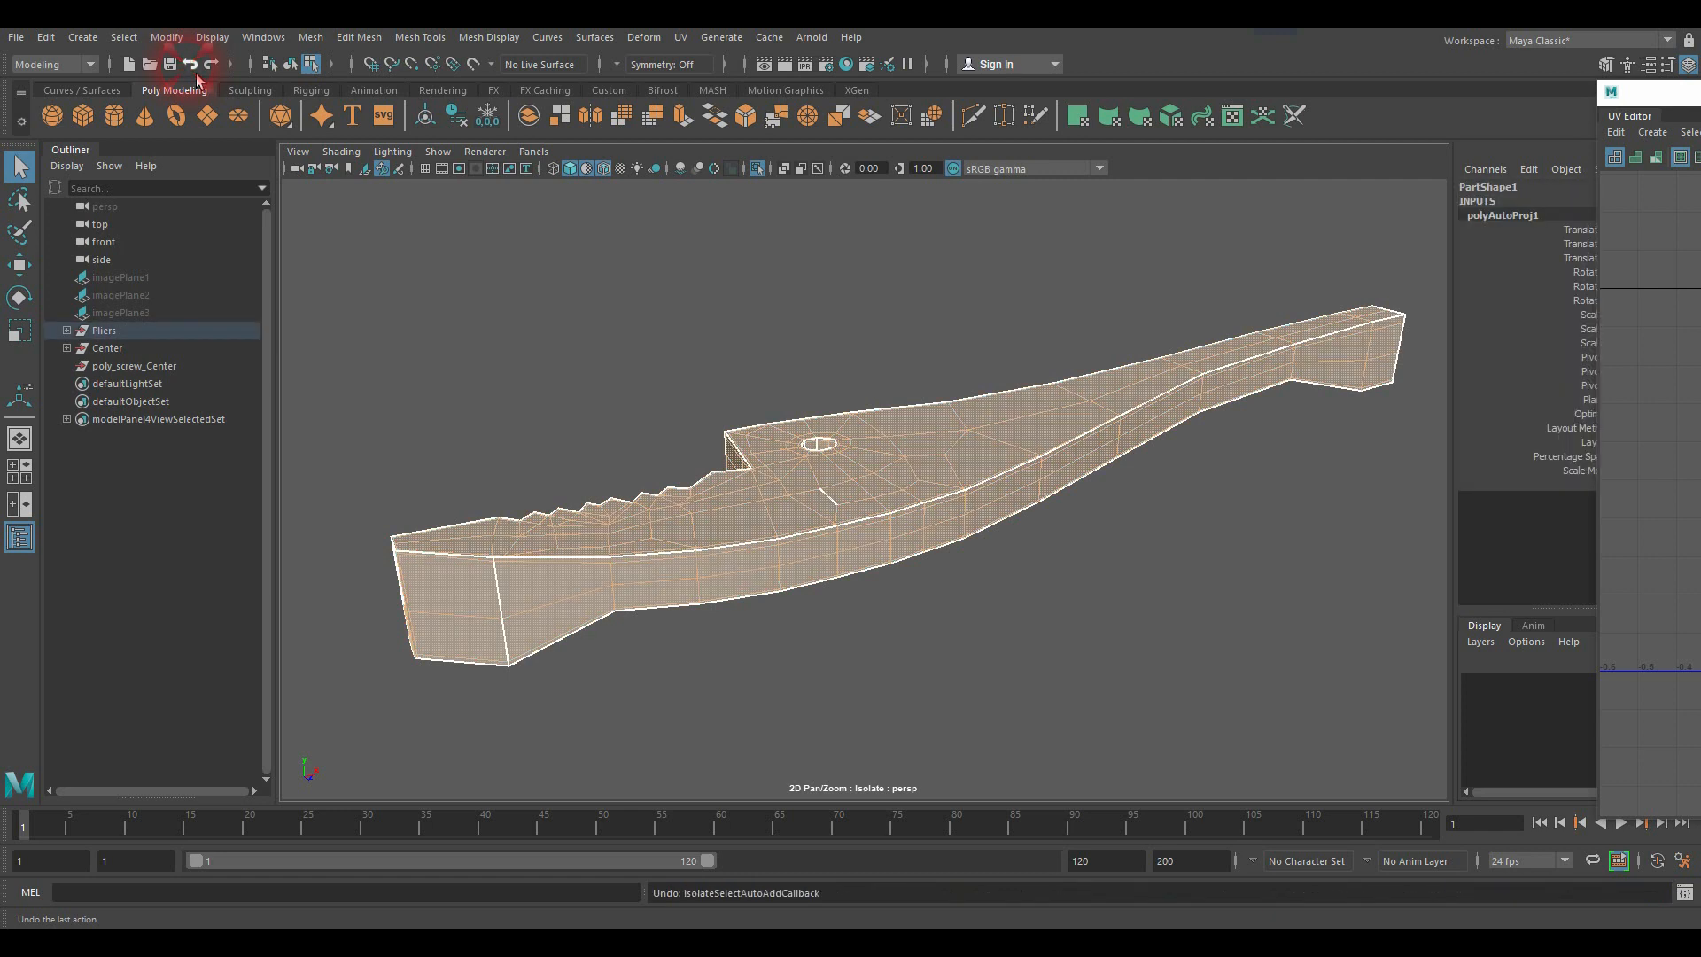
left_click(191, 67)
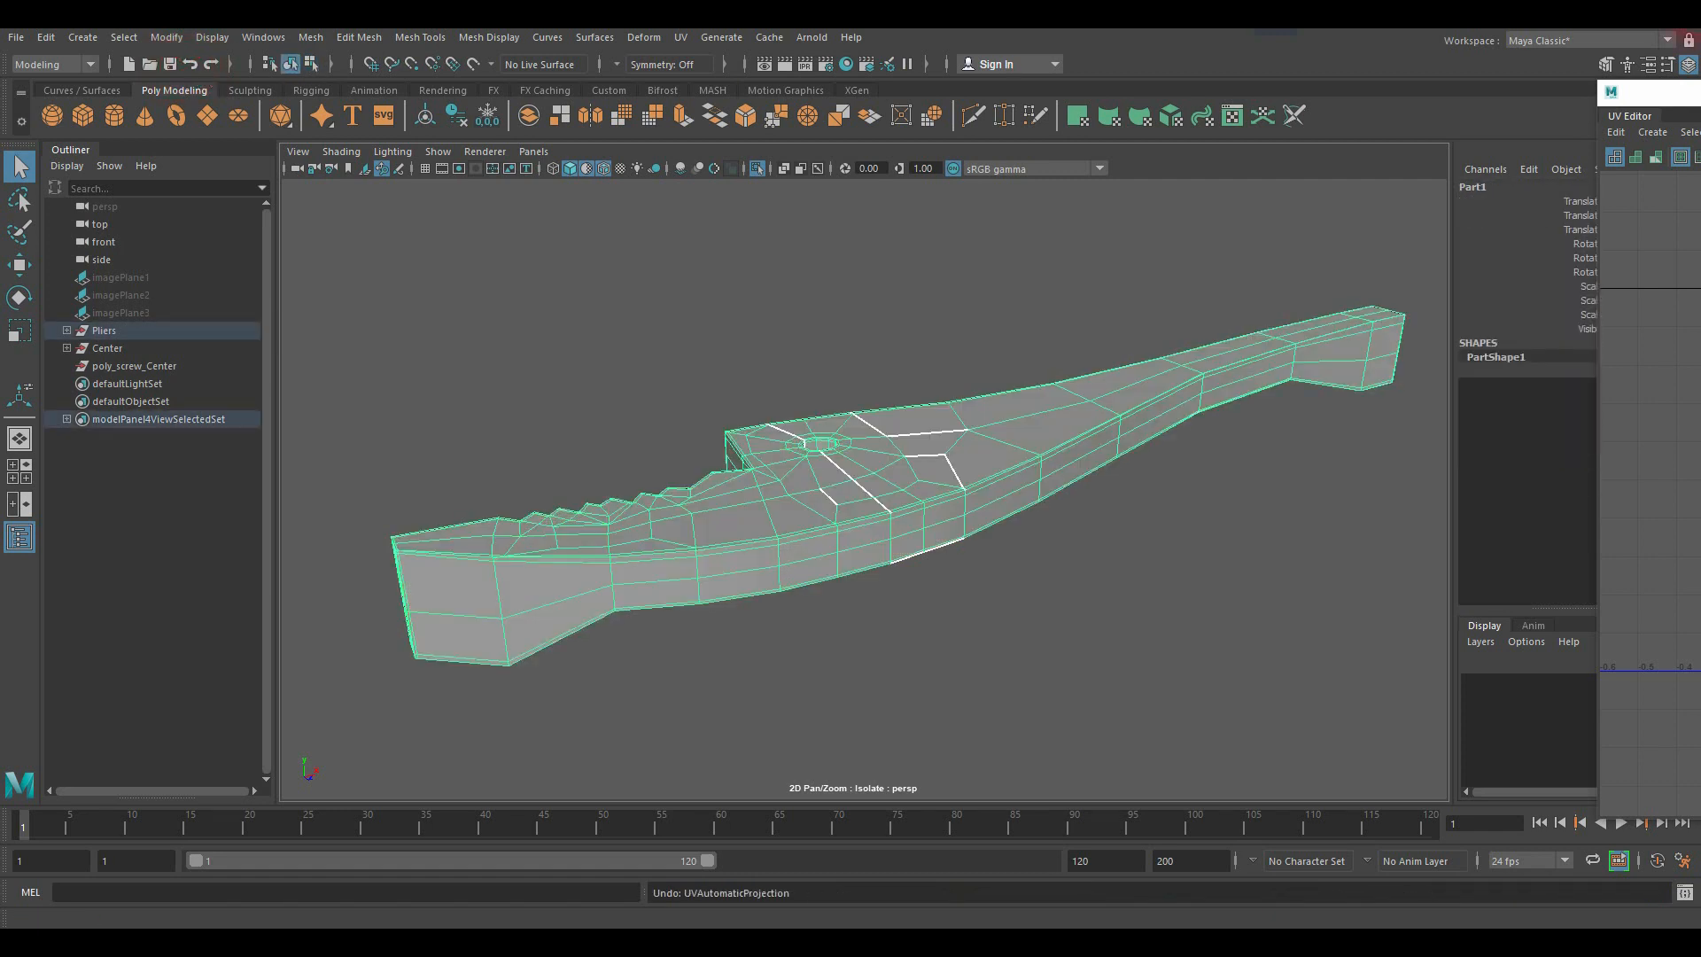
left_click_drag(1647, 92, 1225, 168)
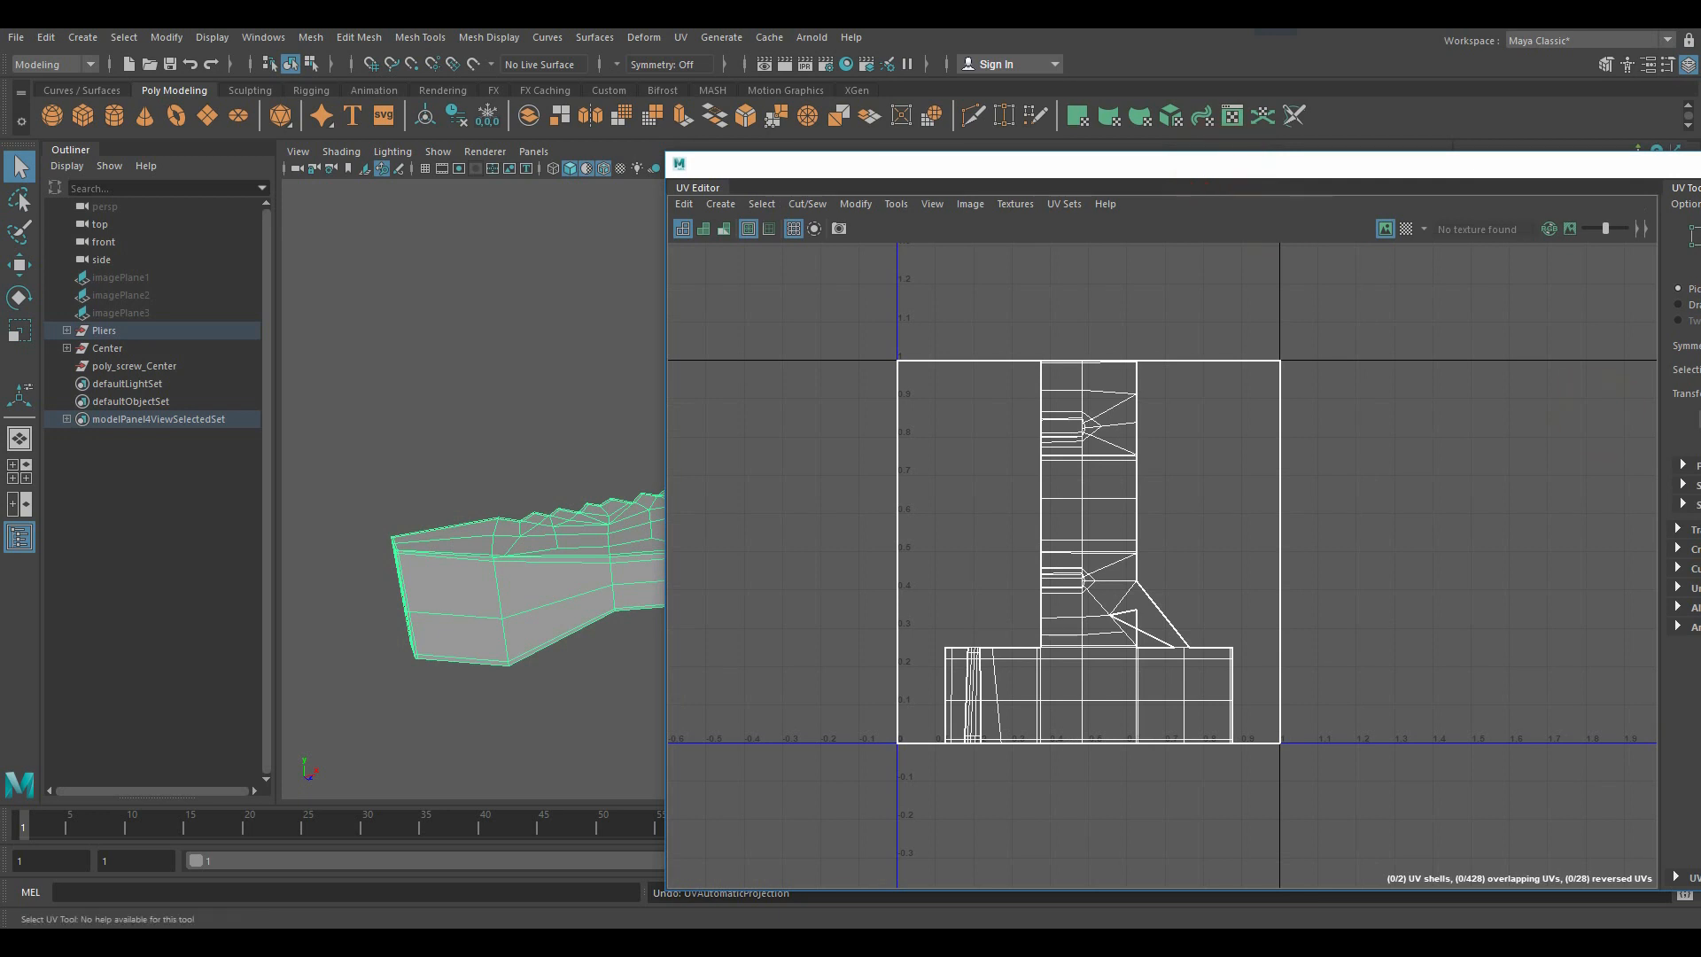
key("ctrl+z")
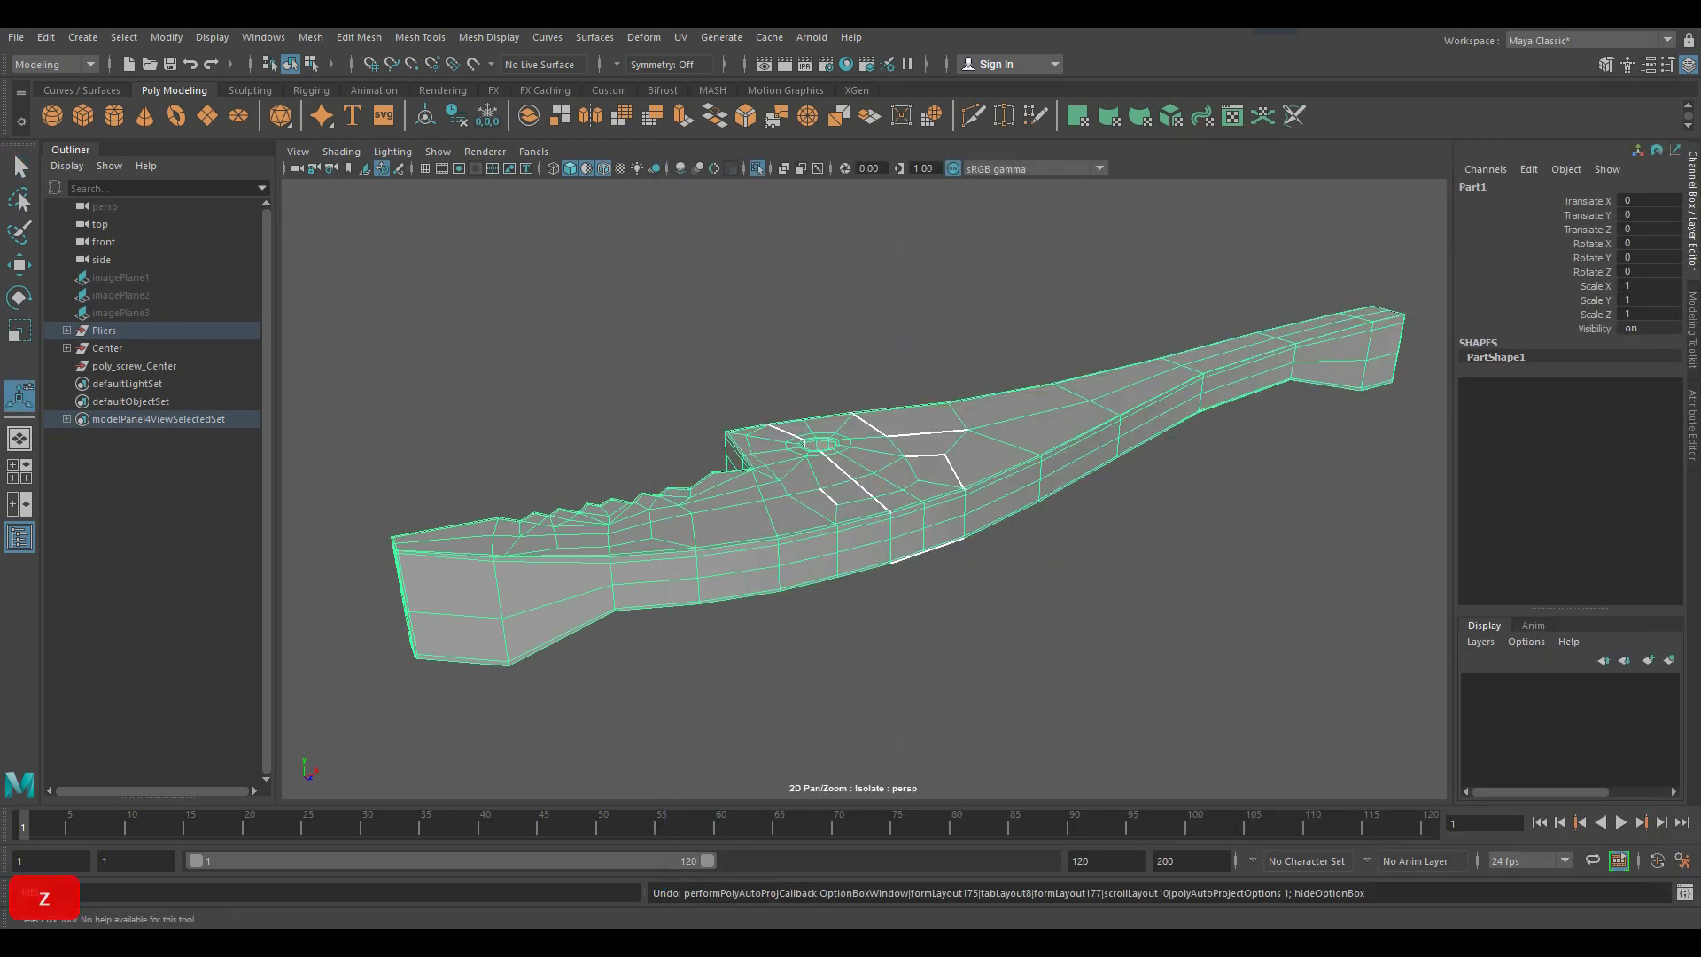
Step: Compare Part1's original UV layout with its border edges, inspecting the jaw, pivot area and outer side of the model
left_click_drag(1699, 133, 1151, 128)
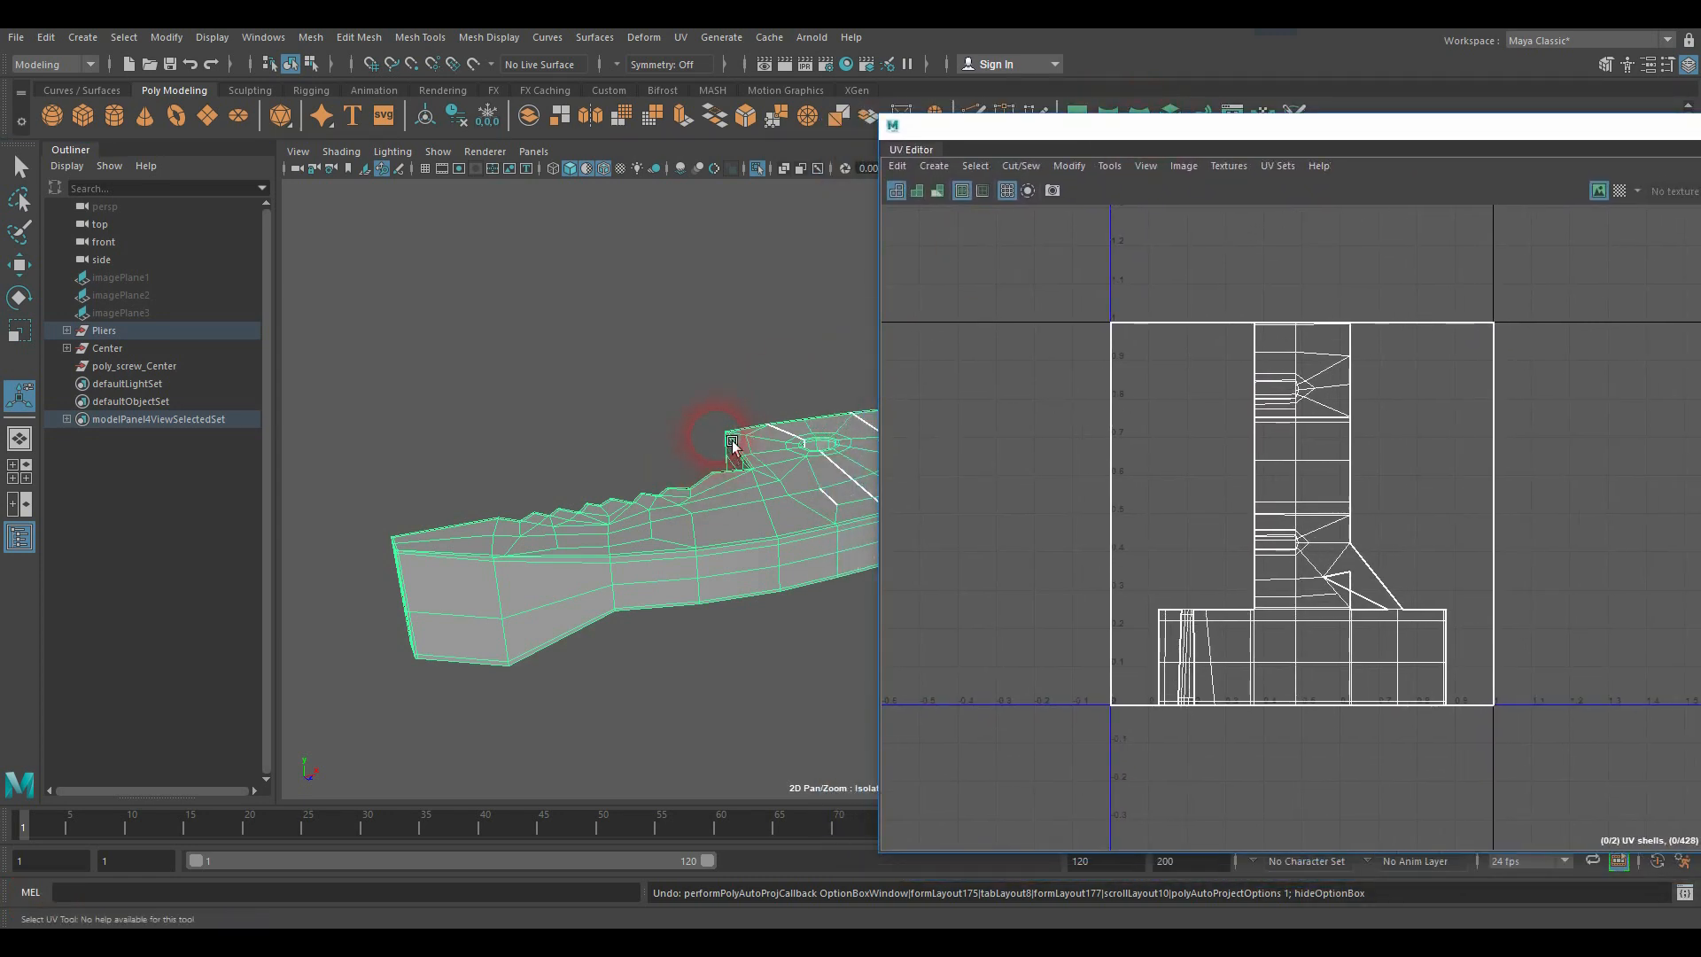
left_click_drag(731, 445, 672, 501, "alt")
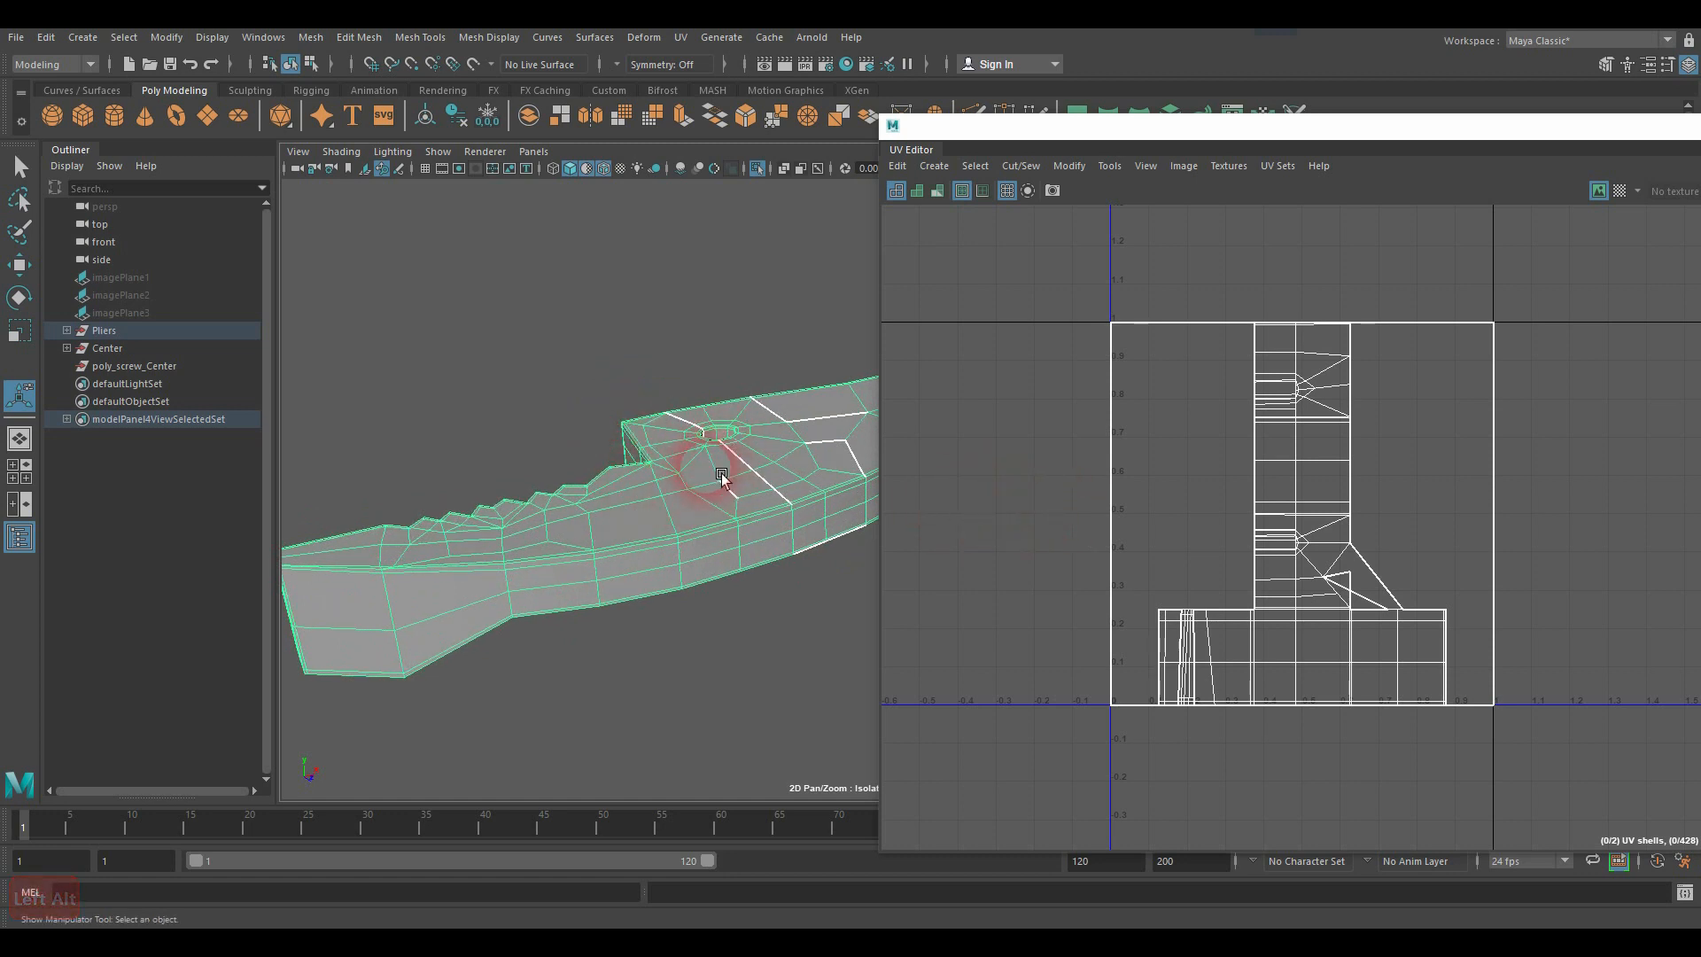
left_click(1232, 140)
left_click_drag(1204, 129, 1699, 172)
left_click_drag(752, 497, 688, 533, "alt")
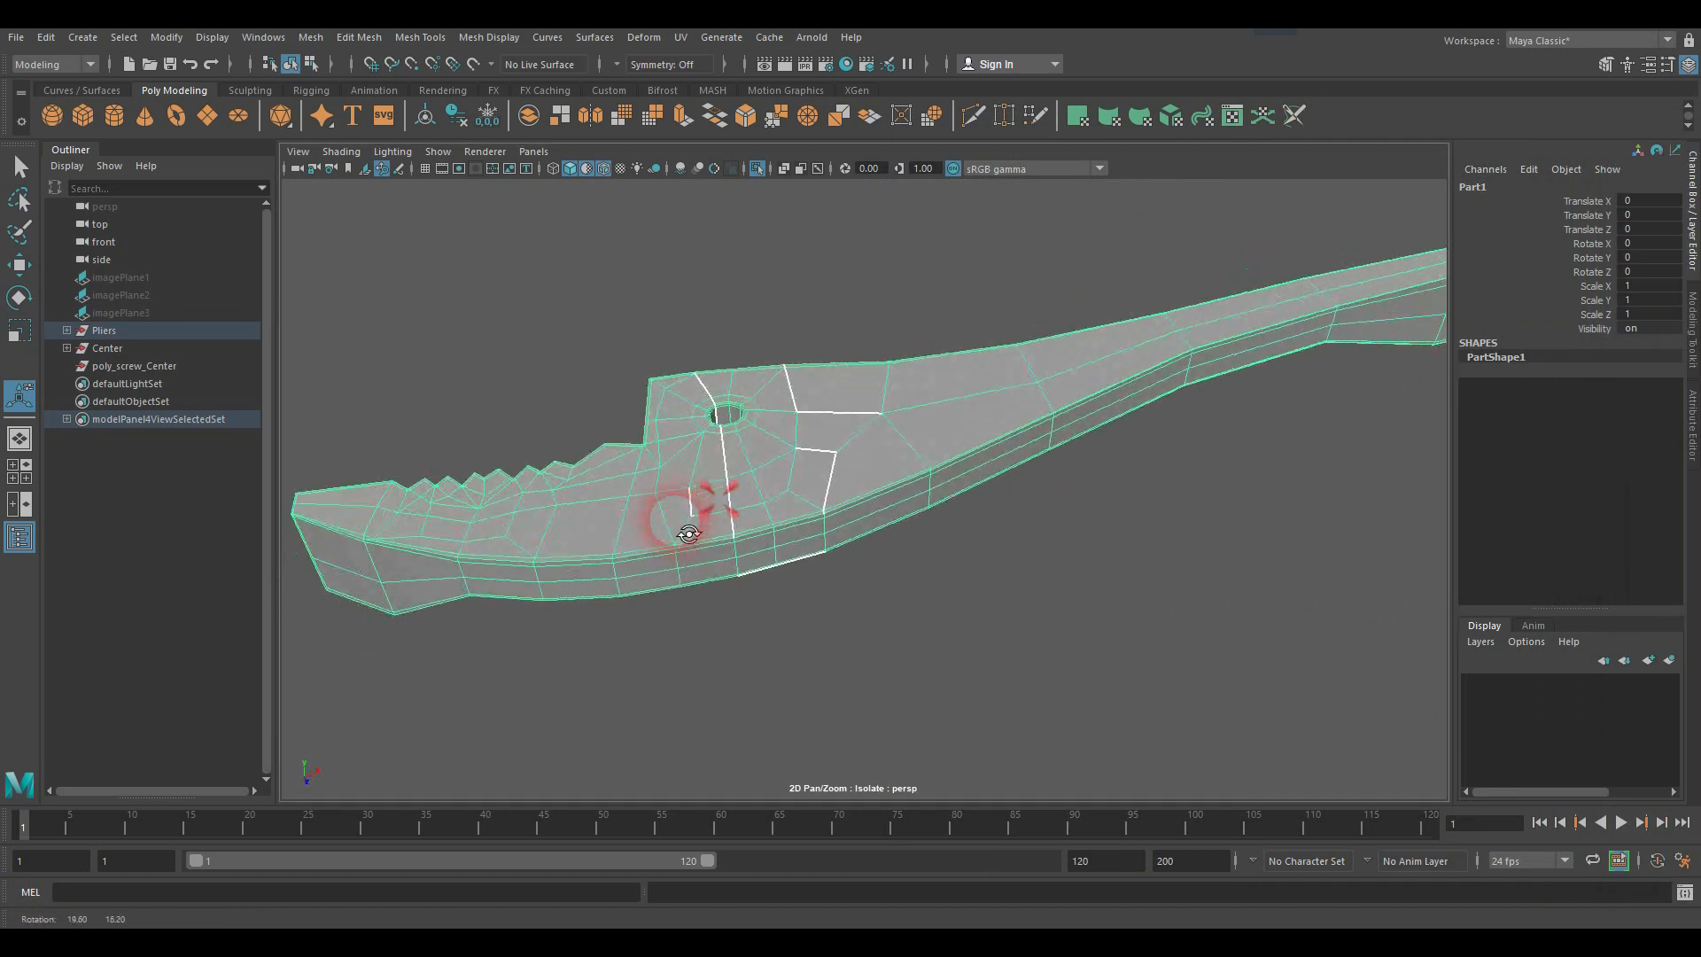
right_click_drag(688, 534, 798, 532, "alt")
left_click_drag(798, 532, 608, 501, "alt")
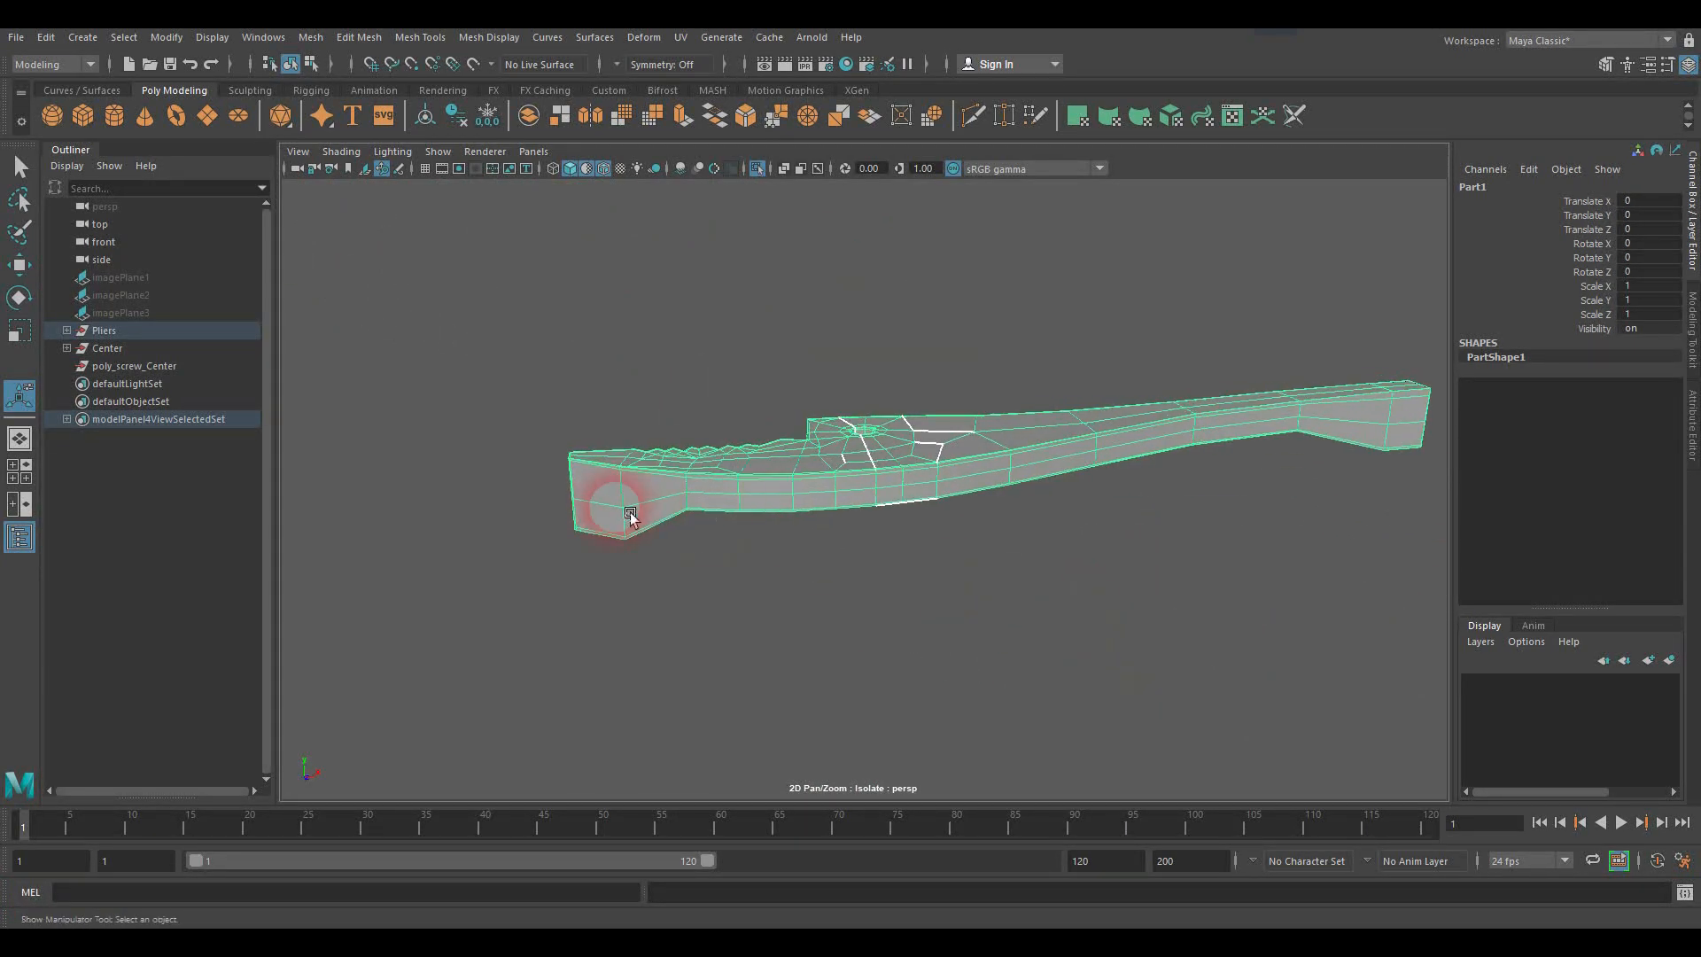
left_click_drag(1135, 465, 1052, 532, "alt")
Step: Switch to face mode with Drag selection and camera-based selection on, and paint-select Part1's flat upper faces along the handle, pivot area and jaw
right_click_drag(930, 492, 941, 507)
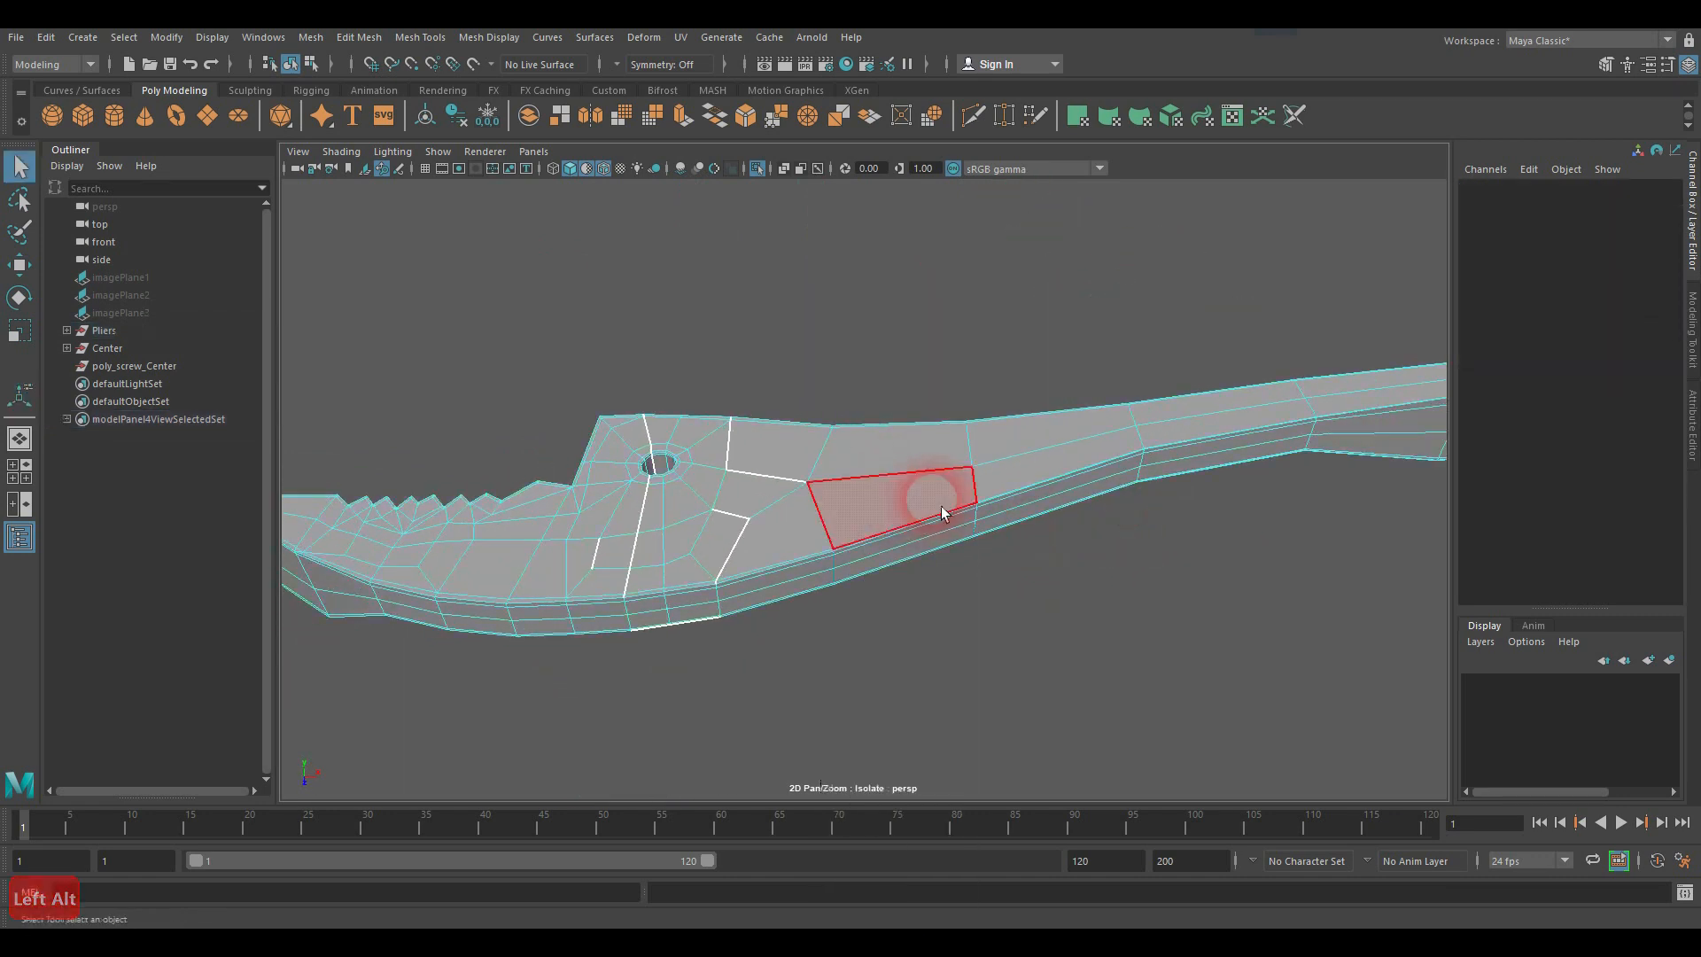
left_click_drag(941, 507, 1017, 471, "alt")
left_click(1606, 66)
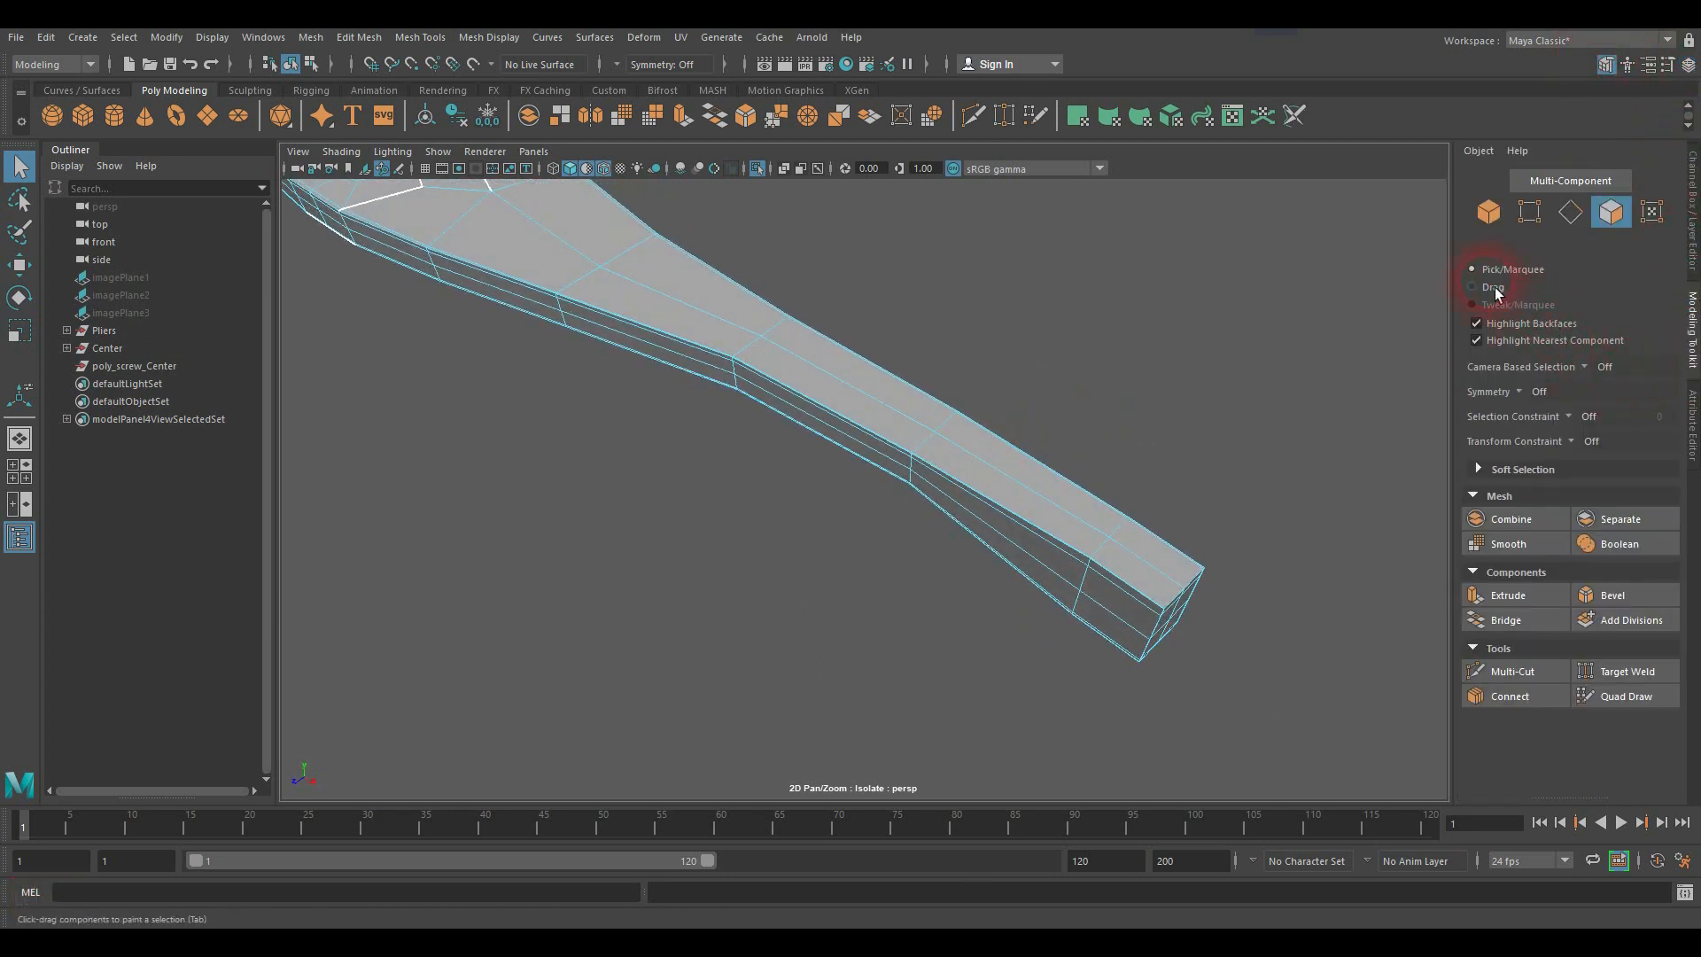
mouse_move(1169, 550)
left_mouse_down()
mouse_move(1142, 567)
mouse_move(1075, 501)
mouse_move(789, 349)
mouse_move(957, 490)
mouse_move(873, 399)
mouse_move(602, 252)
mouse_move(541, 234)
mouse_move(531, 265)
left_mouse_up()
key("z")
middle_click_drag(531, 266, 899, 615, "alt")
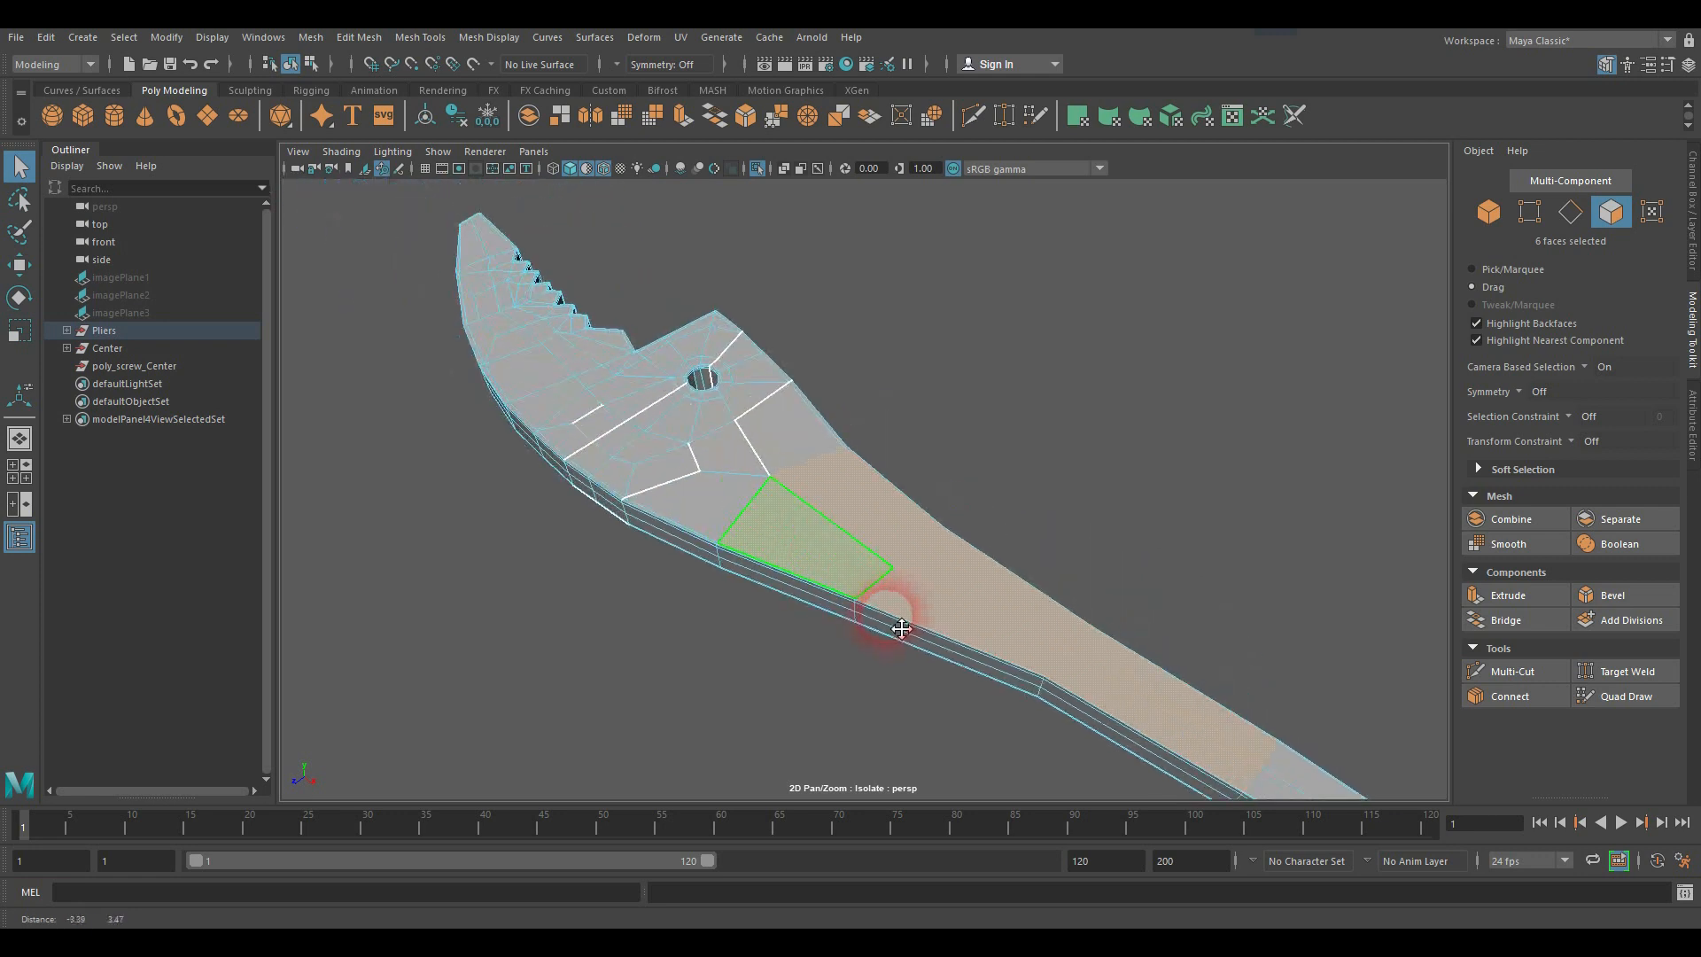
mouse_move(835, 518)
left_mouse_down()
mouse_move(757, 354)
mouse_move(674, 390)
mouse_move(762, 501)
mouse_move(700, 531)
mouse_move(571, 421)
mouse_move(631, 492)
mouse_move(642, 415)
mouse_move(567, 350)
mouse_move(539, 285)
mouse_move(554, 394)
mouse_move(564, 346)
mouse_move(532, 305)
left_mouse_up()
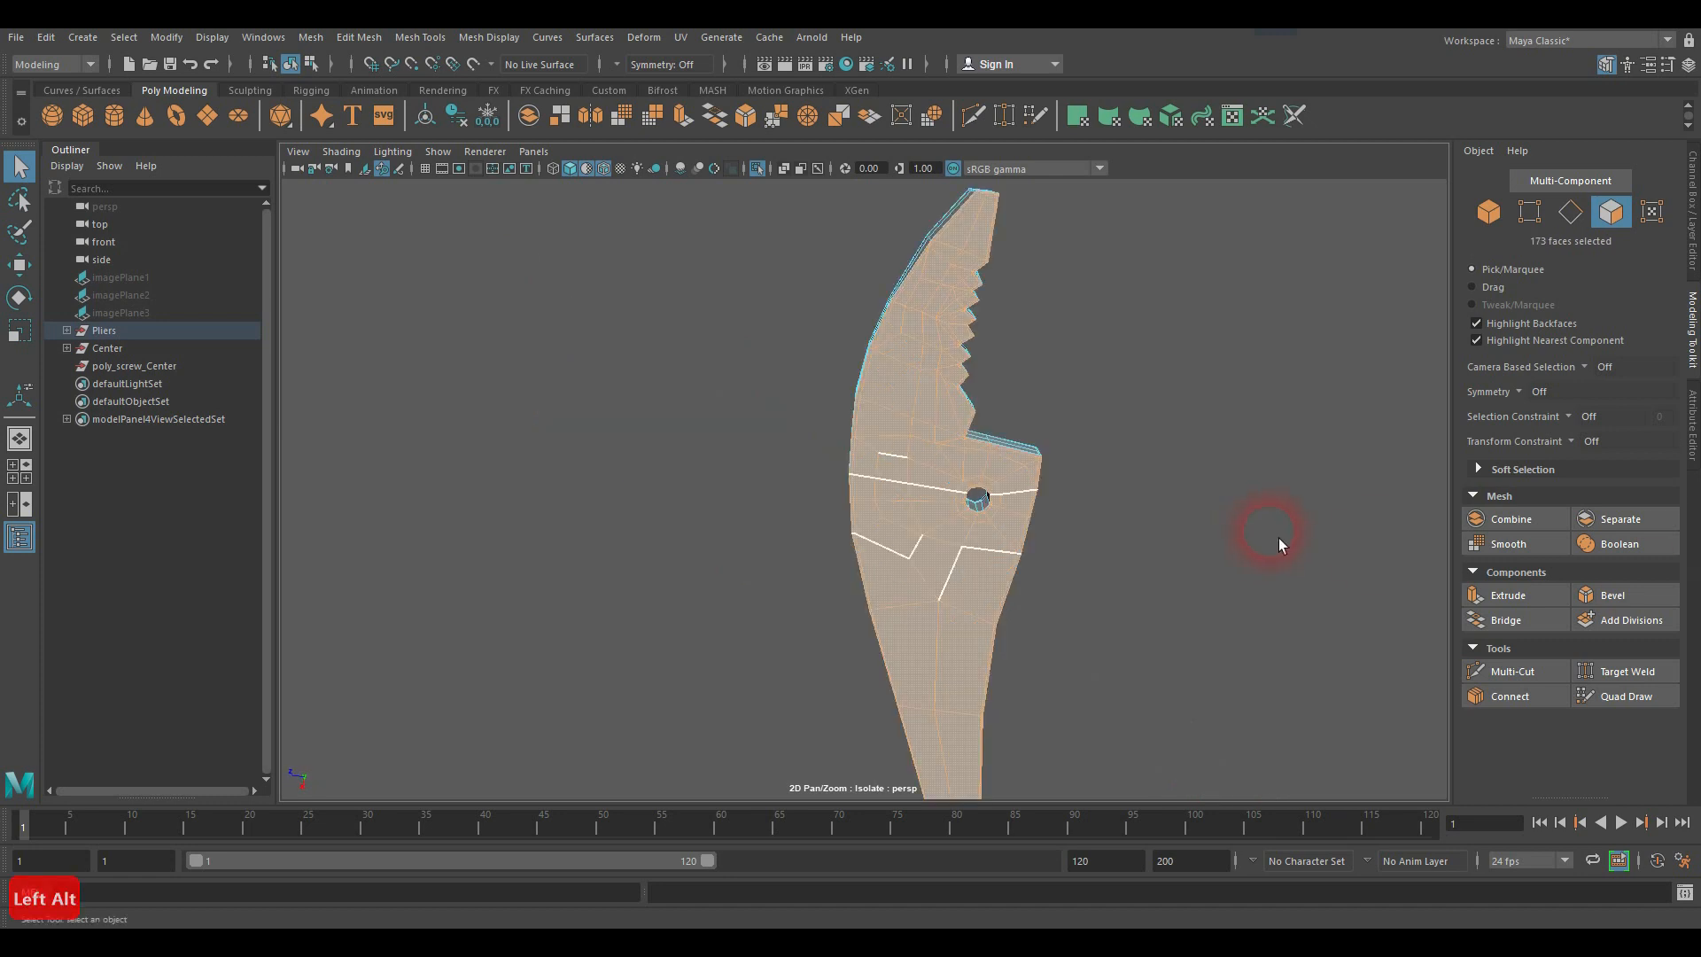
Step: Examine the face selection along both edges of the handle and up to the jaw for missing or stray faces
mouse_move(1278, 539)
left_mouse_down("alt")
mouse_move(827, 581)
mouse_move(933, 505)
mouse_move(848, 548)
mouse_move(902, 505)
mouse_move(883, 491)
mouse_move(926, 408)
mouse_move(896, 530)
left_mouse_up("alt")
right_click_drag(897, 530, 1394, 502, "alt")
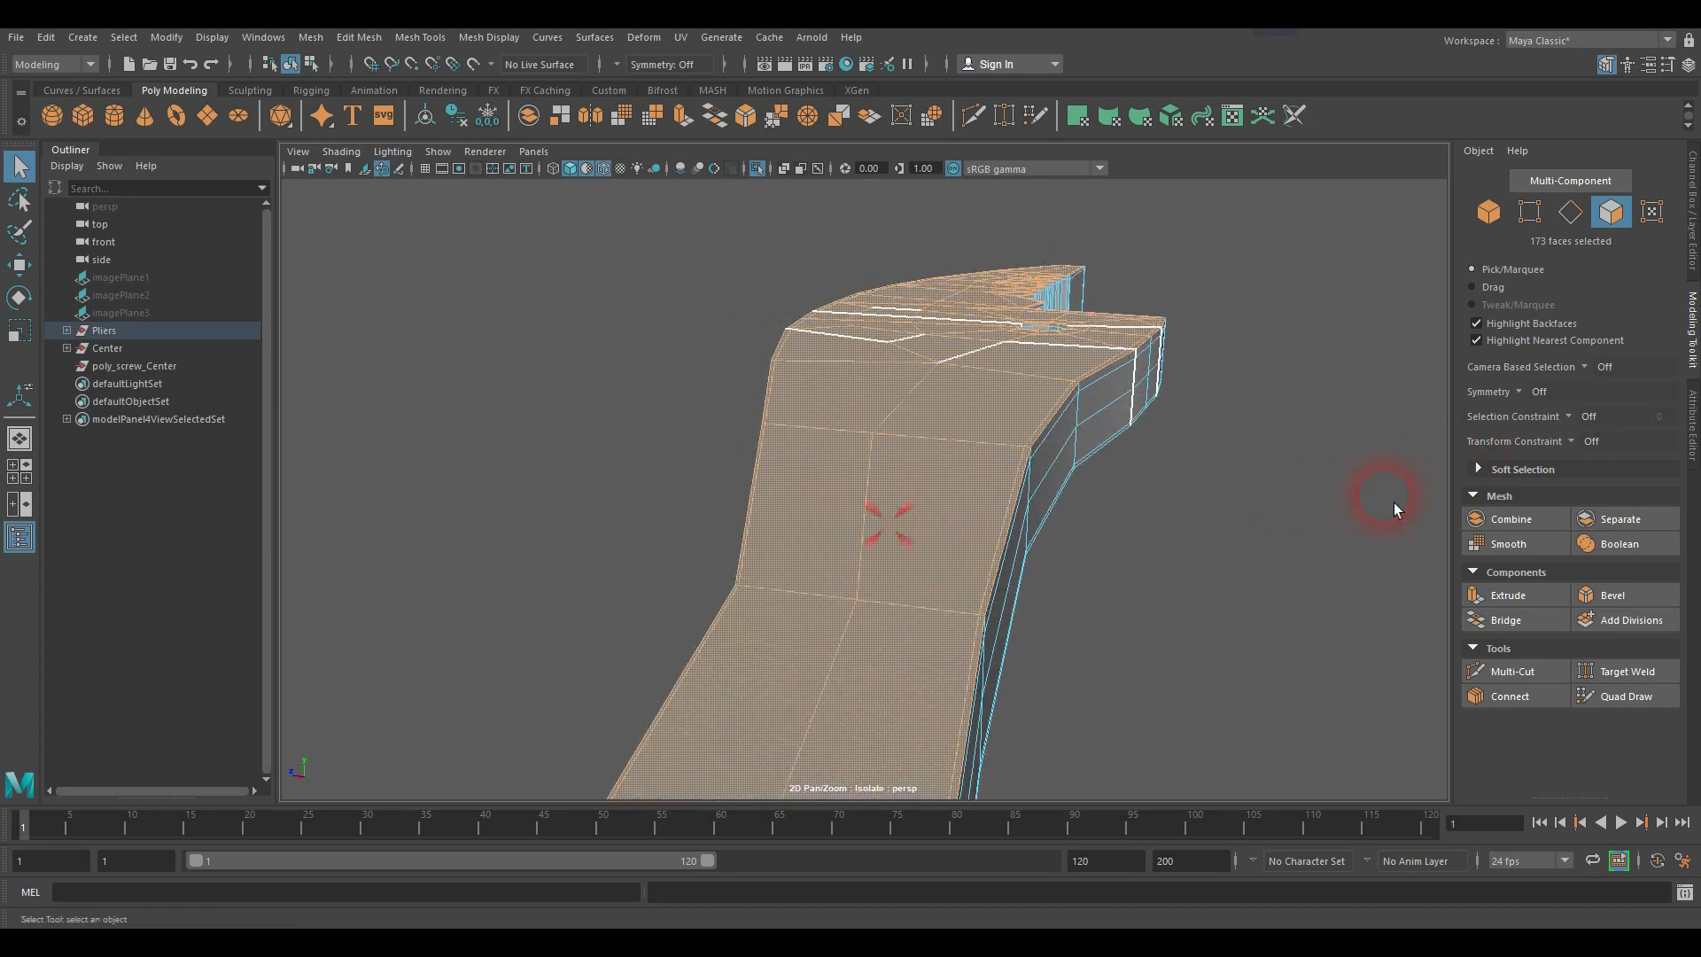
left_click_drag(1028, 503, 957, 461, "alt")
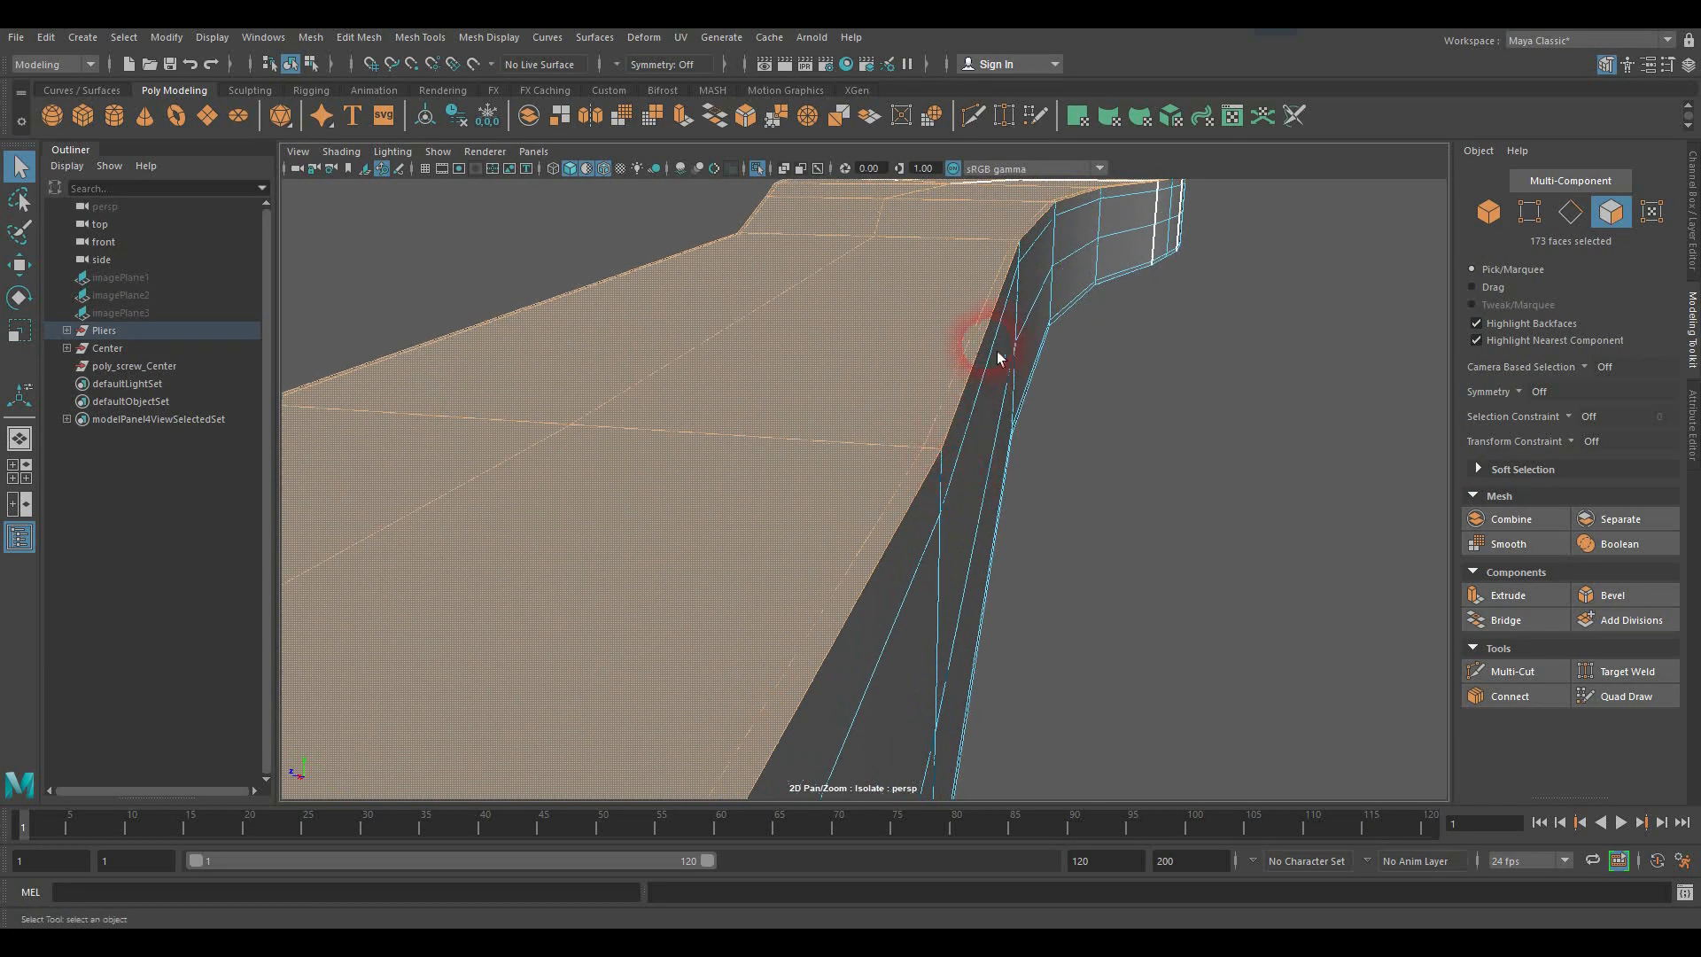
left_click_drag(842, 532, 948, 496, "alt")
middle_click_drag(947, 496, 820, 543, "alt")
right_click_drag(872, 548, 1067, 537, "alt")
middle_click_drag(776, 502, 827, 581, "alt")
right_click_drag(813, 574, 994, 579, "alt")
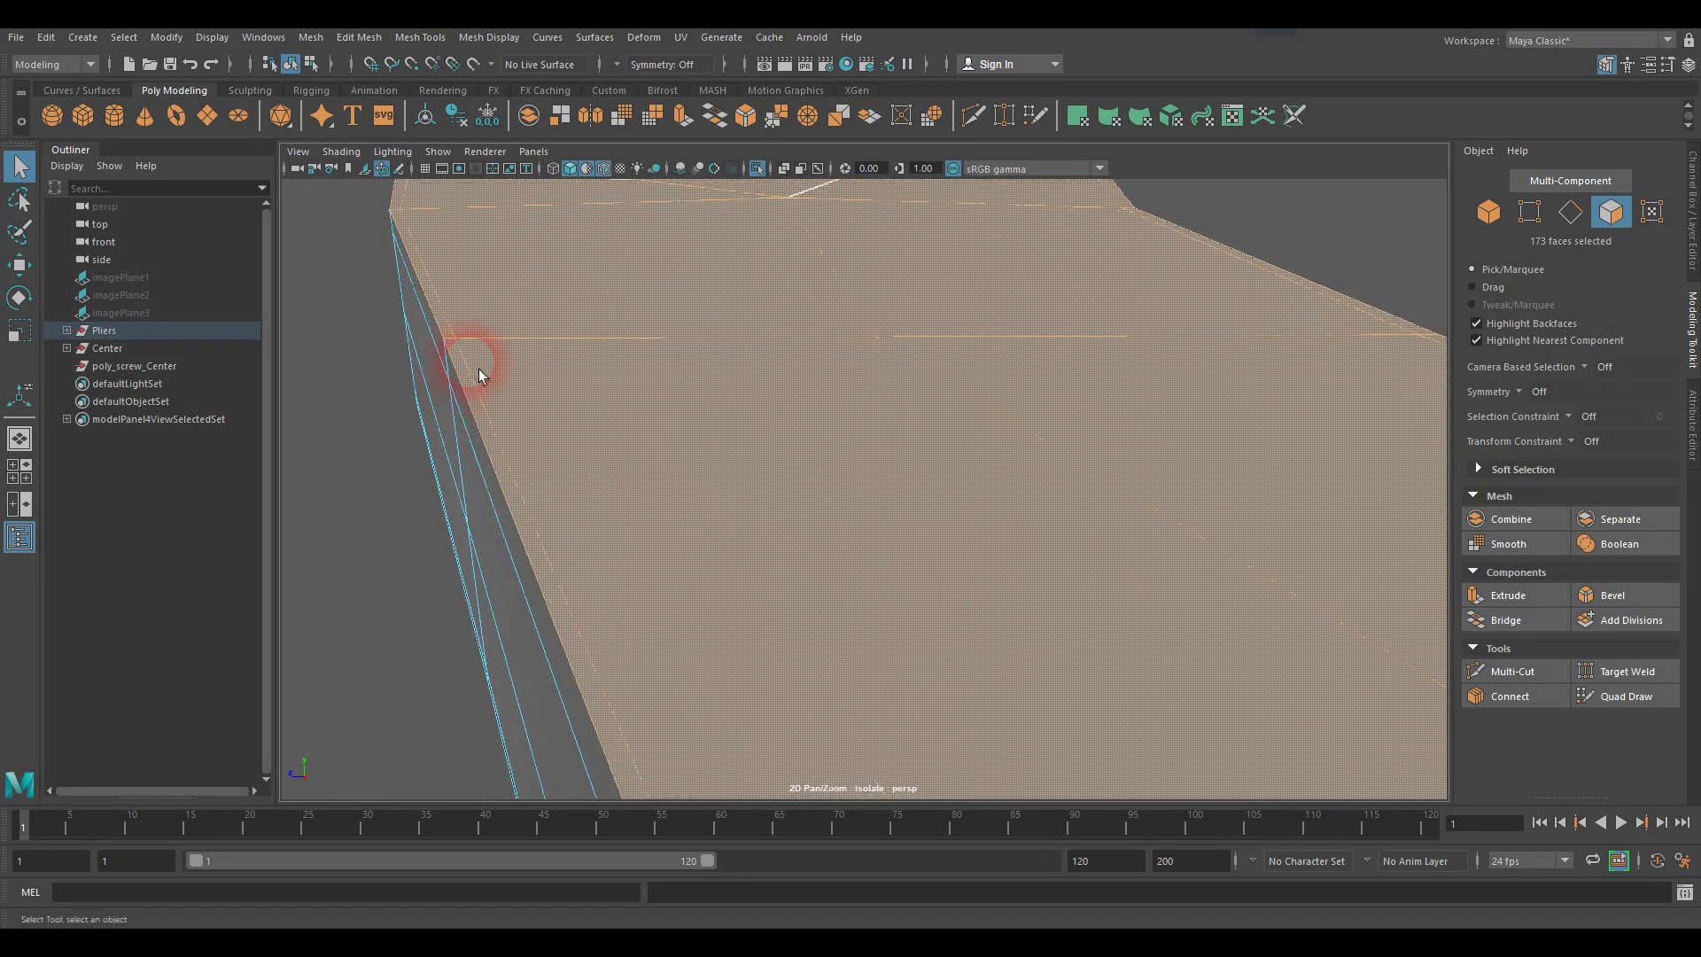
left_click_drag(436, 292, 483, 327, "alt")
middle_click_drag(505, 345, 545, 515, "alt")
middle_click_drag(416, 403, 1050, 522, "alt")
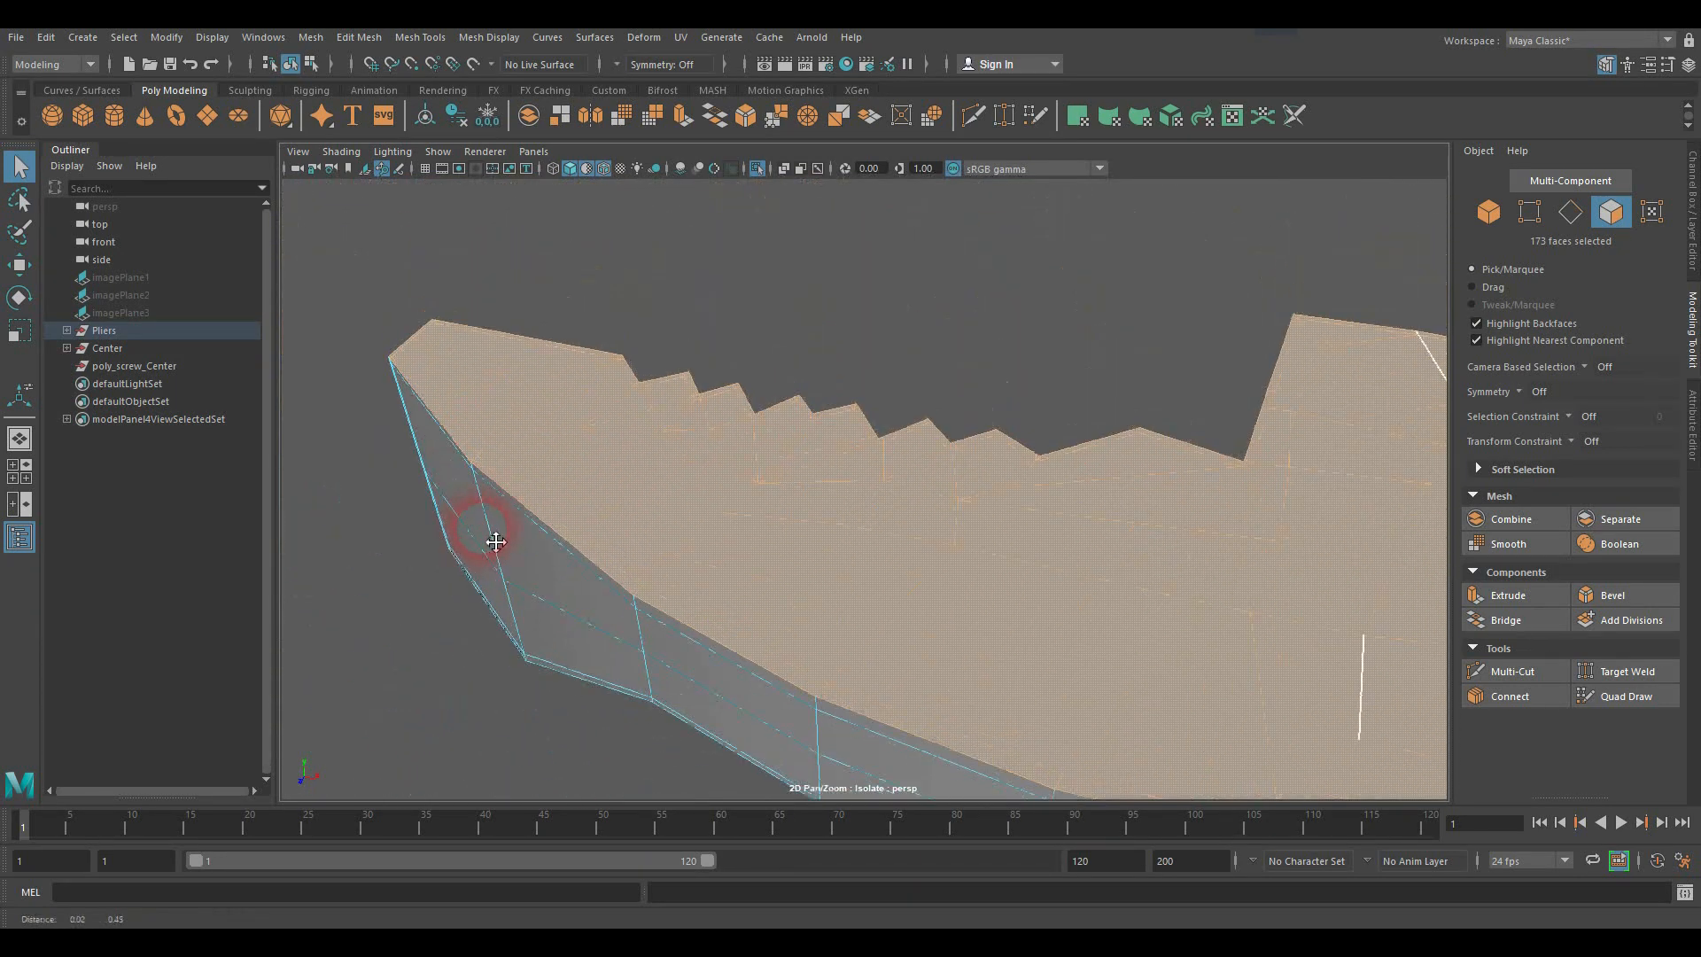
Step: Check the selection along the jaw teeth and add the missed sliver face at the notch between two teeth
right_click_drag(519, 539, 922, 497, "alt")
middle_click_drag(709, 420, 713, 472, "alt")
right_click_drag(846, 477, 975, 477, "alt")
middle_click_drag(704, 396, 725, 500, "alt")
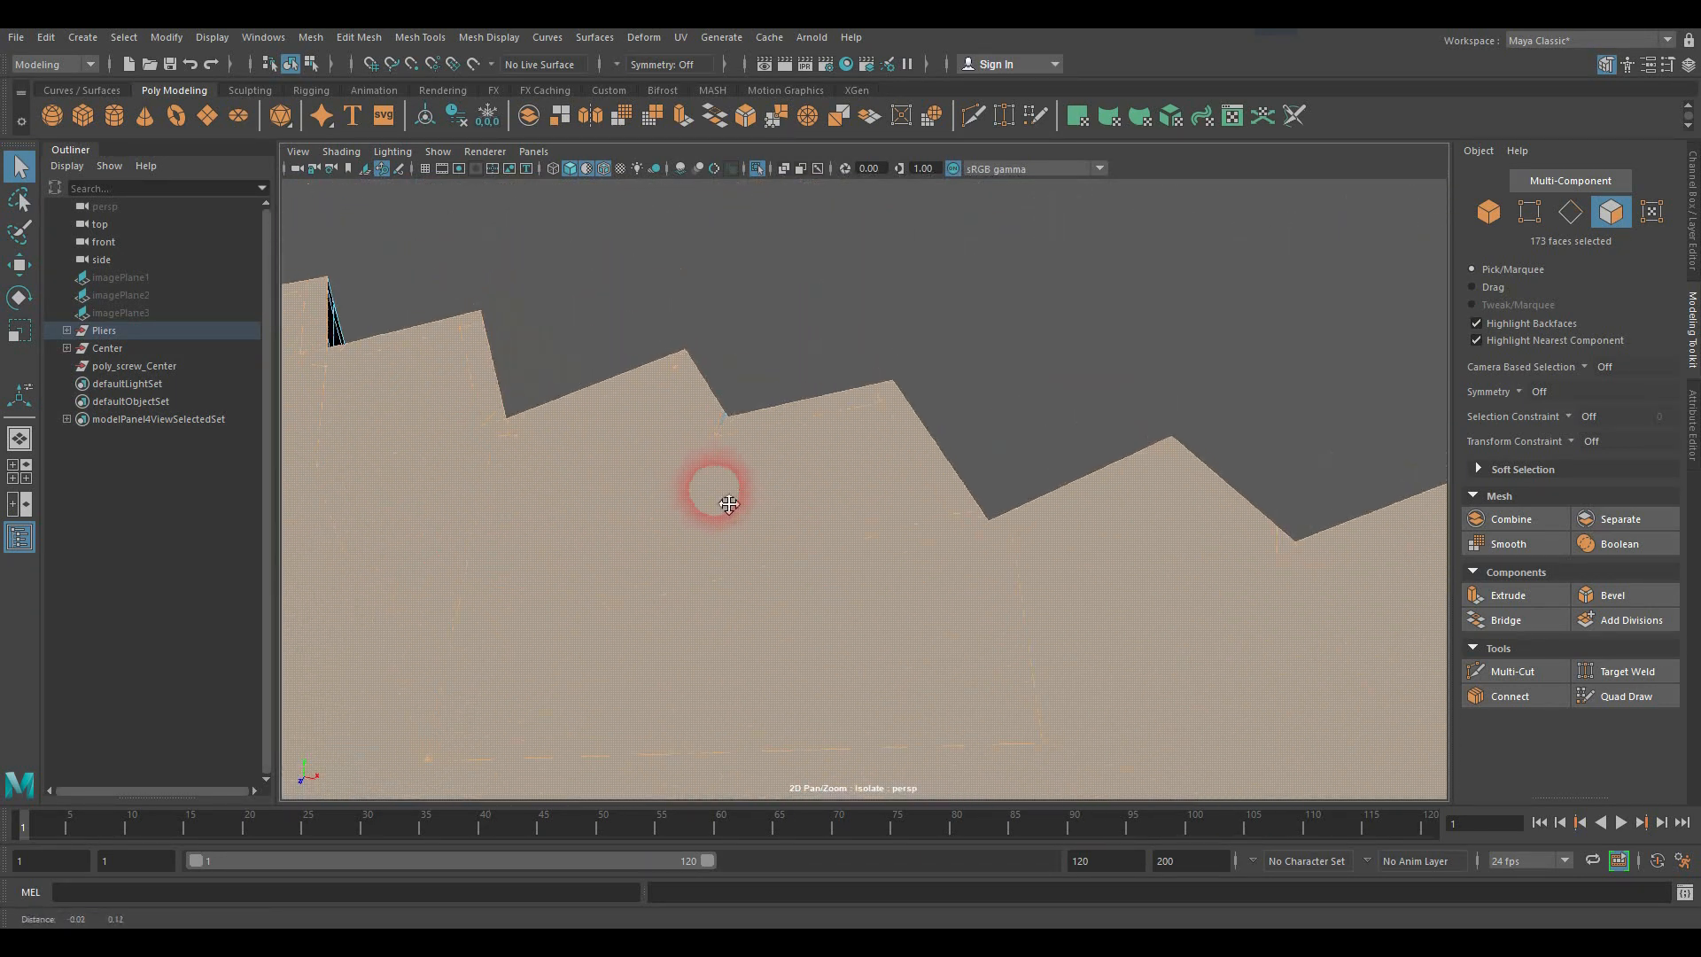
right_click_drag(727, 501, 928, 501, "alt")
middle_click_drag(686, 450, 780, 501, "alt")
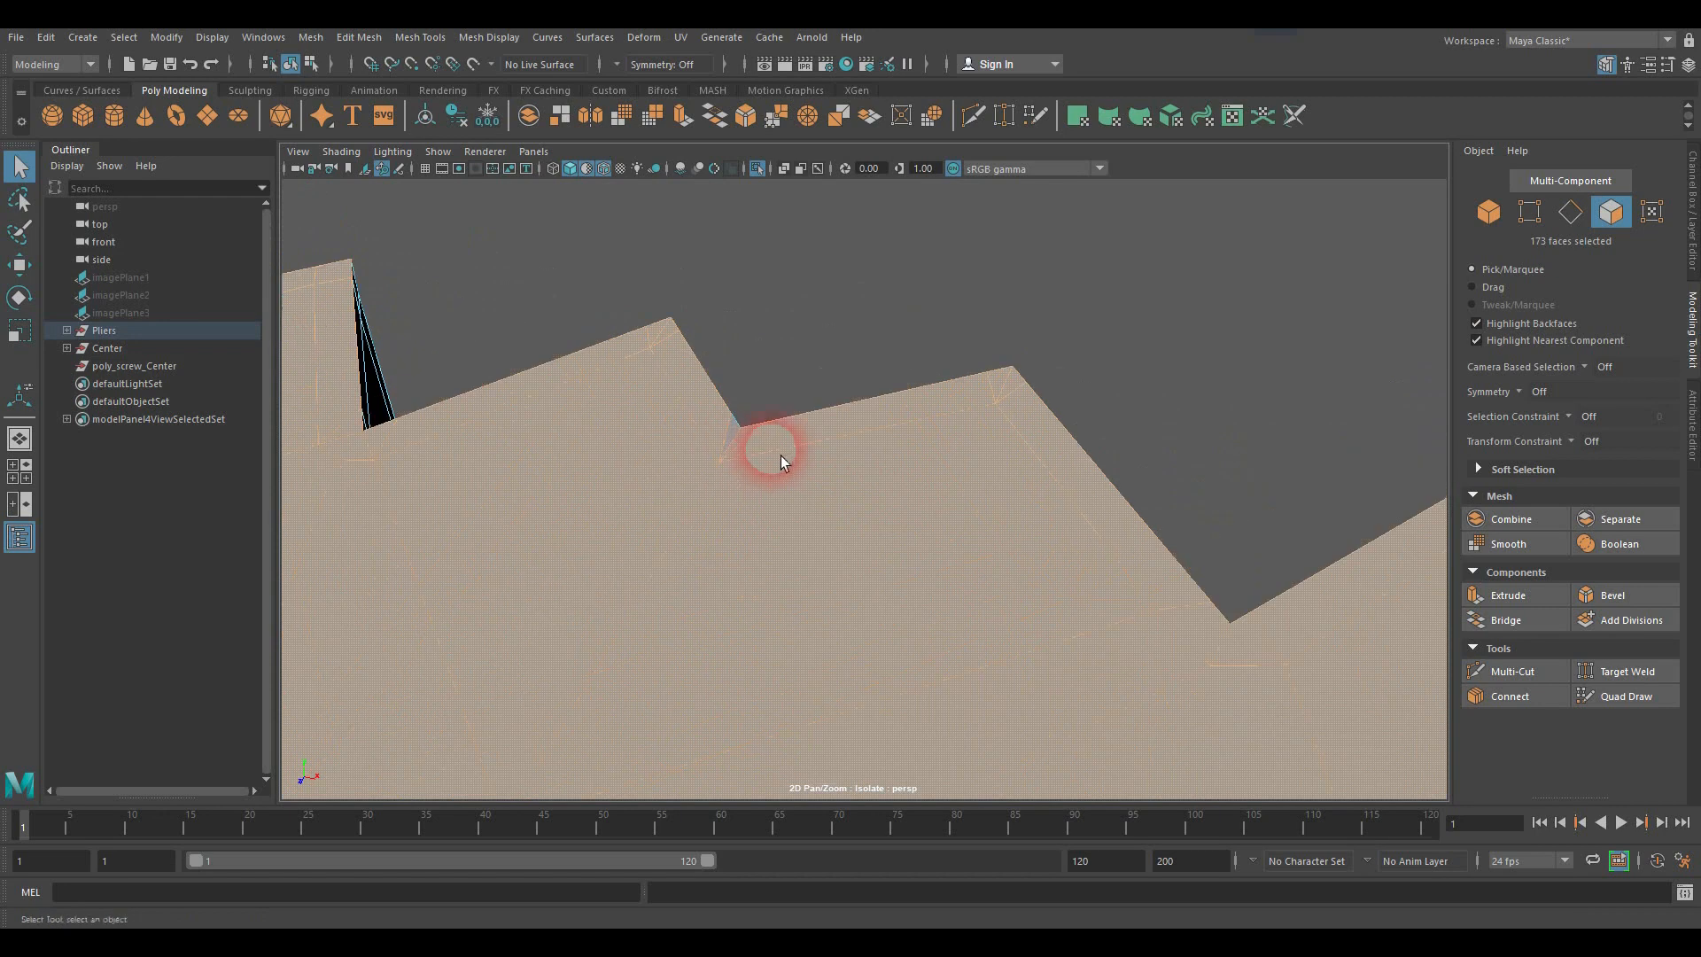
left_click(737, 437, "shift")
scroll(863, 508, "down", 3)
scroll(862, 508, "down", 3)
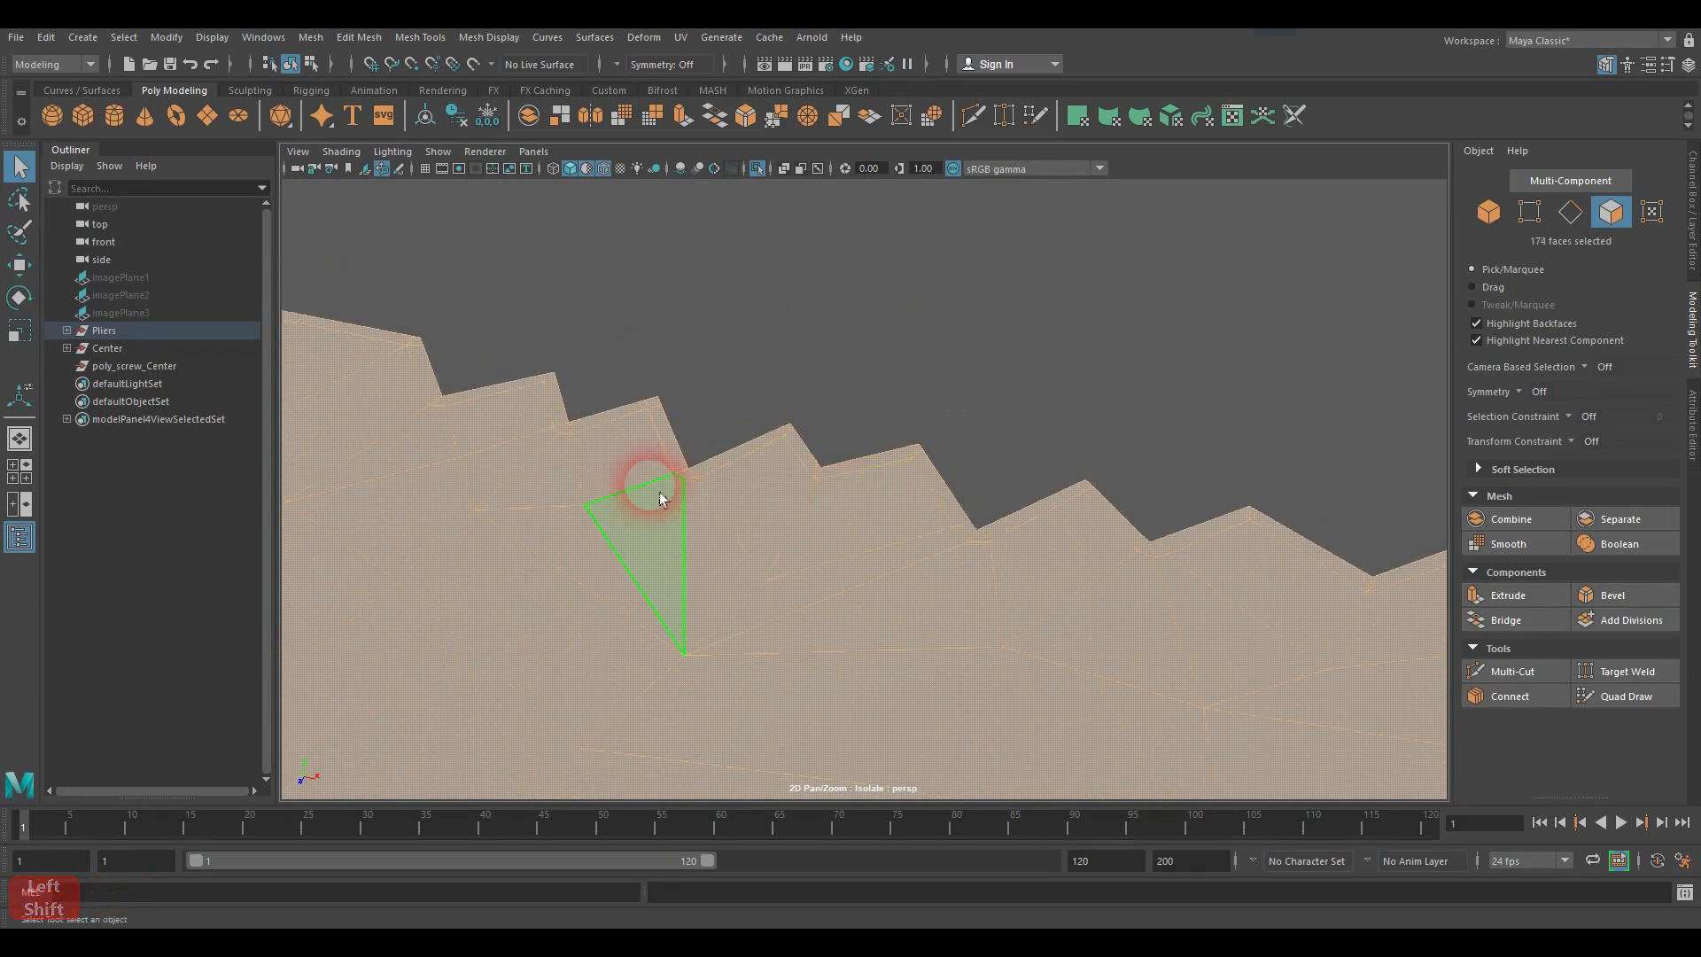
Step: Check the rest of the jaw and the pivot area, and deselect the stray face at the rim of the pivot hole
middle_click_drag(505, 463, 914, 531, "alt")
middle_click_drag(615, 500, 730, 525, "alt")
scroll(877, 523, "up", 2)
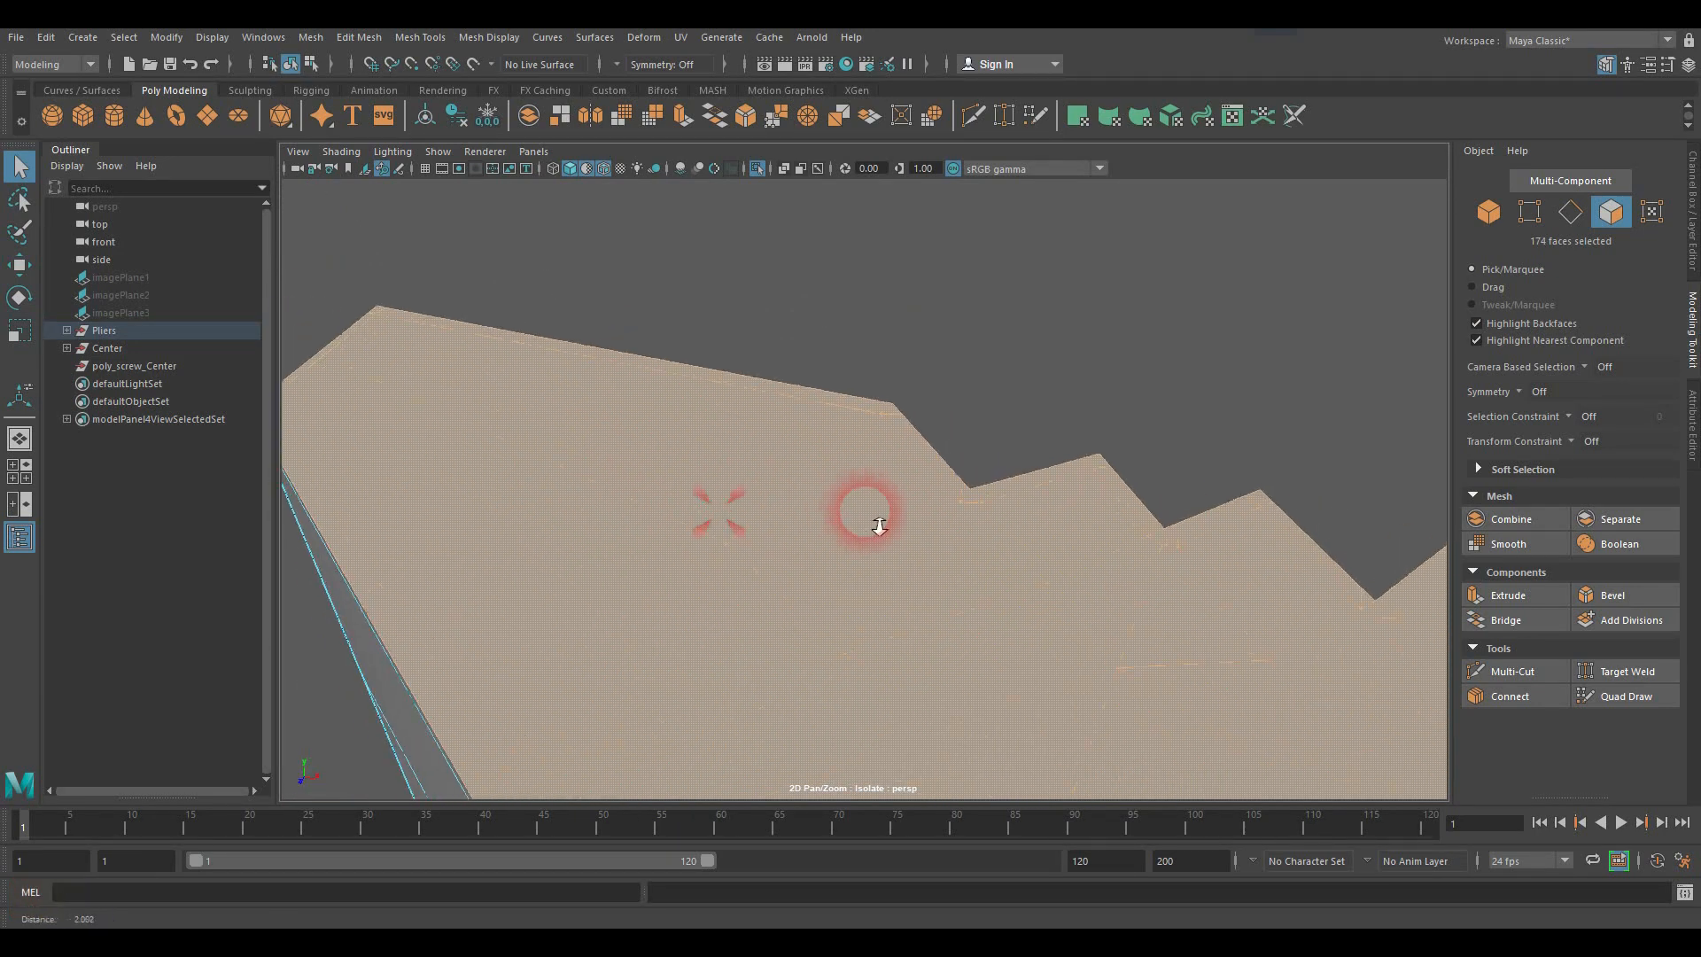
scroll(1018, 528, "down", 2)
middle_click_drag(1018, 528, 527, 453, "alt")
middle_click_drag(953, 544, 414, 429, "alt")
middle_click_drag(675, 492, 512, 478, "alt")
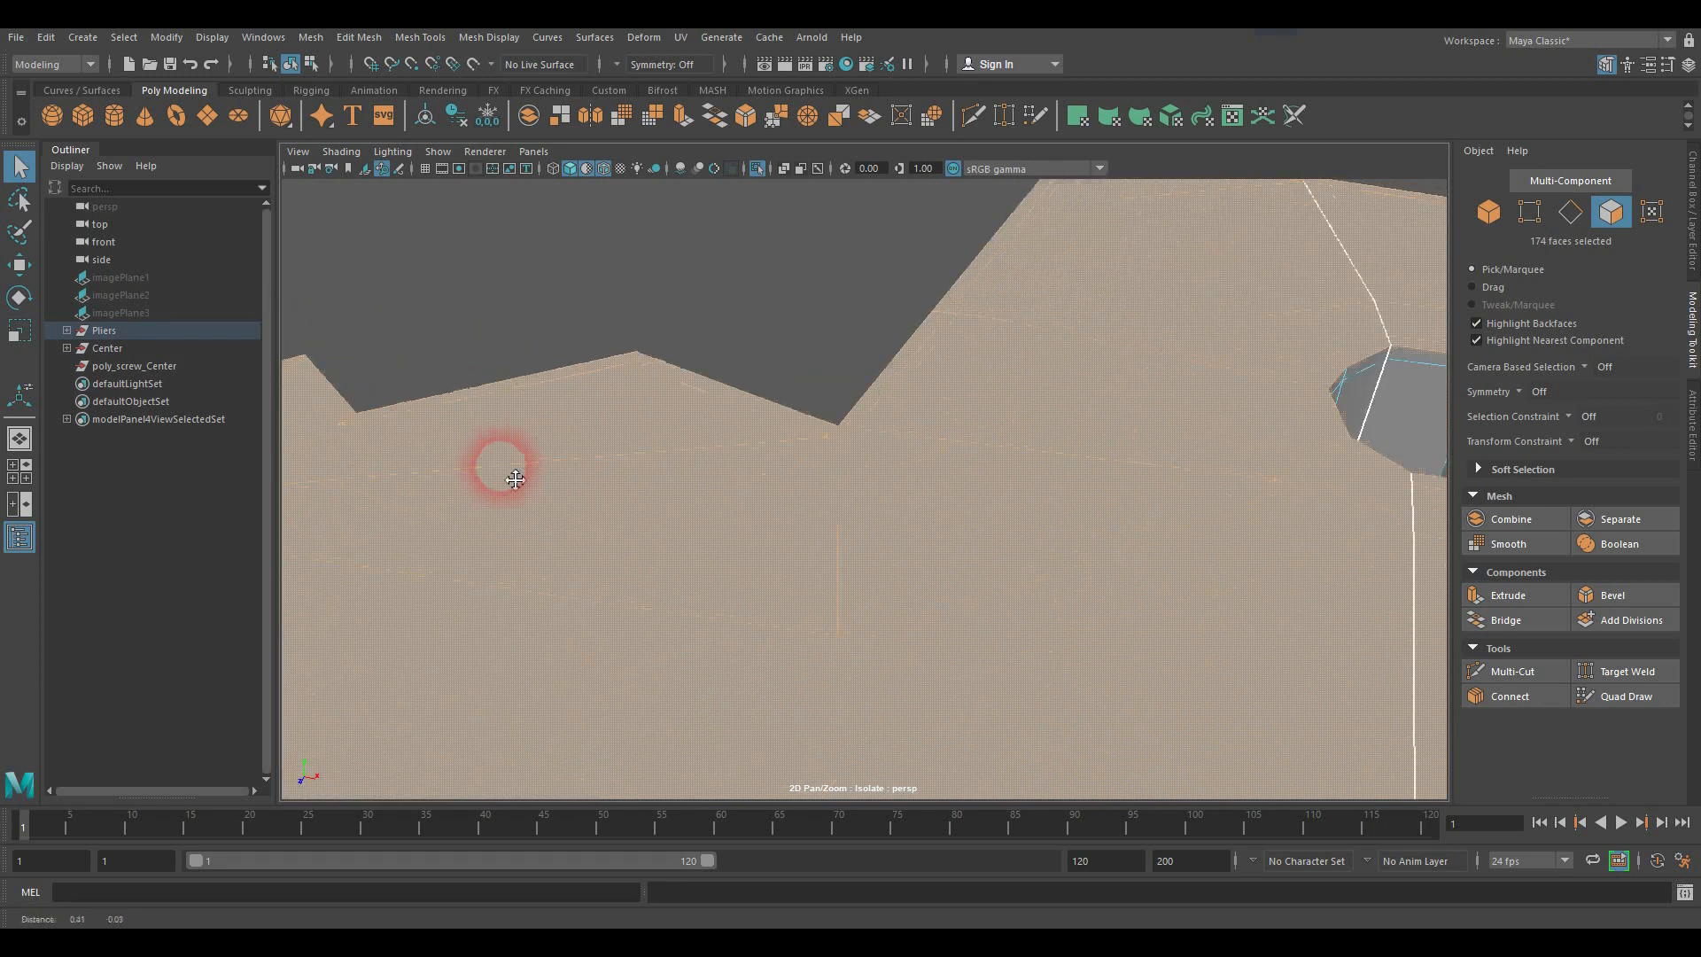
middle_click_drag(972, 474, 570, 556, "alt")
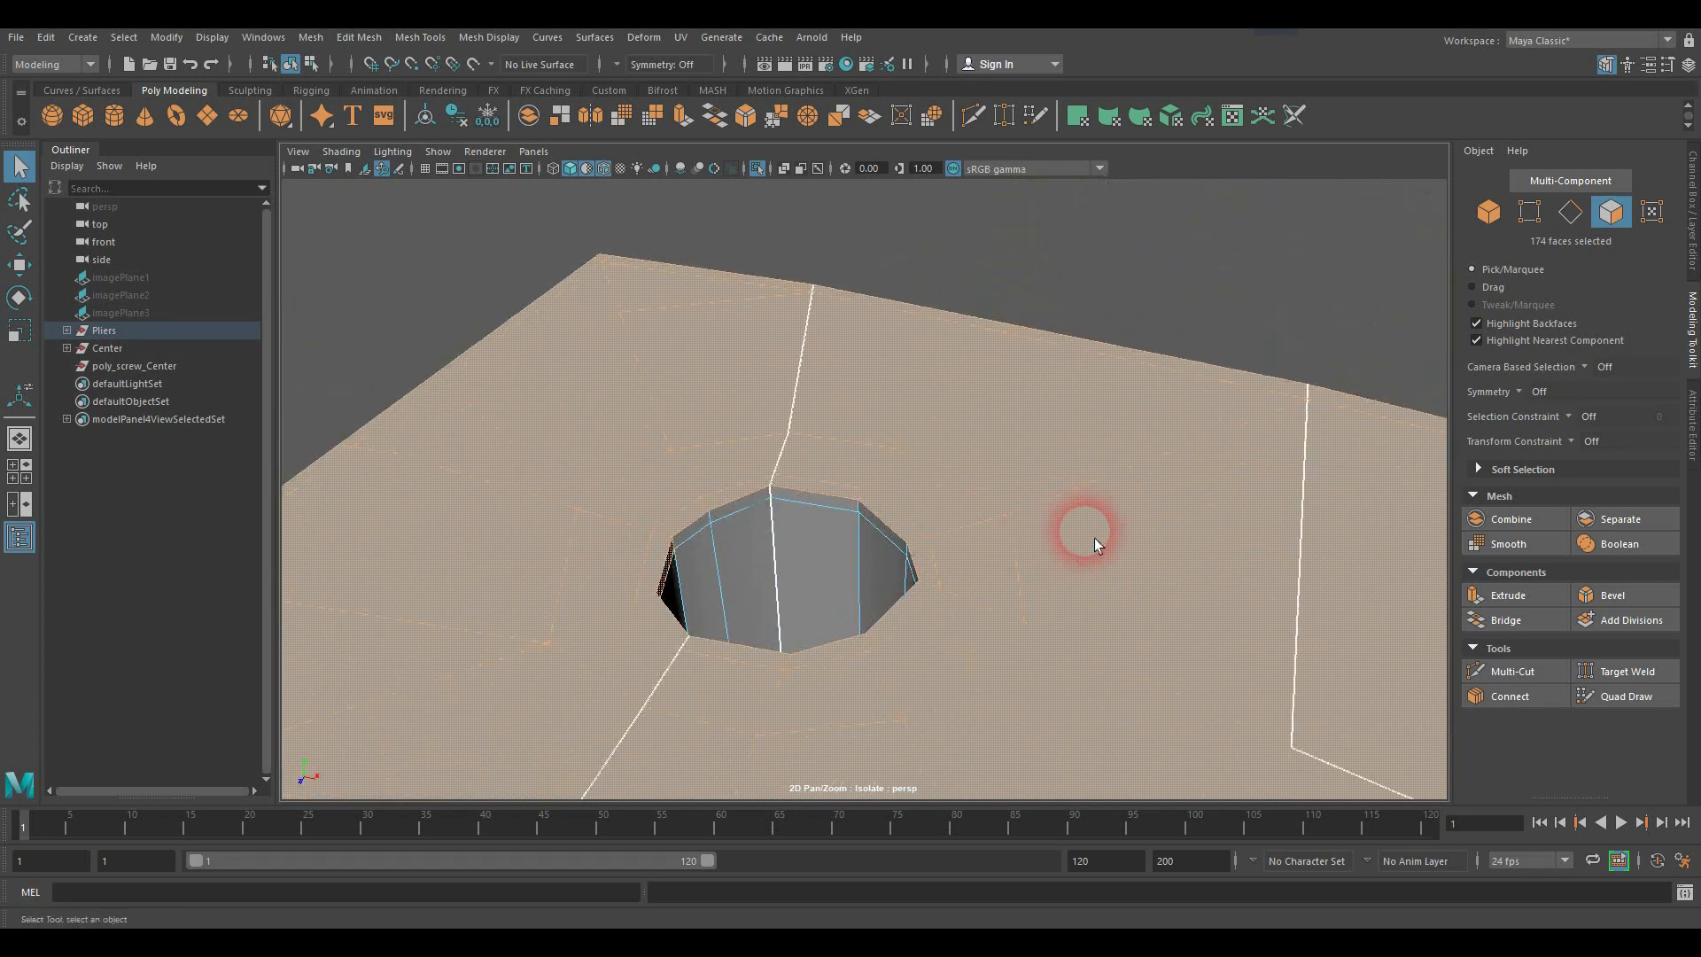
left_click_drag(1087, 535, 645, 585, "alt")
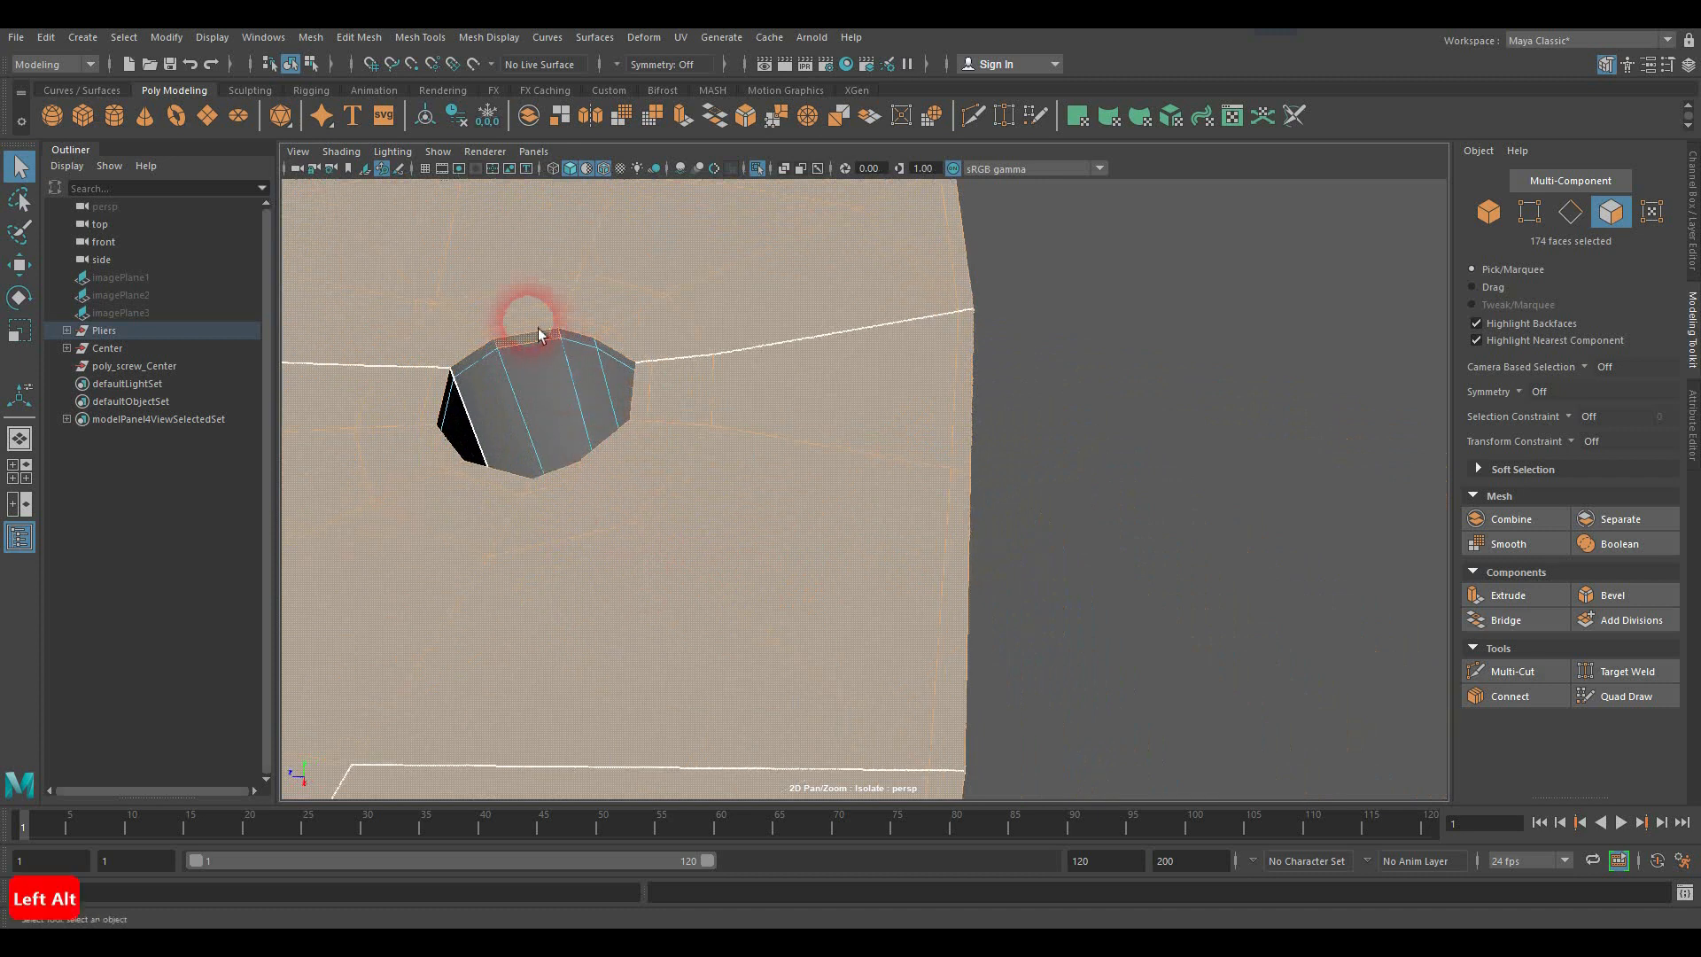
left_click(537, 338, "ctrl")
Step: Inspect Part1's sides and underside, and deselect the stray face on the underside of the toothed jaw
left_click_drag(704, 367, 949, 476, "alt")
right_click_drag(950, 477, 721, 505, "alt")
left_click_drag(721, 505, 1048, 490, "alt")
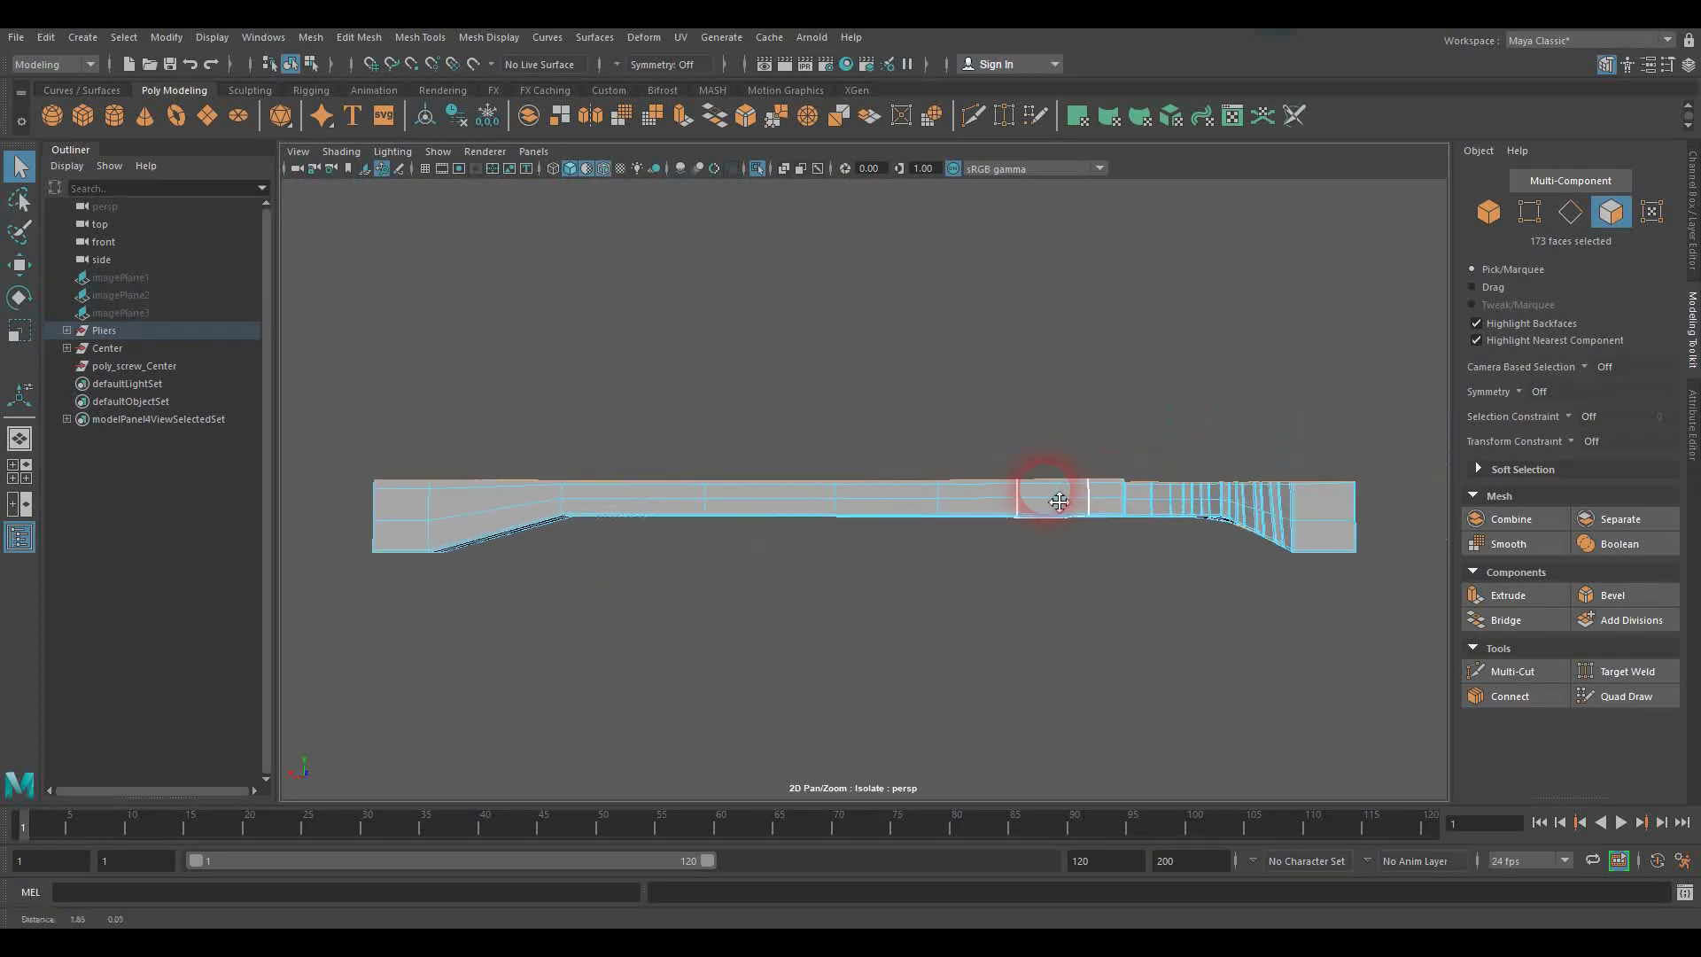
middle_click_drag(1047, 489, 698, 479, "alt")
left_click_drag(698, 478, 1101, 448, "alt")
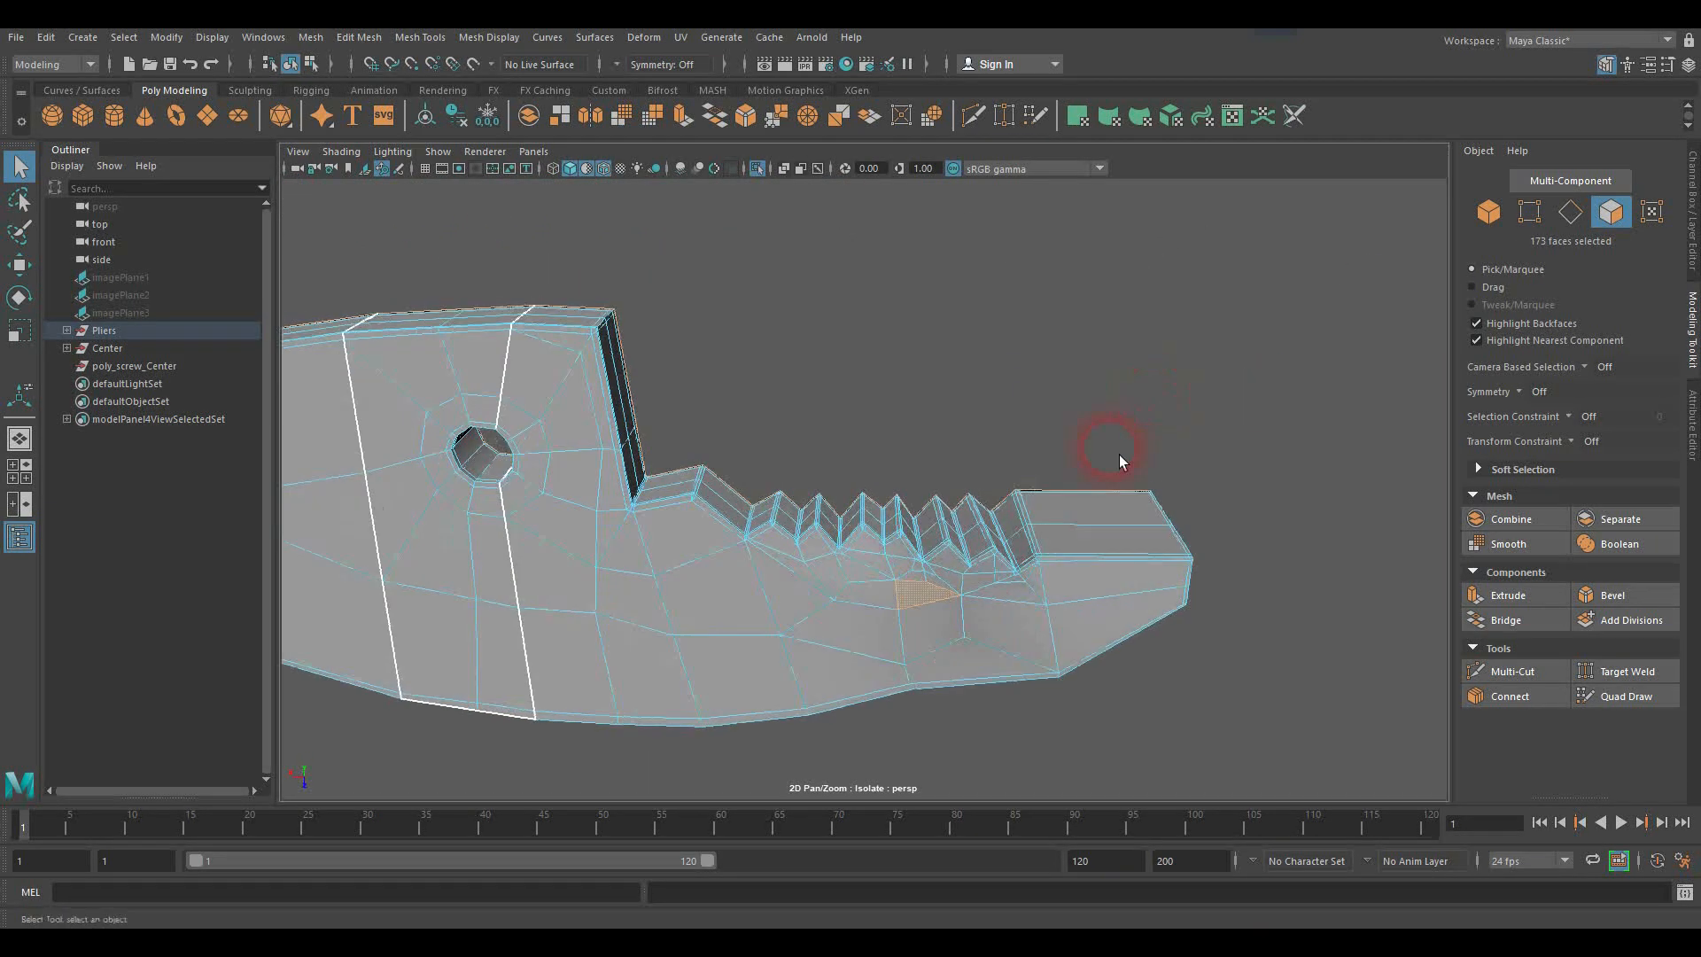
left_click(939, 604, "ctrl")
Step: Apply a Planar UV projection to the selected flat faces, projecting from the Y axis with the projection fitted to the bounding box
left_click_drag(1169, 523, 957, 474, "alt")
middle_click_drag(1165, 448, 874, 435, "alt")
left_click_drag(874, 435, 933, 424, "alt")
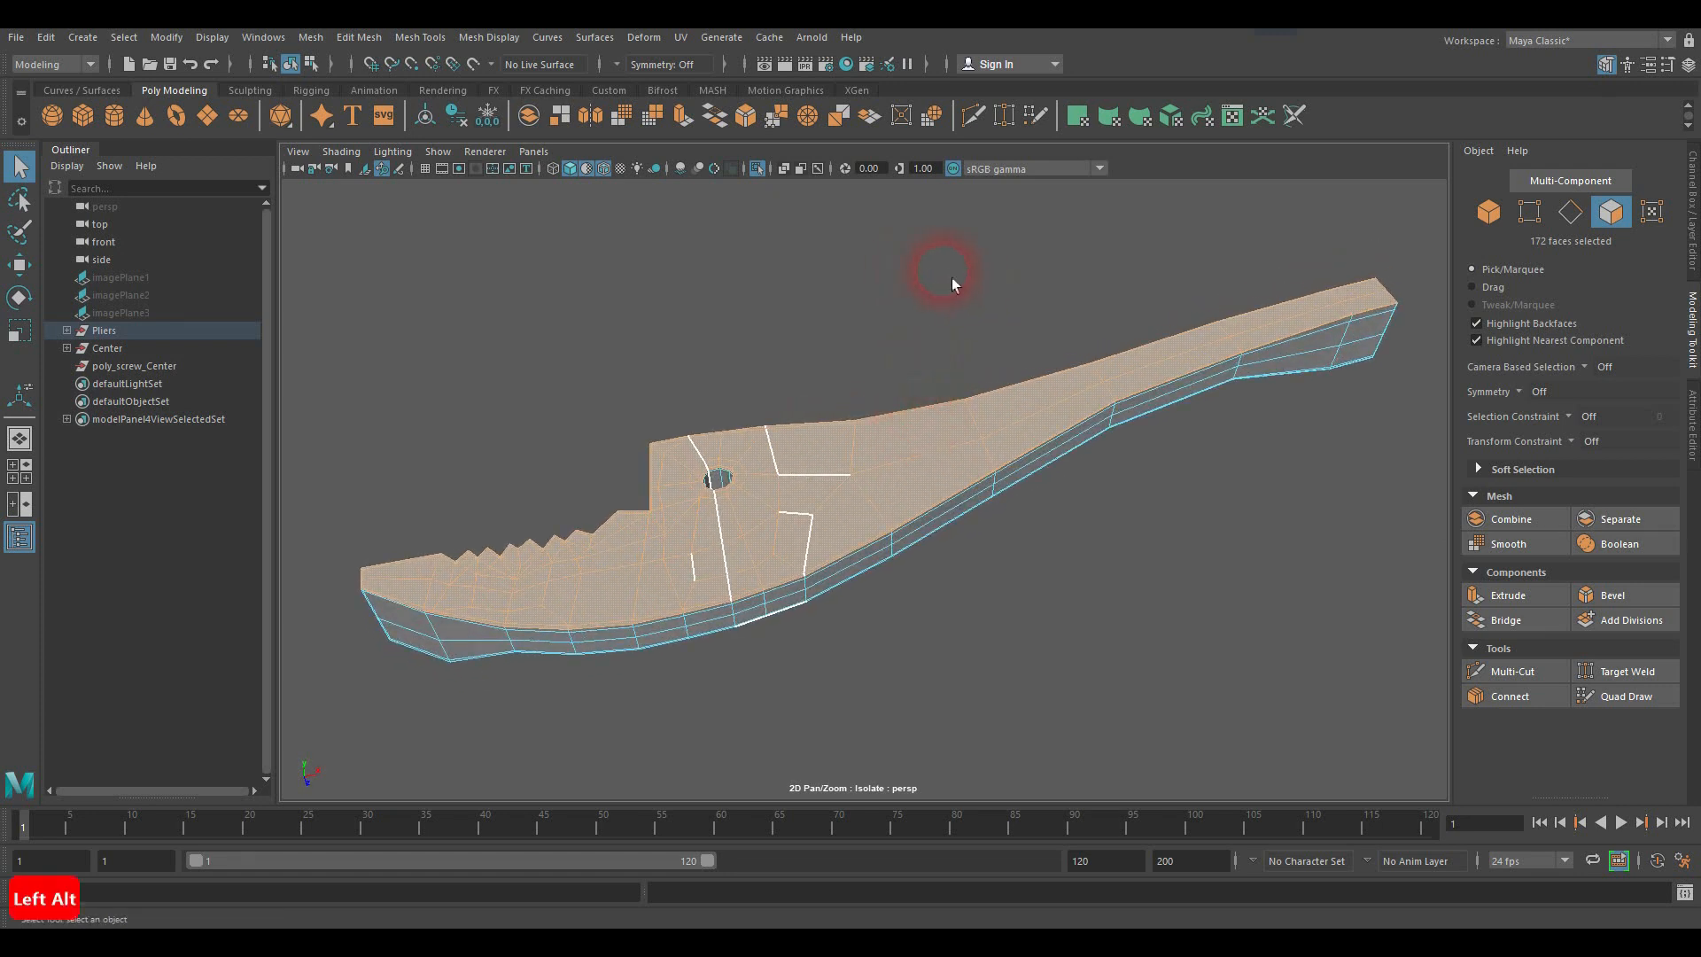
left_click(691, 38)
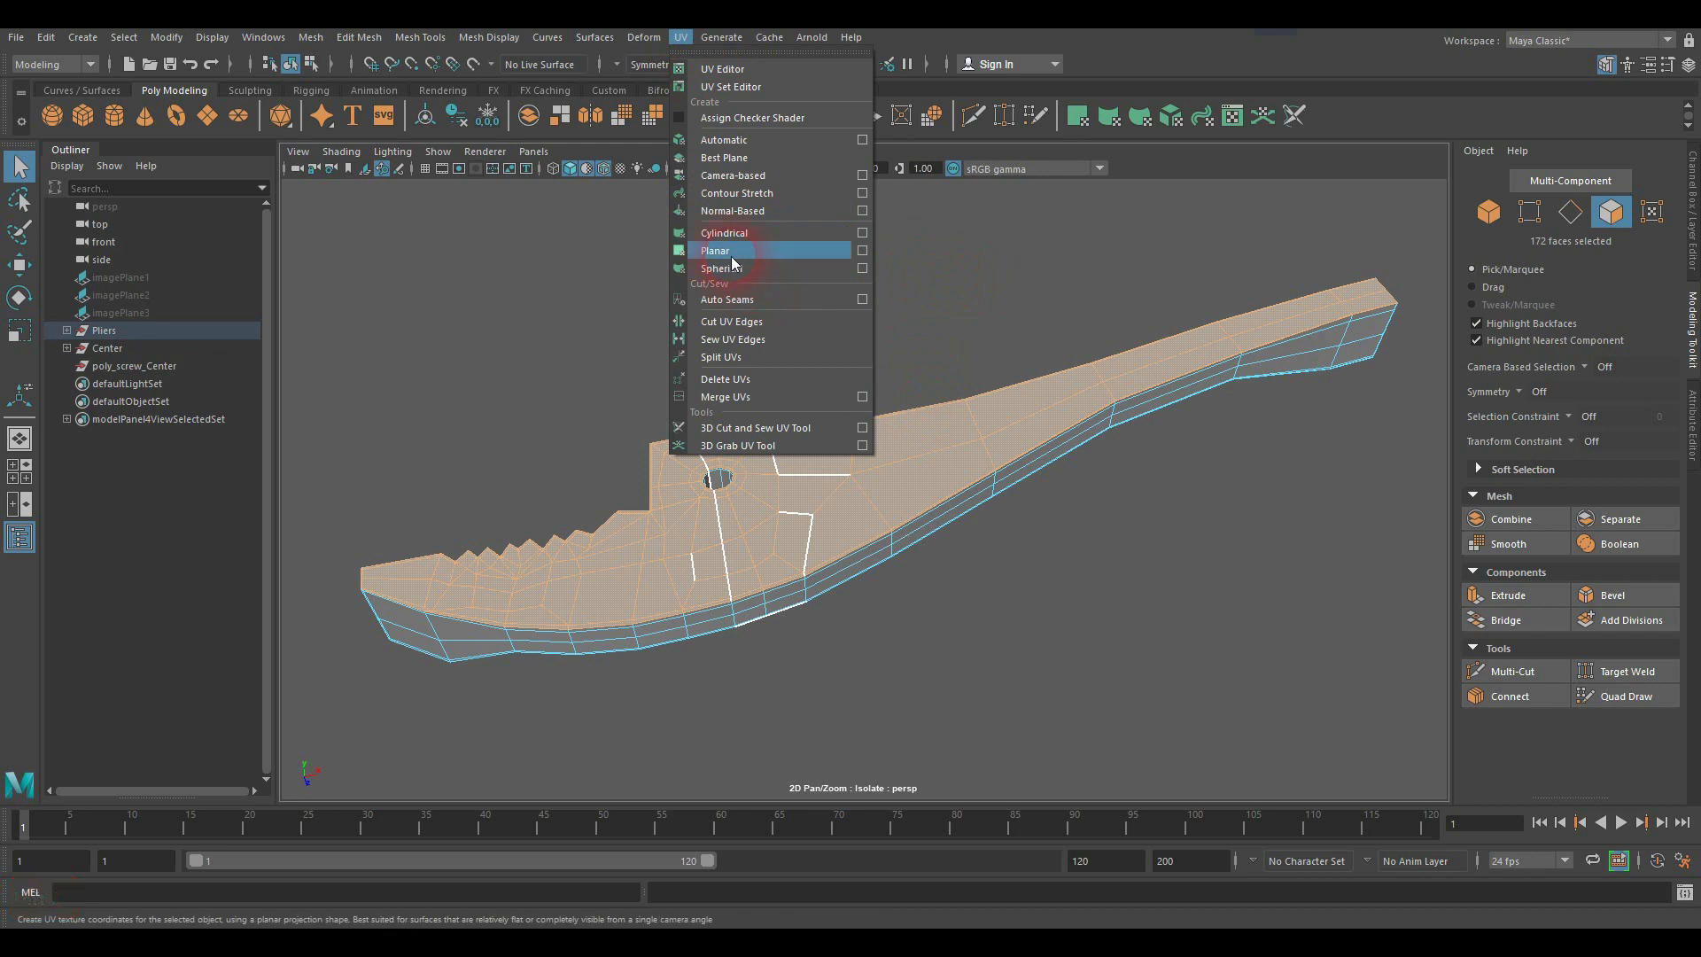
left_click(862, 253)
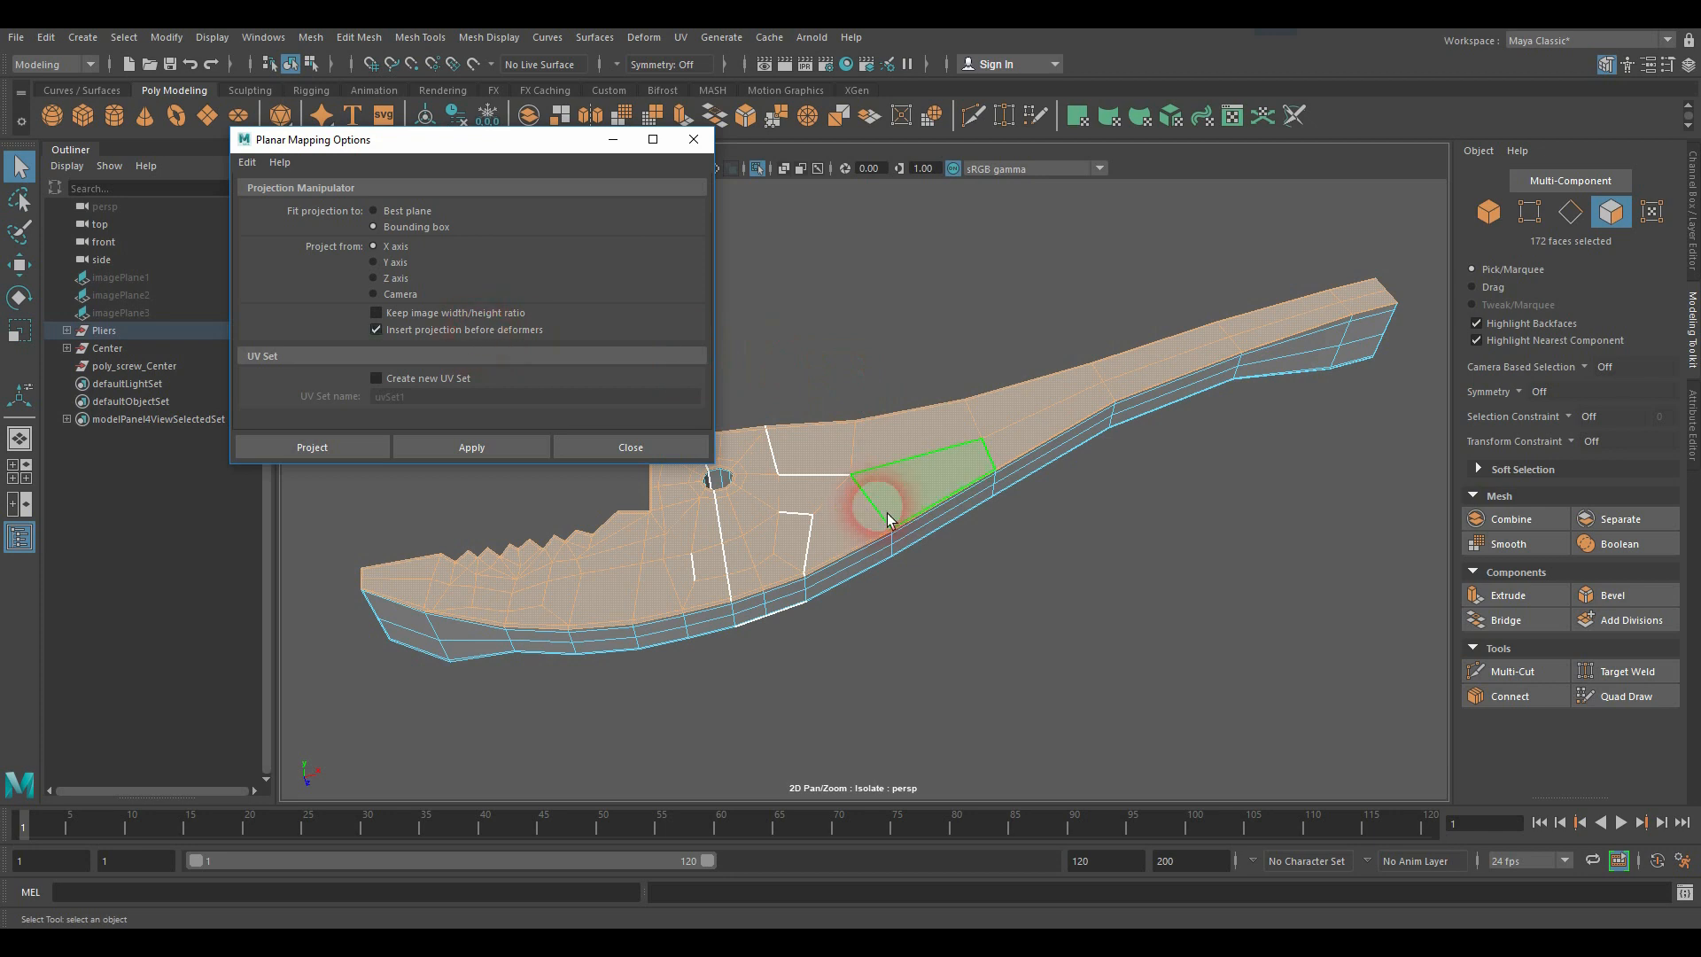
left_click_drag(916, 482, 689, 672, "alt")
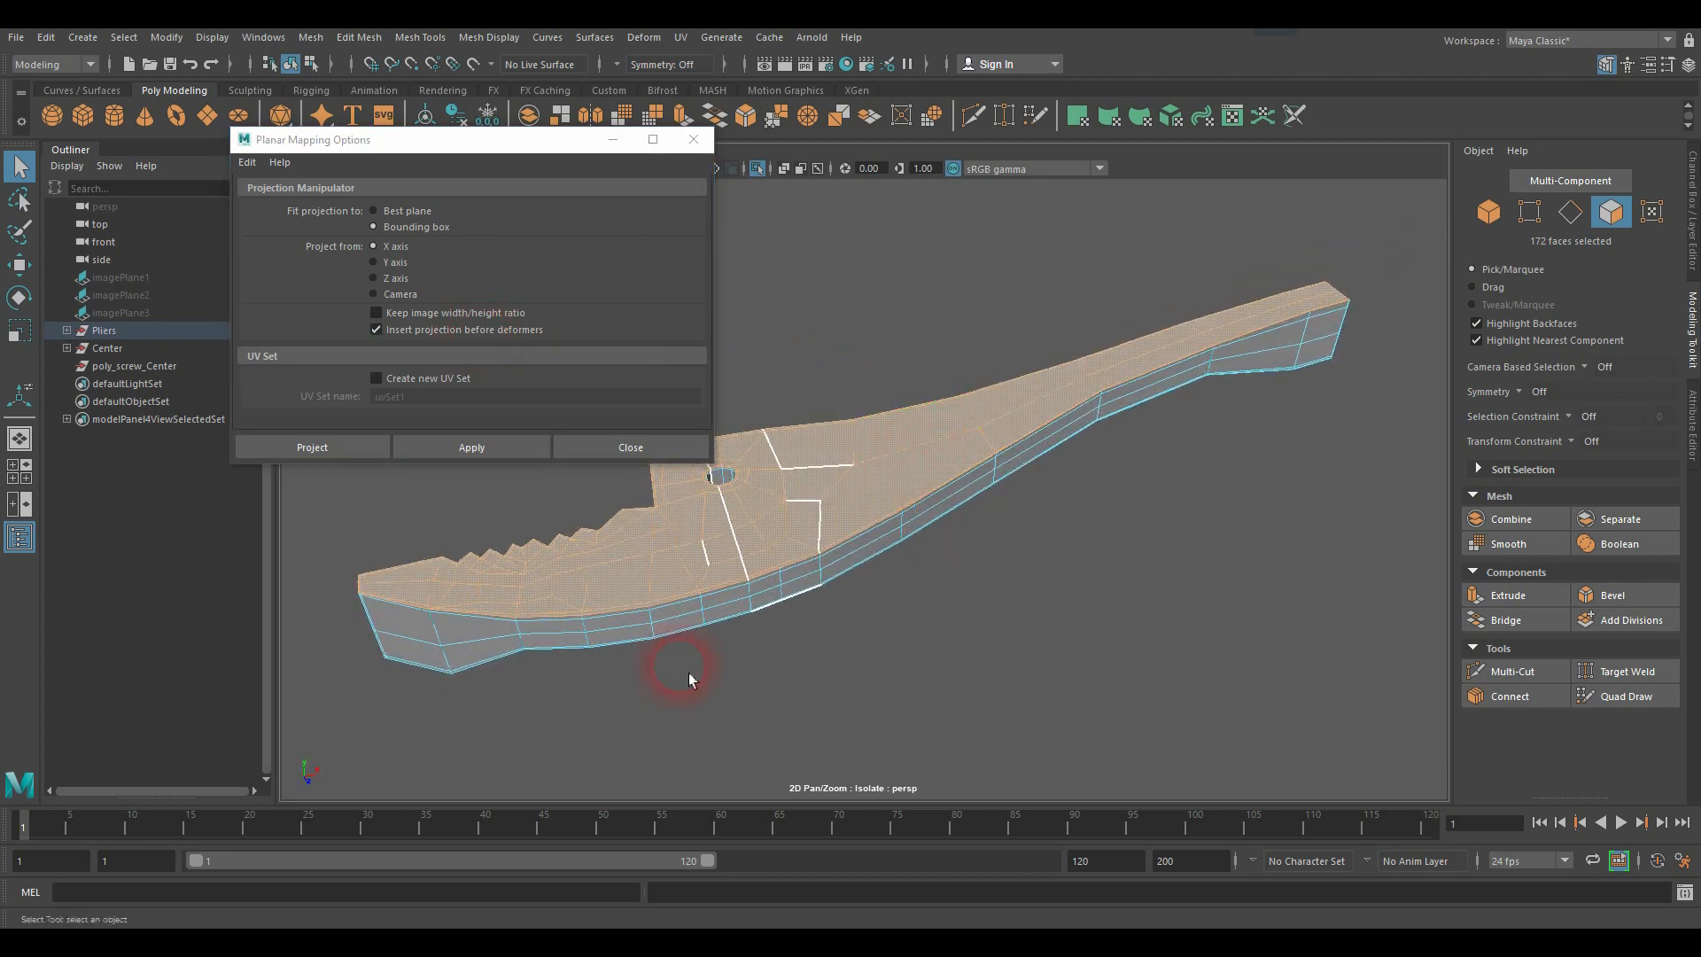
left_click(373, 261)
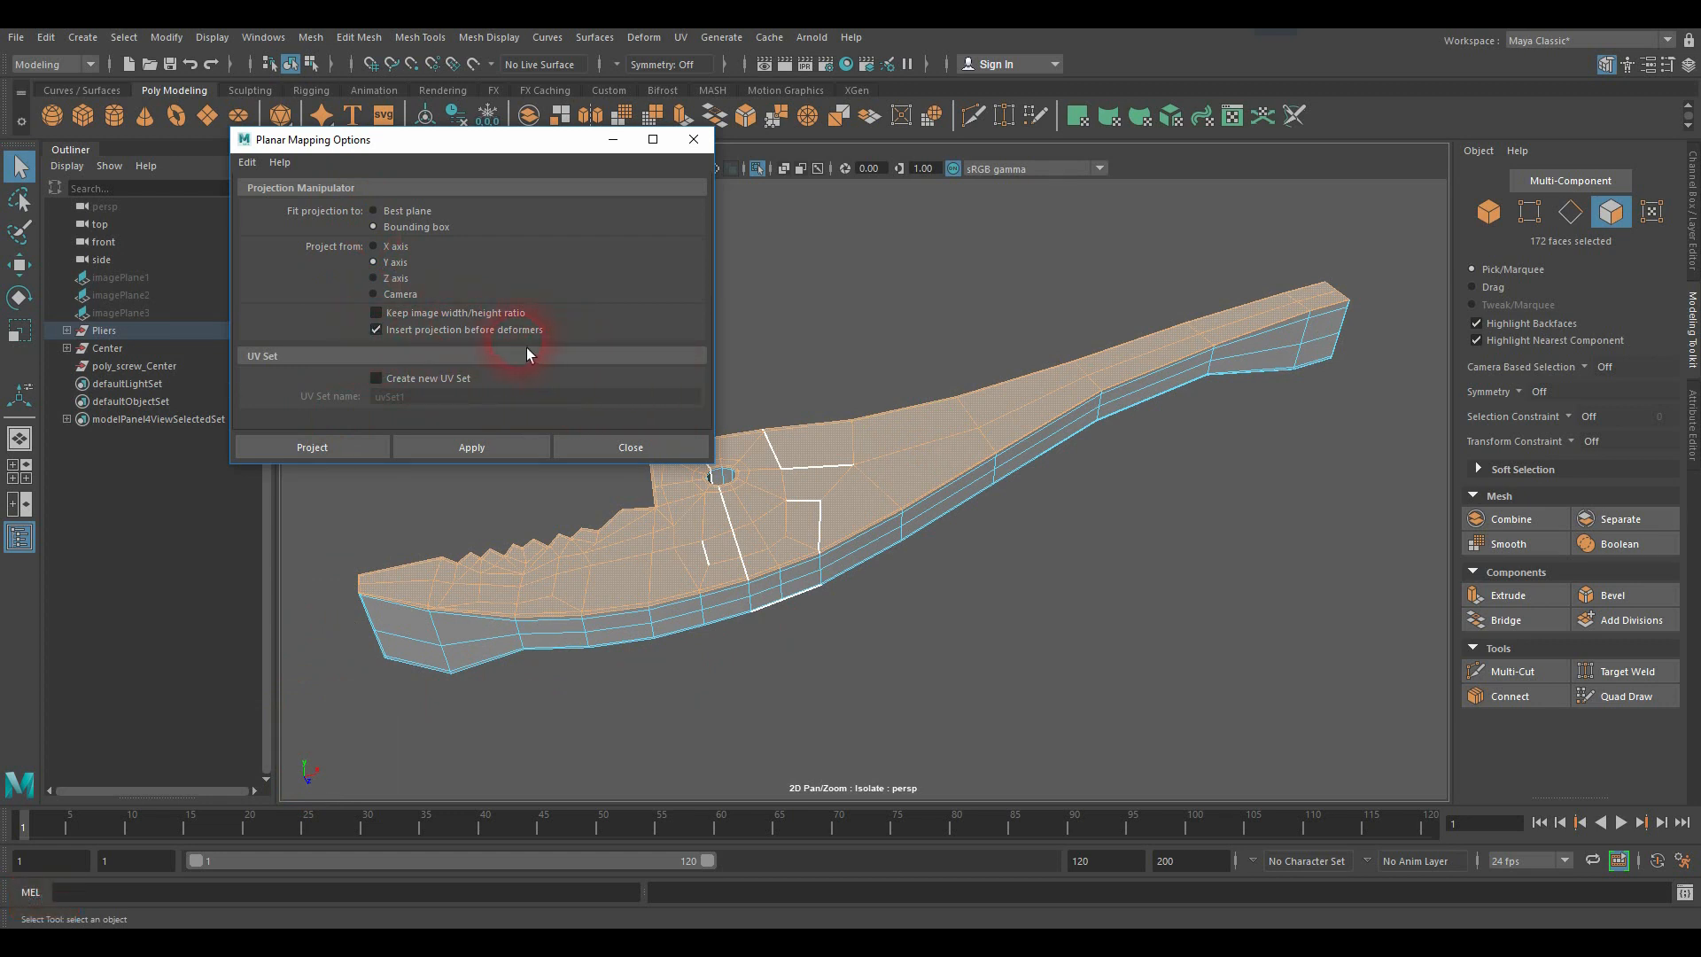
left_click(787, 547)
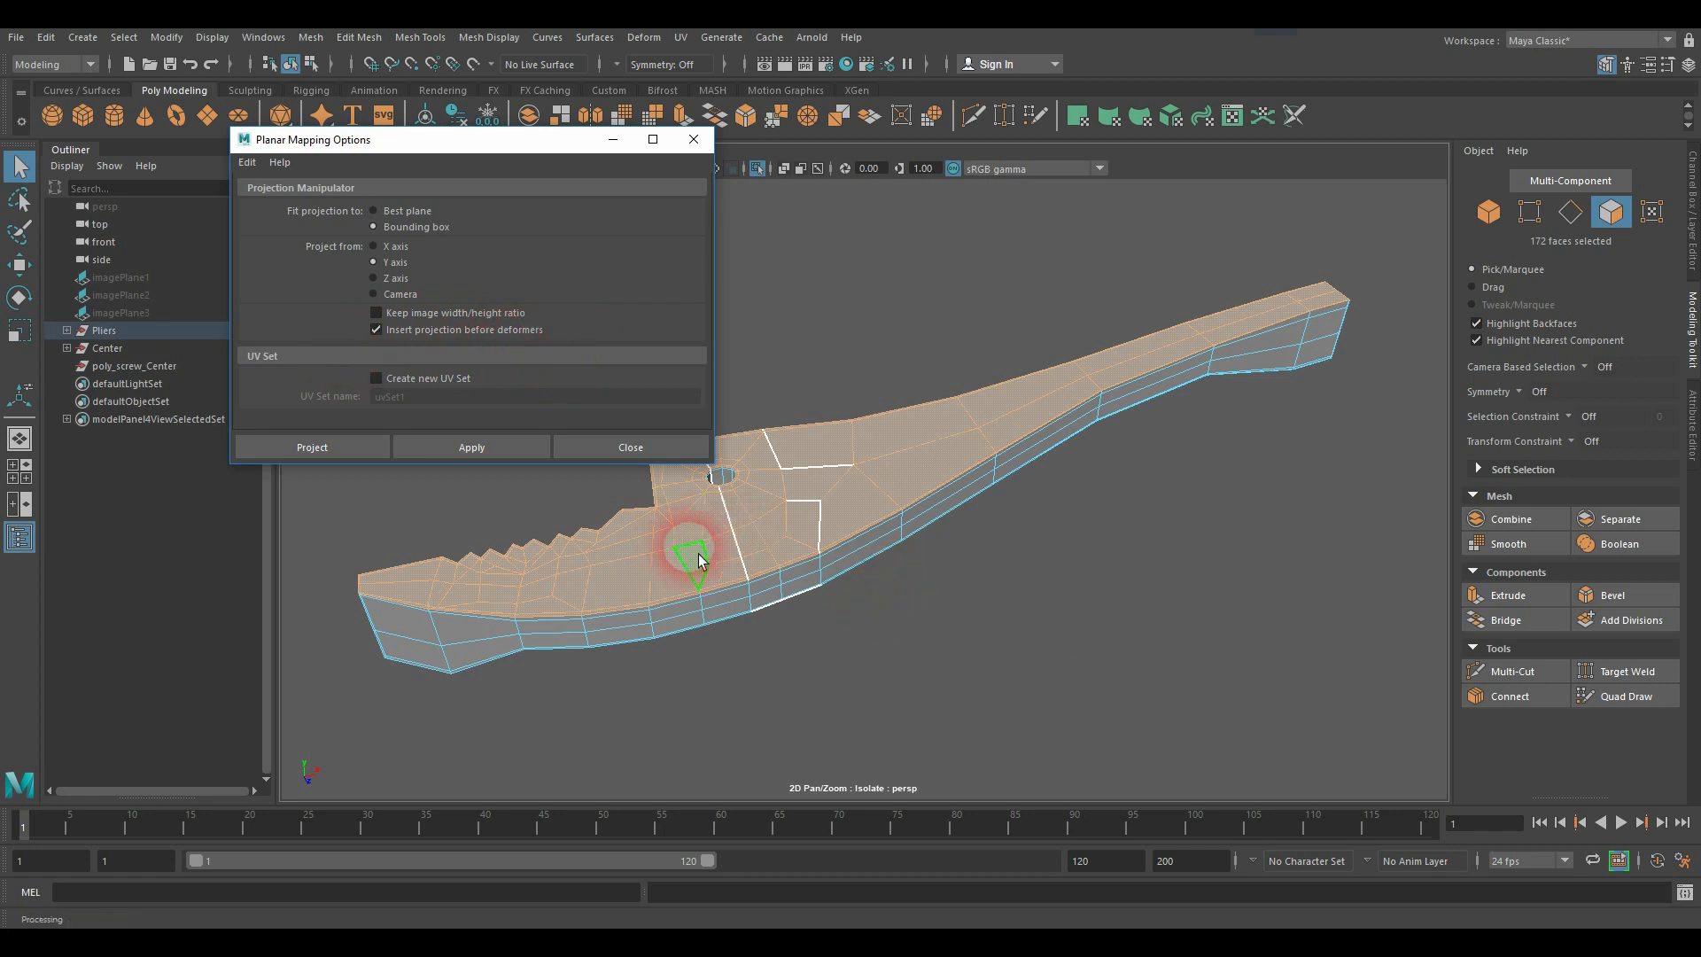
left_click(1350, 329)
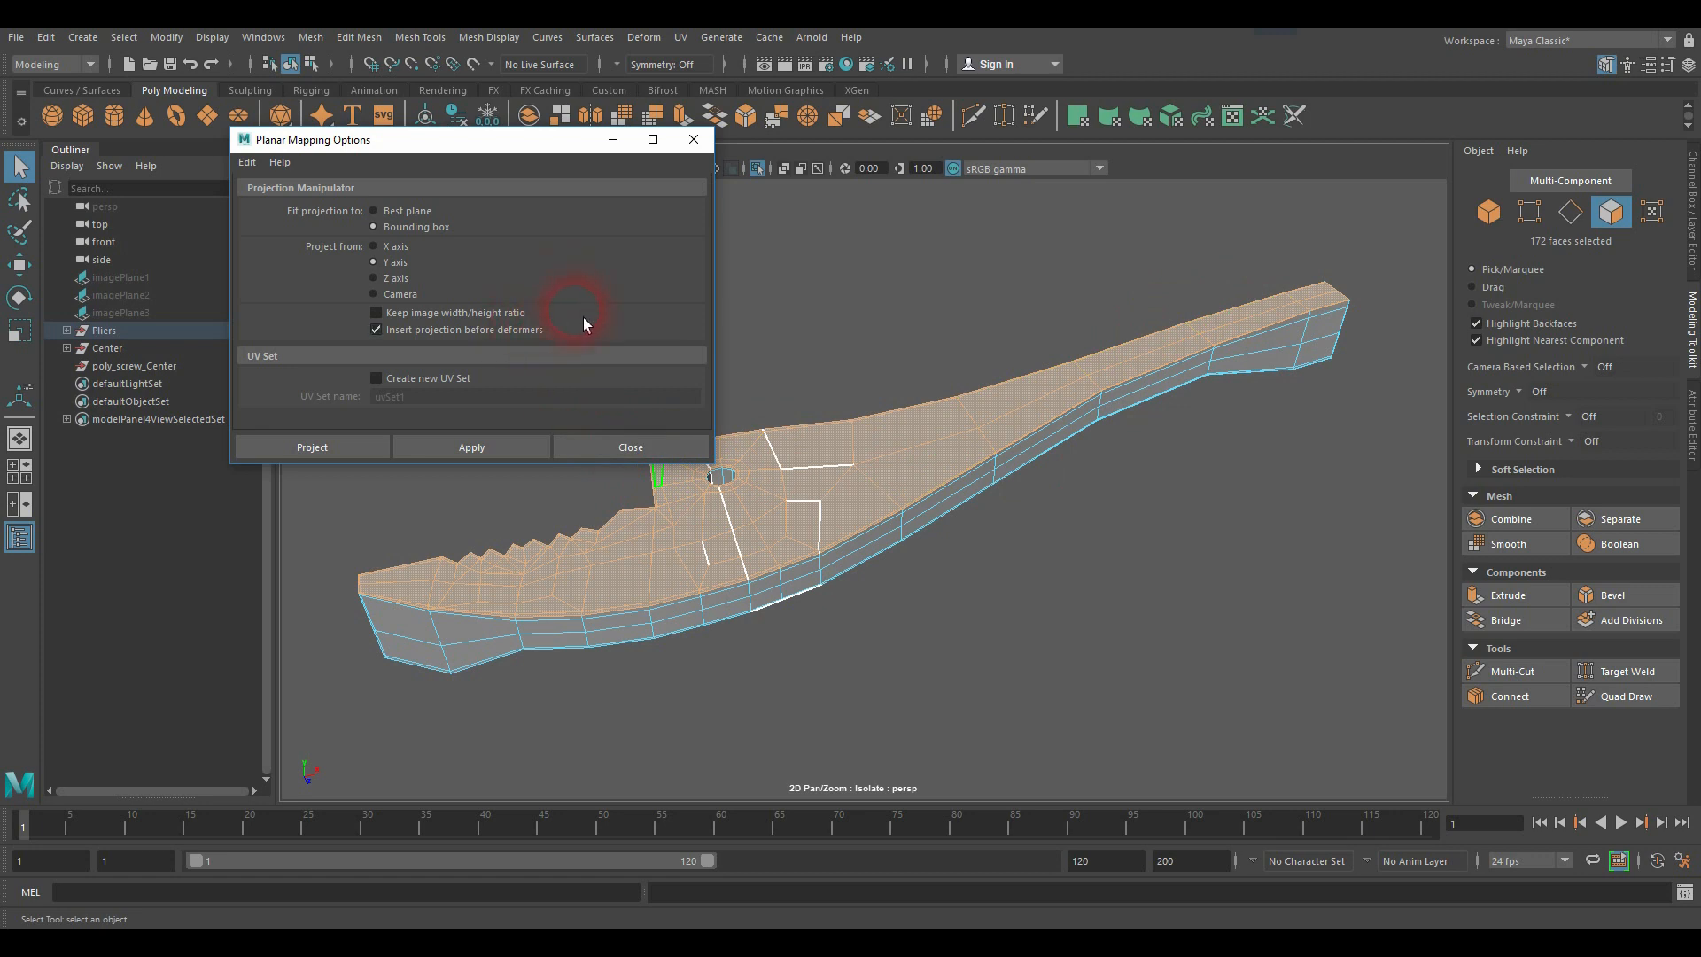
left_click(327, 450)
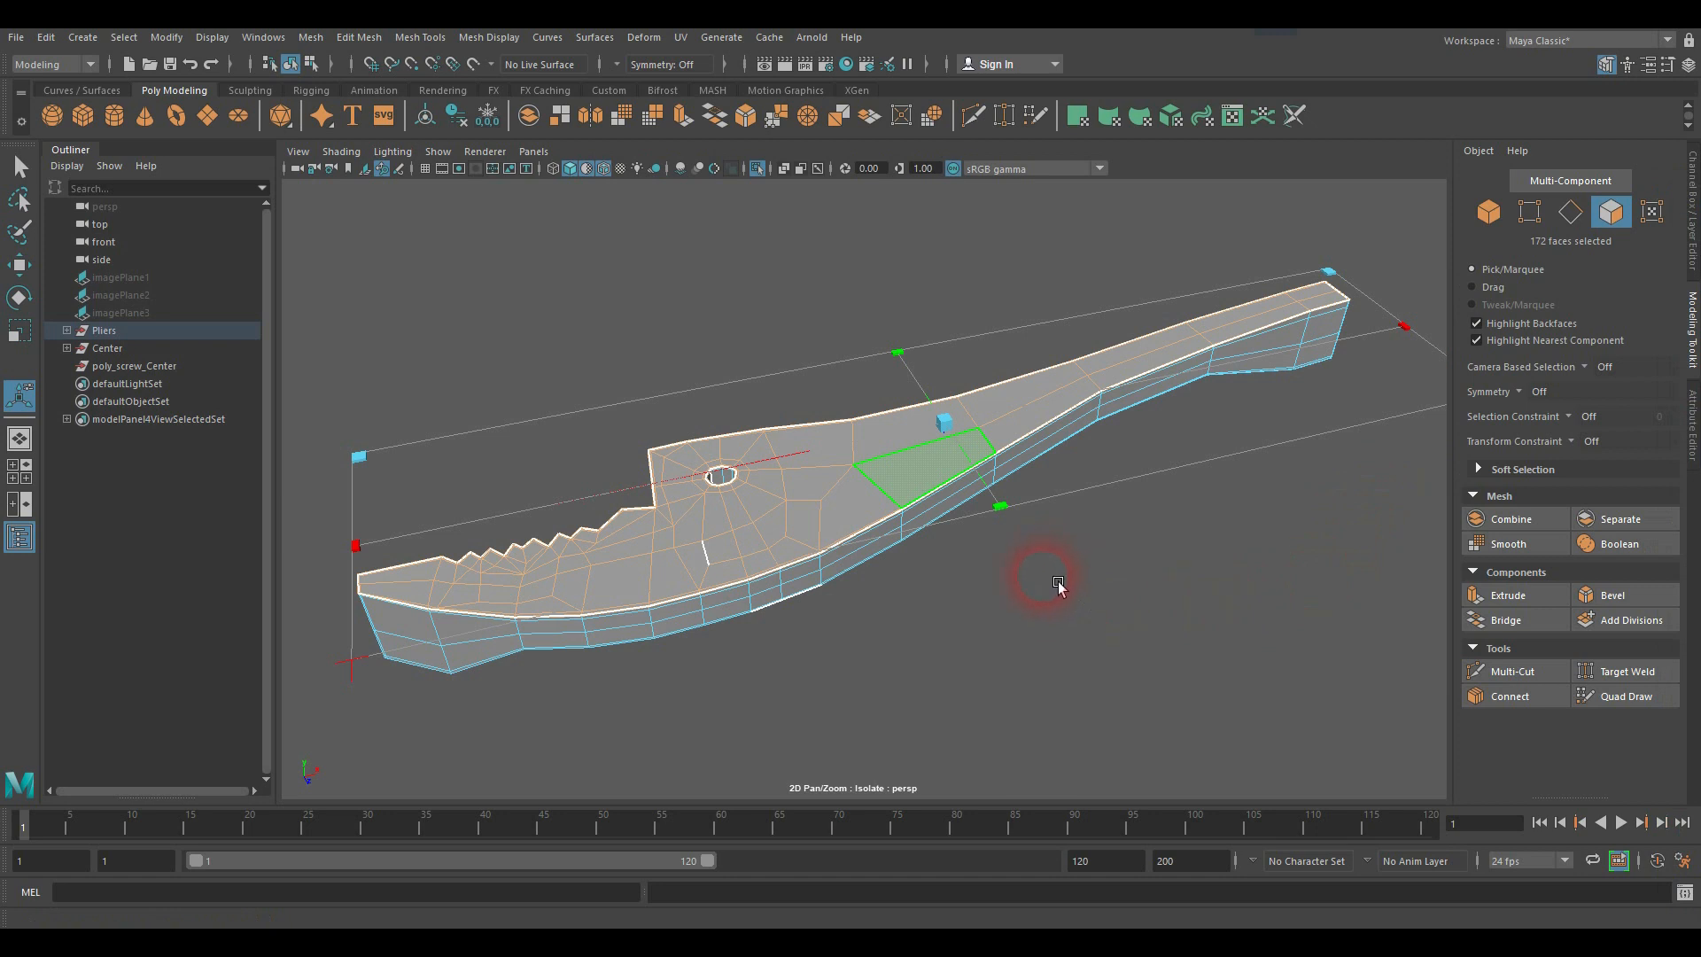
Step: Bring the UV Editor on screen beside the model so the projected shell and Part1 can both be seen
scroll(1059, 584, "down", 5)
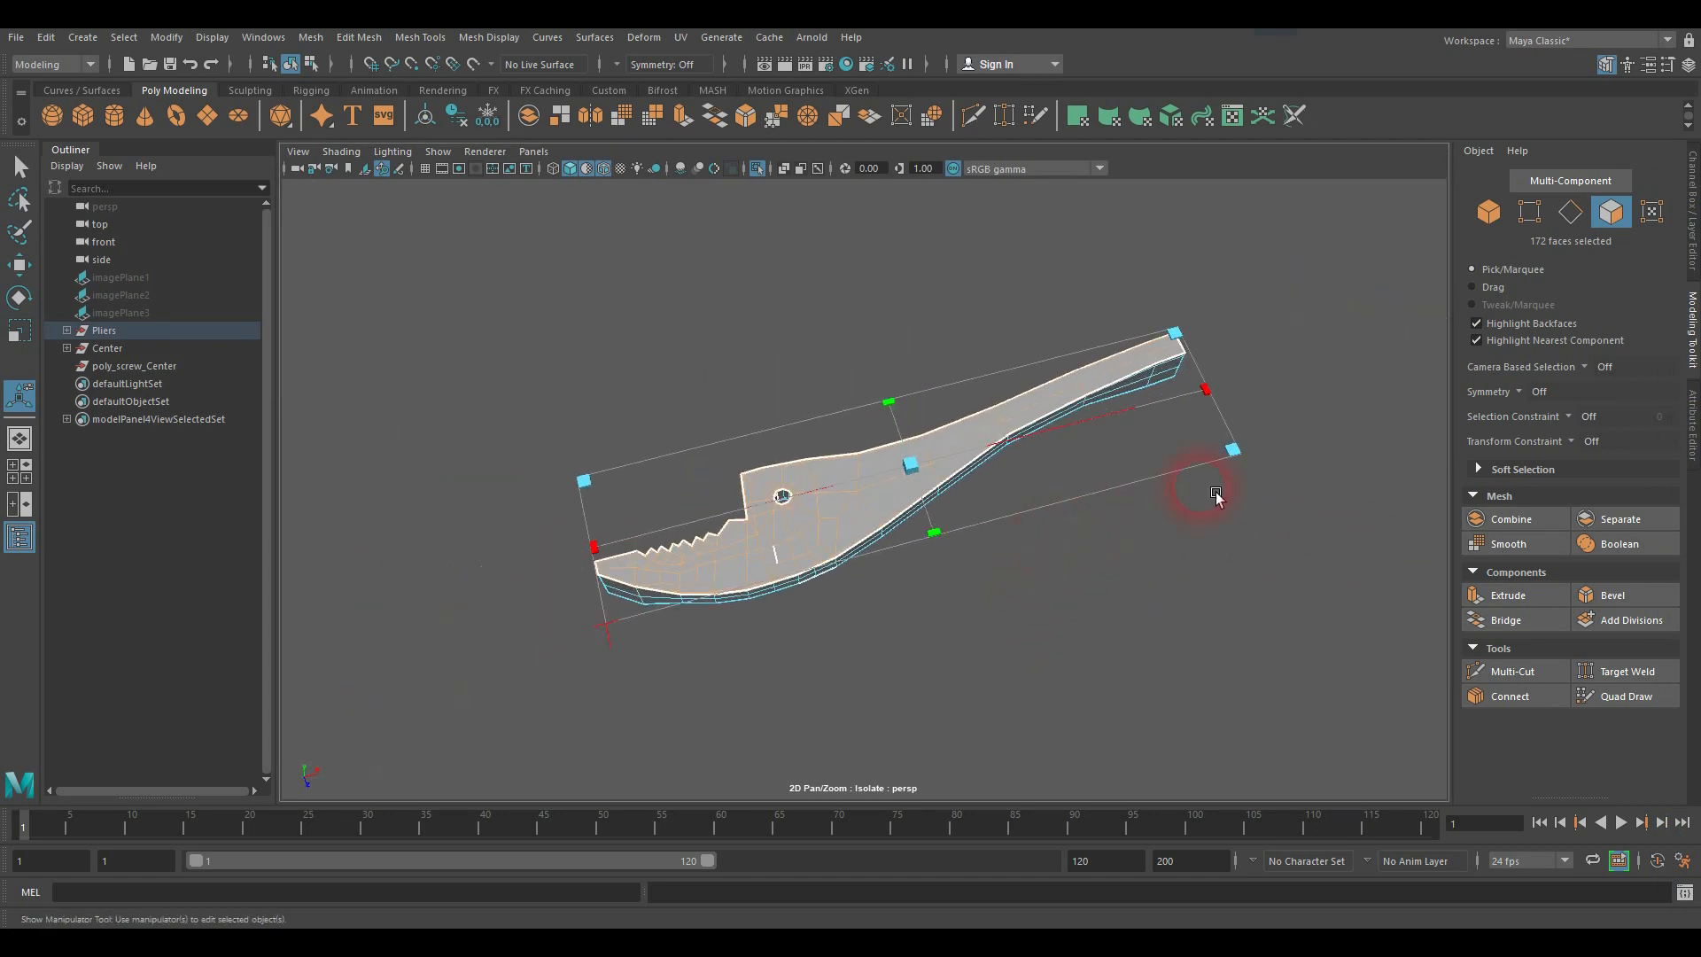
key("alt")
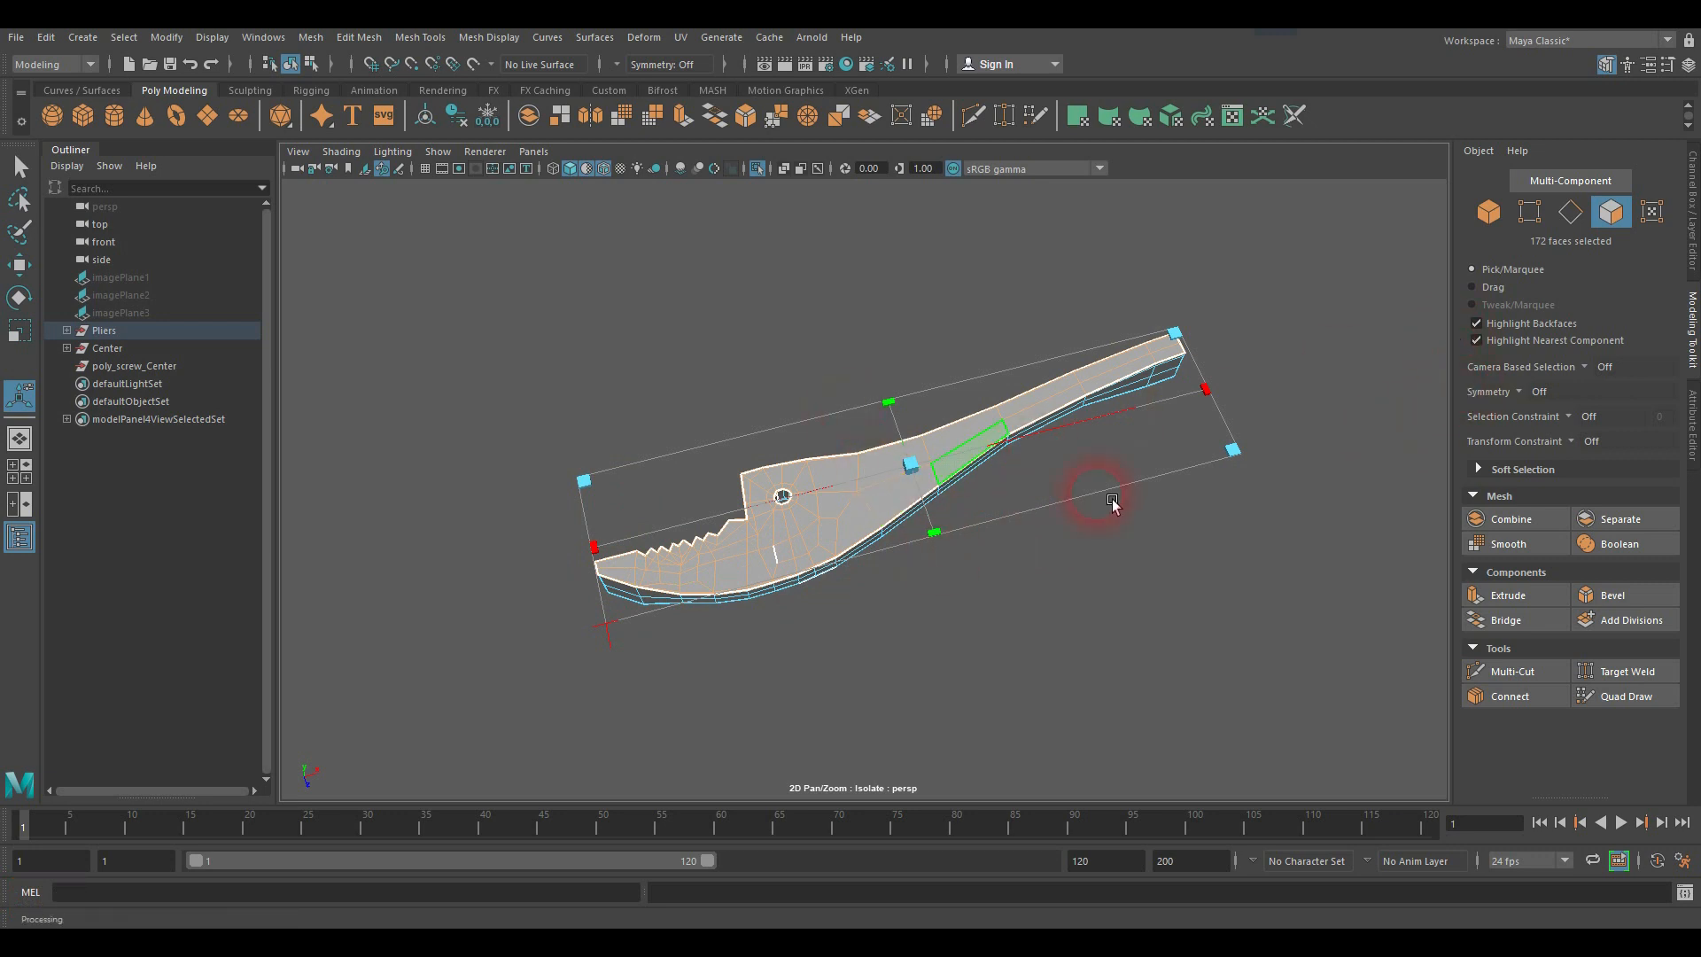
left_click_drag(1682, 209, 1011, 185)
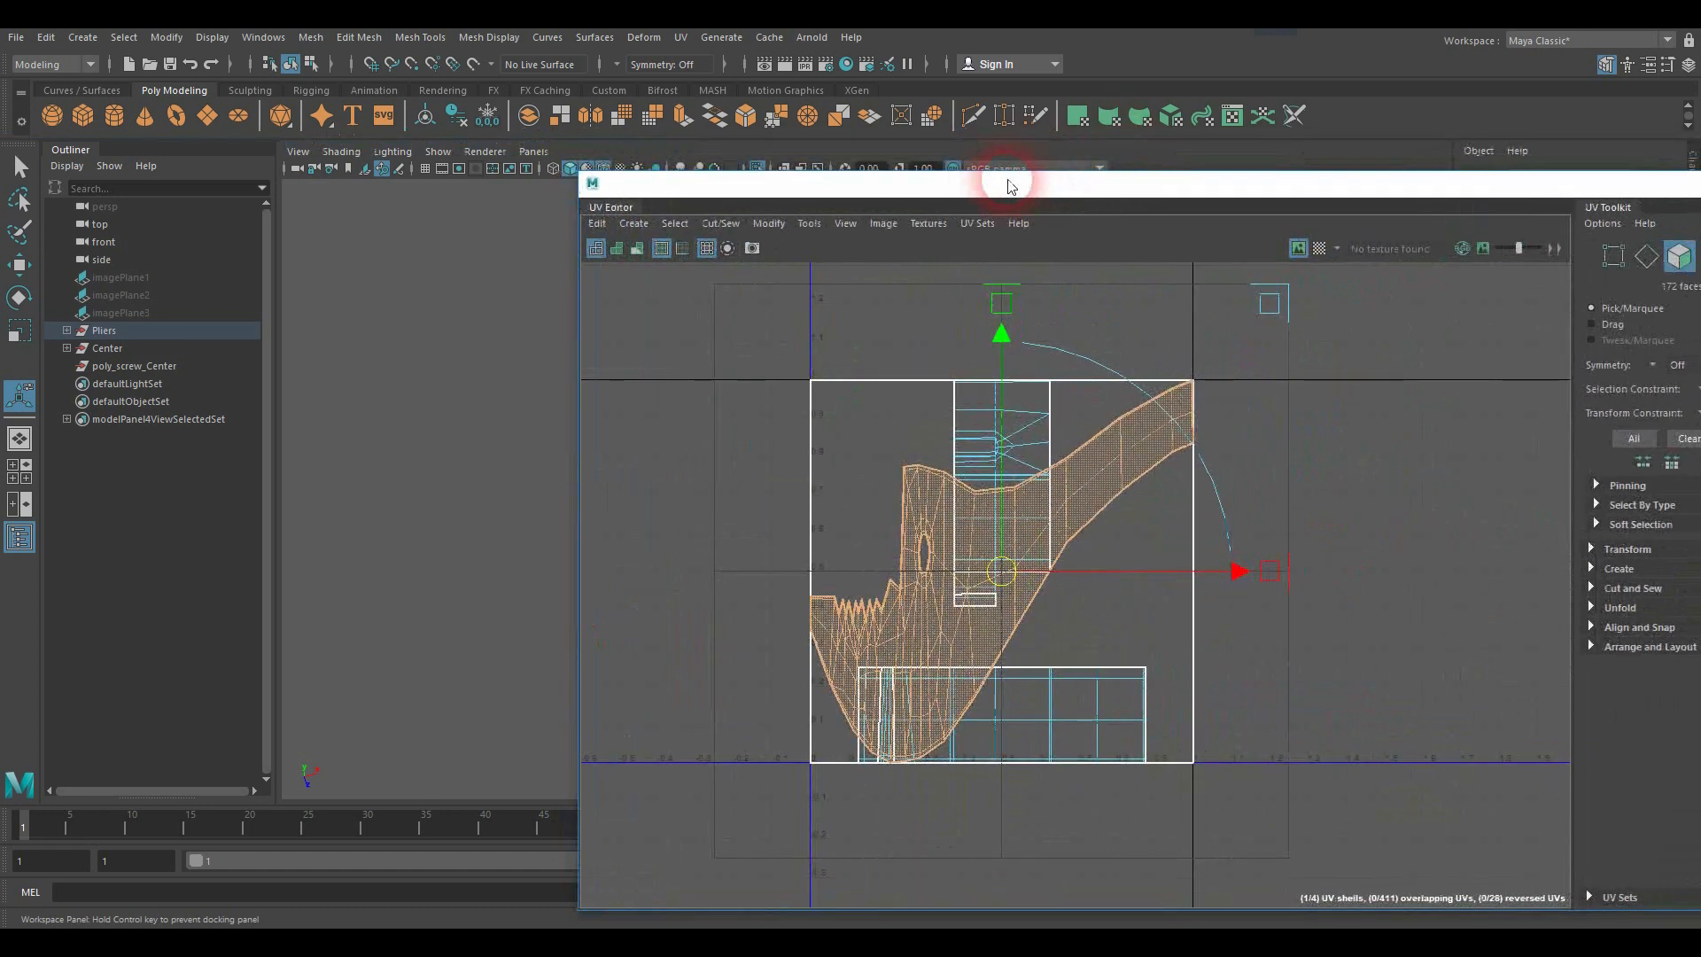
key("f")
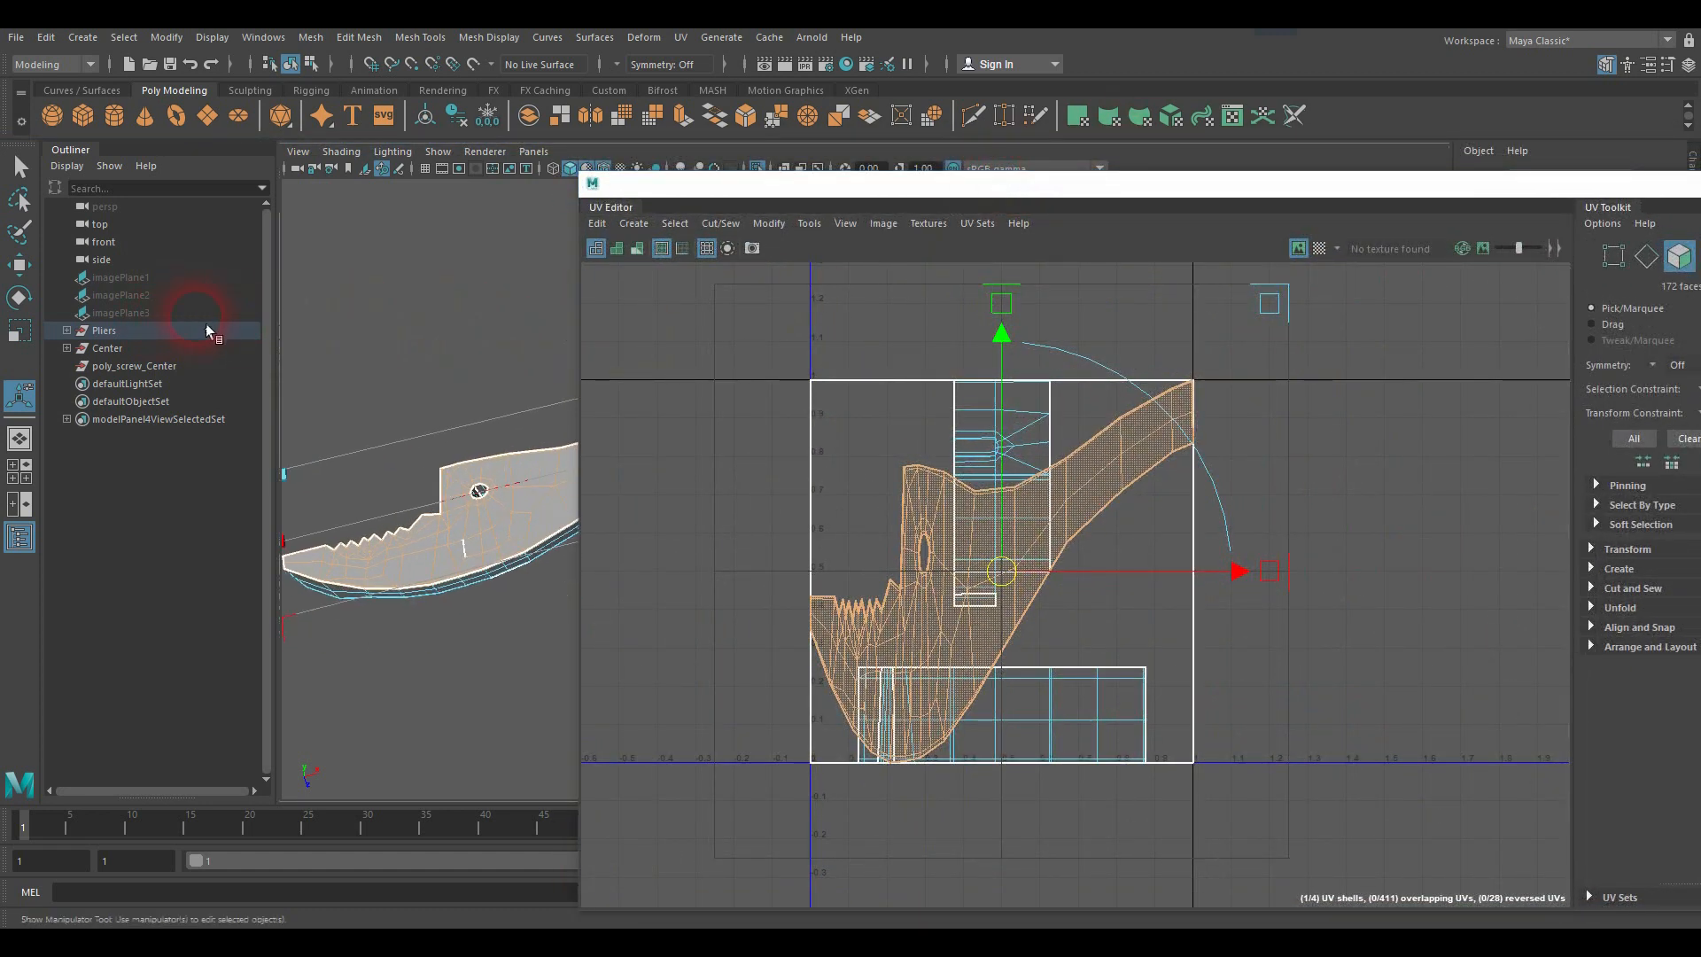
scroll(332, 310, "down", 3)
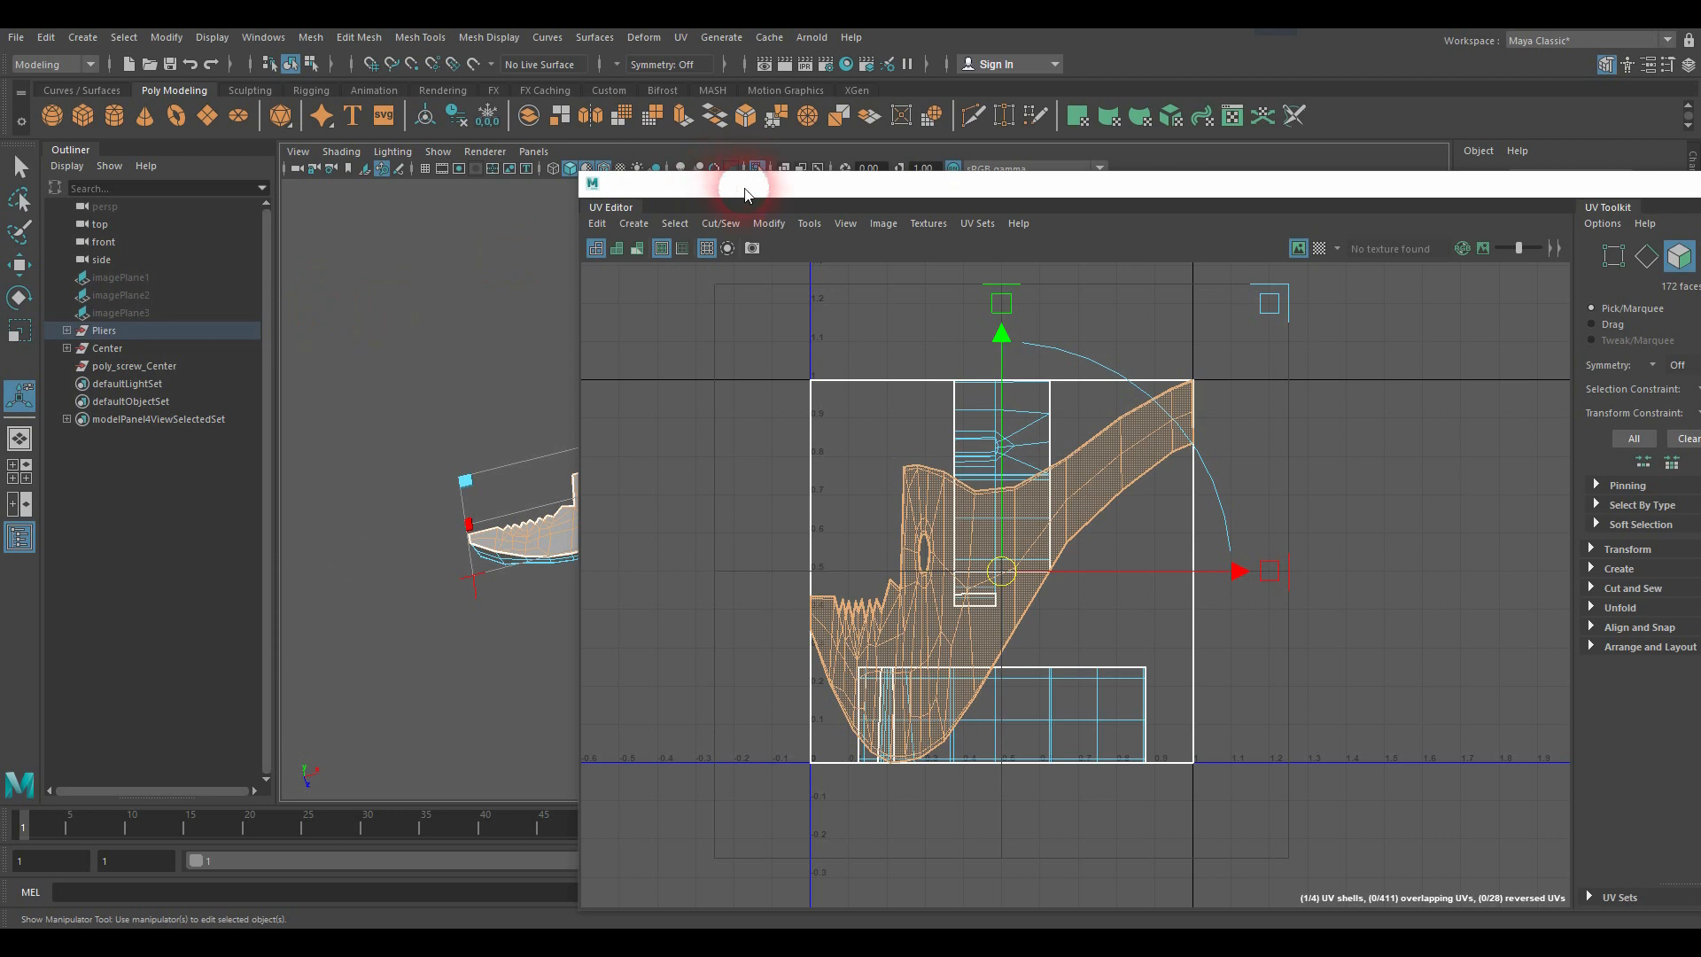
left_click_drag(745, 191, 935, 182, "alt")
Step: Scale the planar shell down vertically to the pliers' proportions, move it above the 0–1 UV square and clear the selection
left_click(1298, 680)
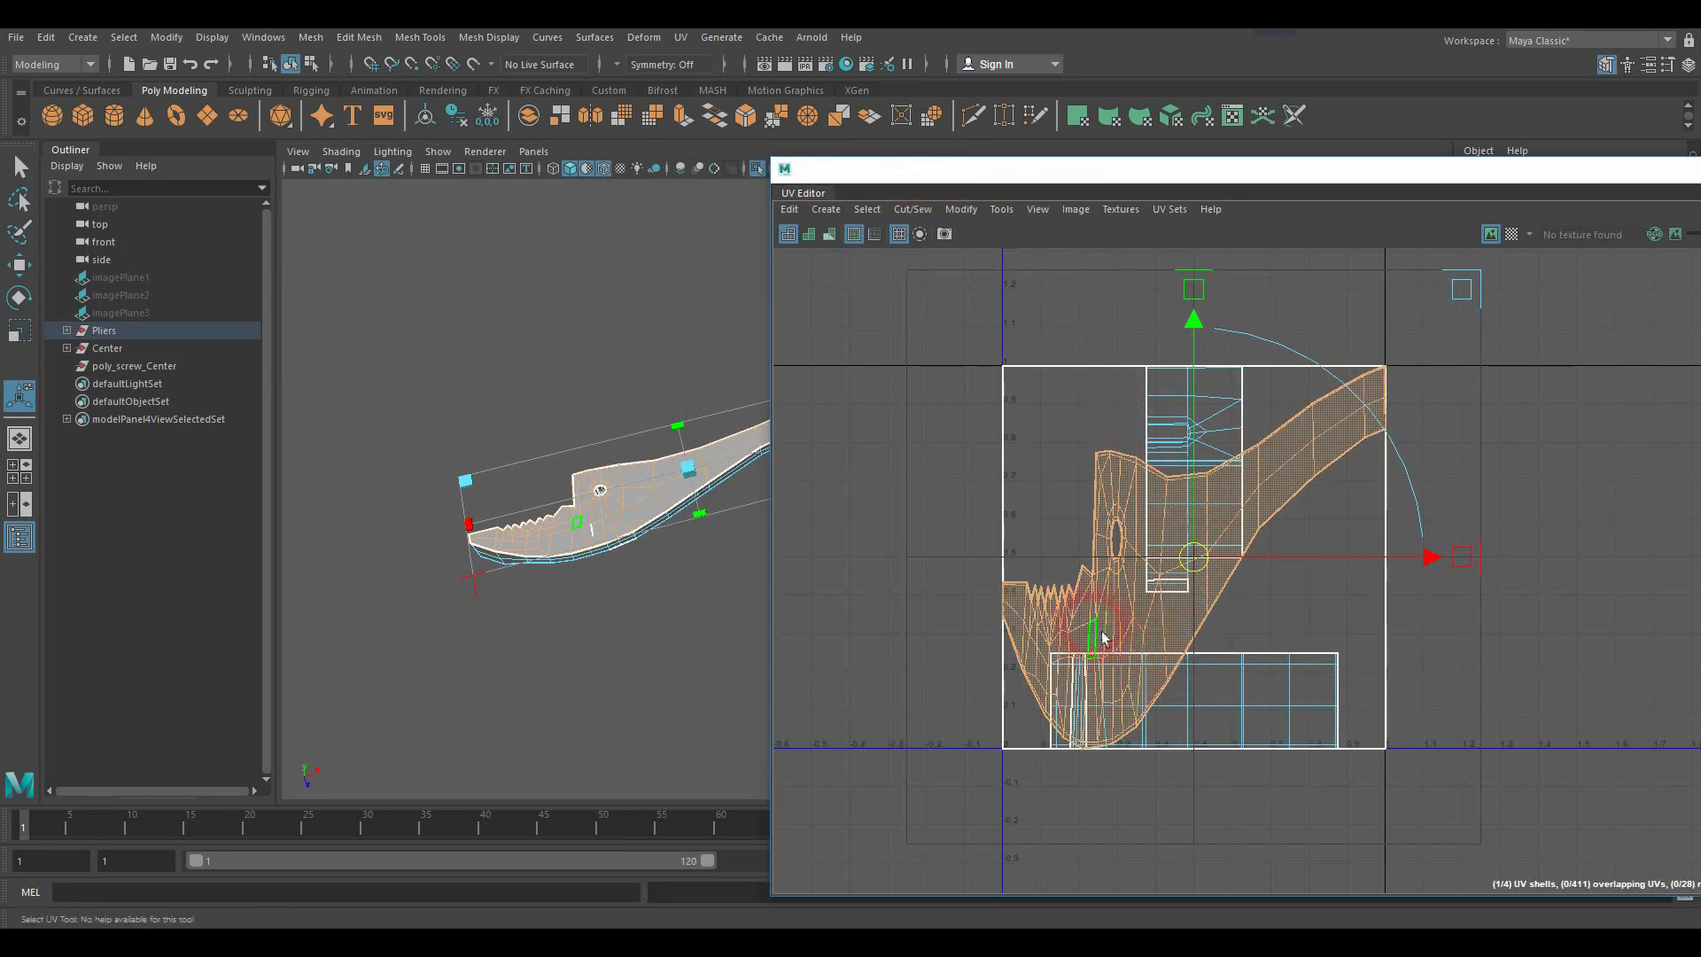
left_click(1350, 447)
left_click(1167, 396)
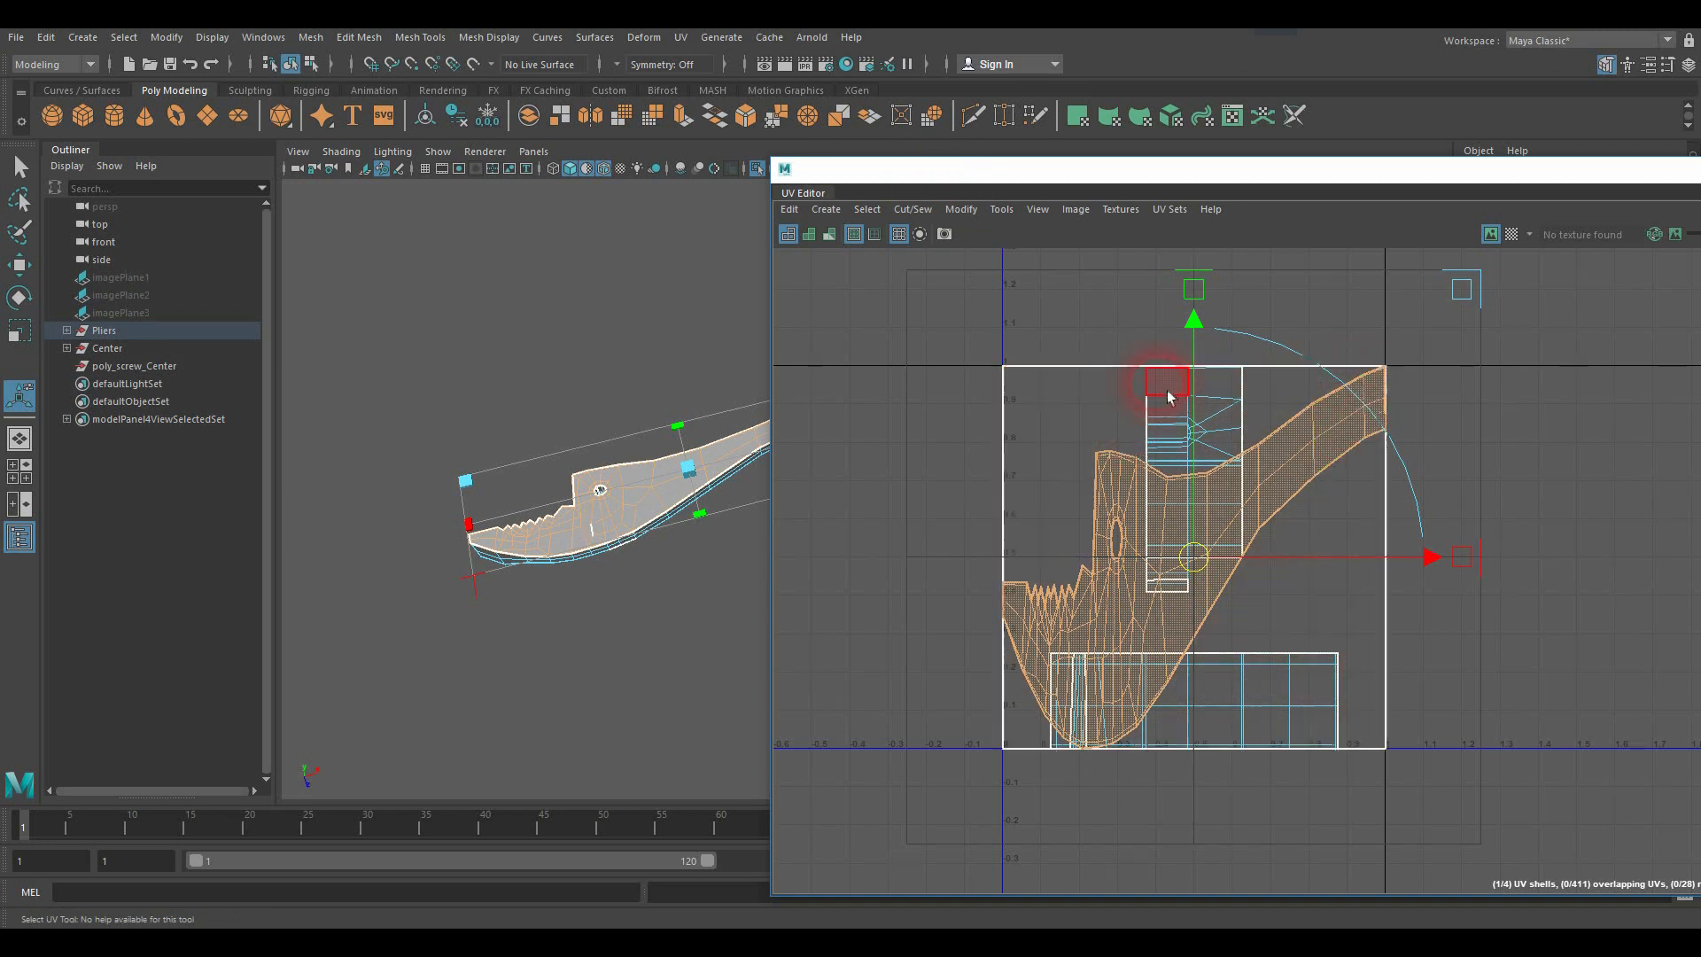
left_click_drag(1204, 304, 1235, 520)
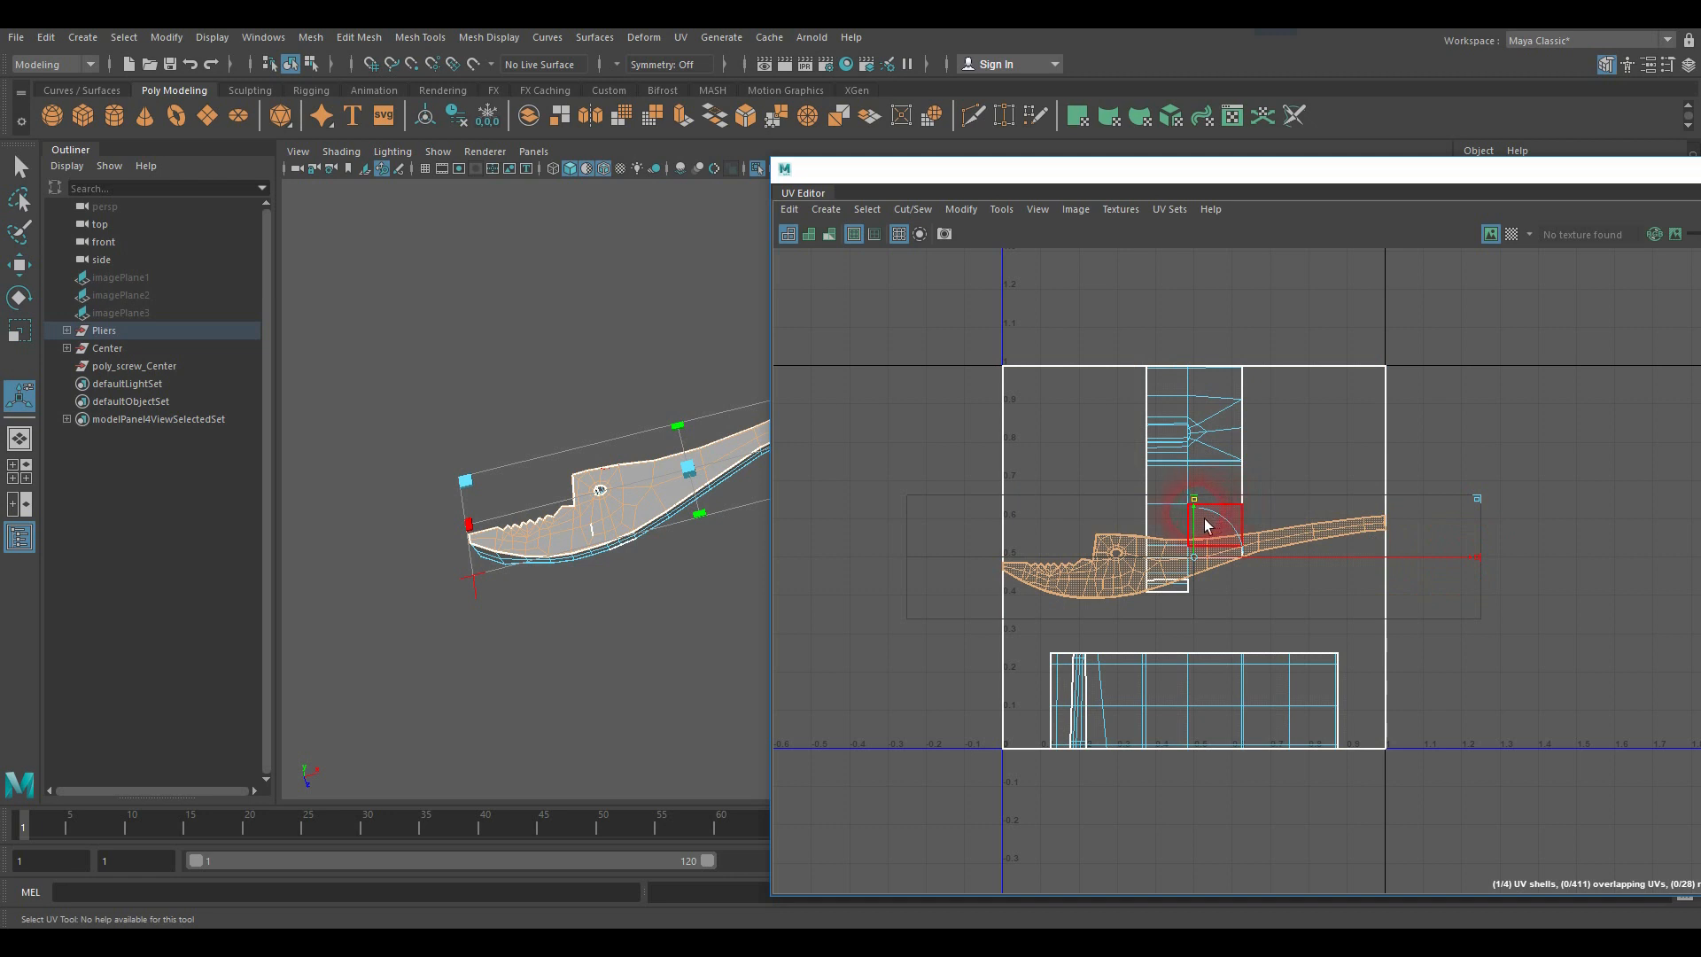
left_click_drag(1204, 525, 1183, 253)
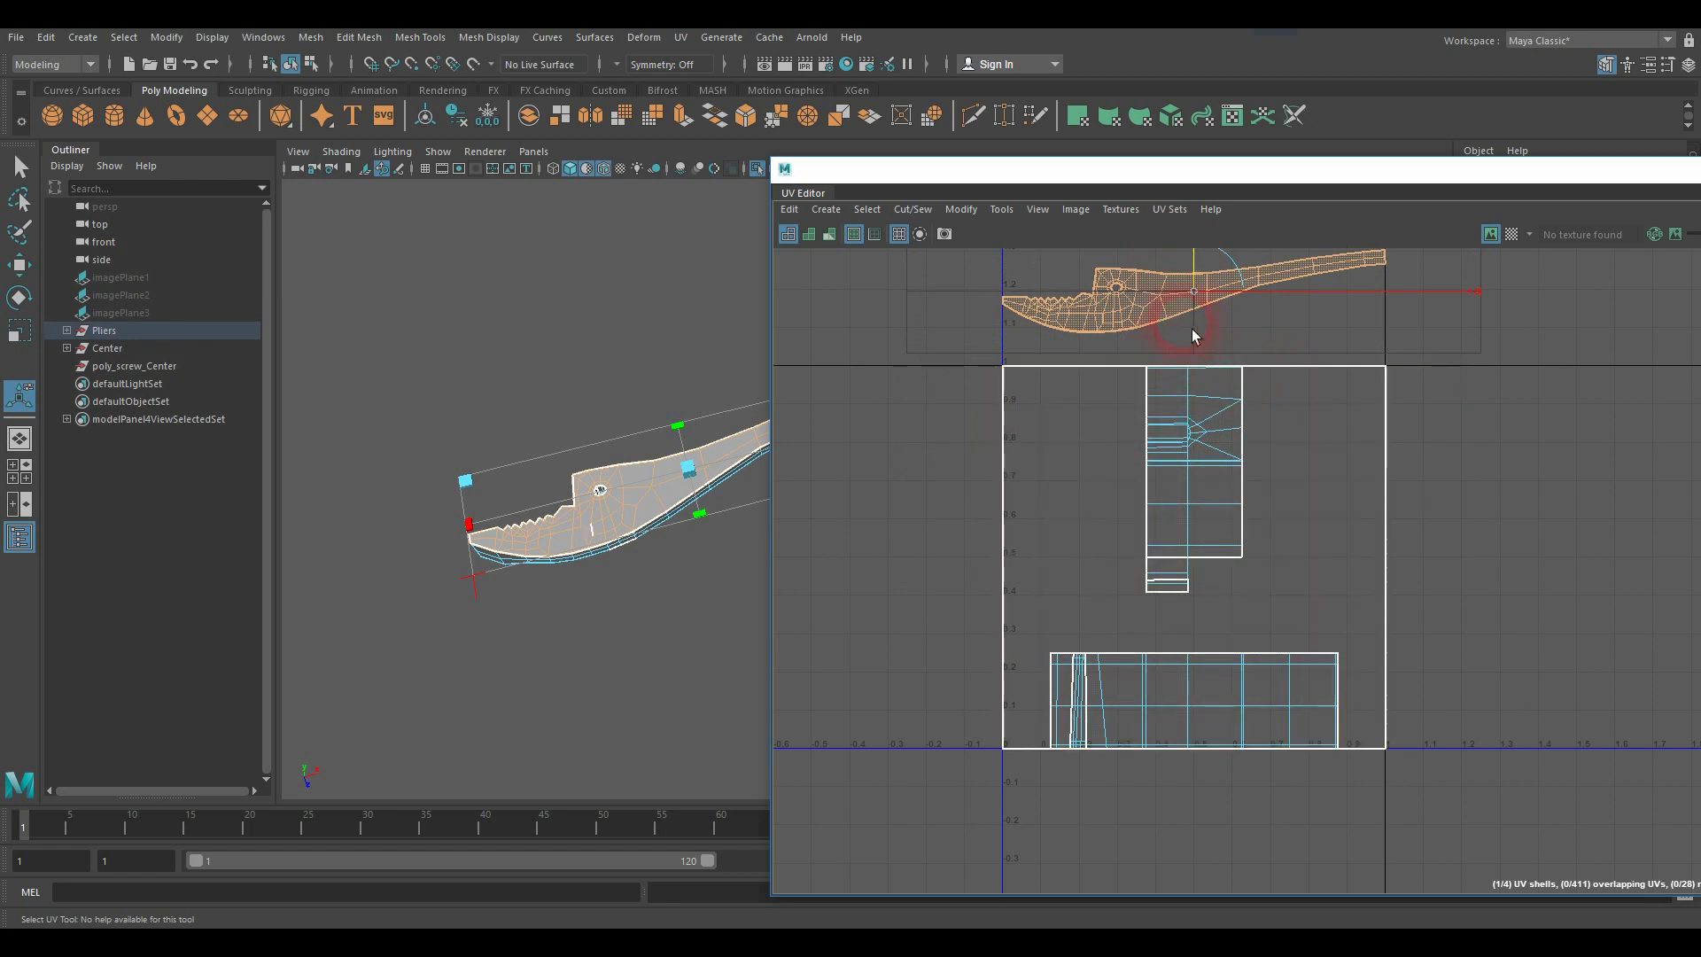
middle_click_drag(1211, 363, 1126, 442, "alt")
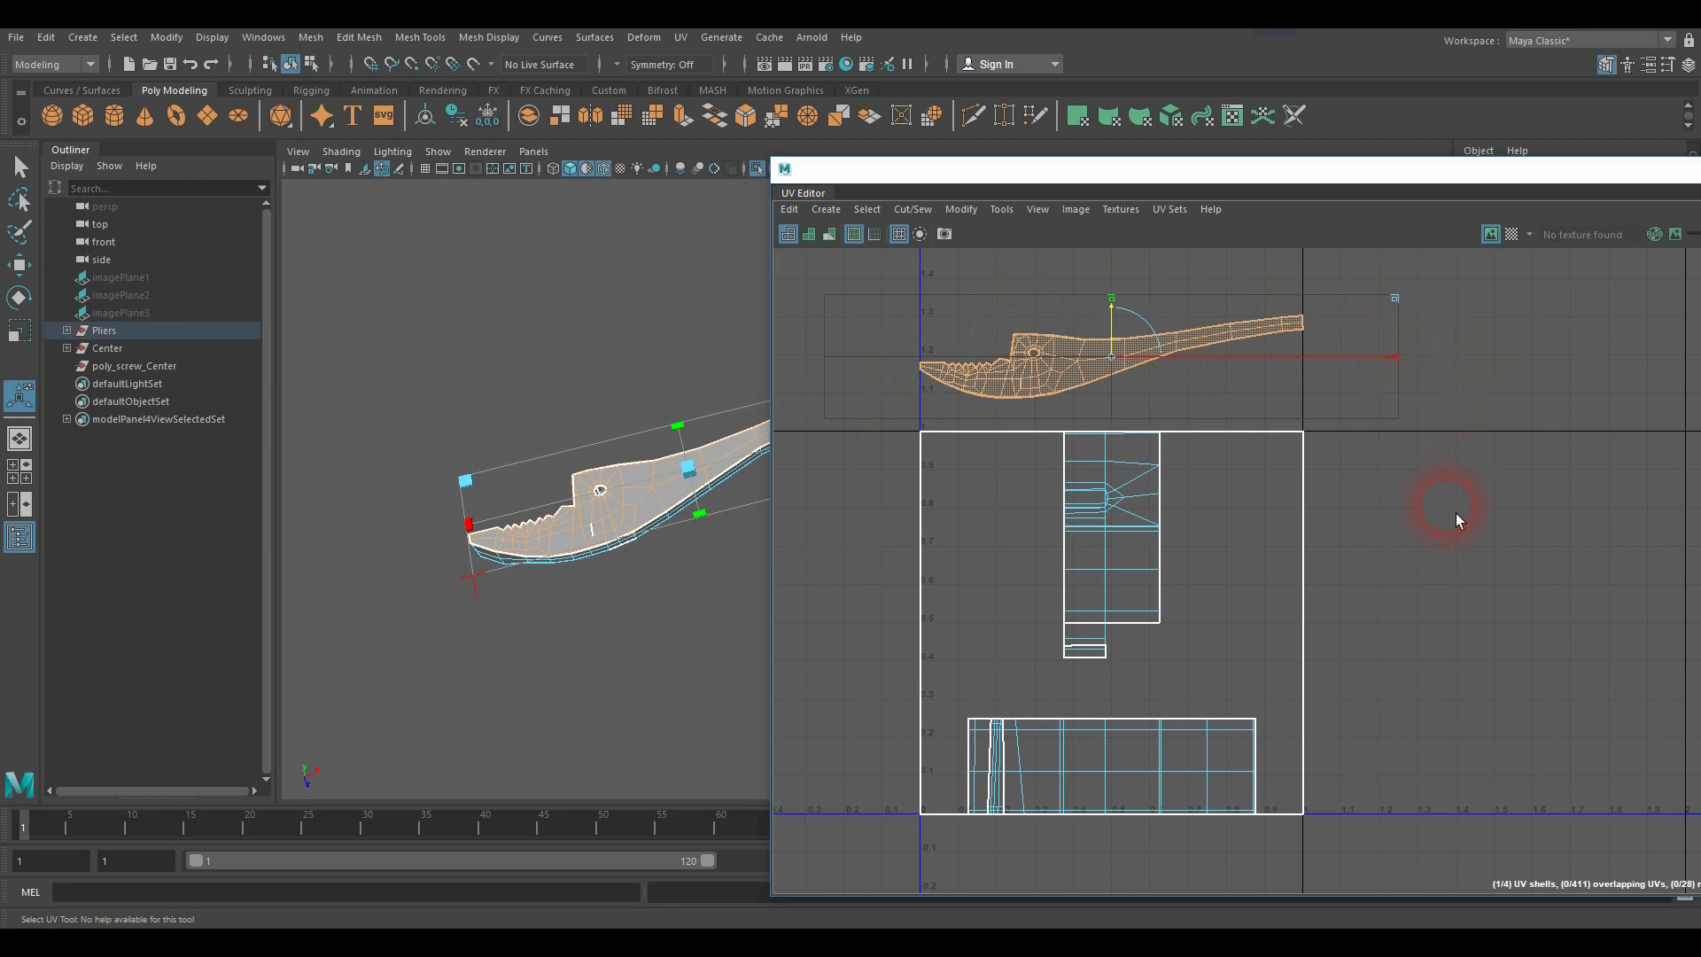
left_click(679, 664)
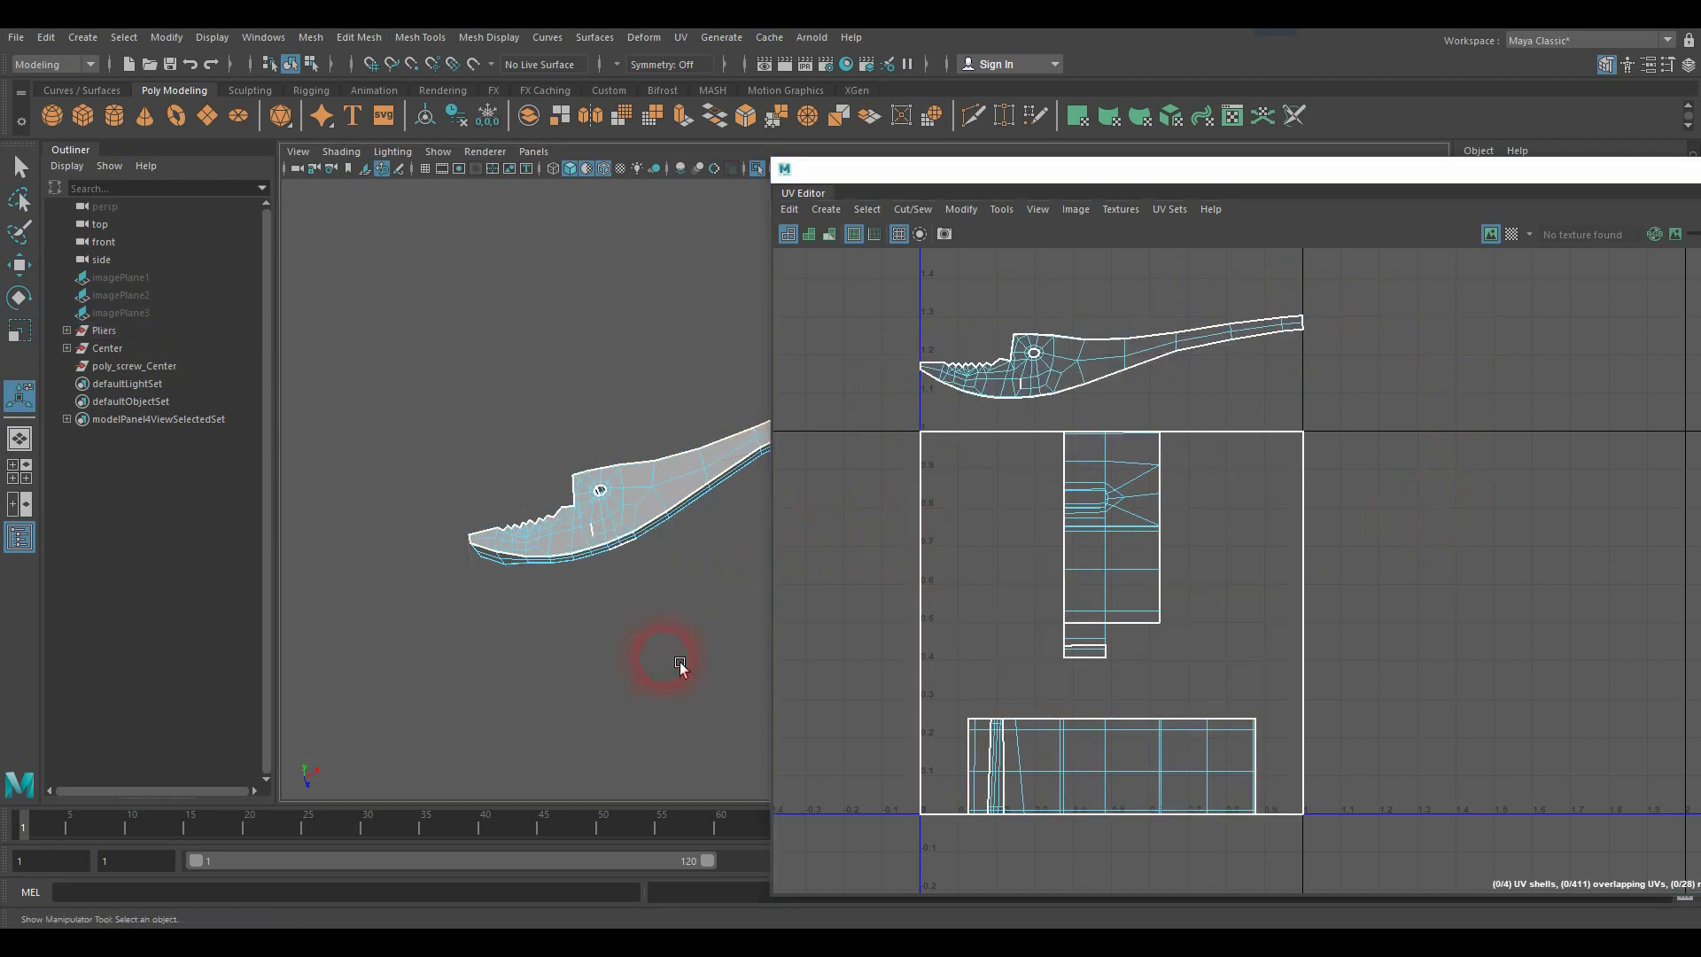
Step: Move the UV Editor off the model and examine Part1's outer side and underside
left_click_drag(1089, 177, 1674, 176)
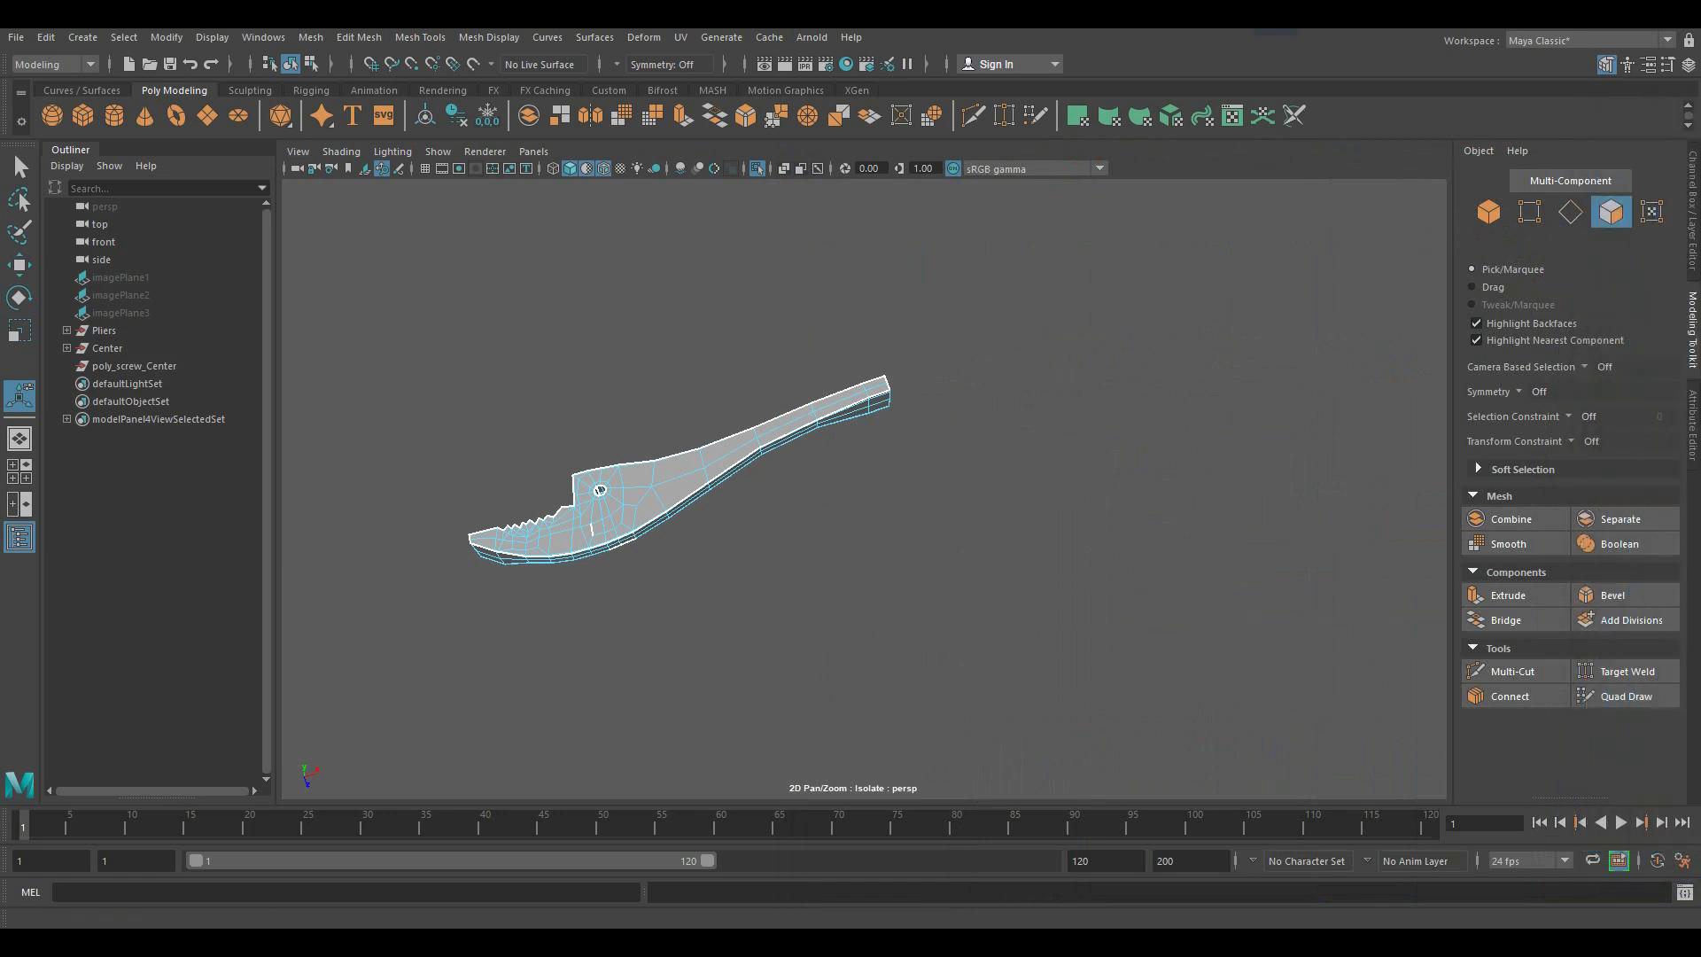
left_click_drag(889, 514, 841, 478, "alt")
middle_click_drag(647, 479, 847, 484, "alt")
right_click_drag(847, 485, 1145, 466, "alt")
left_click_drag(983, 510, 906, 530, "alt")
right_click_drag(905, 530, 1156, 503, "alt")
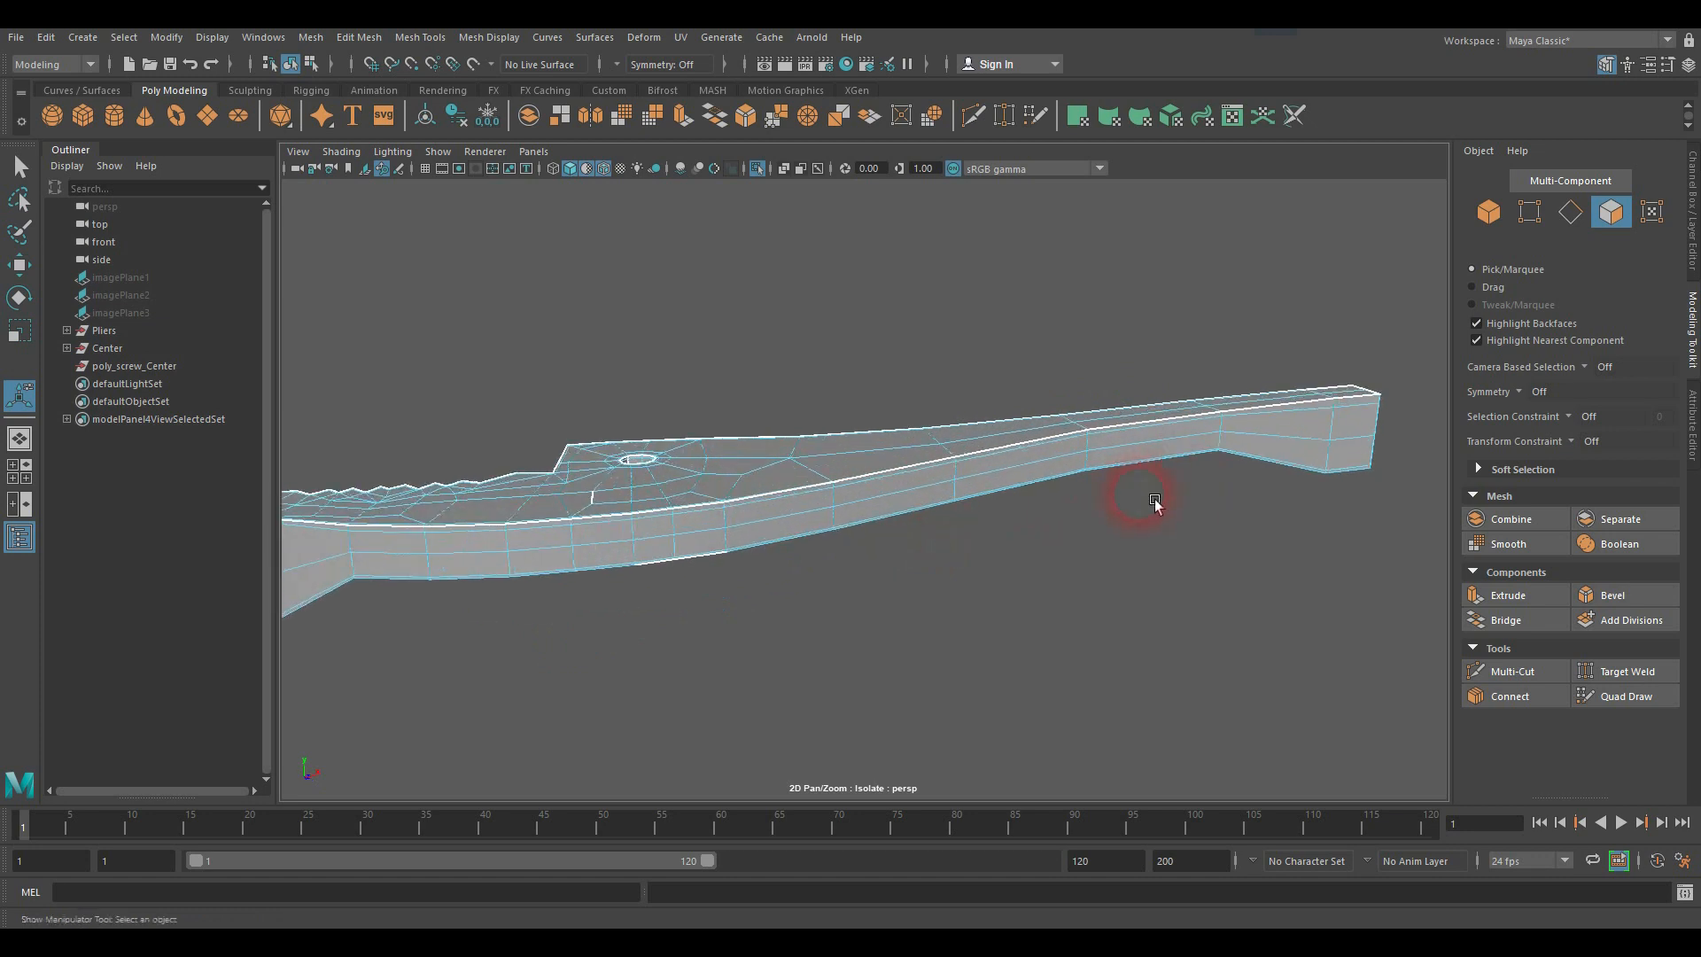
mouse_move(957, 509)
left_mouse_down("alt")
mouse_move(813, 456)
mouse_move(965, 472)
mouse_move(922, 391)
mouse_move(953, 357)
mouse_move(953, 596)
mouse_move(1018, 688)
left_mouse_up("alt")
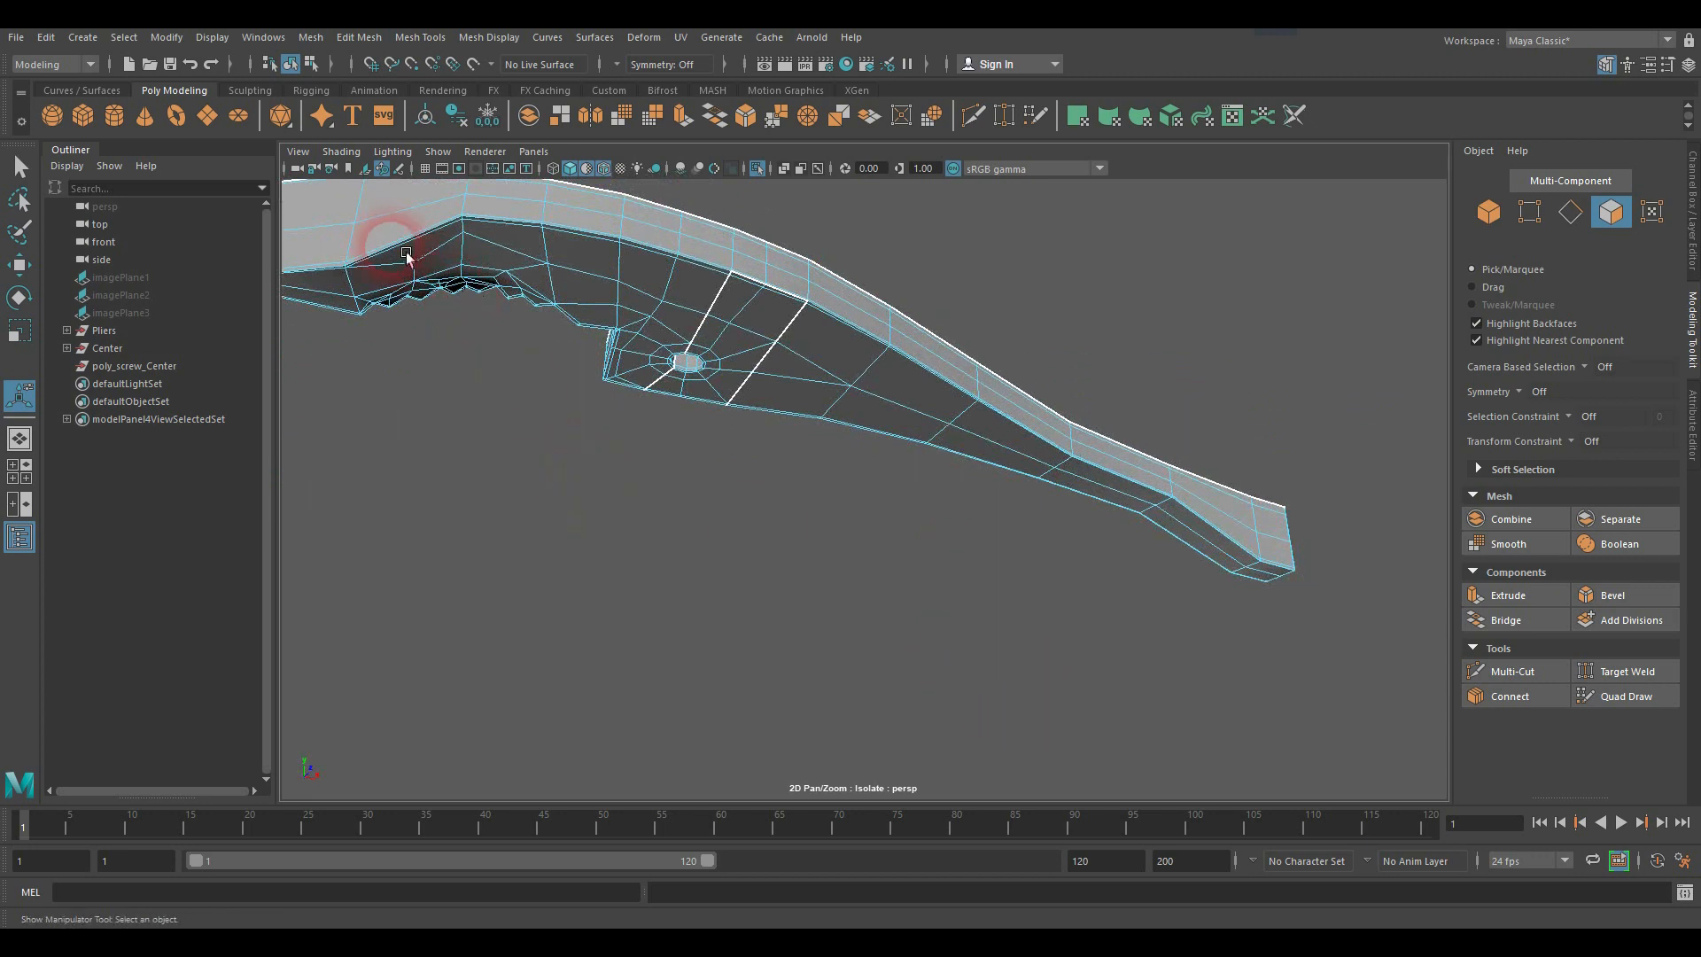
Step: Examine the plier half from several sides, focusing on the notch, the jaw teeth and the jaw tip
left_click_drag(407, 254, 416, 306, "alt")
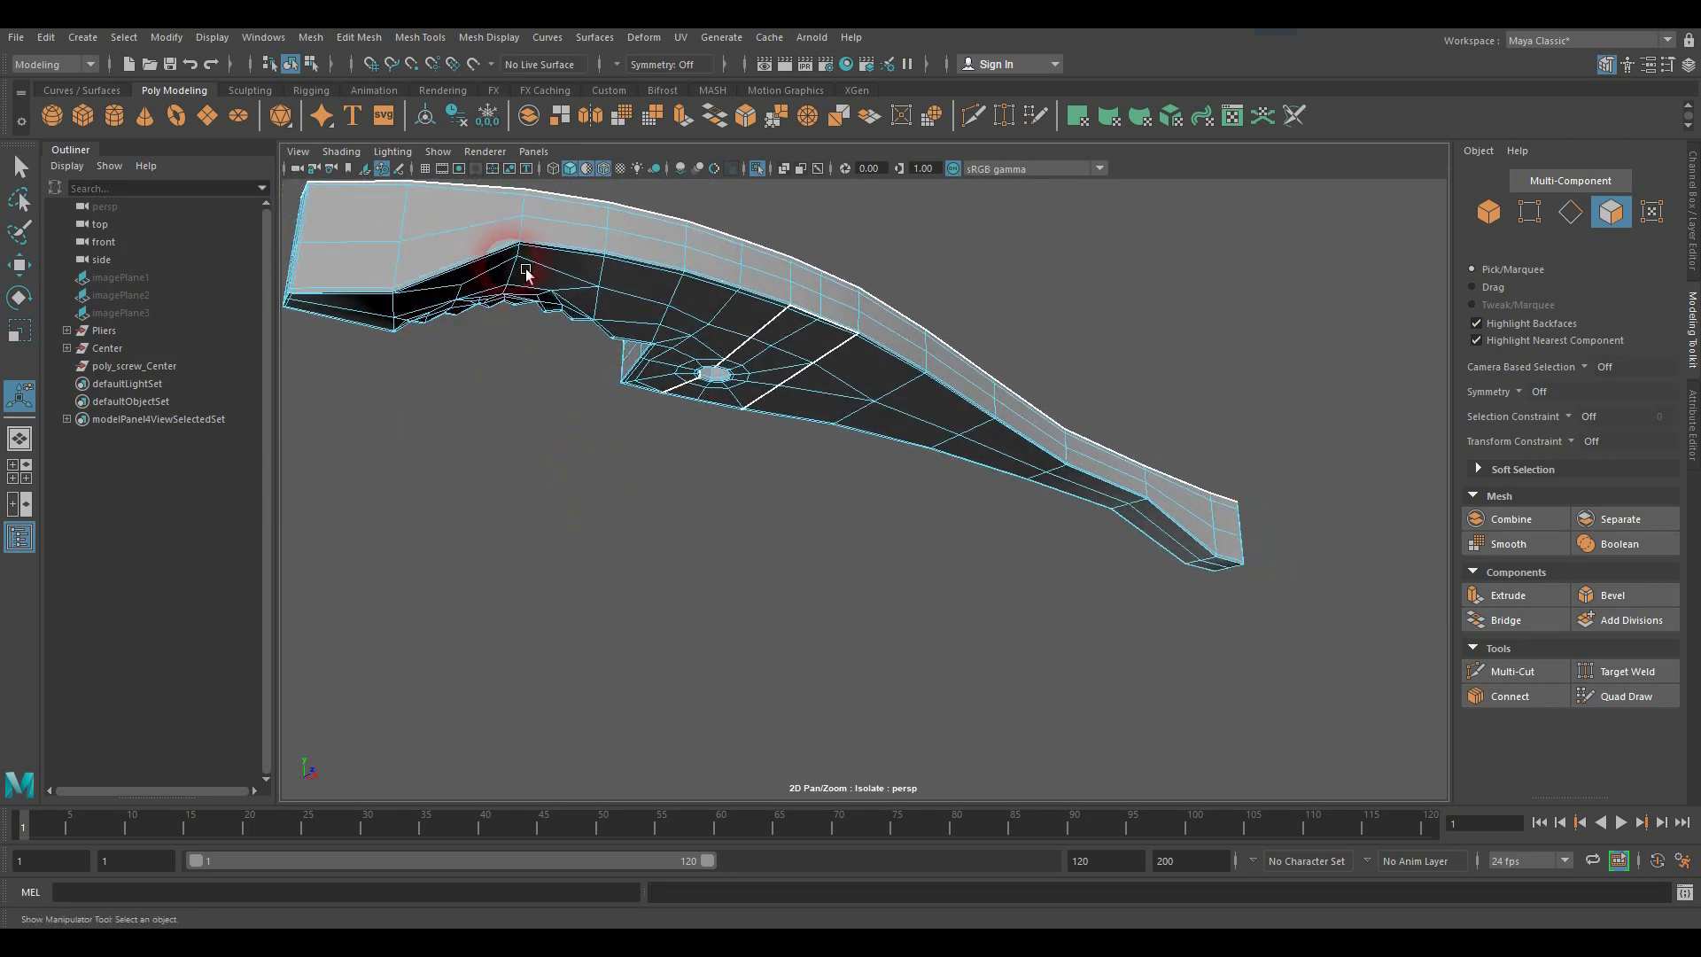
left_click_drag(525, 270, 550, 178, "alt")
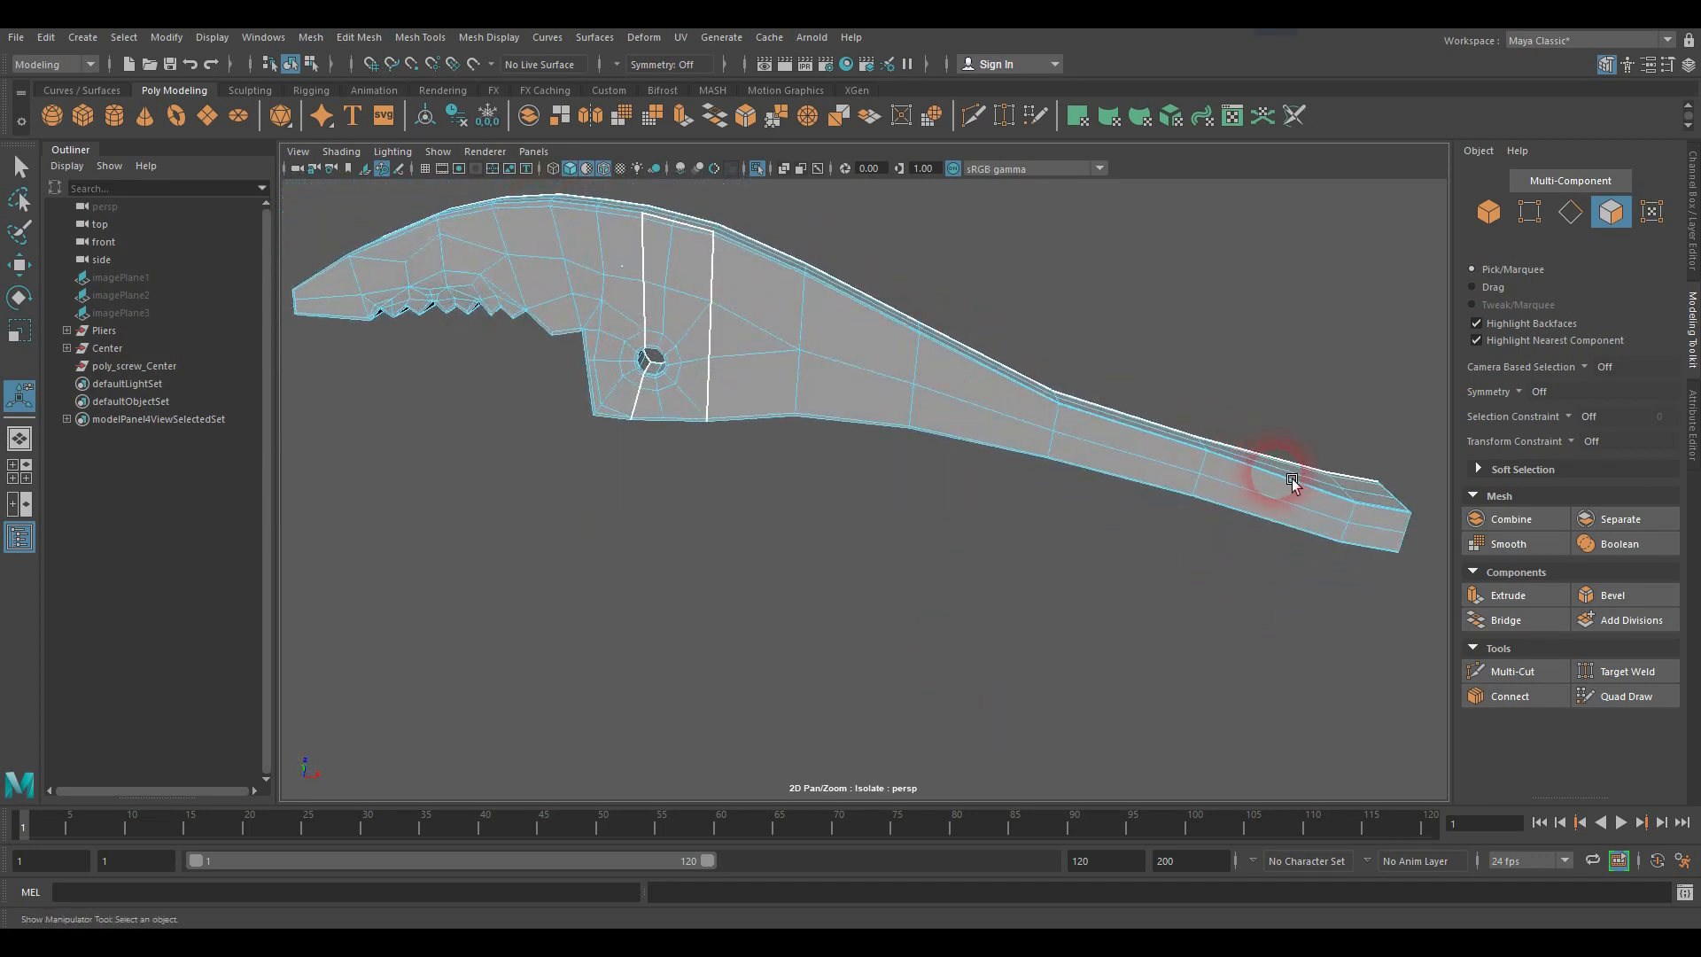
left_click_drag(1317, 505, 853, 489, "alt")
right_click_drag(918, 463, 840, 450, "alt")
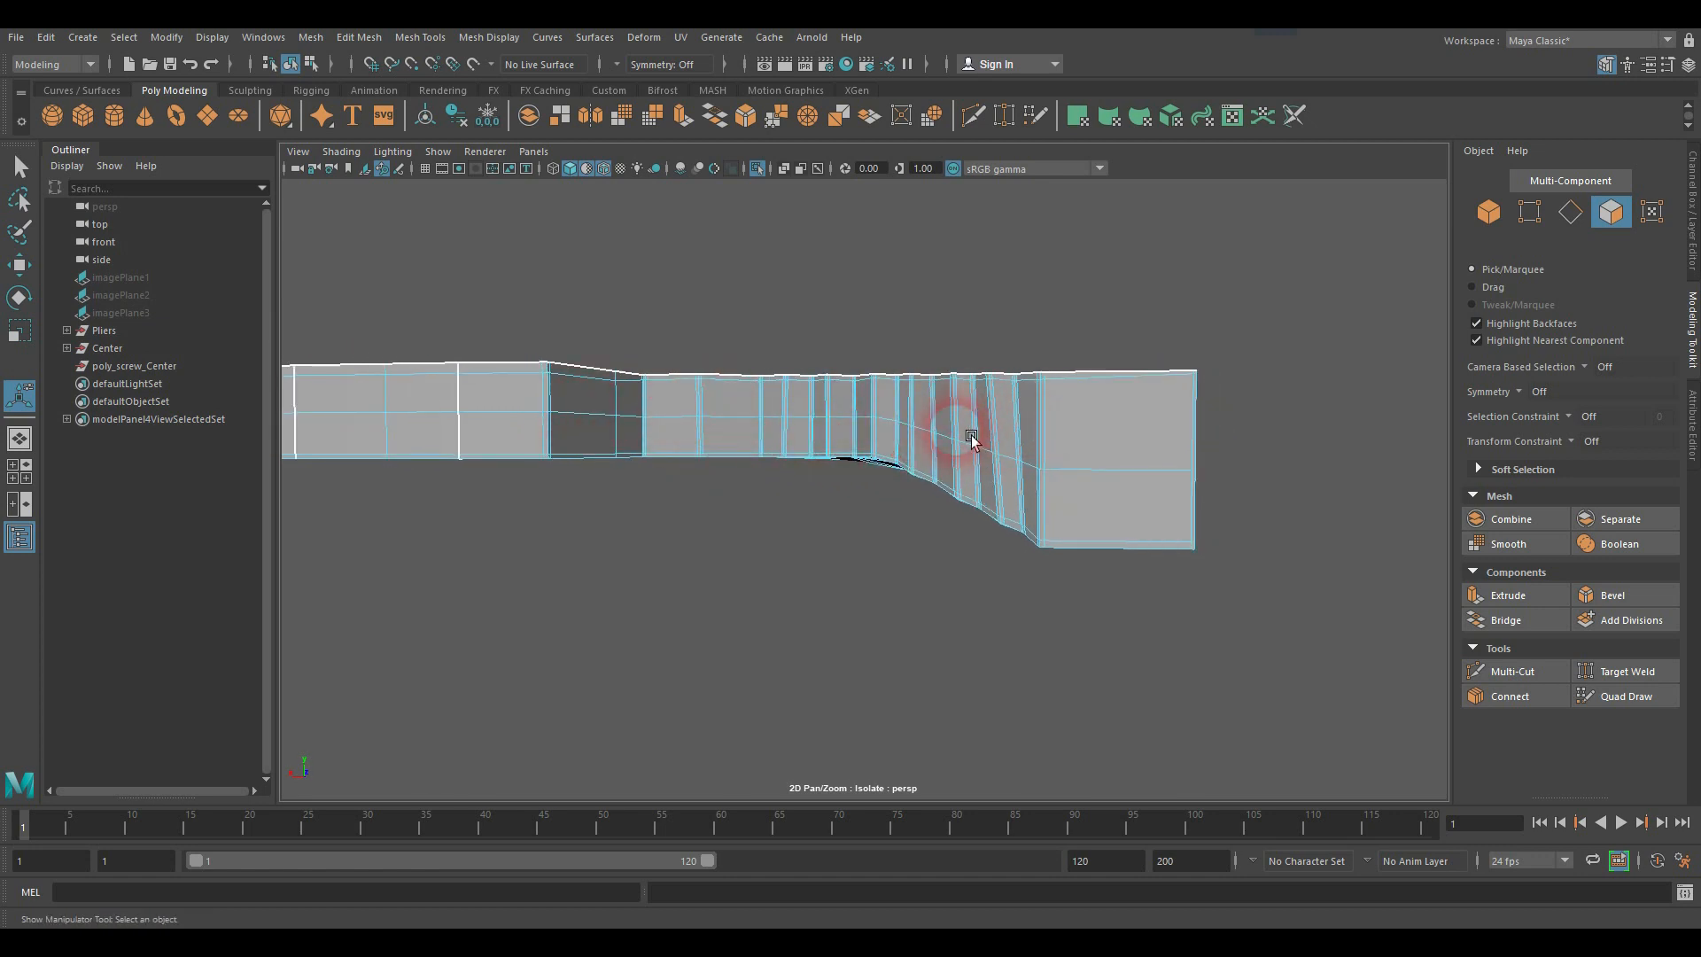
left_click_drag(770, 429, 806, 501, "alt")
middle_click_drag(968, 474, 752, 470, "alt")
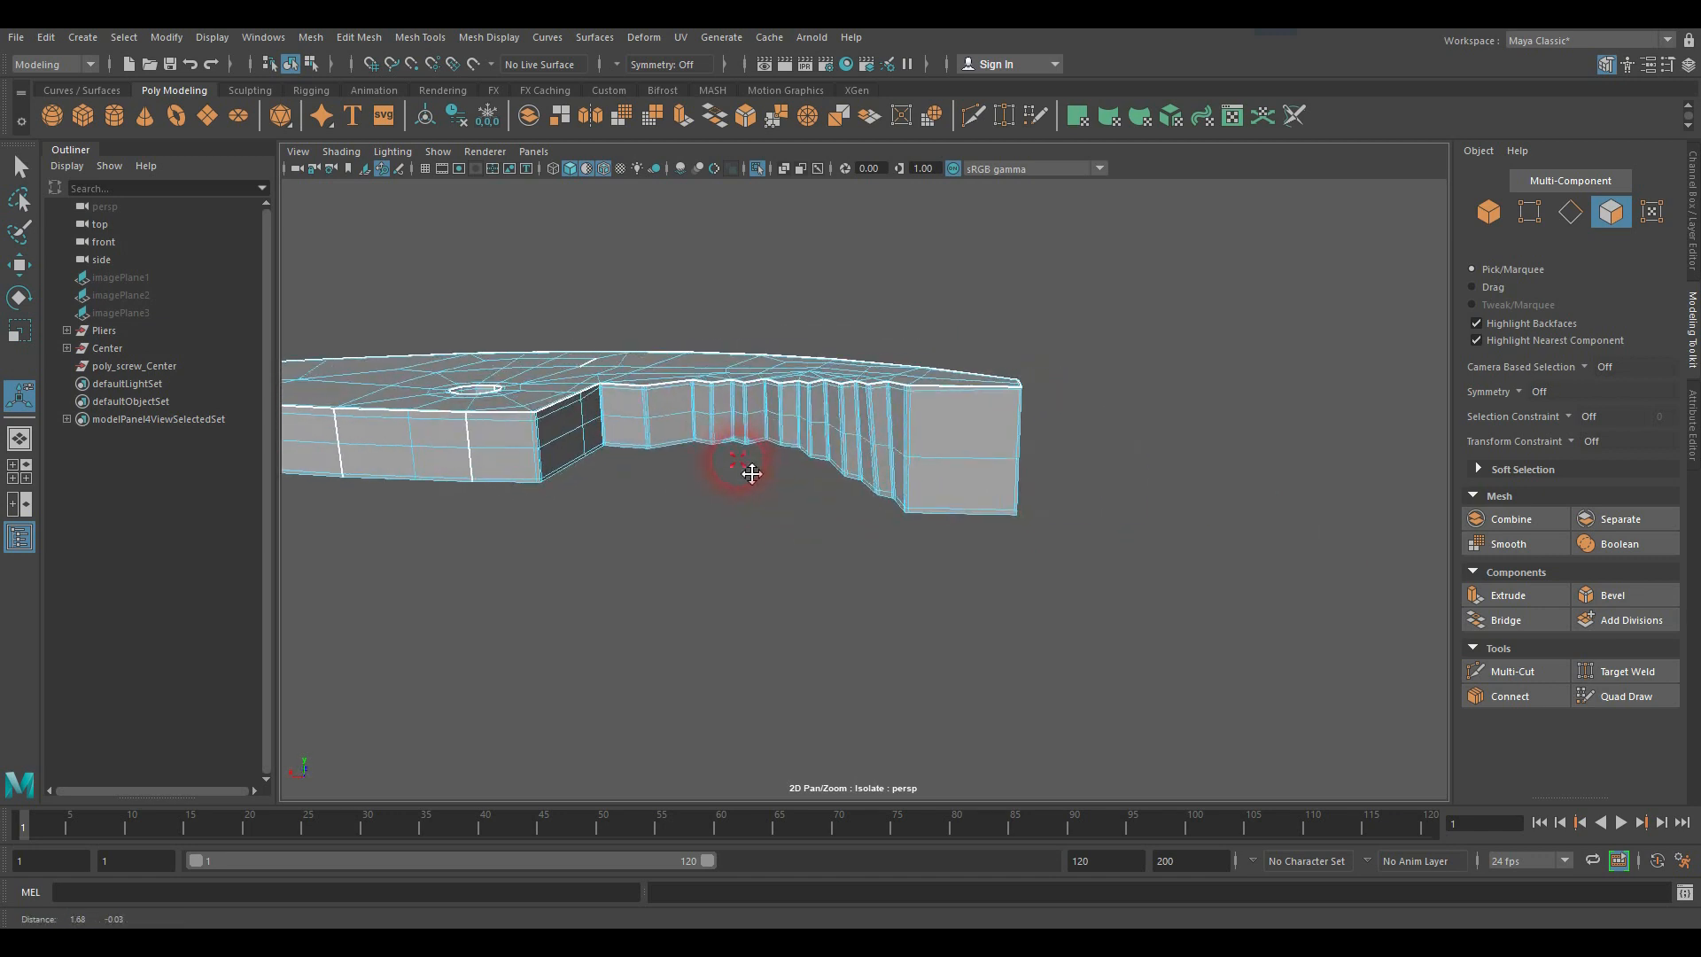
right_click_drag(751, 470, 1173, 406, "alt")
middle_click_drag(812, 460, 937, 481, "alt")
left_click_drag(937, 482, 995, 448, "alt")
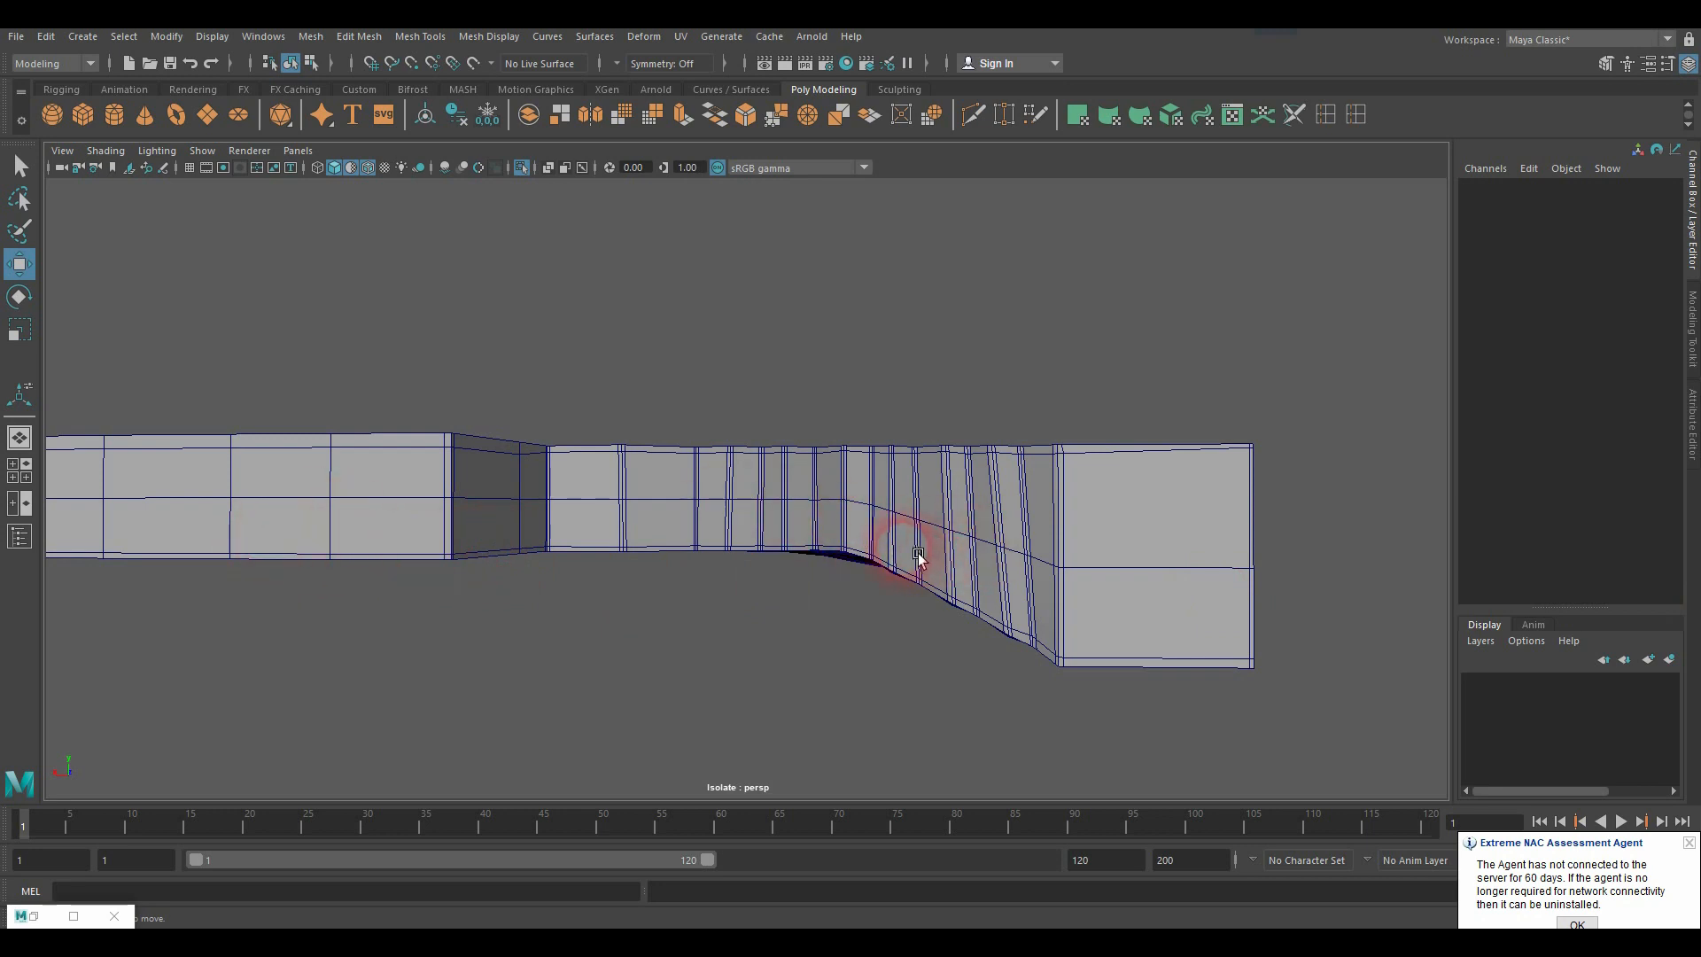
Step: Switch the plier half to face selection and set the selection mode to Drag for the inner side of the jaw
left_click_drag(918, 555, 860, 553, "alt")
middle_click_drag(854, 544, 847, 551, "alt")
left_click_drag(813, 570, 529, 516, "alt")
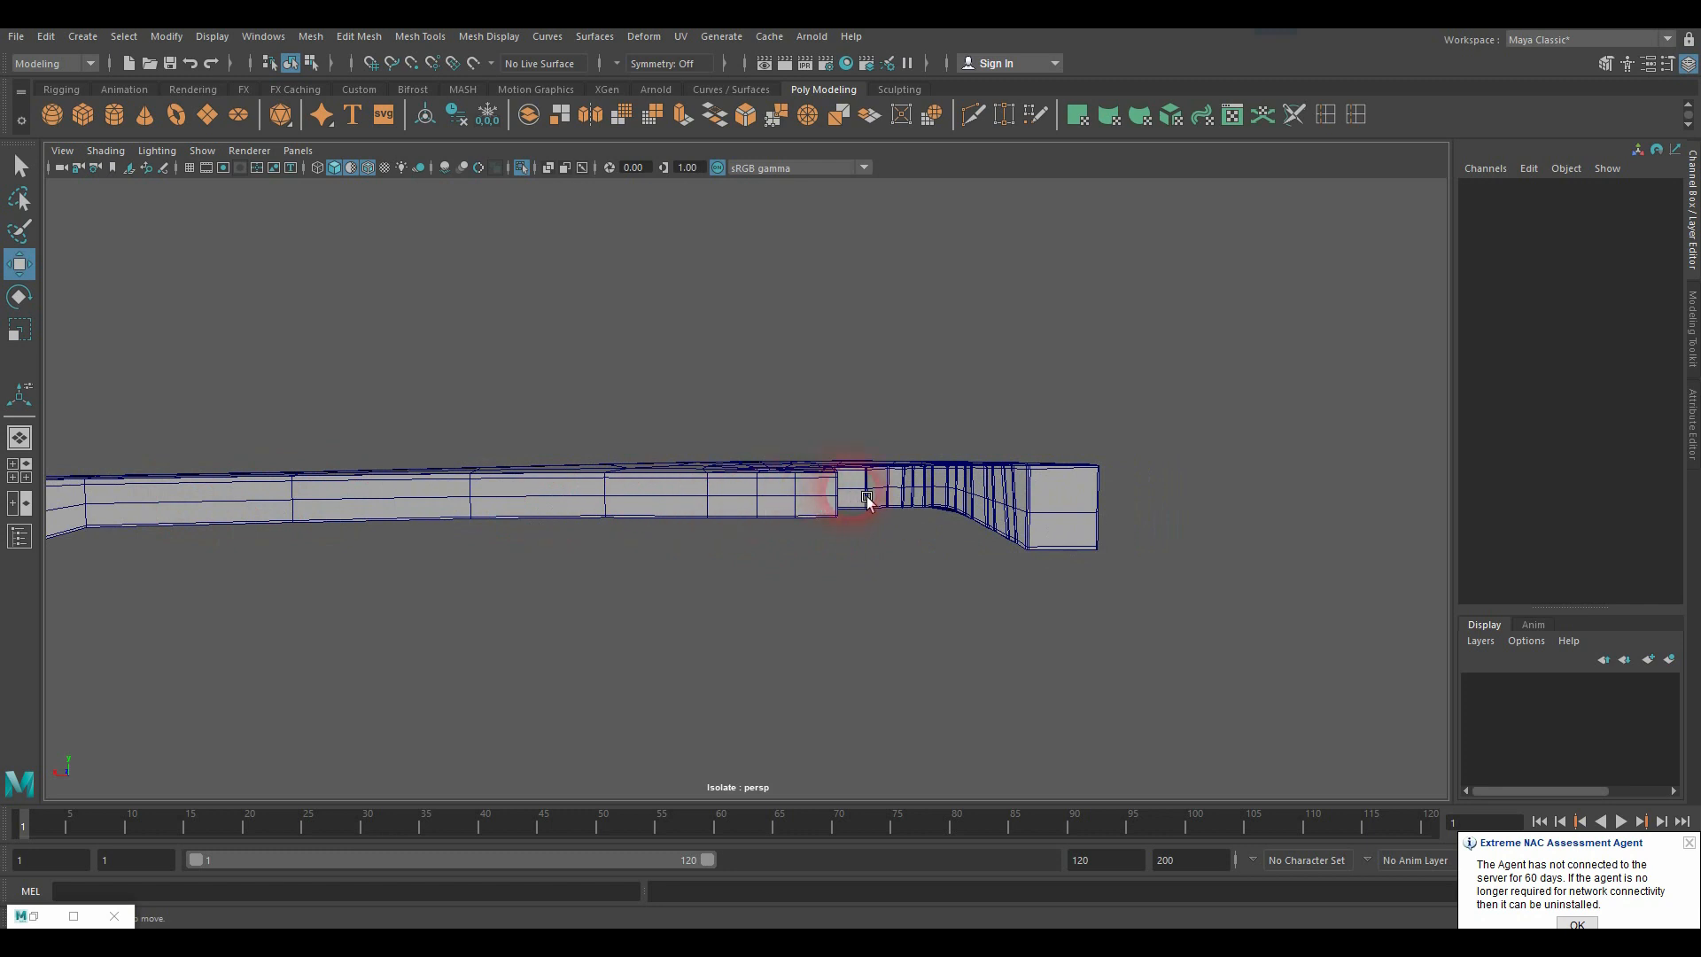
left_click_drag(1067, 506, 698, 545, "alt")
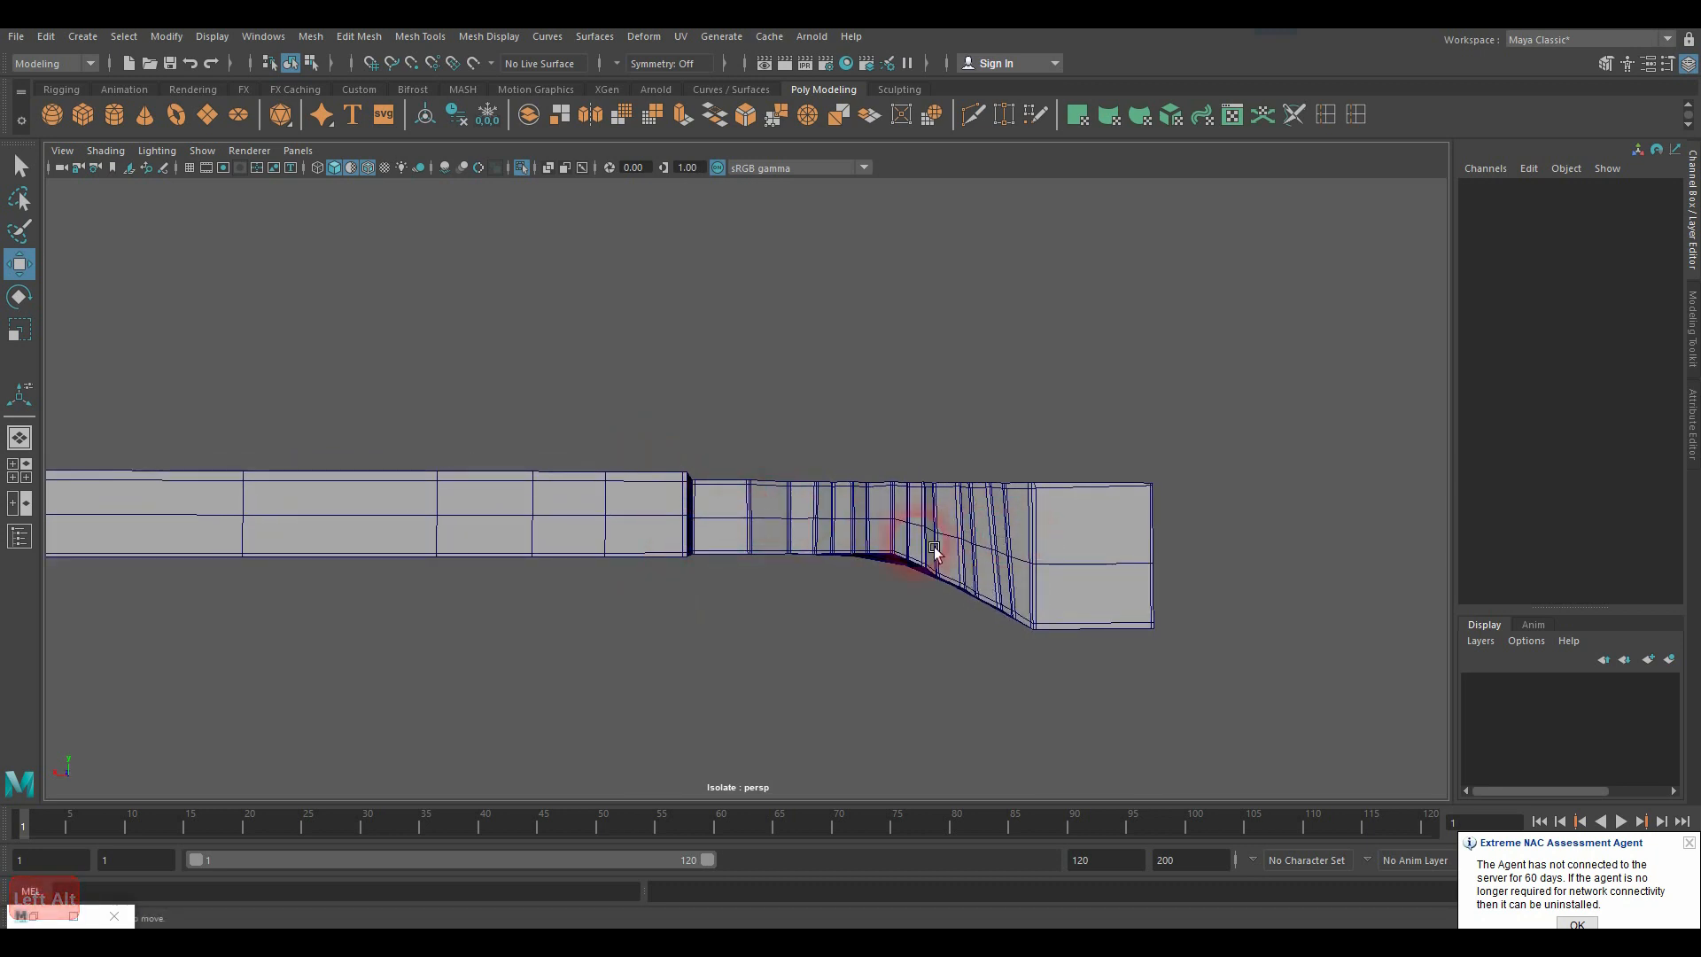
left_click_drag(926, 548, 667, 567, "alt")
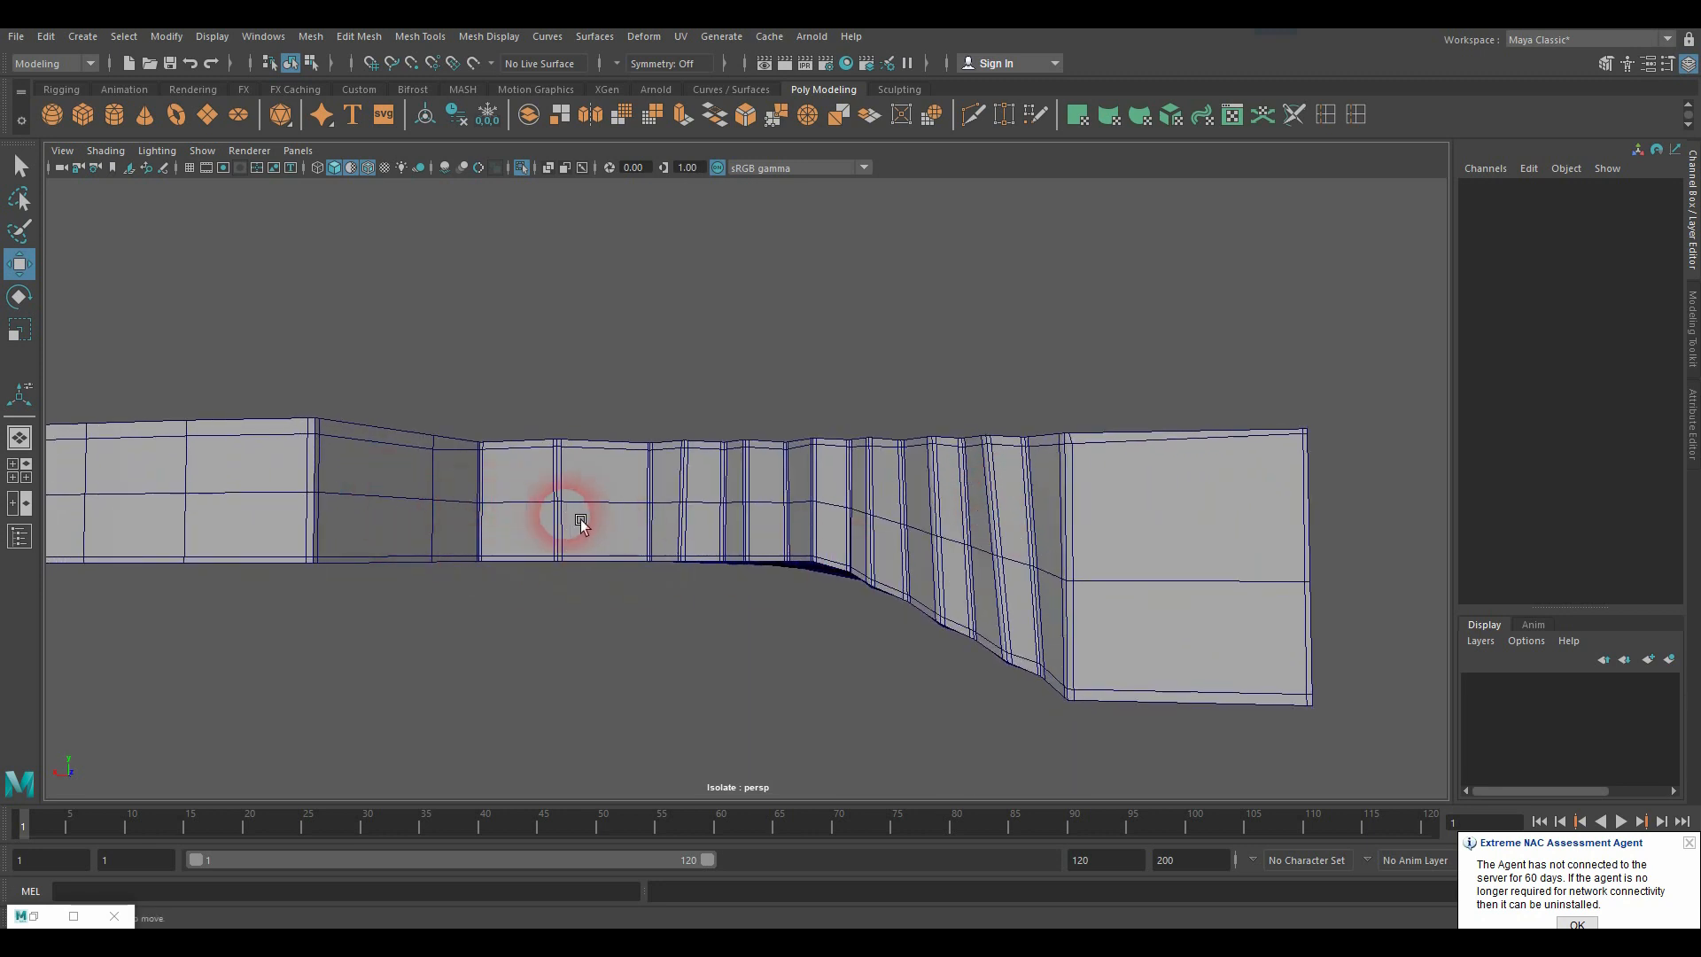
left_click_drag(561, 505, 441, 487, "alt")
left_click_drag(1006, 529, 887, 528, "alt")
right_click_drag(888, 528, 870, 494)
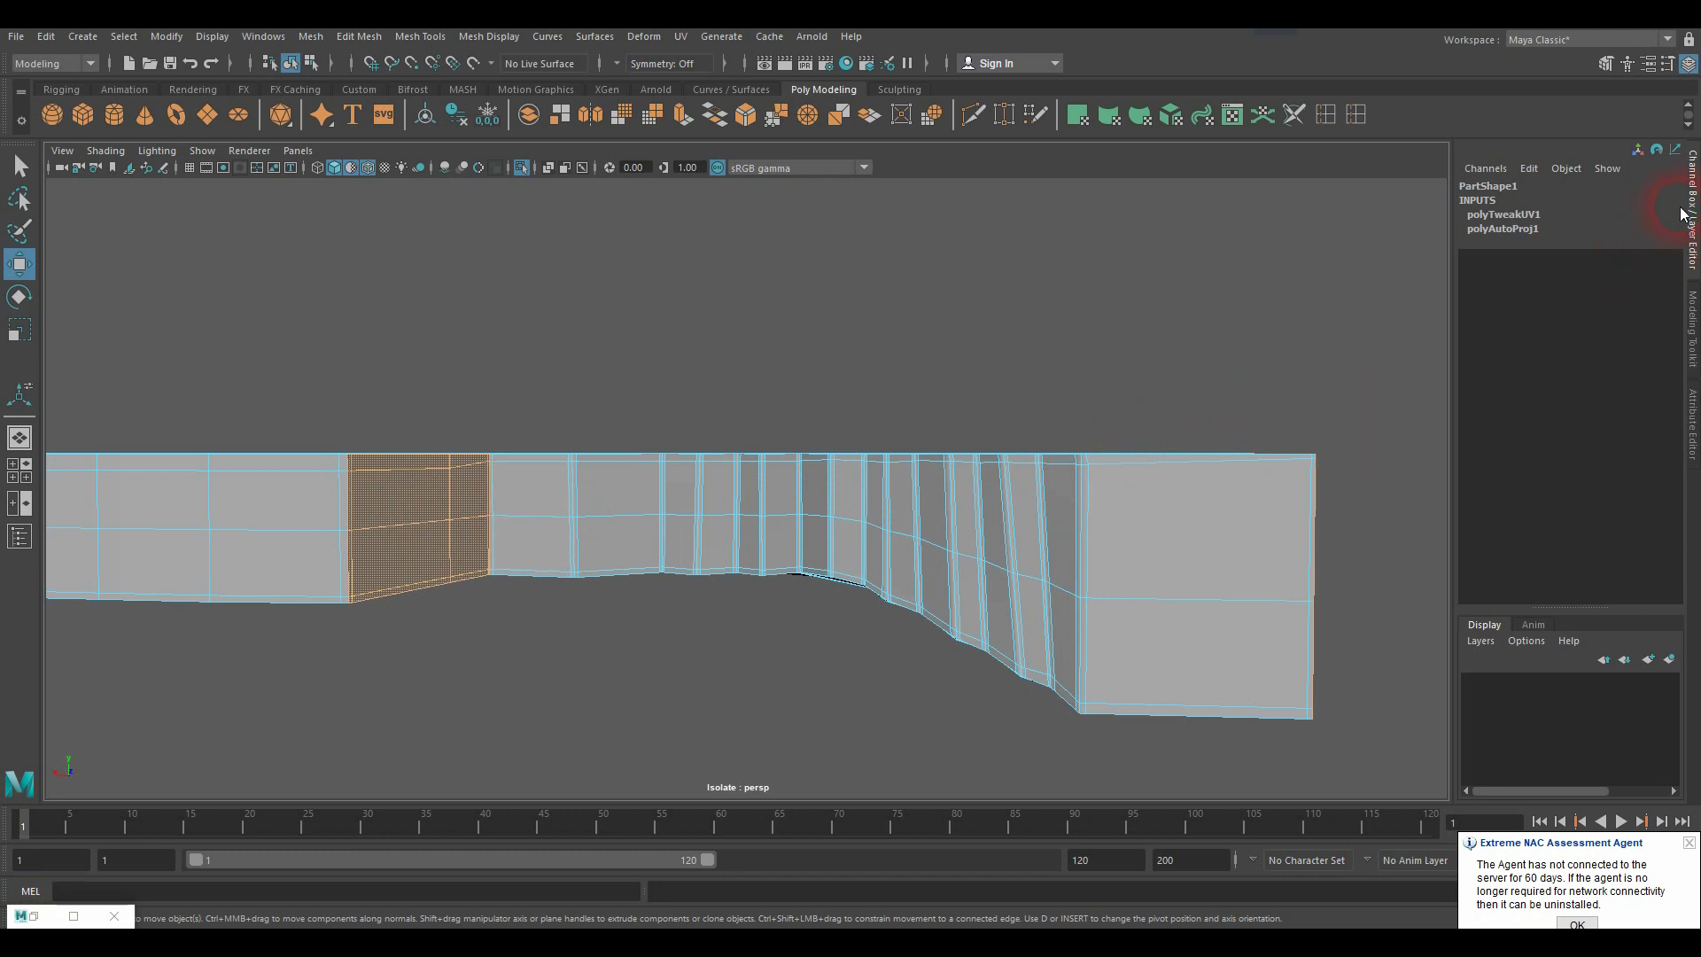
left_click(1603, 63)
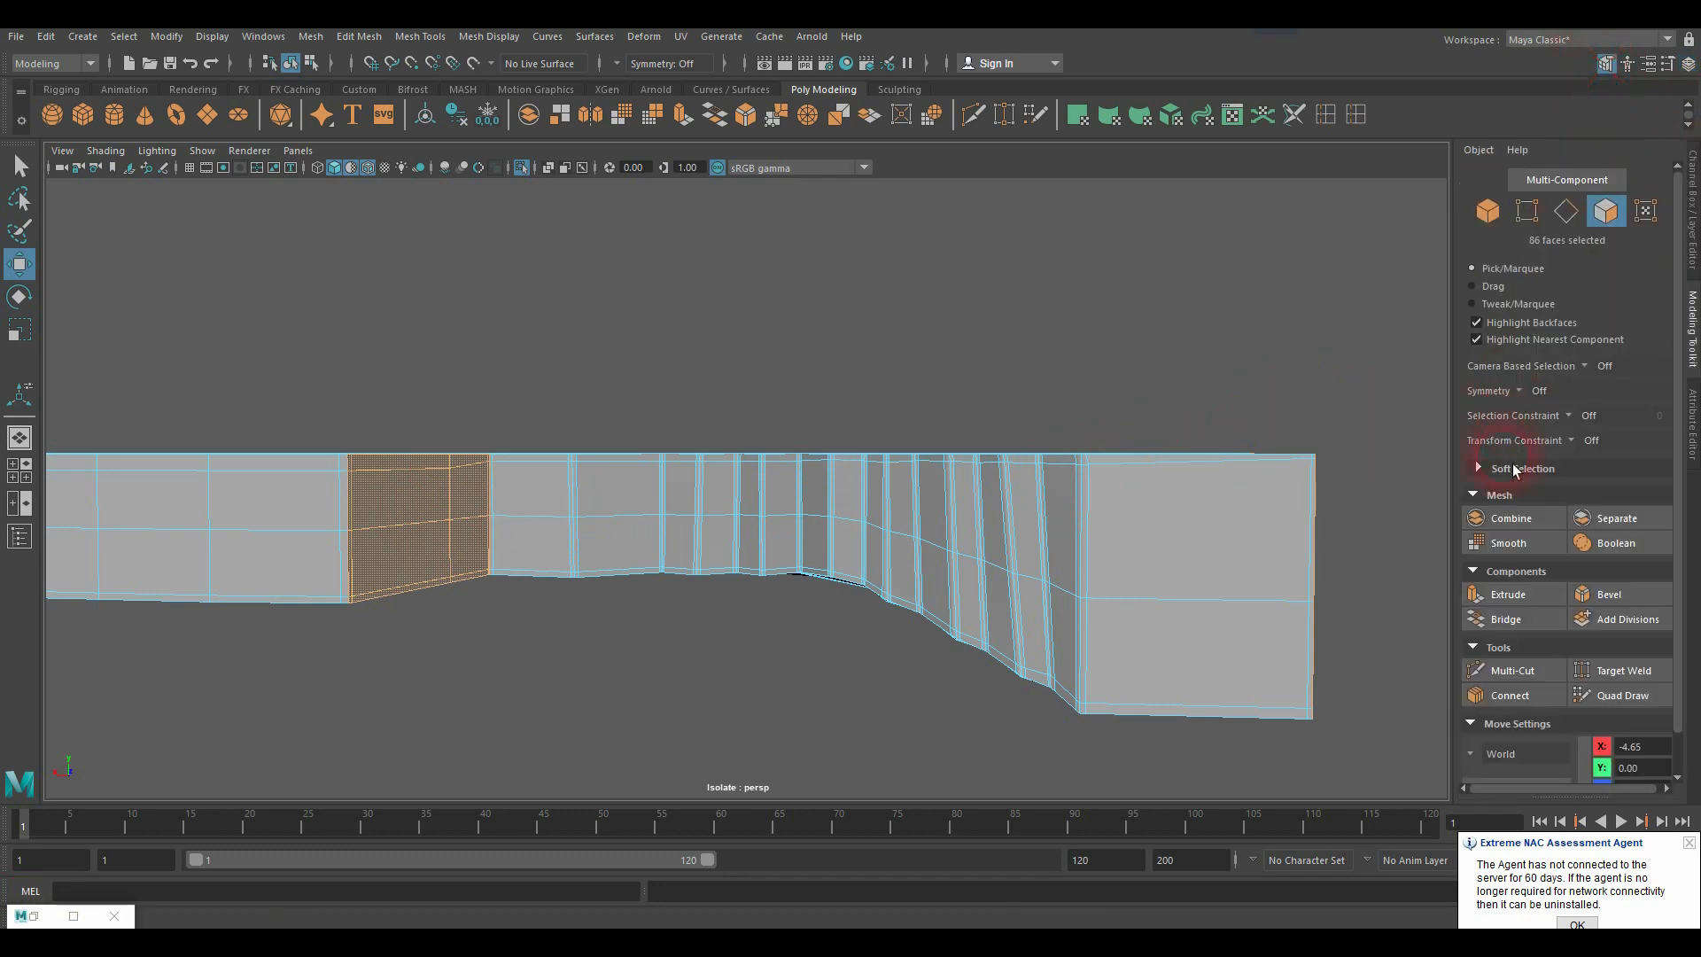
left_click(1485, 292)
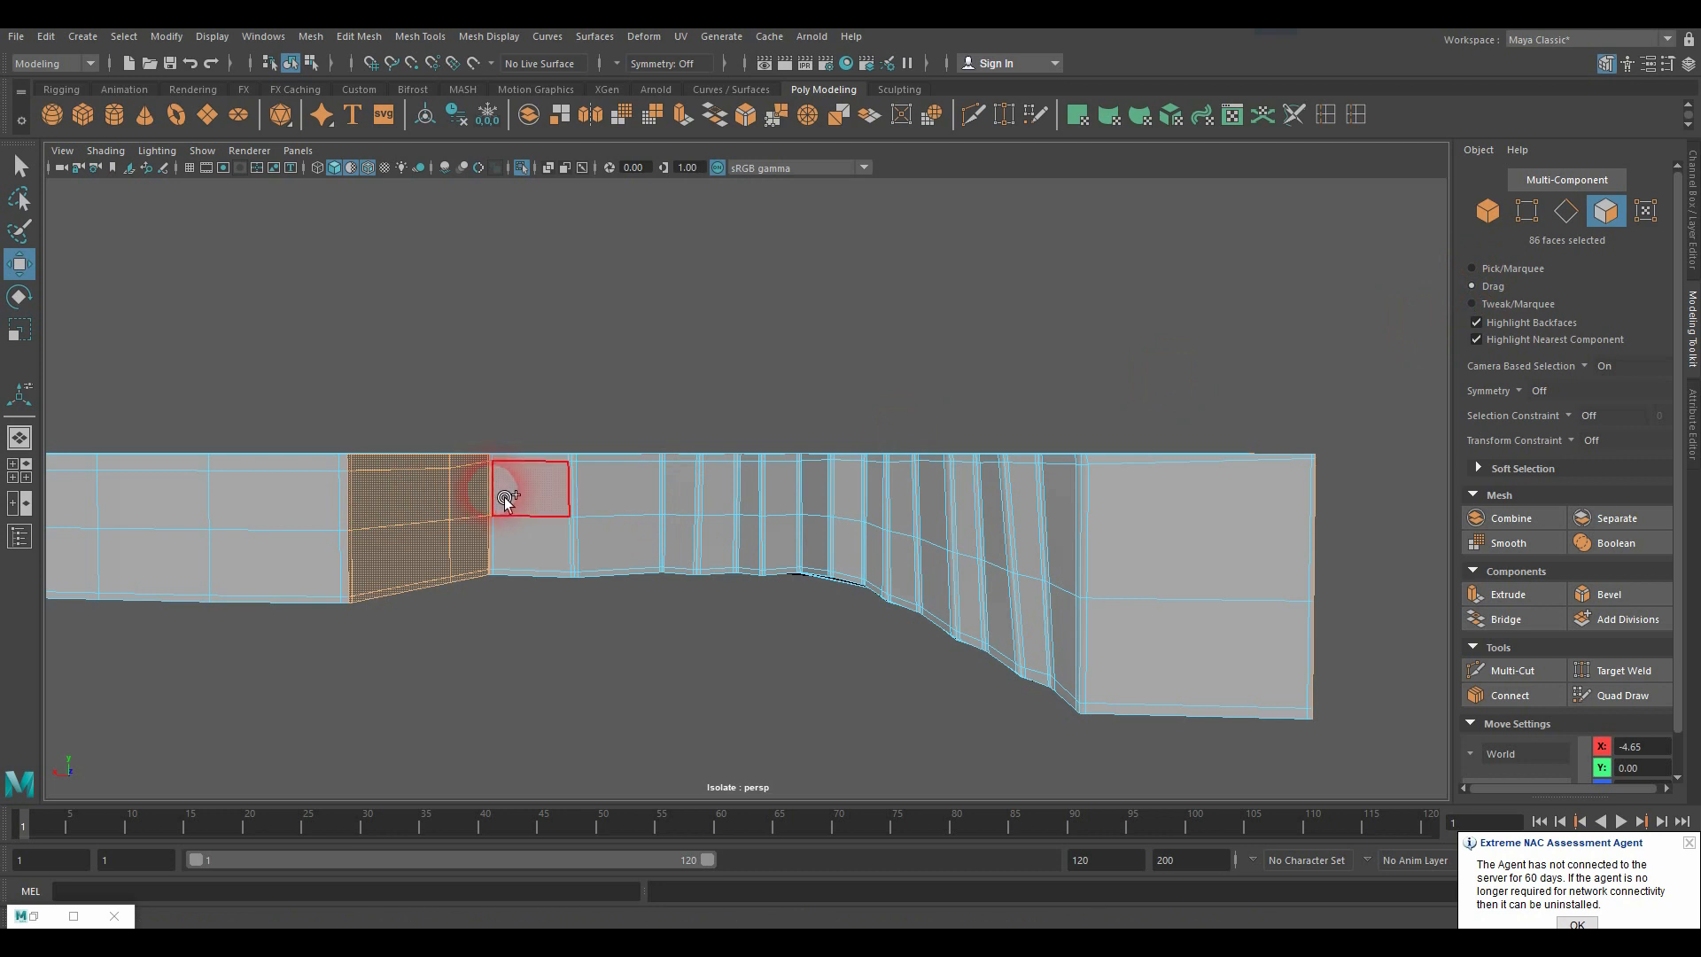
Step: Paint-select the large inner side faces across the jaw teeth and the flat jaw tip, adding them to the notch faces
left_click_drag(503, 497, 1017, 500)
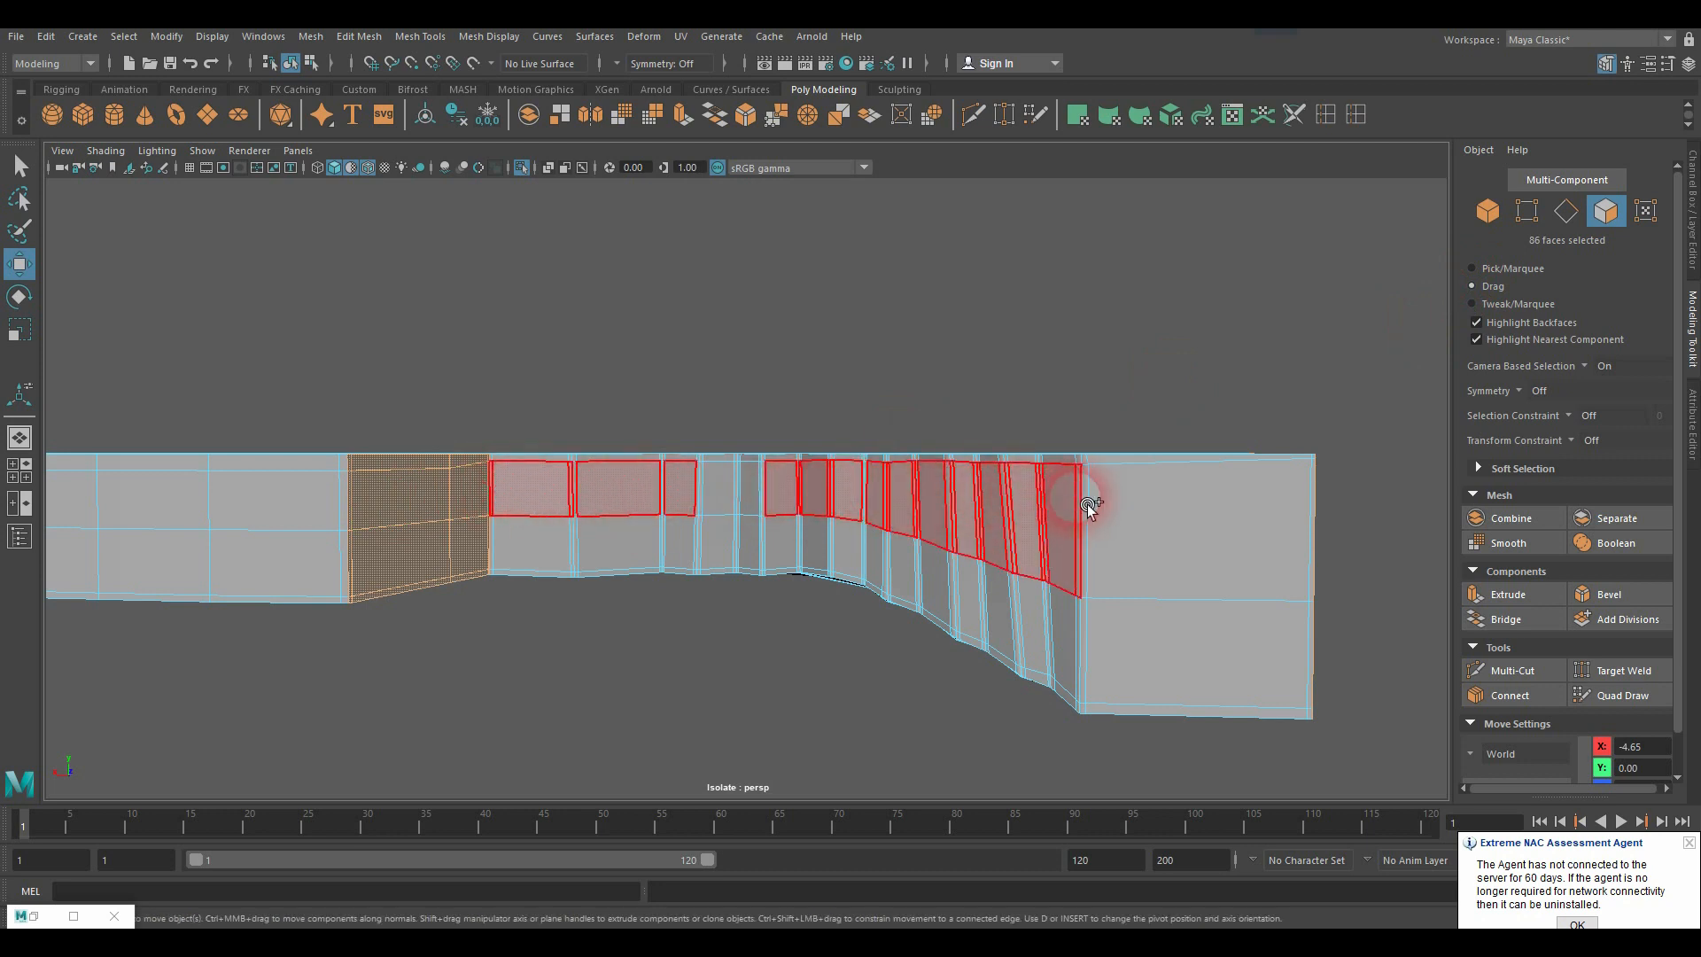
left_click_drag(1135, 542, 1118, 652)
left_click_drag(996, 609, 825, 554)
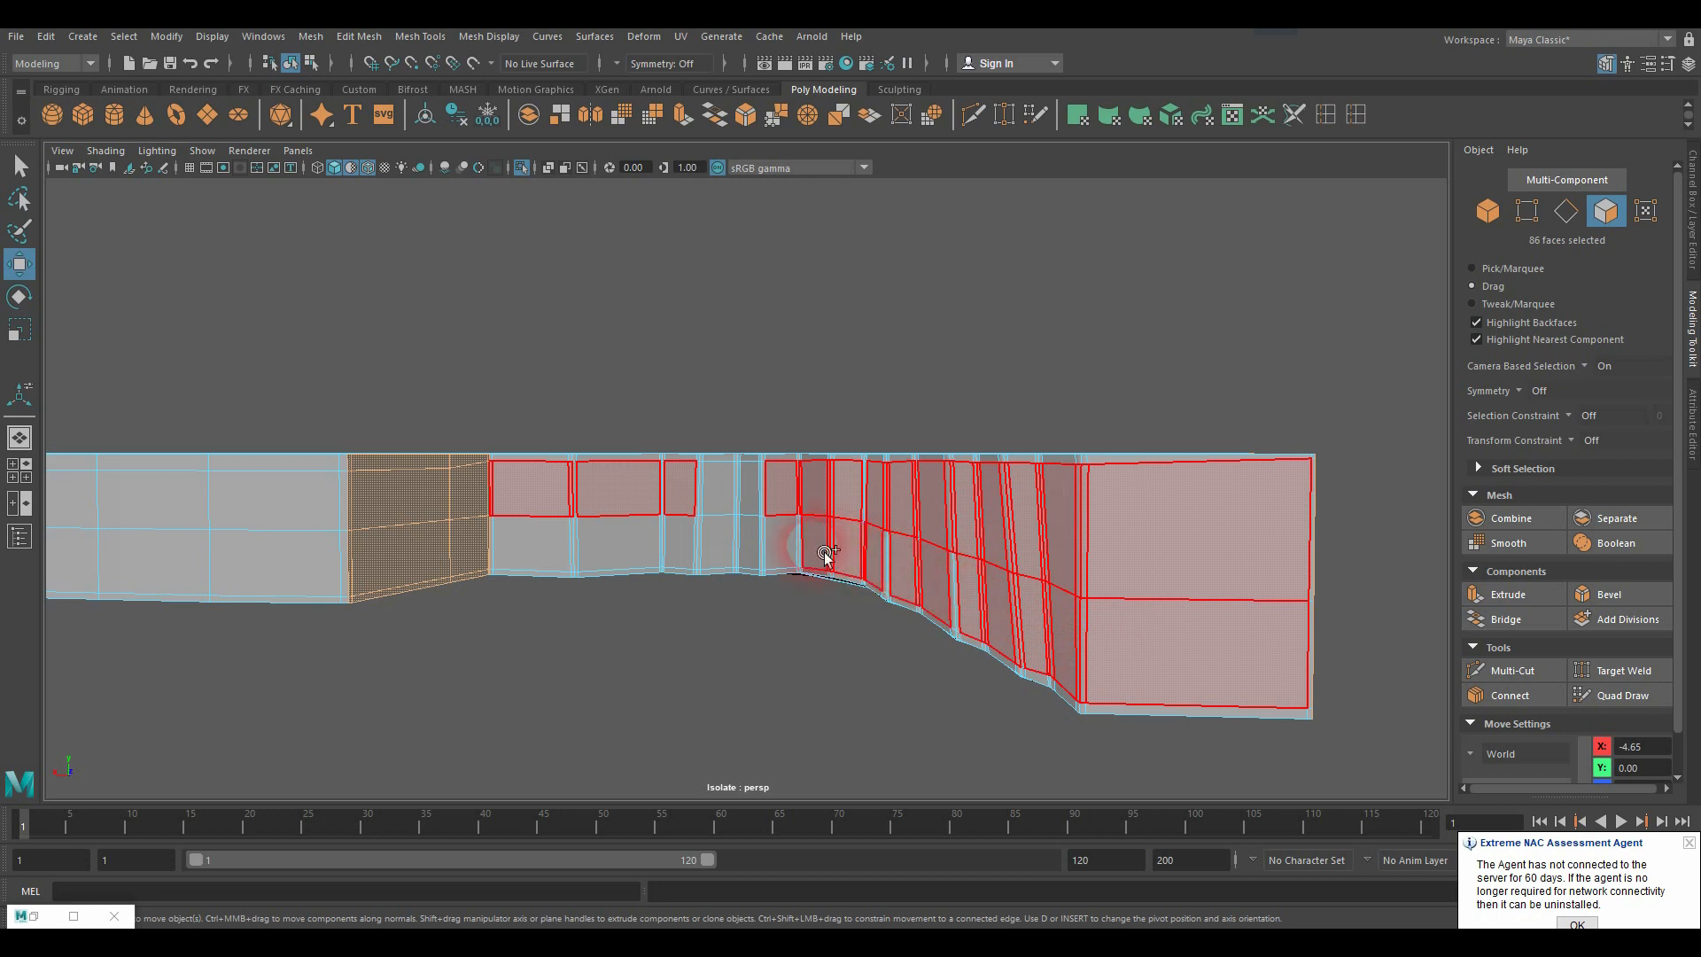
left_click_drag(469, 541, 719, 507, "shift")
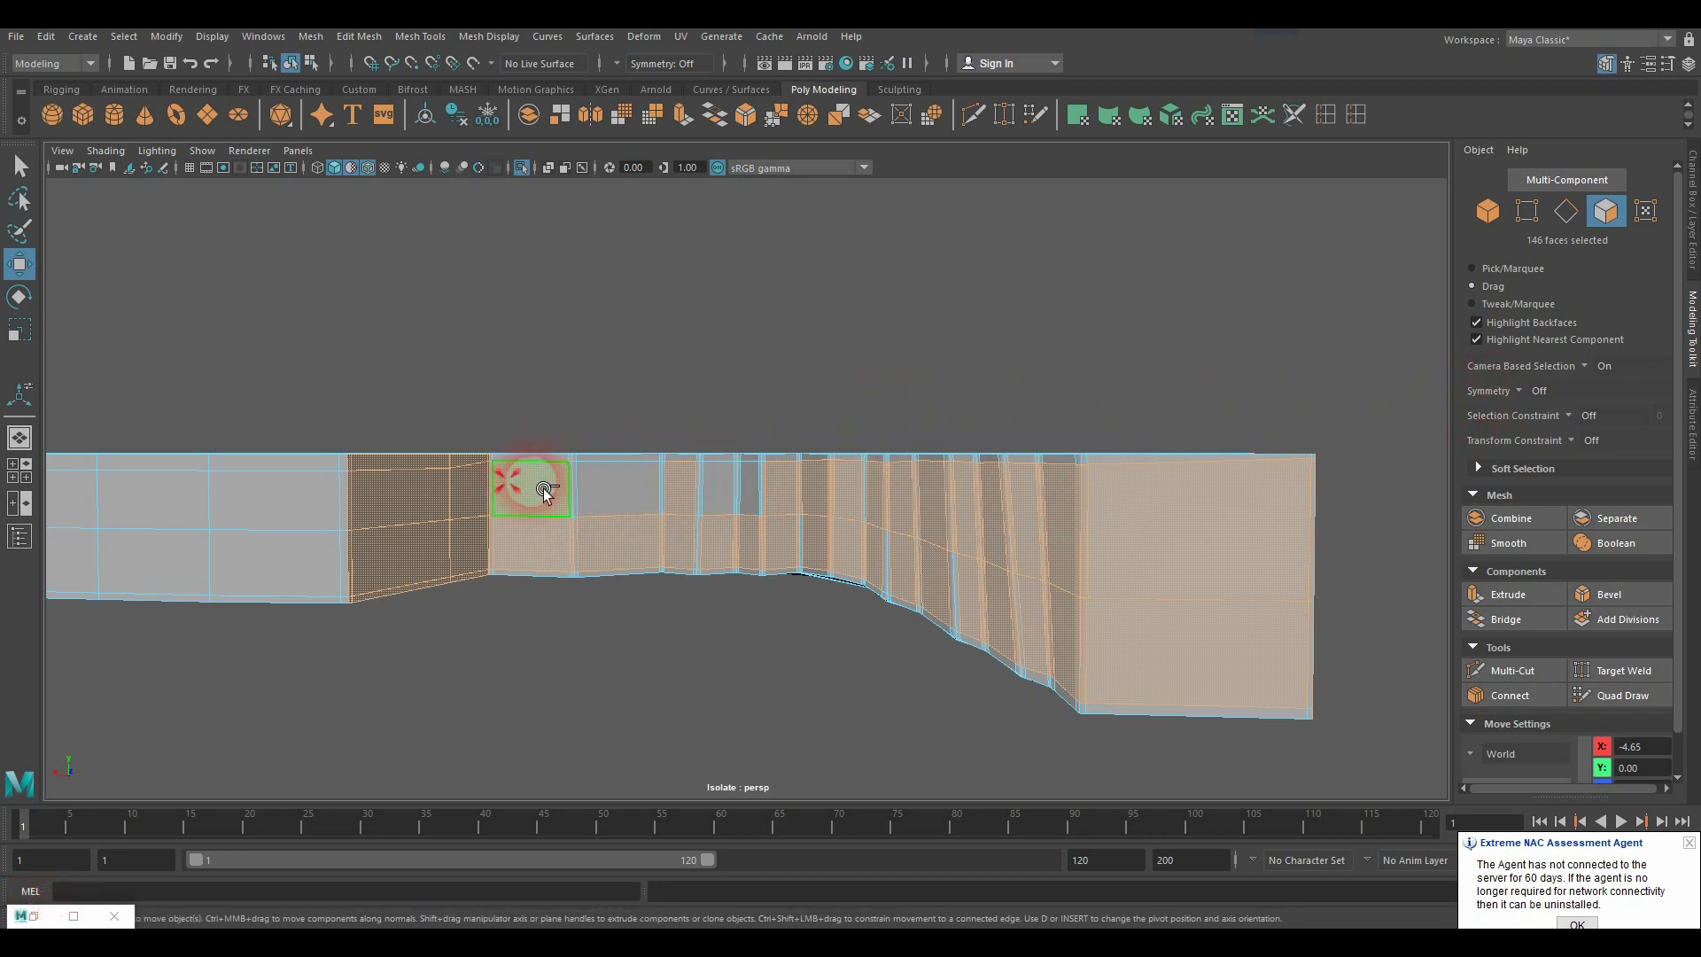
Step: Add the missed faces and the narrow strips between the jaw teeth to the face selection
left_click(585, 487, "ctrl")
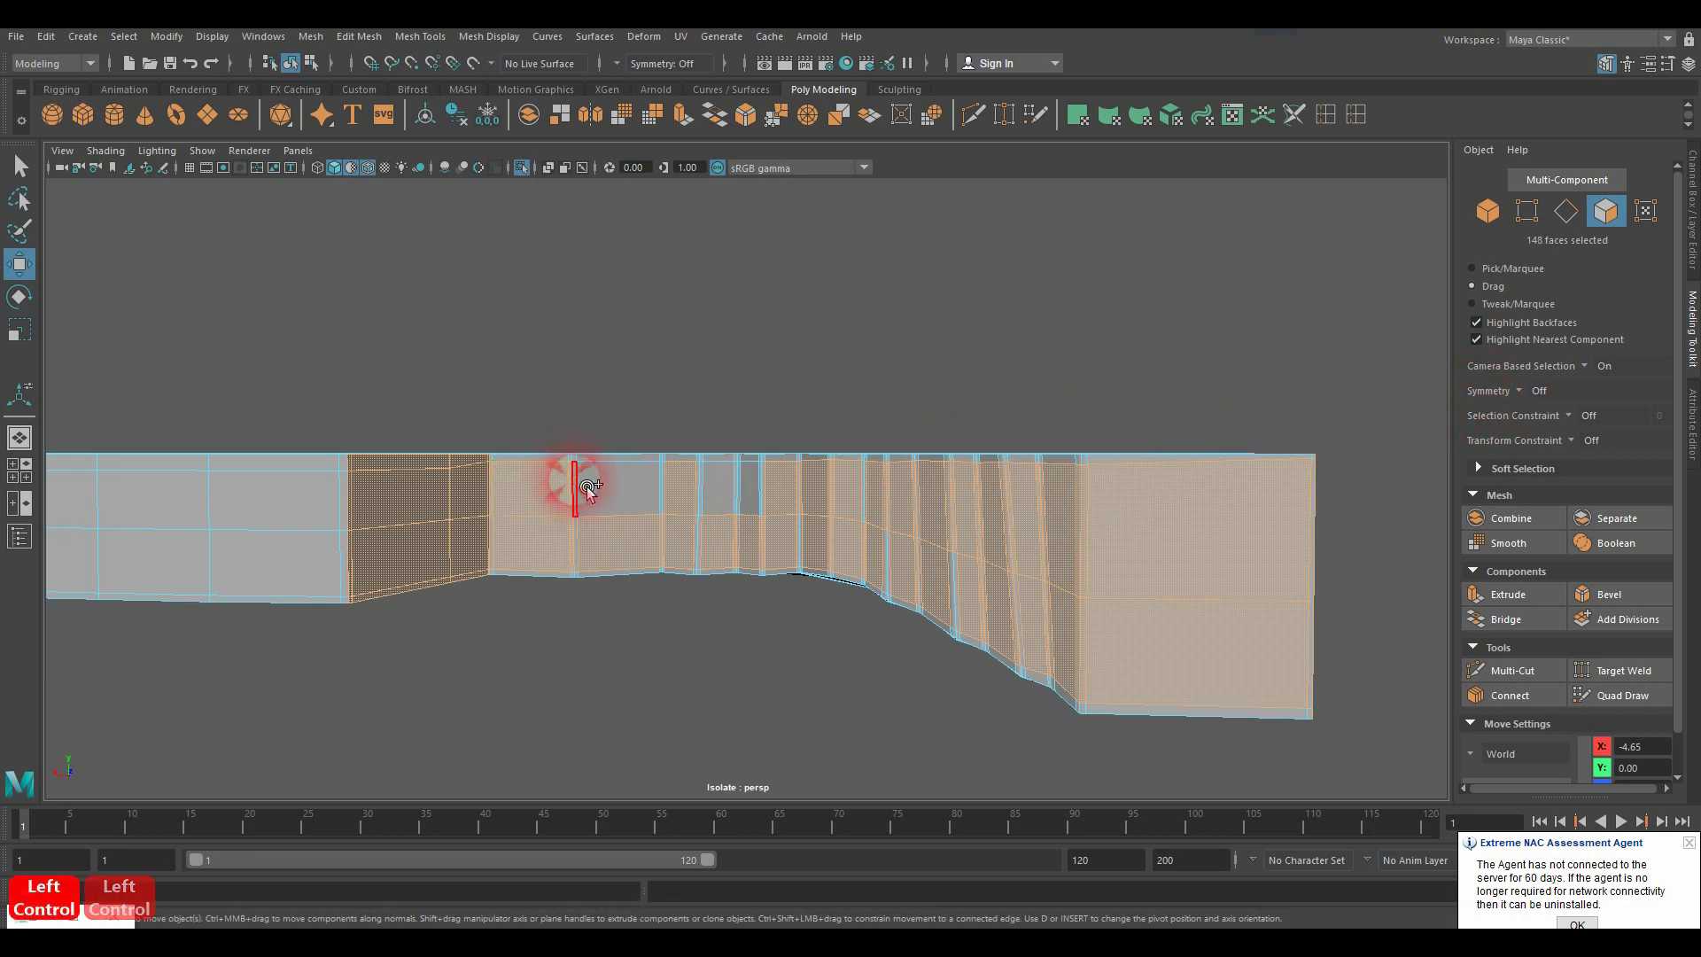
mouse_move(584, 487)
left_mouse_down("ctrl")
mouse_move(744, 489)
mouse_move(776, 515)
mouse_move(867, 498)
left_mouse_up("ctrl")
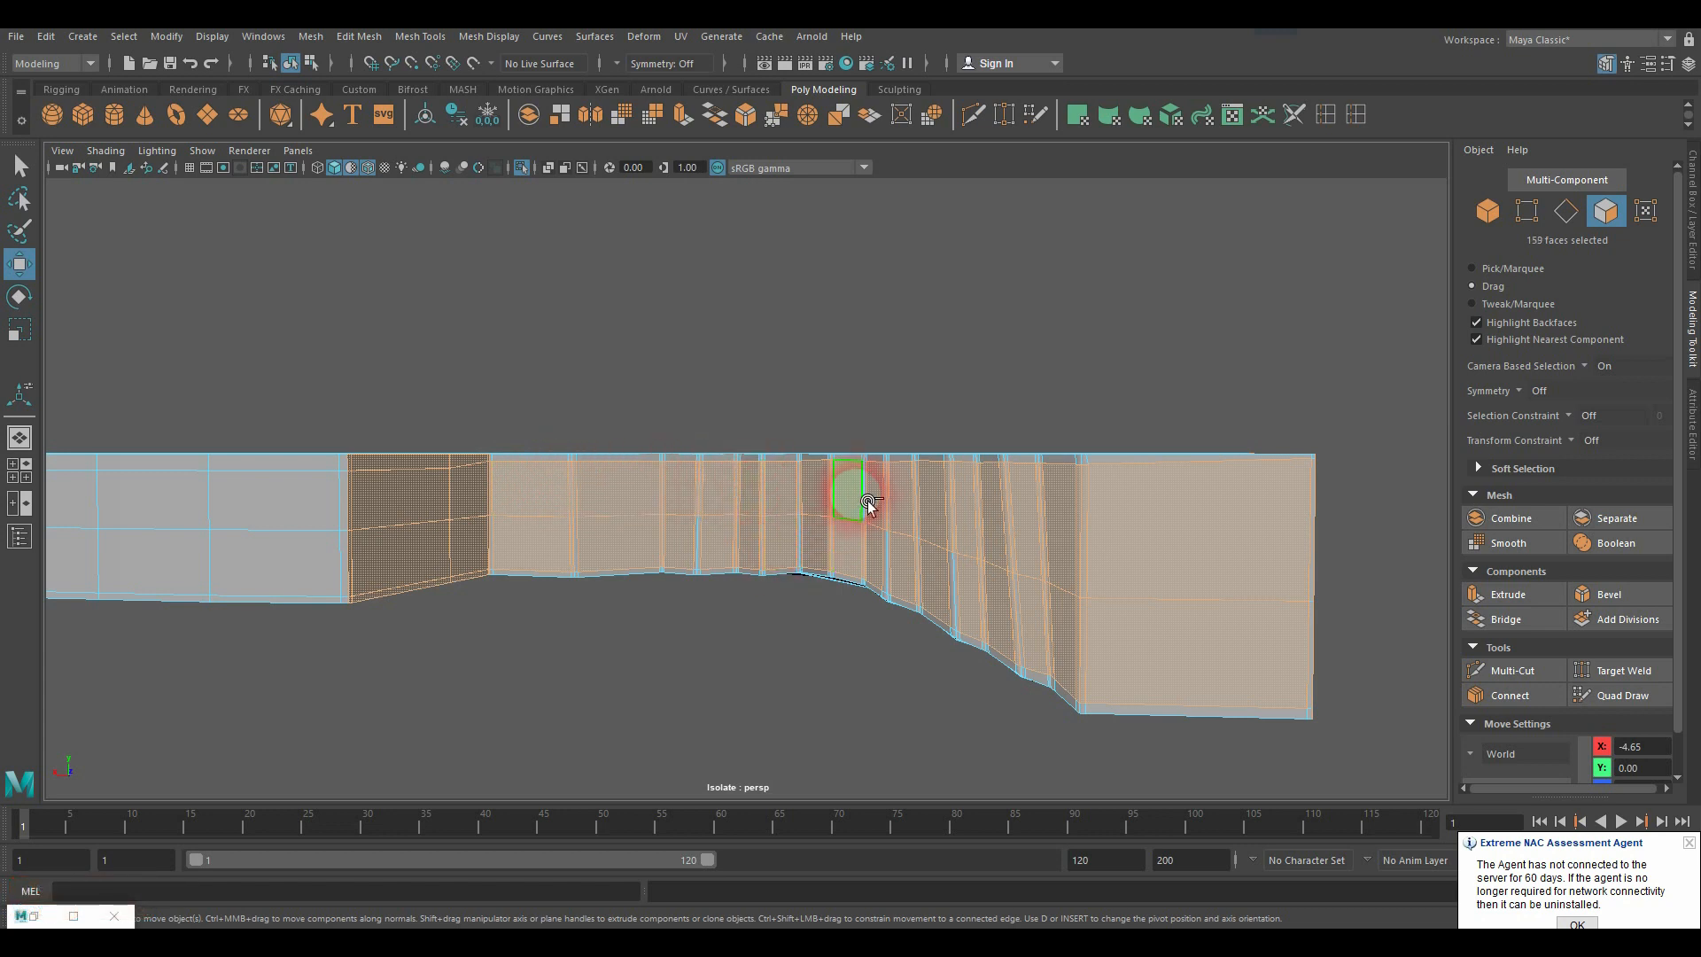
scroll(865, 503, "up", 3)
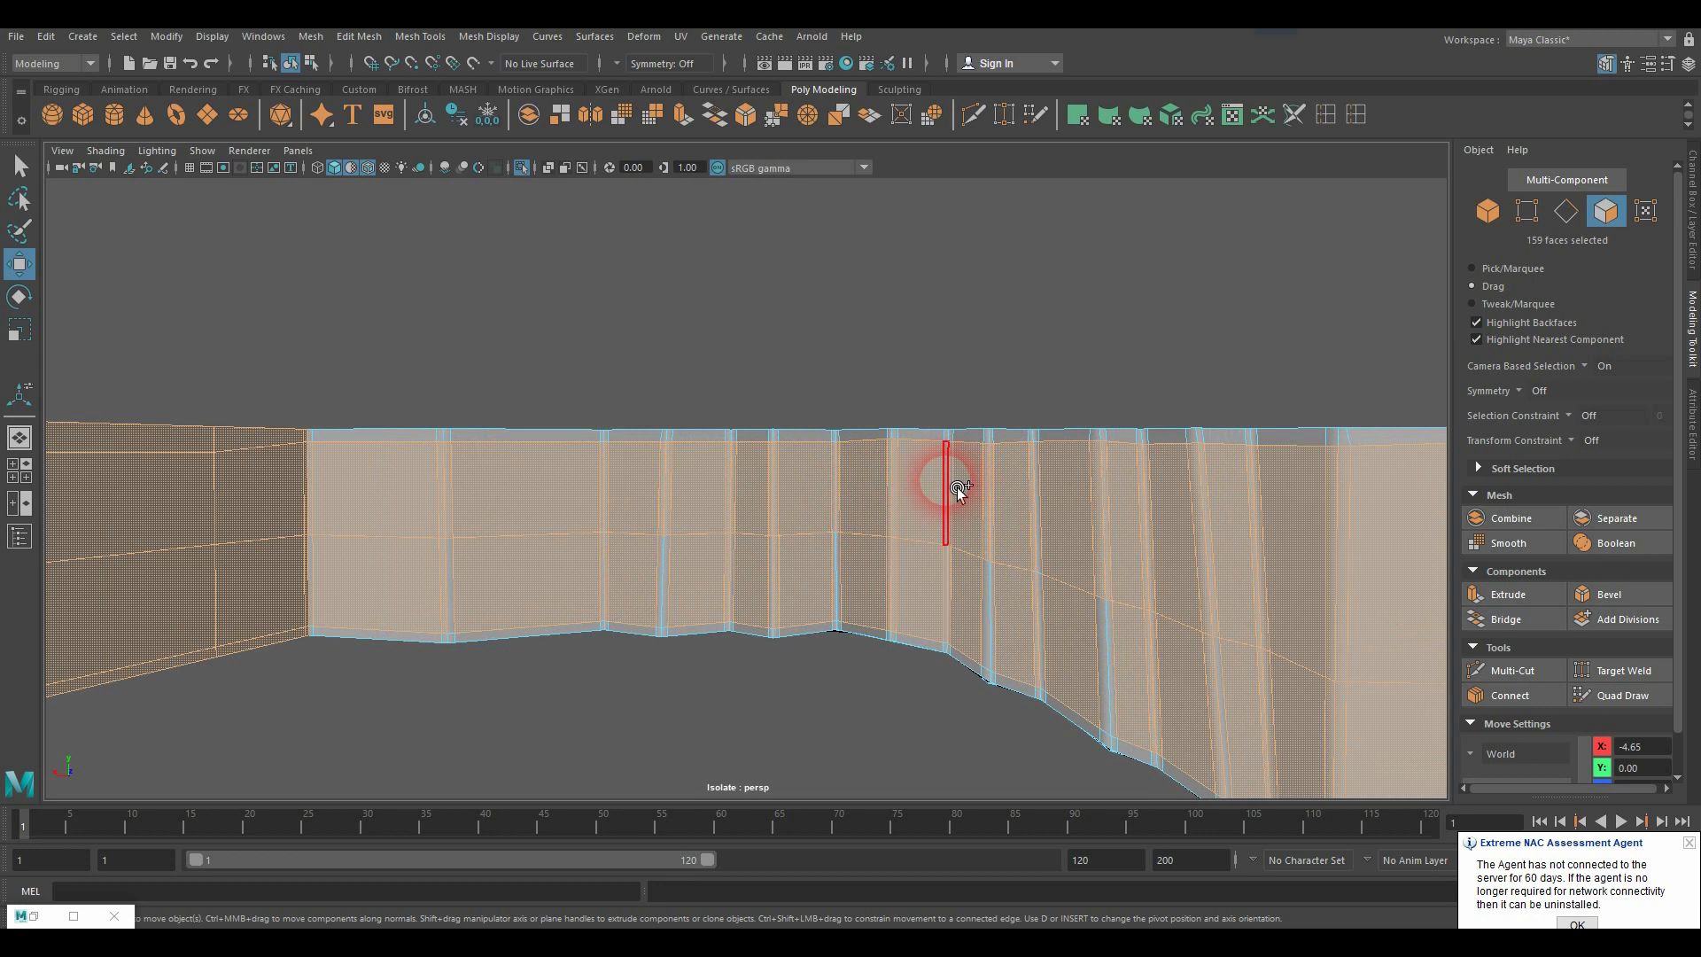
mouse_move(957, 487)
left_mouse_down("shift")
mouse_move(1083, 609)
mouse_move(987, 626)
mouse_move(868, 603)
left_mouse_up("shift")
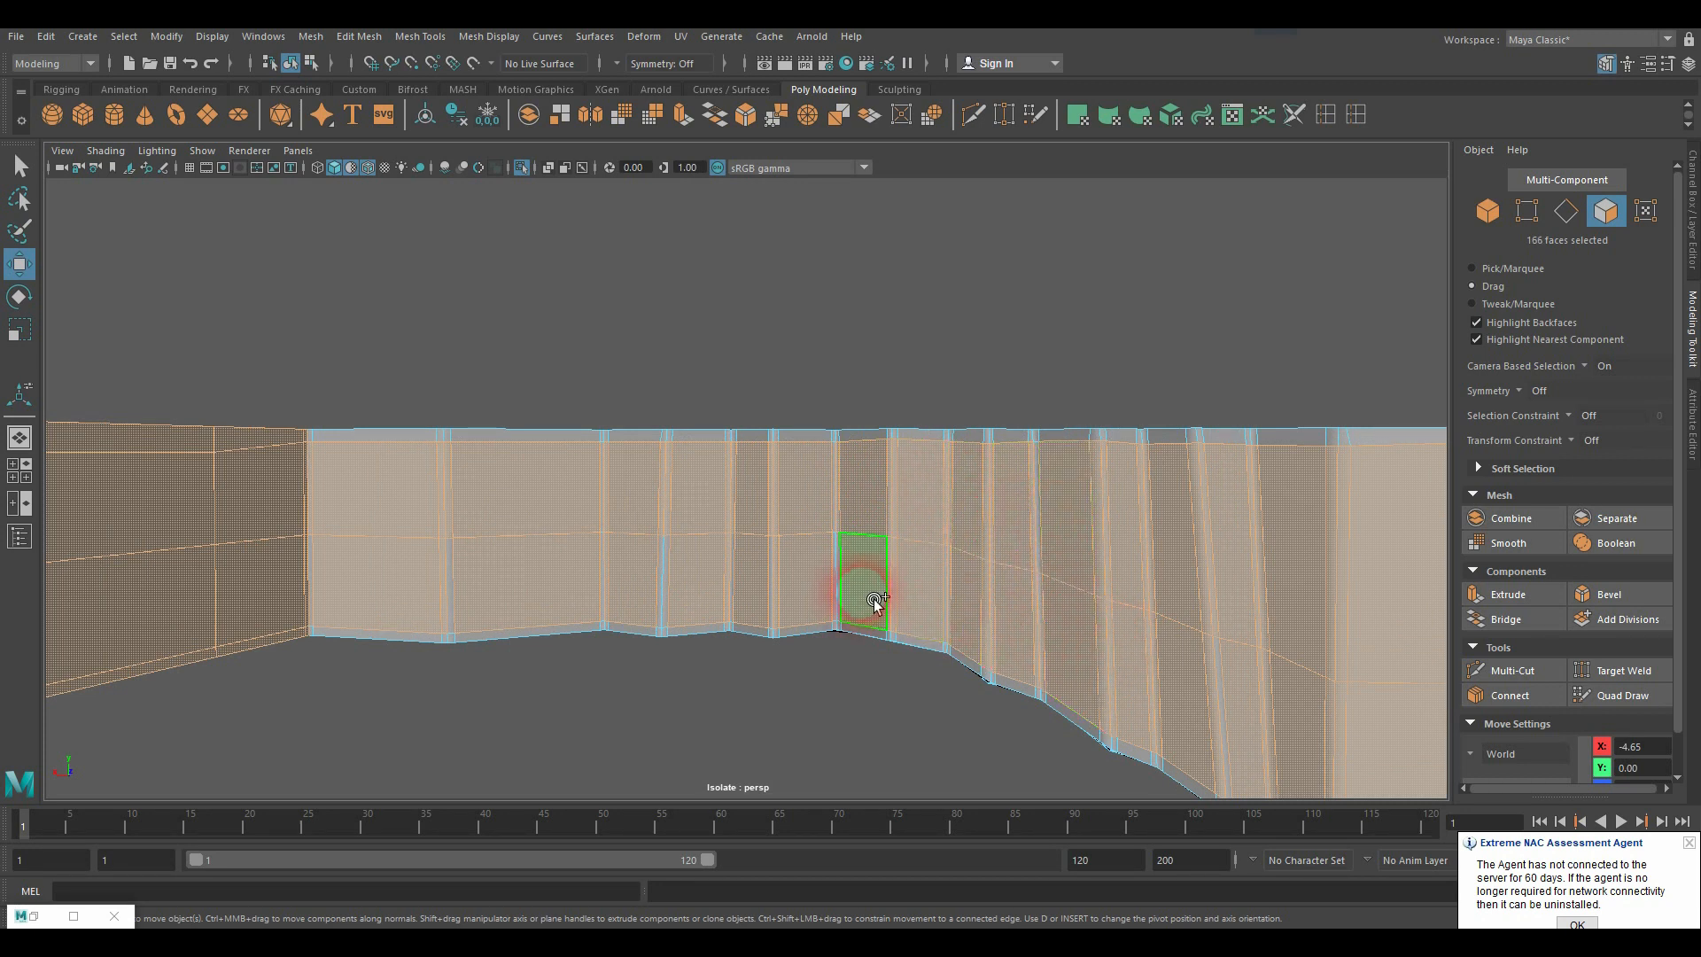
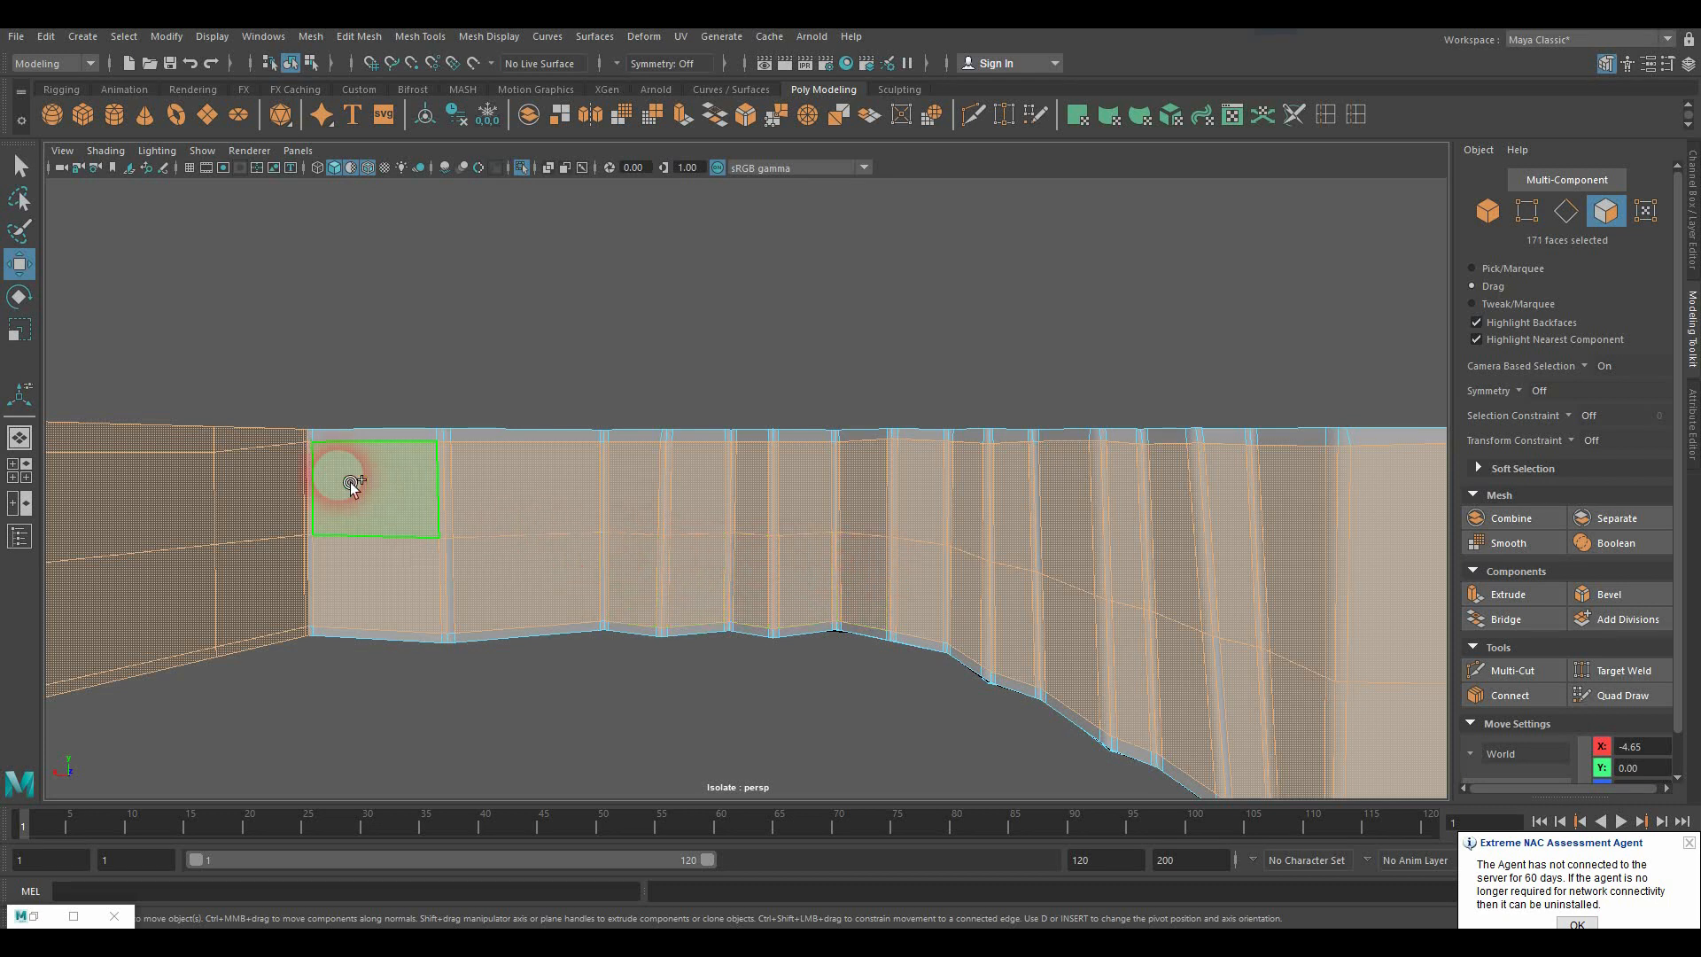
left_click(460, 584, "shift")
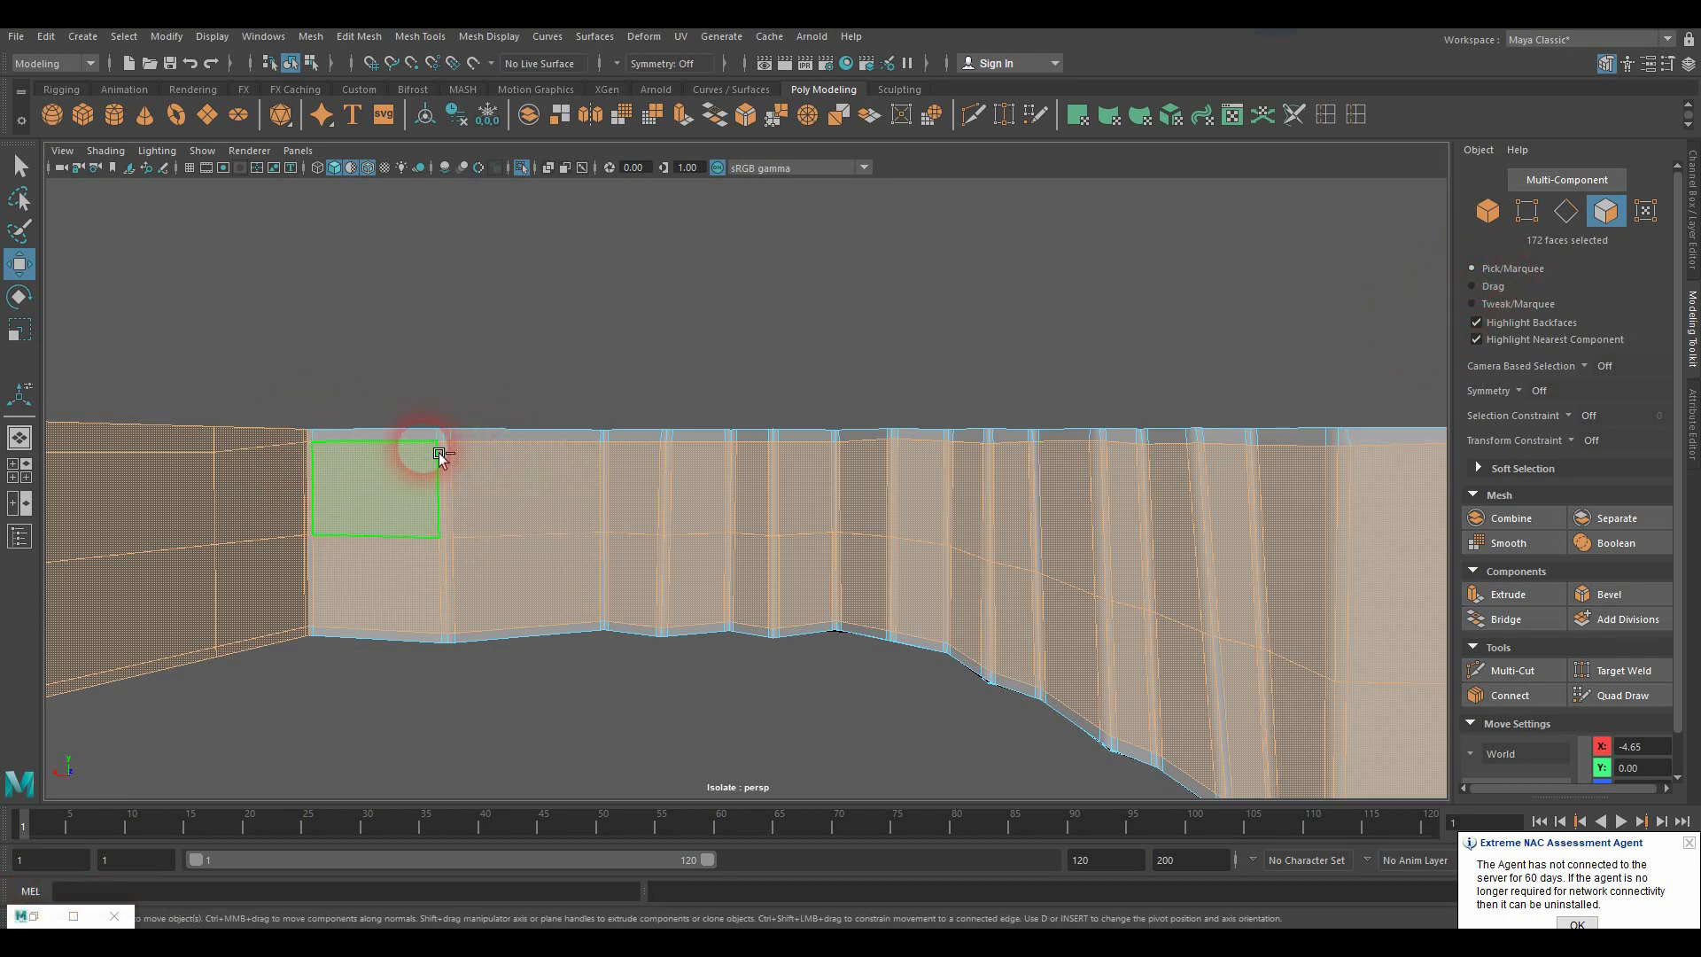
Step: Add the thin border faces along the upper edge of the jaw's inner side, from the notch to the tip's corner
left_click(347, 440, "shift")
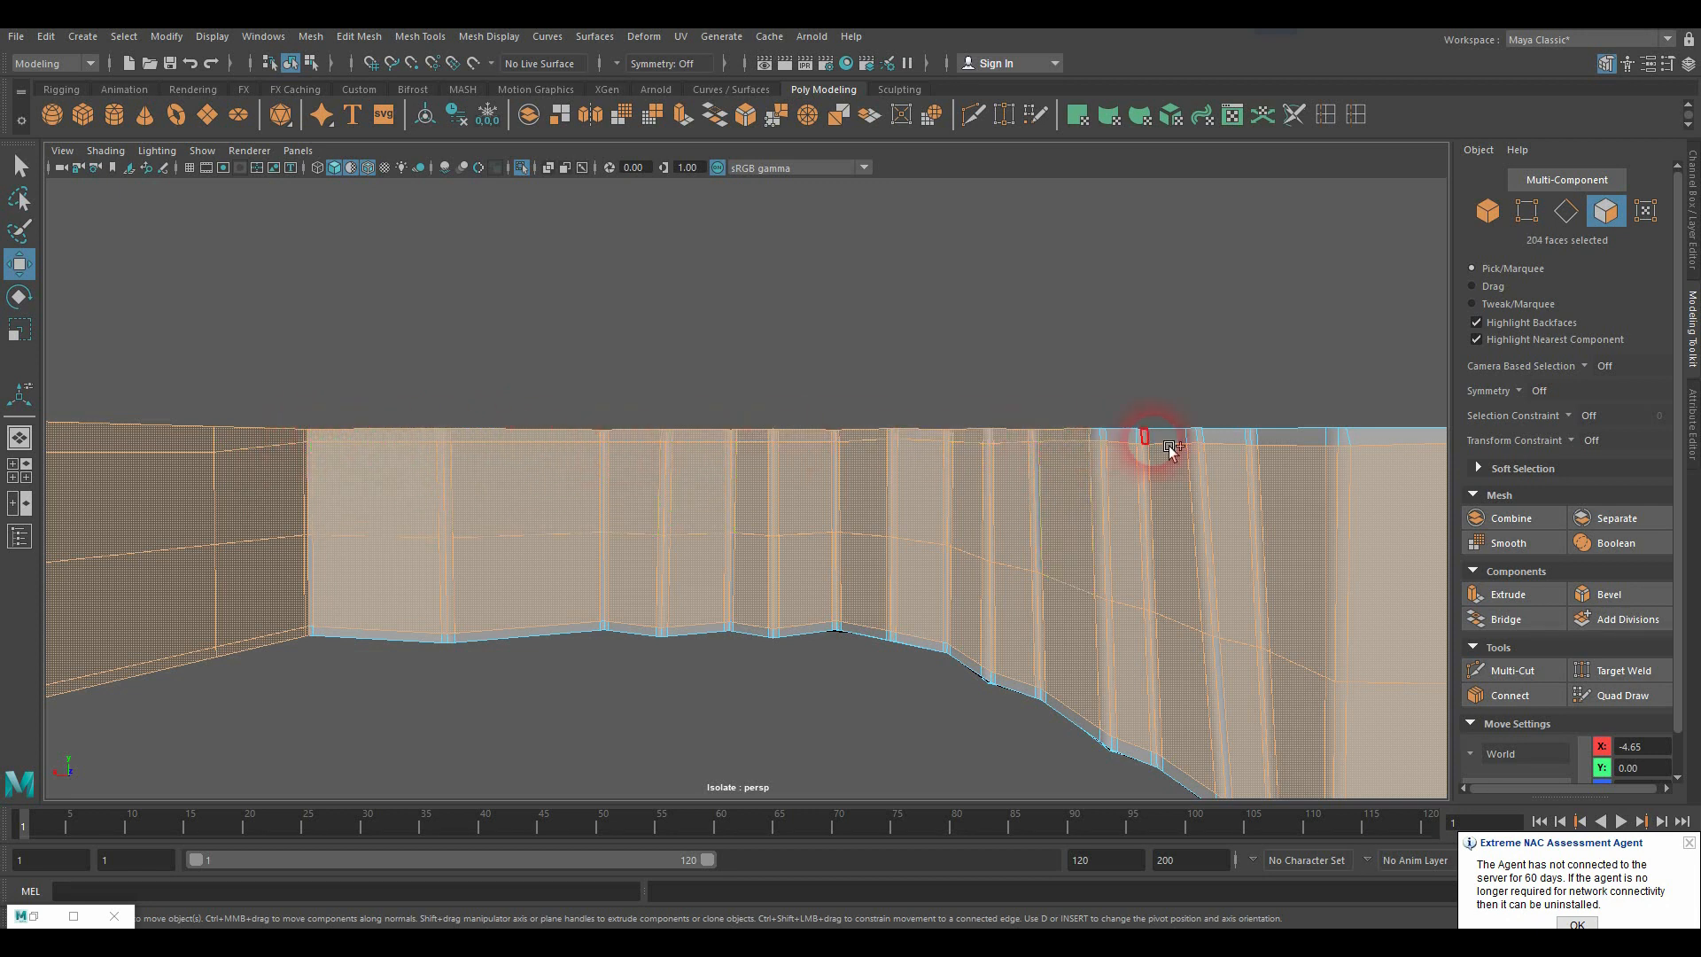
middle_click_drag(1201, 432, 835, 429, "alt")
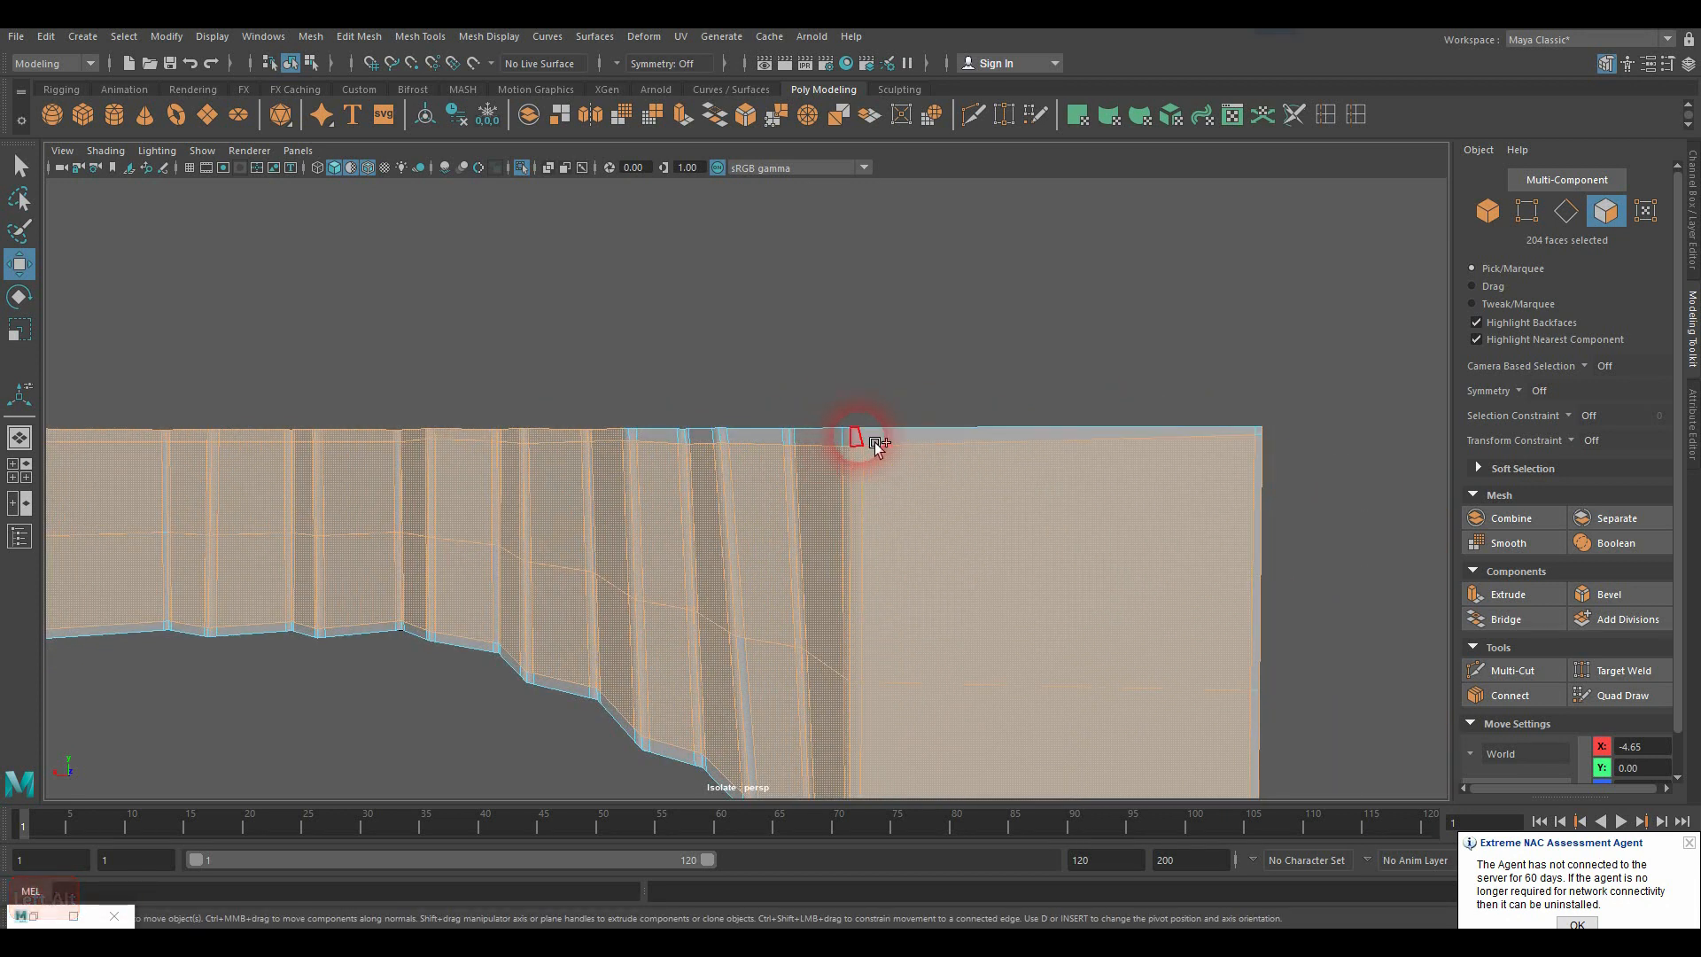
left_click(985, 445, "shift")
left_click(1275, 436, "shift")
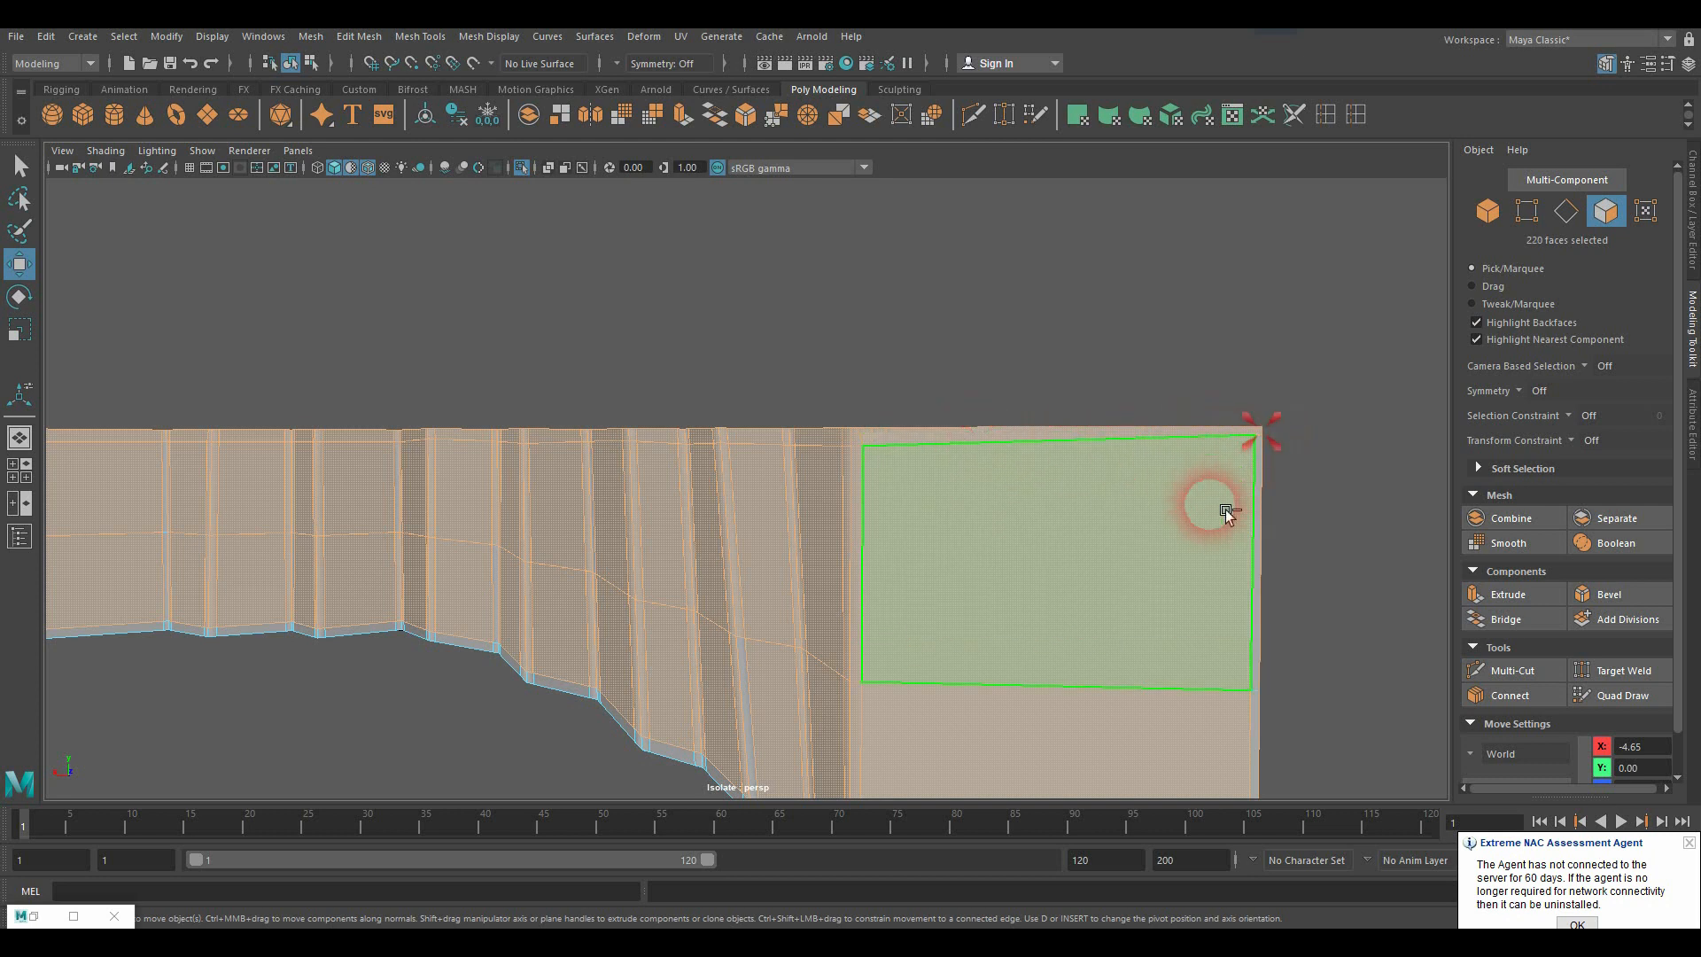
Step: Add the thin border faces along the outer end and lower edge of the flat jaw tip to the selection
middle_click_drag(1056, 582, 1086, 327, "alt")
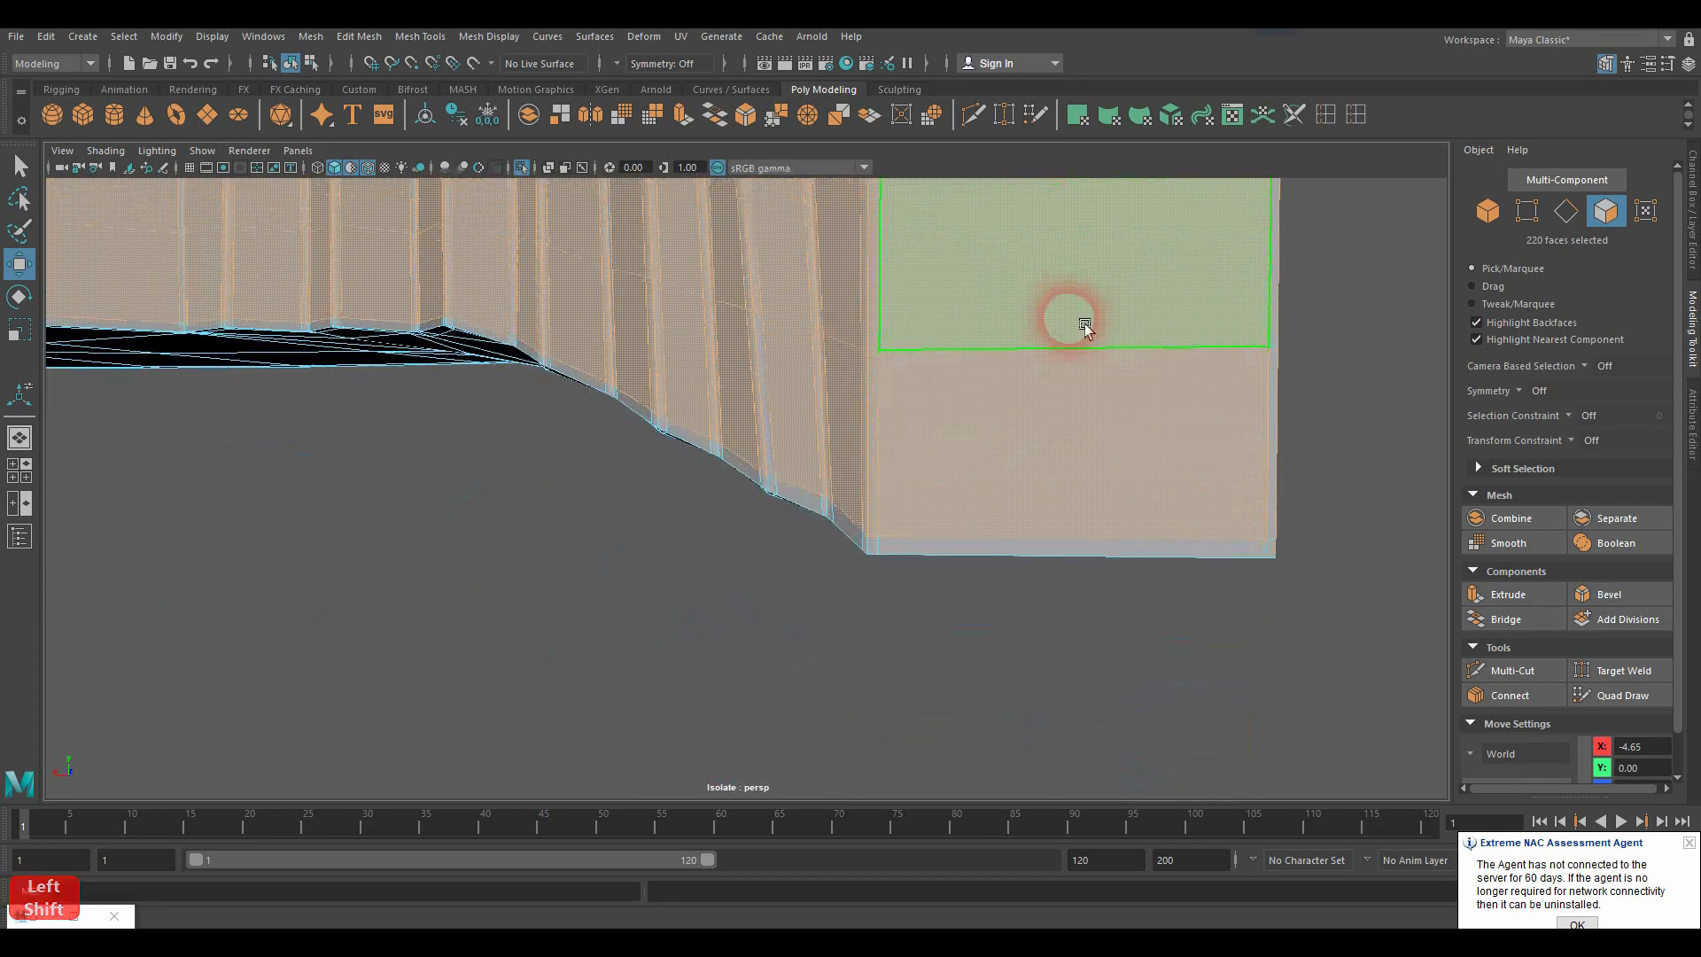
left_click(1273, 518, "shift")
left_click(1274, 337, "shift")
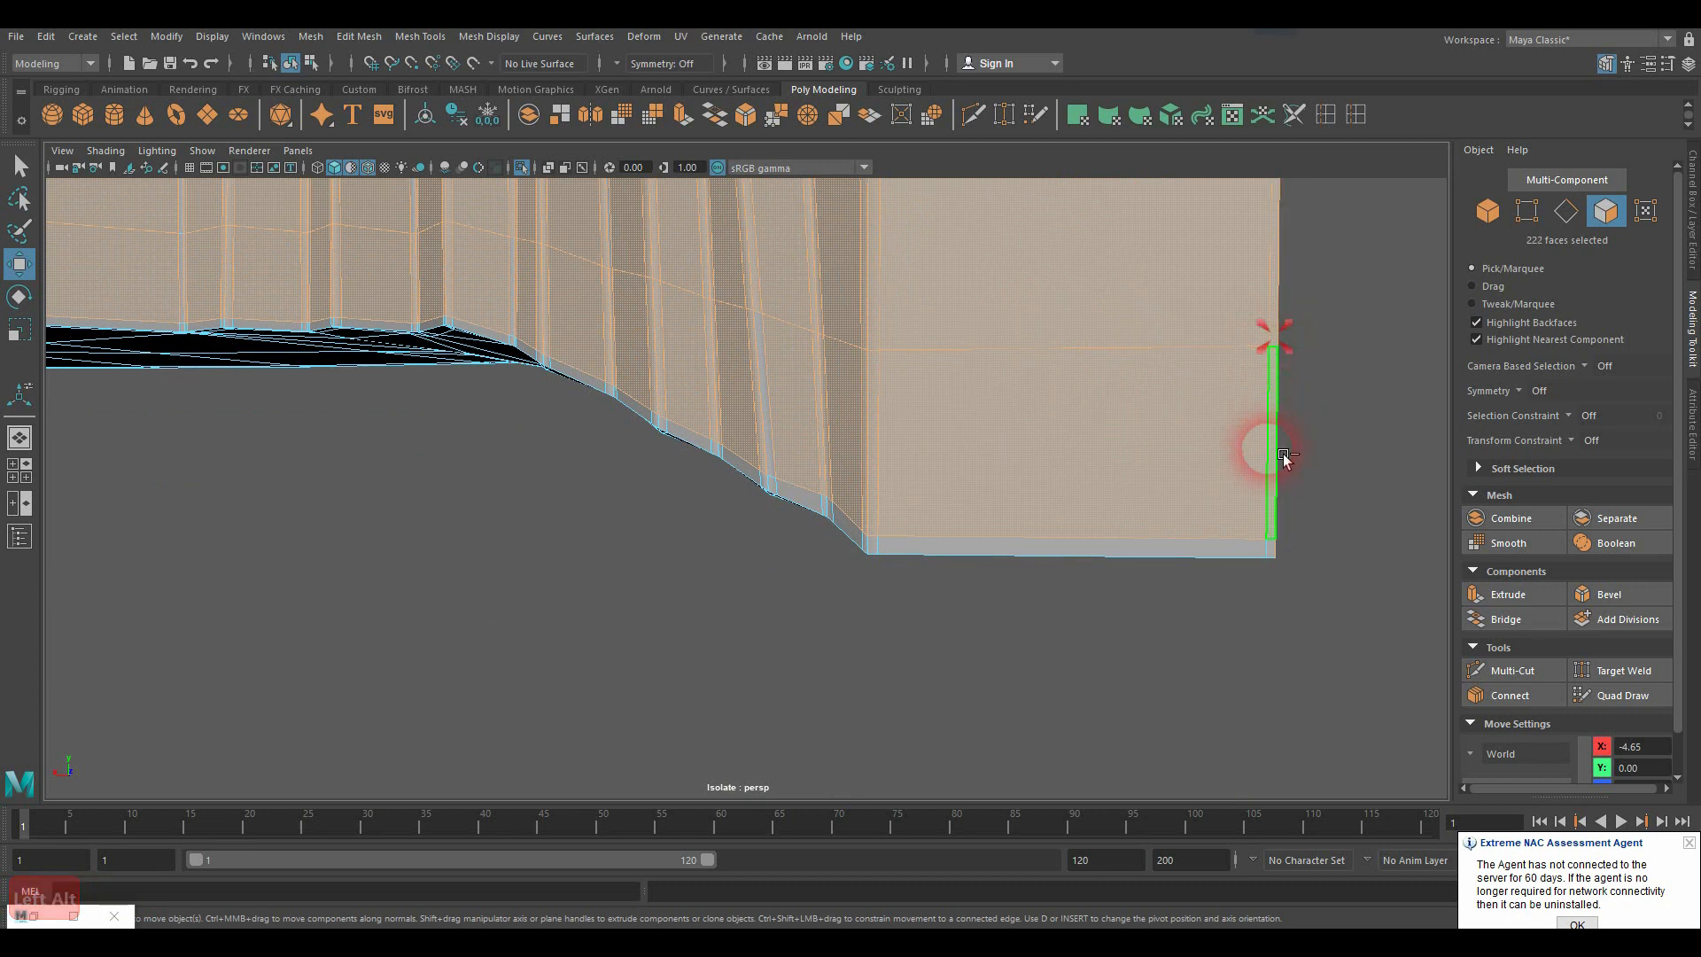
left_click(1272, 548, "shift")
left_click(1250, 547, "shift")
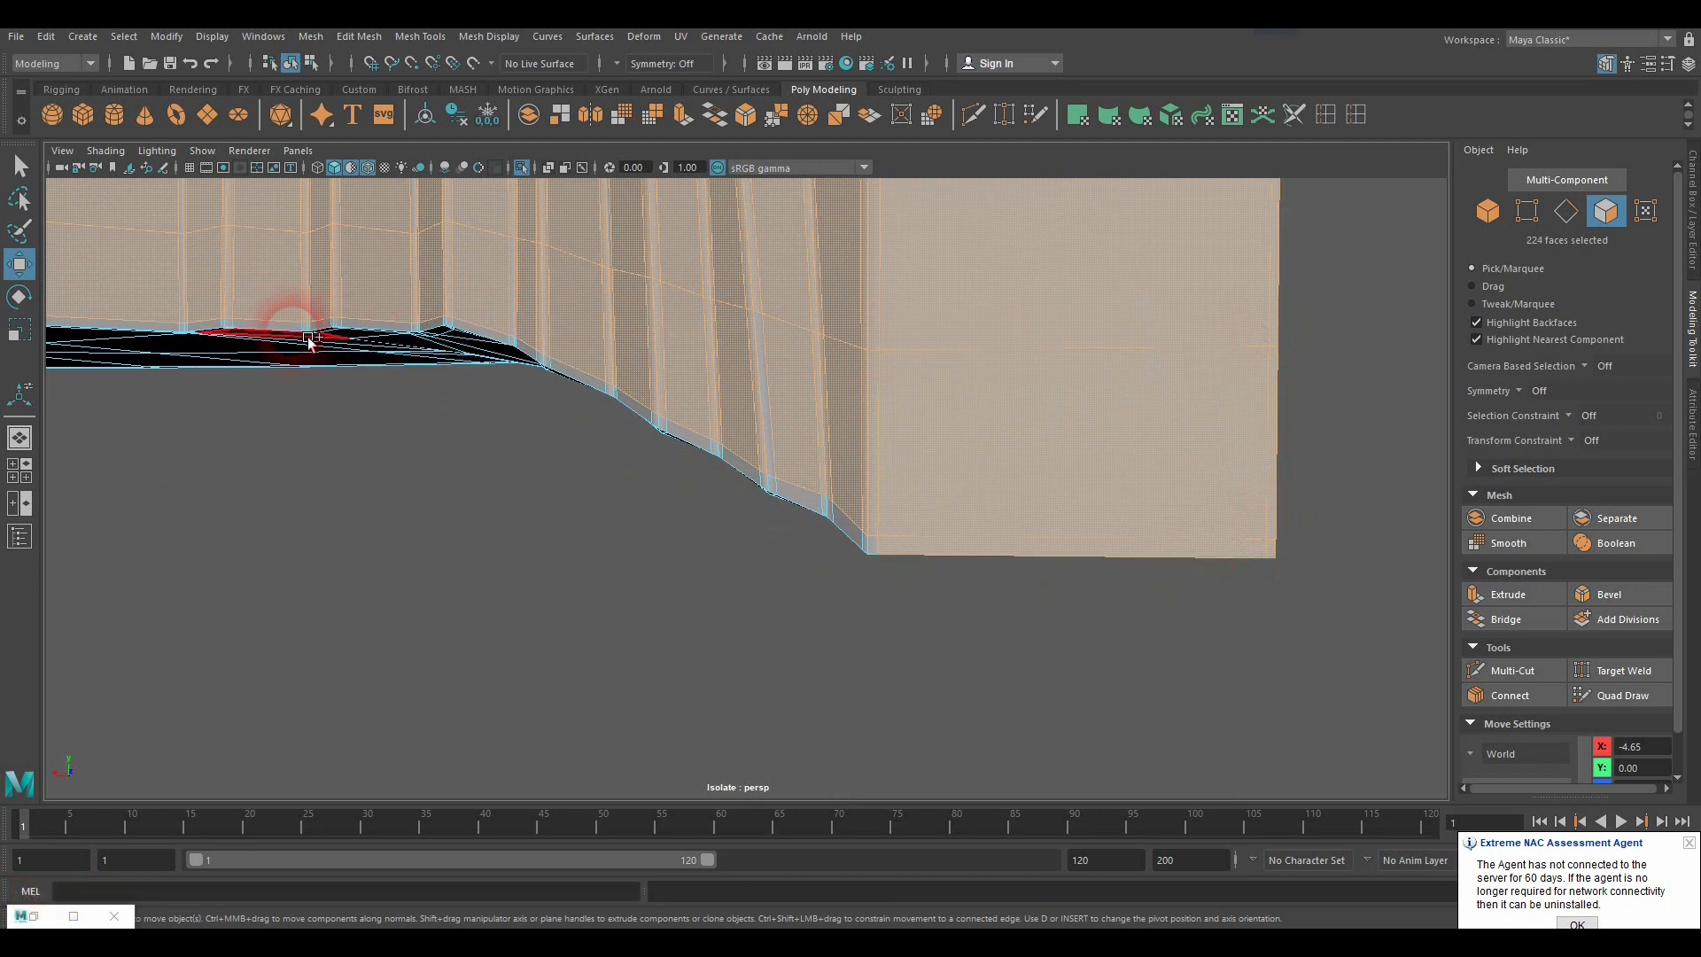
Step: Add the thin border faces along the lower edge of the toothed jaw, from the notch to the tip
middle_click_drag(245, 358, 535, 467, "alt")
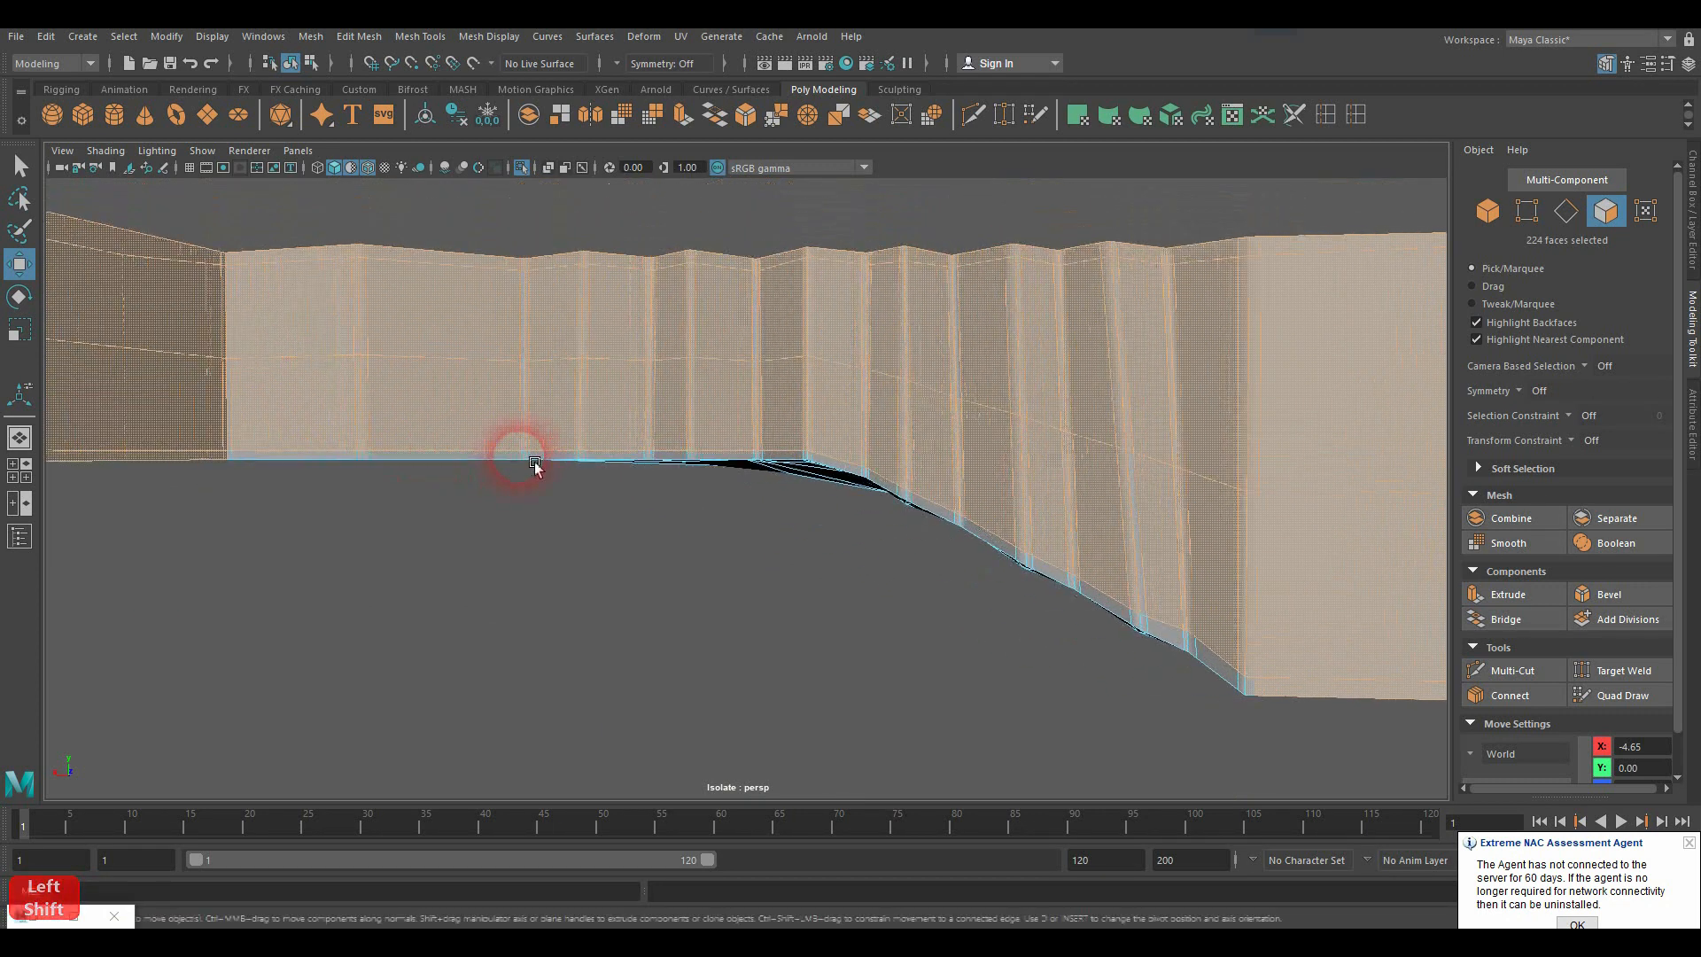
double_click(326, 455, "shift")
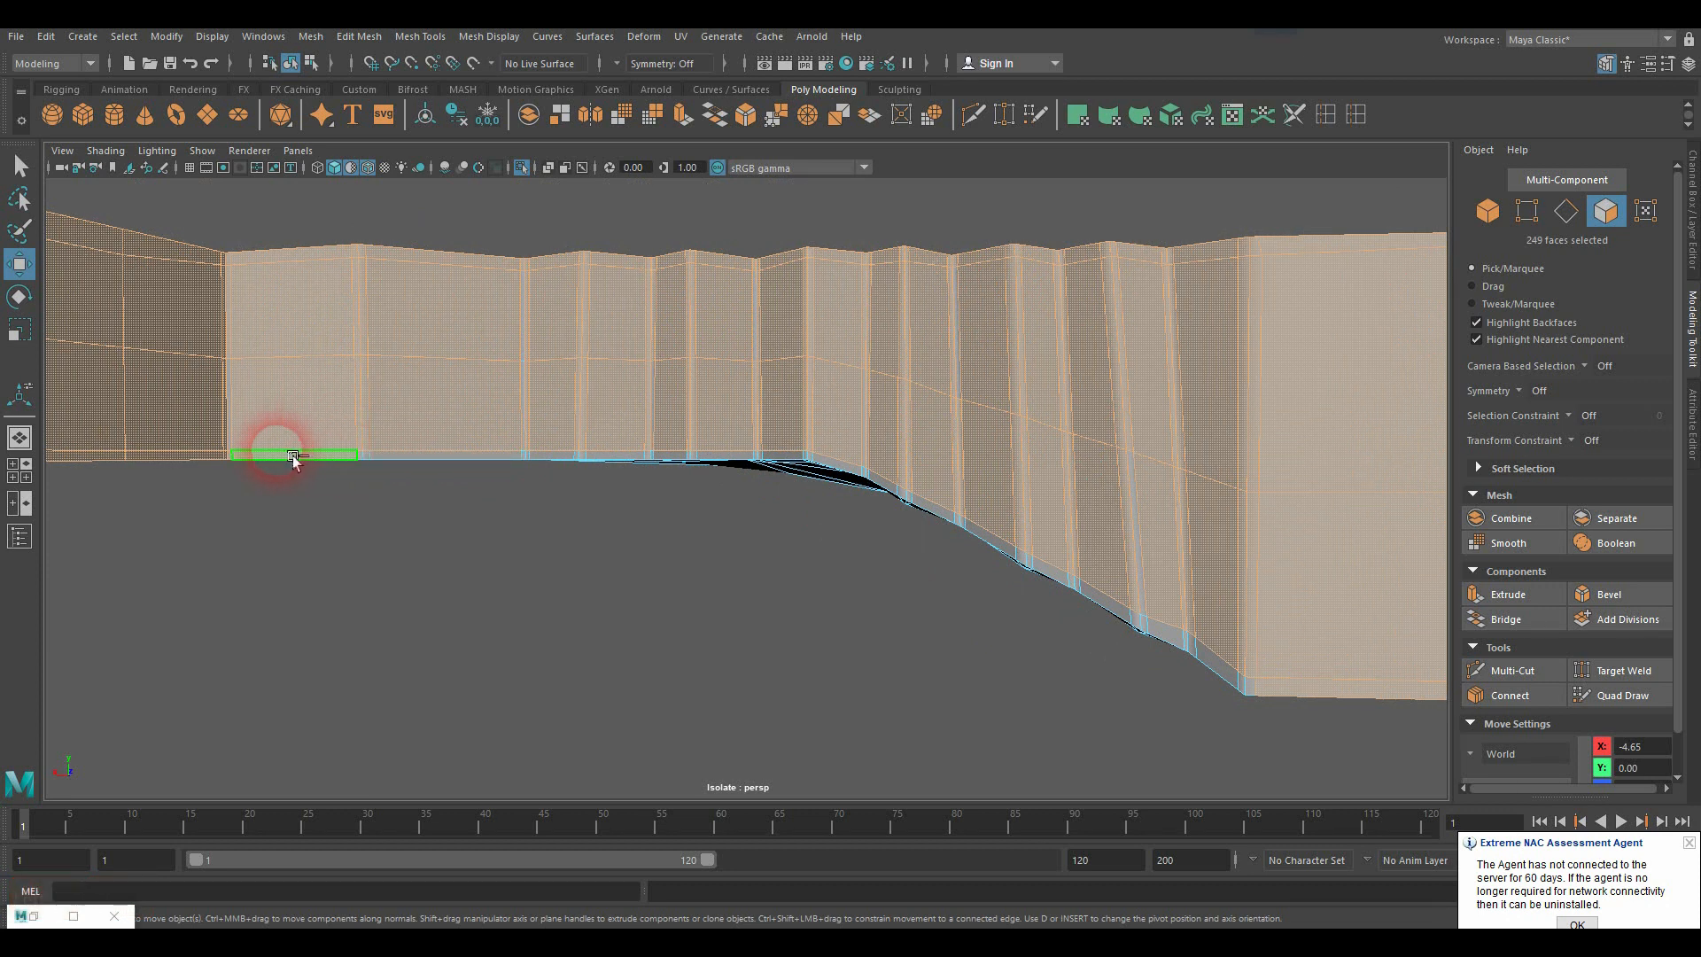
left_click(368, 455, "shift")
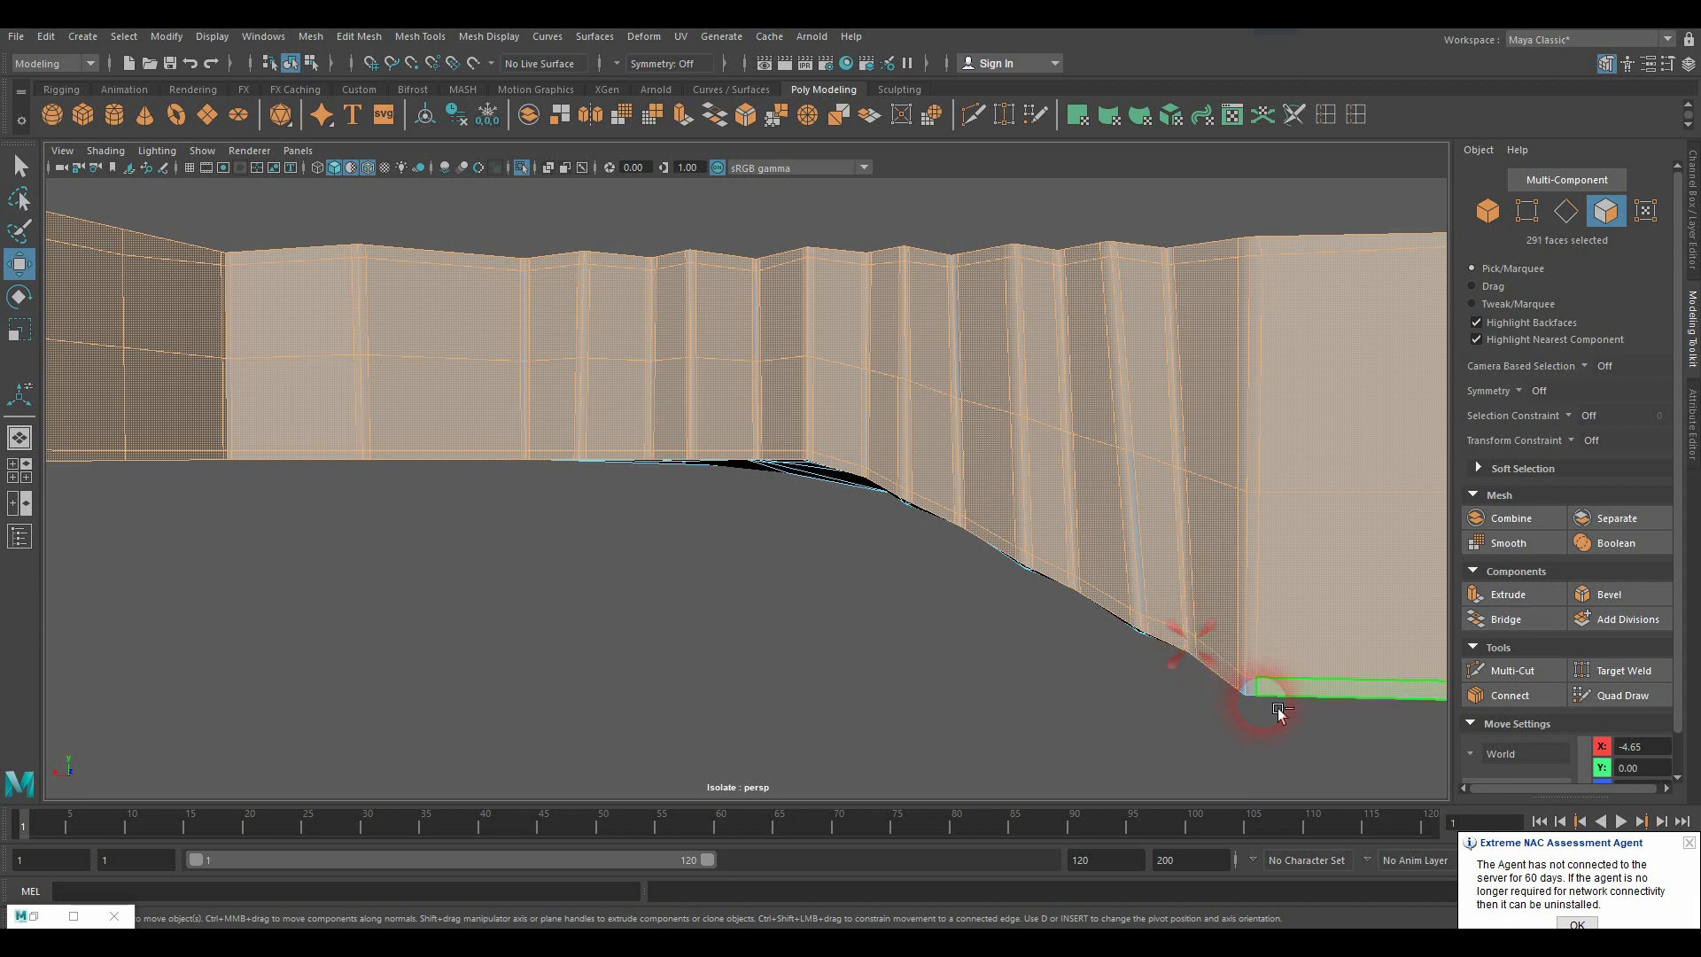
left_click(1257, 691, "shift")
left_click(1259, 692, "shift")
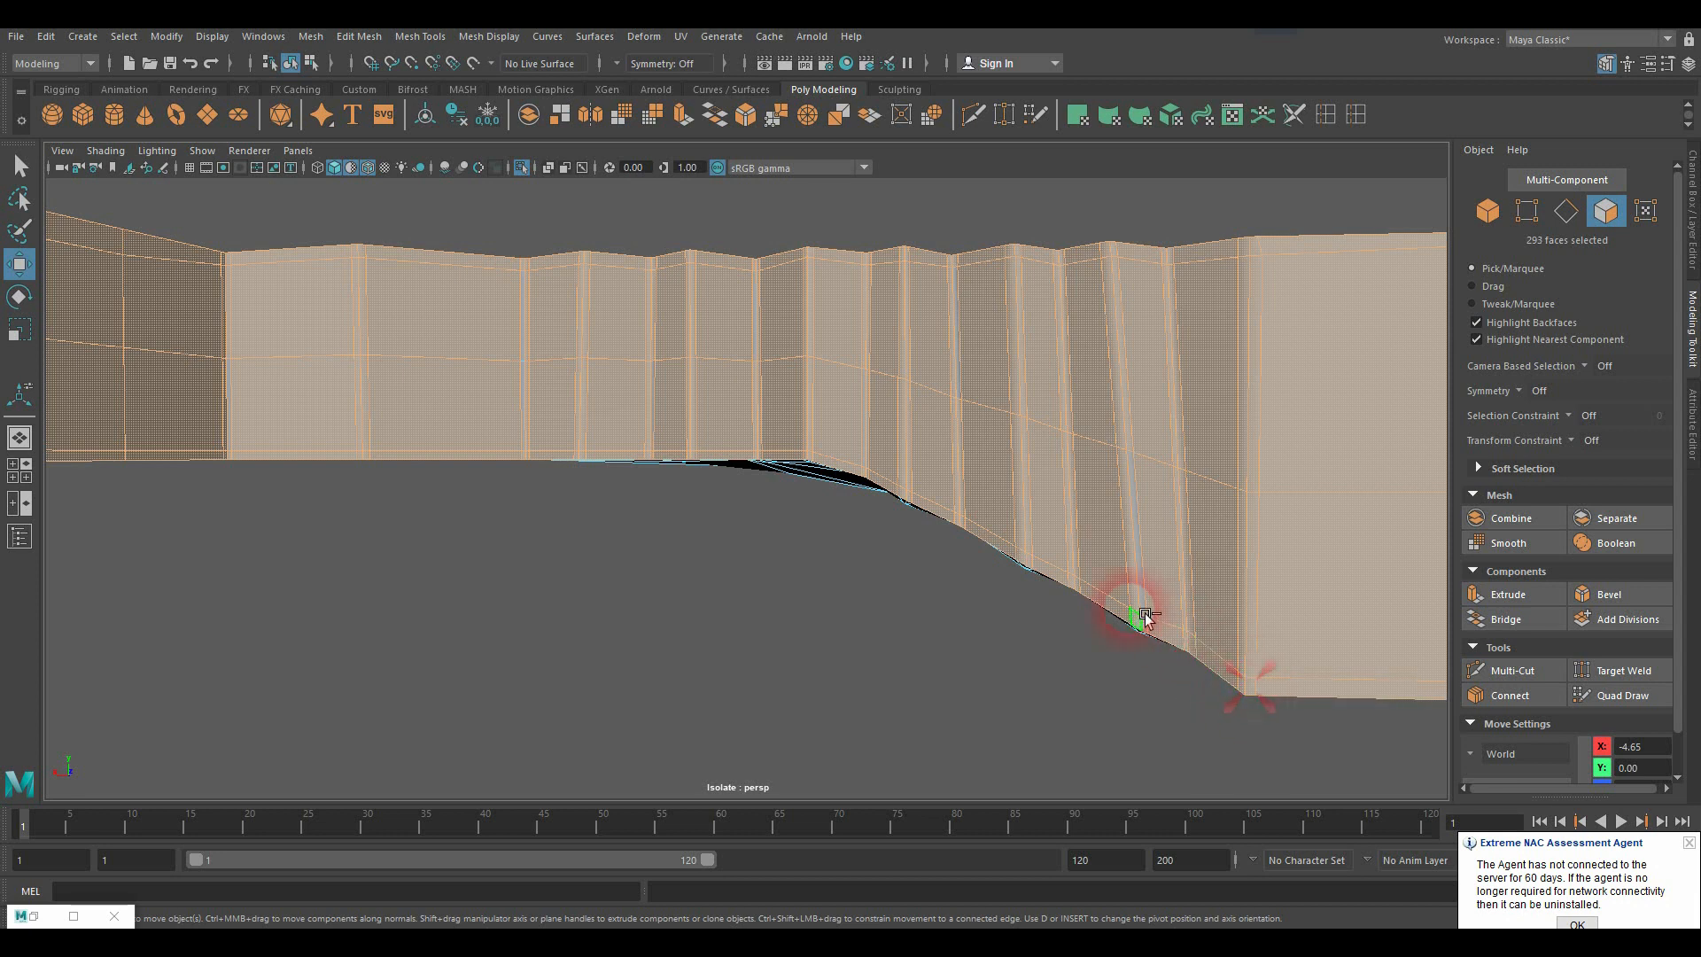
Step: Inspect the selected jaw faces from another angle and undo the most recent face additions along the lower edge
middle_click_drag(1222, 551, 1138, 567, "alt")
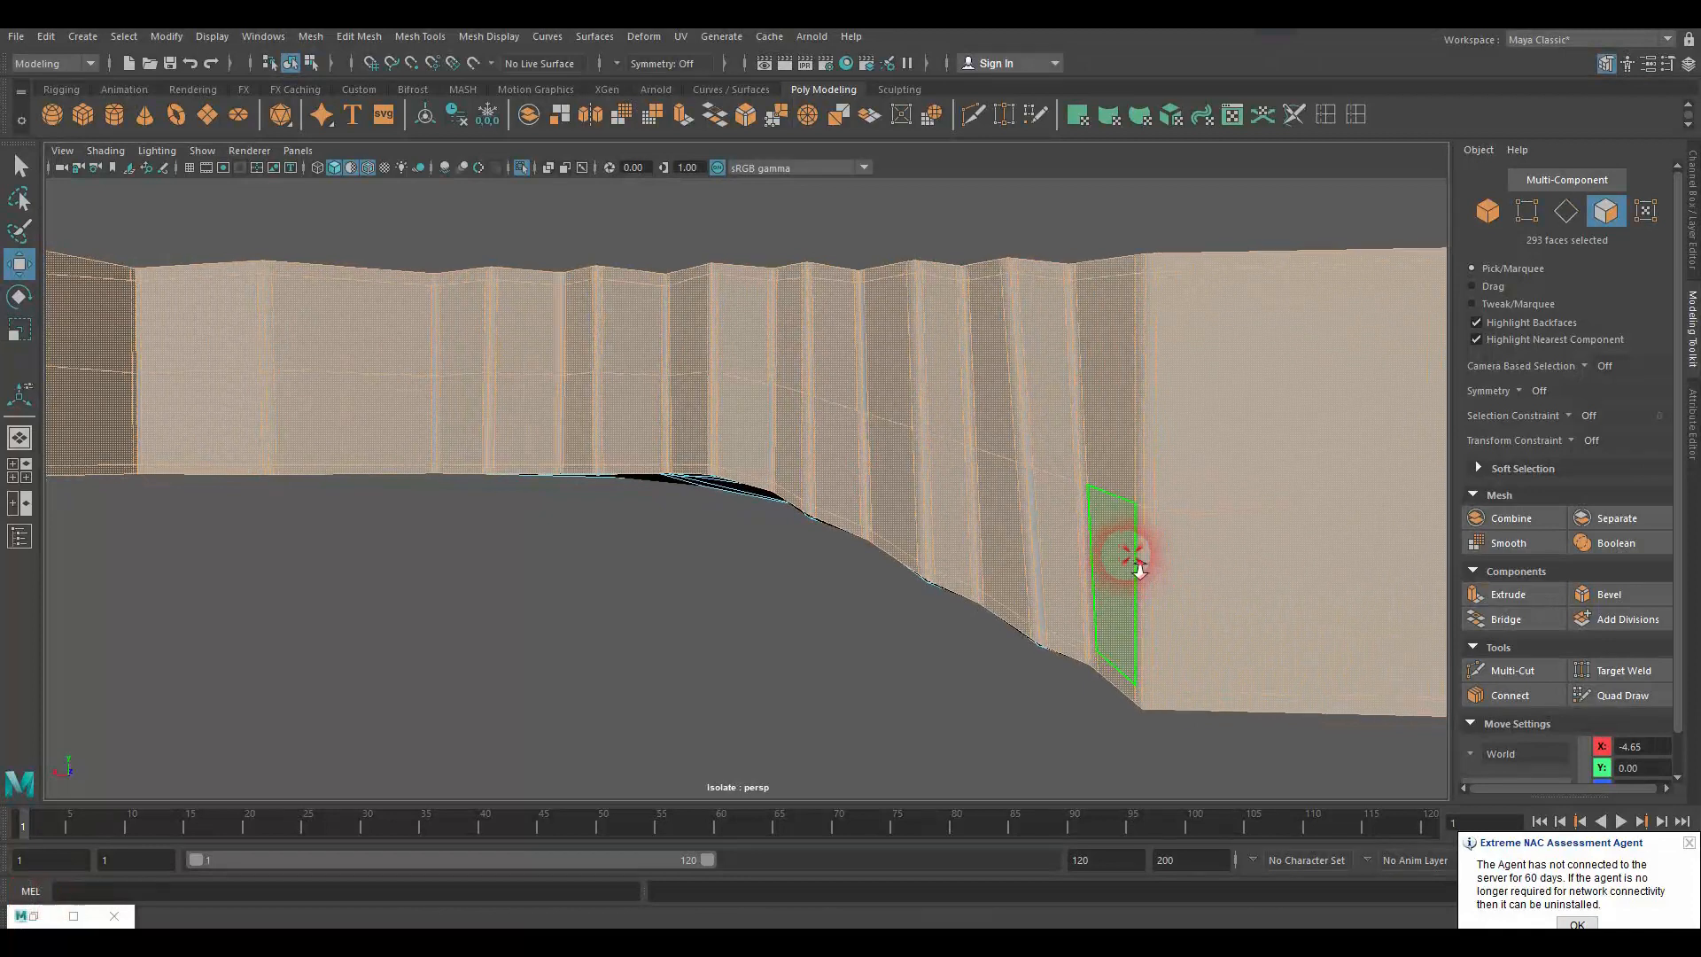
left_click_drag(1139, 566, 735, 549, "alt")
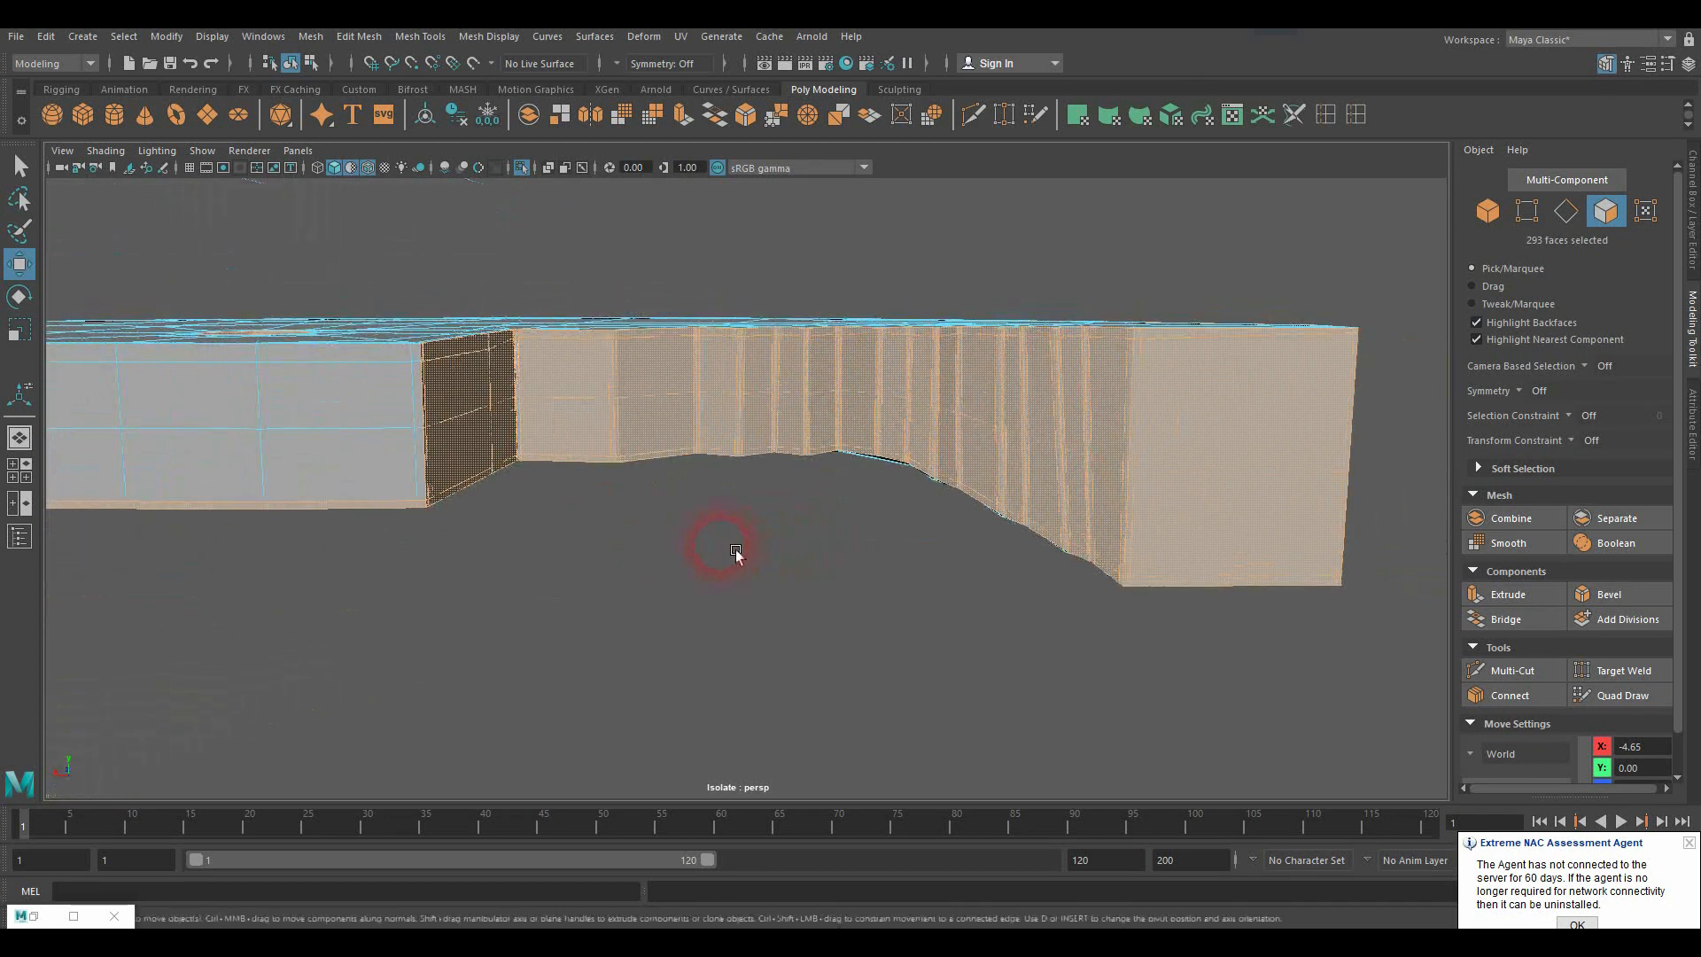
key("z")
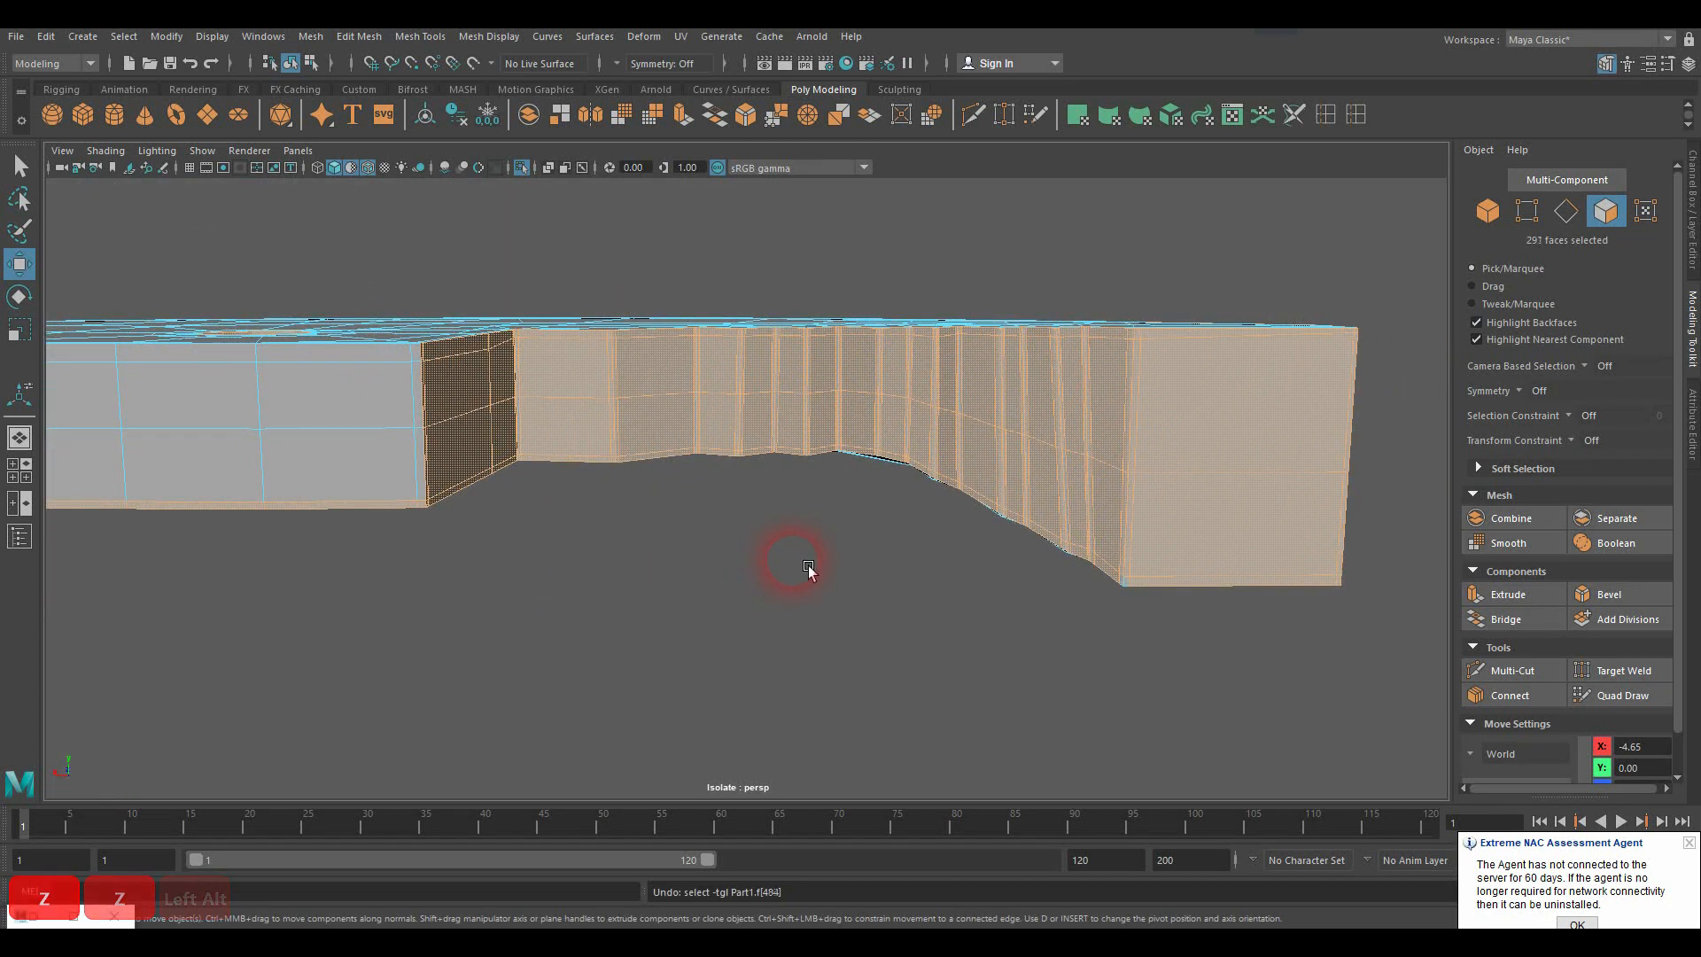
key("z")
key("z")
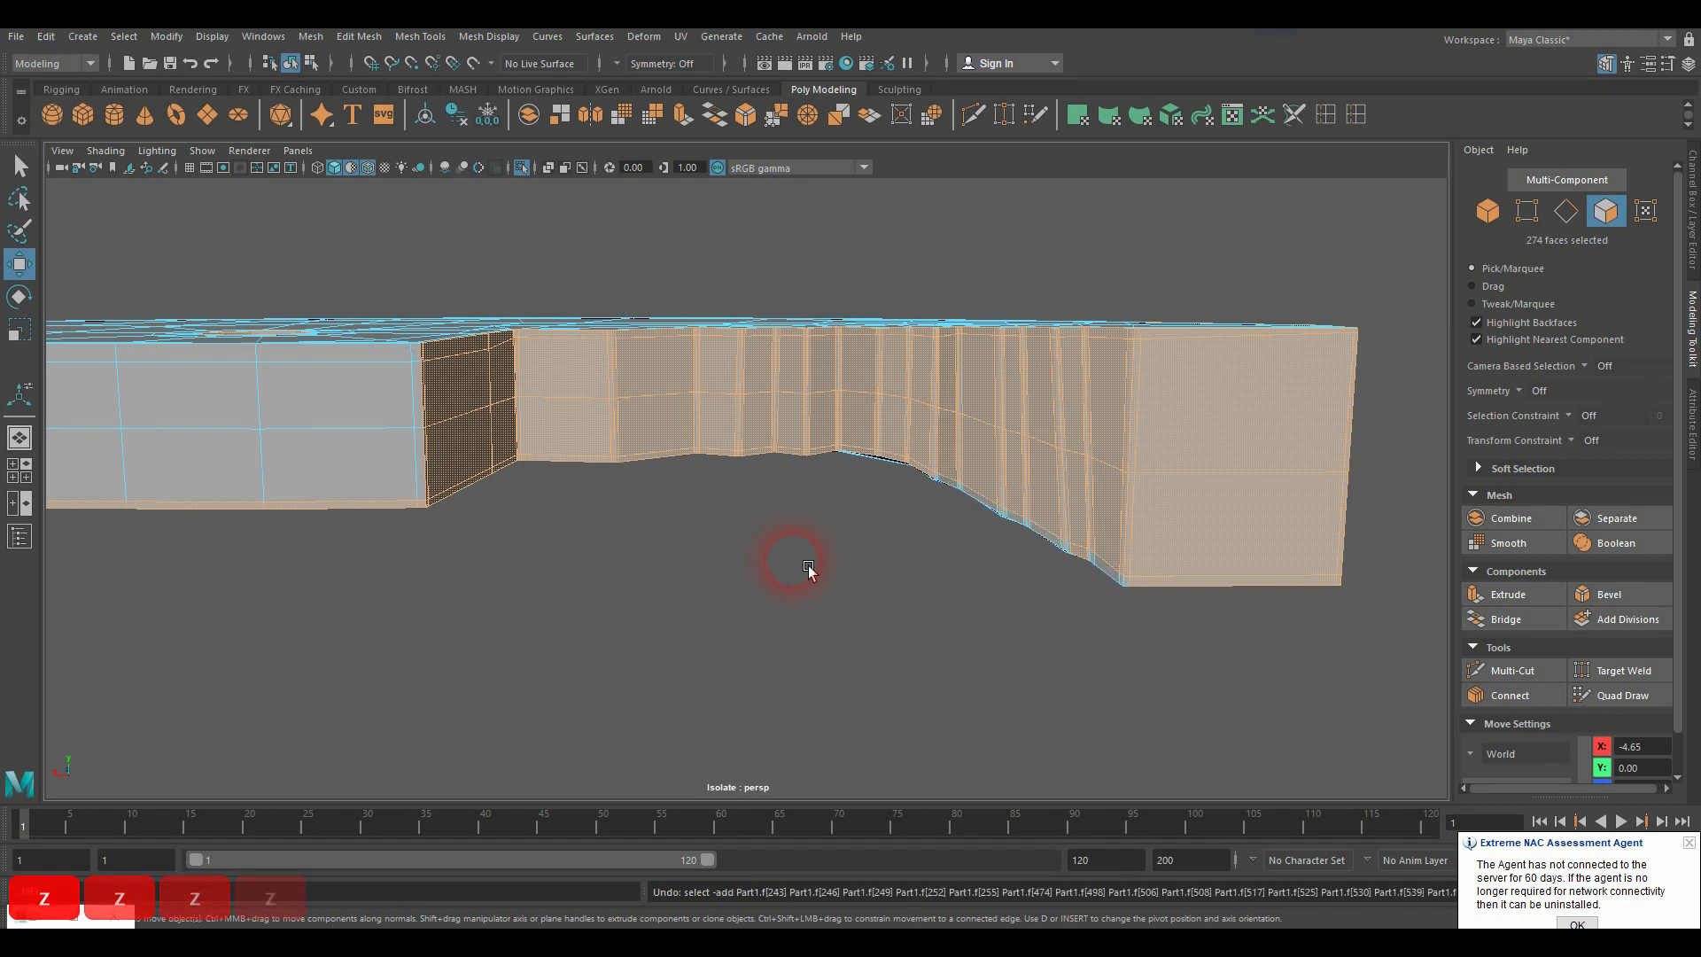
key("z")
key("z")
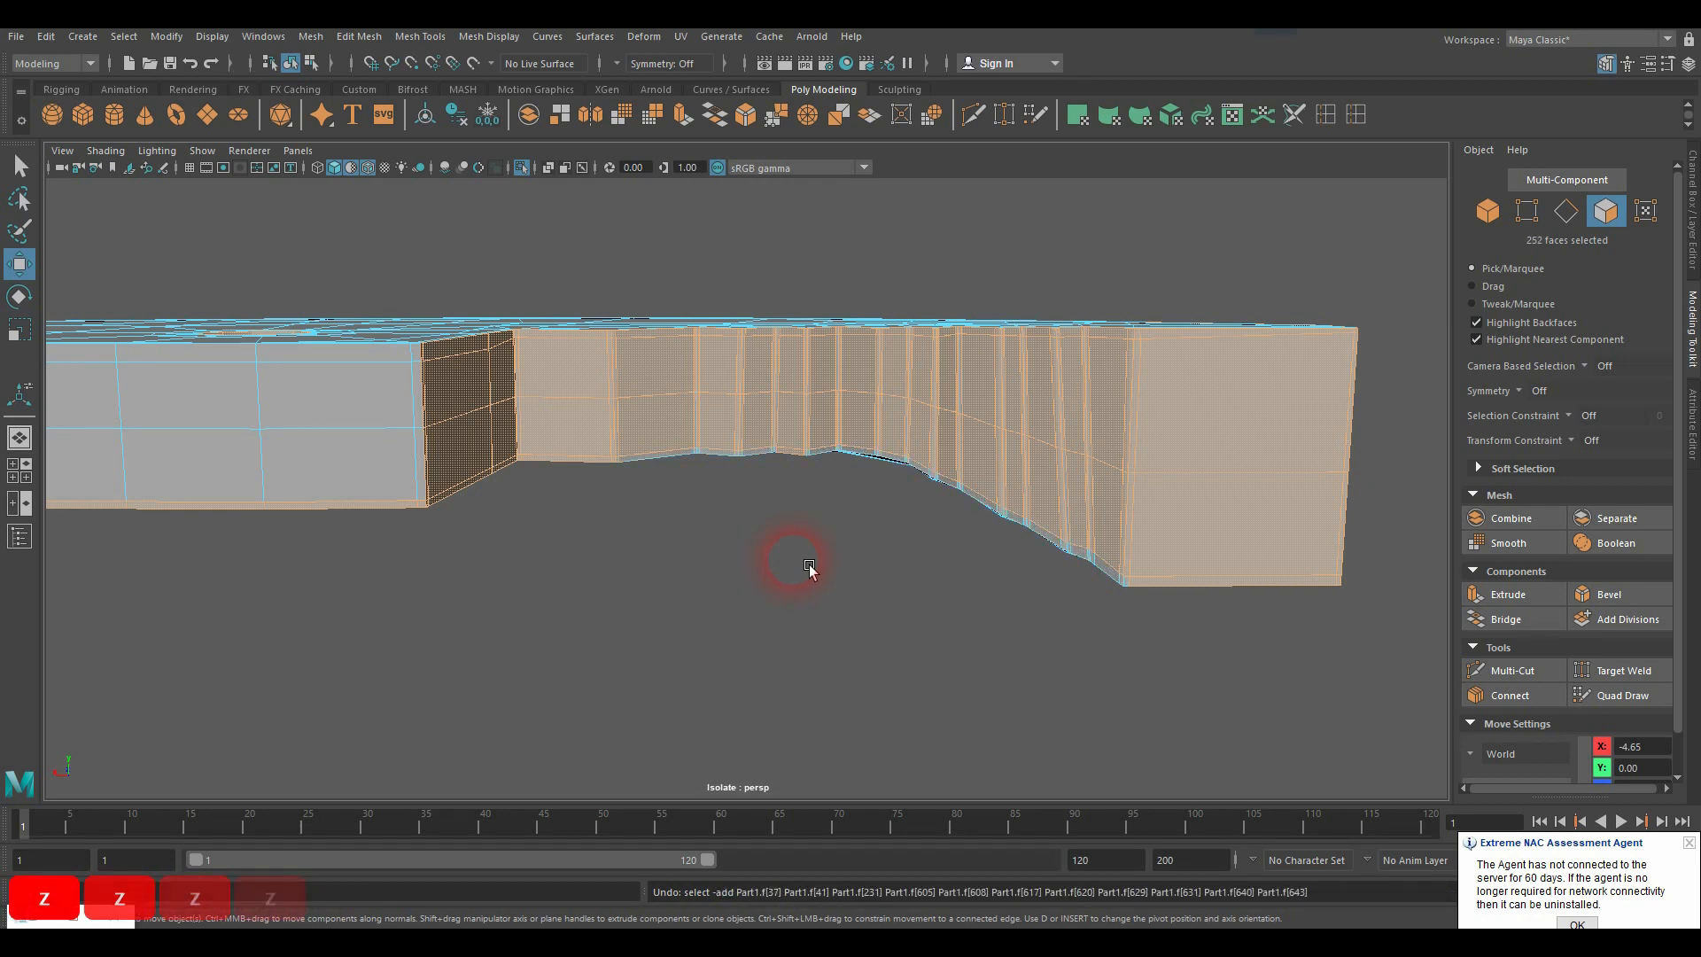
Step: Undo the latest face additions and deselect the faces inside the pivot hole
key("z")
key("z")
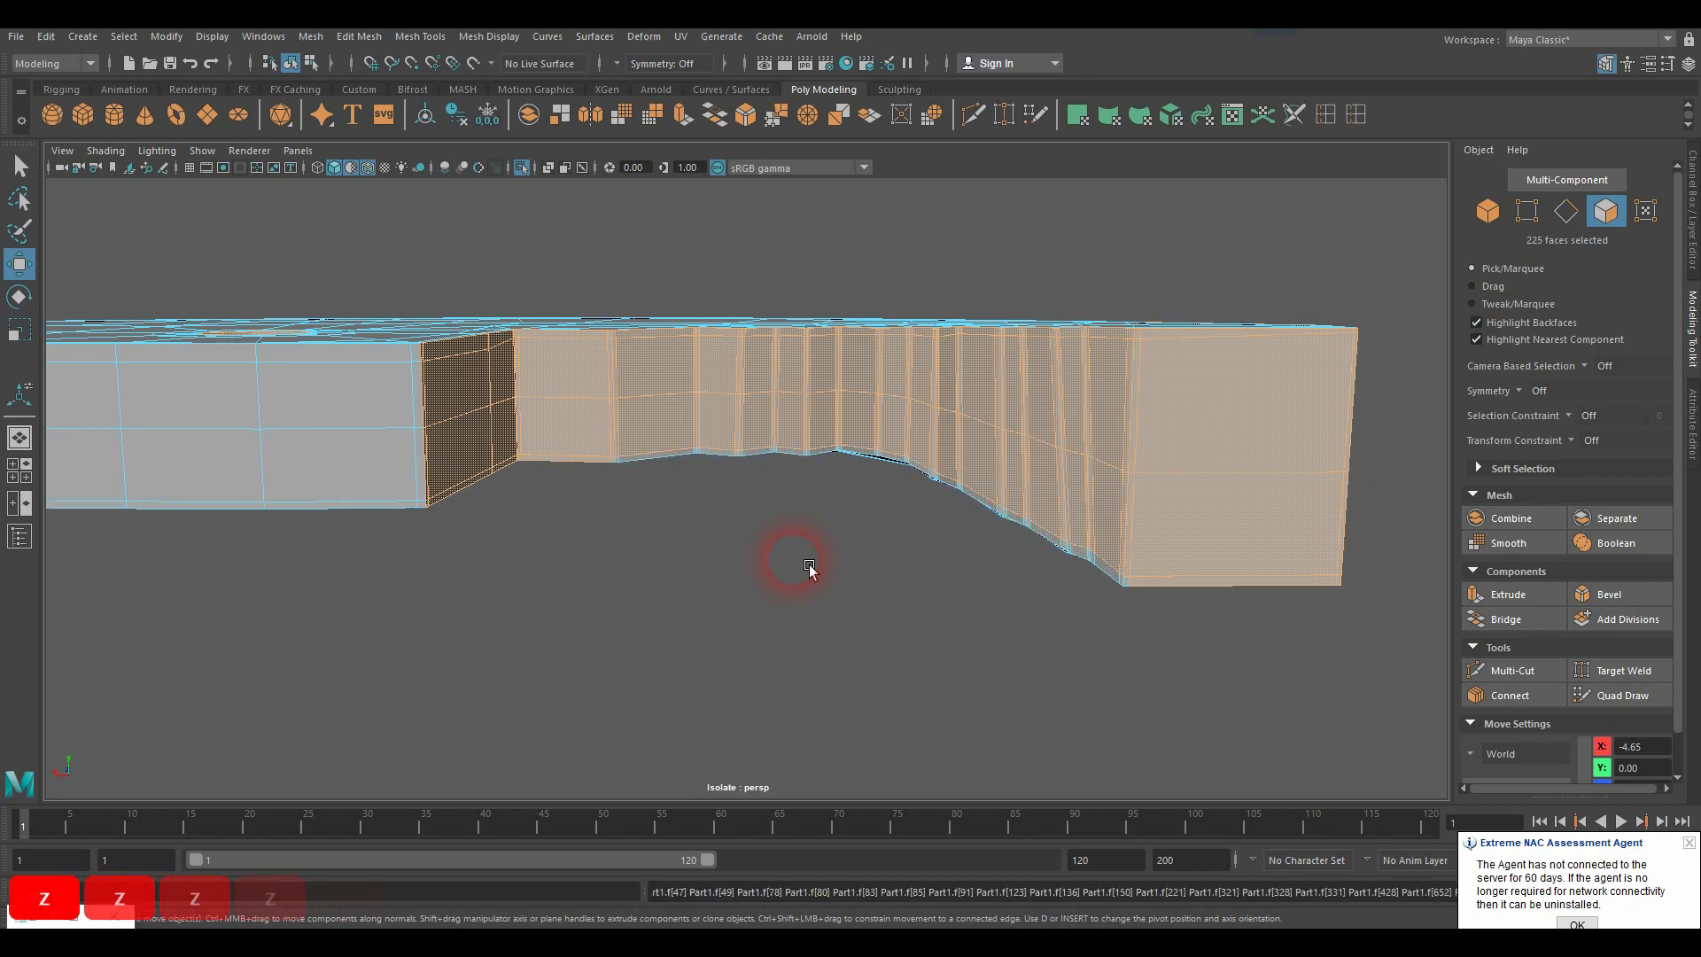
right_click_drag(701, 505, 867, 494, "alt")
left_click_drag(867, 494, 744, 429, "alt")
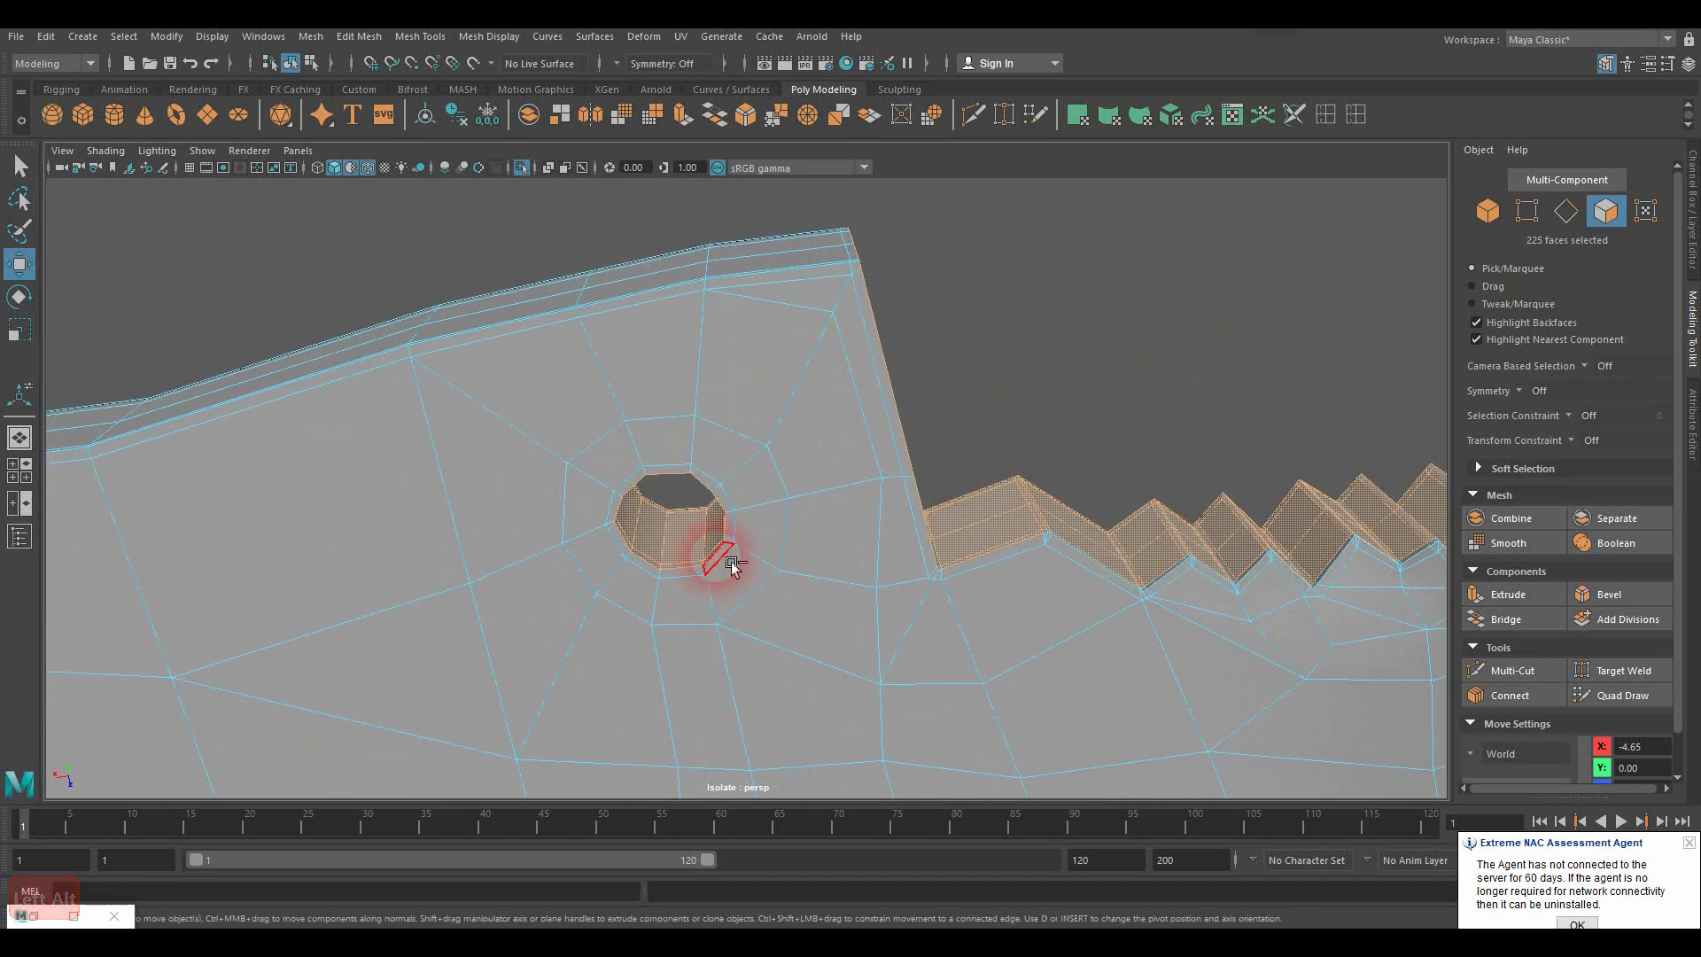
left_click_drag(842, 686, 841, 684, "ctrl")
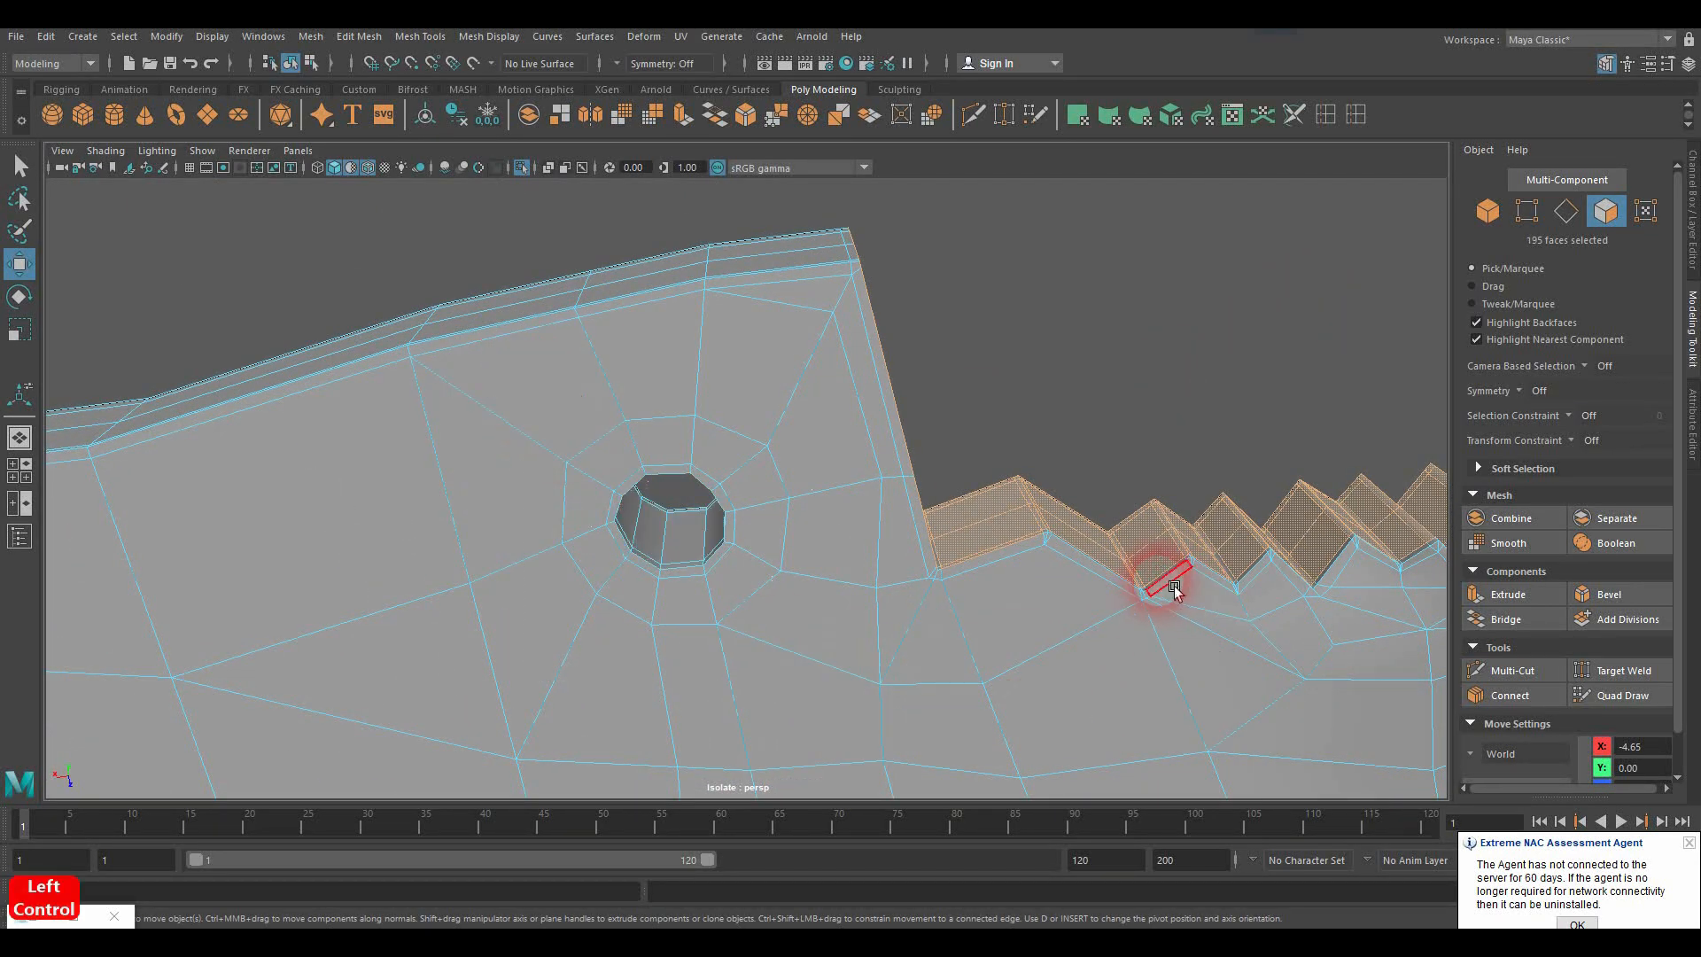
Step: Deselect the stray faces behind the jaw tip and along the jaw's outer side
left_click_drag(1173, 592, 1188, 670, "alt")
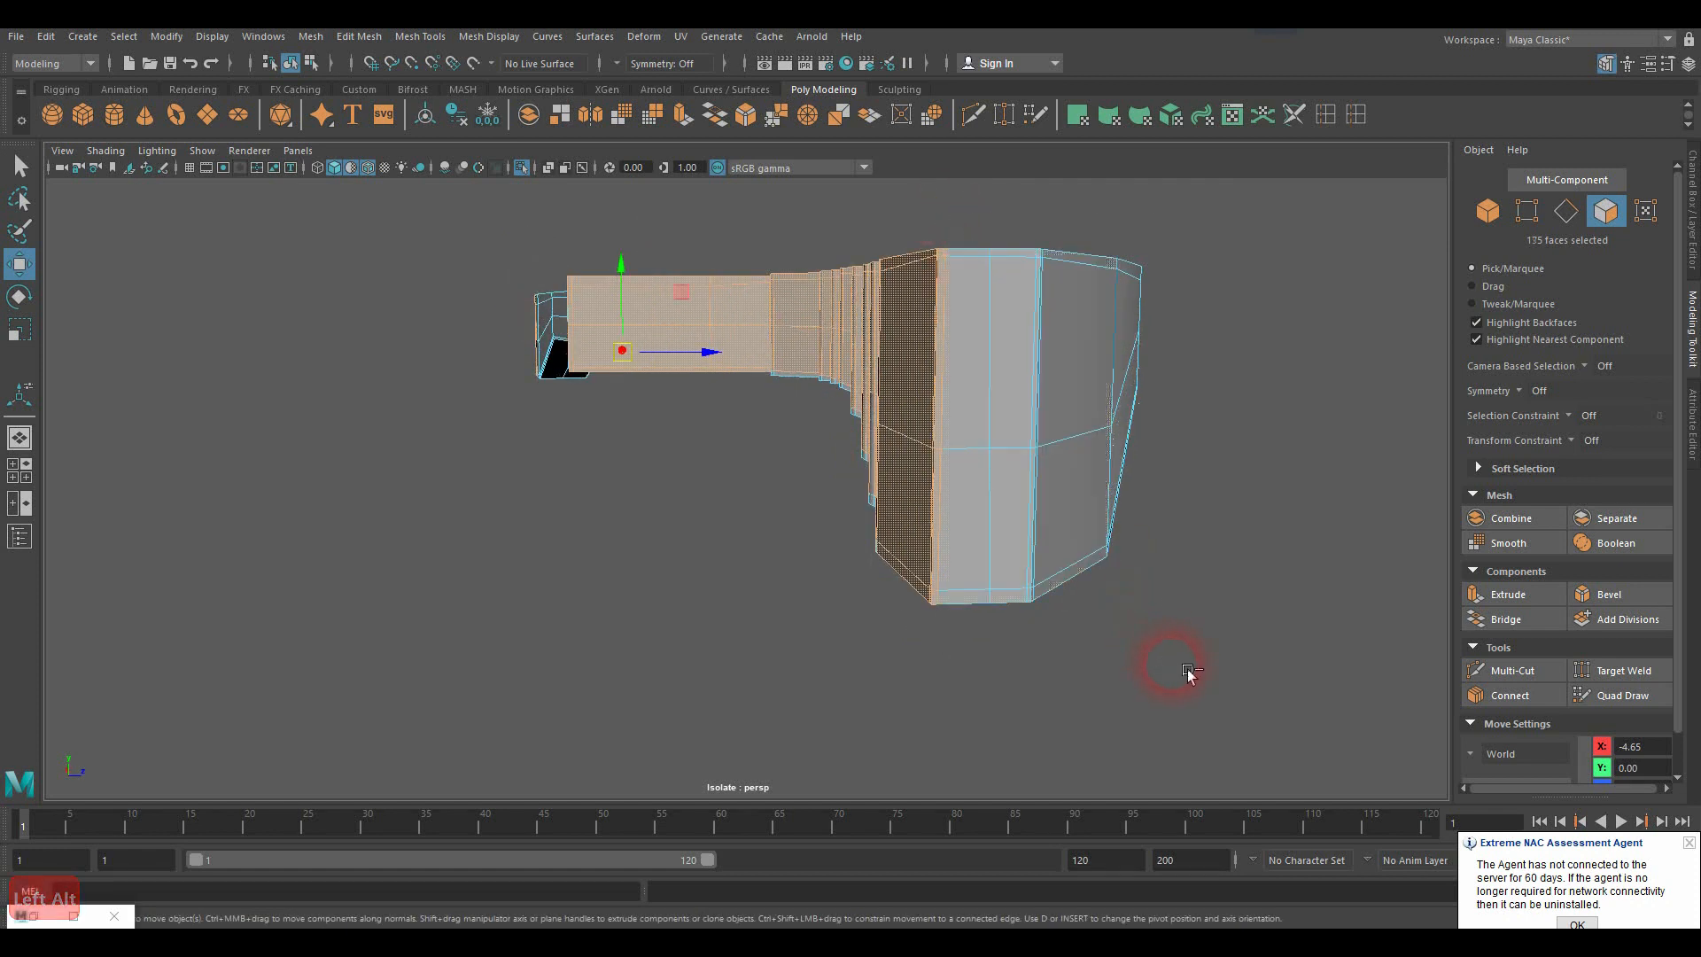
left_click_drag(959, 202, 974, 670, "ctrl")
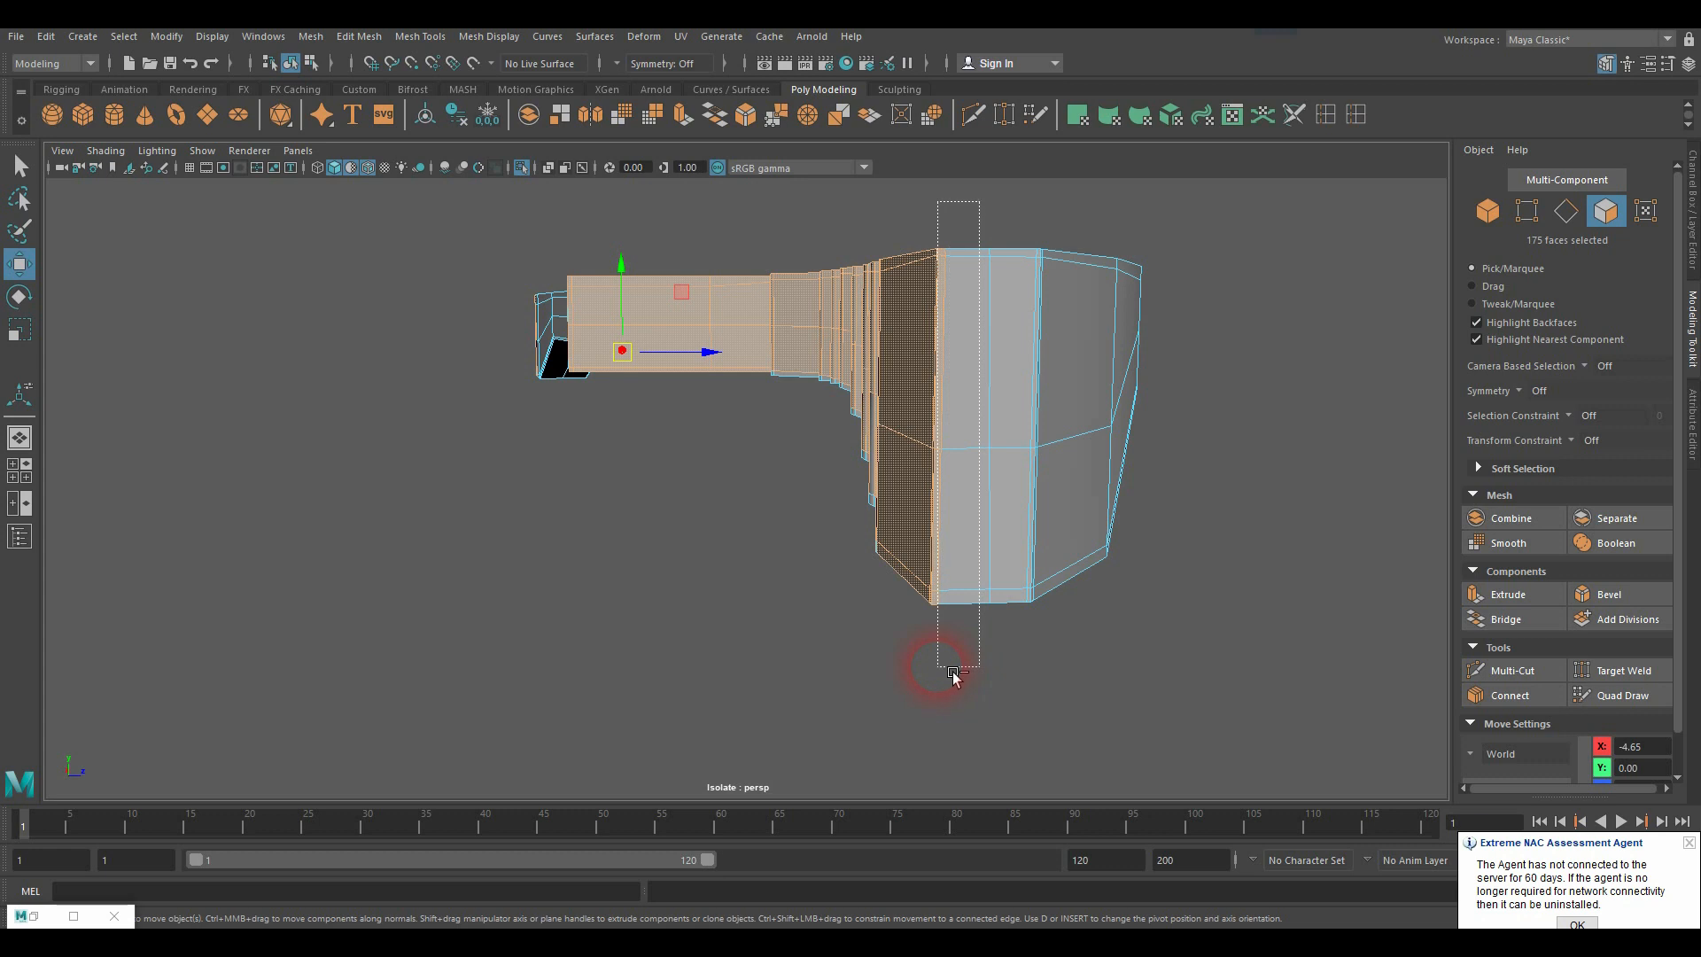
left_click_drag(1013, 618, 1019, 549, "alt")
left_click_drag(1024, 390, 943, 571, "alt")
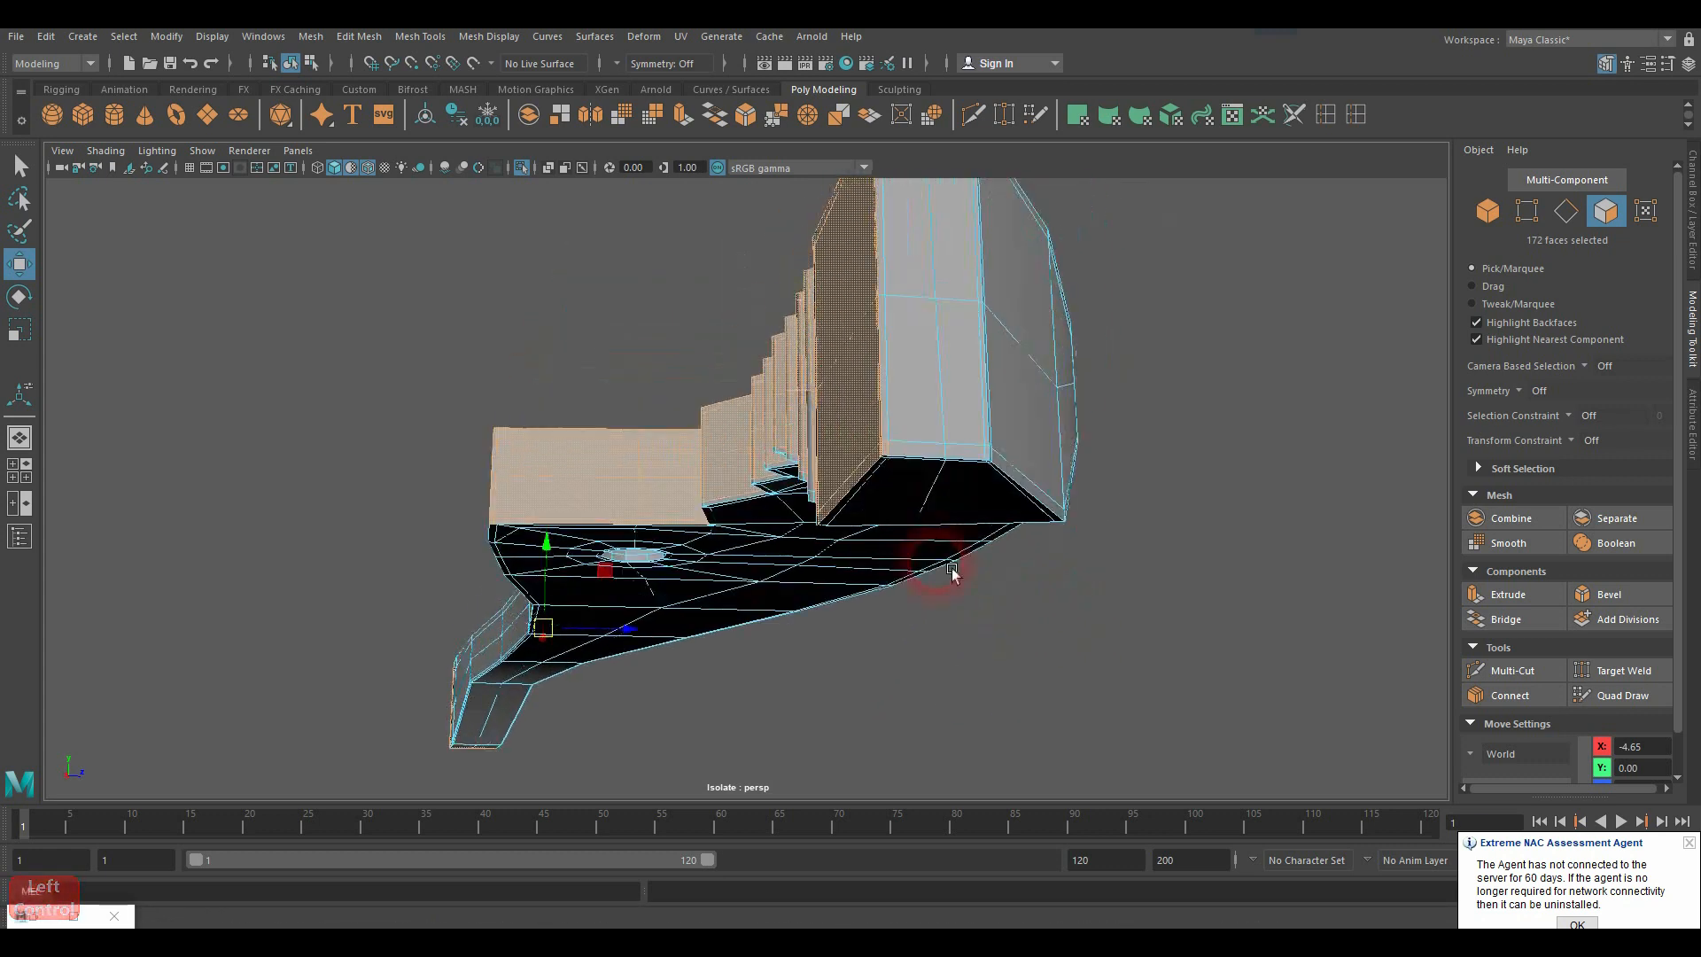
left_click(898, 451, "shift")
left_click_drag(1070, 474, 416, 454, "alt")
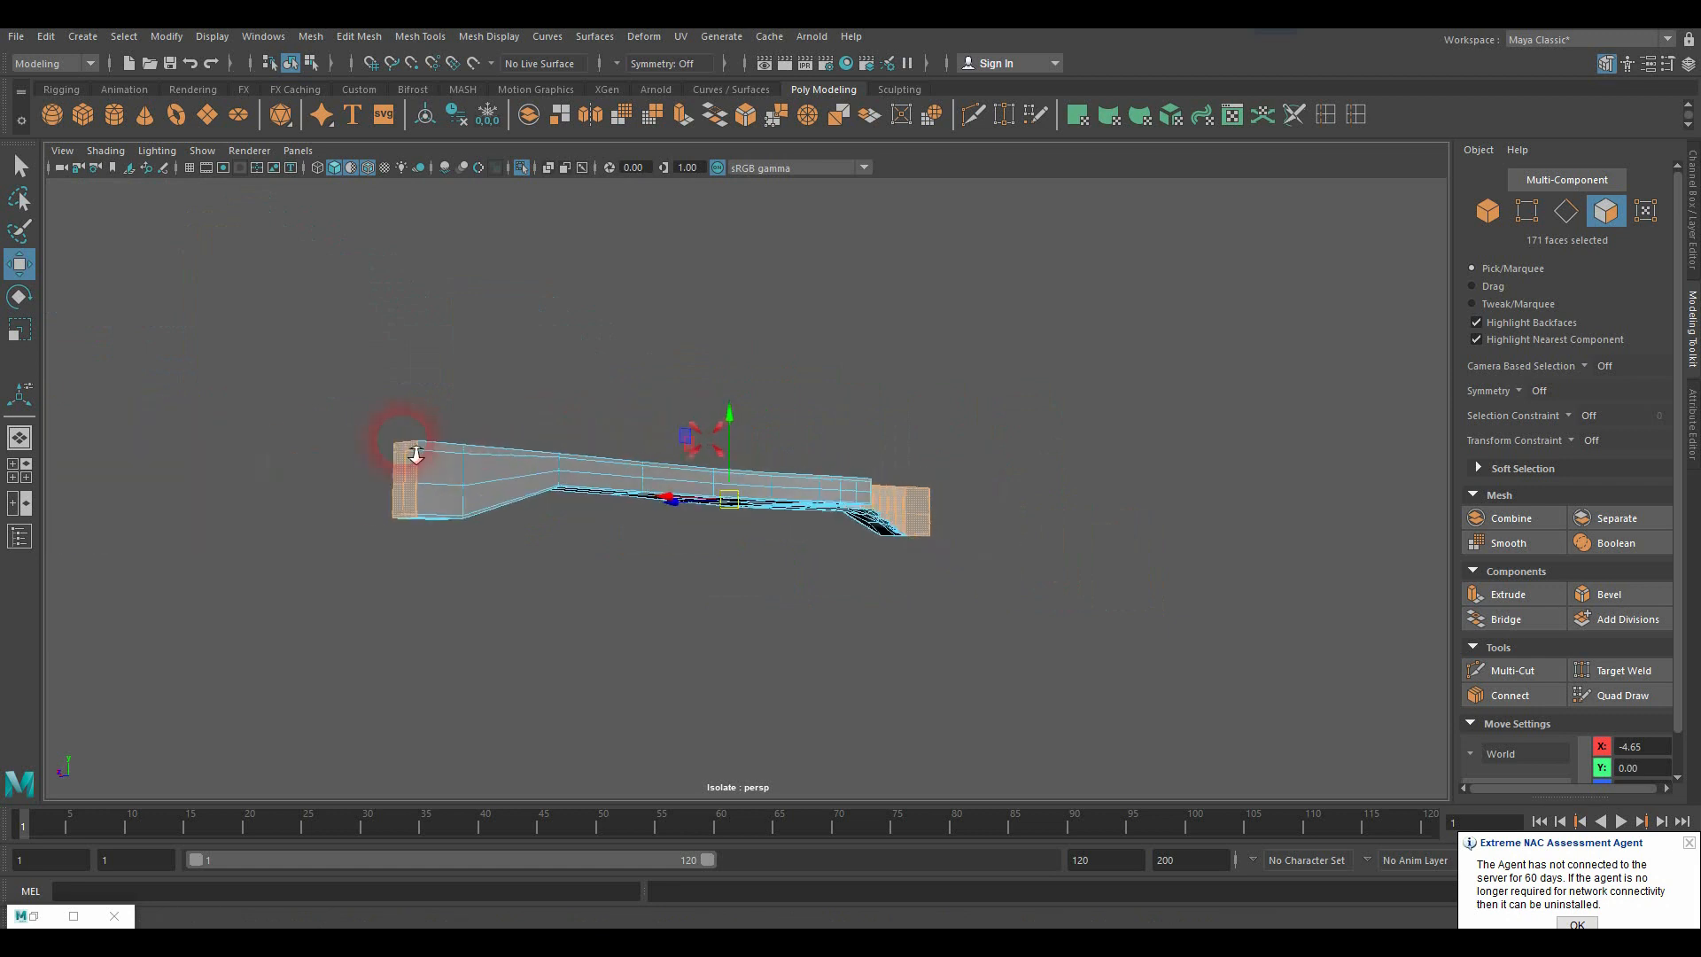
left_click_drag(517, 562, 523, 592, "ctrl")
Step: Add the thin lower border faces at the flat tip and the adjoining tooth to the selection
left_click_drag(709, 559, 859, 516, "alt")
middle_click_drag(859, 516, 601, 517, "alt")
right_click_drag(1321, 487, 1389, 492, "alt")
left_click_drag(1388, 493, 1182, 487, "alt")
right_click_drag(1169, 474, 1404, 478, "alt")
right_click_drag(728, 519, 903, 510, "alt")
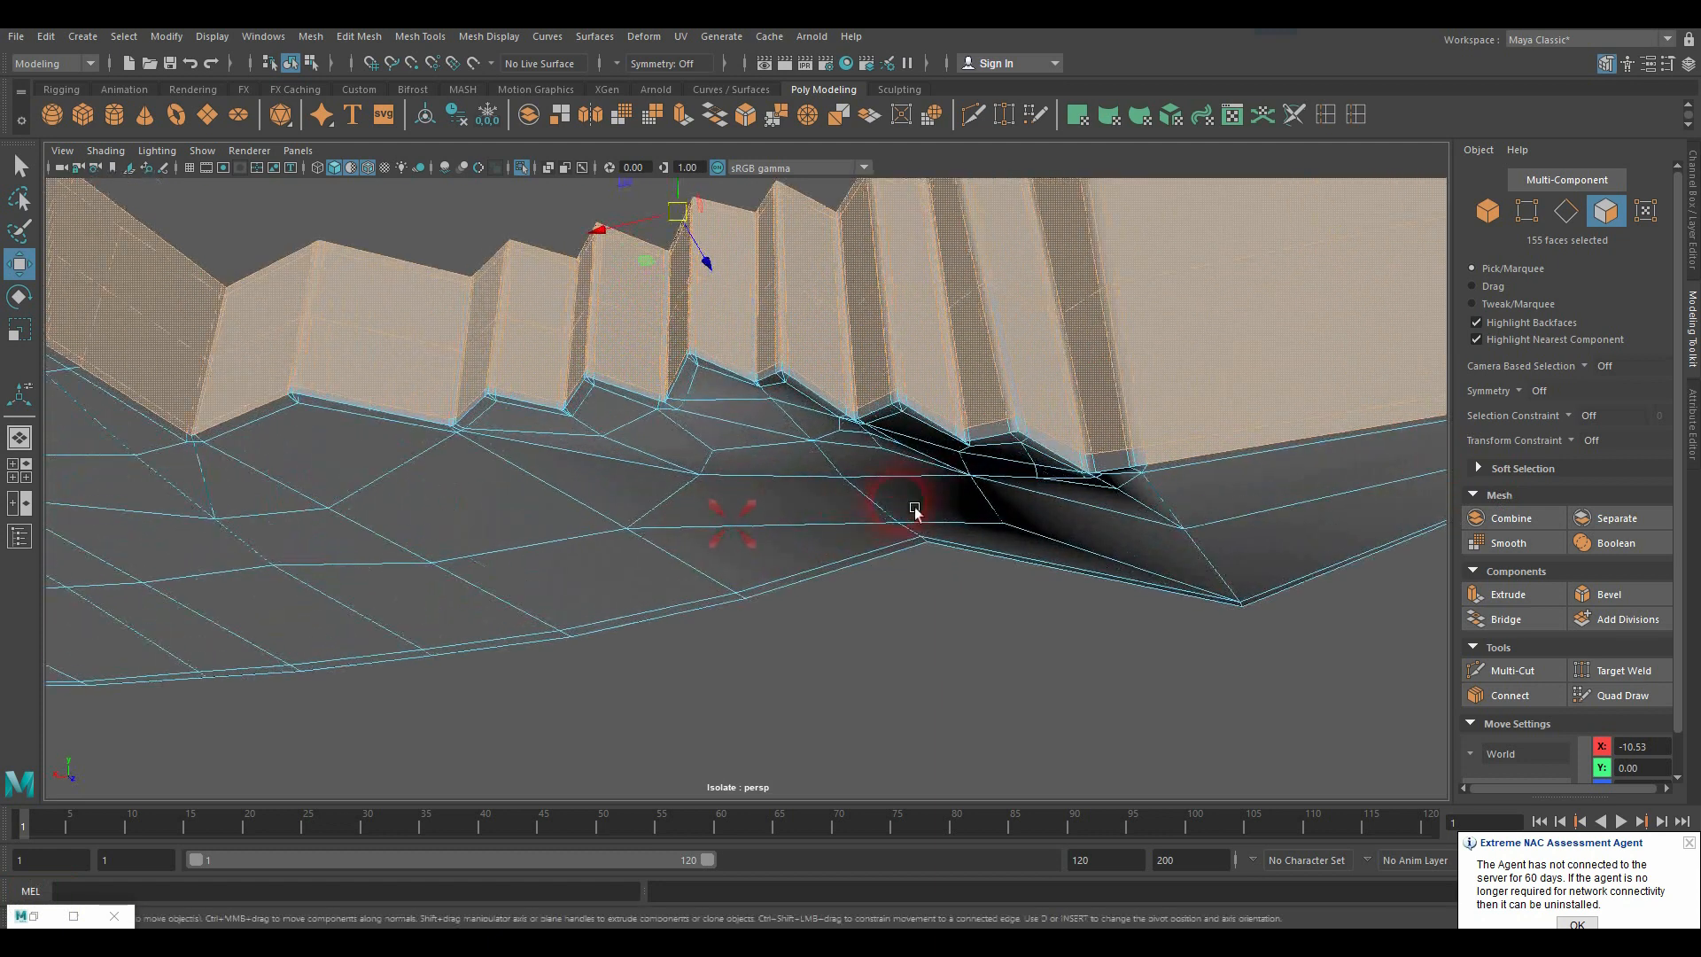
middle_click_drag(921, 496, 837, 518, "alt")
right_click_drag(846, 521, 1001, 530, "alt")
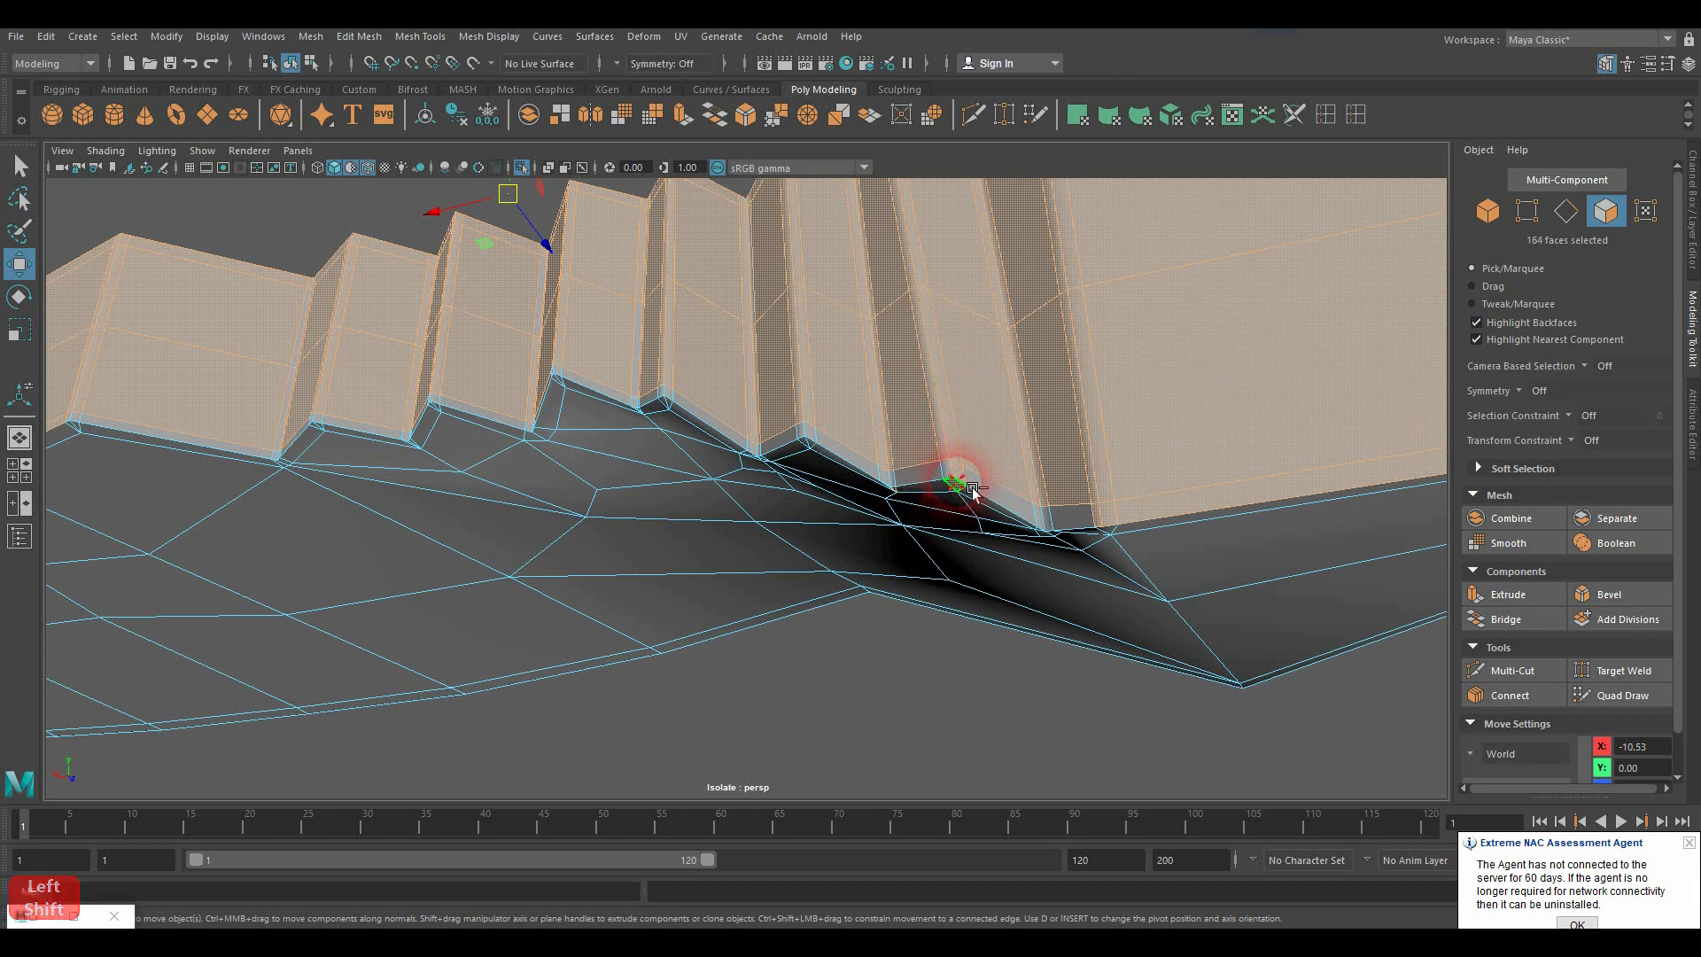
Step: Extend the selection with the thin lower border faces of the remaining teeth towards the notch, deselecting wrongly picked faces
left_click(1071, 521, "ctrl")
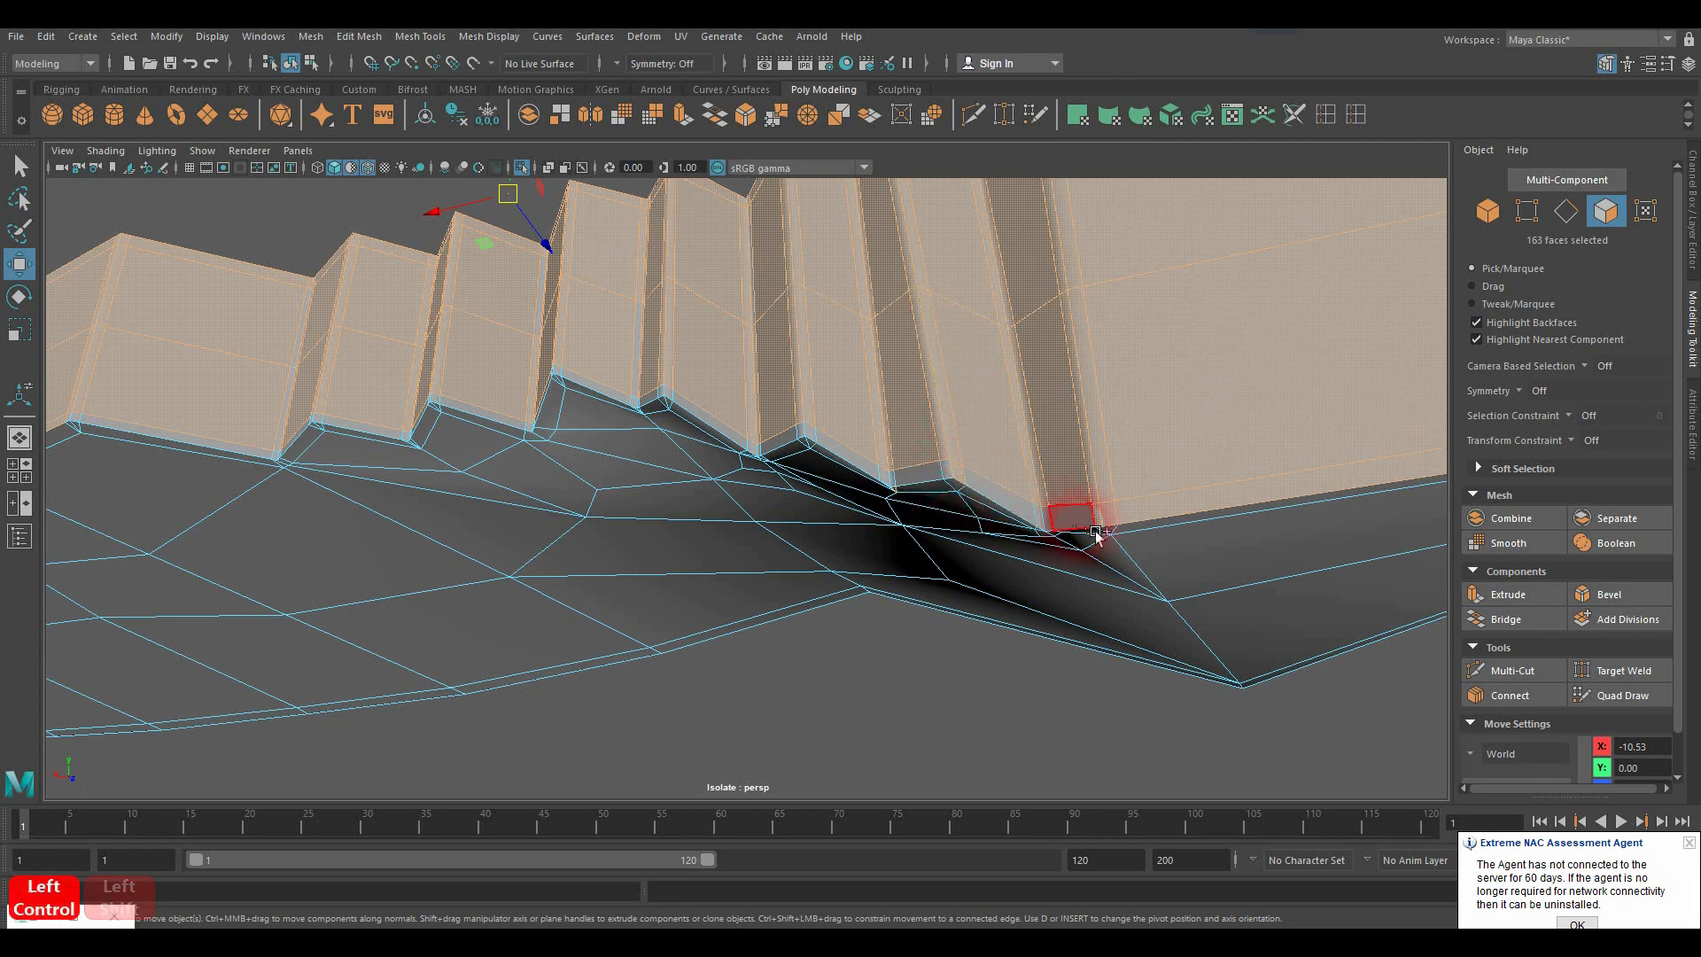
left_click(1045, 518, "shift")
left_click(1015, 500, "shift")
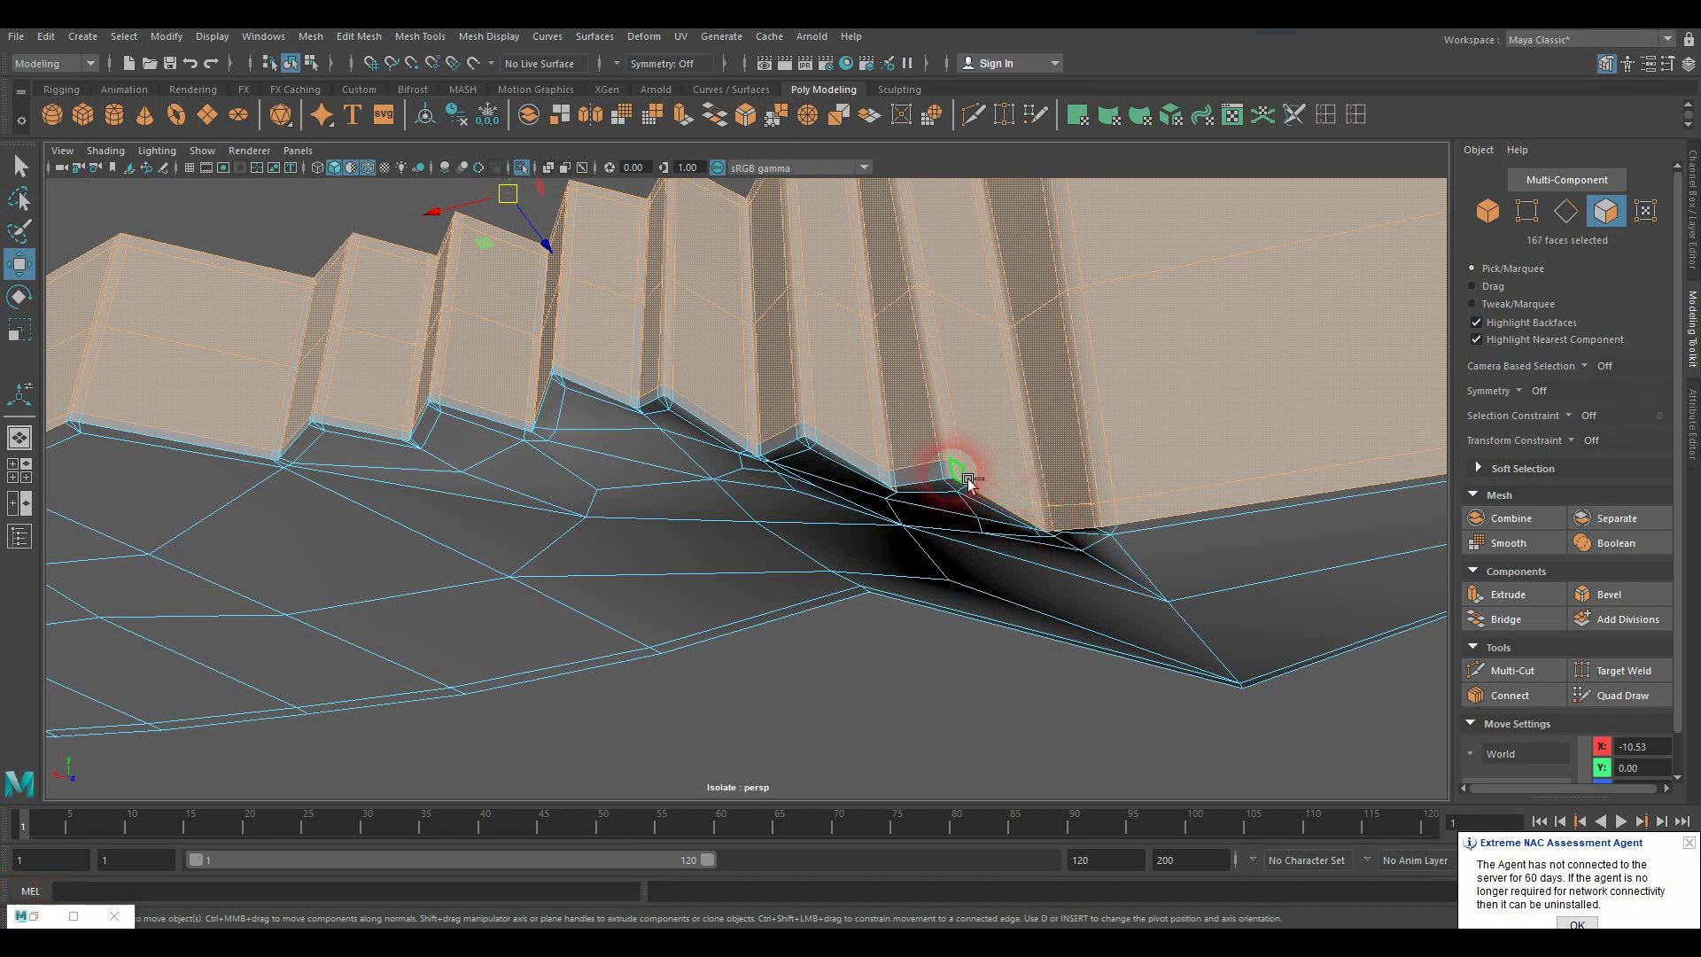
left_click(914, 489, "ctrl")
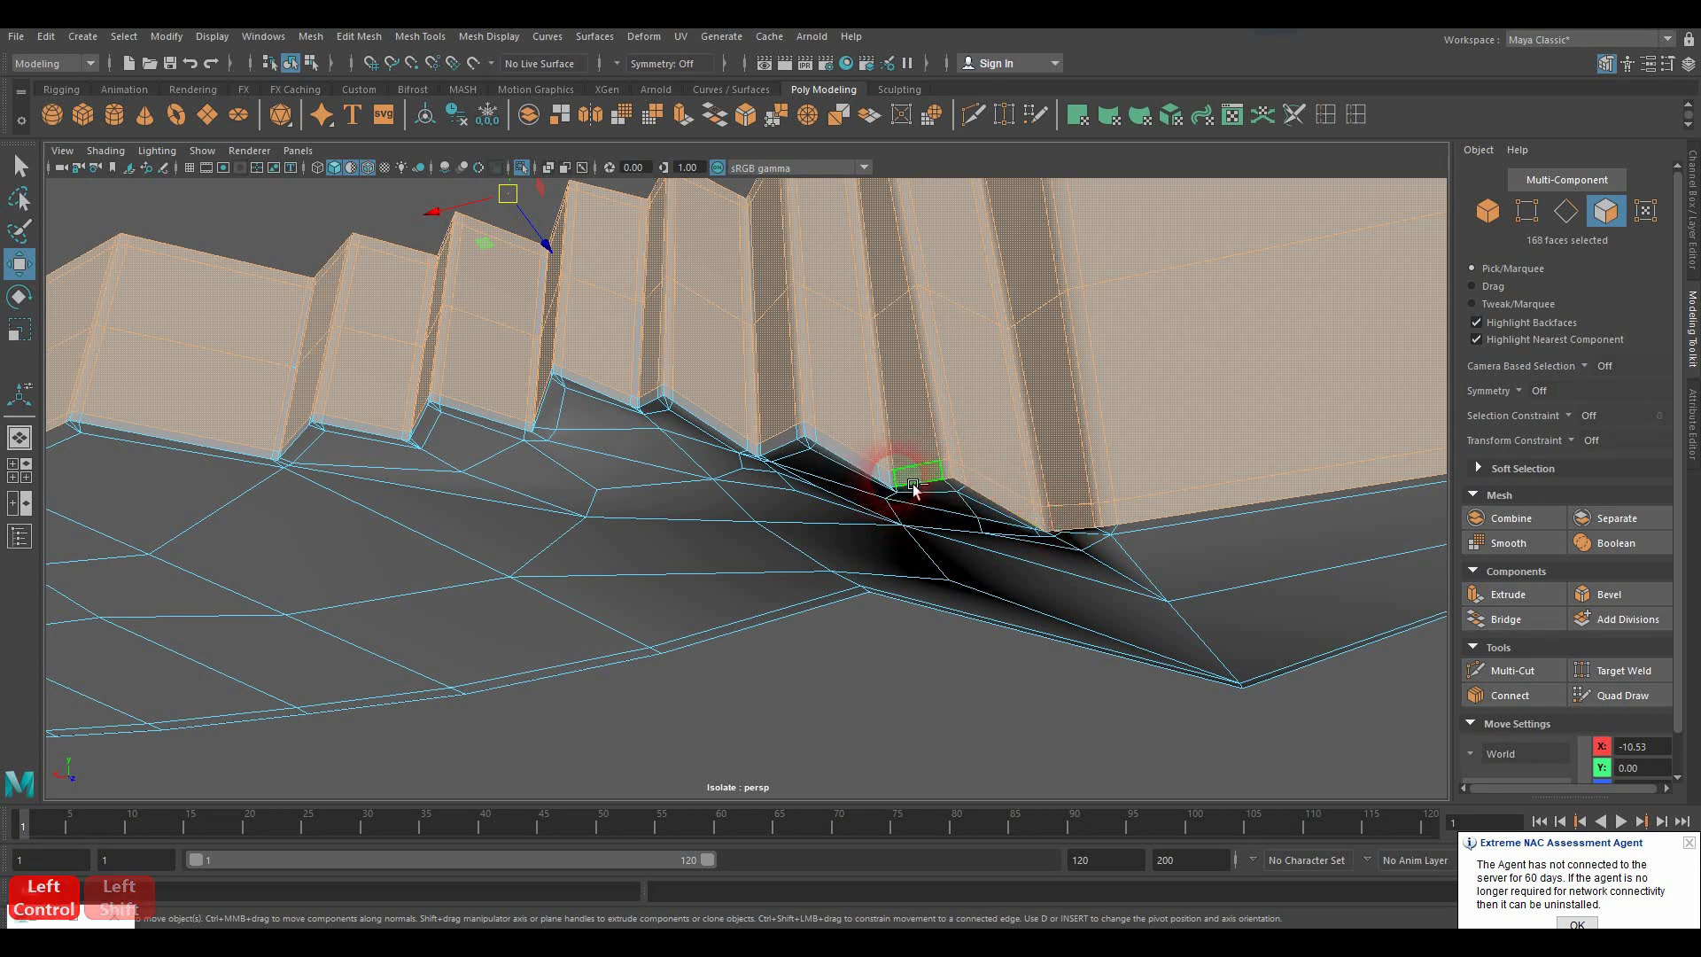
left_click(901, 488, "shift")
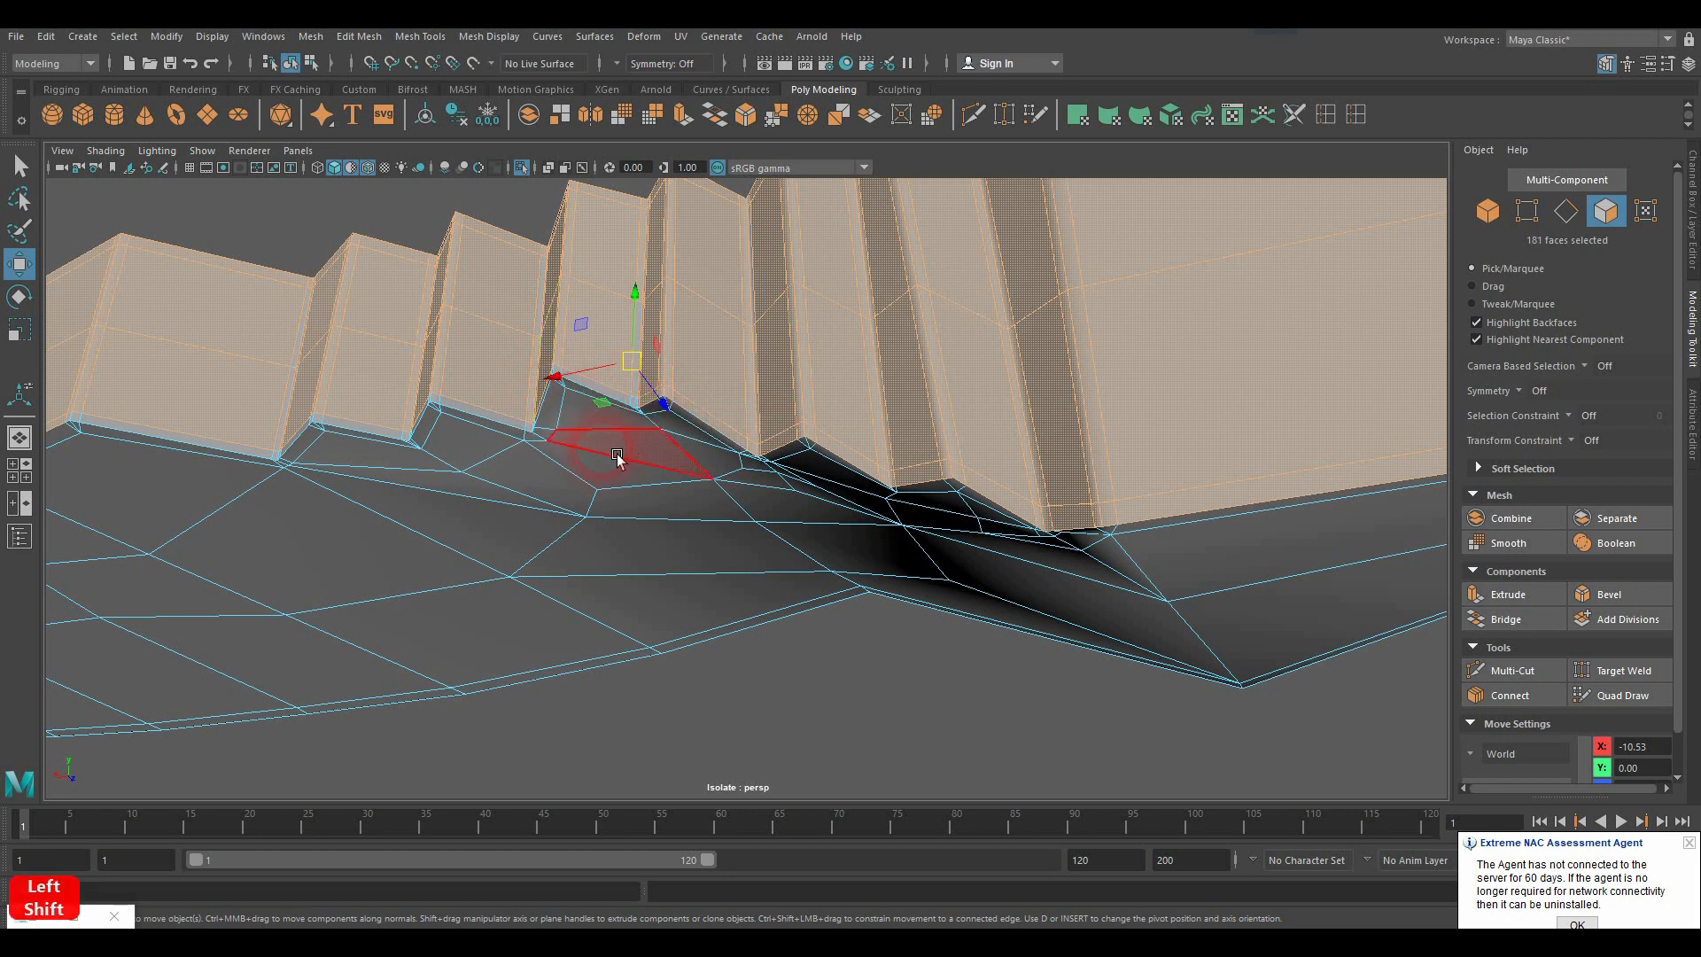
left_click_drag(588, 443, 946, 549, "alt")
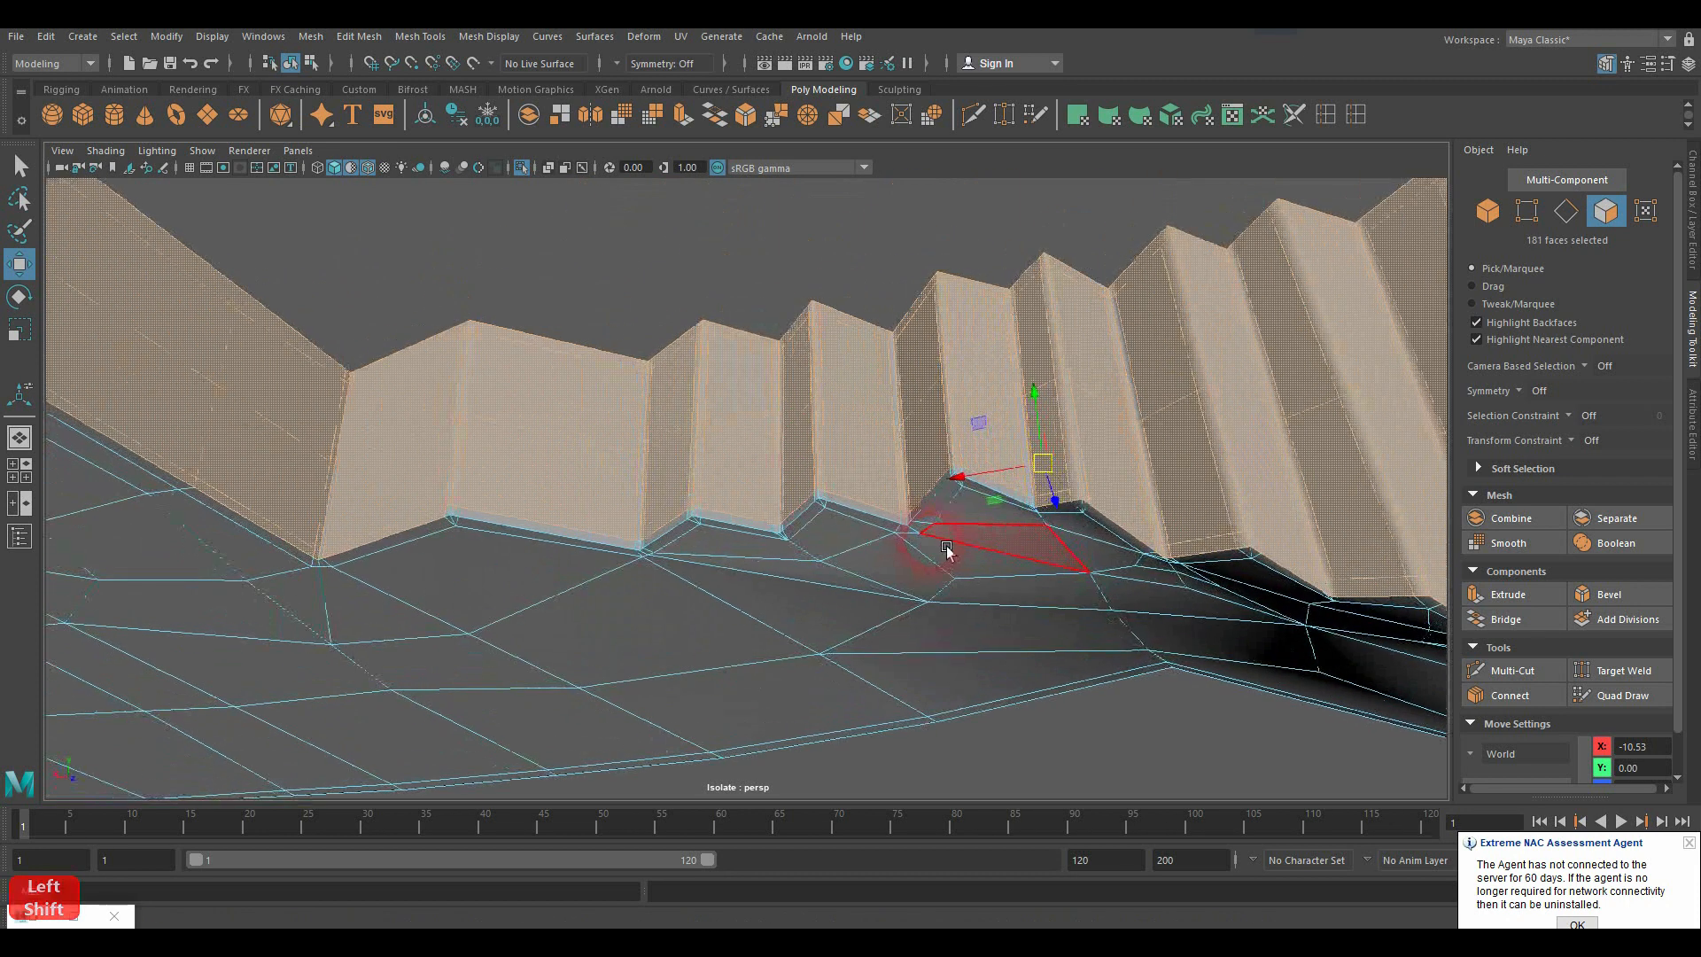
double_click(807, 522, "shift")
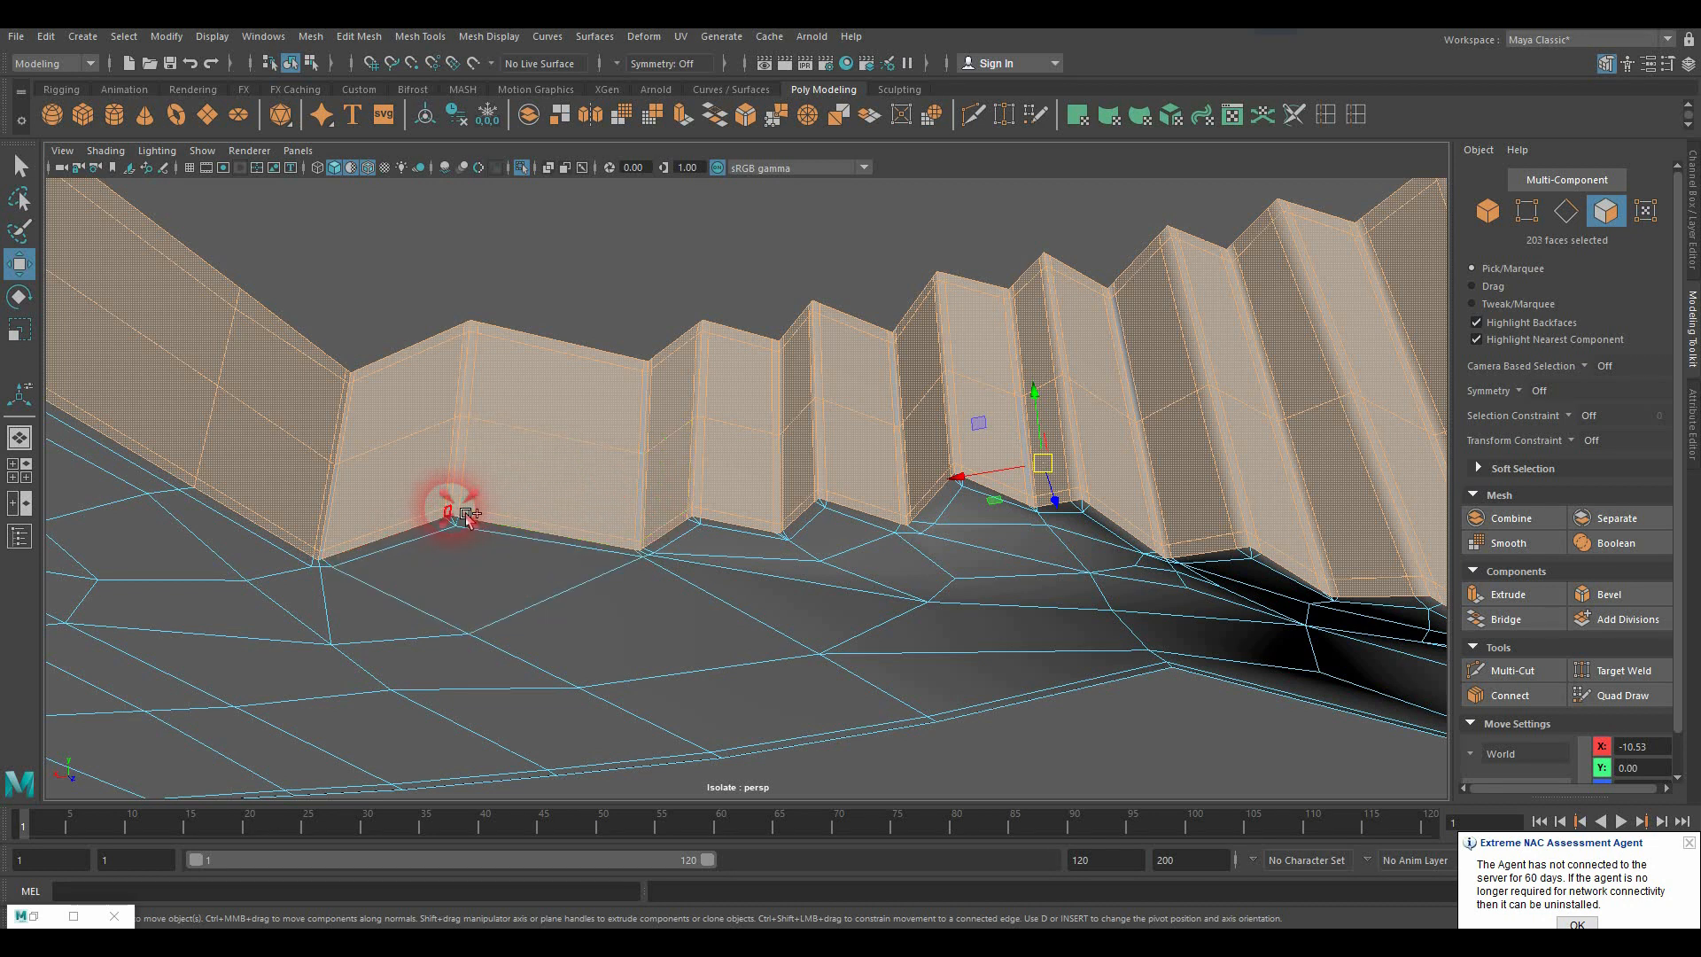
Step: Add the unselected narrow vertical strip faces along the tooth creases, from the notch towards the tip
left_click(645, 440, "shift")
scroll(663, 443, "up", 3)
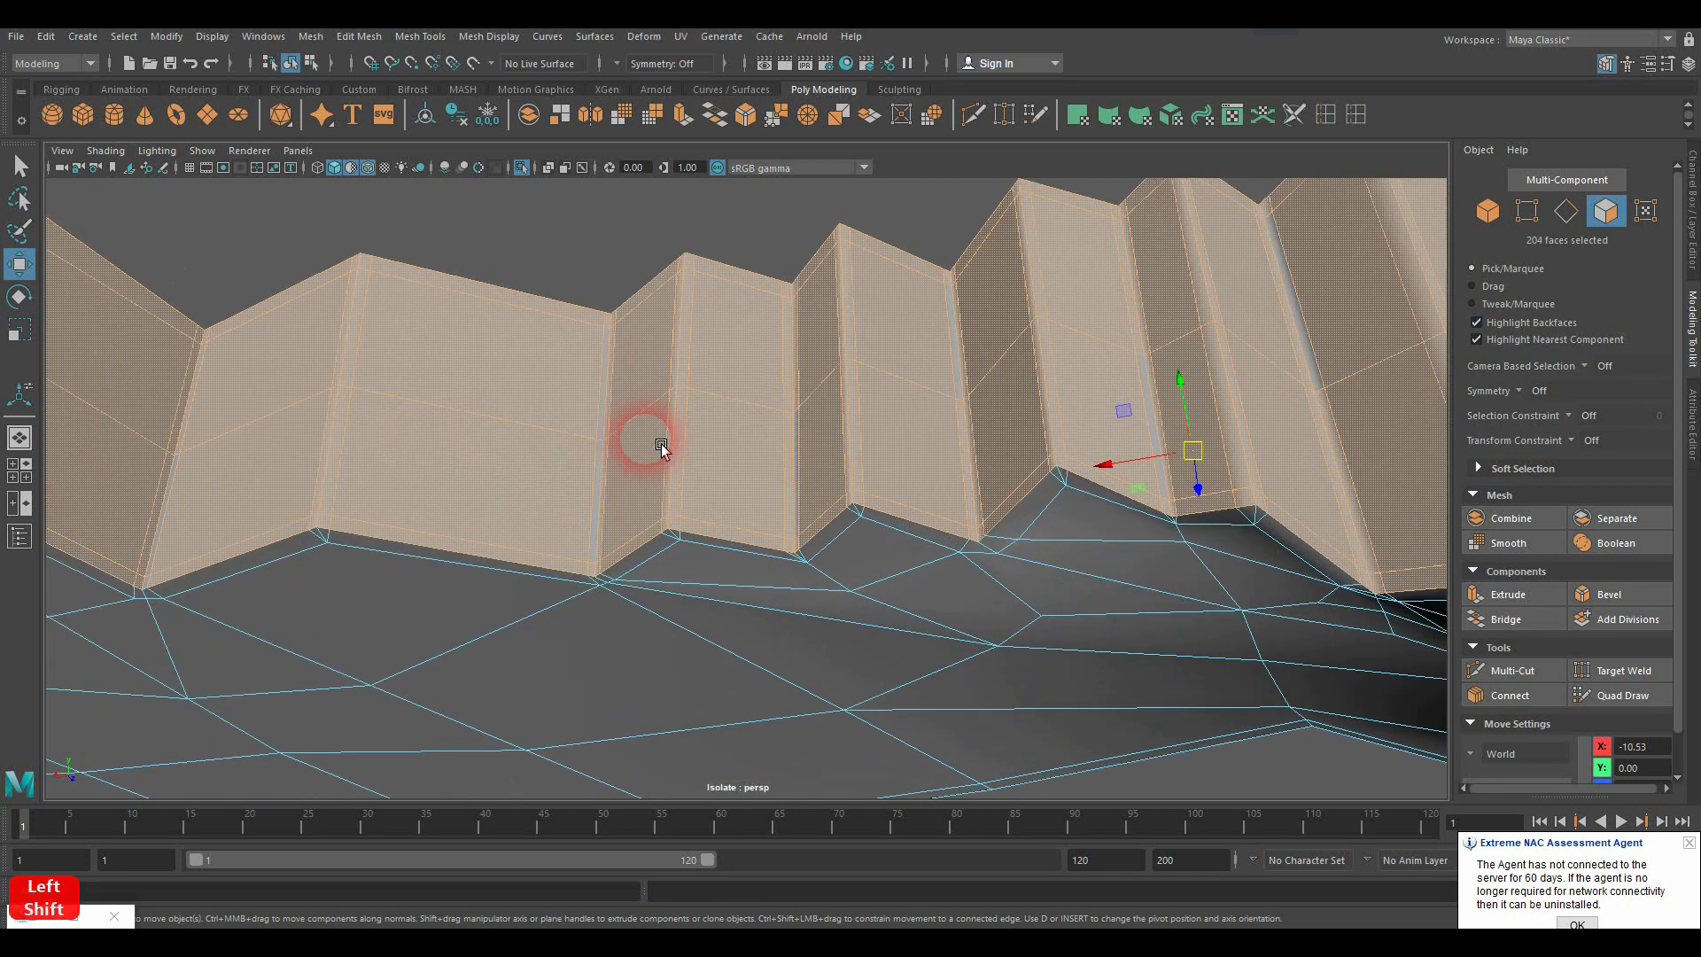
scroll(607, 444, "up", 1)
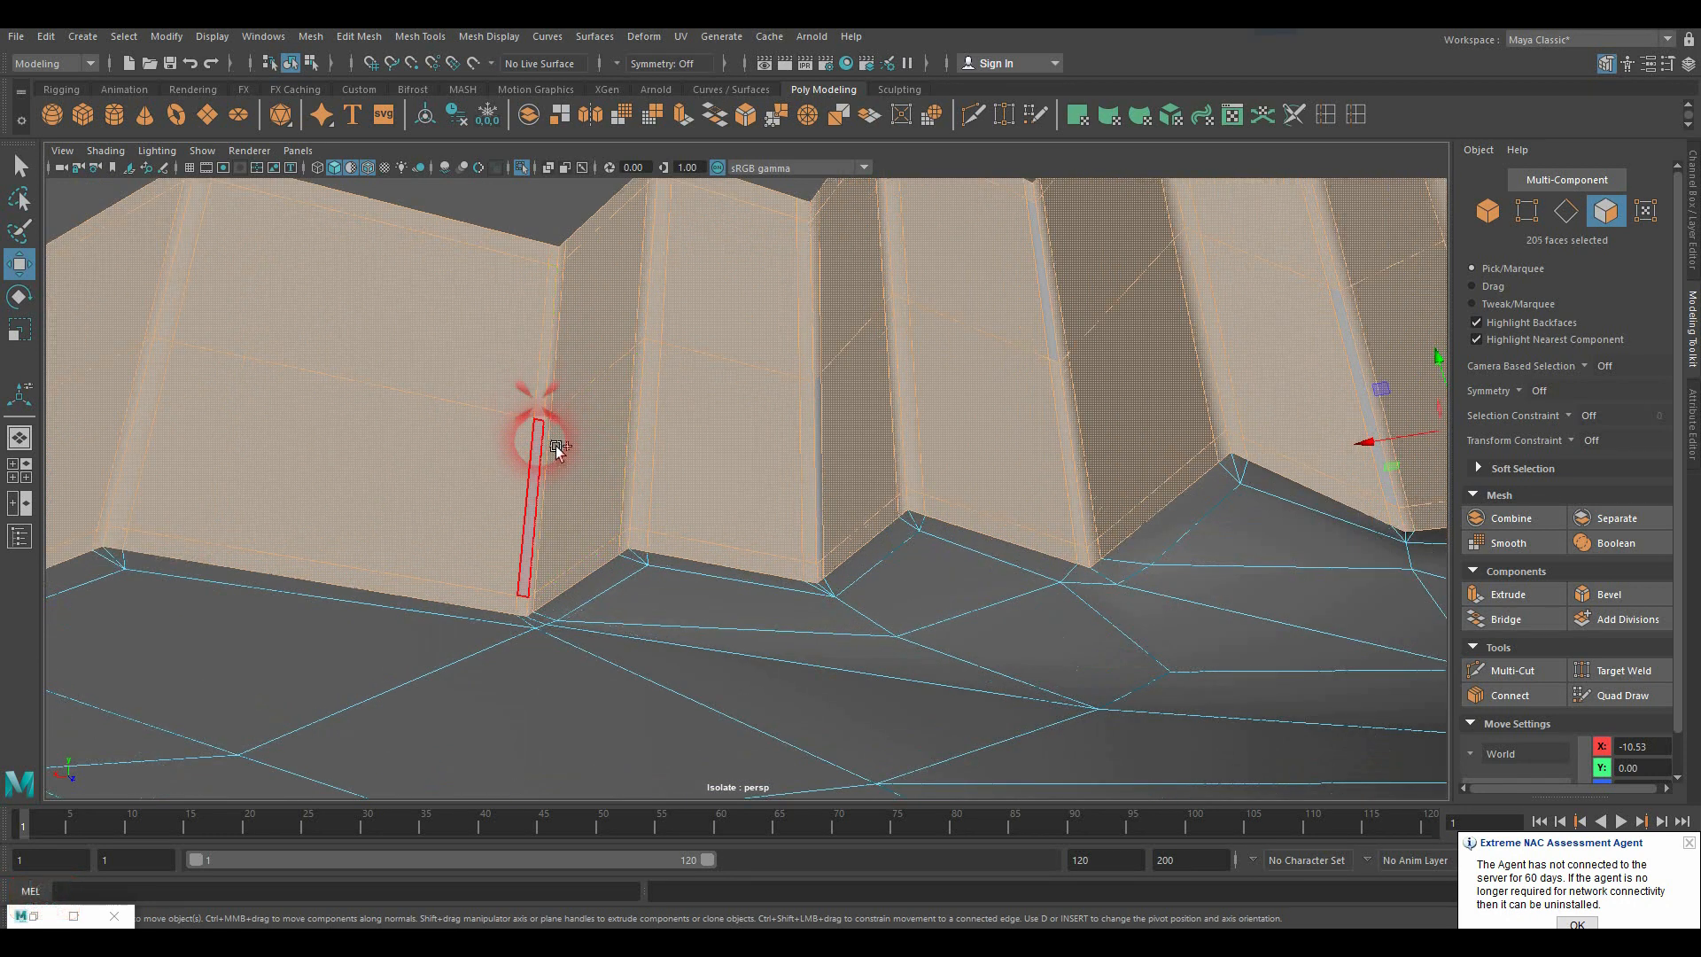
left_click(881, 464, "shift")
scroll(938, 474, "up", 2)
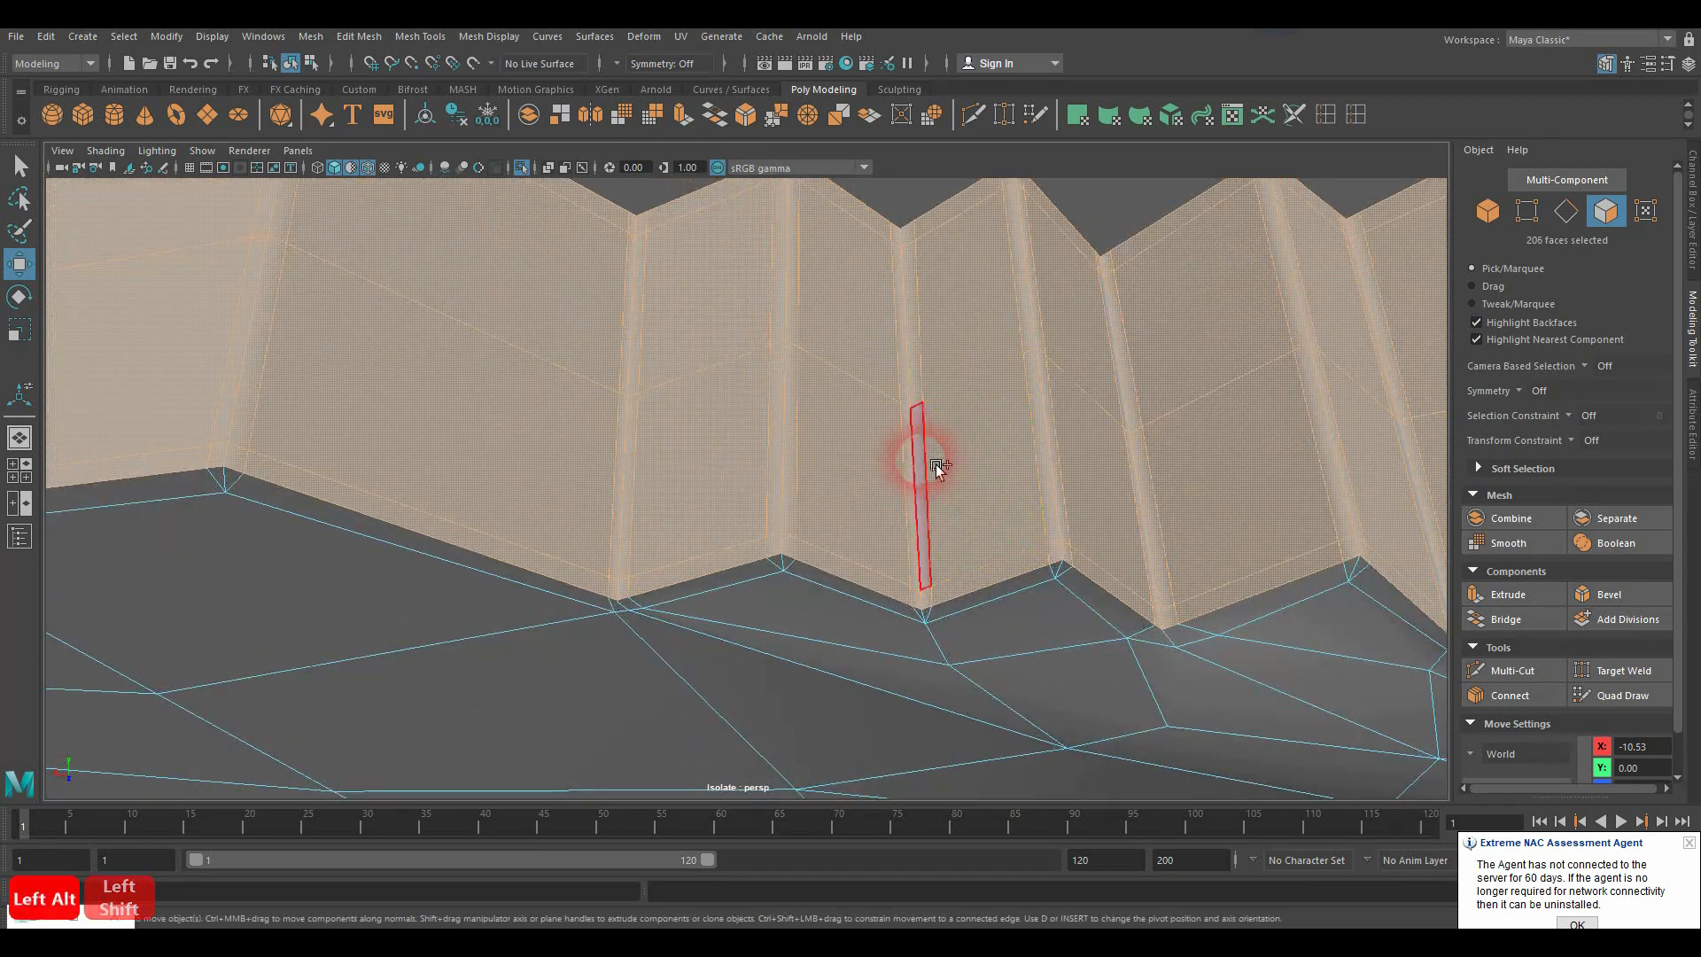
left_click(928, 462, "shift")
left_click_drag(1127, 473, 995, 398, "alt")
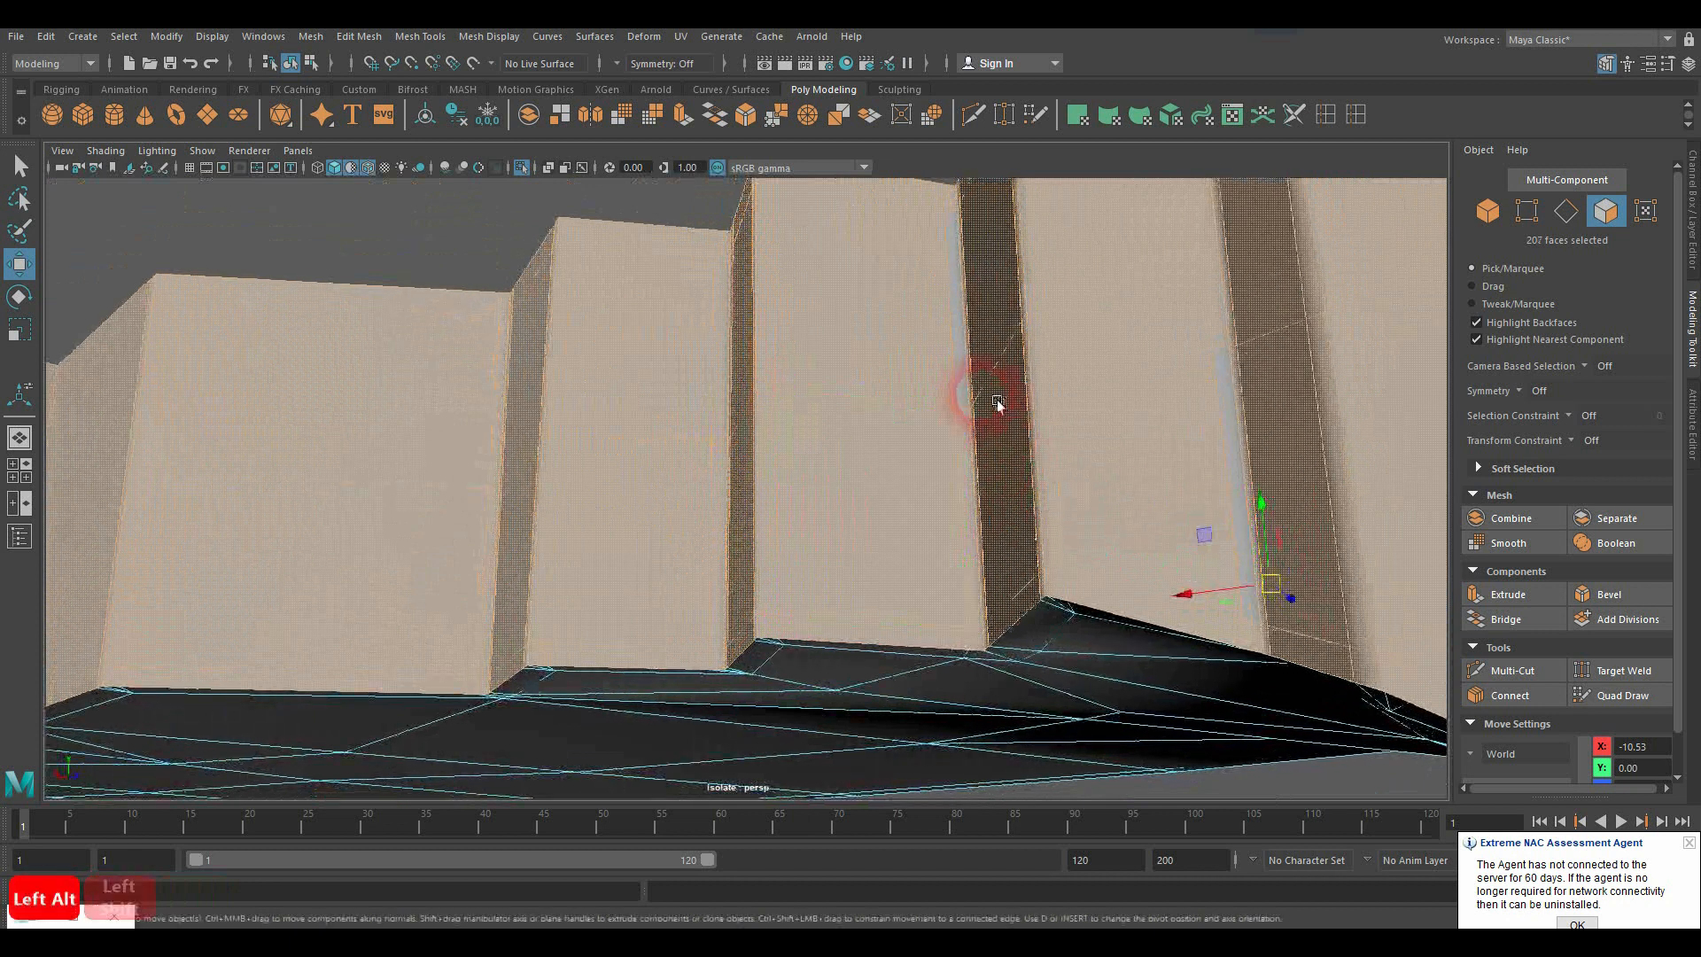
left_click(1166, 407, "shift")
left_click_drag(1165, 406, 1072, 419, "alt")
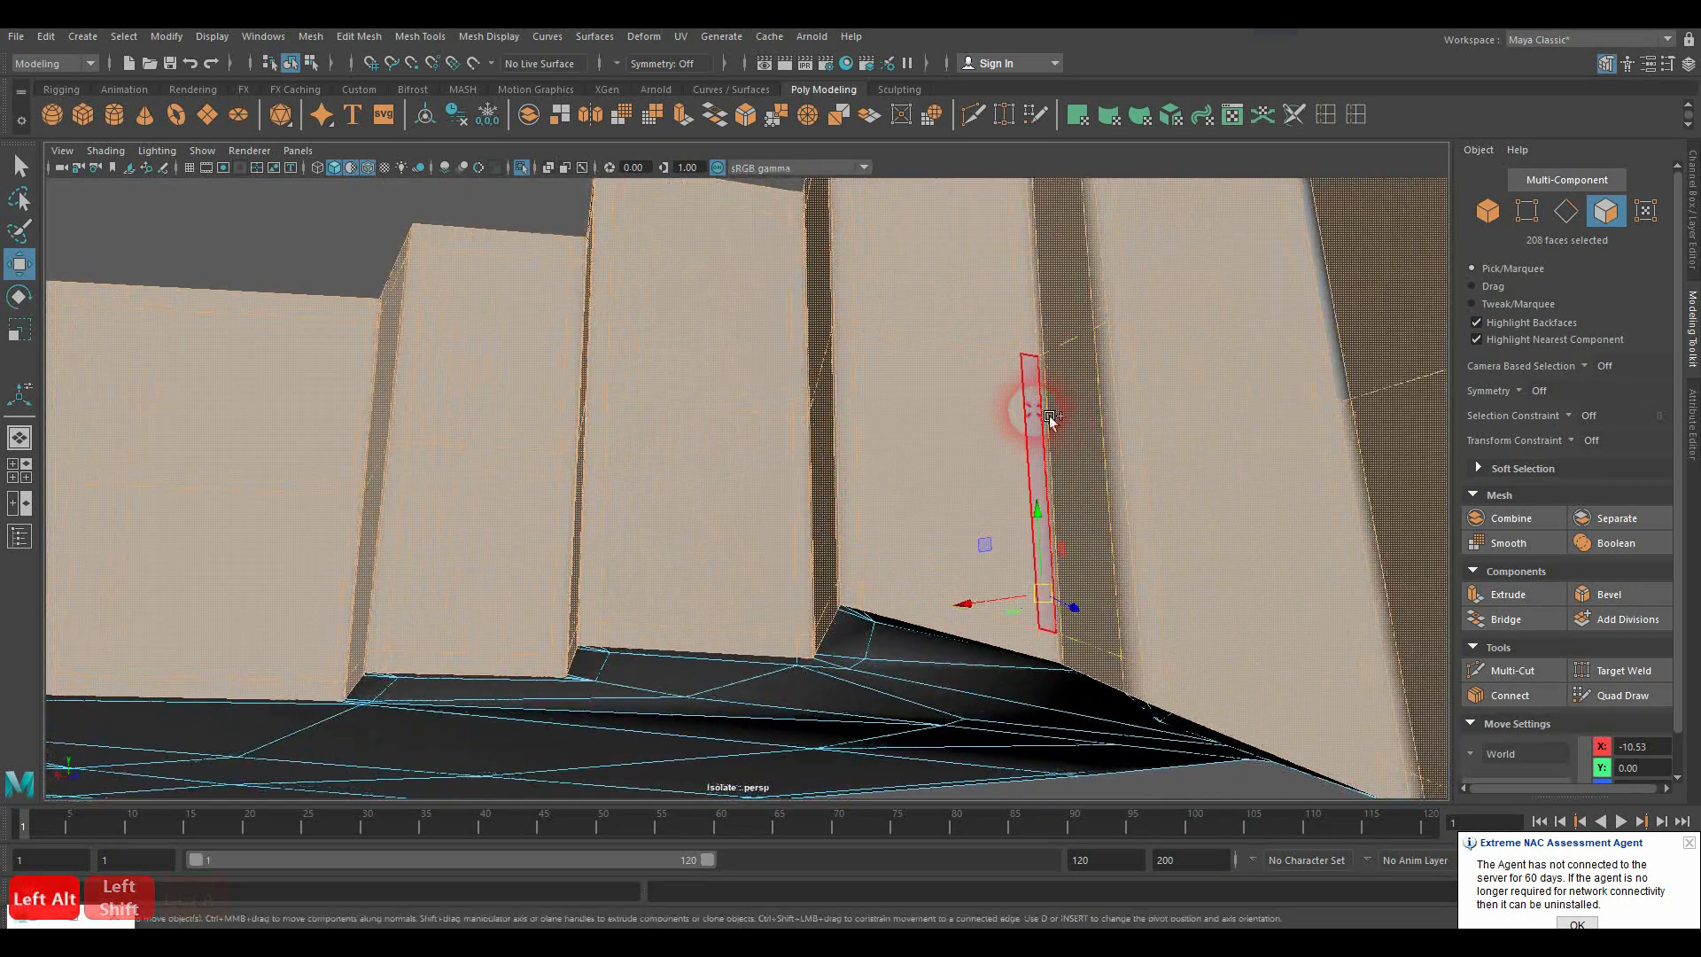
left_click(1185, 413, "shift")
left_click_drag(1236, 416, 1063, 455, "alt")
left_click(1044, 399, "shift")
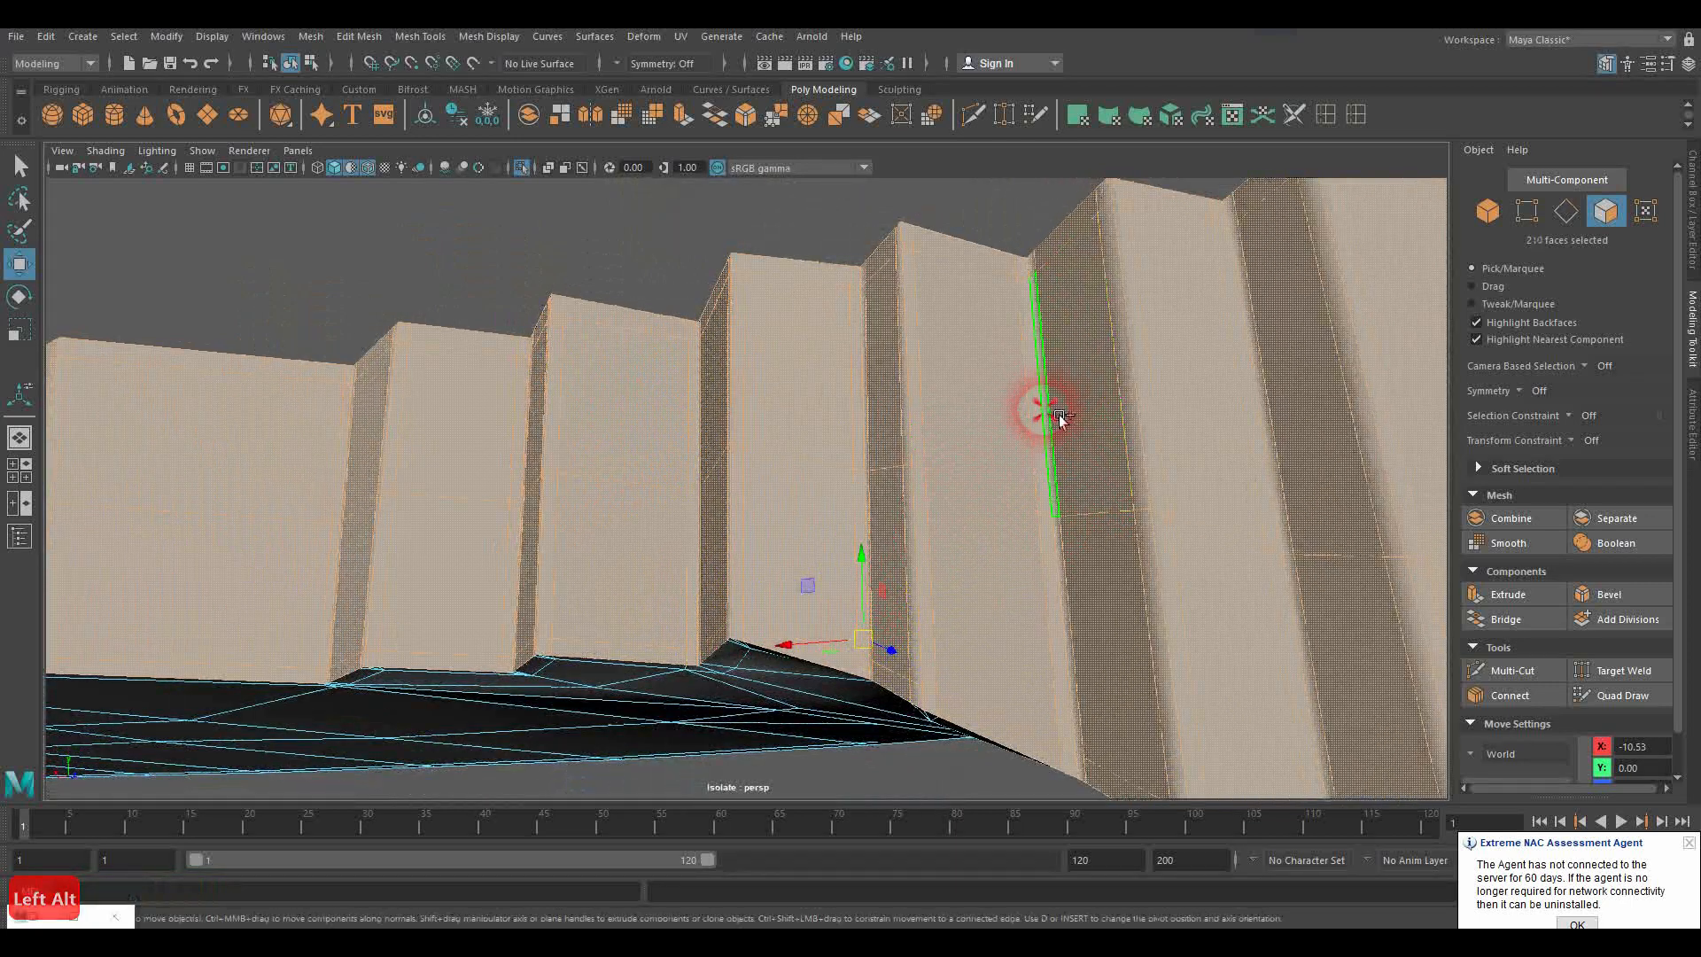
Step: Deselect the stray face on the jaw's outer side and check the selection in wireframe and shaded display
left_click_drag(1044, 398, 900, 508, "alt")
left_click(808, 460, "ctrl")
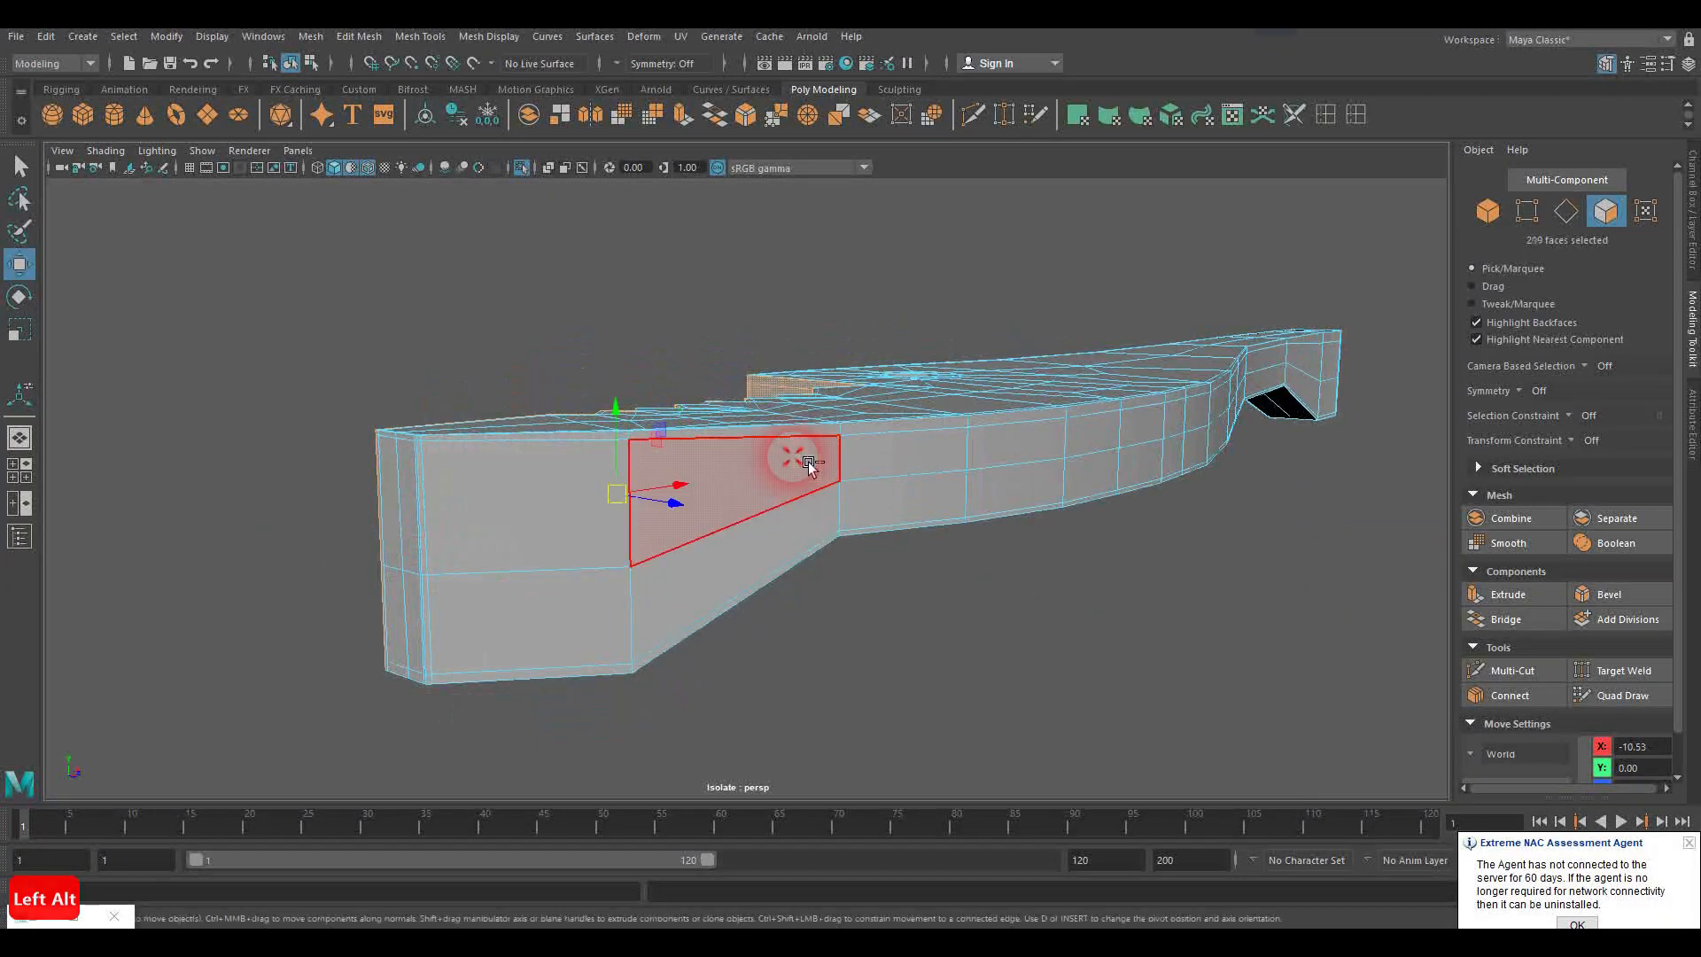
mouse_move(1131, 480)
left_mouse_down("alt")
mouse_move(1033, 532)
mouse_move(805, 591)
mouse_move(1279, 596)
mouse_move(1214, 569)
mouse_move(1078, 561)
mouse_move(1139, 523)
mouse_move(1115, 558)
mouse_move(798, 550)
mouse_move(865, 562)
mouse_move(740, 517)
left_mouse_up("alt")
key("4")
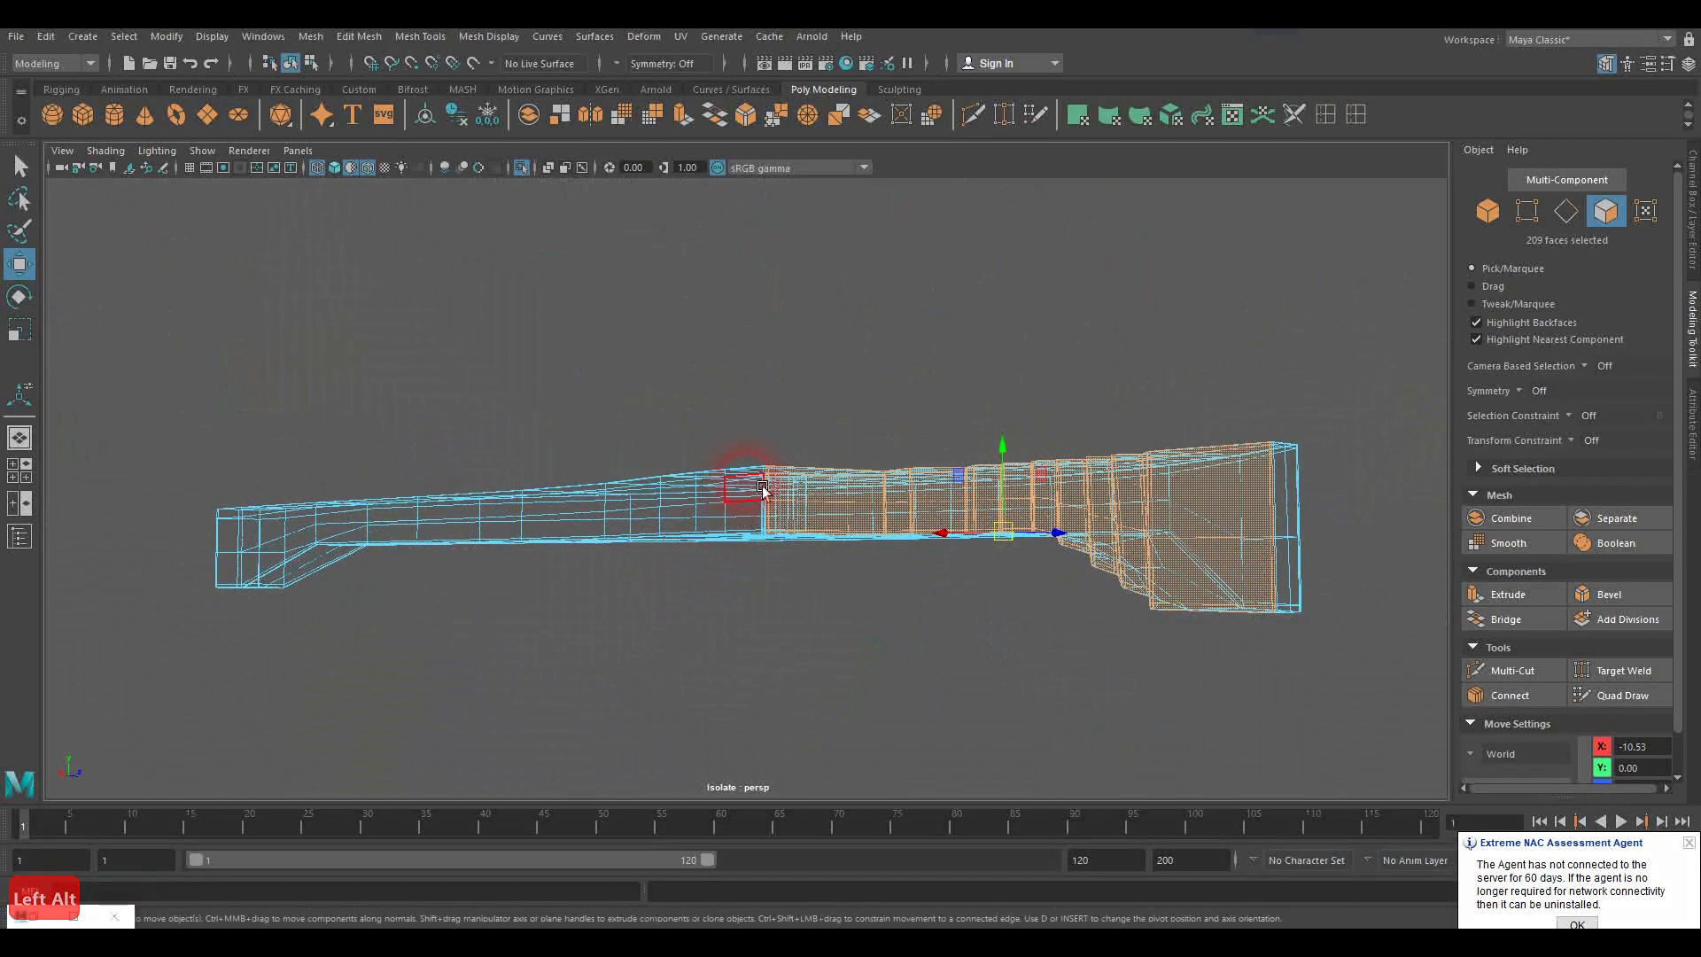
key("5")
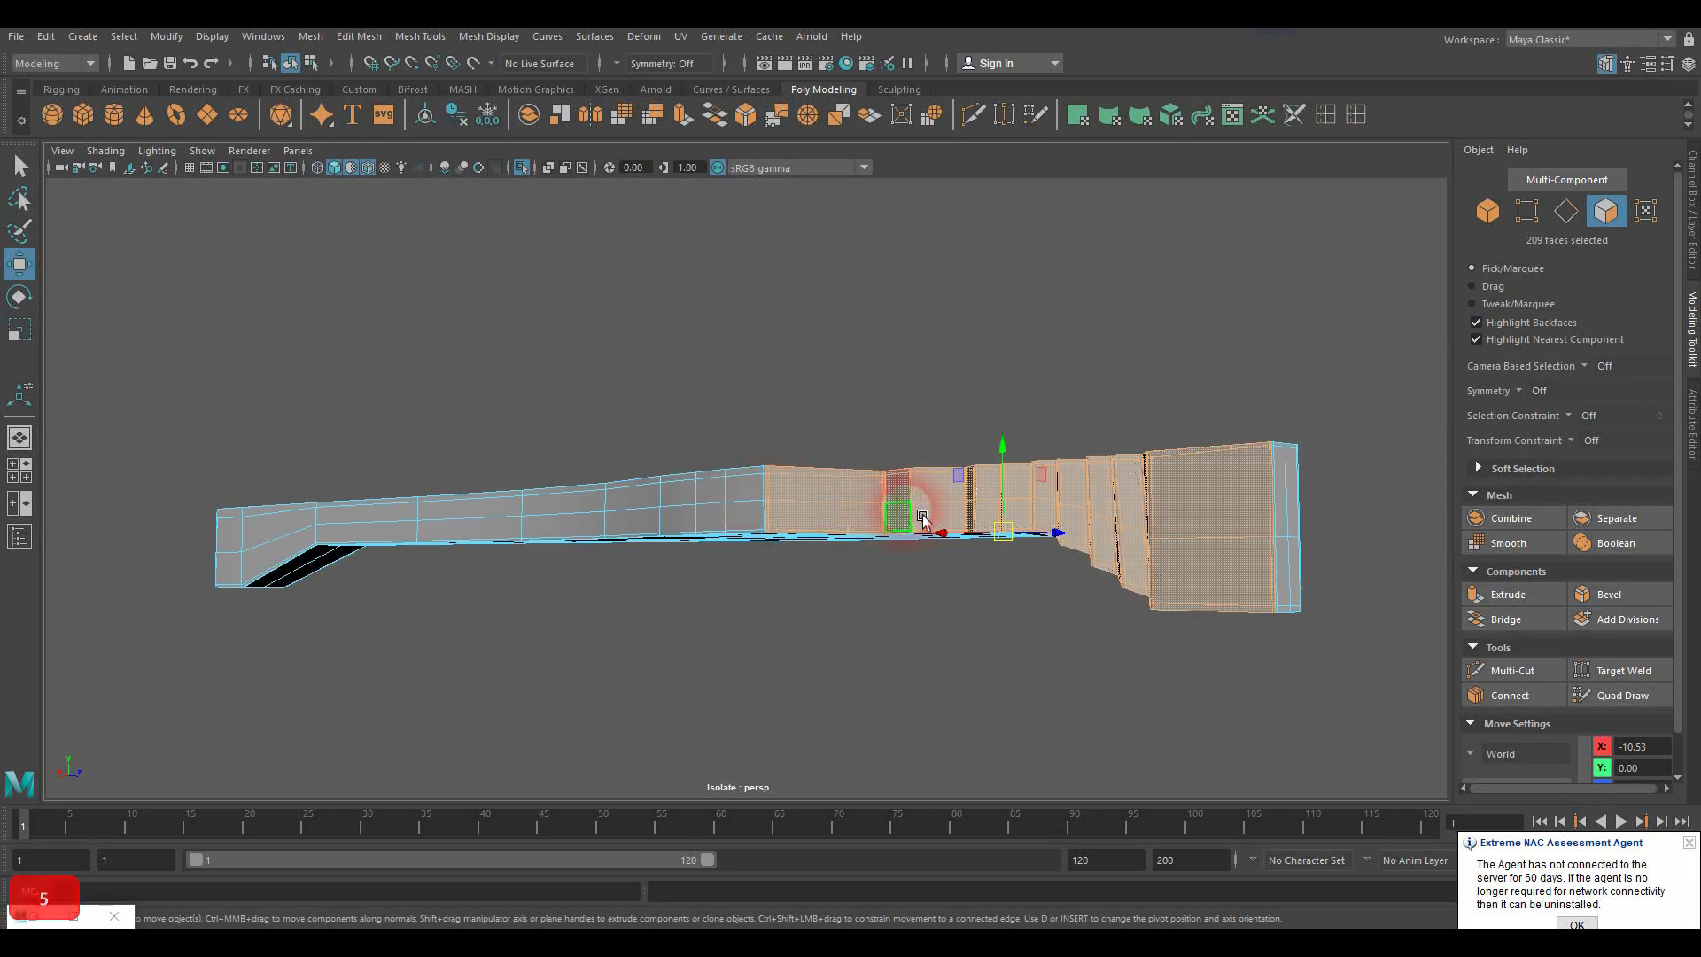
Step: Face the toothed inner side straight on and apply a planar UV projection from the Camera, fitted to the bounding box
mouse_move(886, 506)
left_mouse_down("alt")
mouse_move(775, 501)
mouse_move(800, 528)
mouse_move(1013, 455)
mouse_move(869, 395)
mouse_move(945, 391)
mouse_move(630, 364)
mouse_move(820, 437)
left_mouse_up("alt")
left_click_drag(351, 447, 936, 443, "alt")
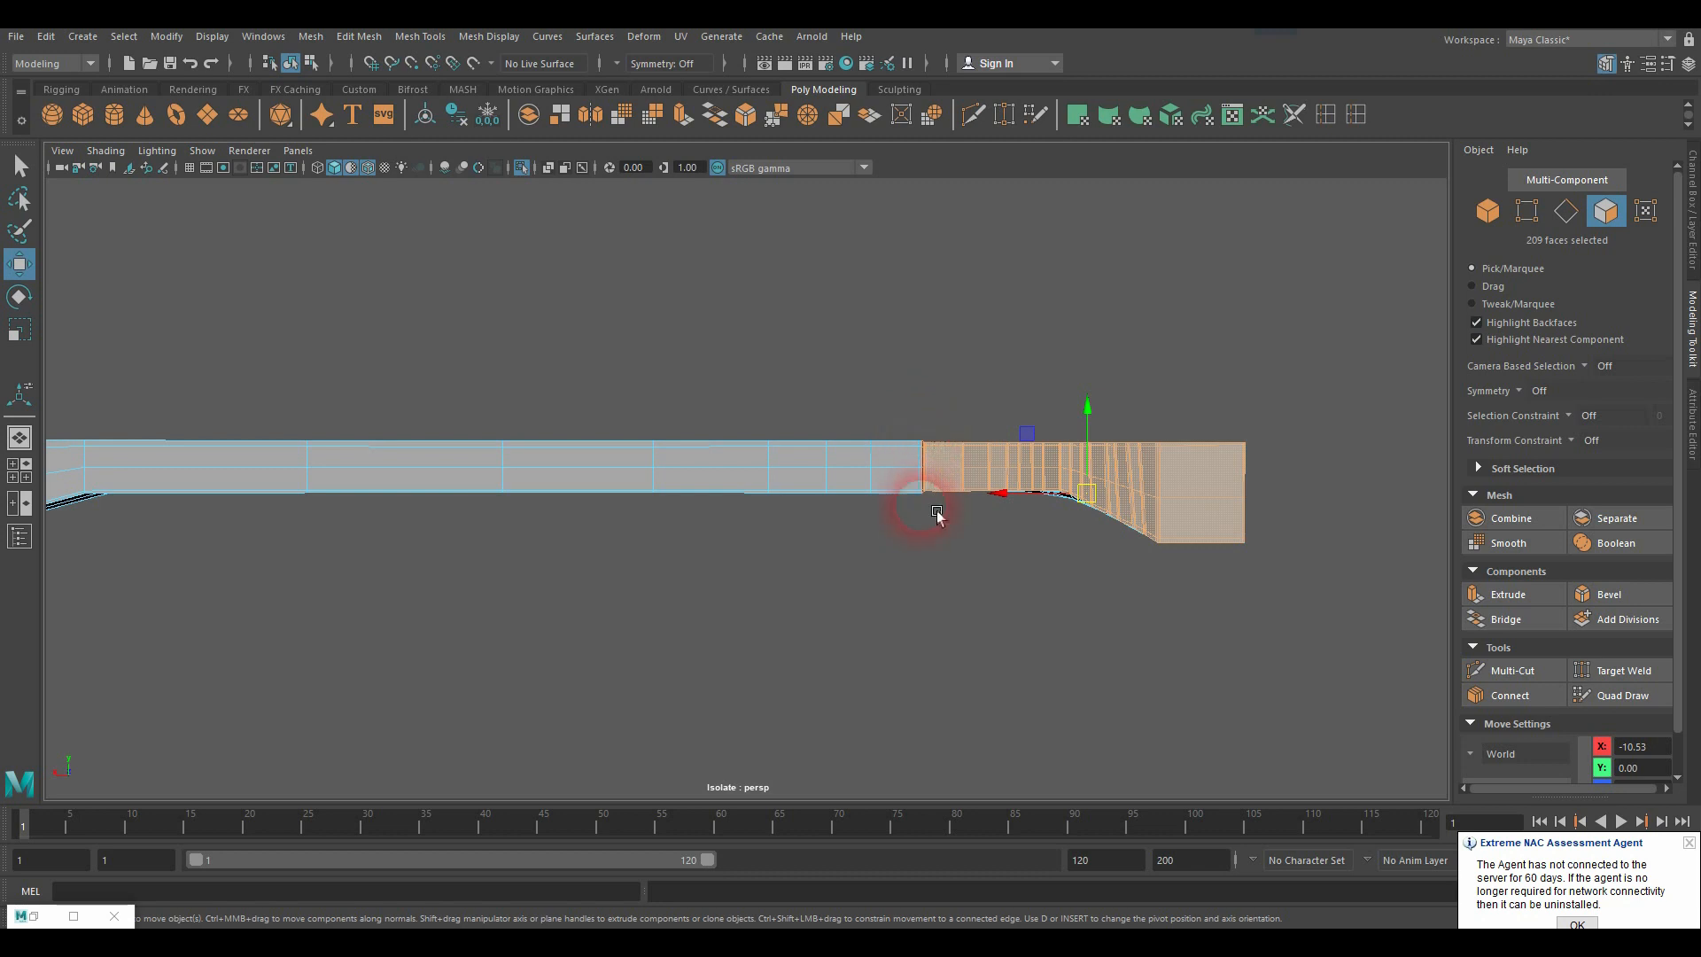
left_click_drag(990, 498, 977, 538, "alt")
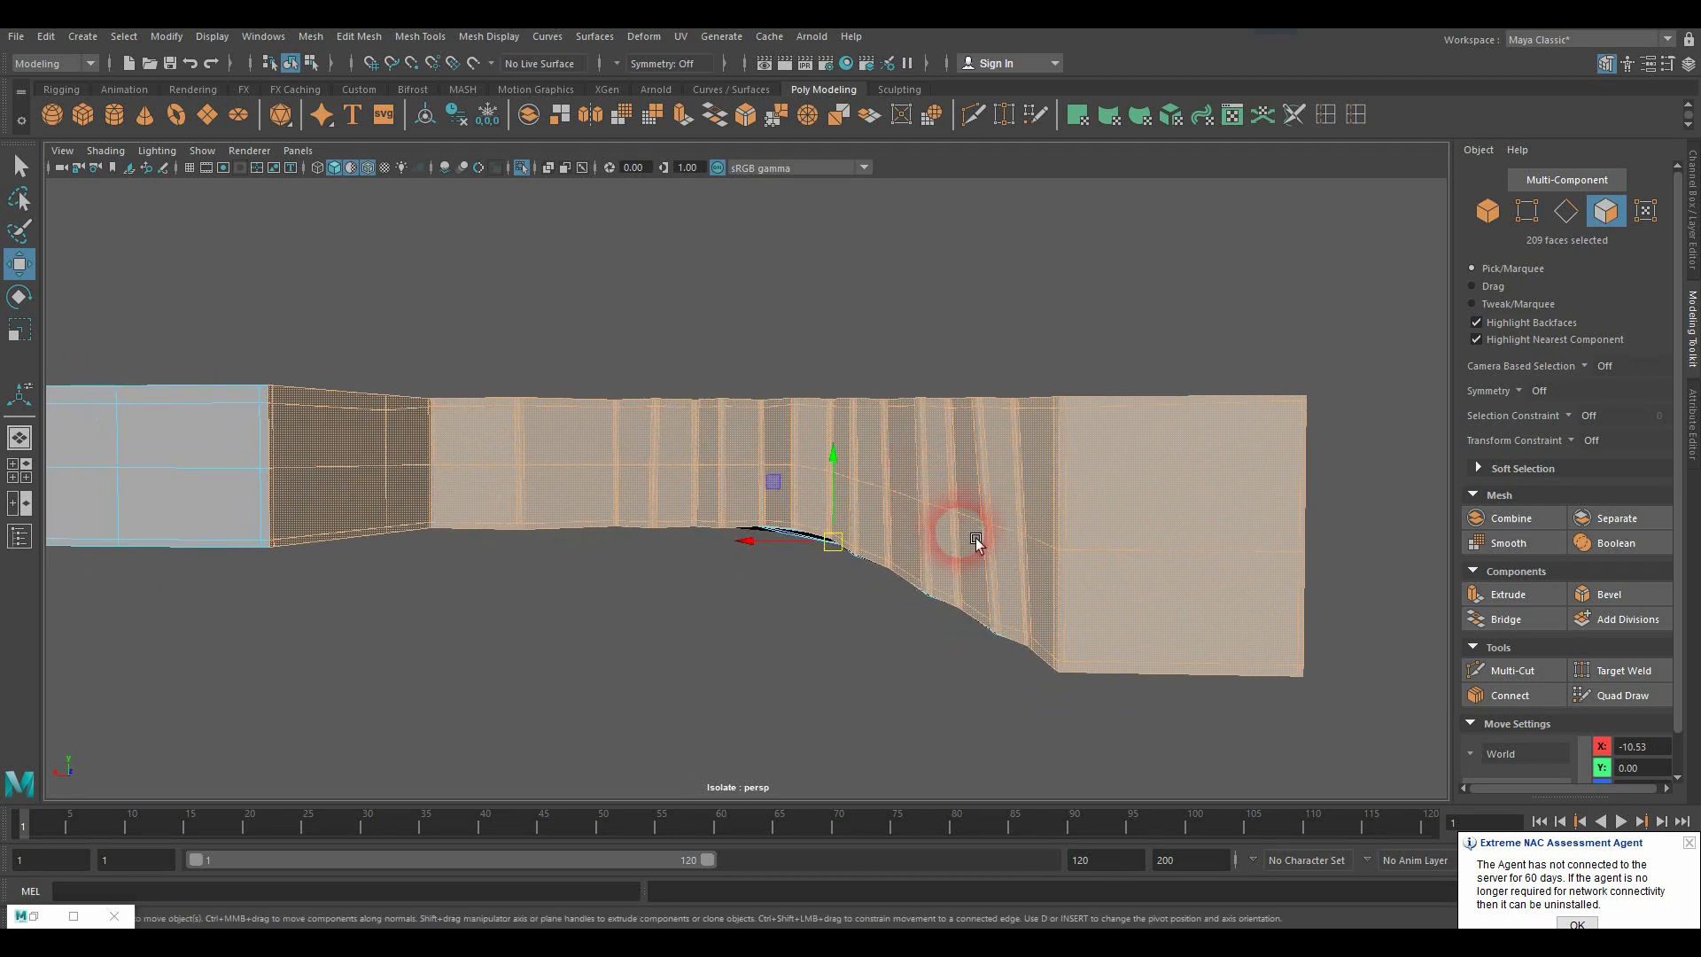
right_click_drag(975, 538, 1283, 498, "alt")
left_click_drag(1198, 573, 1148, 529, "alt")
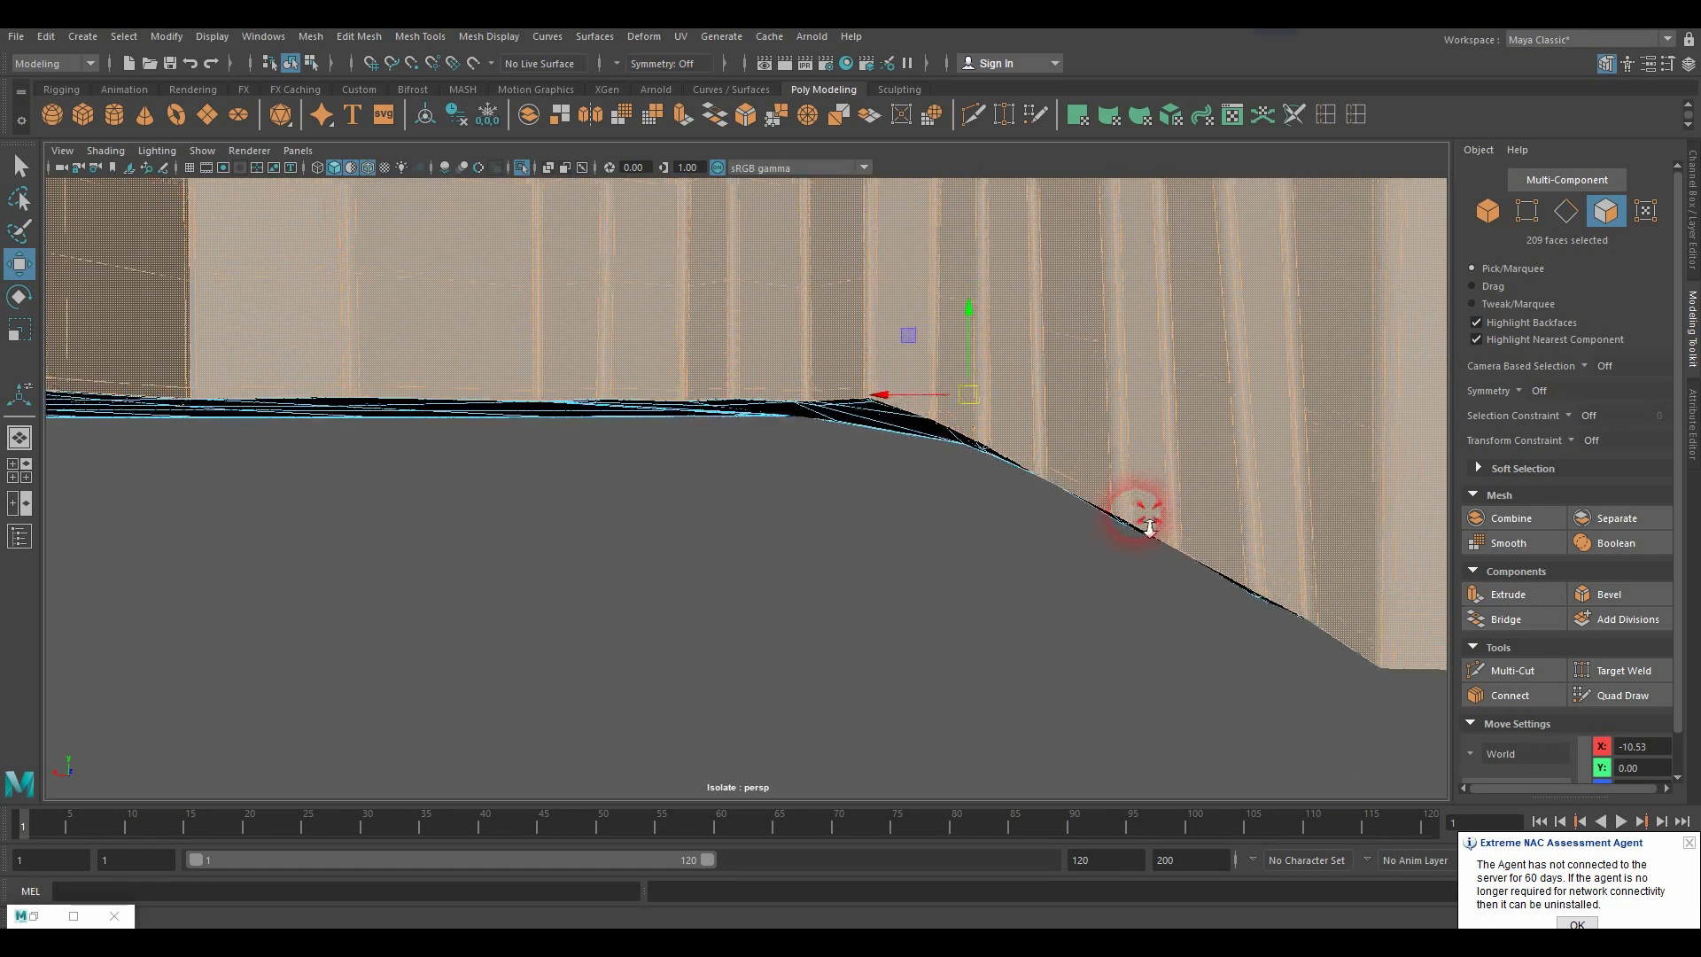
right_click_drag(1150, 527, 936, 509, "alt")
left_click_drag(936, 508, 912, 501, "alt")
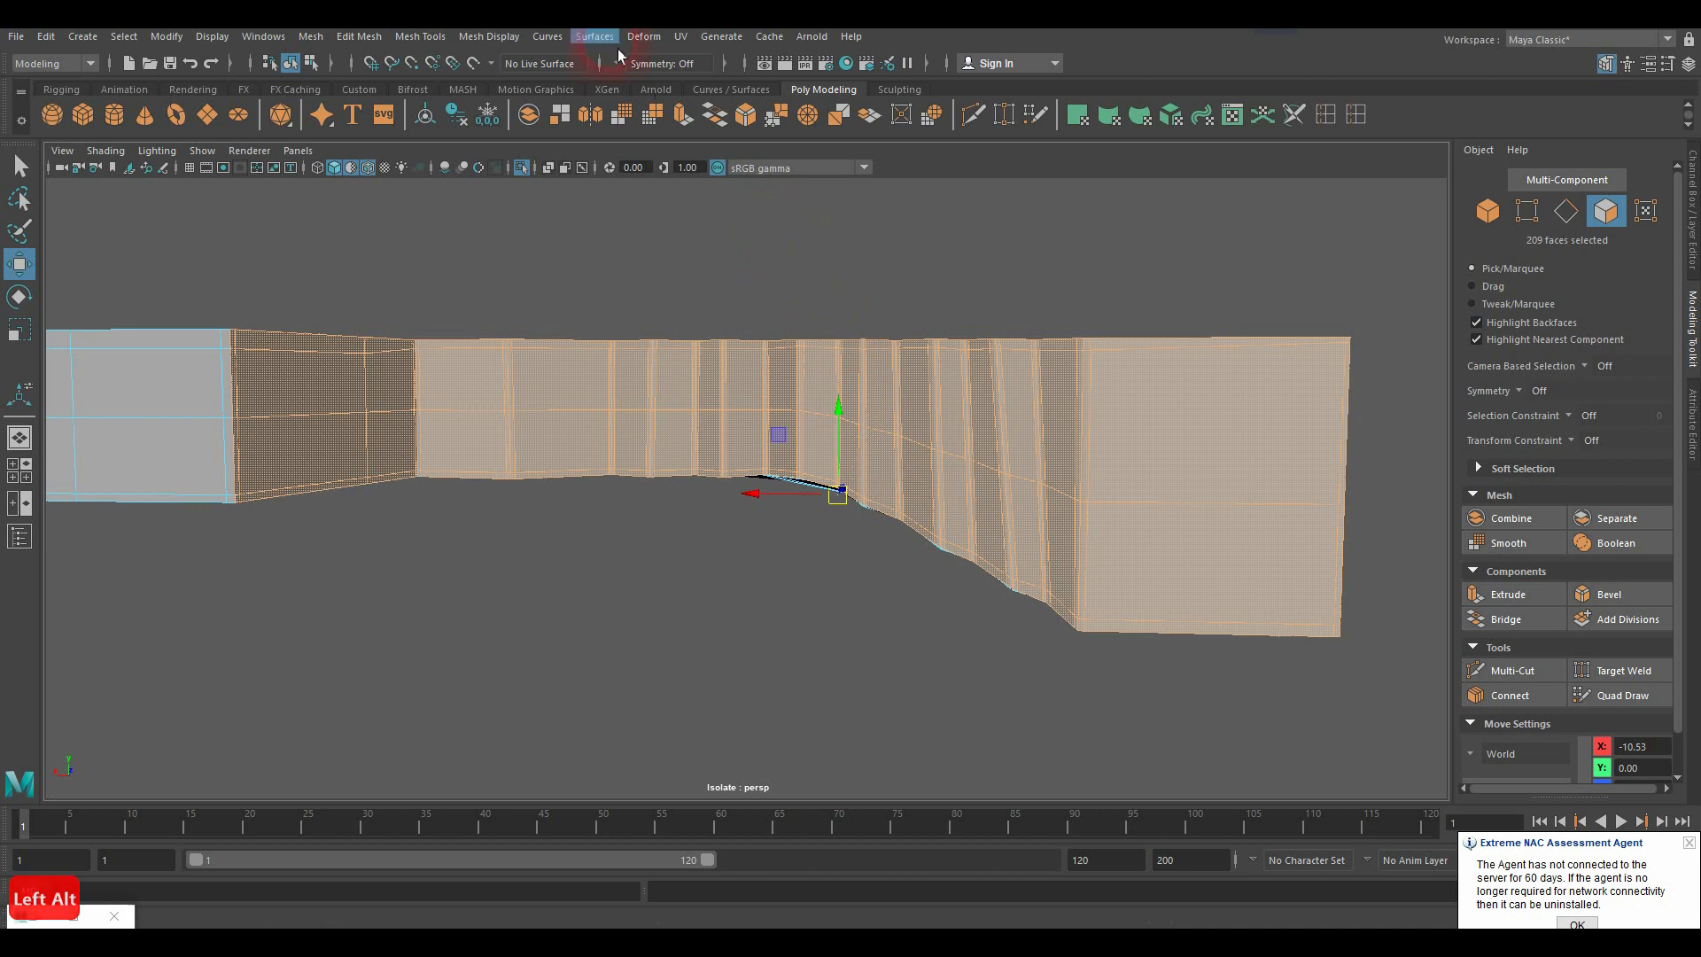
left_click(680, 36)
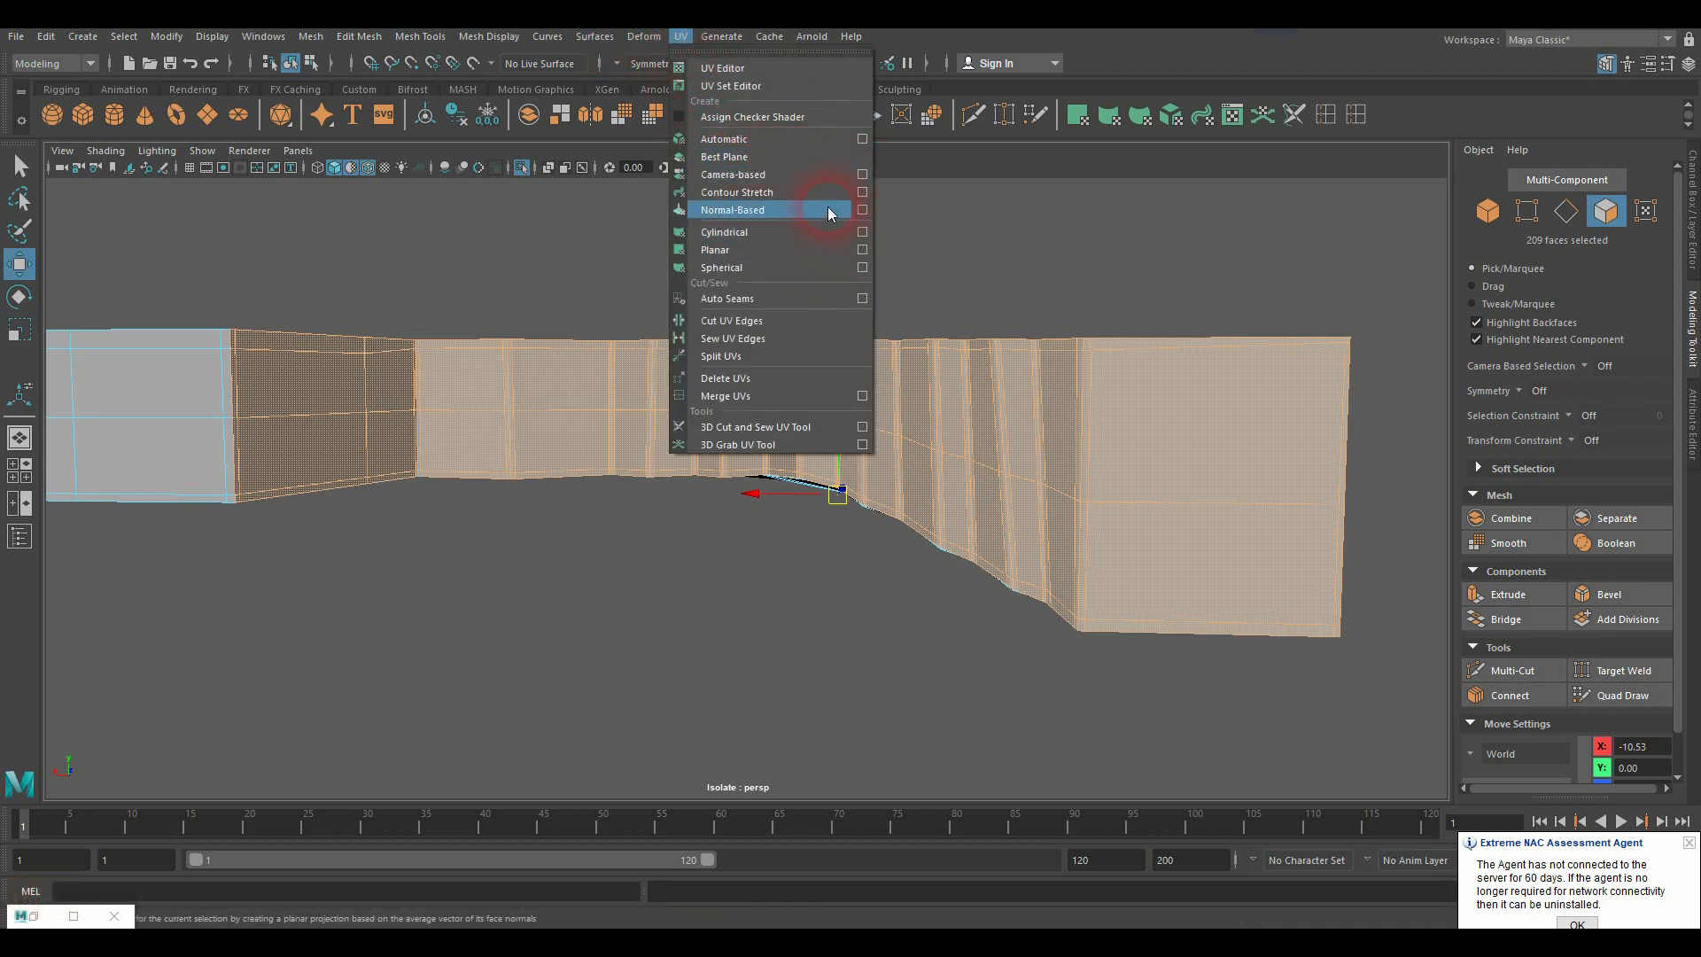
left_click(861, 250)
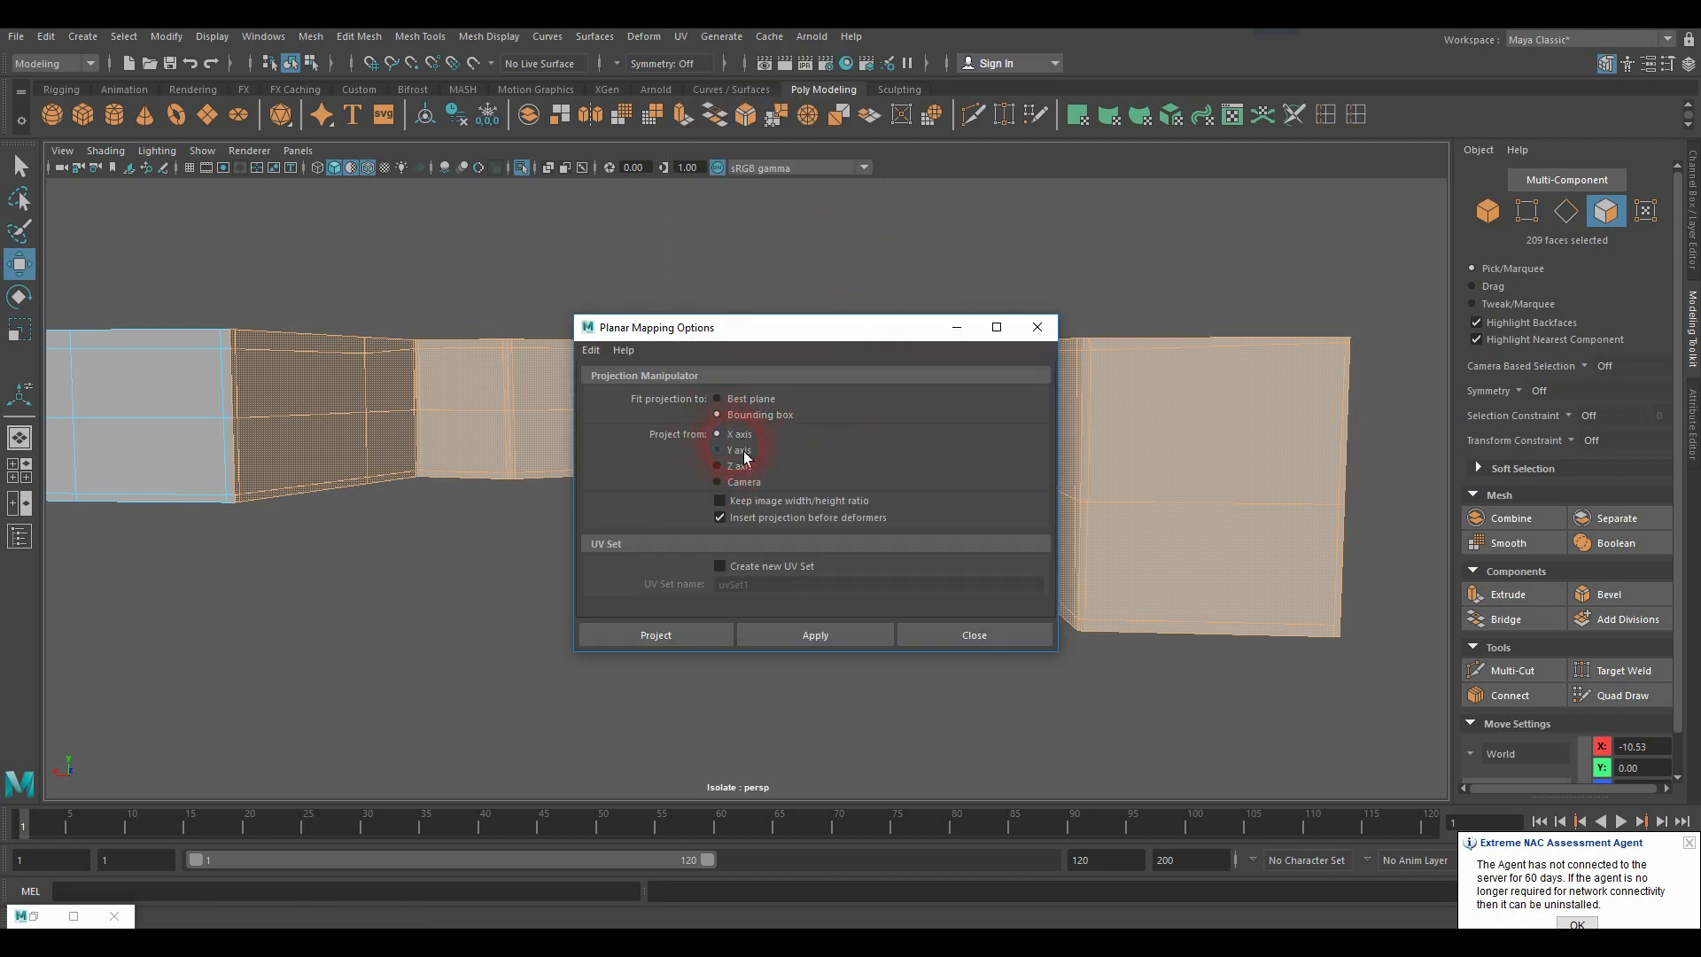
left_click(730, 491)
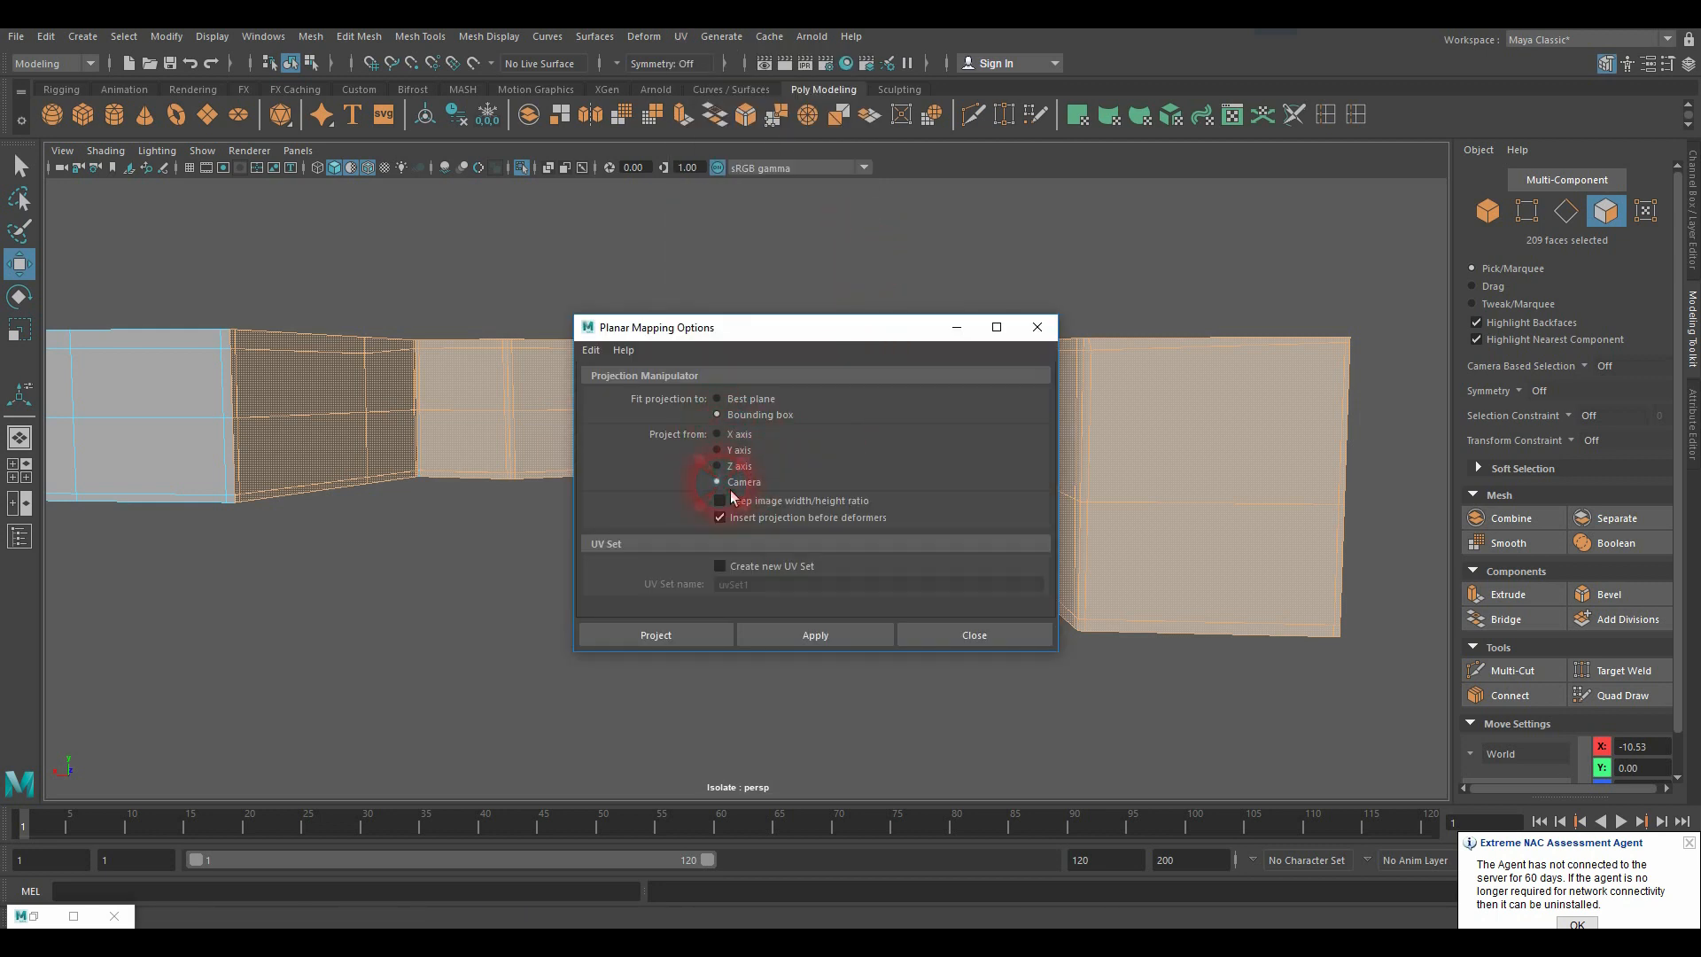
left_click(683, 643)
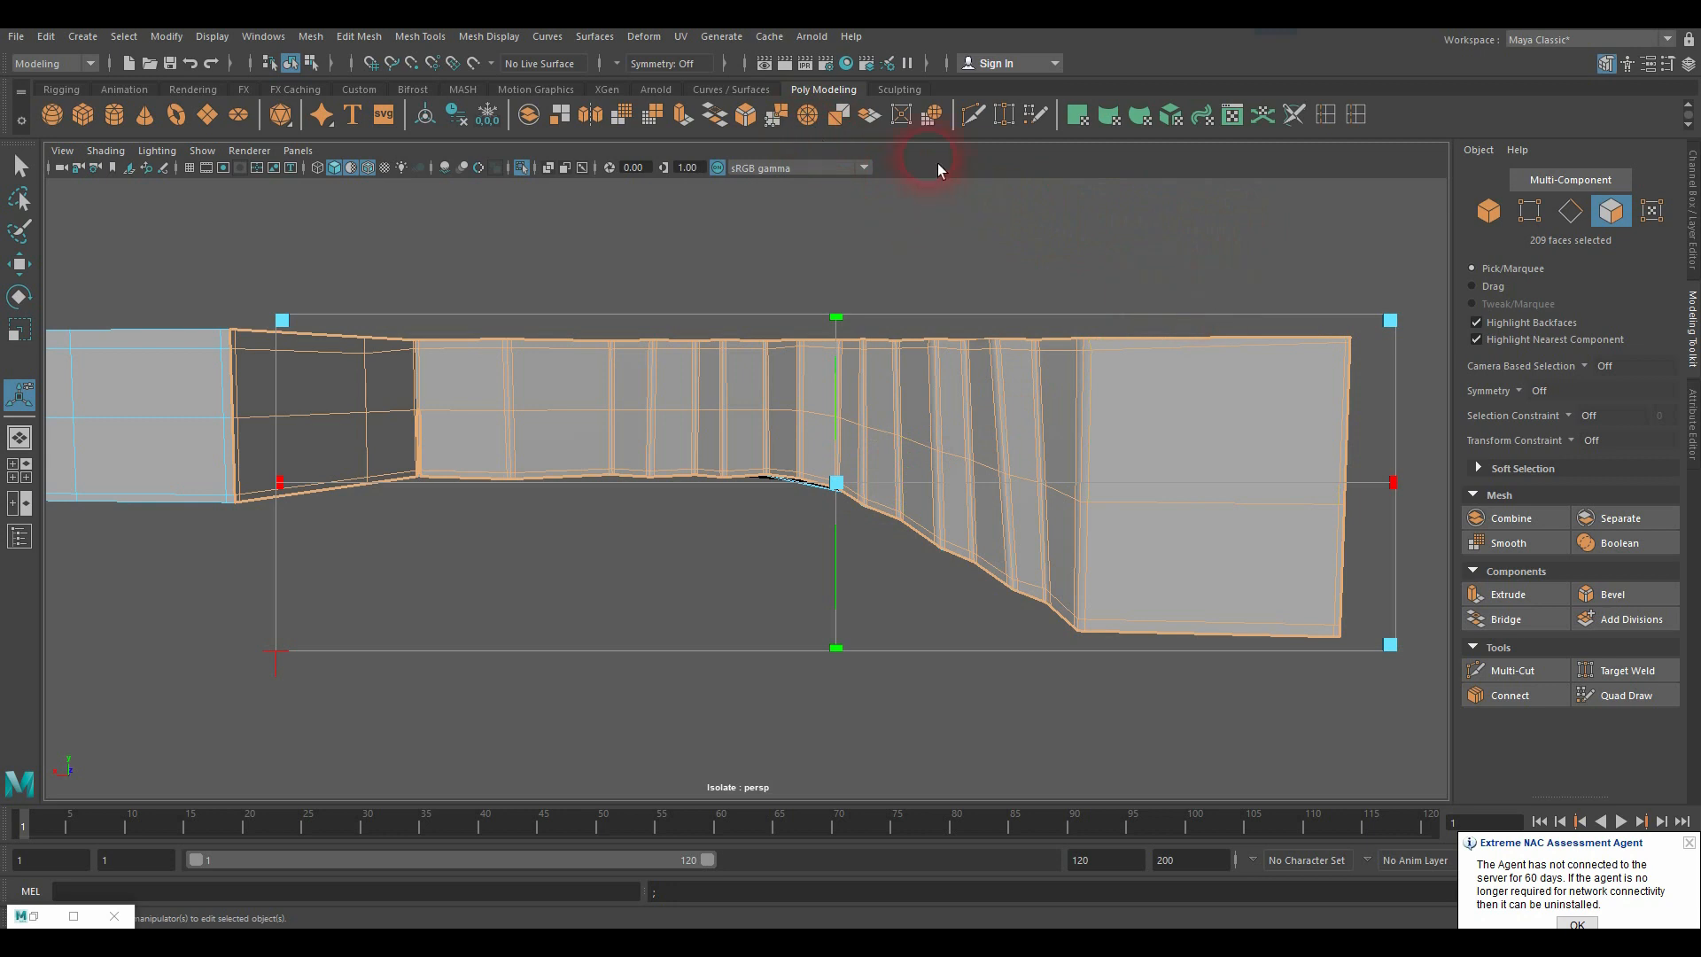
Step: Open the UV Editor and shrink the jaw's projected UV shell to about 0.23 wide and 0.07 high
left_click(682, 36)
left_click(720, 67)
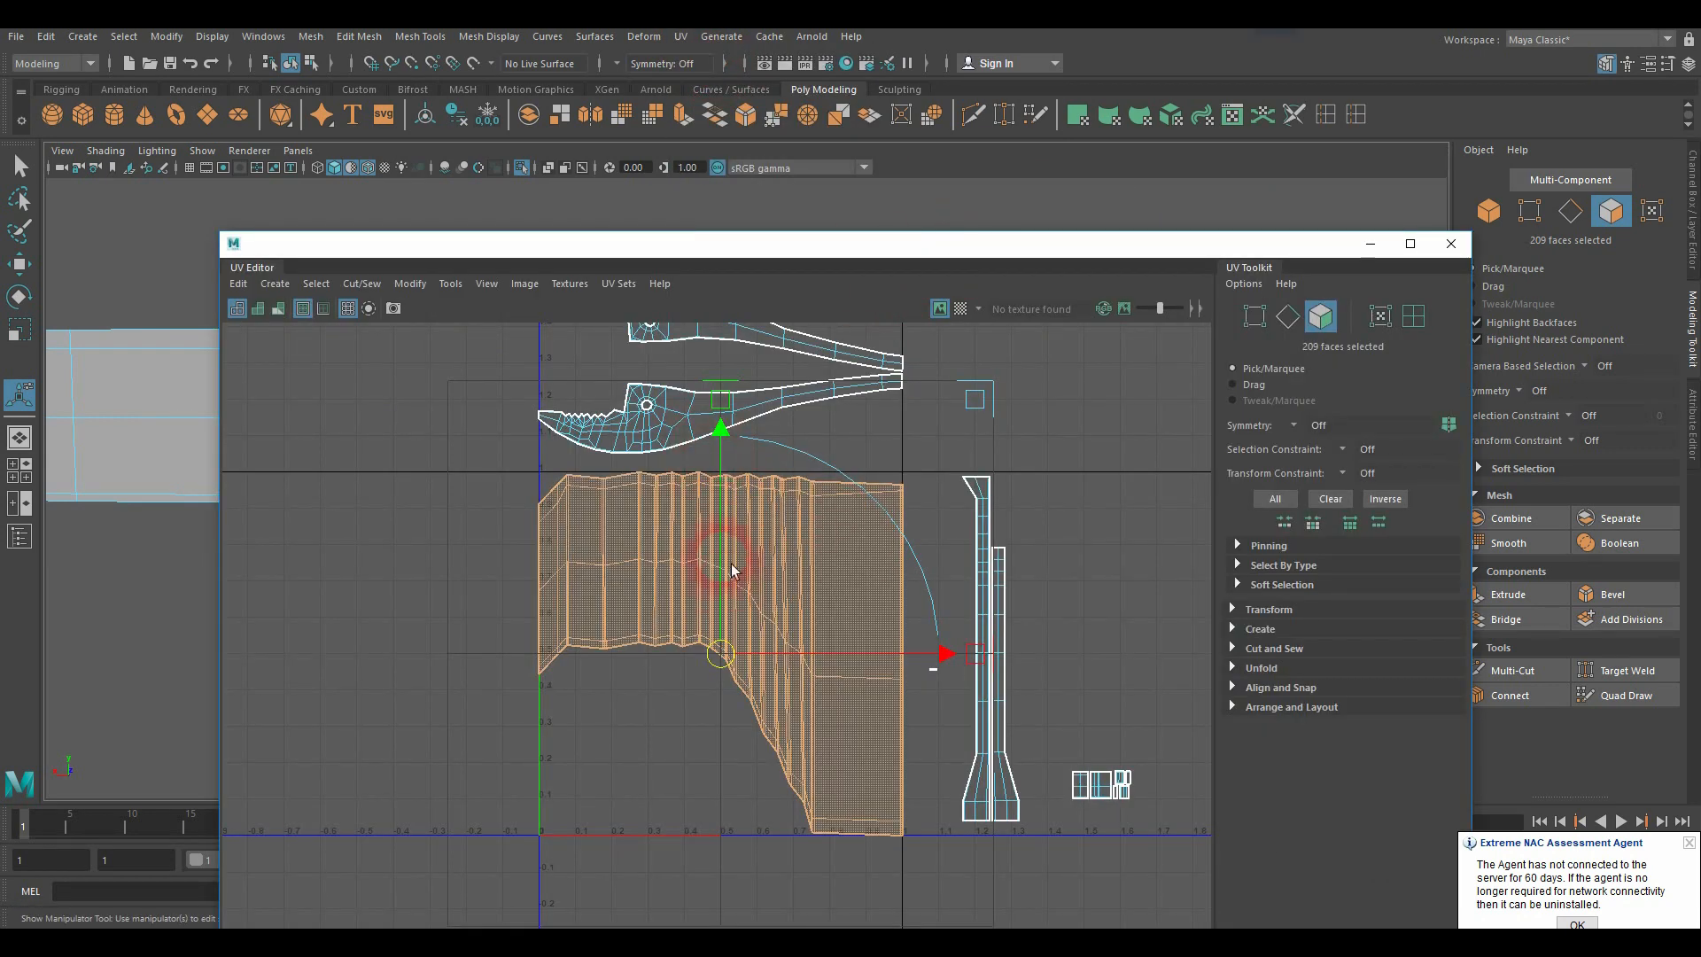
left_click_drag(731, 402, 788, 650)
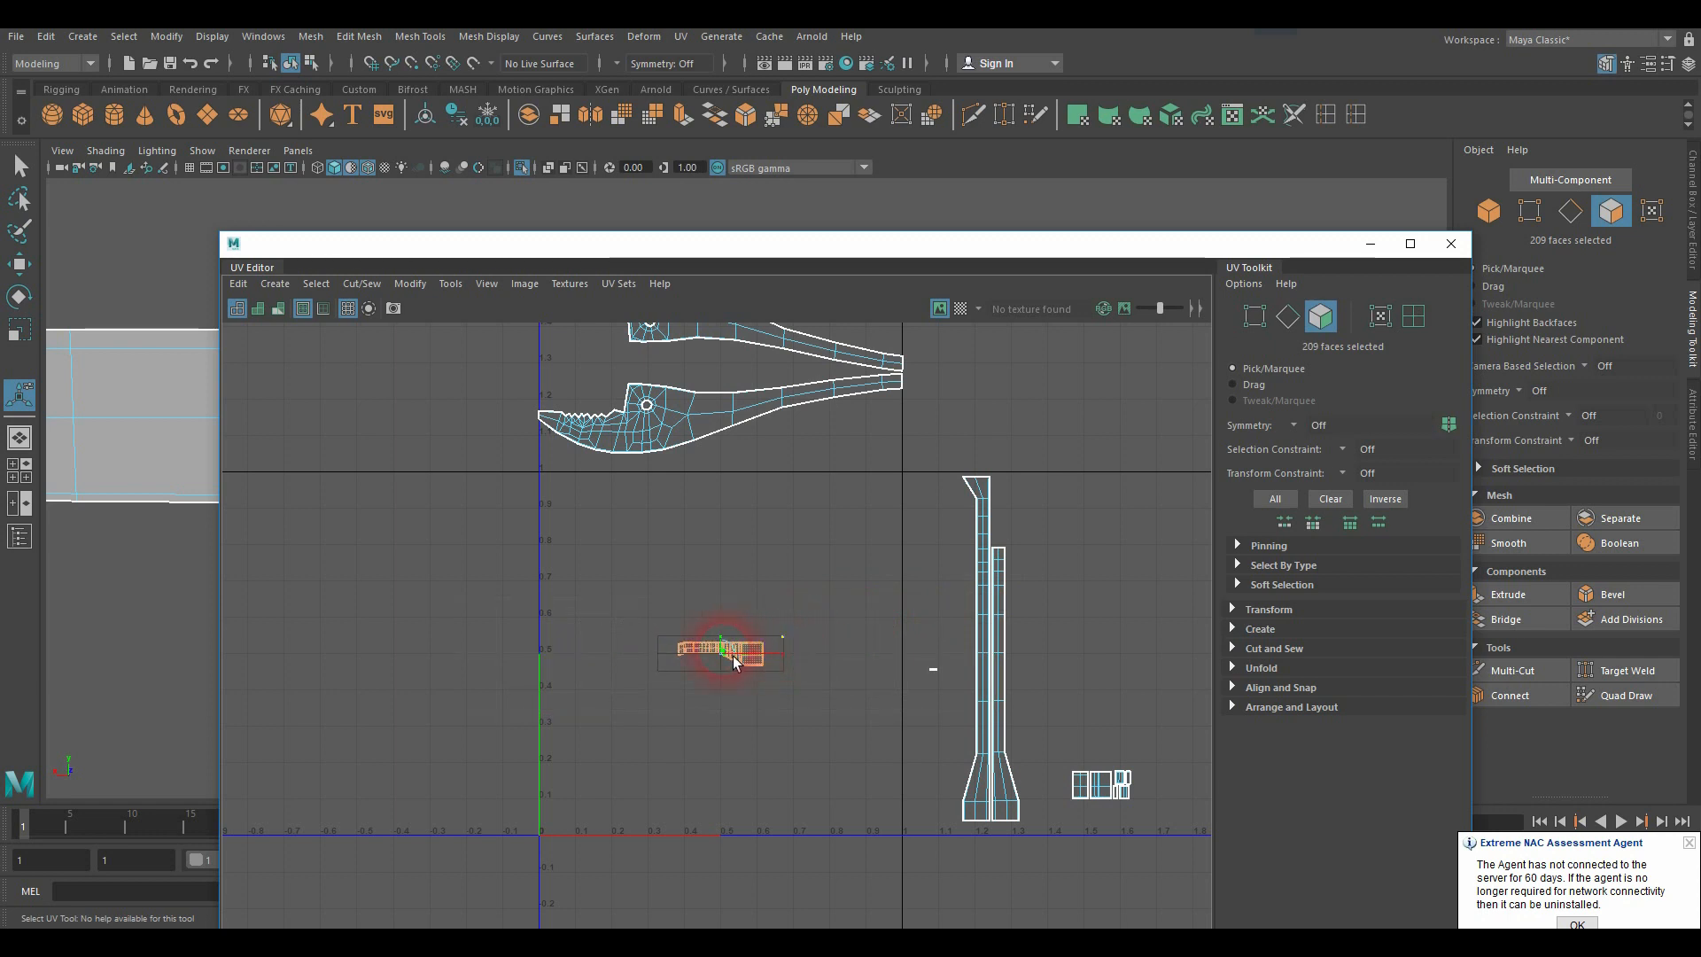
scroll(732, 643, "up", 2)
scroll(732, 638, "up", 1)
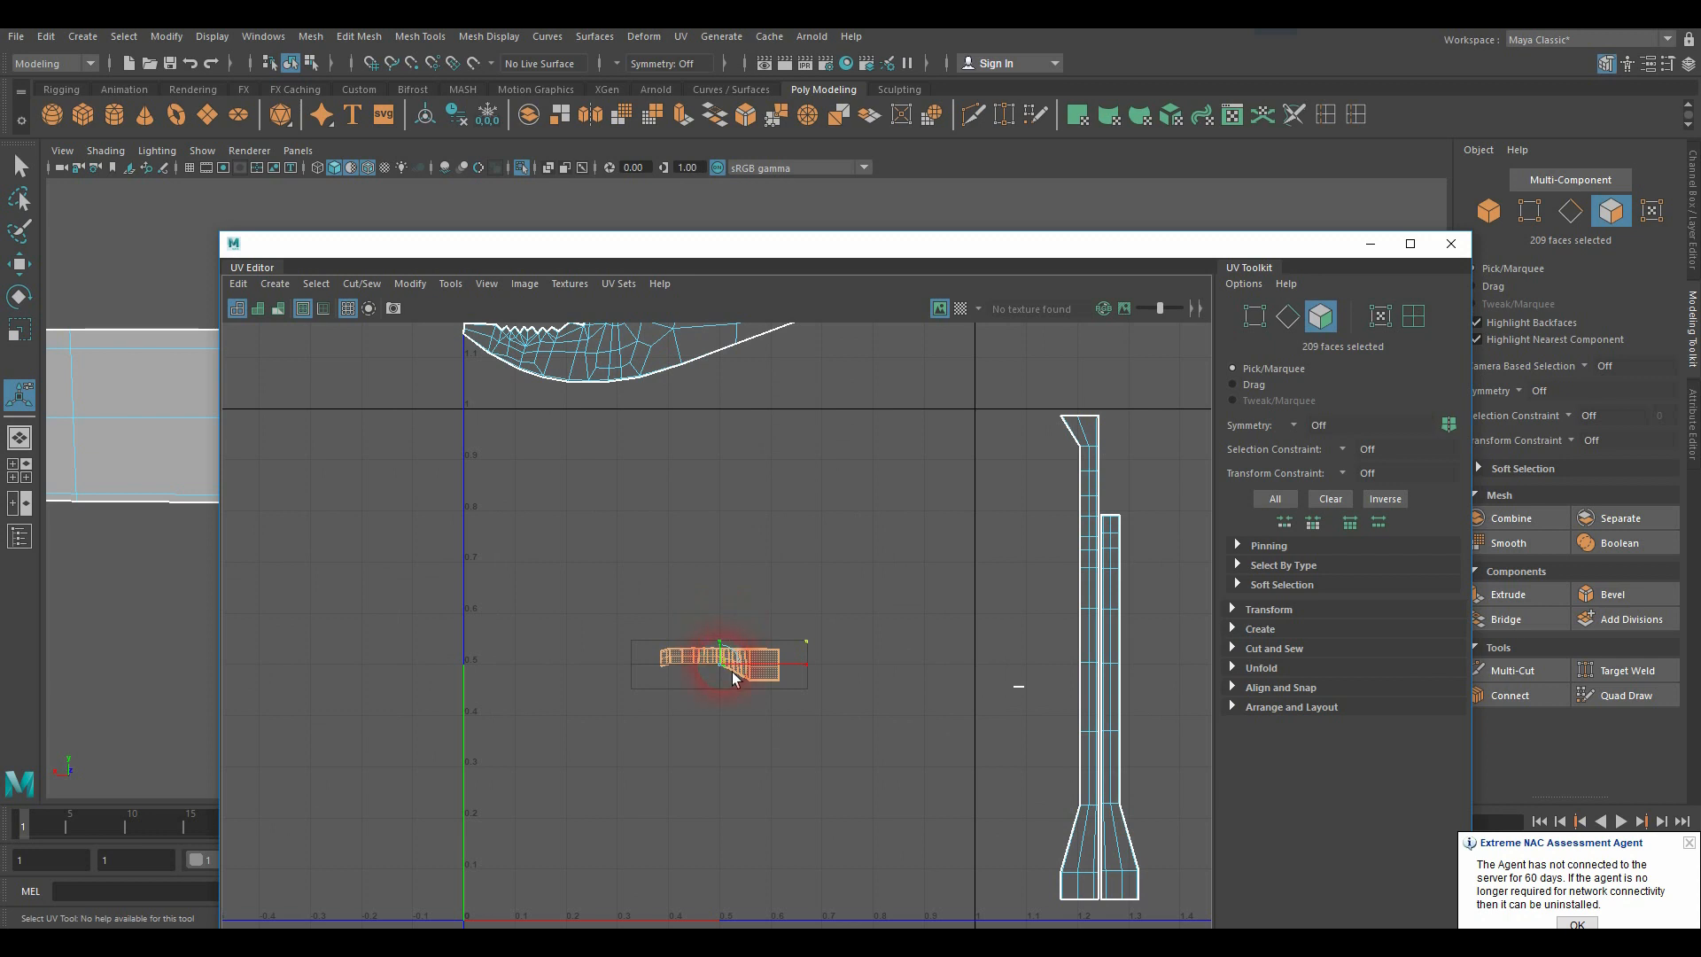
Step: Move the toothed jaw shell into the upper-left corner of the 0–1 UV tile, below the plier profile shells, and deselect it
left_click_drag(728, 671, 545, 461)
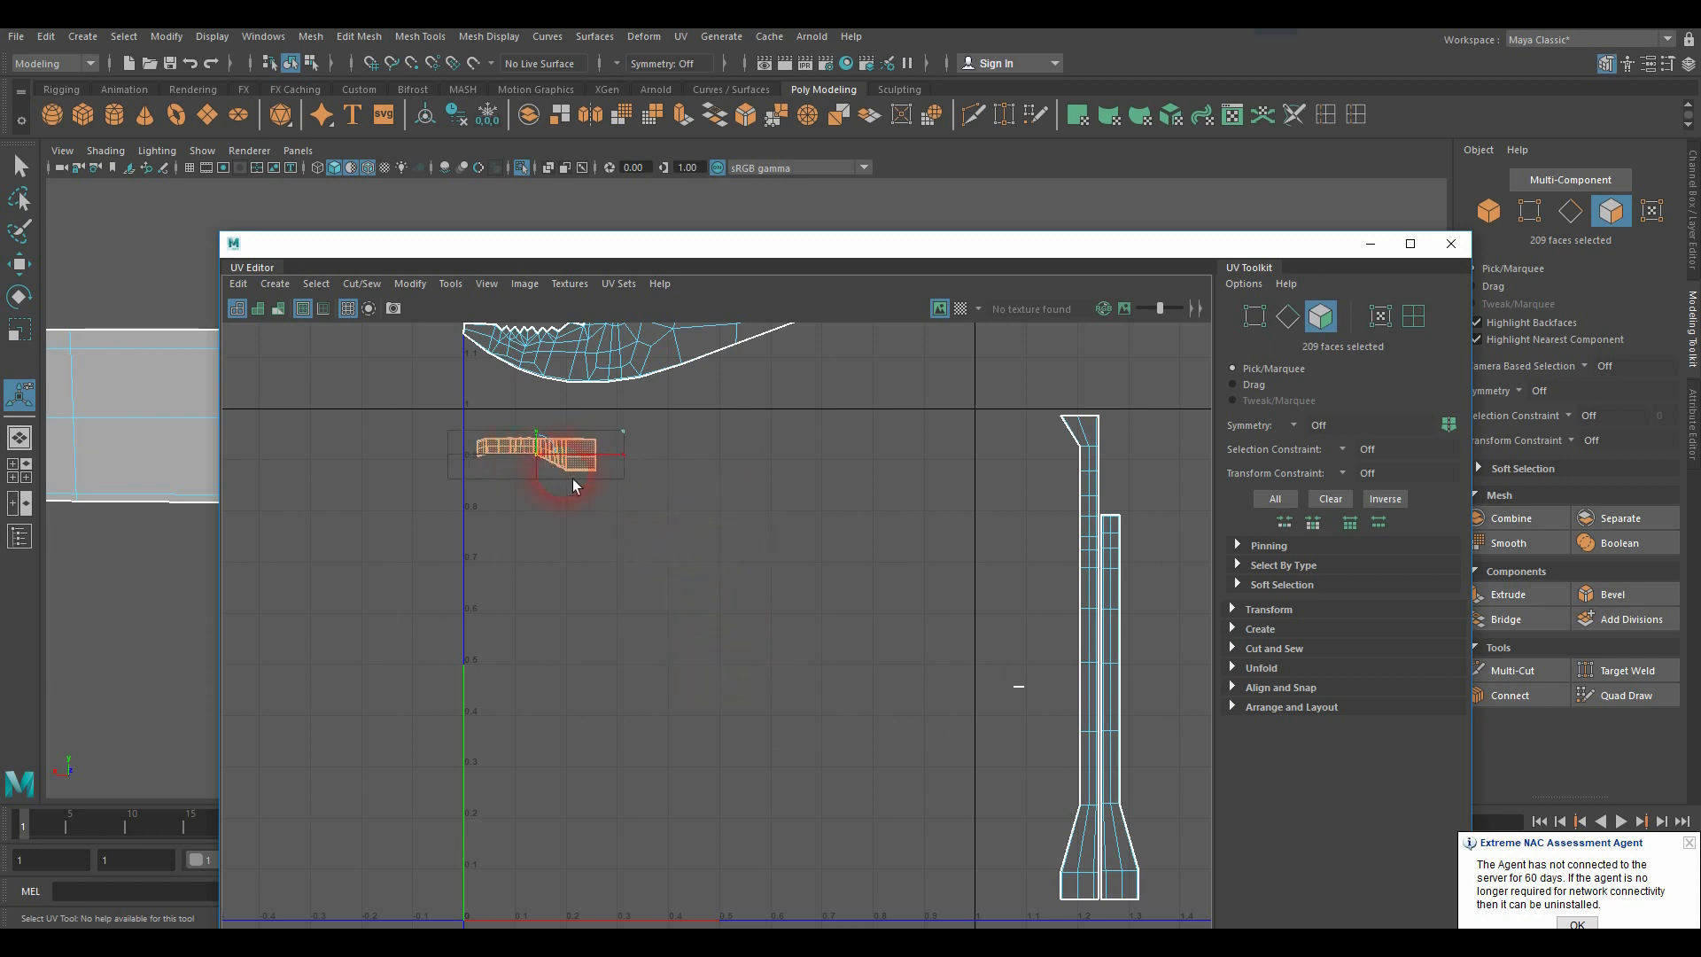
scroll(572, 478, "down", 3)
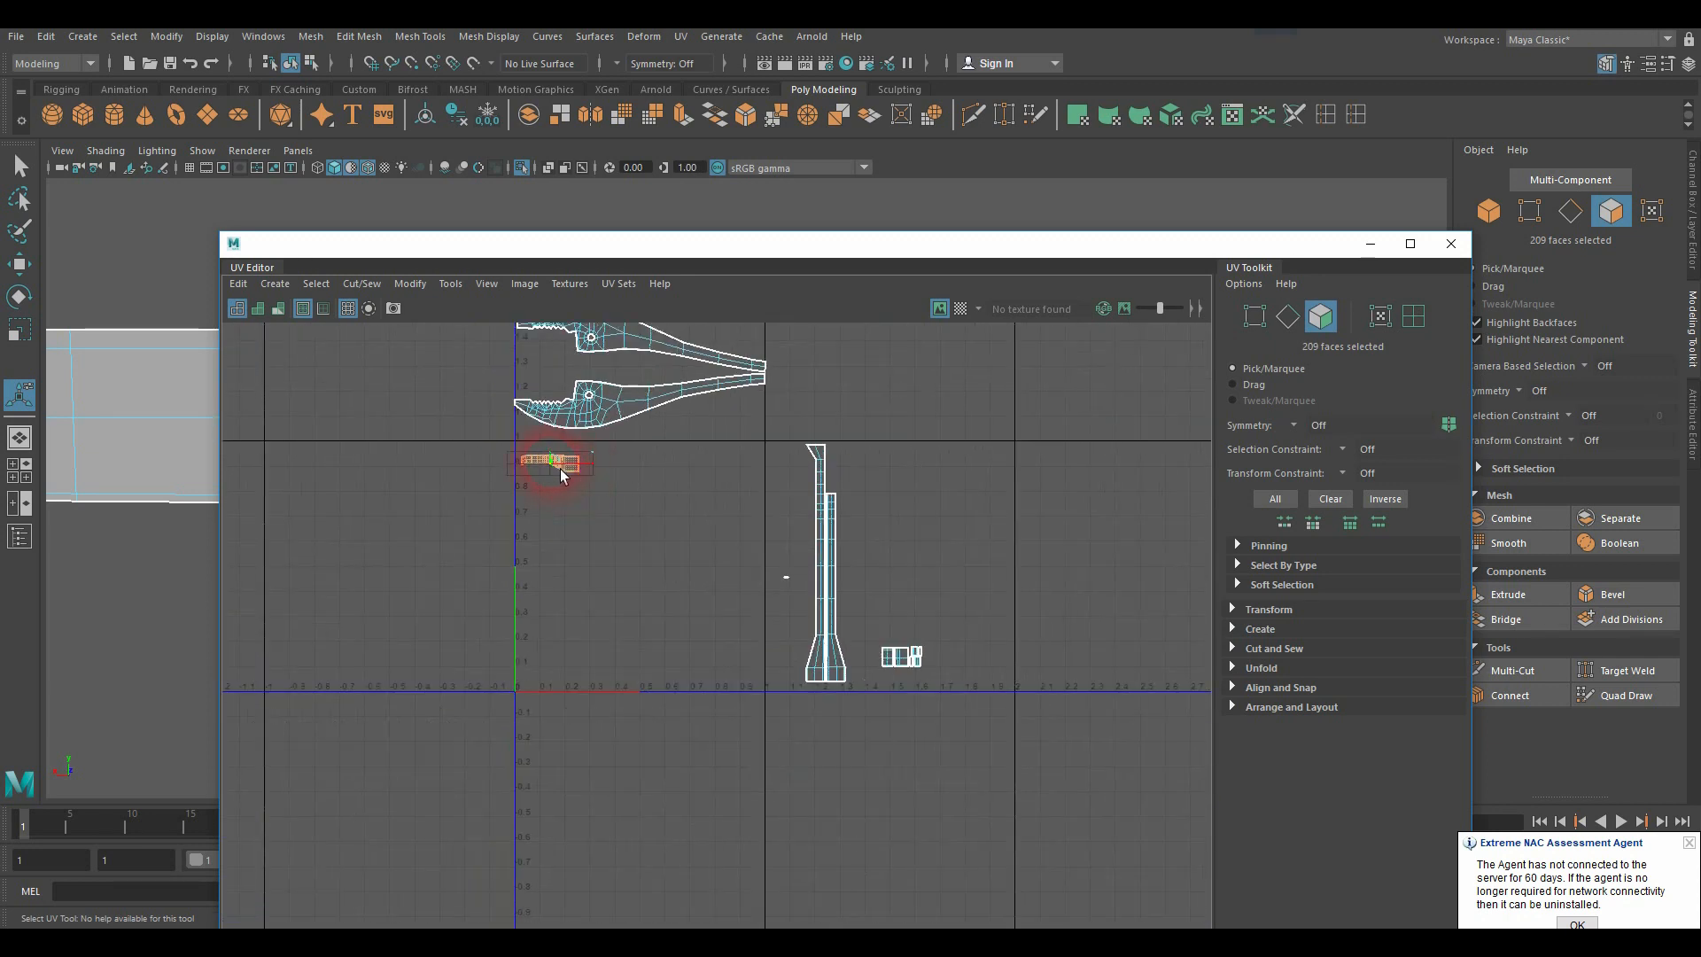
key("z")
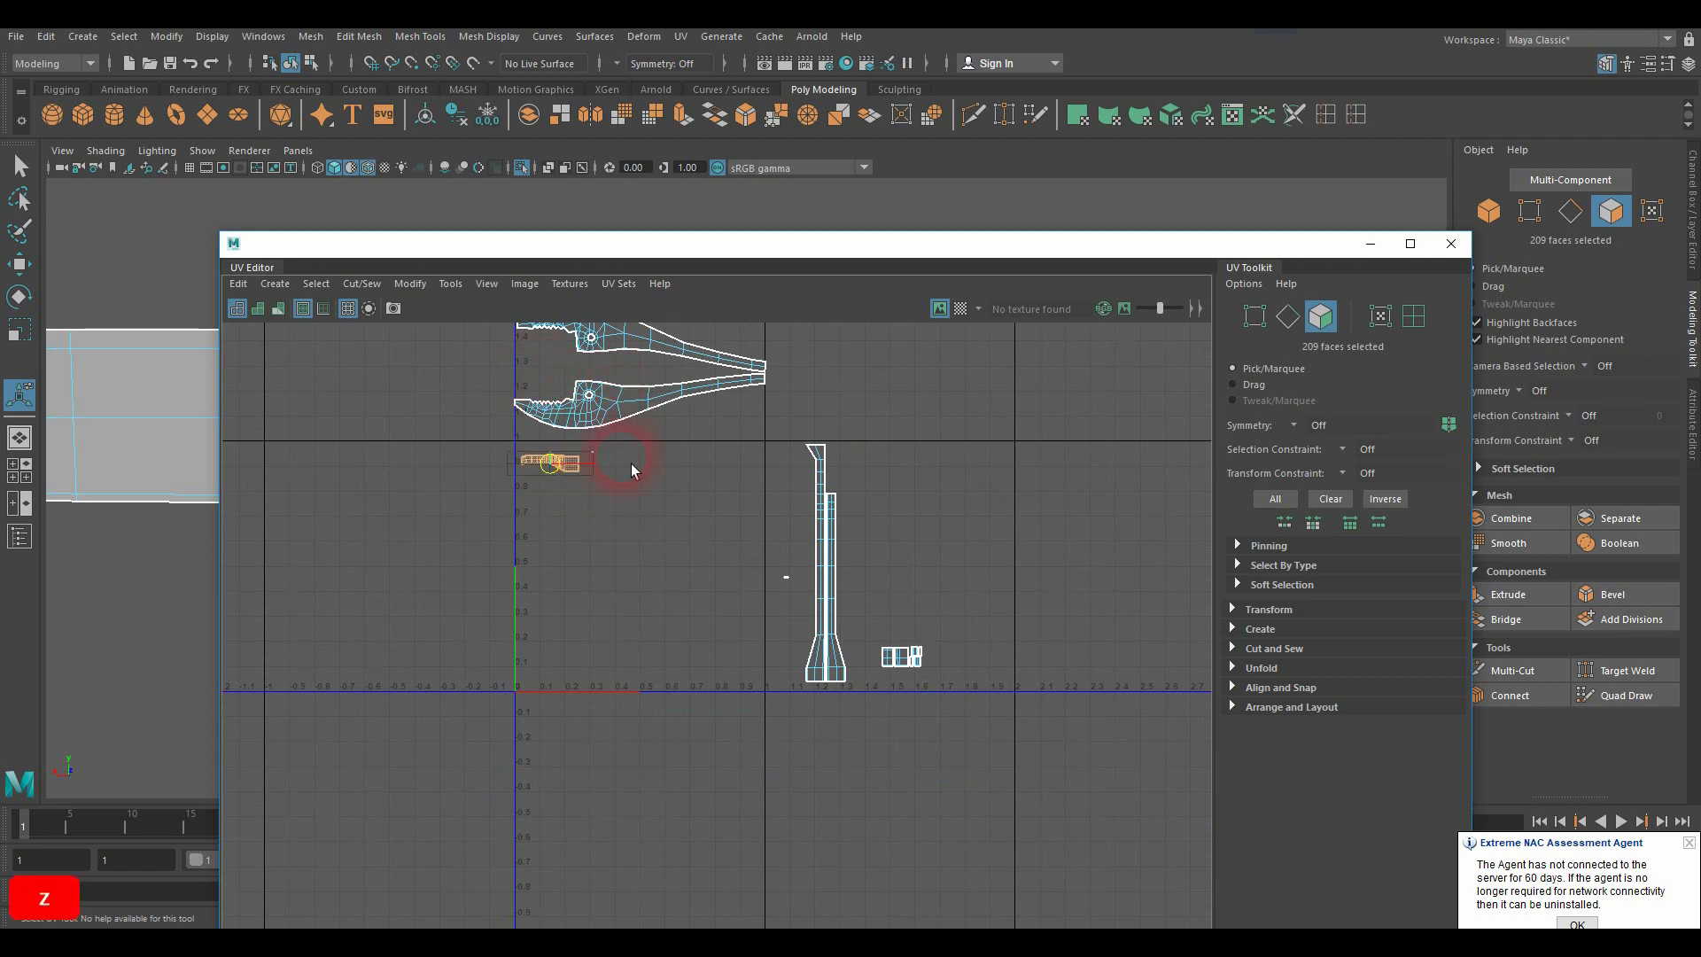
scroll(576, 476, "up", 3)
middle_click_drag(691, 471, 739, 566, "alt")
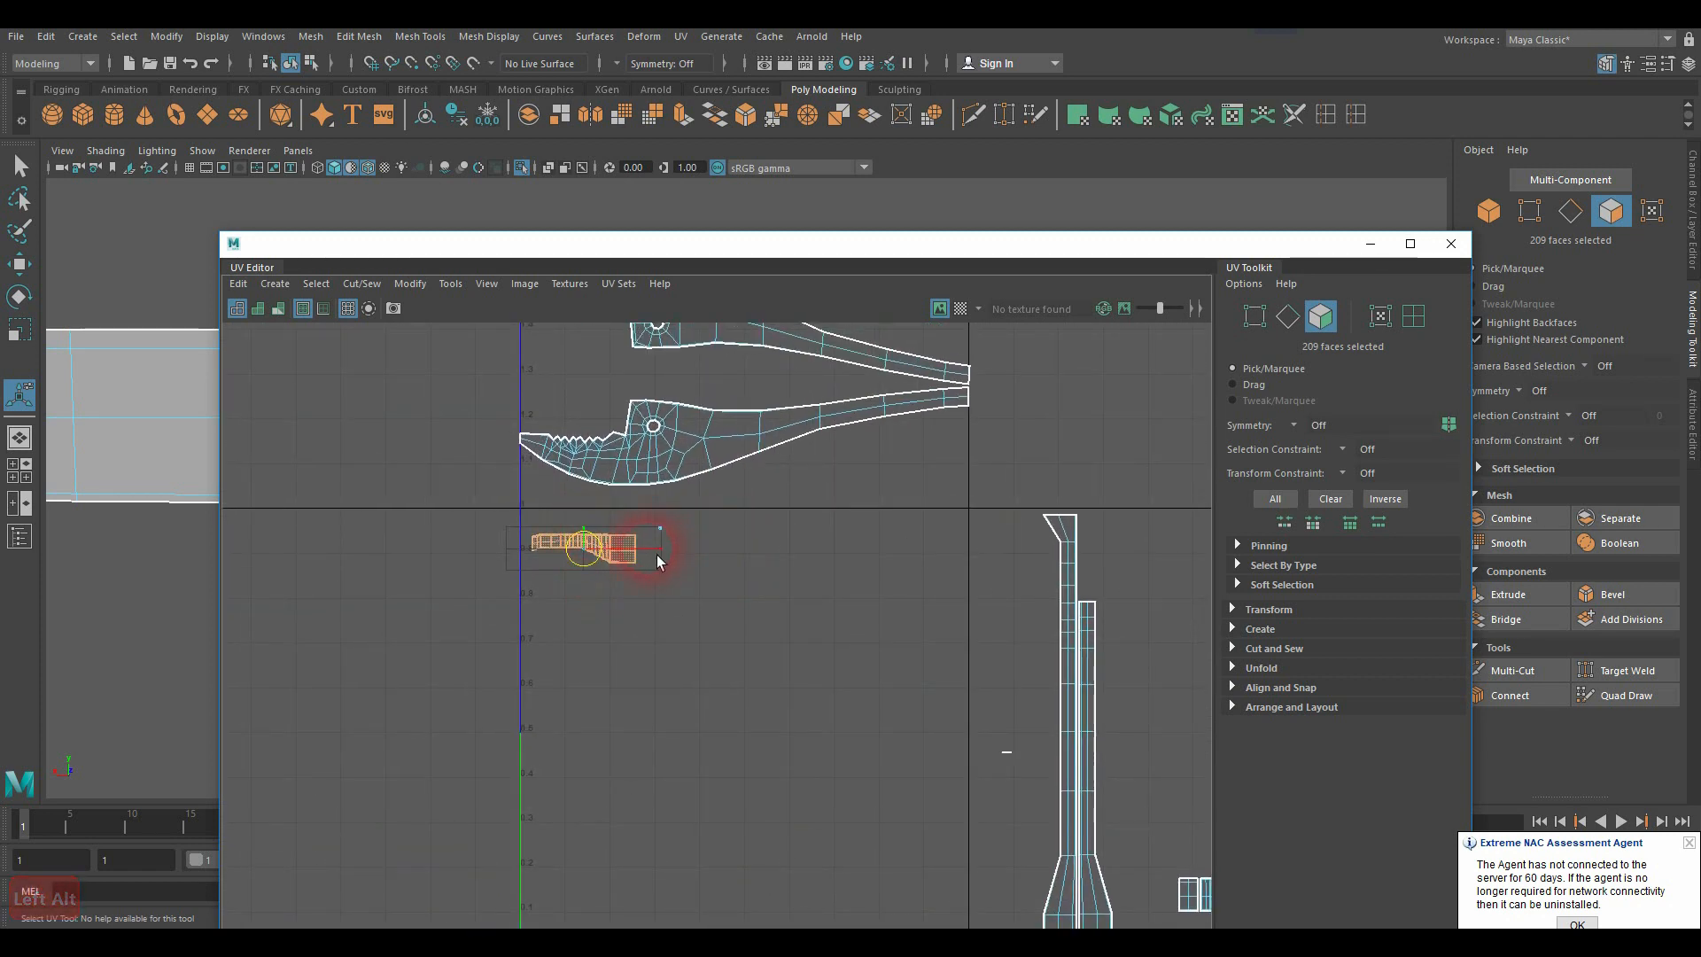
left_click(762, 560)
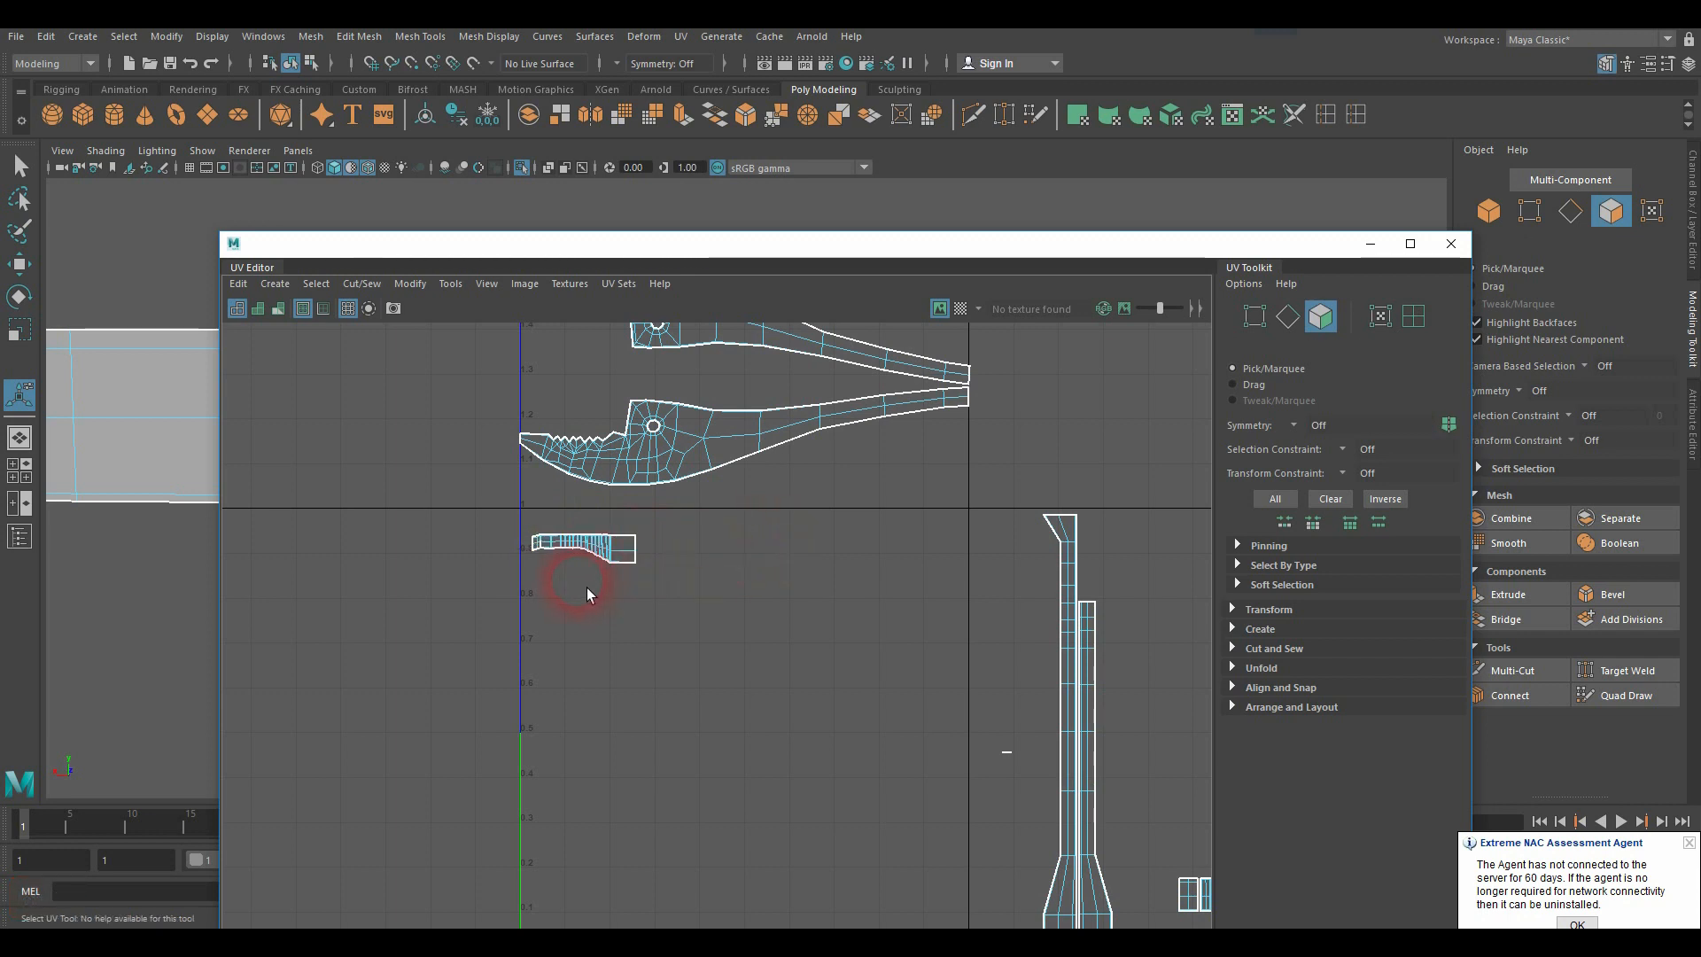
Step: Rotate the toothed jaw shell about 90° counterclockwise so its wide end is up, and place it right of the tile's centre
left_click(595, 563)
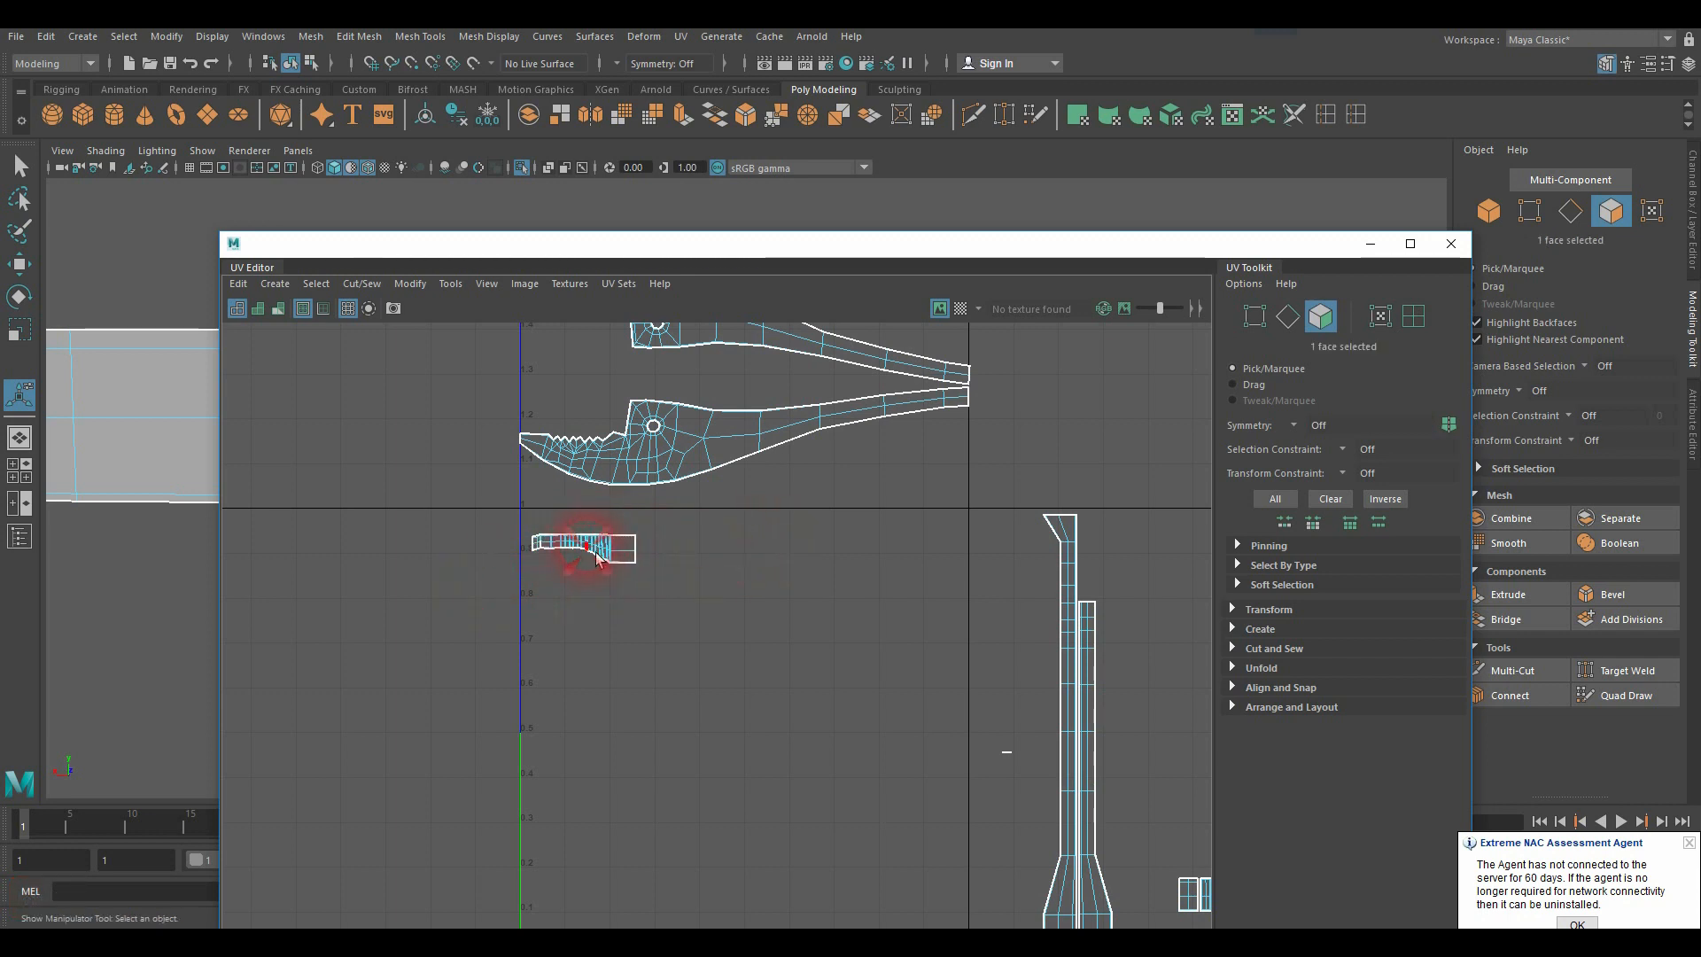
double_click(597, 557)
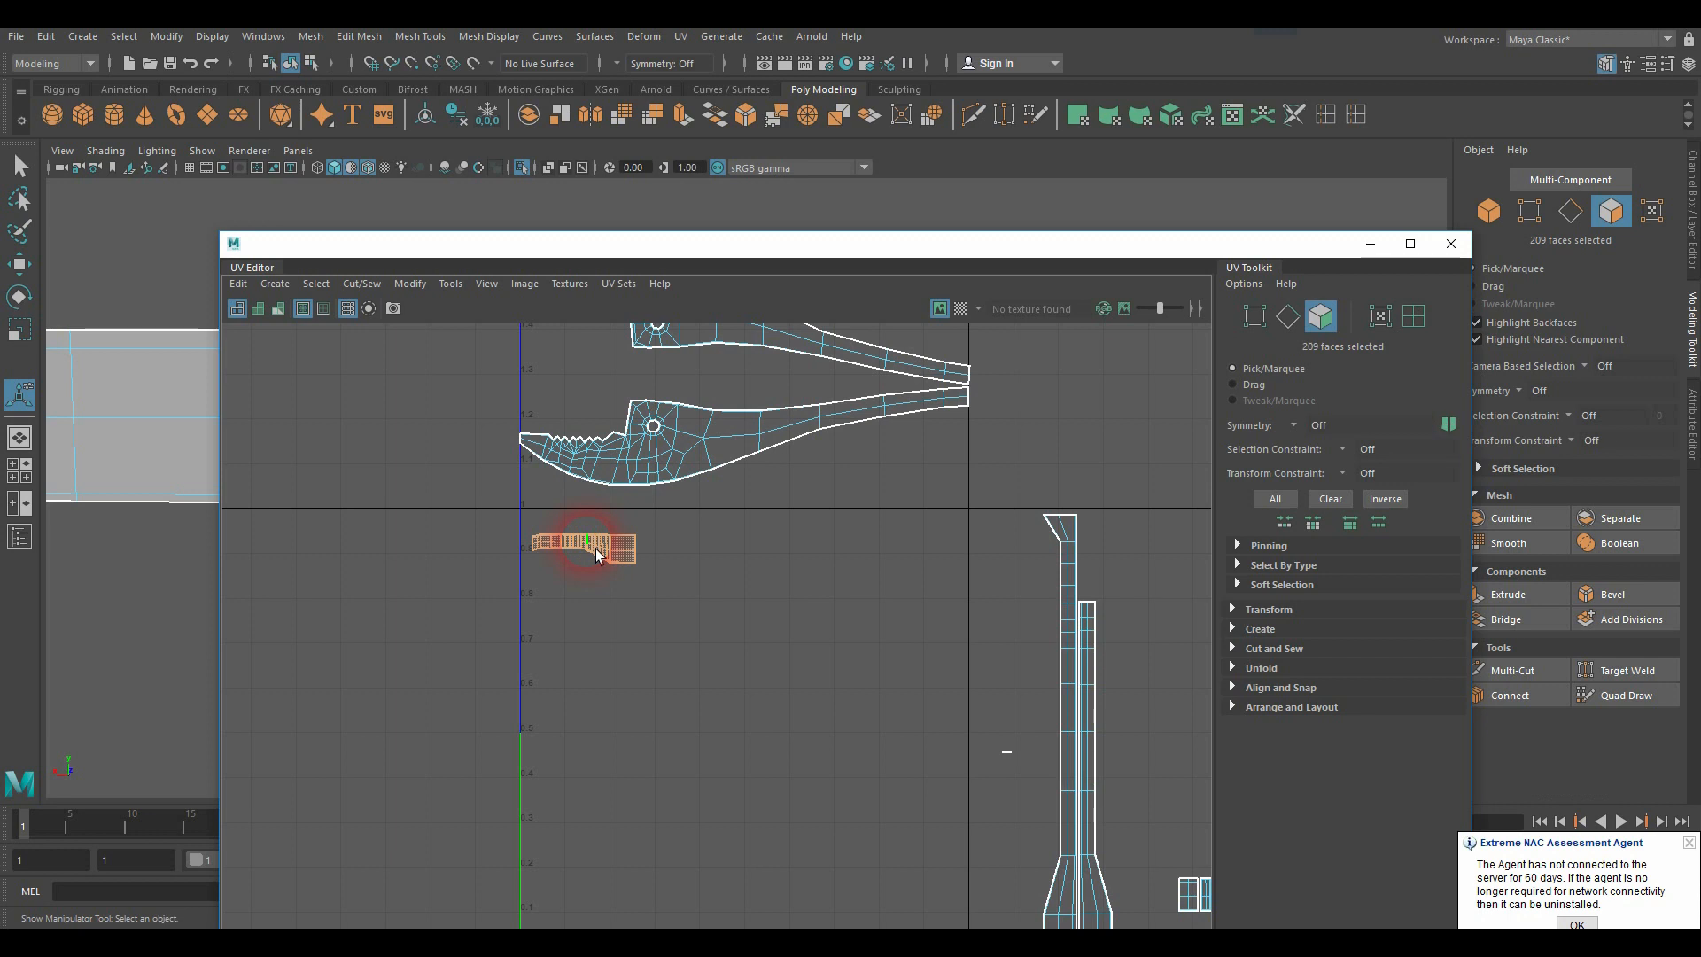
key("w")
left_click_drag(611, 565, 821, 561)
key("r")
key("e")
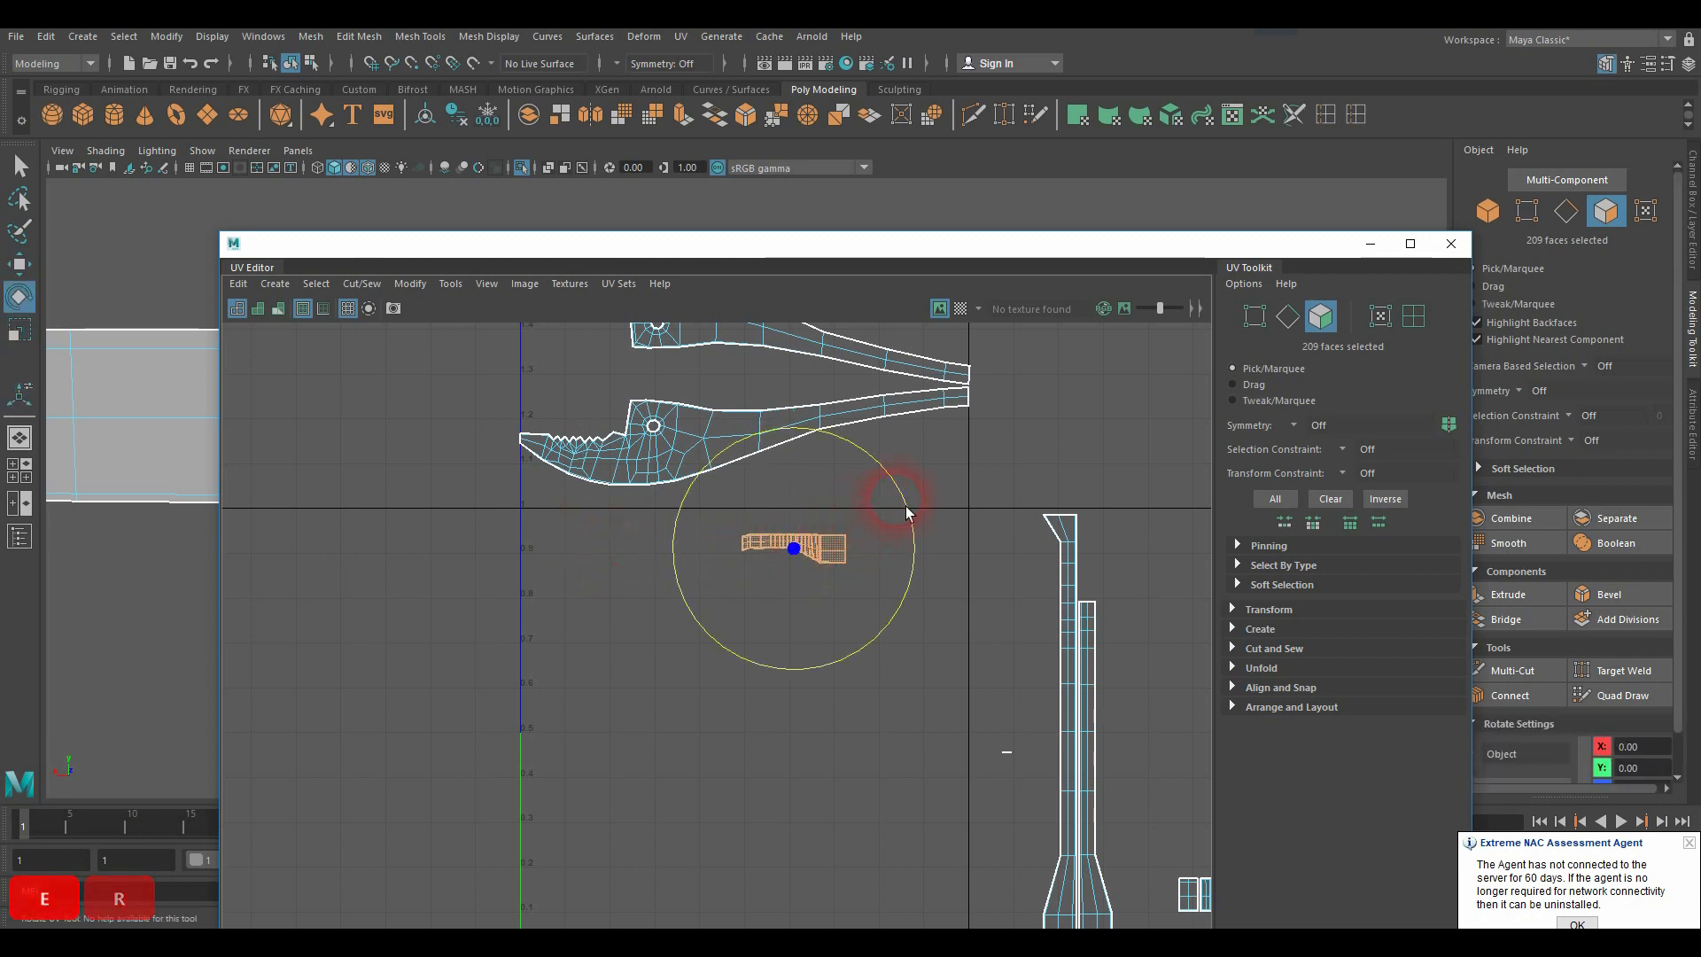
left_click_drag(907, 512, 767, 486)
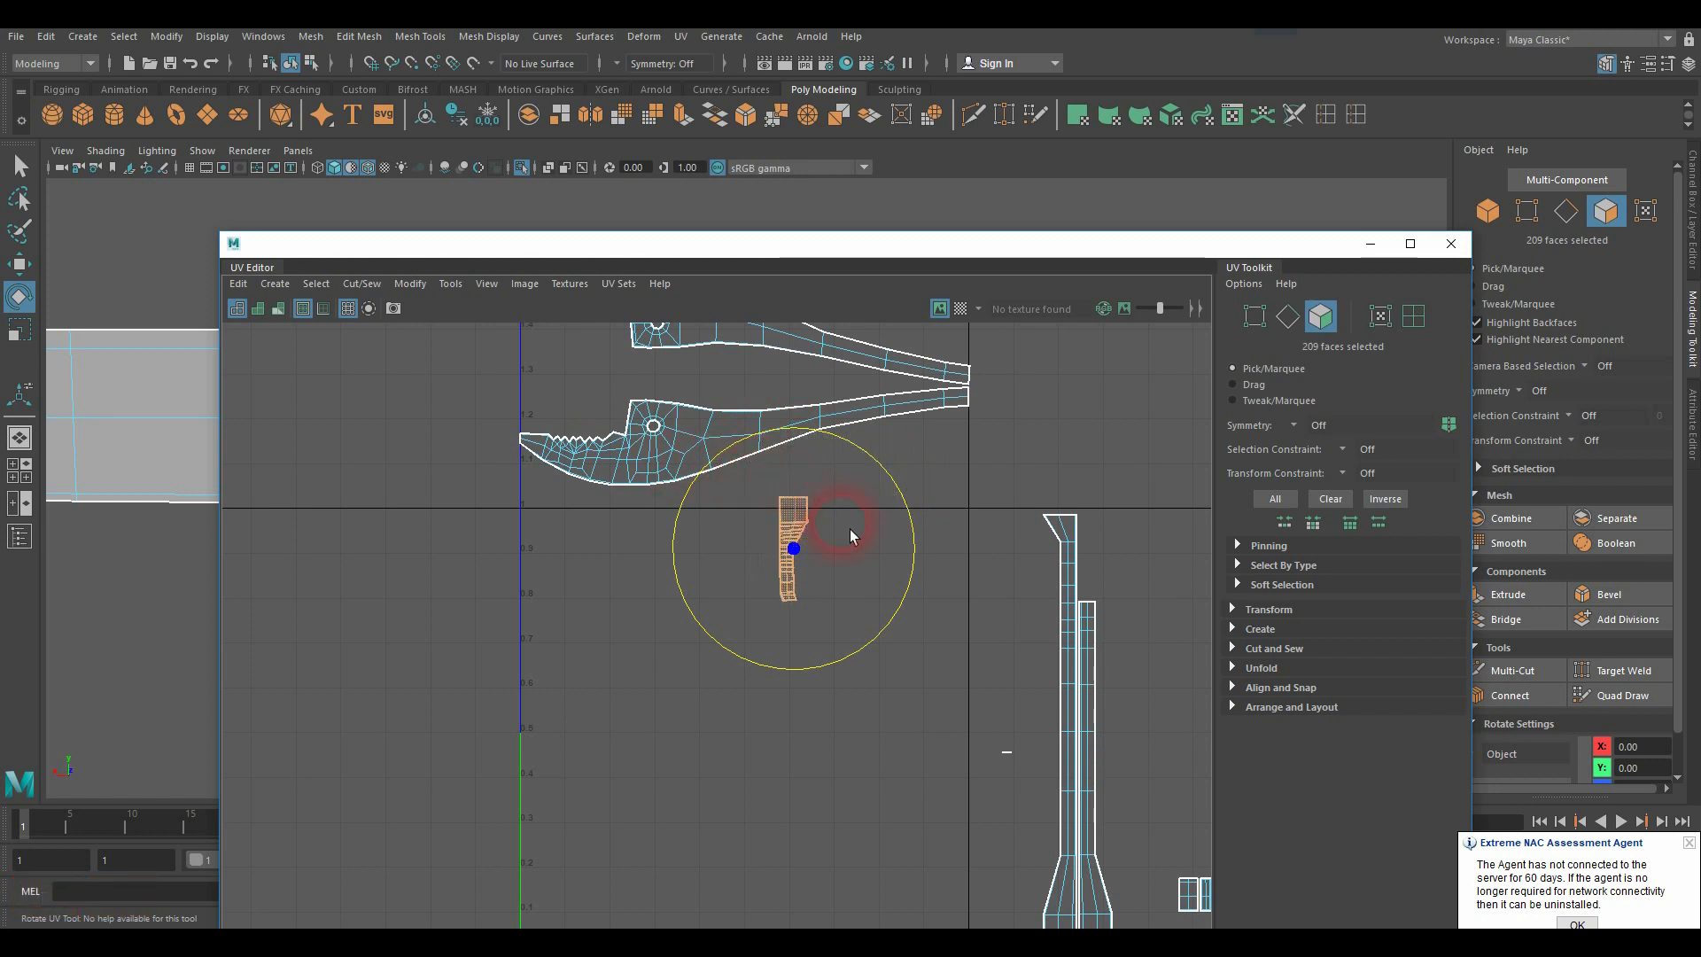
key("w")
left_click_drag(794, 588, 782, 619)
key("e")
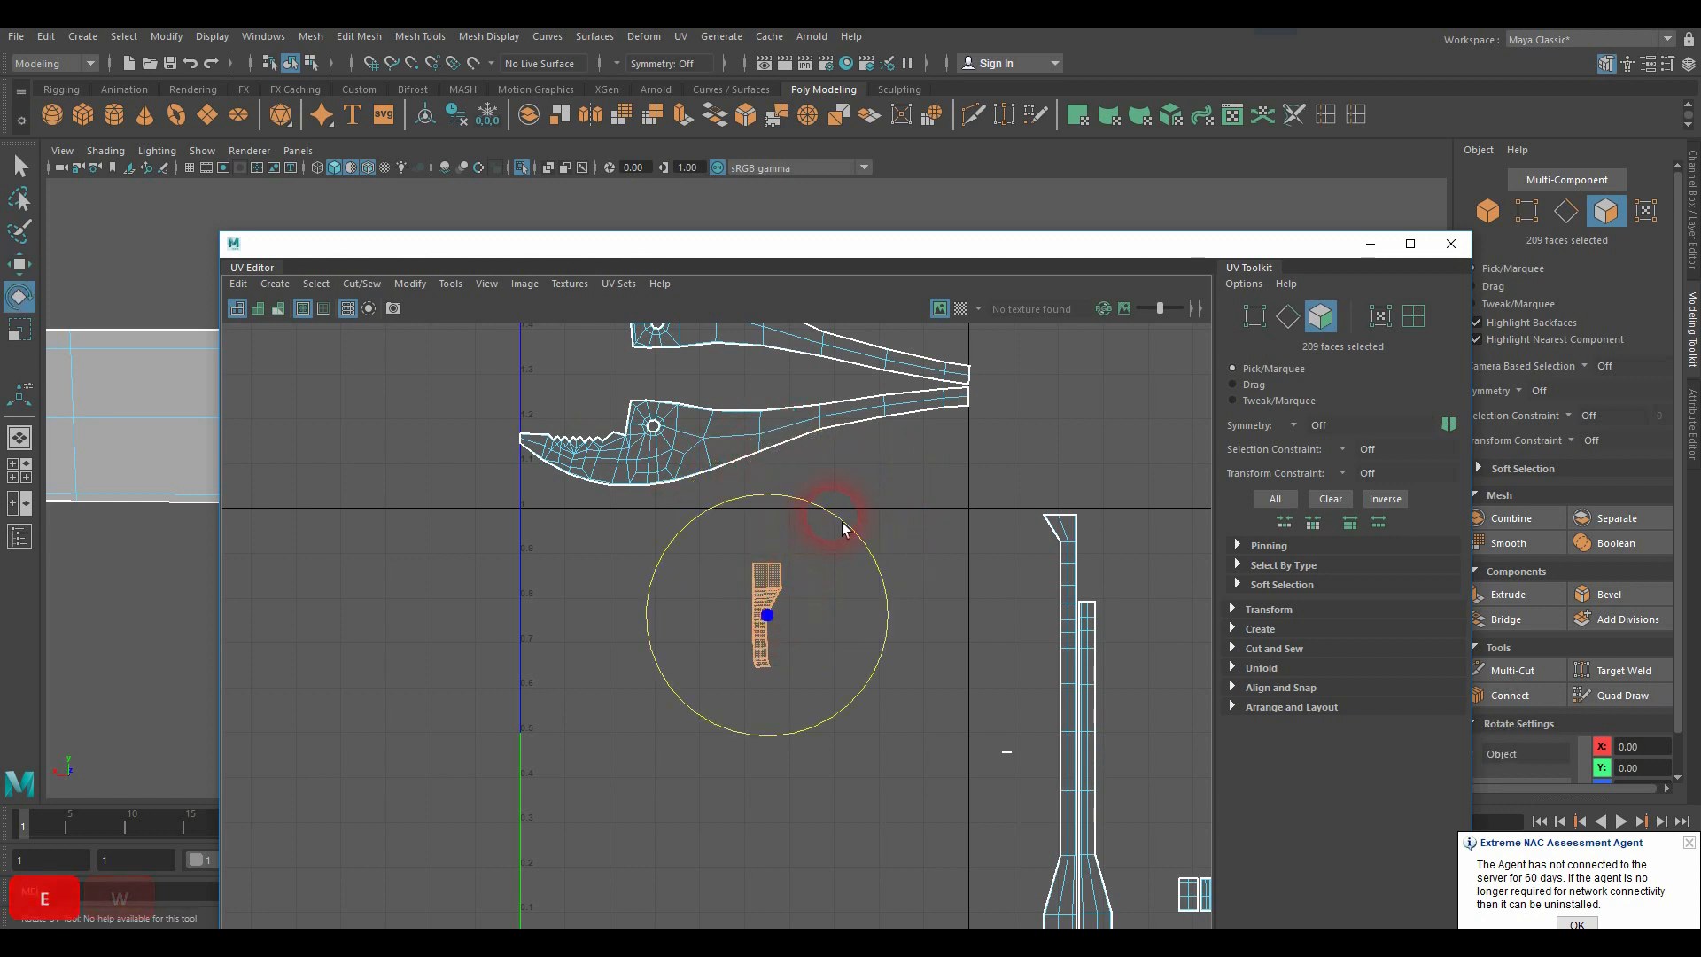
Step: Move the lower plier profile shell down into the UV tile and rotate it about 90° clockwise so the jaw tip points up
double_click(786, 434)
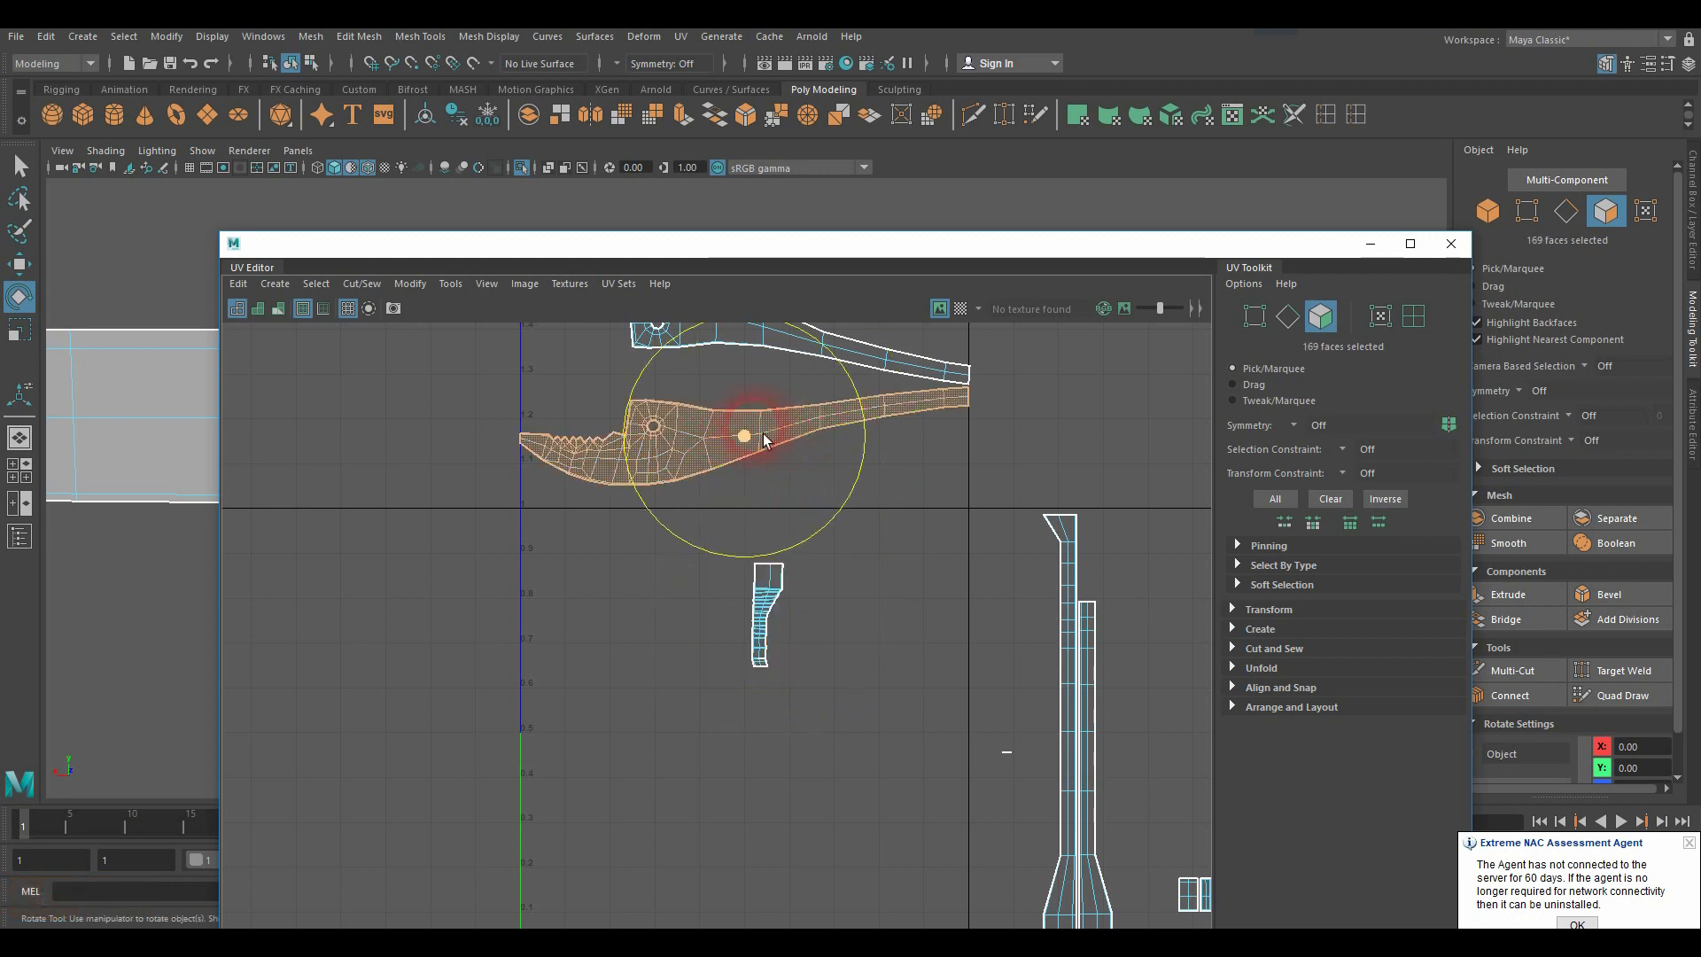
key("w")
left_click_drag(754, 447, 697, 784)
key("e")
left_click_drag(714, 664, 833, 806)
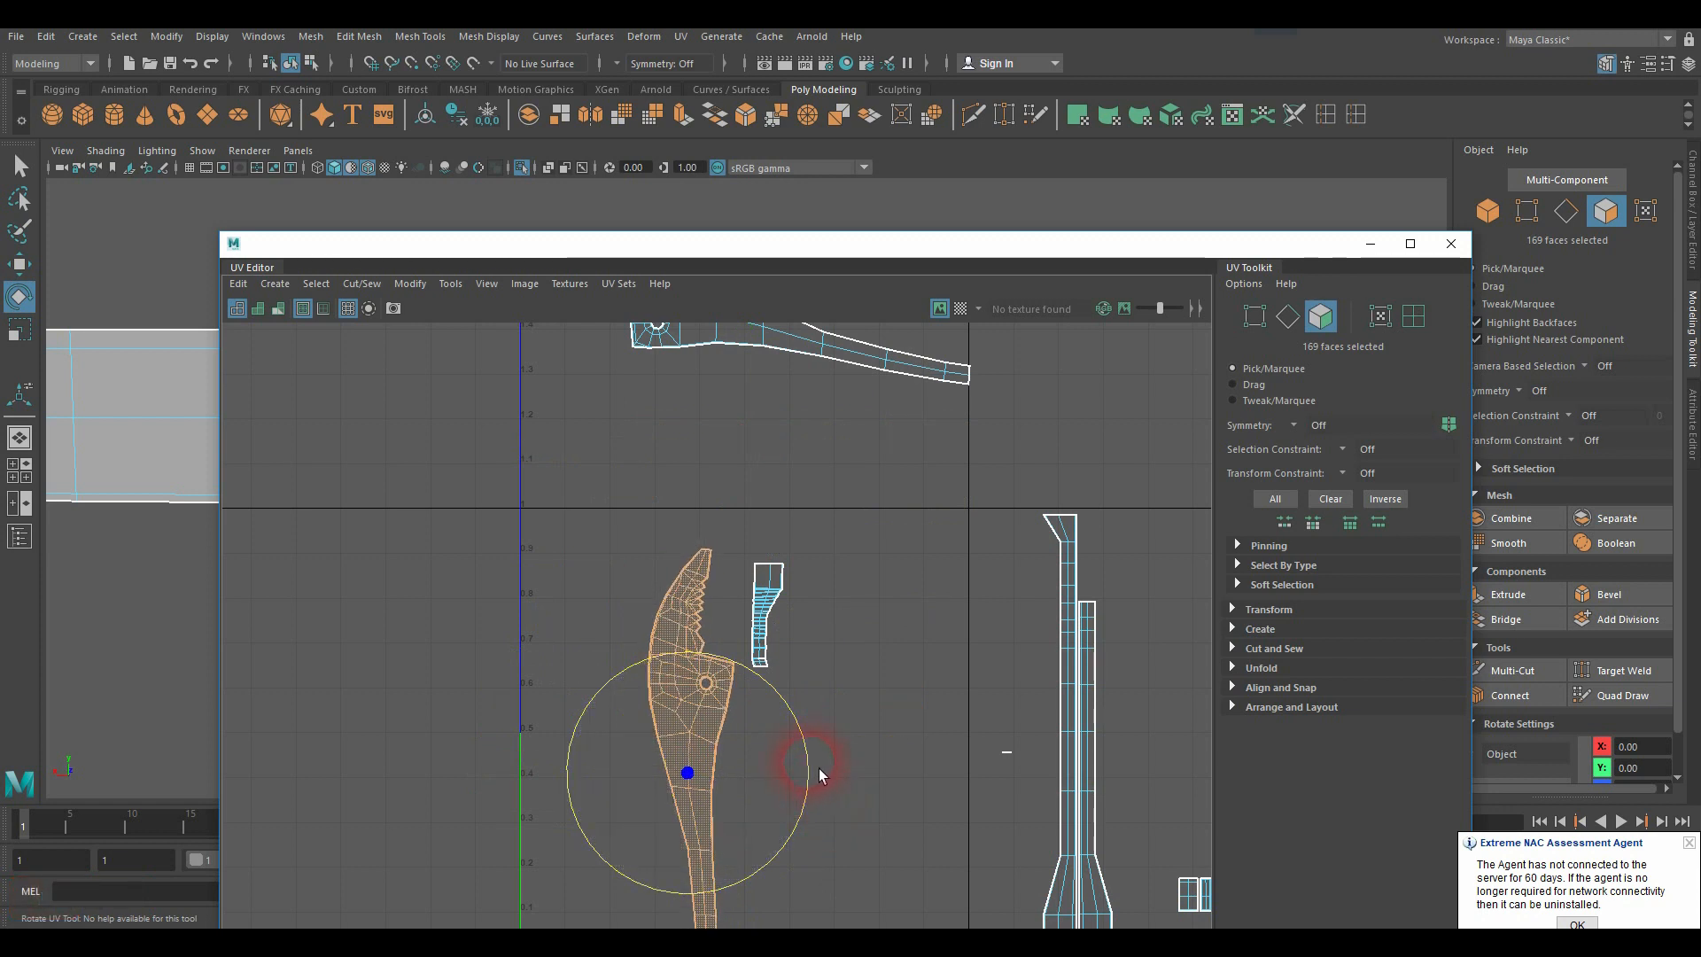
key("w")
middle_click_drag(802, 769, 799, 618, "alt")
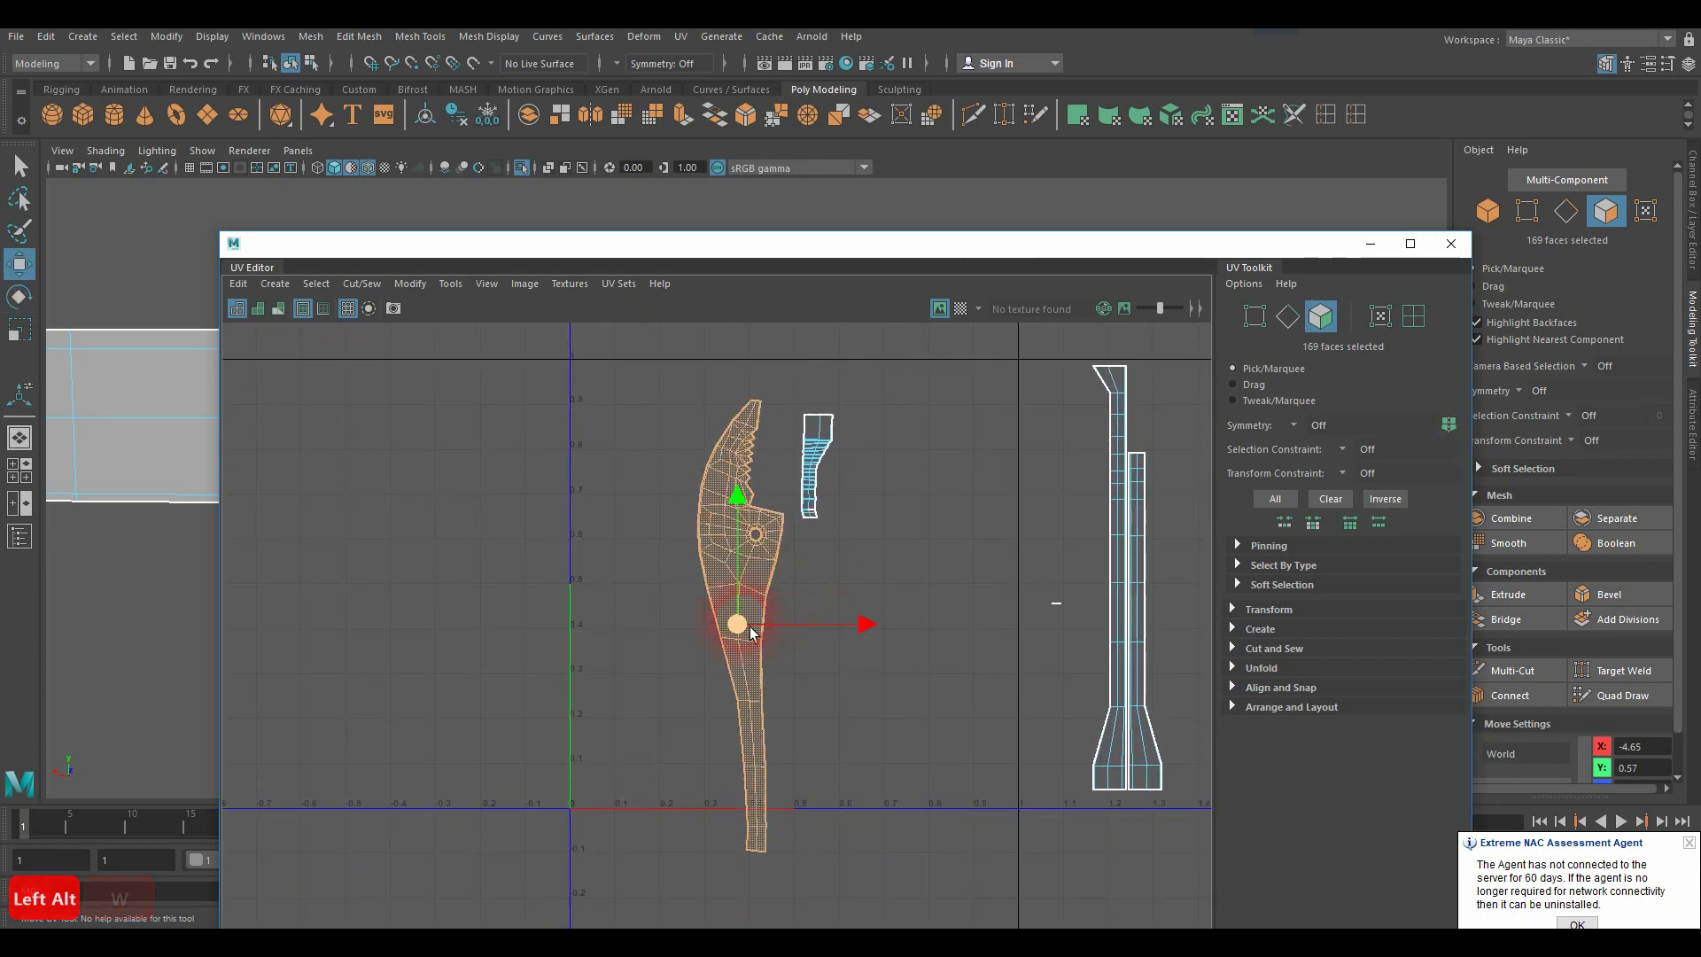
Step: Tilt and shift the upright plier profile shell until it fits the tile's full height, with its jaw tip at the upper border
left_click_drag(749, 630, 690, 595)
key("e")
left_click_drag(773, 525, 767, 511)
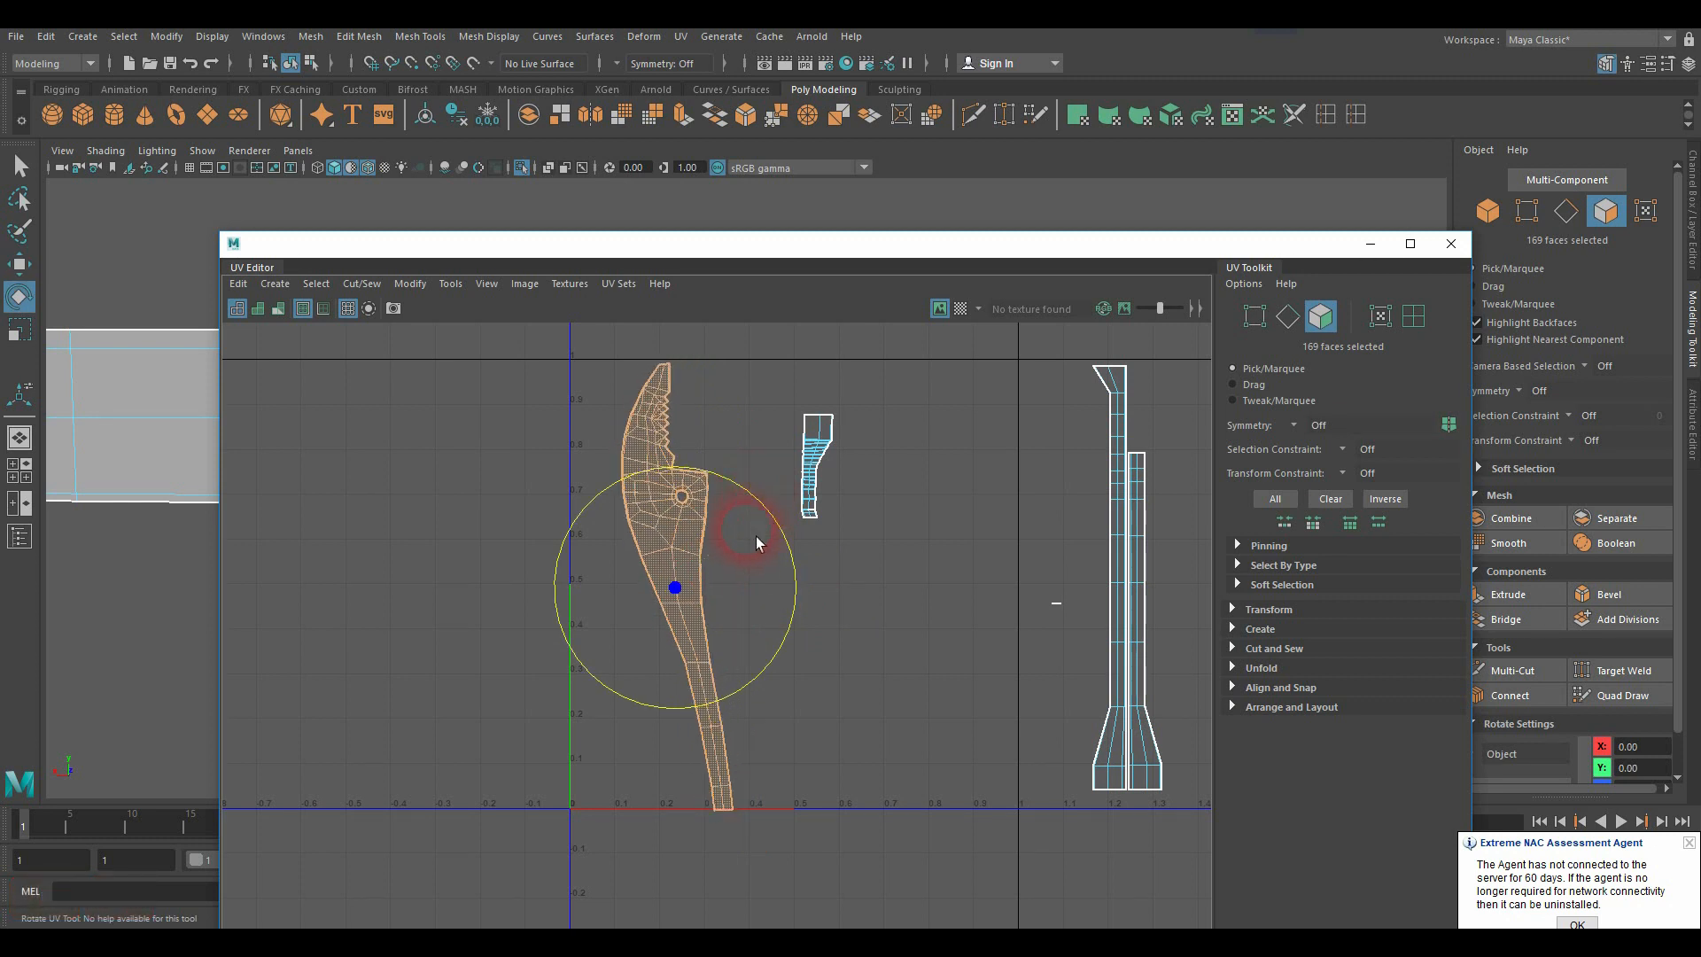
key("w")
left_click_drag(692, 594, 678, 588)
key("e")
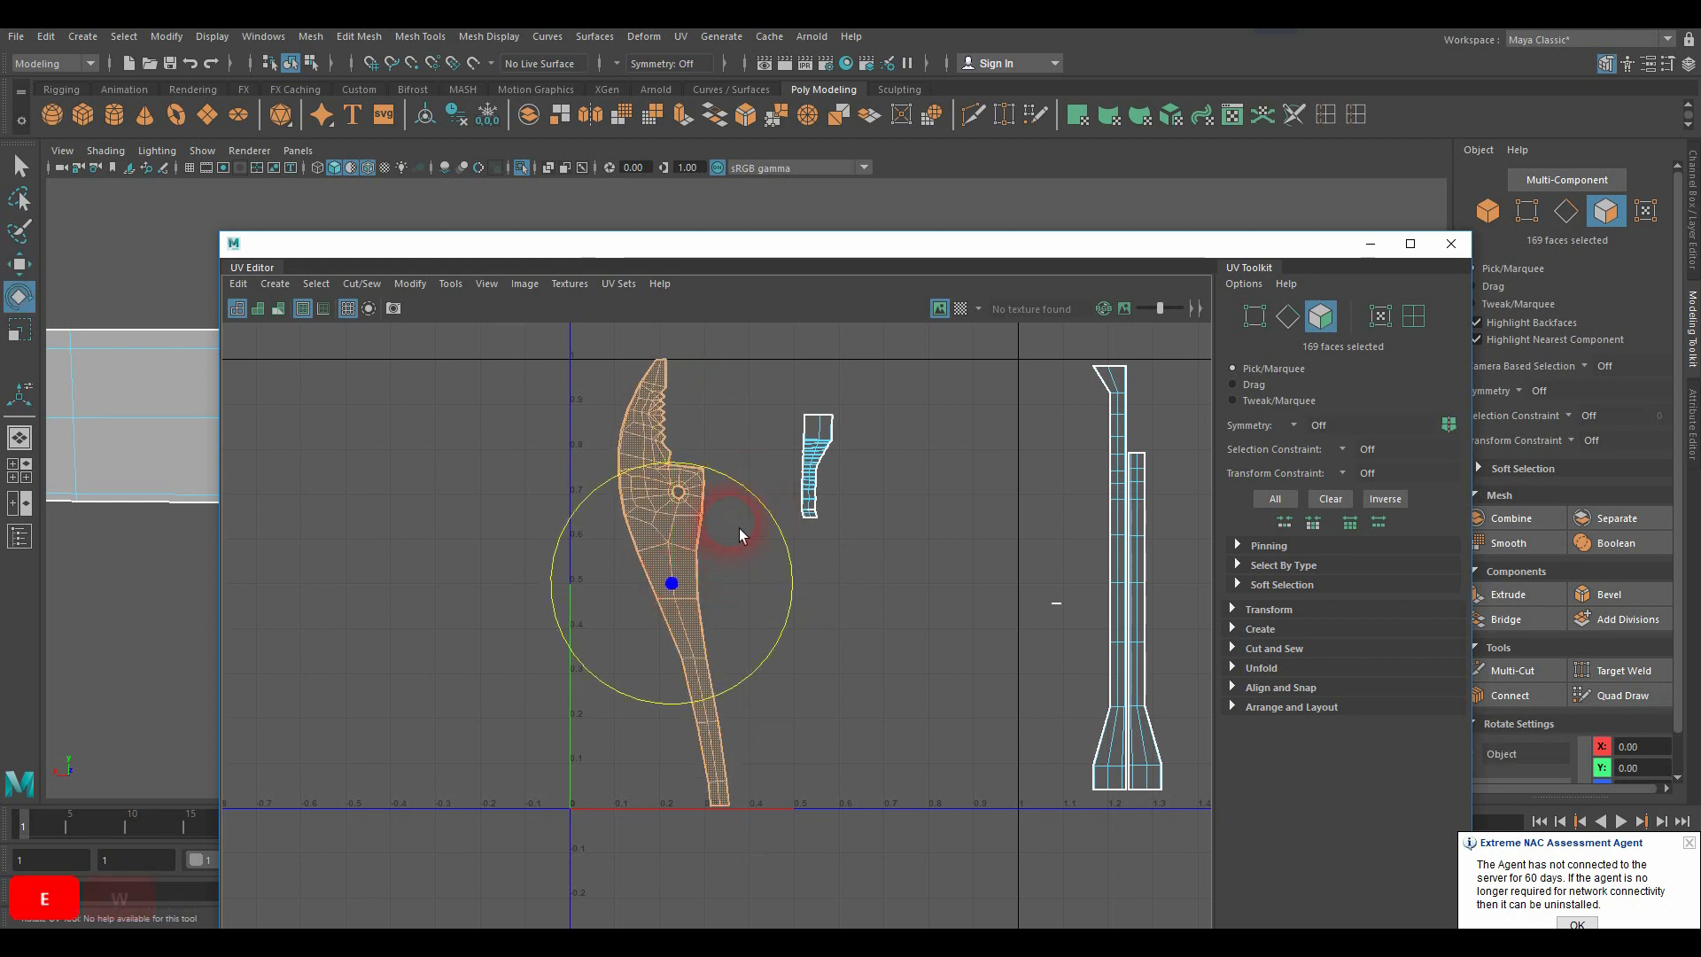
left_click_drag(757, 497, 735, 523)
key("w")
left_click_drag(689, 586, 678, 589)
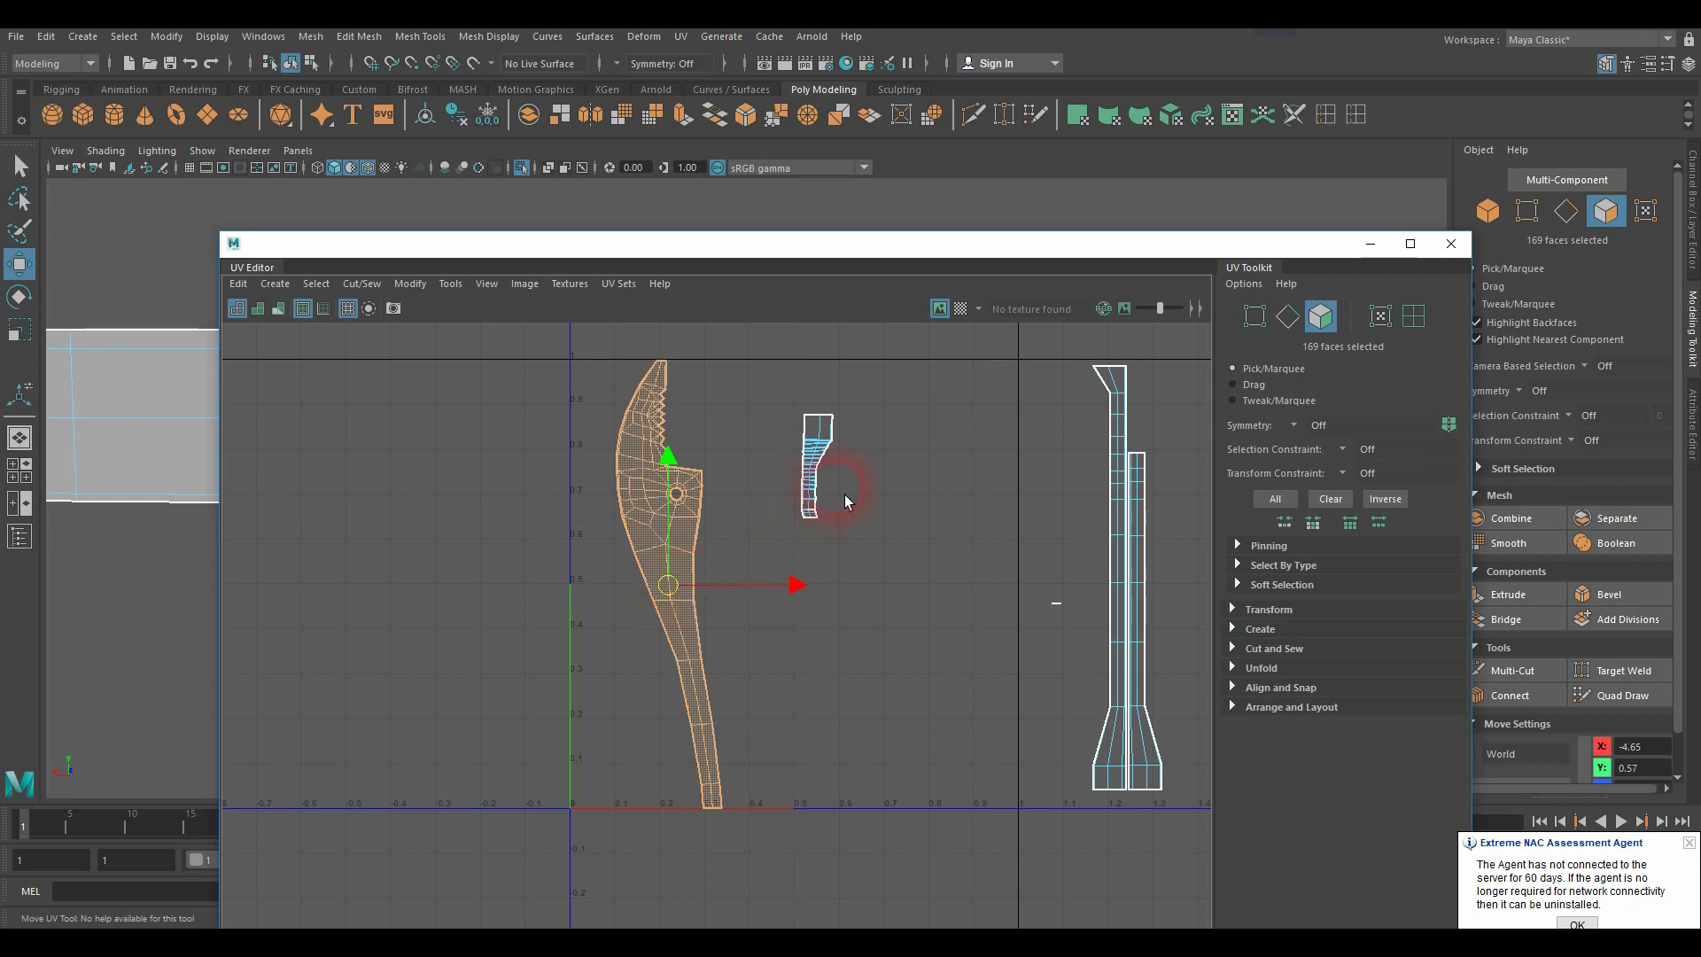
Step: Rotate the remaining plier profile shell about 90° clockwise and place it upright beside the first one, with their toothed edges facing
scroll(732, 506, "down", 1)
middle_click_drag(731, 507, 773, 684, "alt")
scroll(773, 498, "down", 2)
scroll(773, 684, "down", 2)
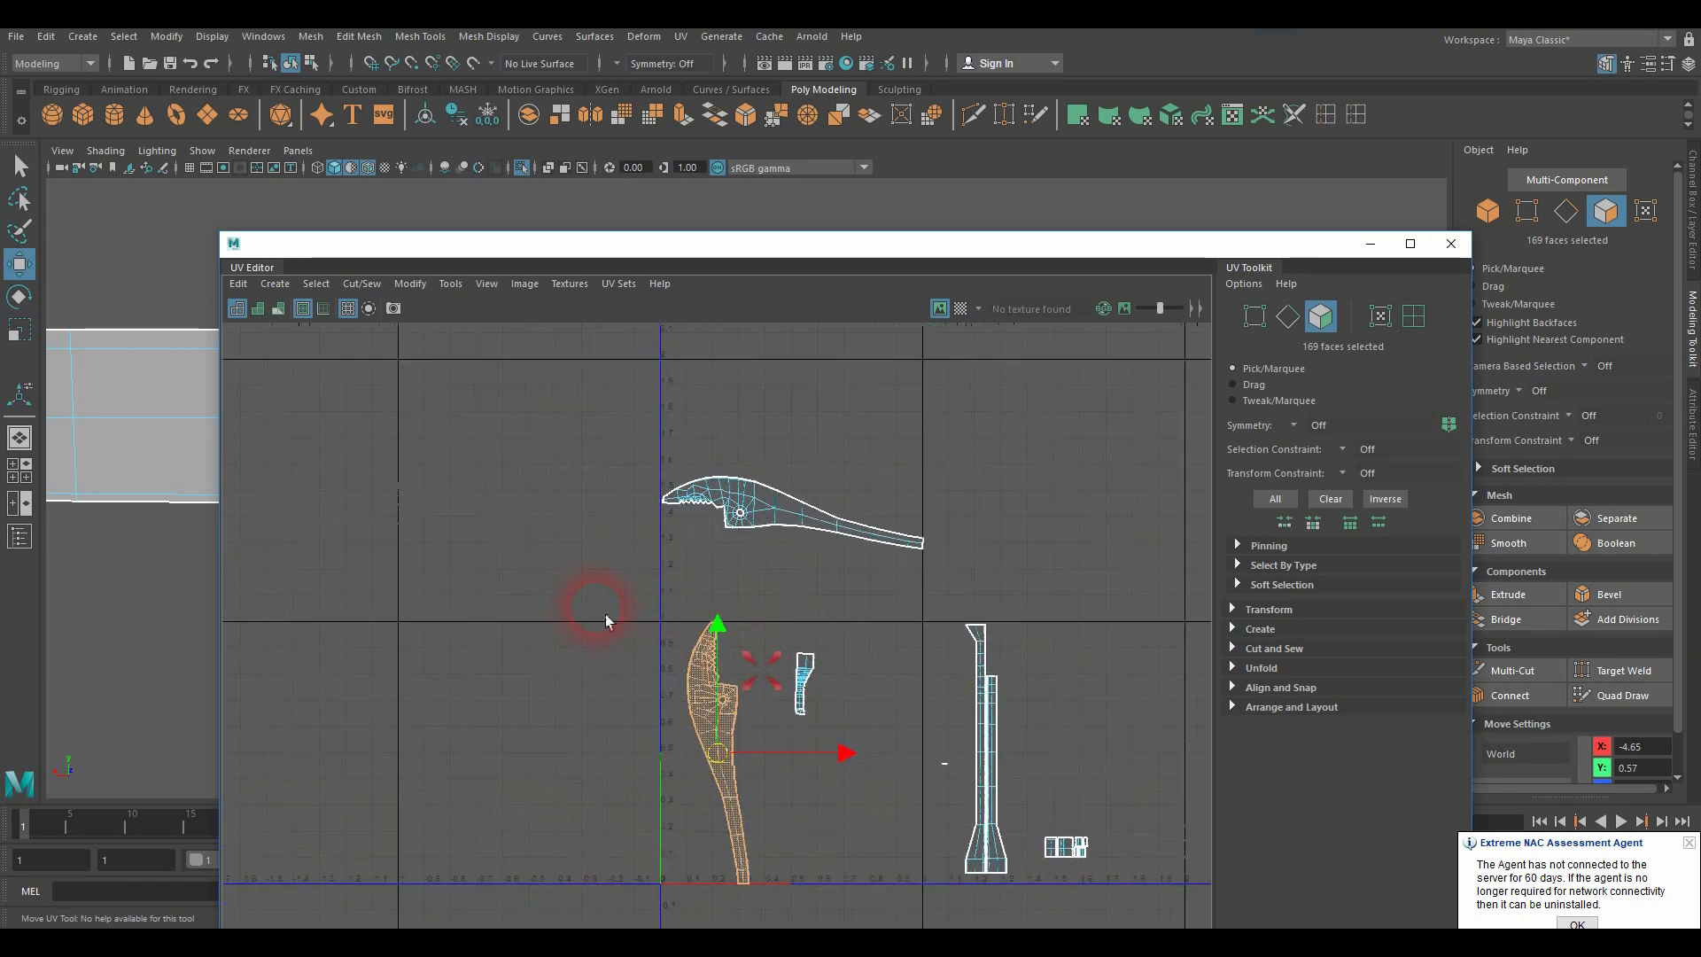
double_click(754, 521)
key("e")
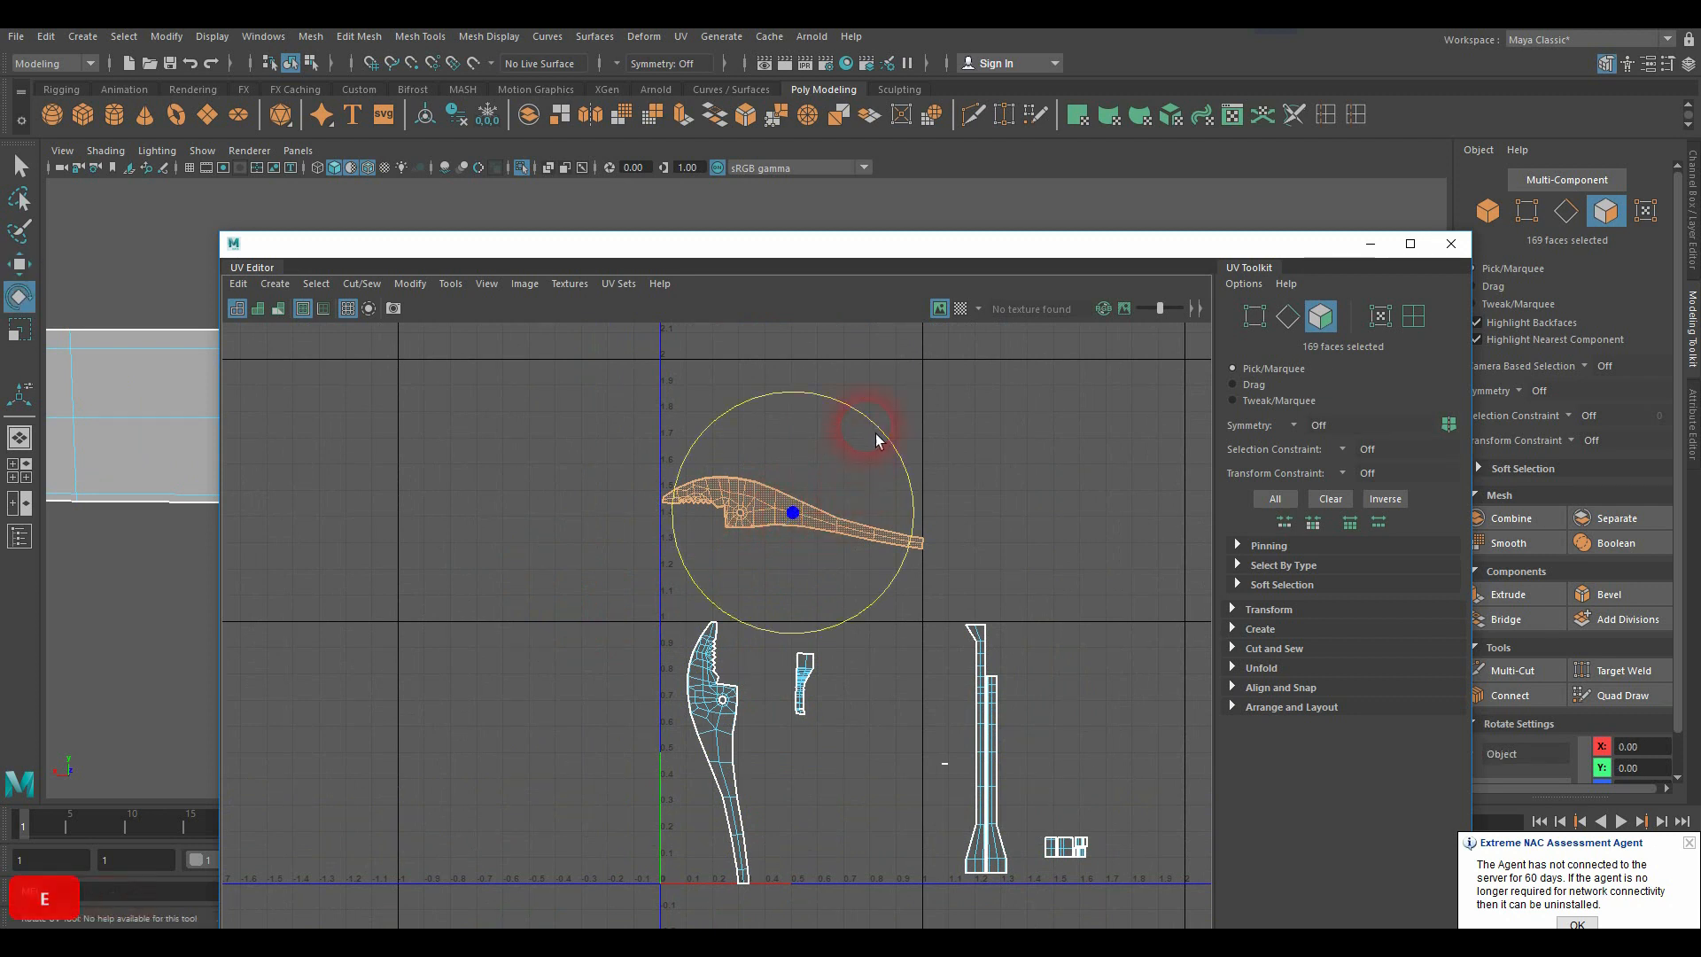
left_click_drag(879, 426, 885, 569)
key("w")
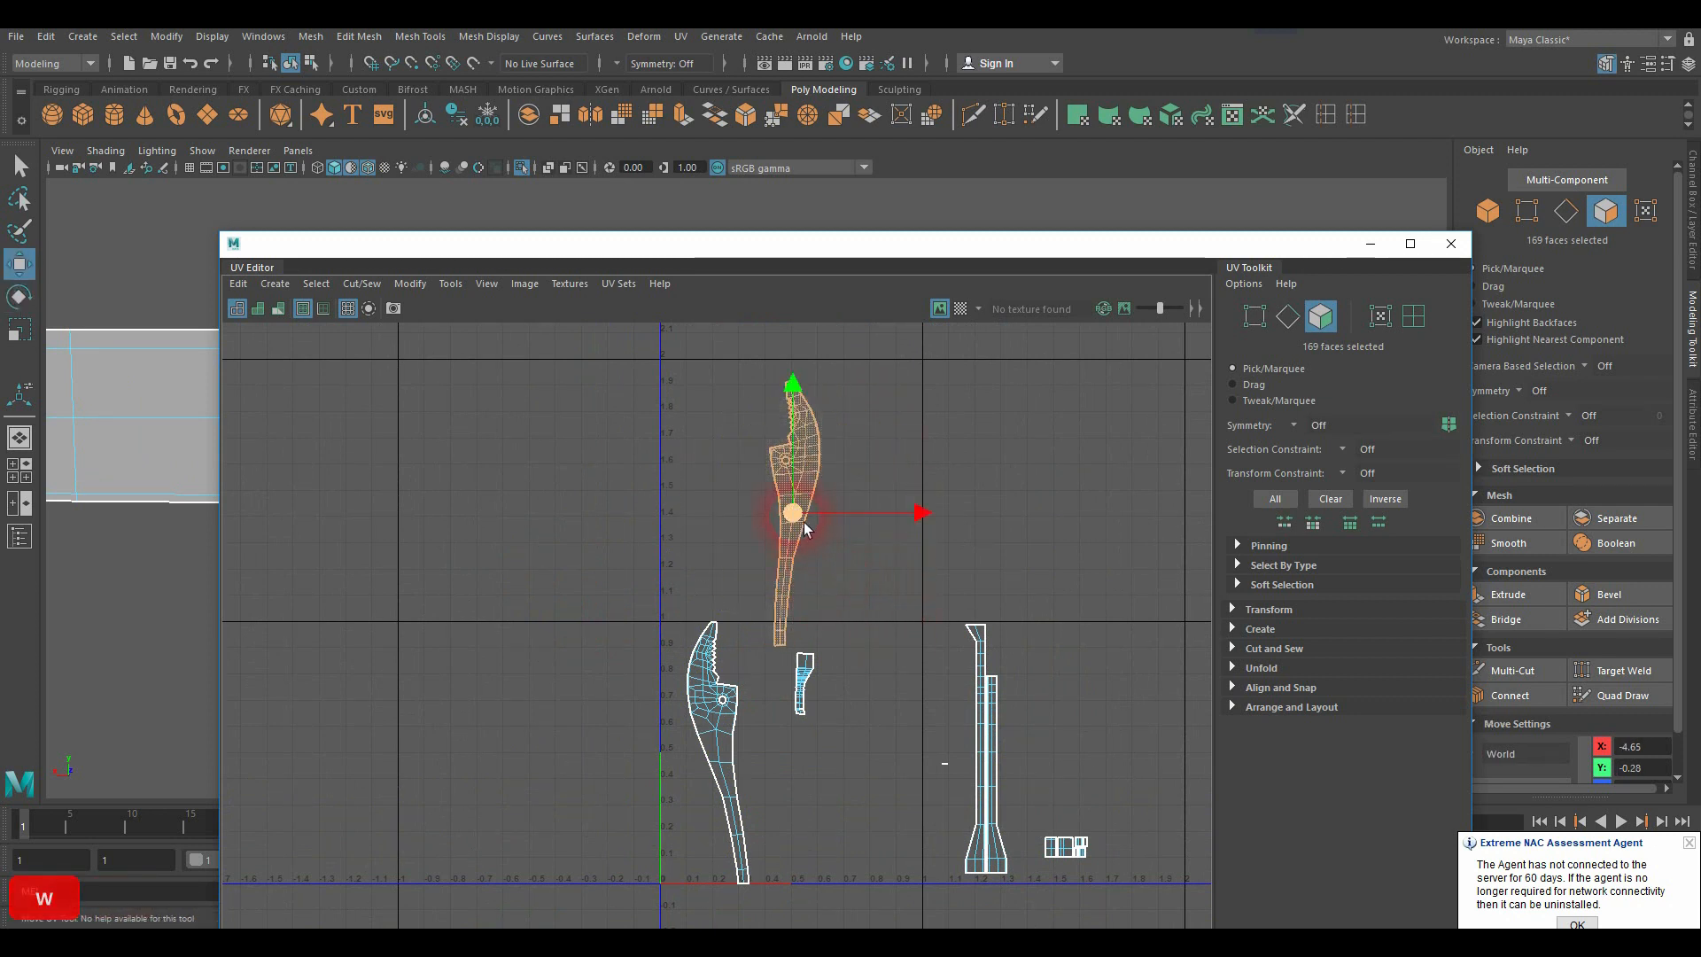
left_click_drag(804, 527, 786, 762)
scroll(842, 731, "up", 4)
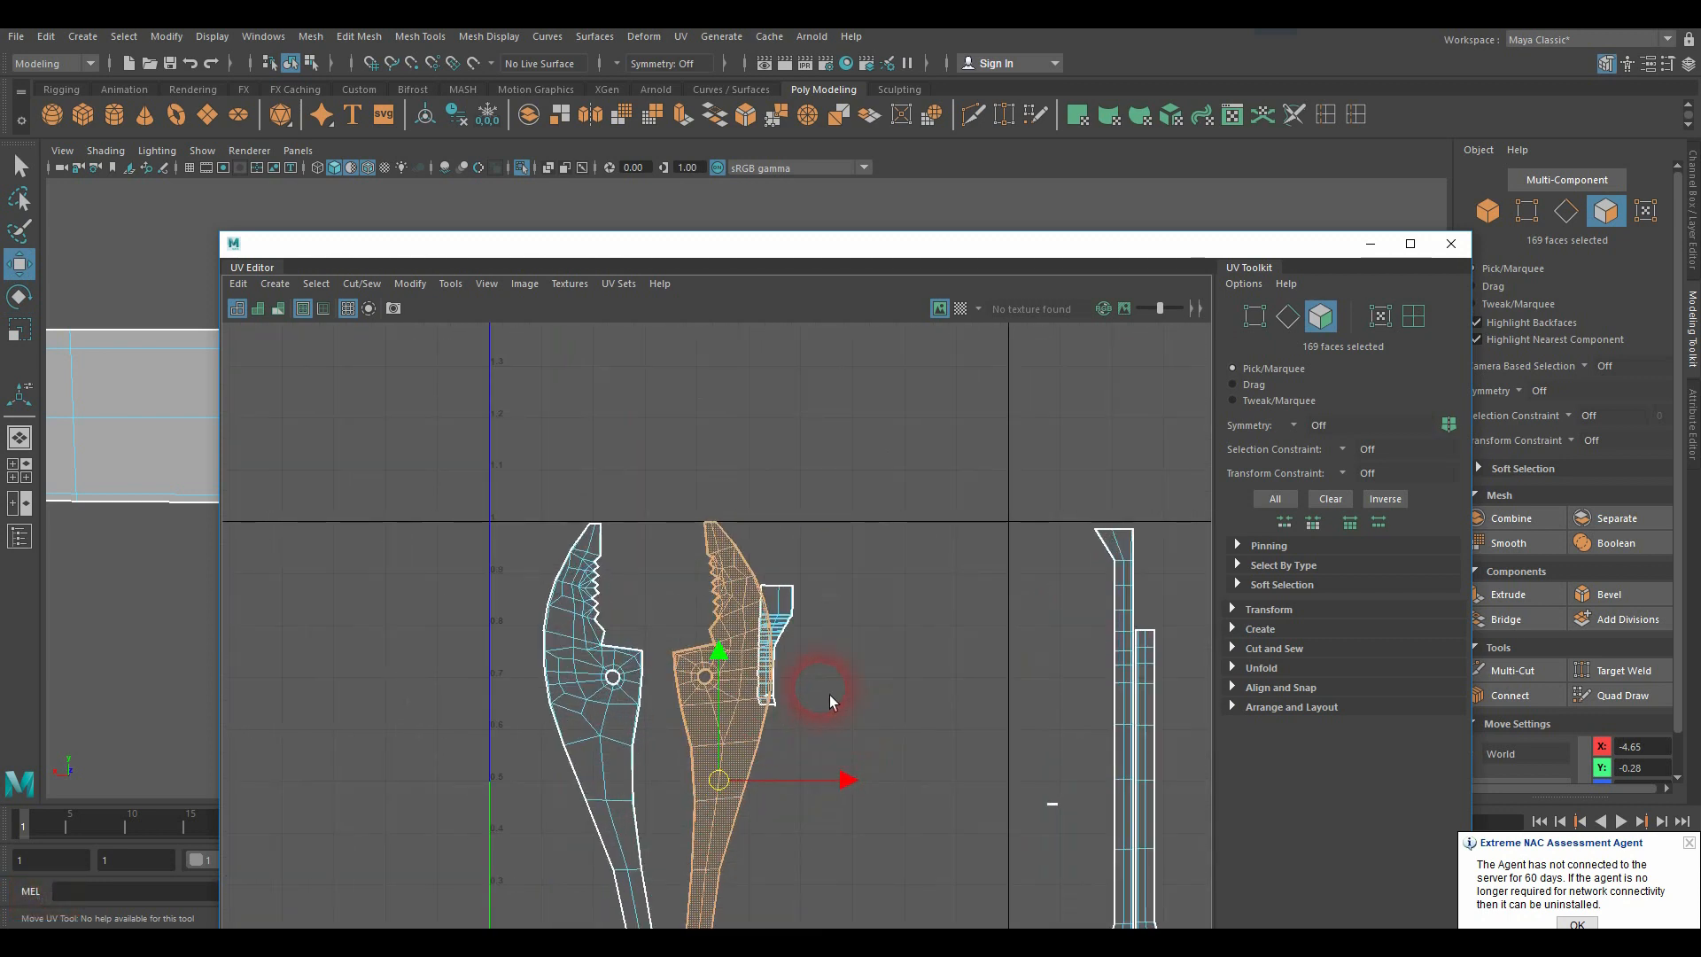
Step: Move the toothed jaw shell off the second plier profile to the free space beside it, near the tile's upper border
left_click(795, 621)
left_click_drag(792, 636, 831, 595)
scroll(1015, 625, "down", 1)
middle_click_drag(1022, 711, 1023, 498, "alt")
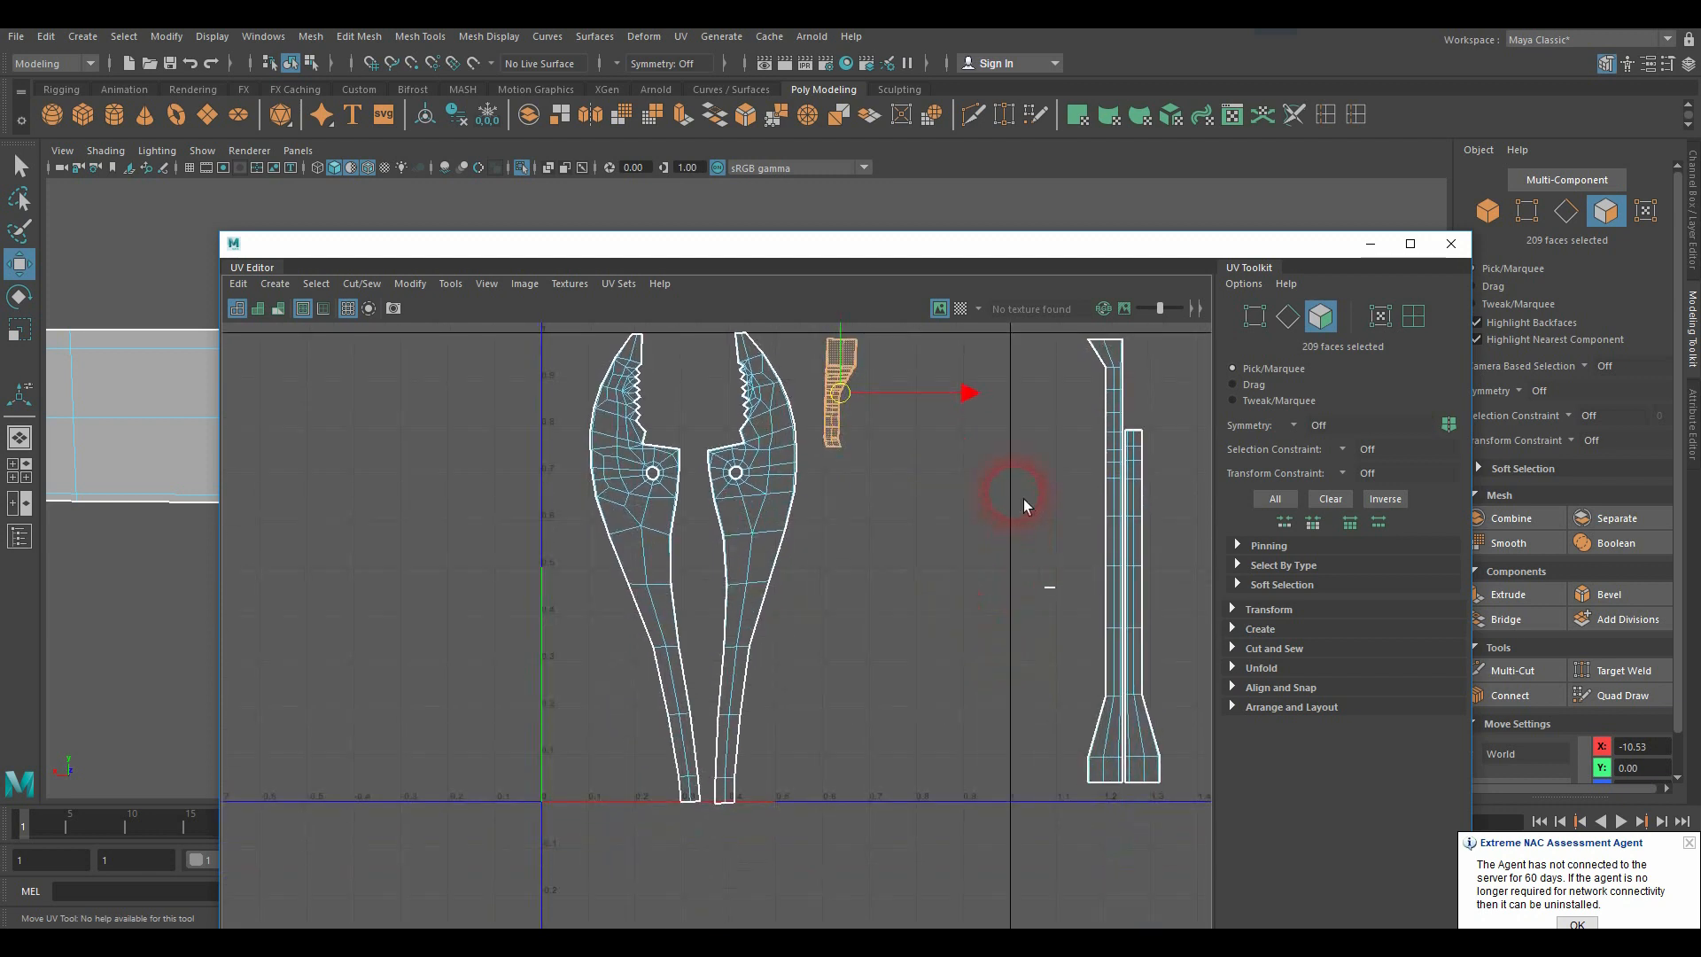
Step: Place the longer side strip shell in the tile beside the toothed jaw shell, checking its faces on the 3D model
double_click(1121, 457)
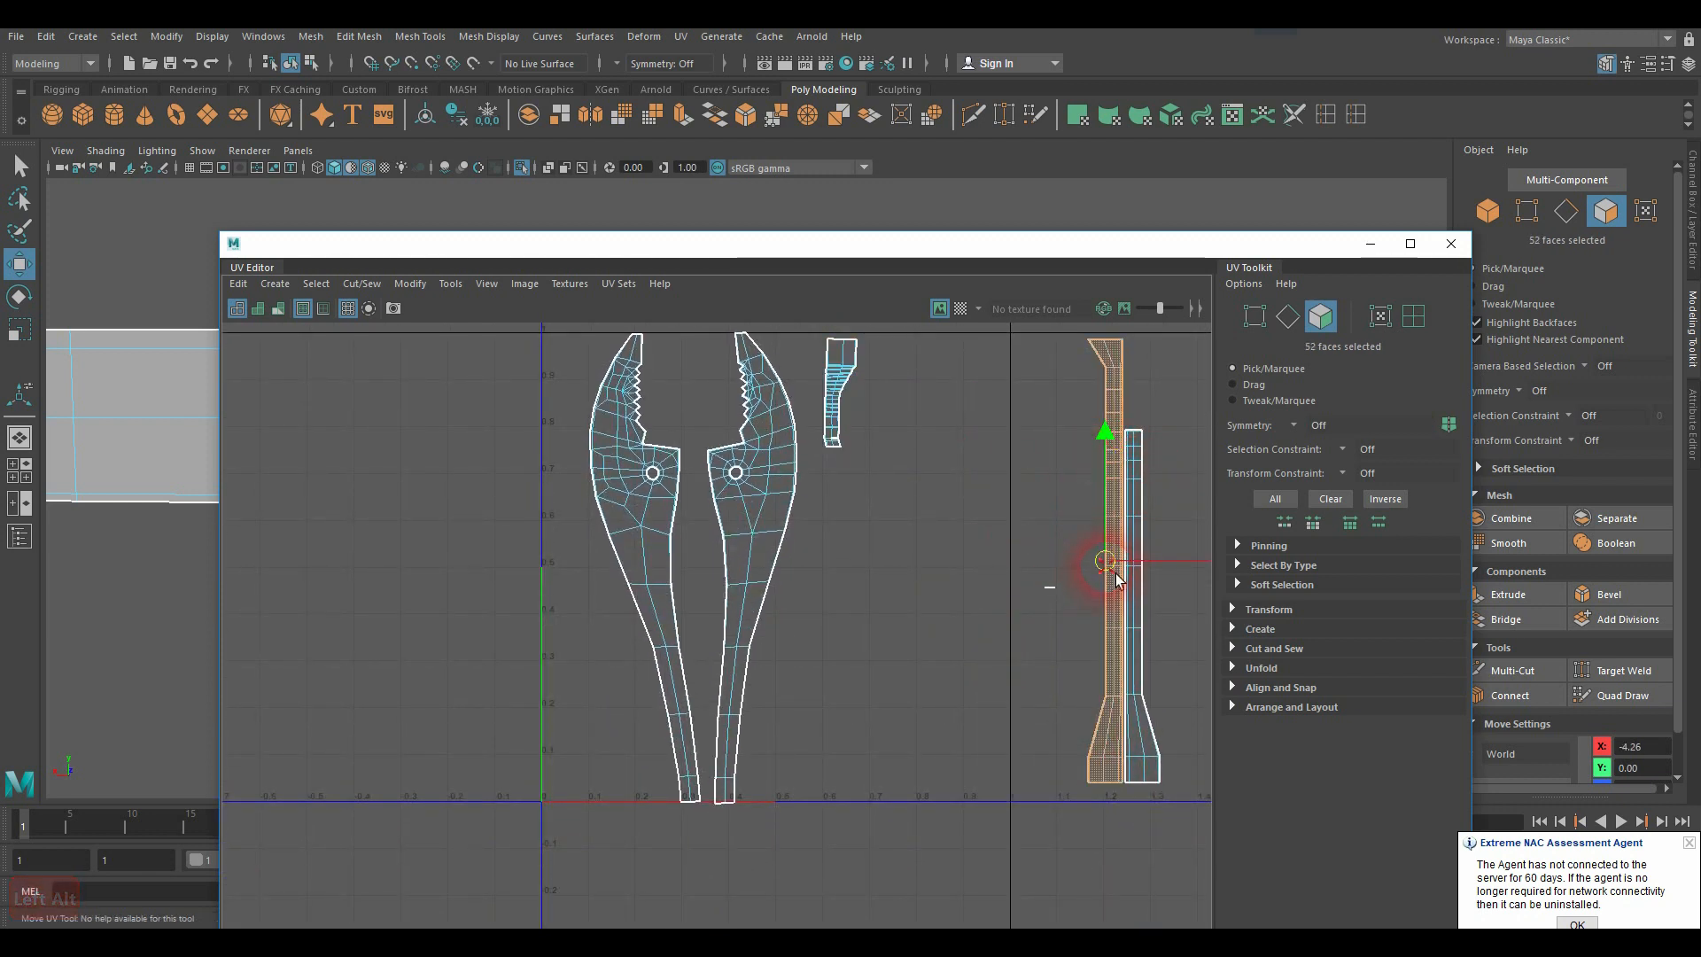
left_click_drag(1116, 577, 909, 612)
left_click_drag(821, 249, 1264, 242)
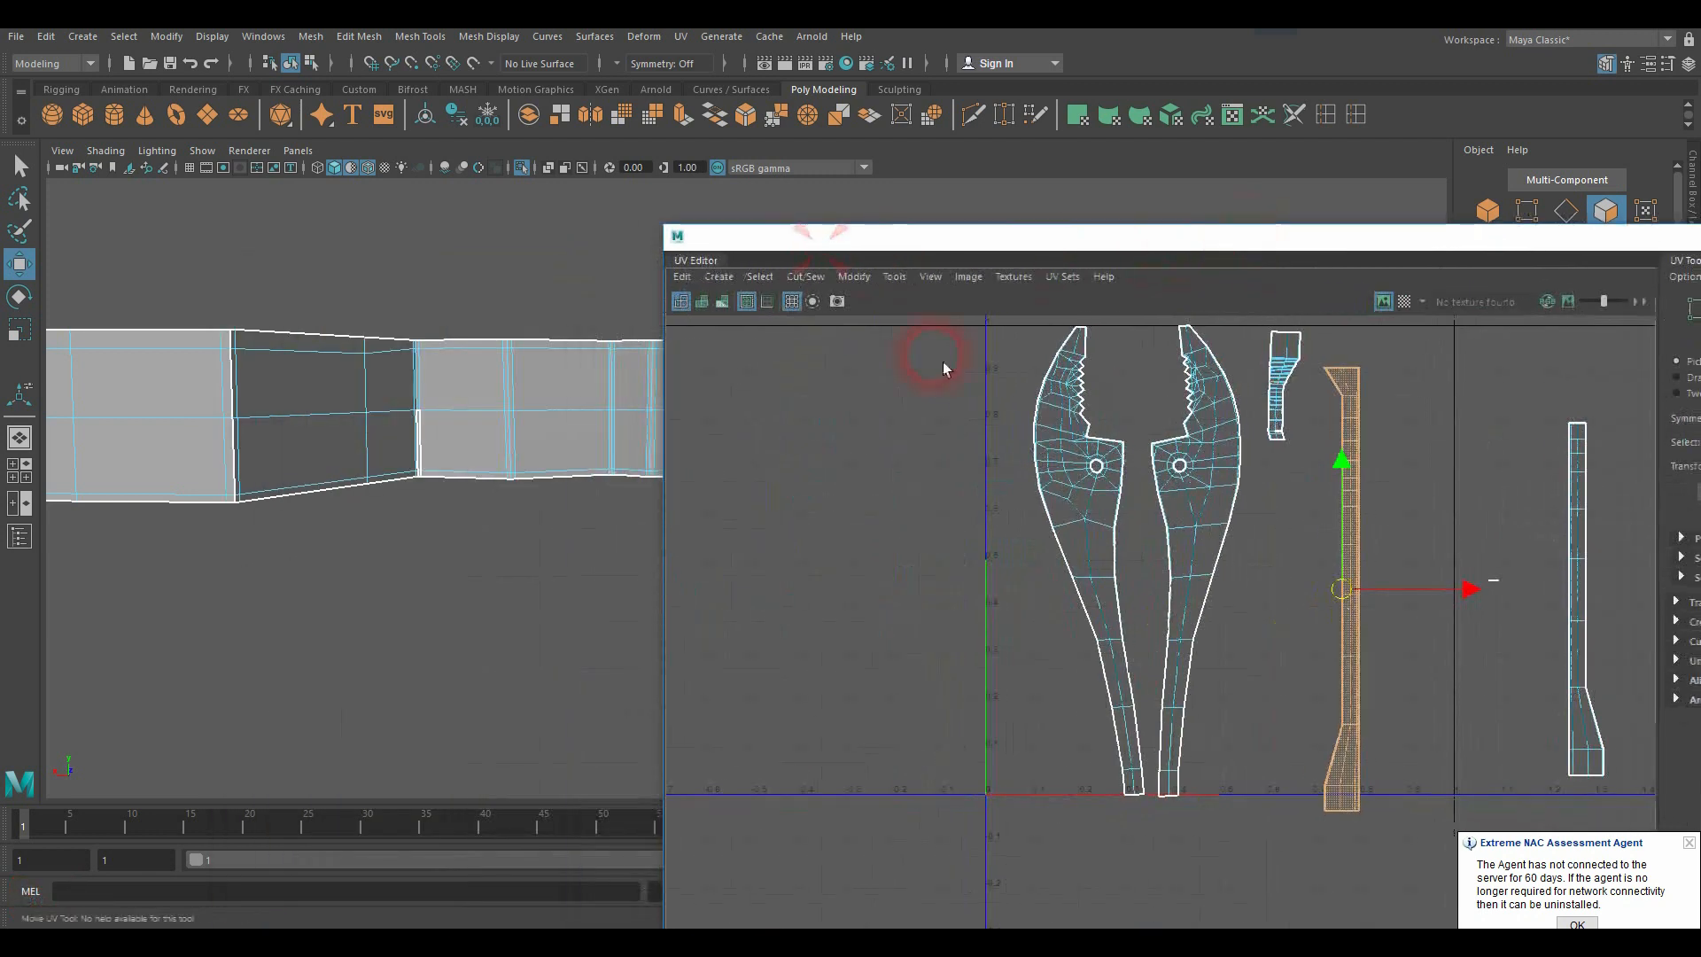
scroll(506, 510, "down", 4)
left_click_drag(507, 511, 509, 571, "alt")
right_click_drag(509, 571, 281, 547, "alt")
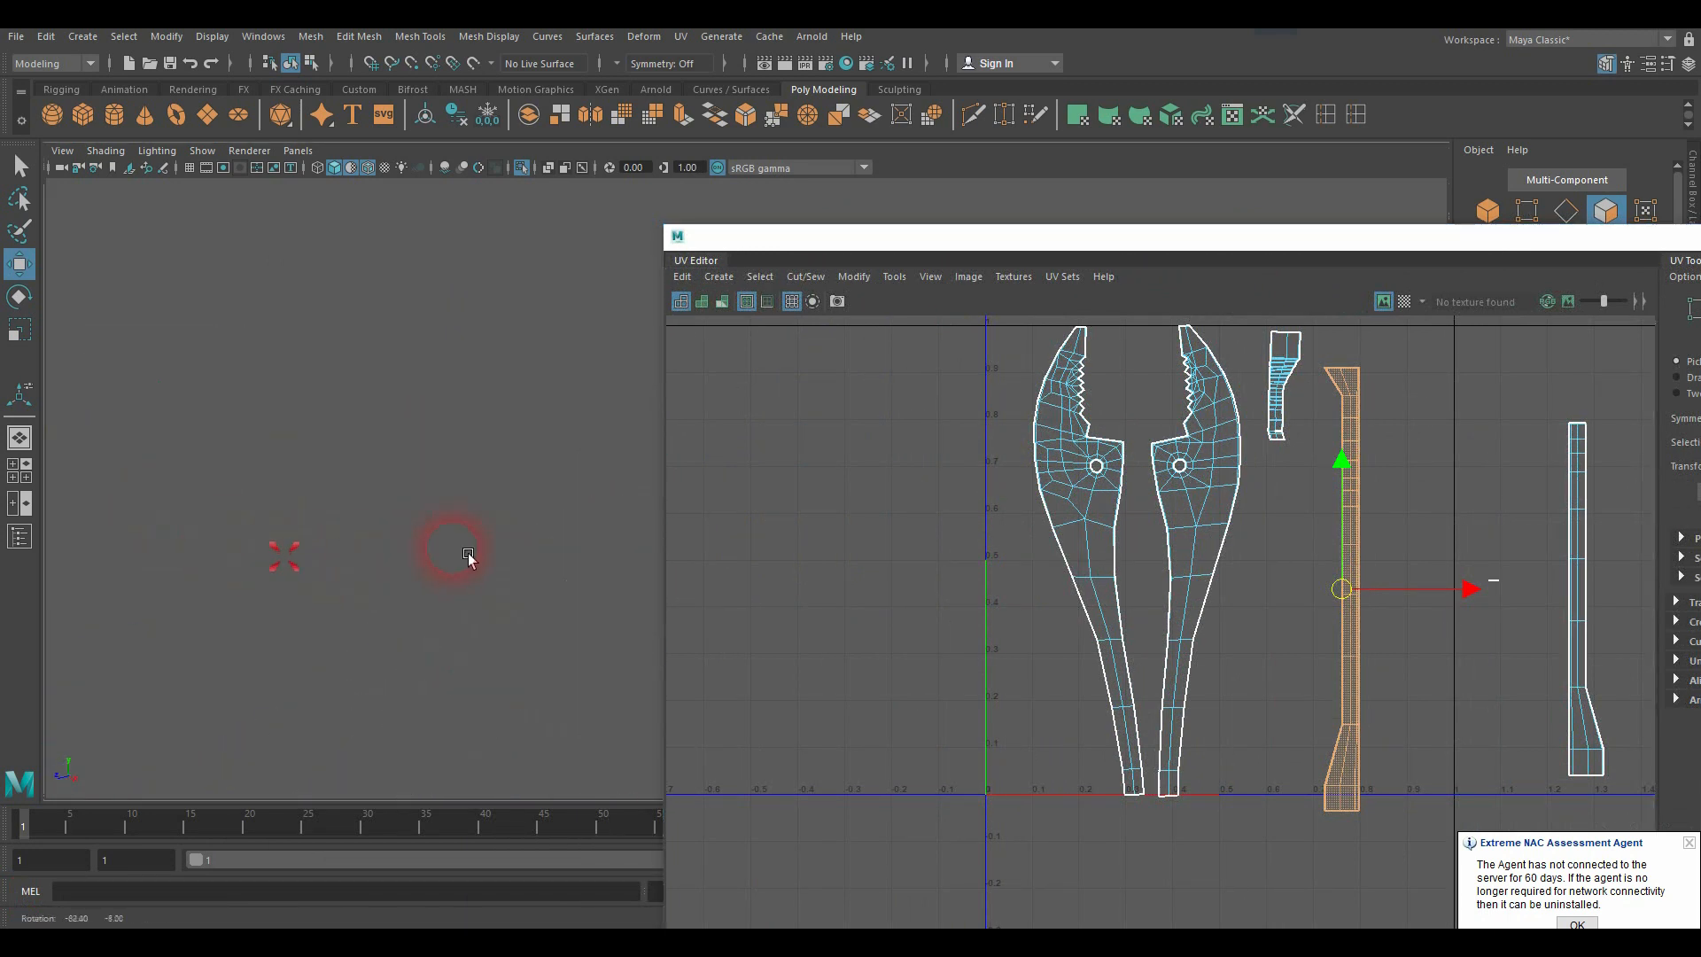
middle_click_drag(468, 552, 65, 466, "alt")
left_click_drag(390, 558, 360, 520, "alt")
middle_click_drag(459, 524, 75, 518, "alt")
left_click_drag(429, 539, 366, 540, "alt")
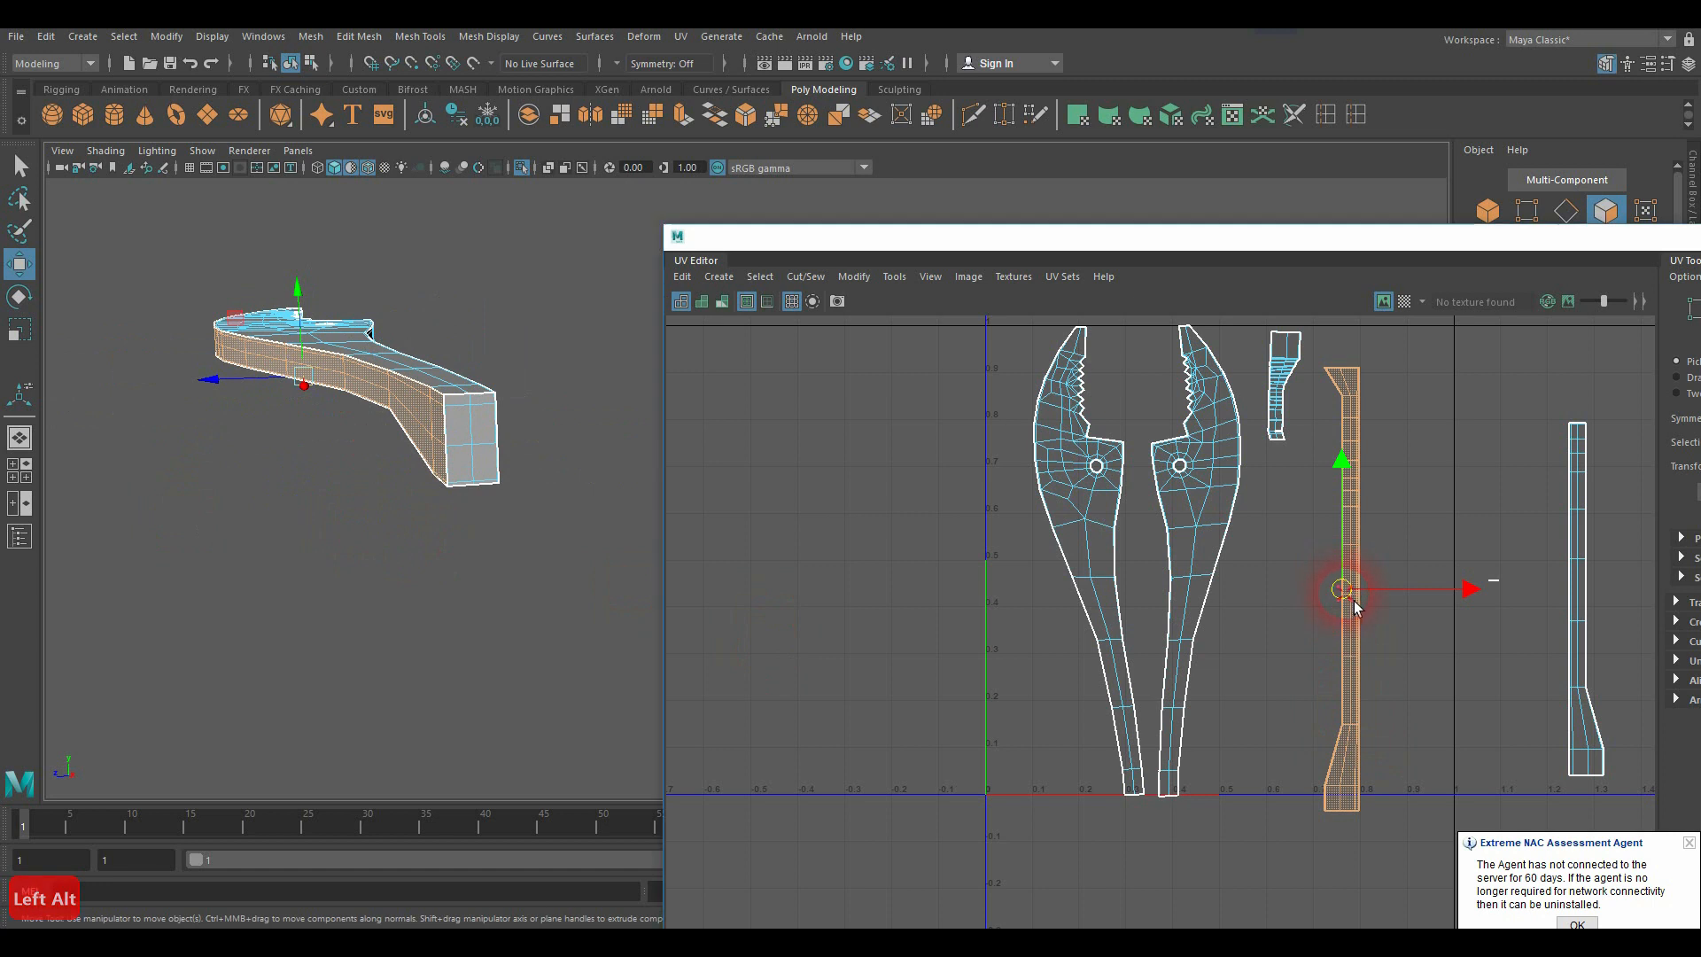
left_click_drag(1354, 605, 1345, 579)
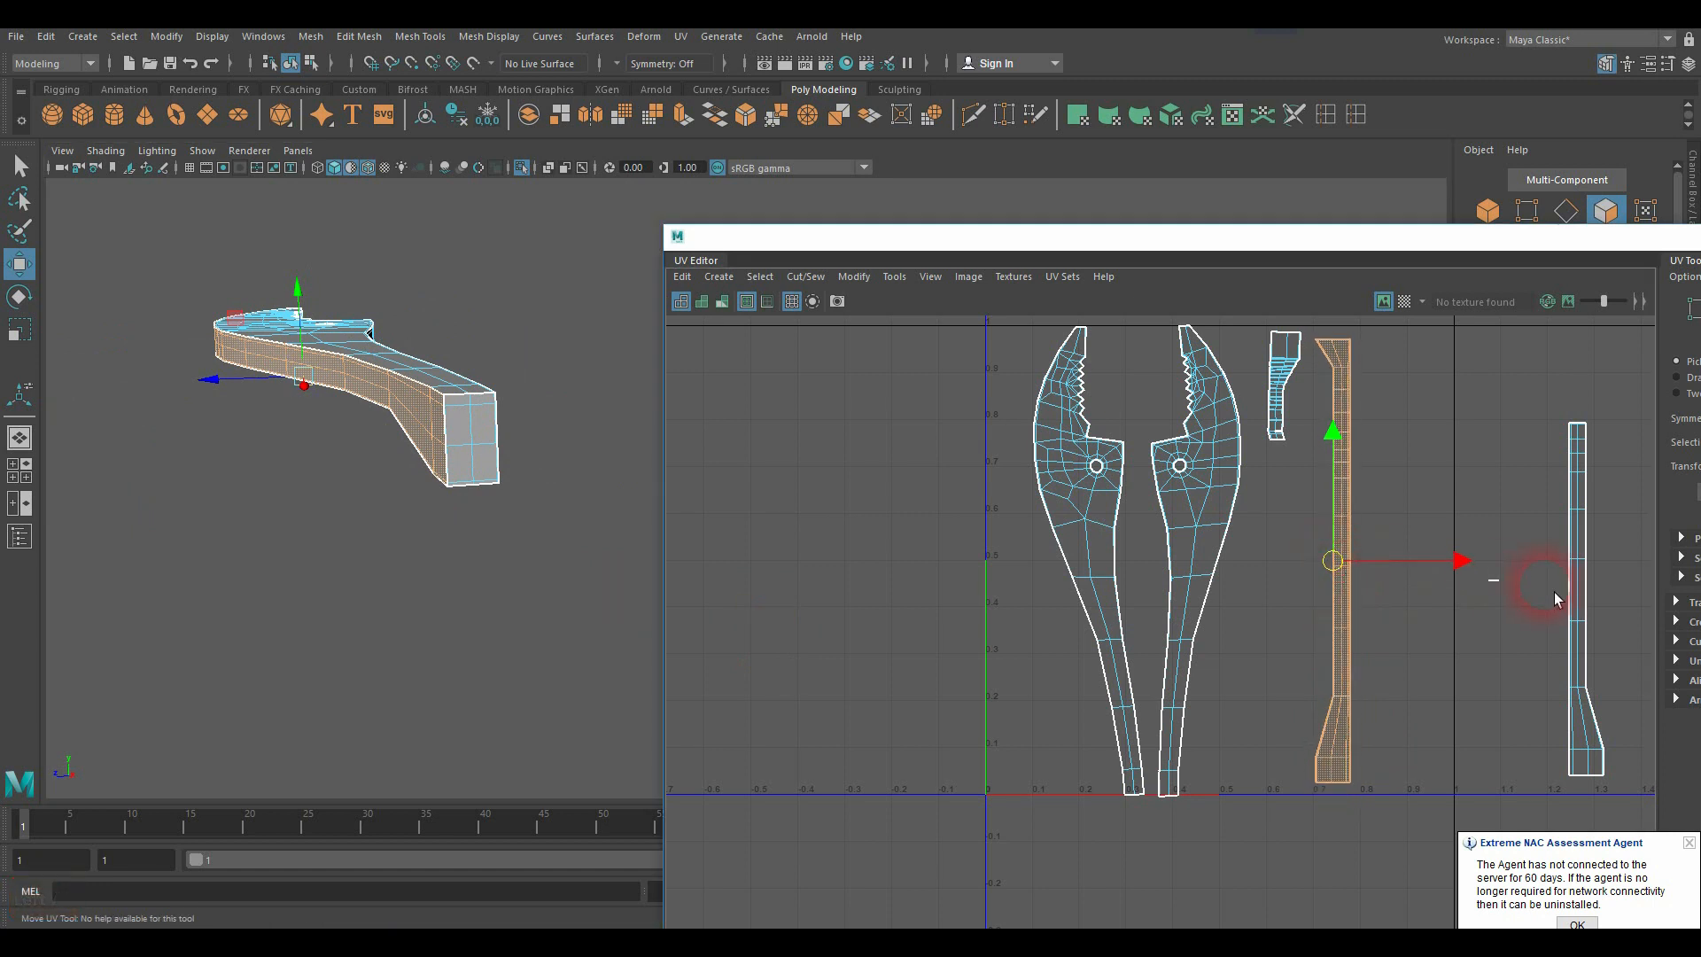
Step: Place the shorter side strip shell directly below the toothed jaw shell and lower the longer strip to the tile's lower border
left_click(1585, 622)
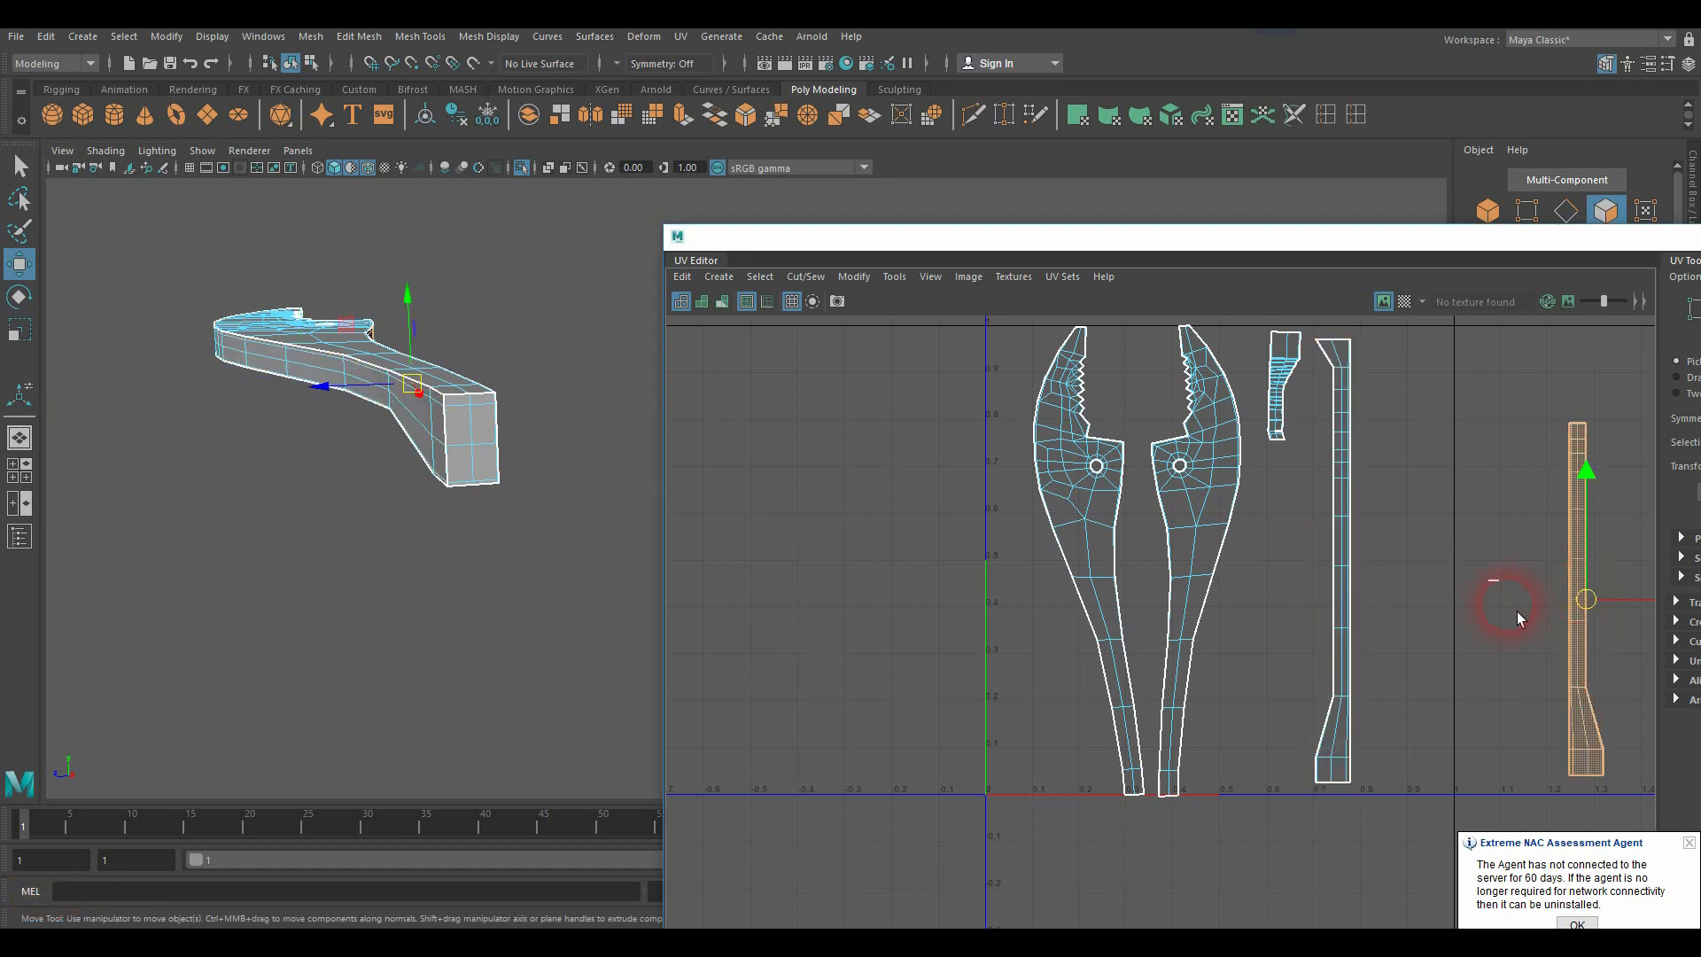
left_click_drag(450, 582, 190, 700, "alt")
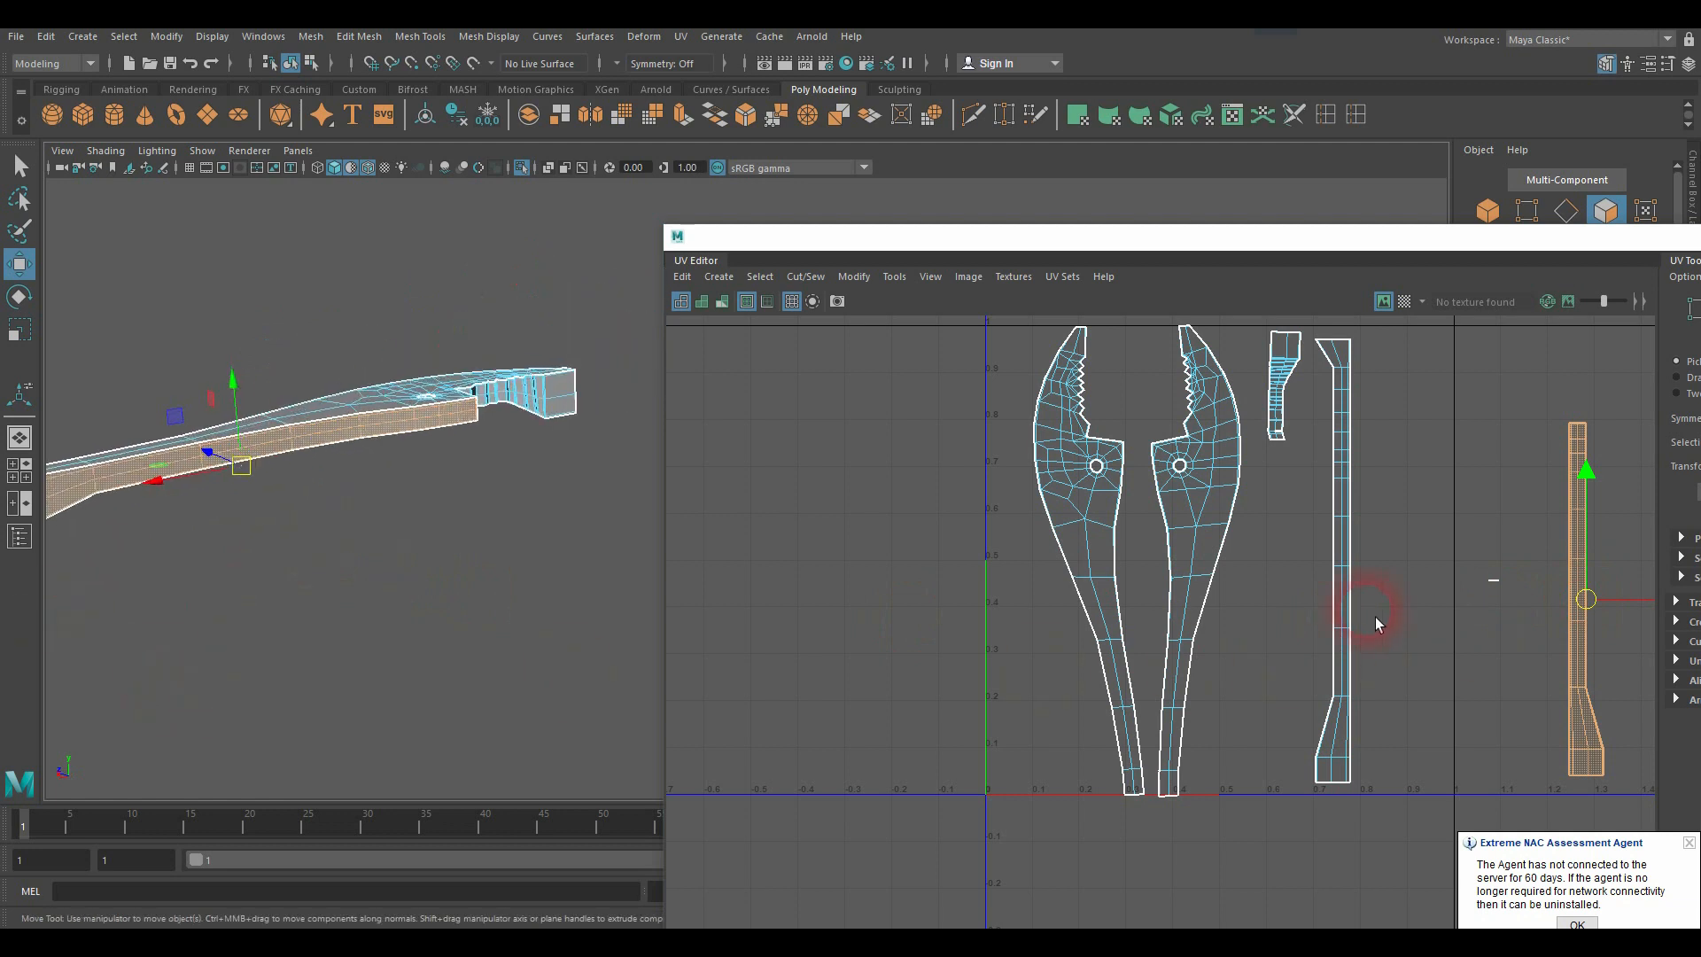
left_click_drag(1582, 610, 1292, 630)
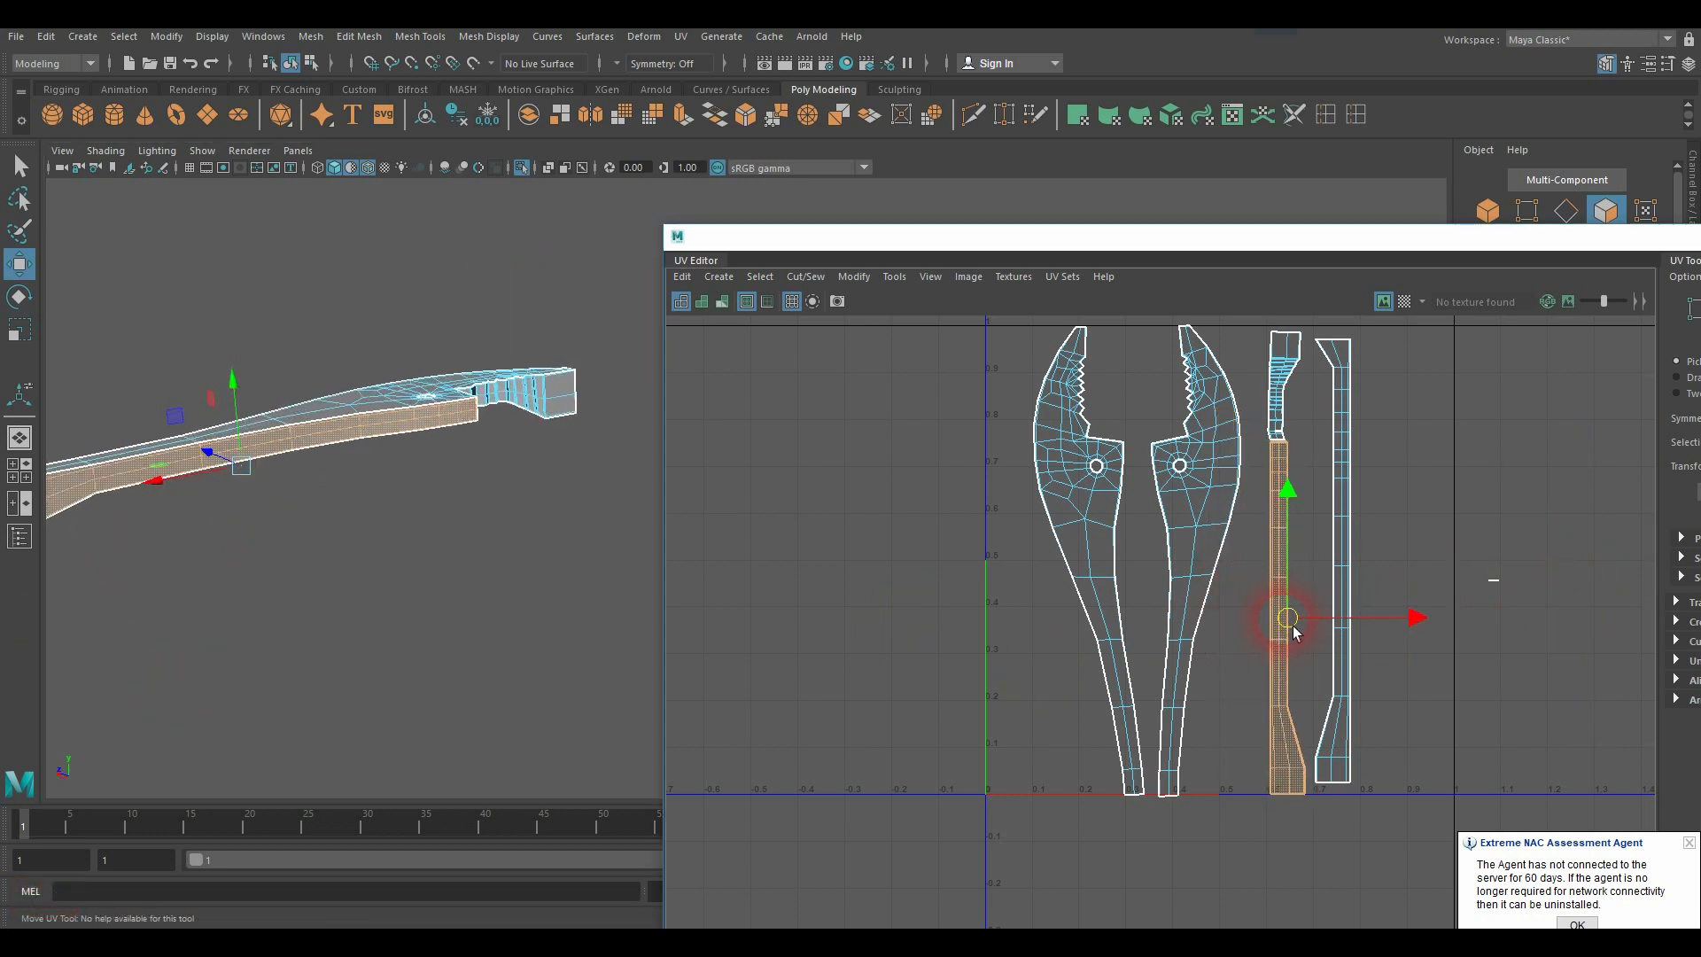
left_click(1342, 523)
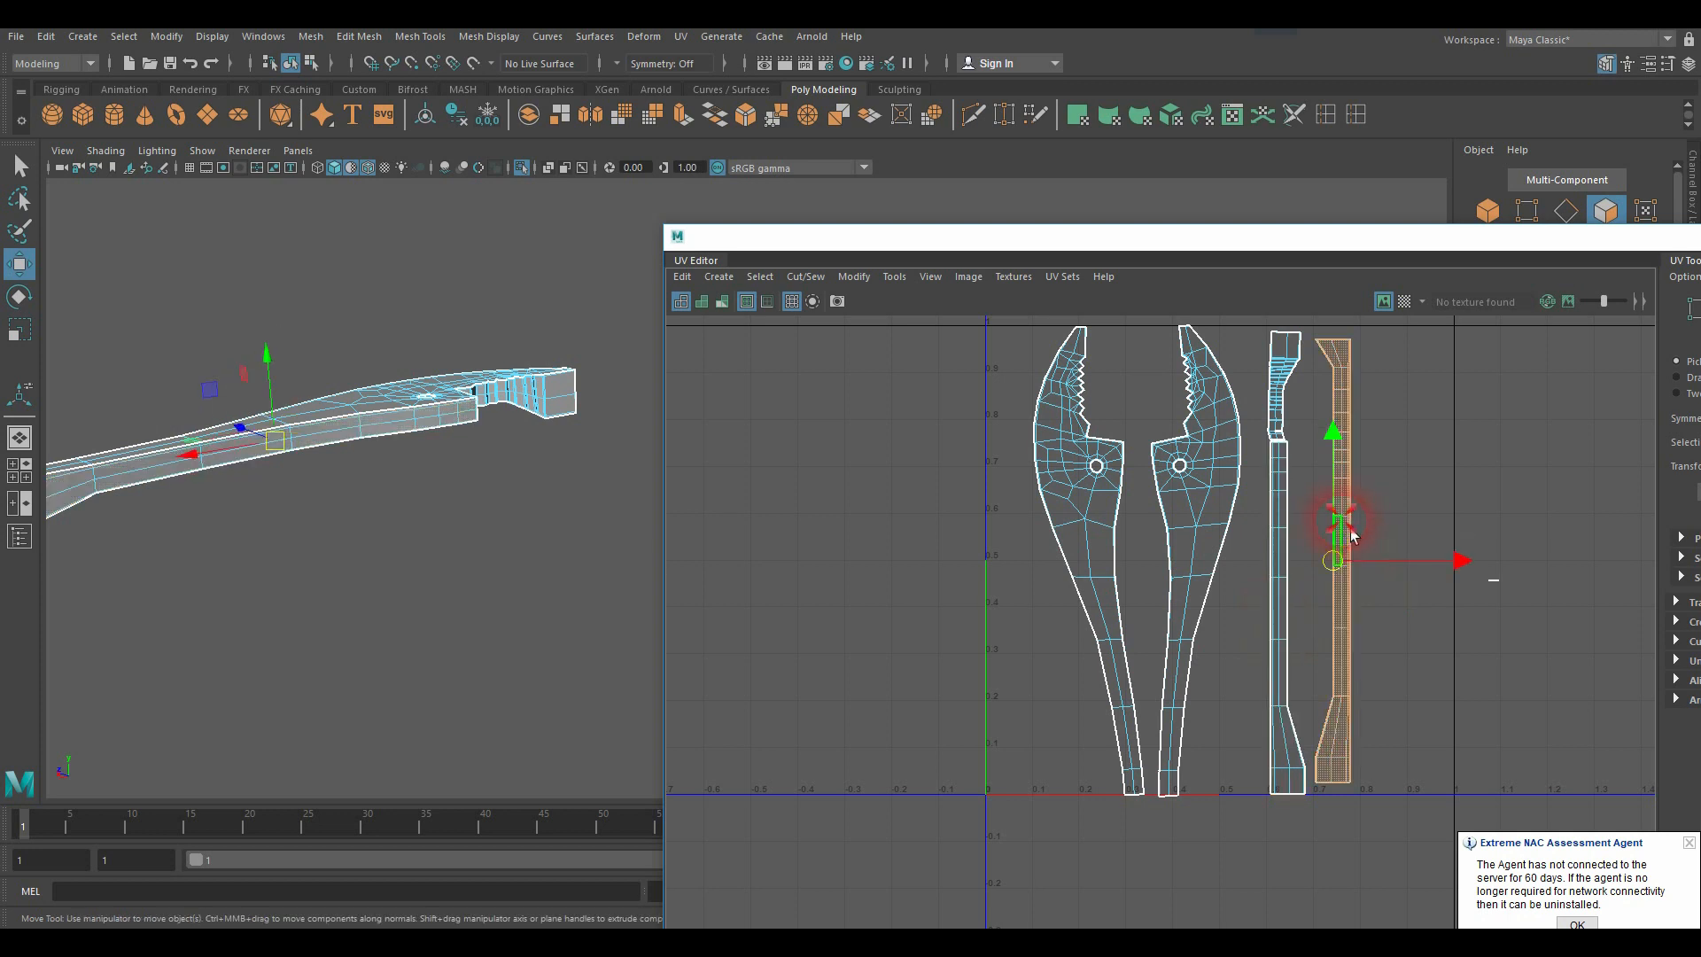
left_click_drag(1350, 574, 1350, 585)
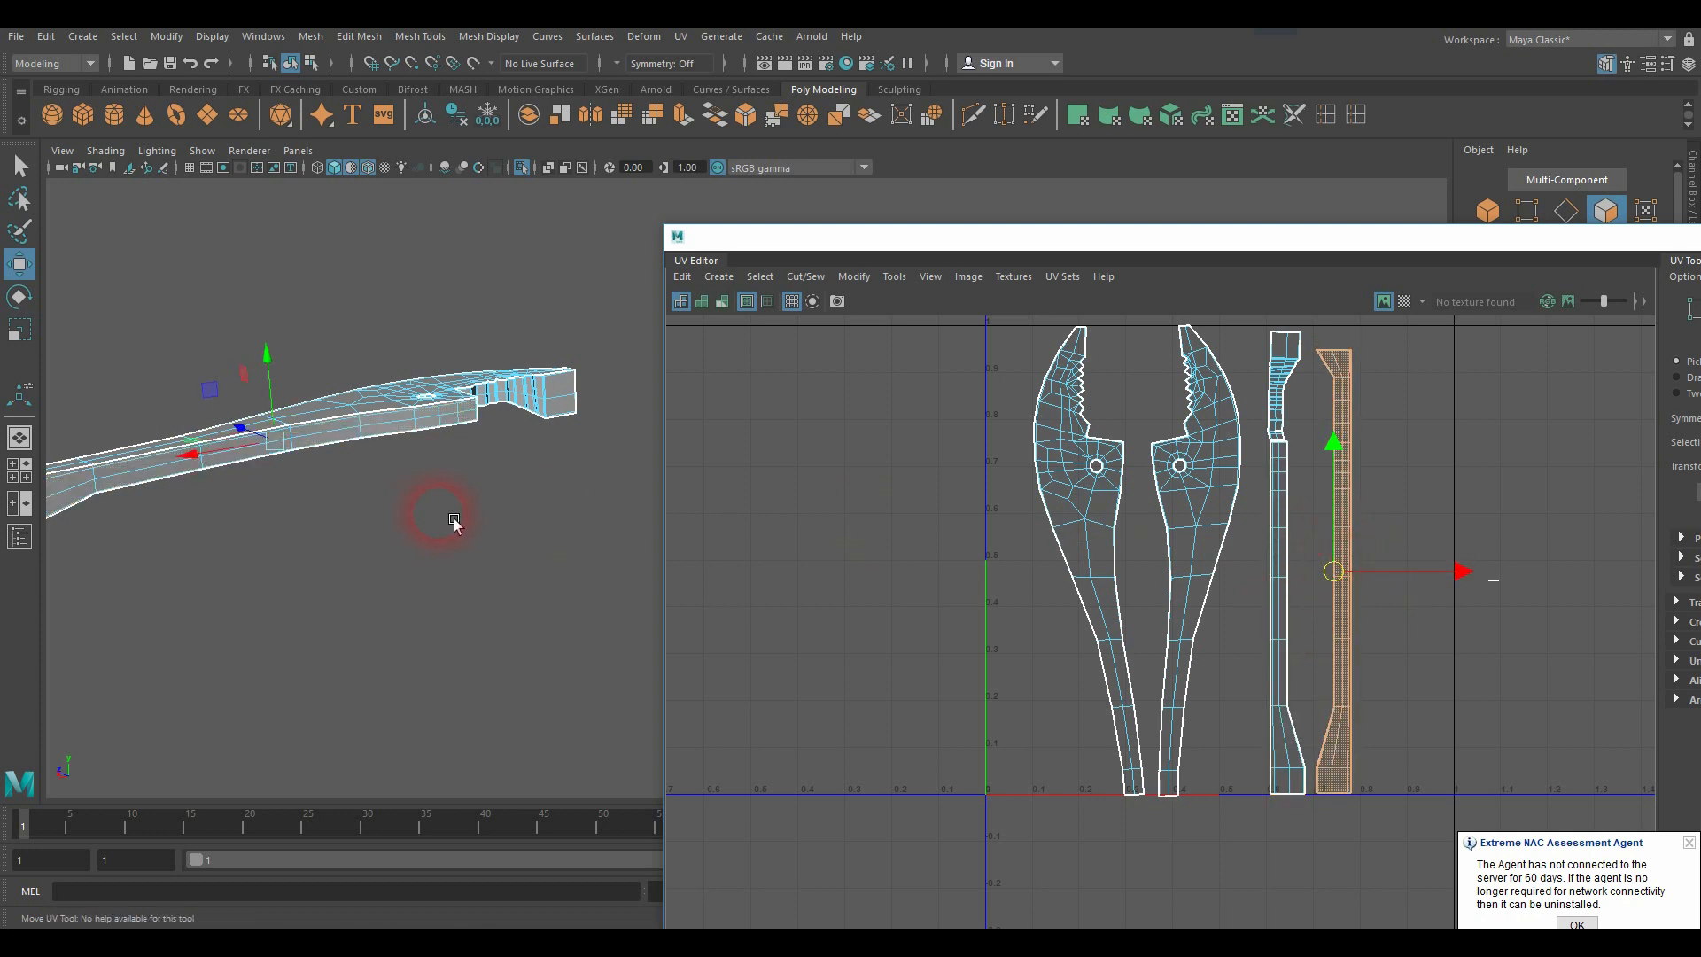
Step: Select the tiny leftover UV shell outside the strips and frame its narrow face on the 3D model
scroll(1573, 571, "down", 2)
left_click_drag(1546, 533, 1479, 602)
mouse_move(112, 406)
left_mouse_down("alt")
mouse_move(334, 470)
mouse_move(395, 448)
mouse_move(483, 463)
mouse_move(483, 441)
mouse_move(335, 398)
left_mouse_up("alt")
key("f")
right_click_drag(335, 398, 505, 405, "alt")
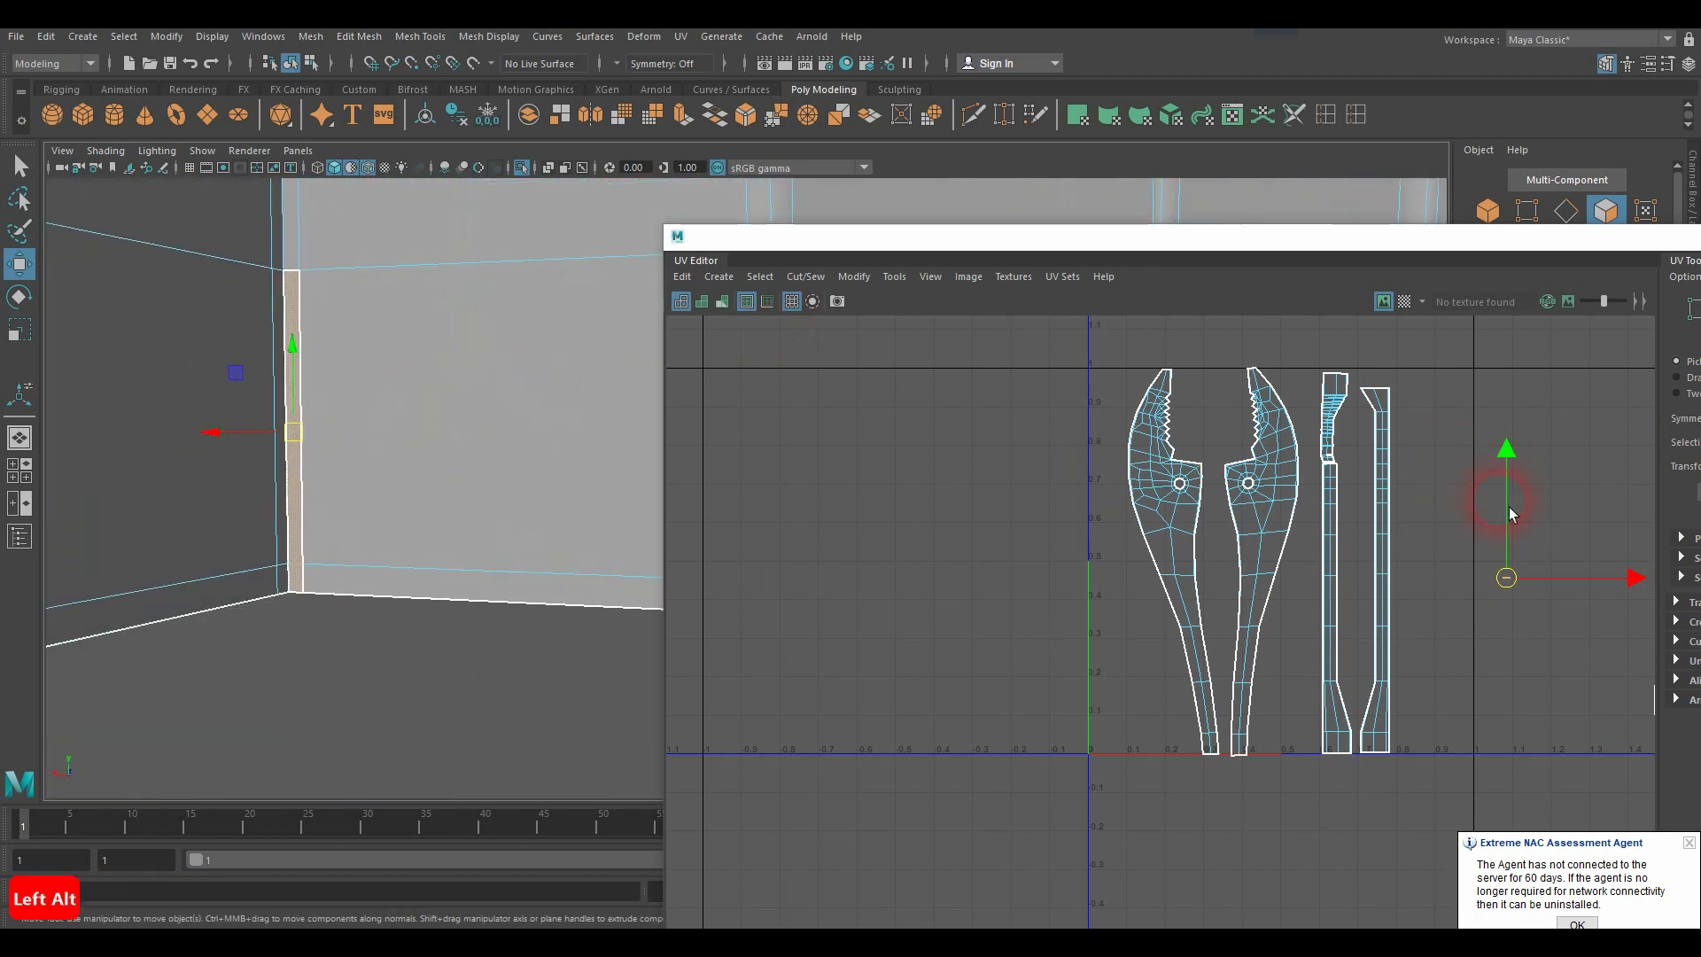
Step: Switch to UV selection and select all UVs of the tiny leftover shell between the two side strips
scroll(1503, 540, "up", 6)
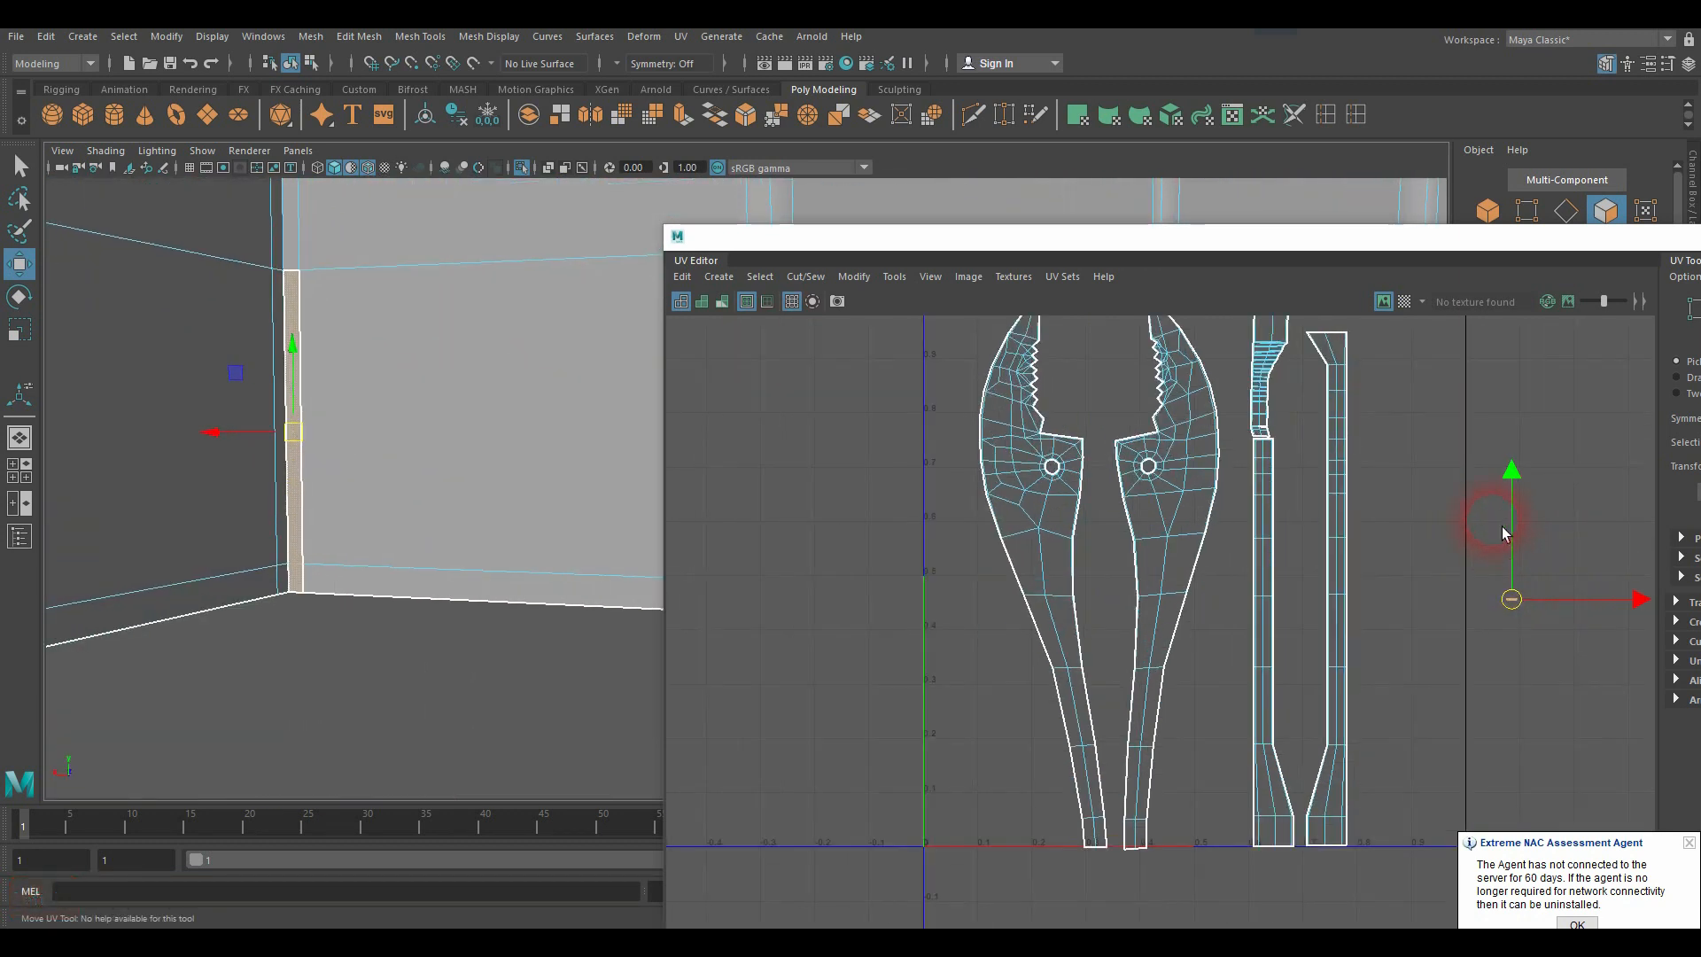
left_click_drag(1535, 699, 1051, 352)
middle_click_drag(1089, 425, 1135, 567, "alt")
right_click_drag(1121, 551, 1609, 539, "alt")
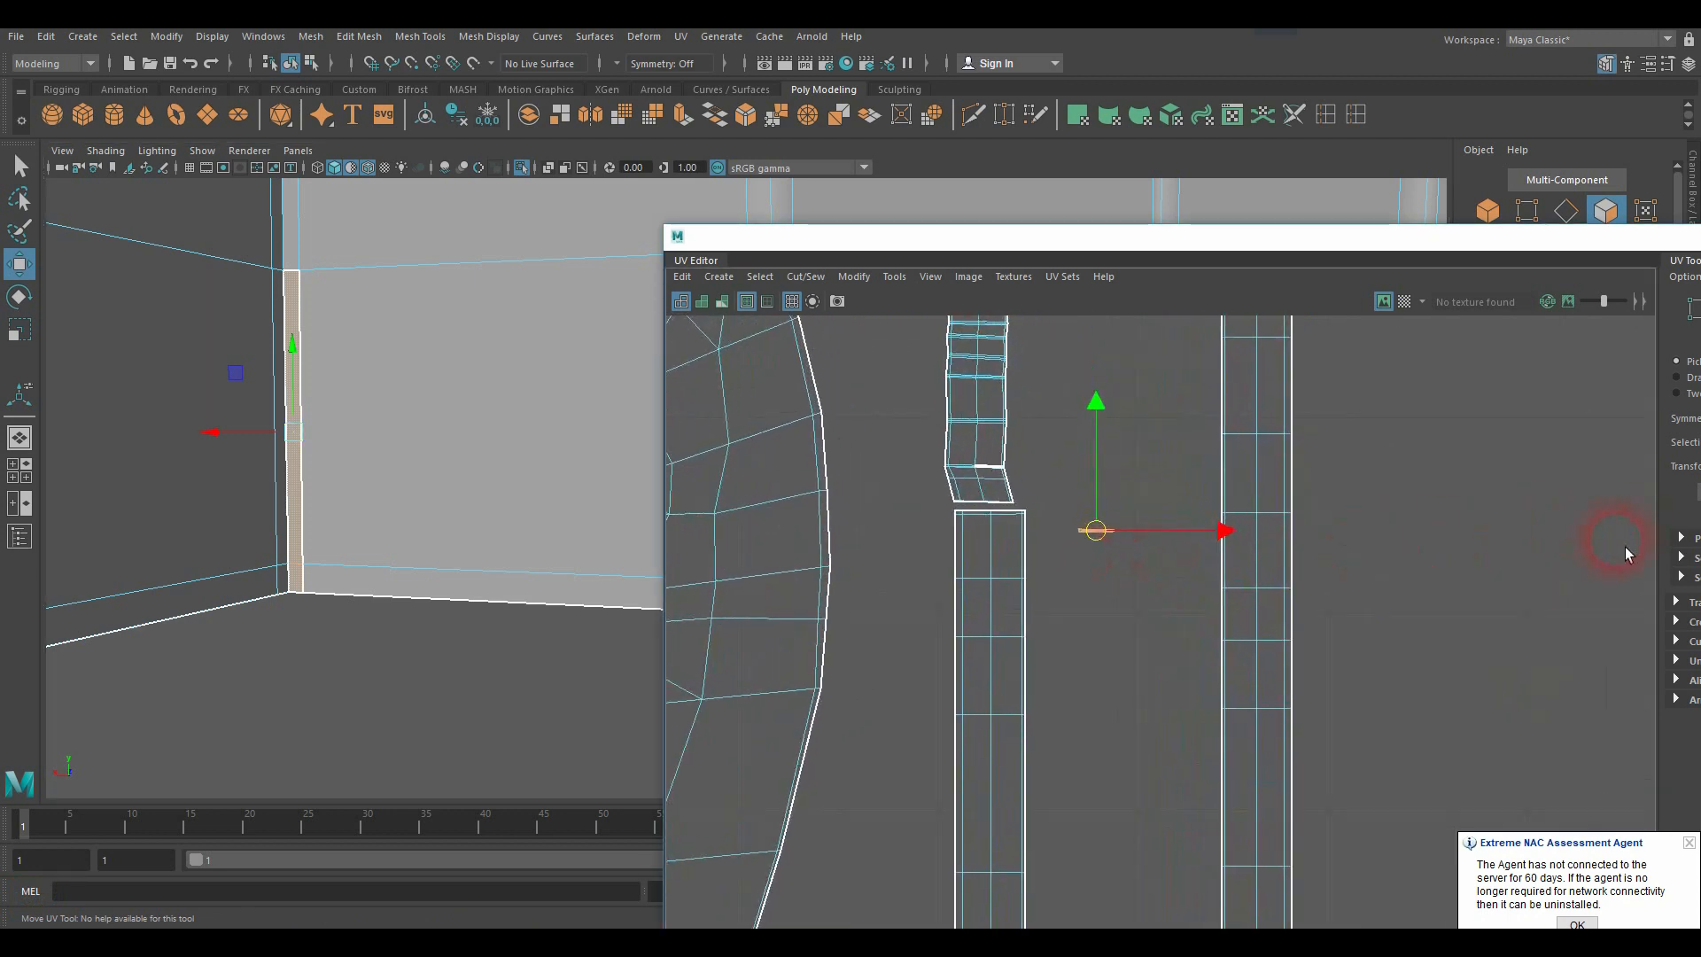
right_click_drag(895, 604, 1590, 538, "alt")
middle_click_drag(1189, 455, 1063, 606, "alt")
right_click_drag(1079, 582, 1345, 529, "alt")
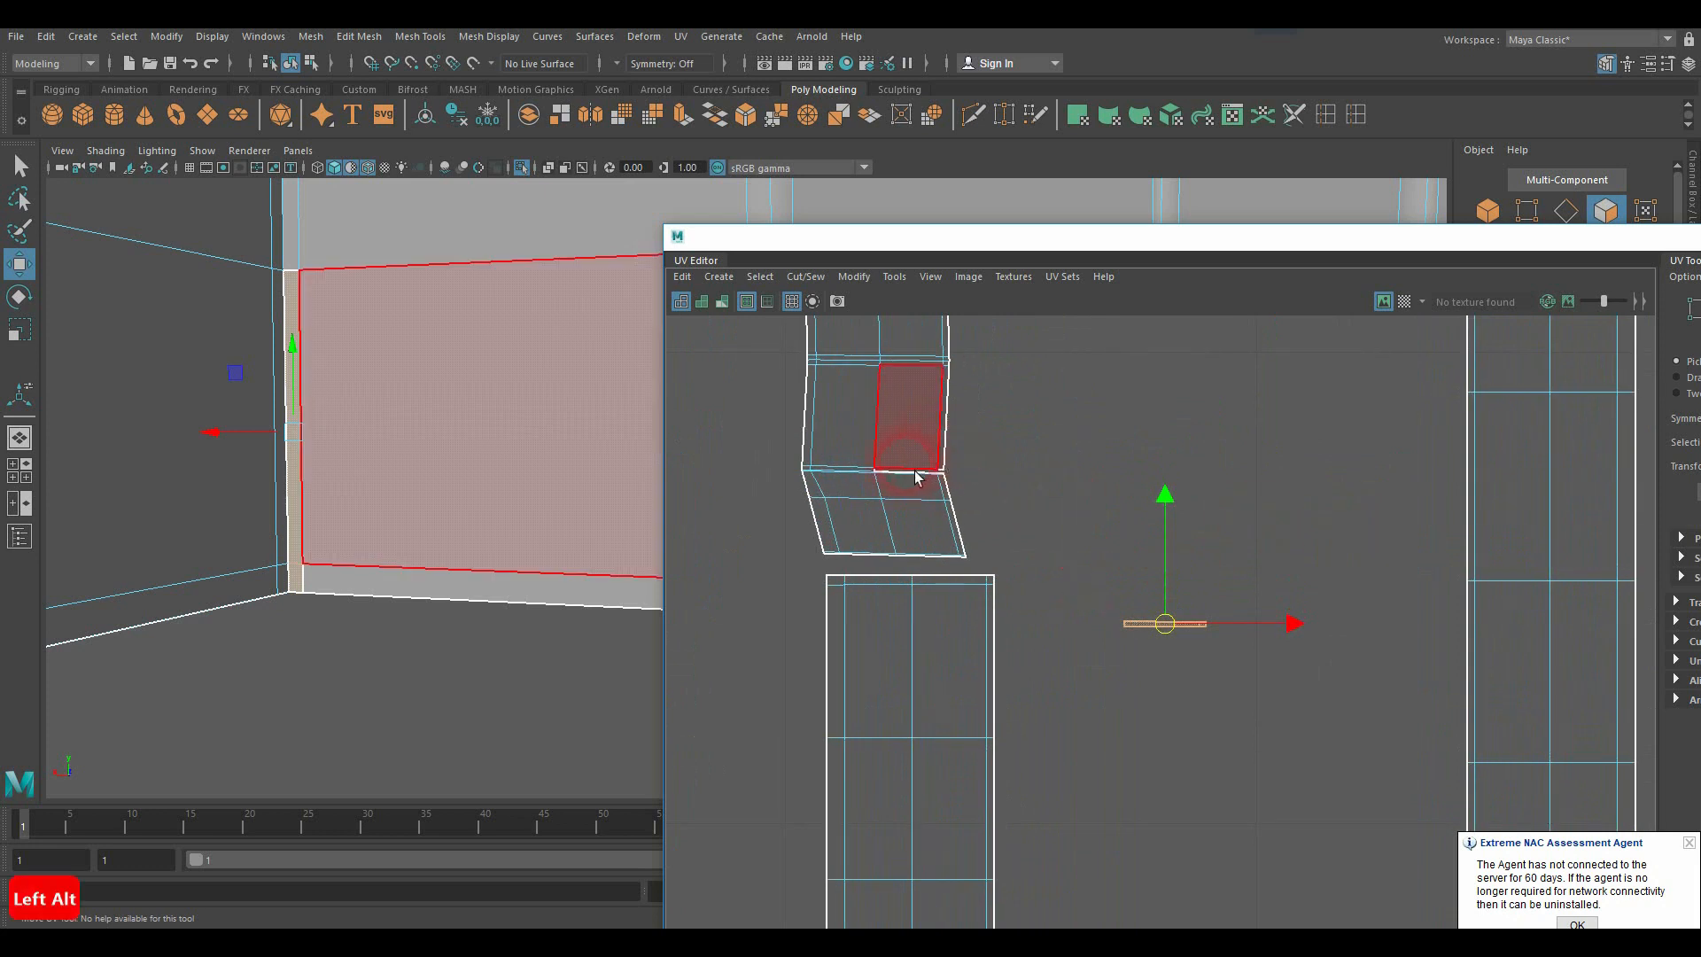
left_click(1130, 609)
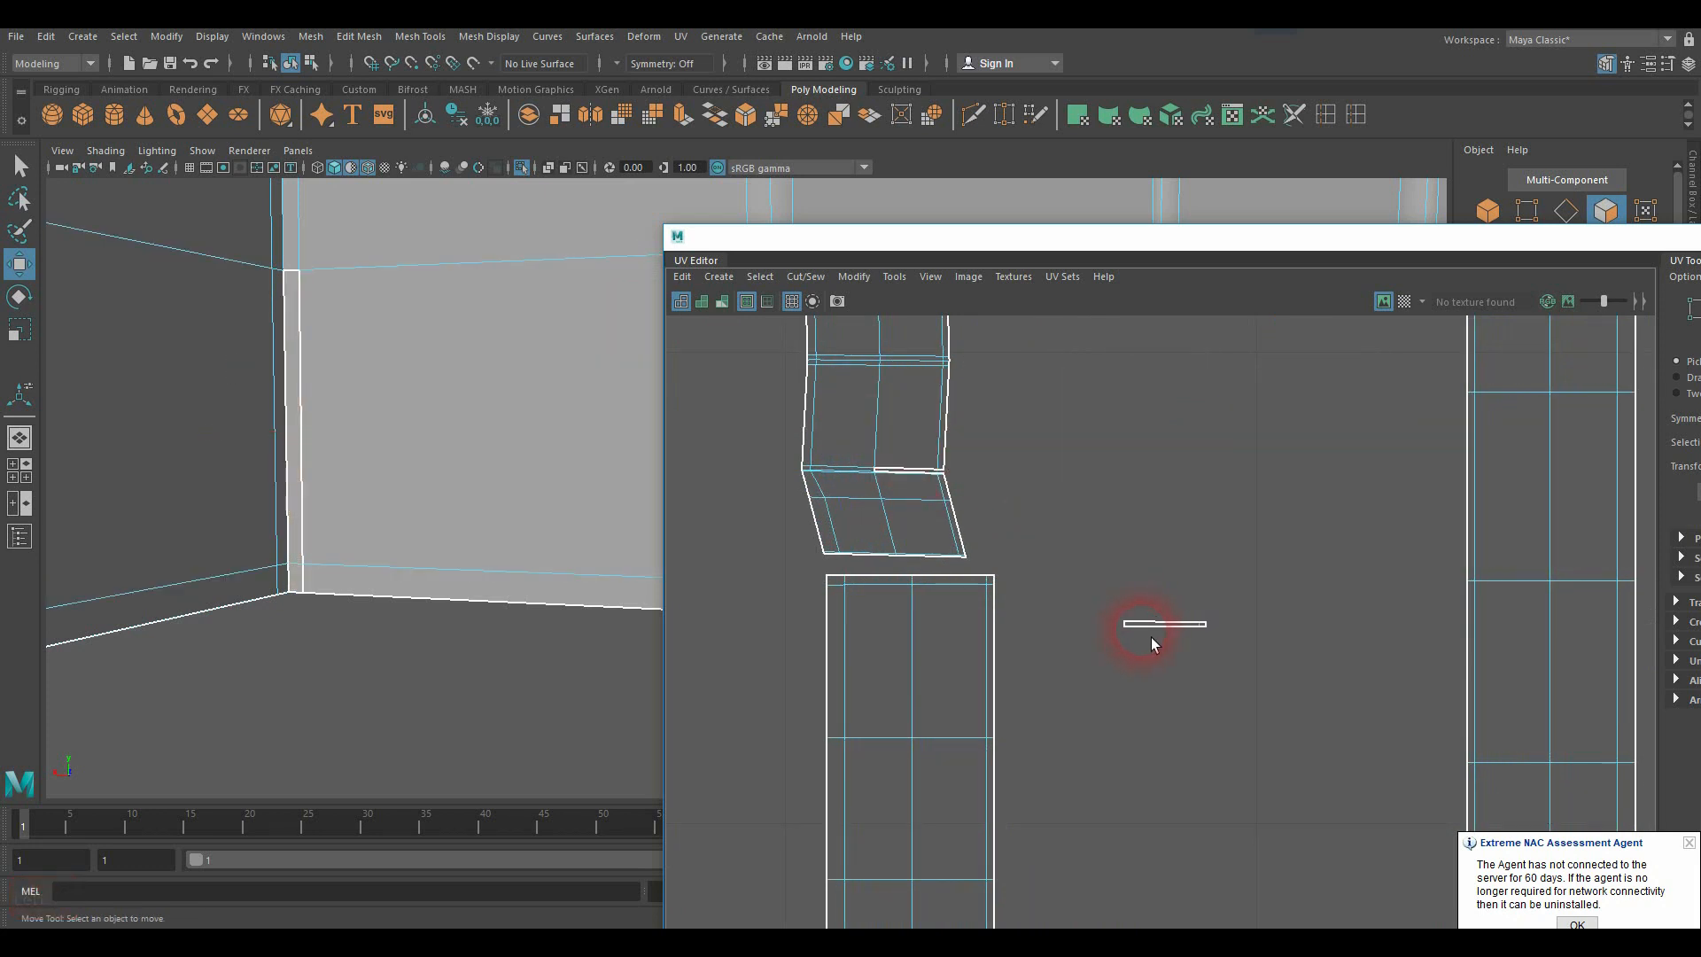
right_click_drag(1152, 630, 1070, 630)
right_click_drag(1209, 627, 1215, 625)
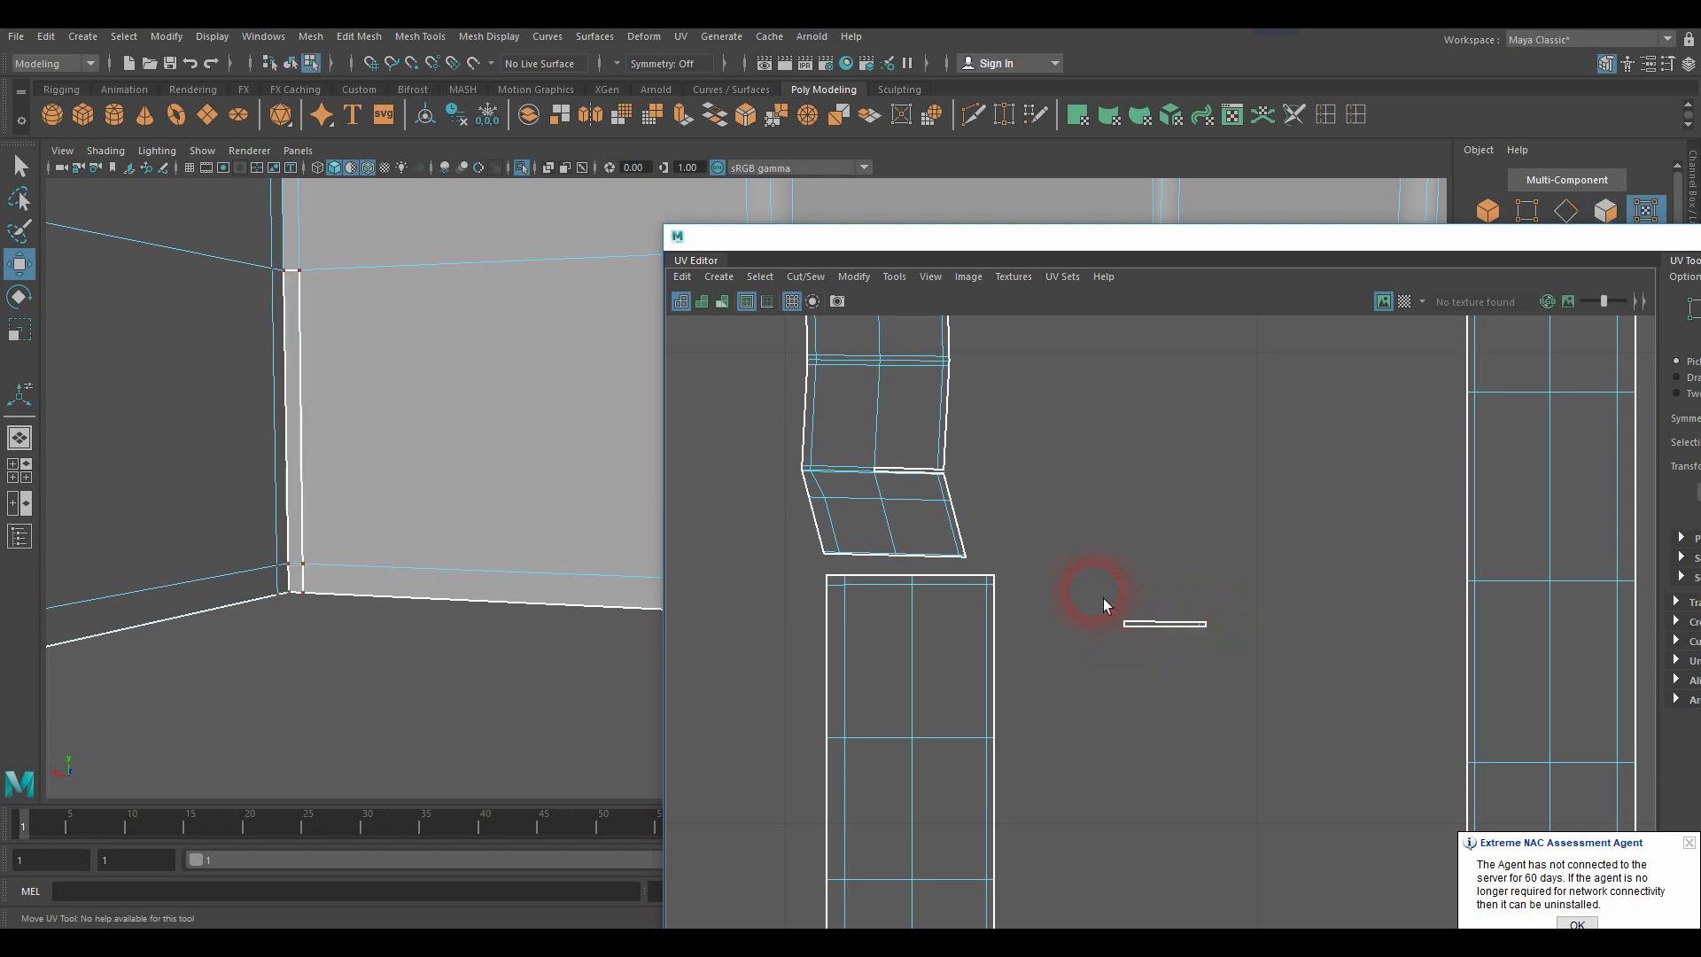
left_click_drag(1093, 596, 1302, 700)
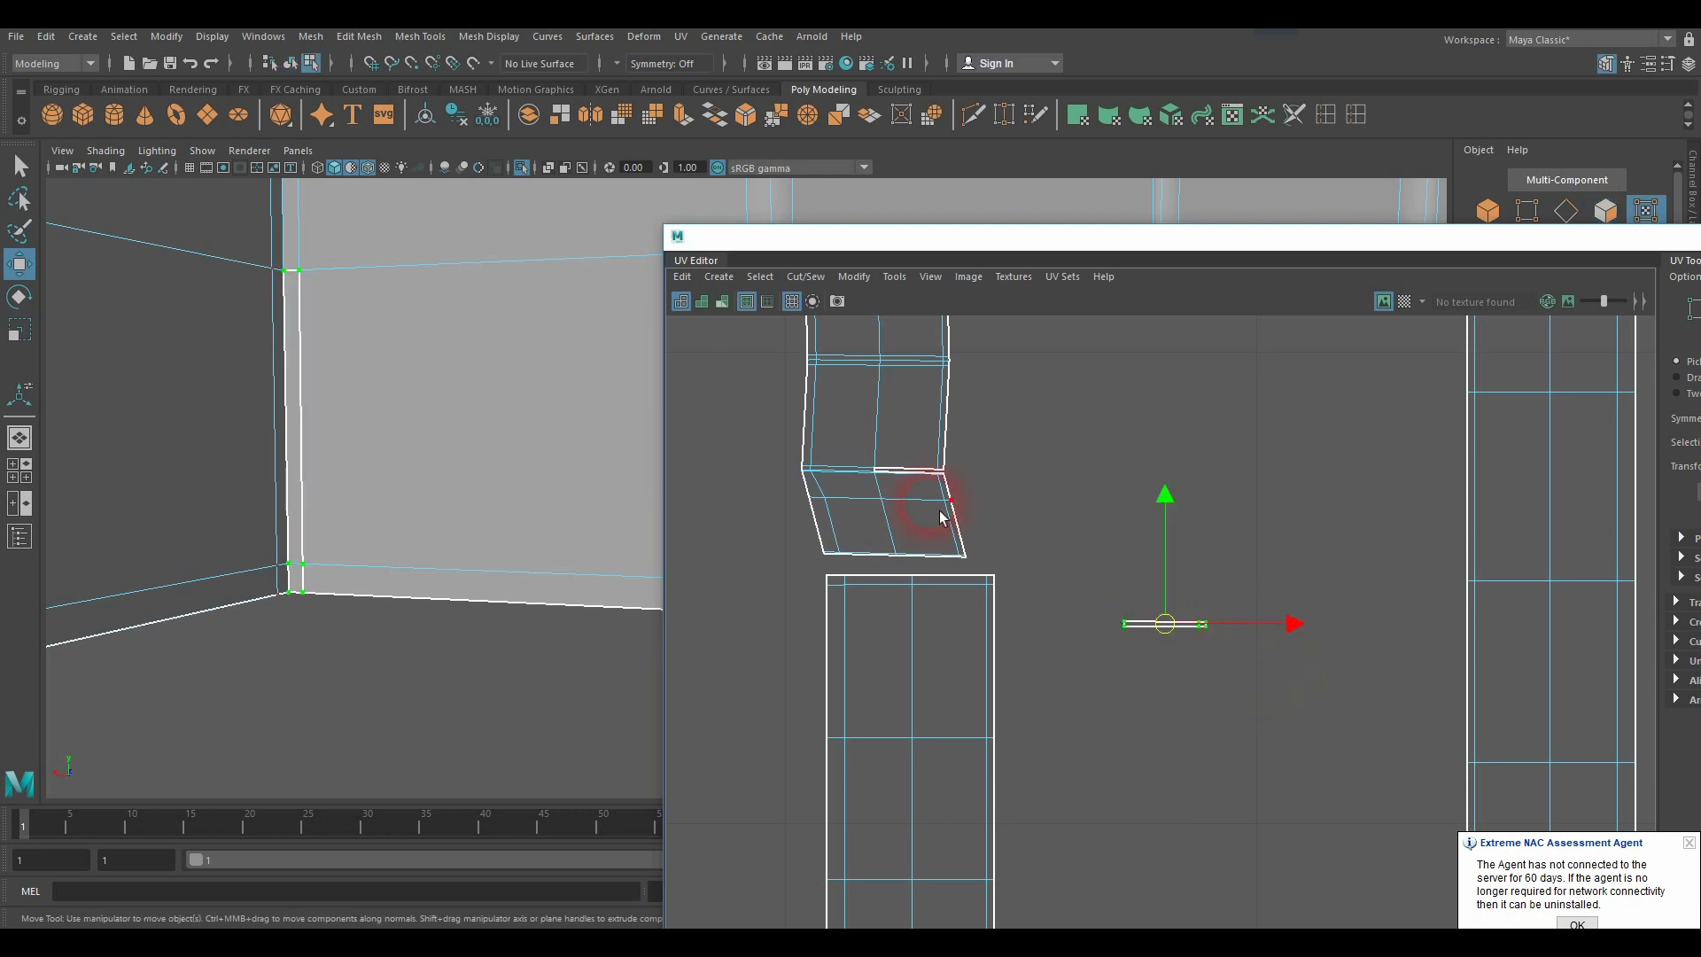
Step: Try Move and Sew on all UVs of the tiny leftover shell and undo it
left_click(809, 277)
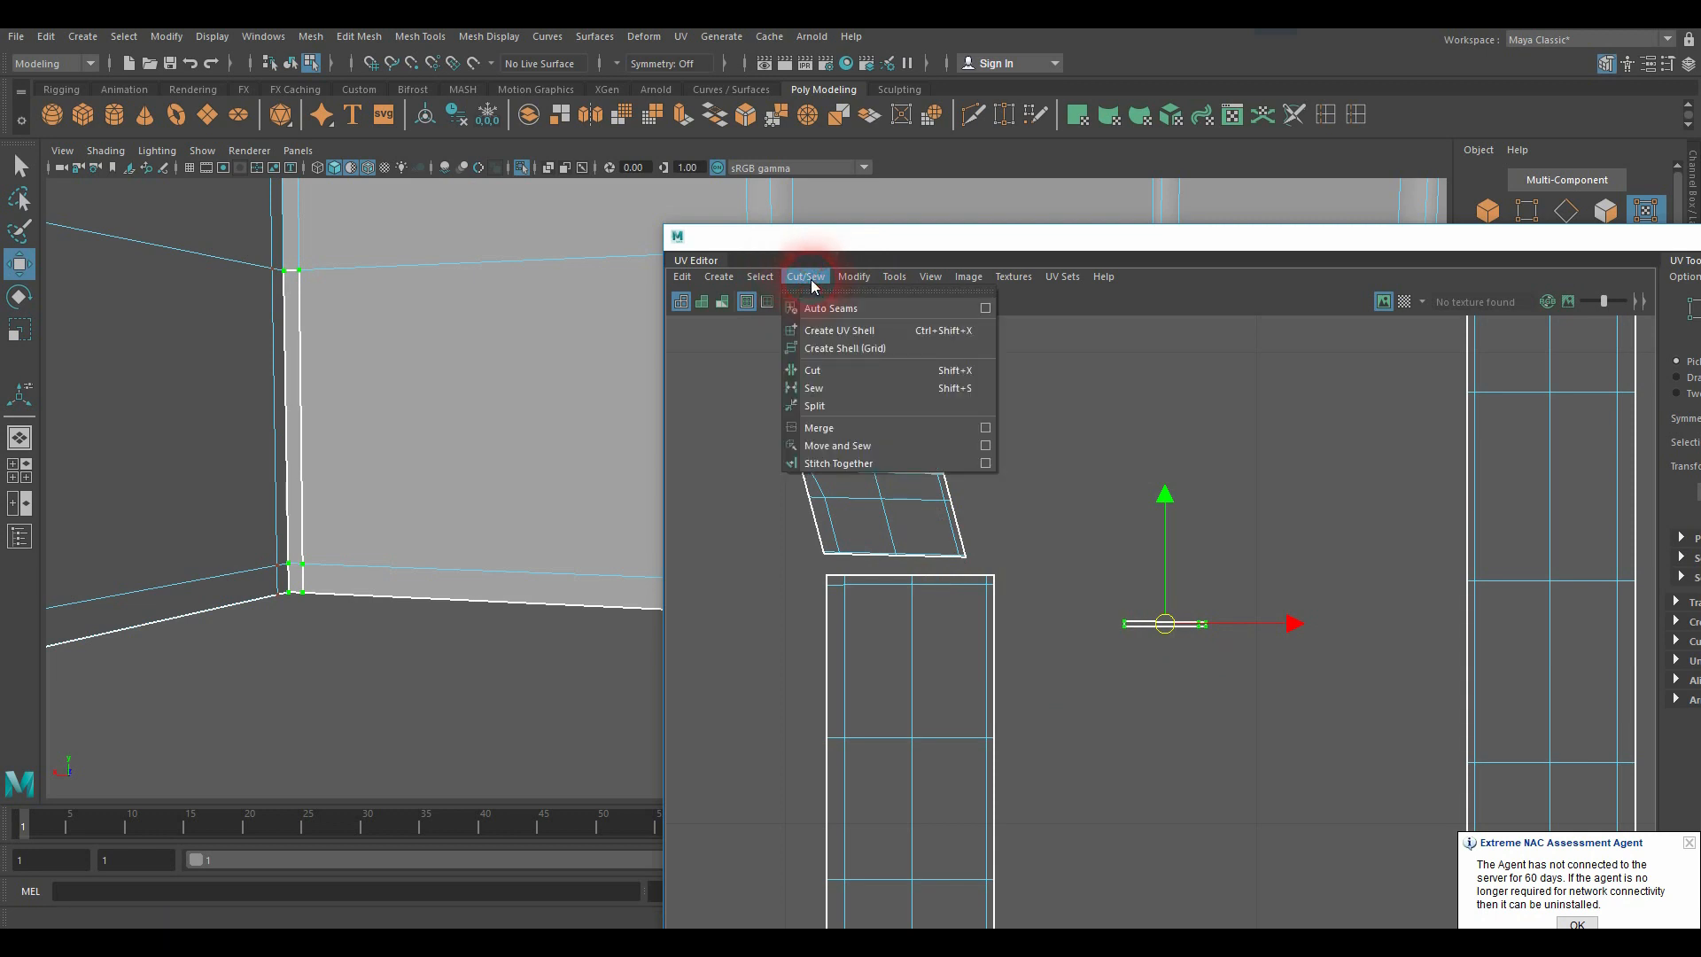
left_click(828, 452)
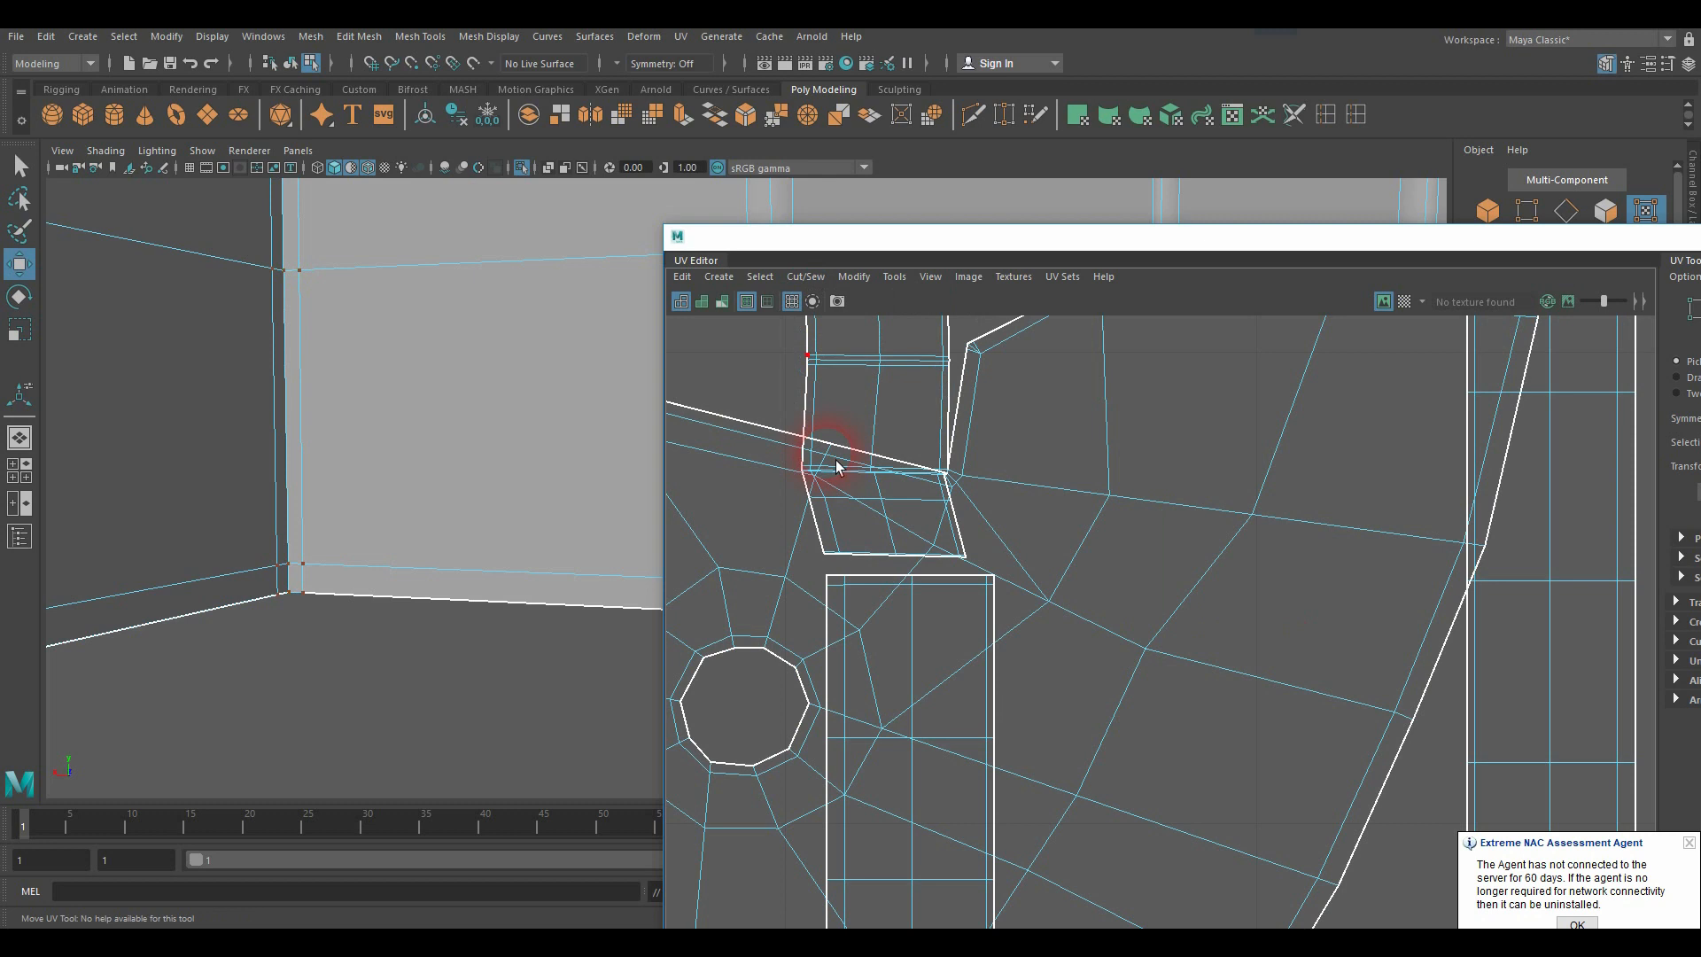
key("z")
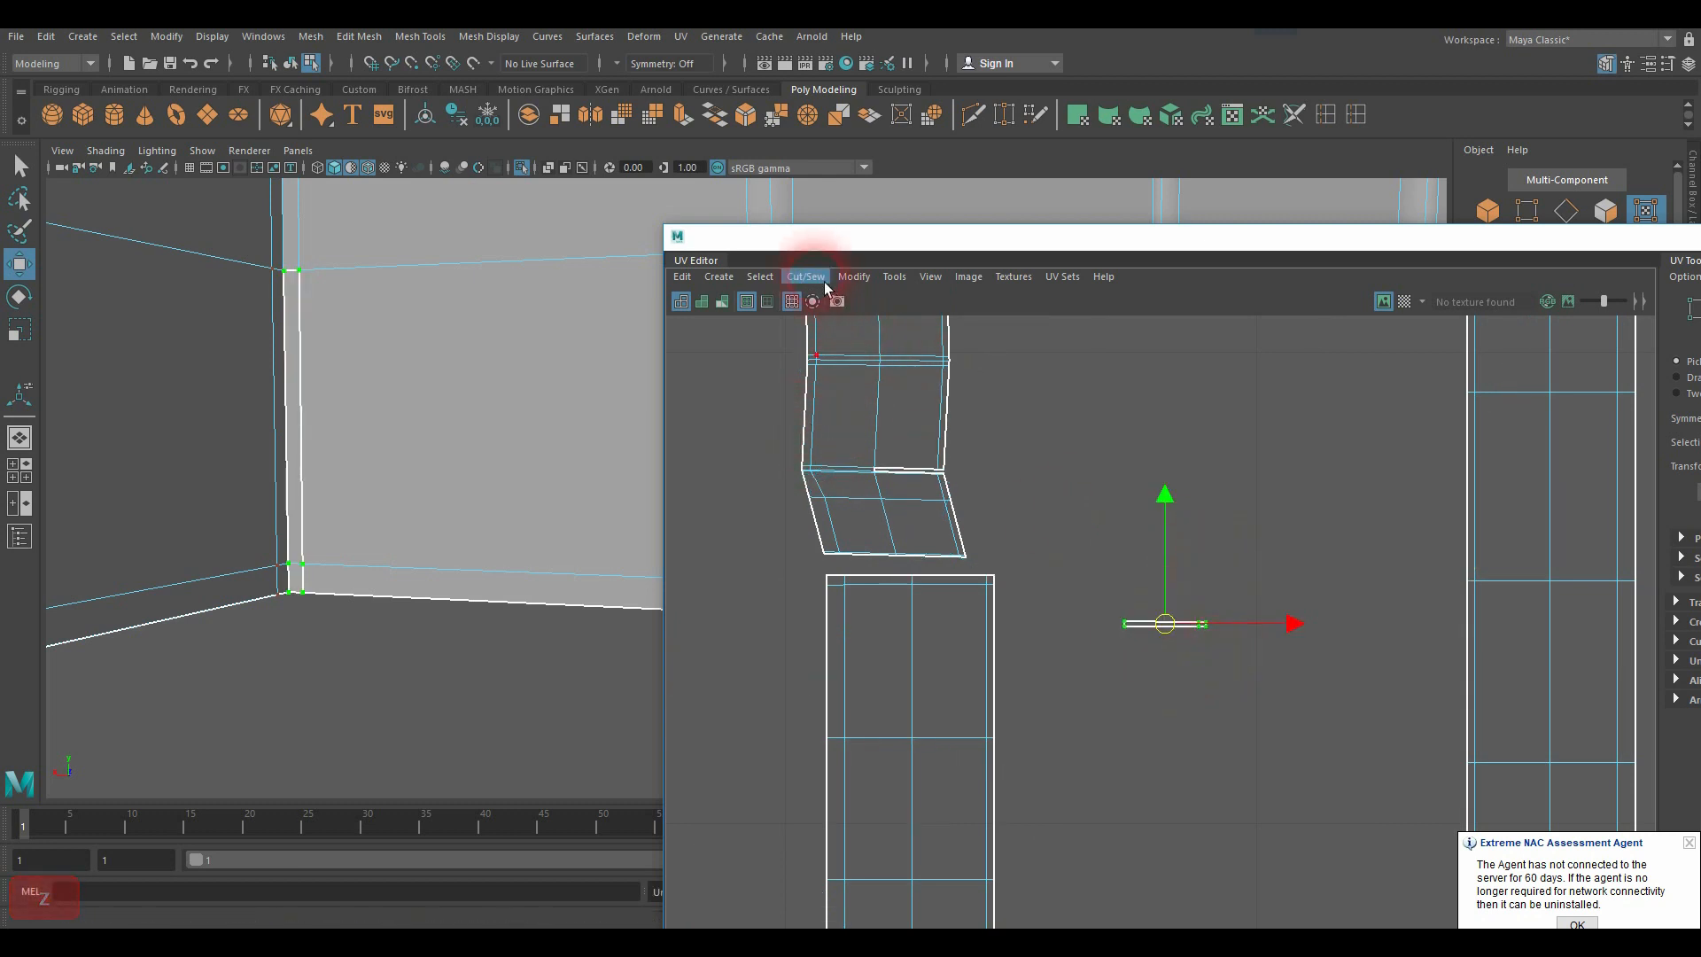
Step: Attach the tiny leftover shell to the toothed jaw shell with Move and Sew, using only the UVs at one short end
left_click(806, 277)
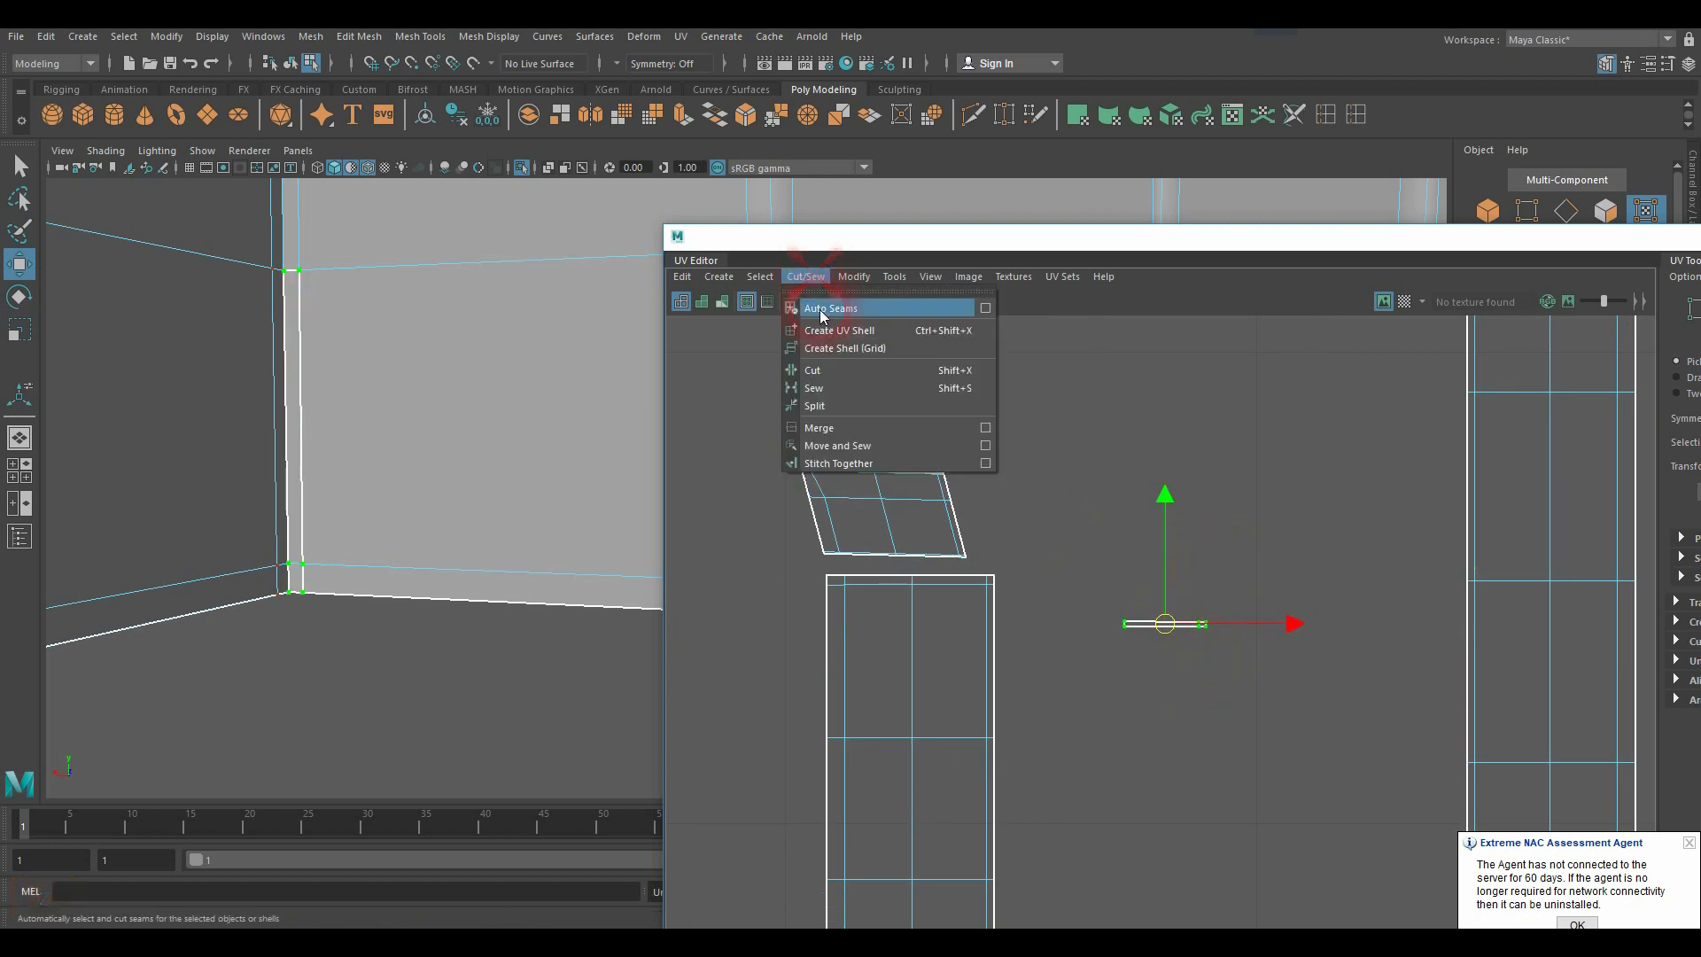
left_click(986, 446)
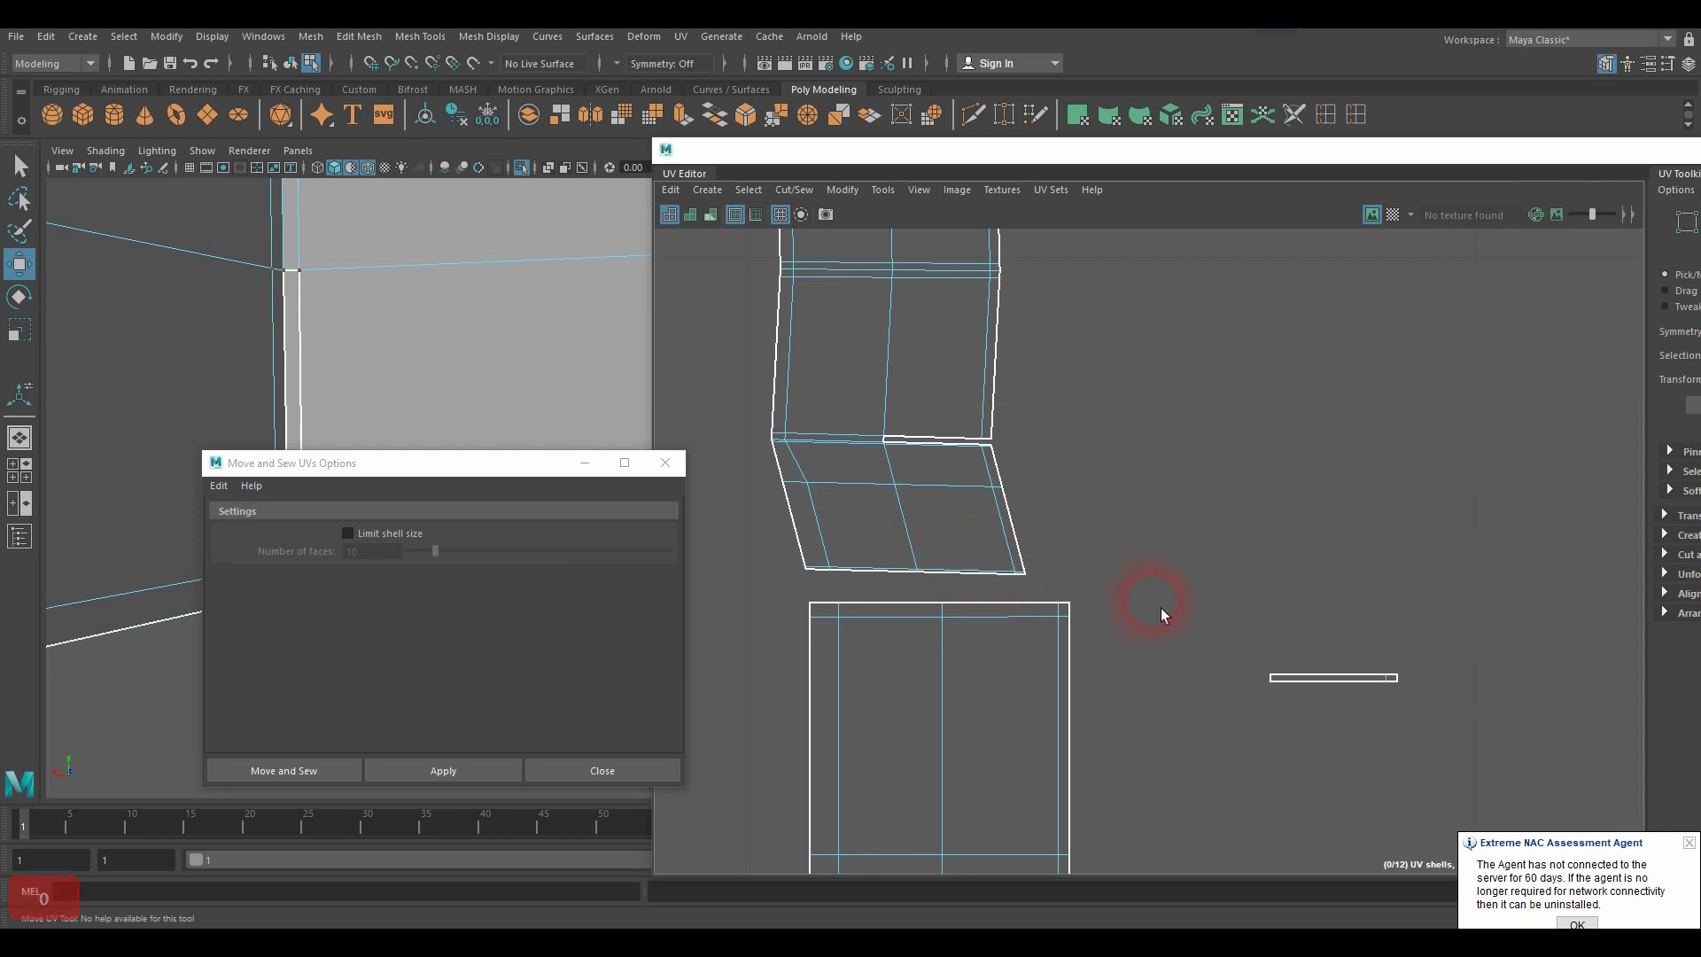
left_click(1304, 687)
left_click(1290, 624)
left_click(1198, 638)
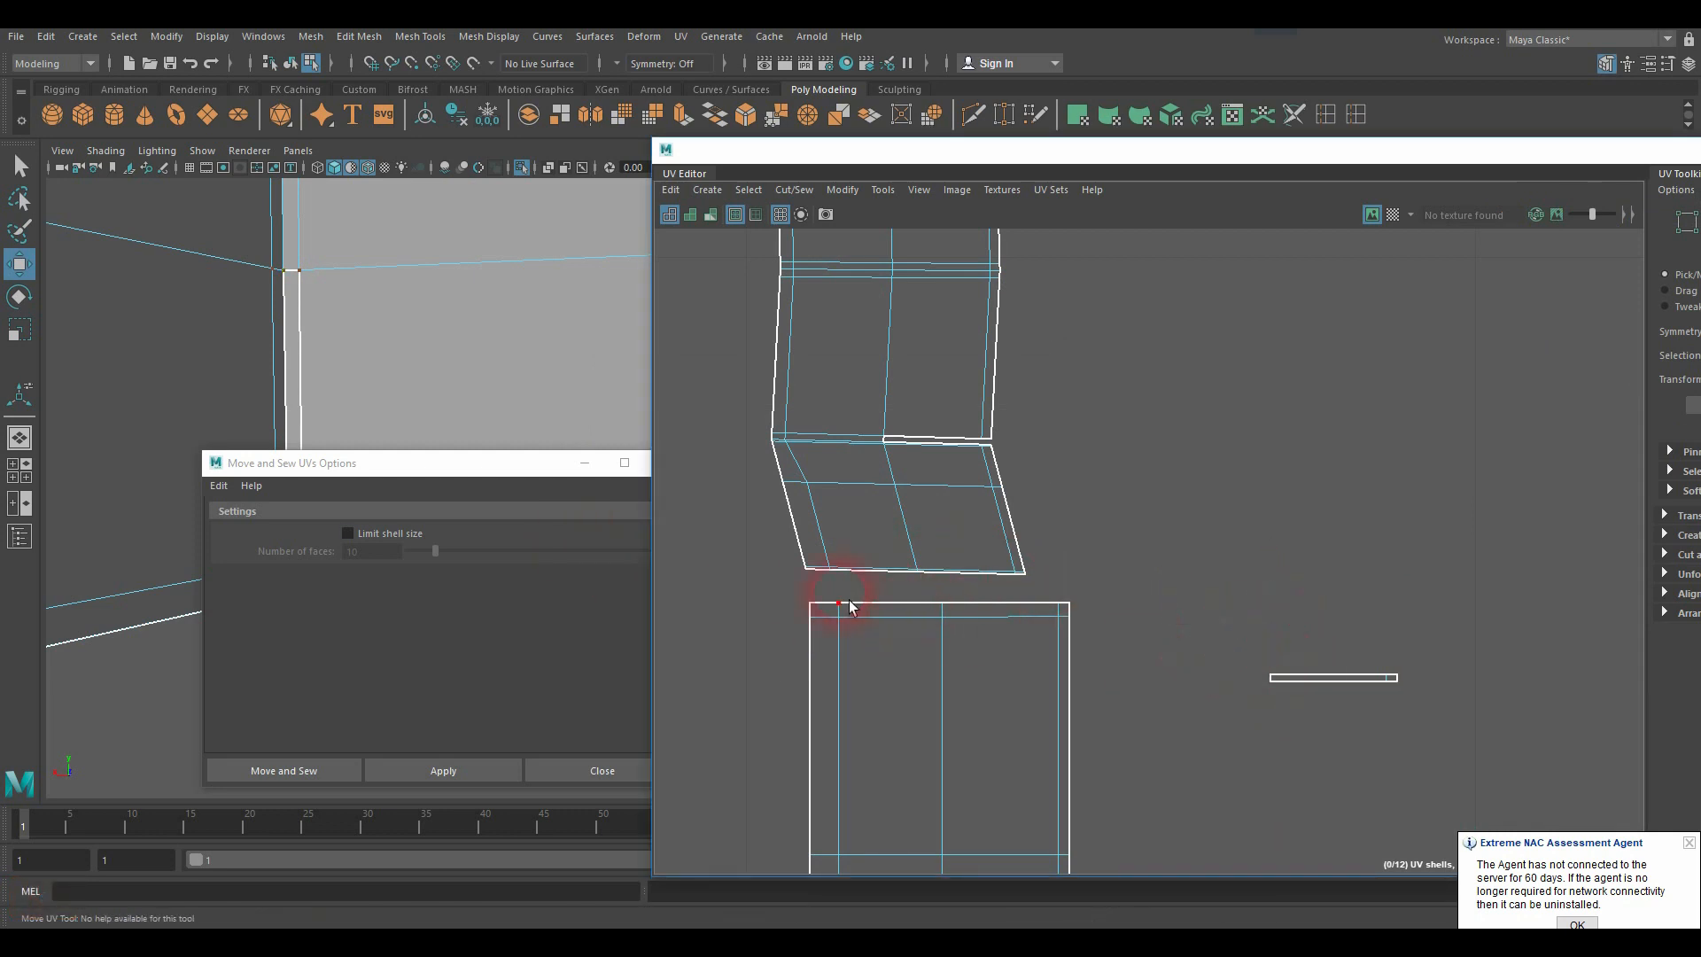
left_click_drag(1201, 636, 1509, 745)
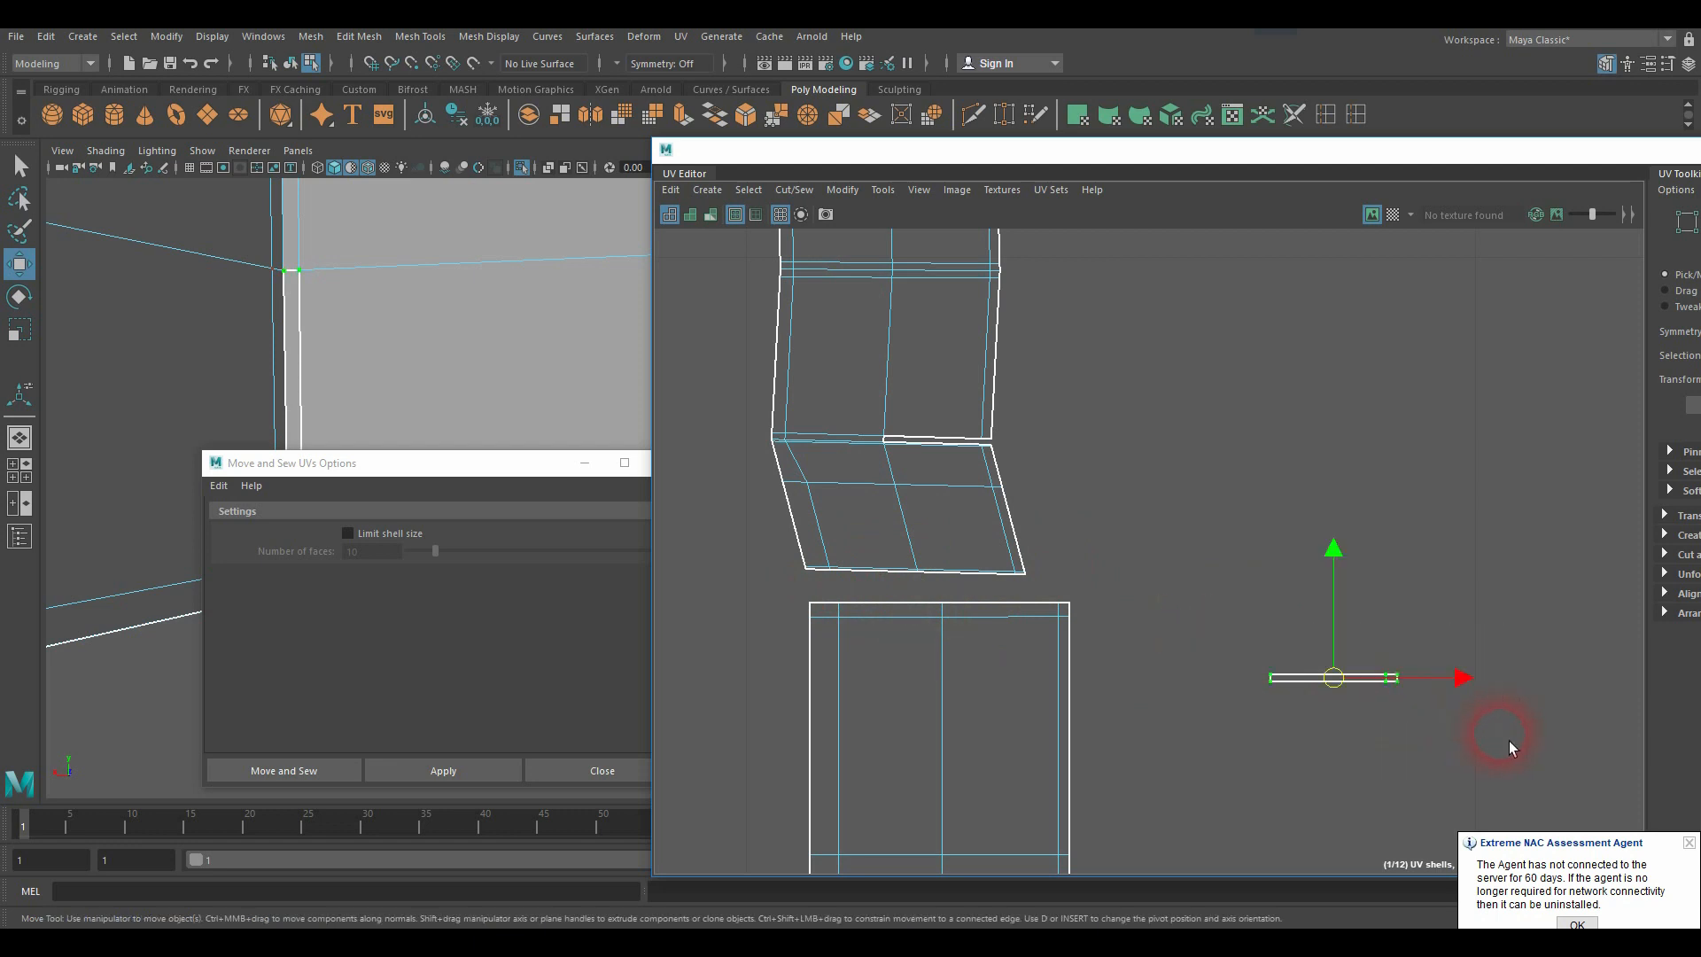
left_click(1215, 629)
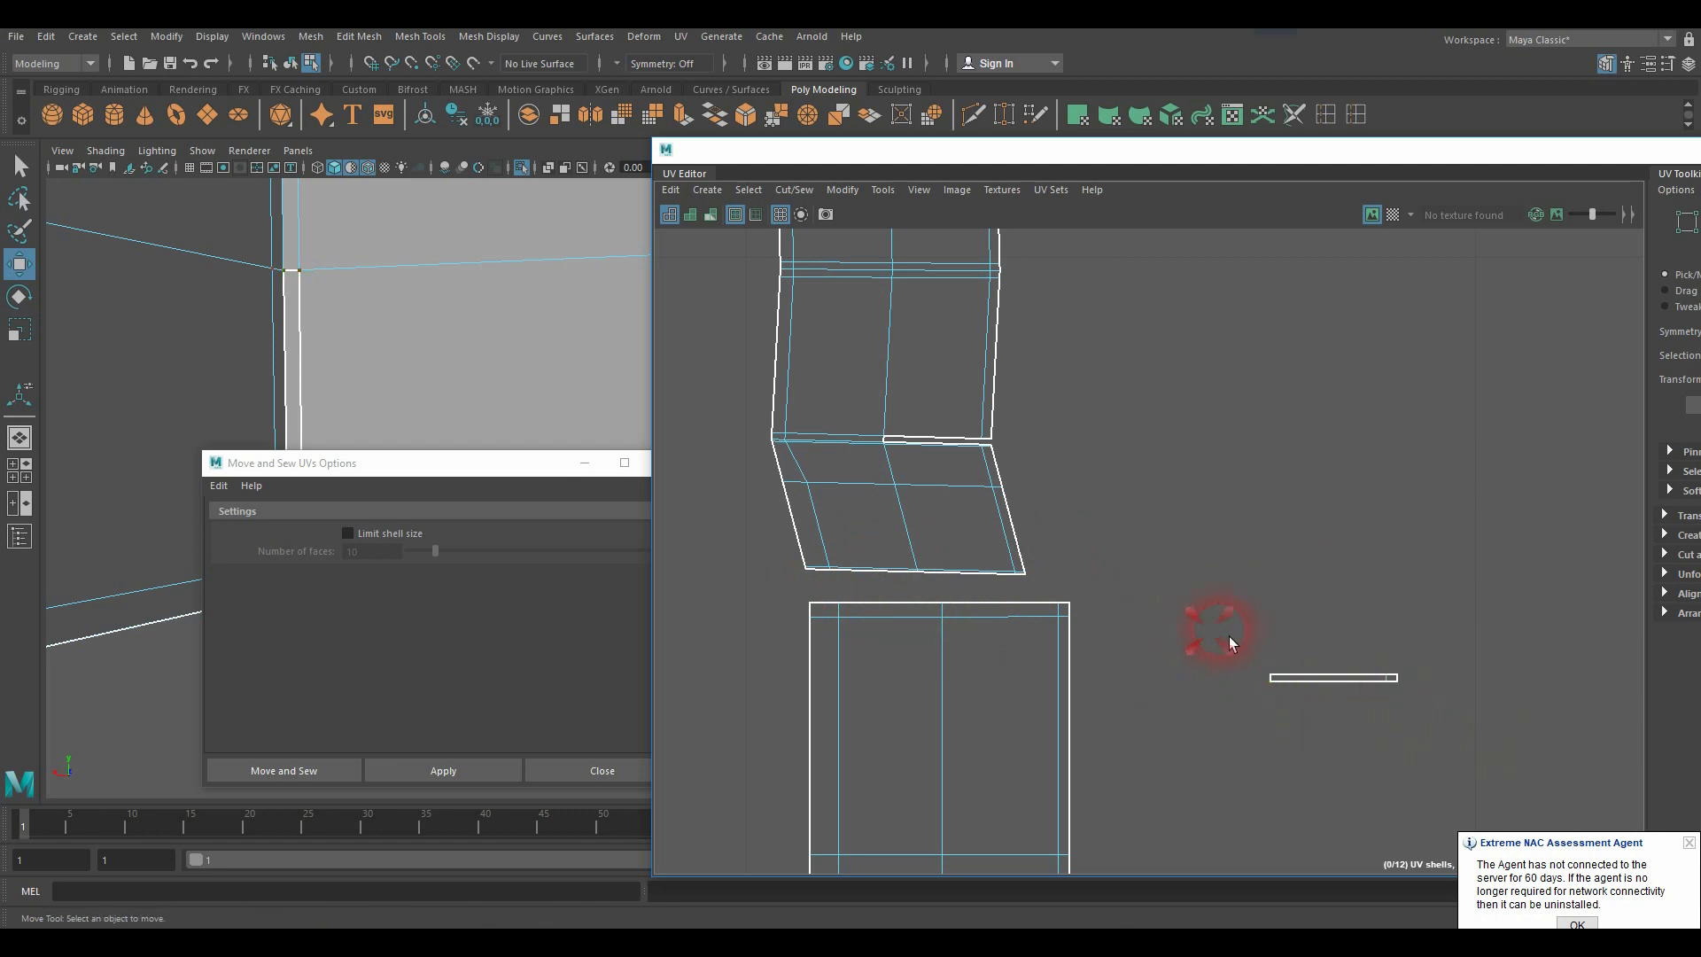
left_click_drag(1206, 584, 1278, 709)
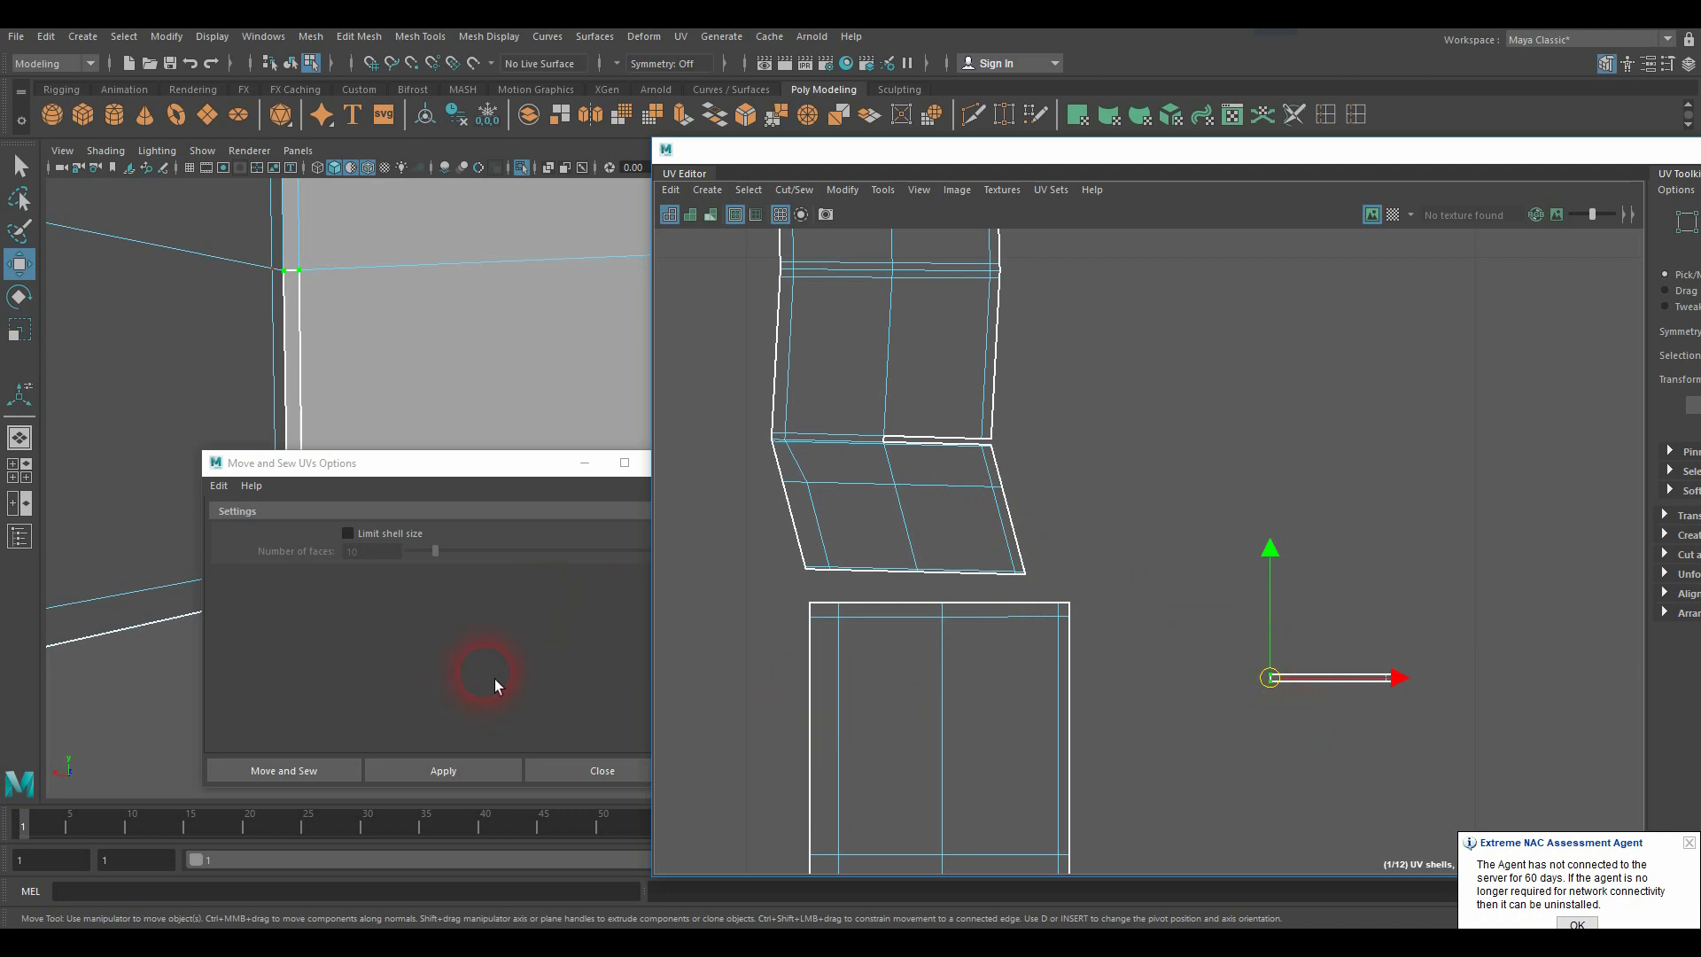
left_click(303, 777)
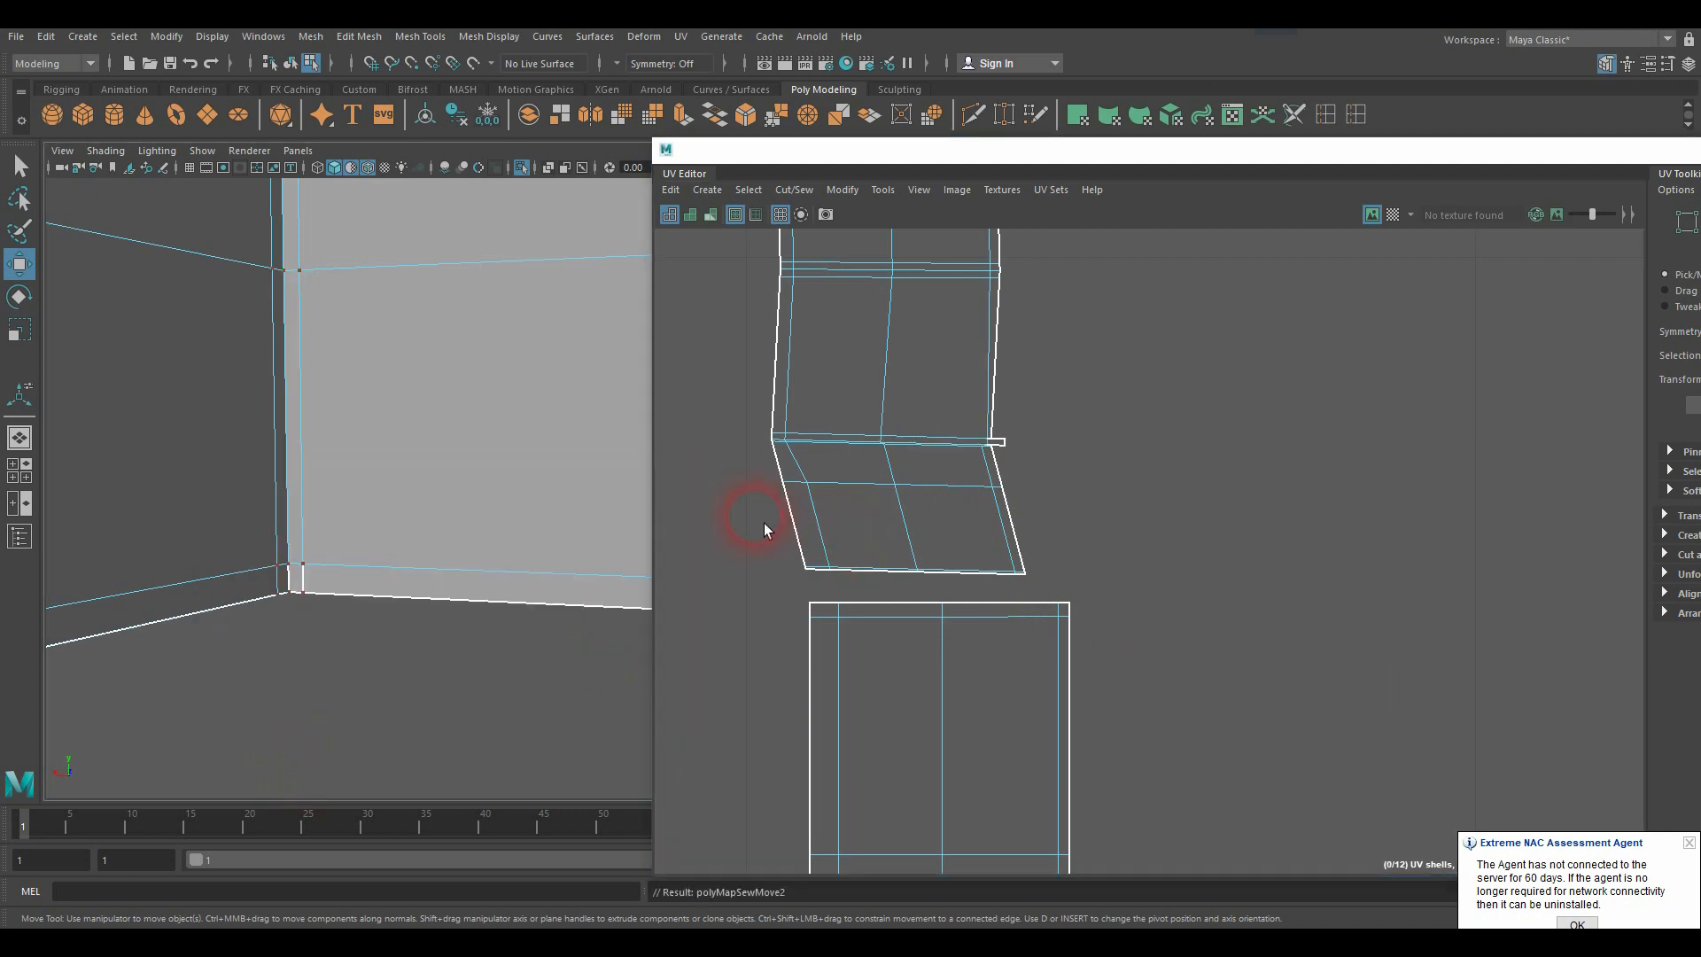
Step: Sew the upper outer corner UV of the protruding piece with Move and Sew, limiting the shell size to 1 face
scroll(985, 454, "up", 5)
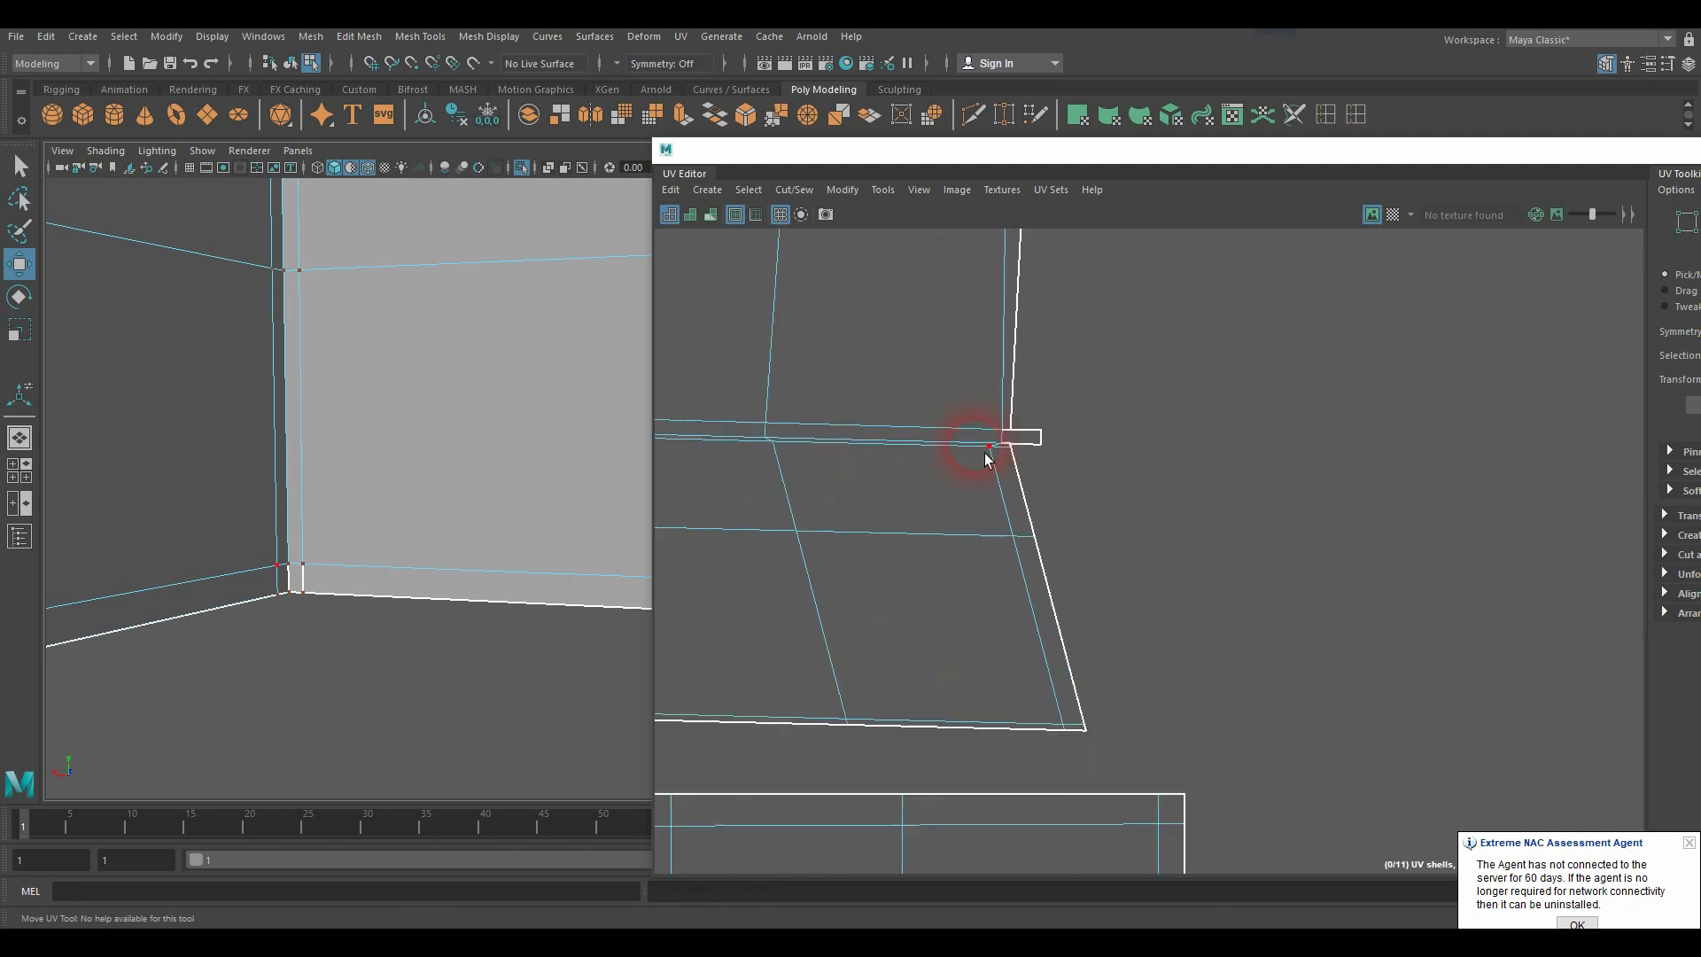
left_click_drag(1009, 450, 954, 565)
left_click_drag(884, 478, 861, 509)
left_click(1024, 507)
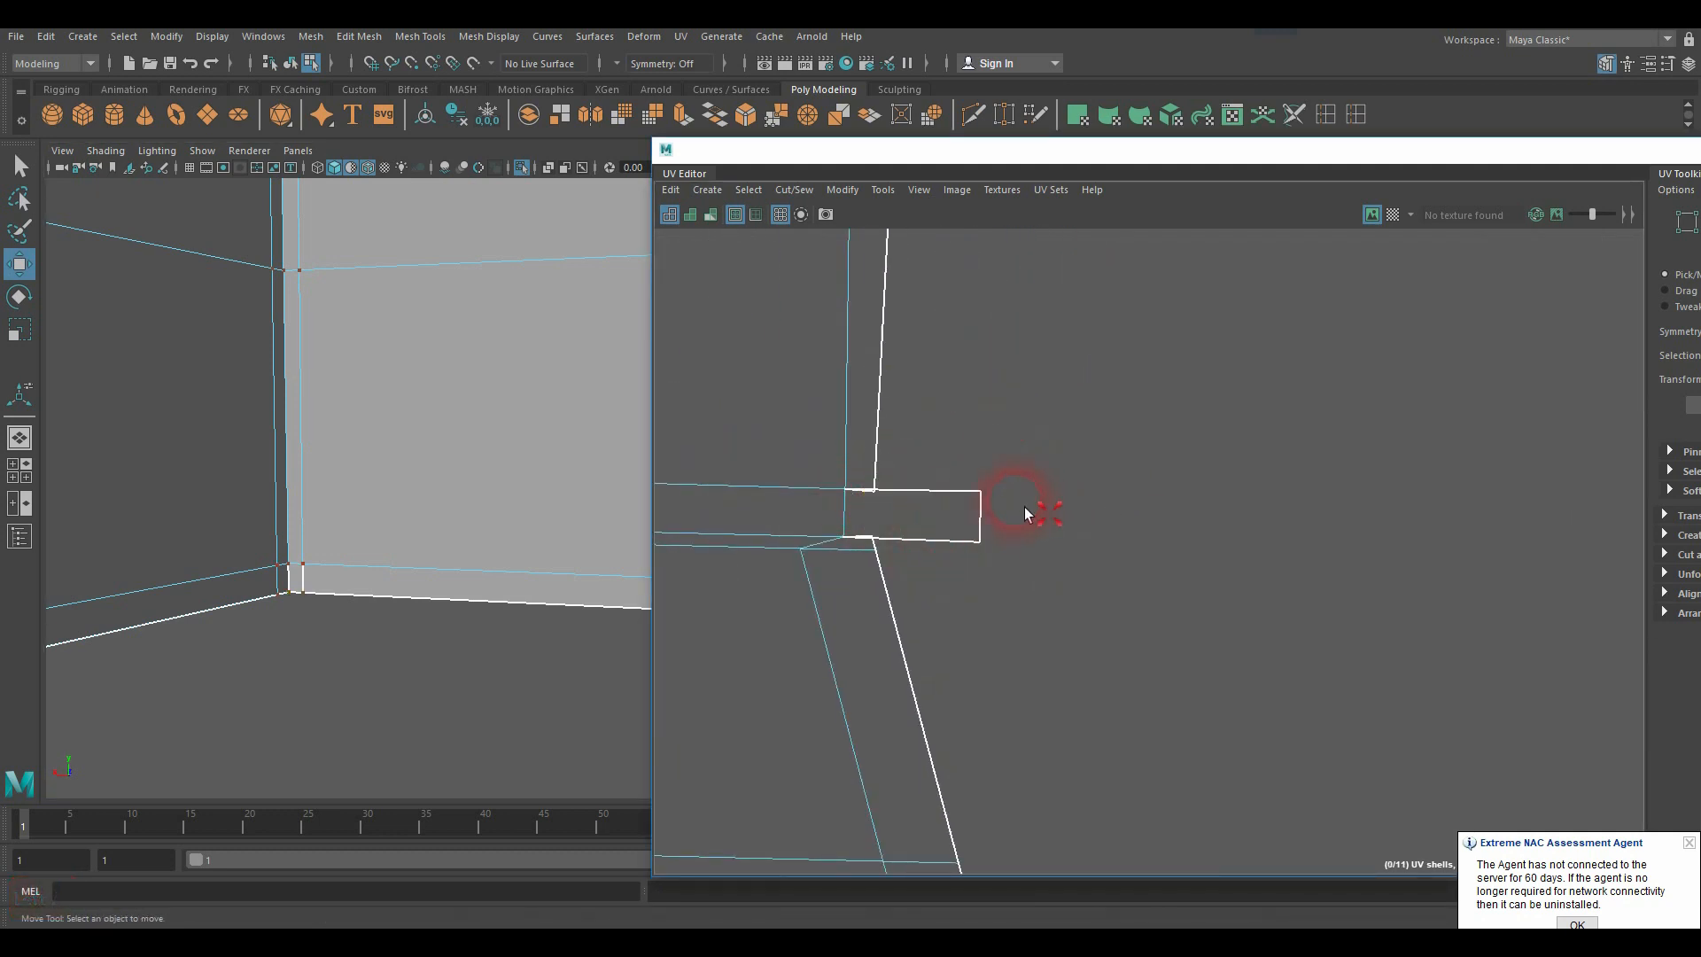
left_click_drag(1009, 458, 960, 519)
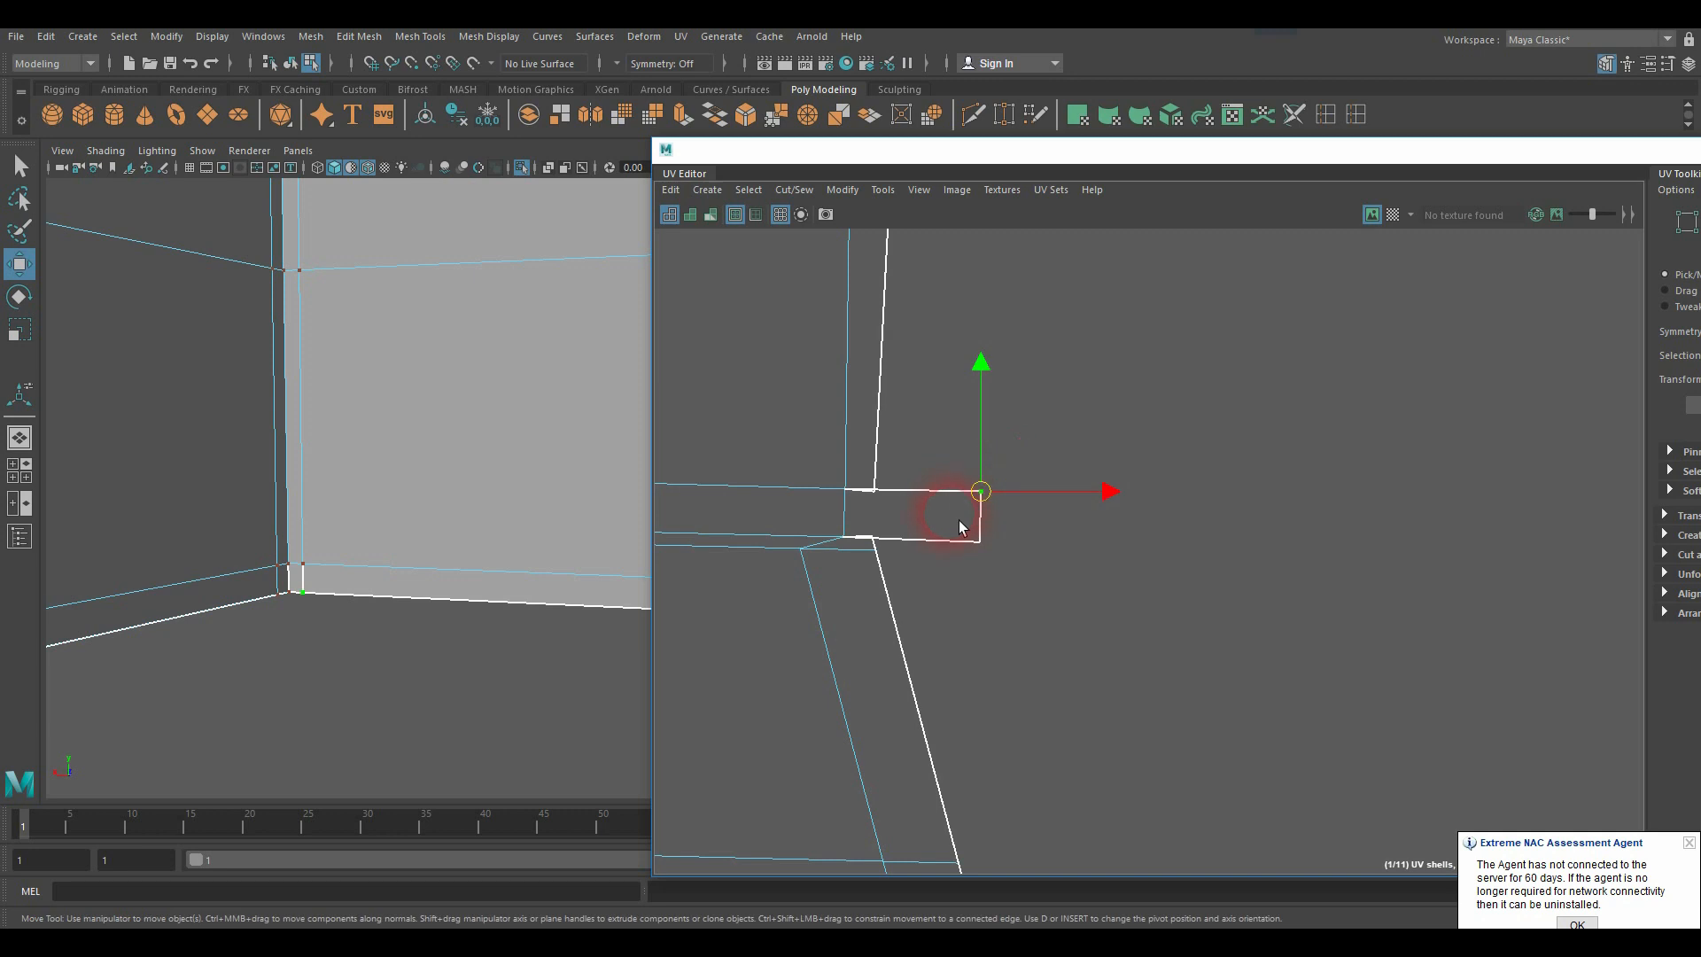
left_click(794, 190)
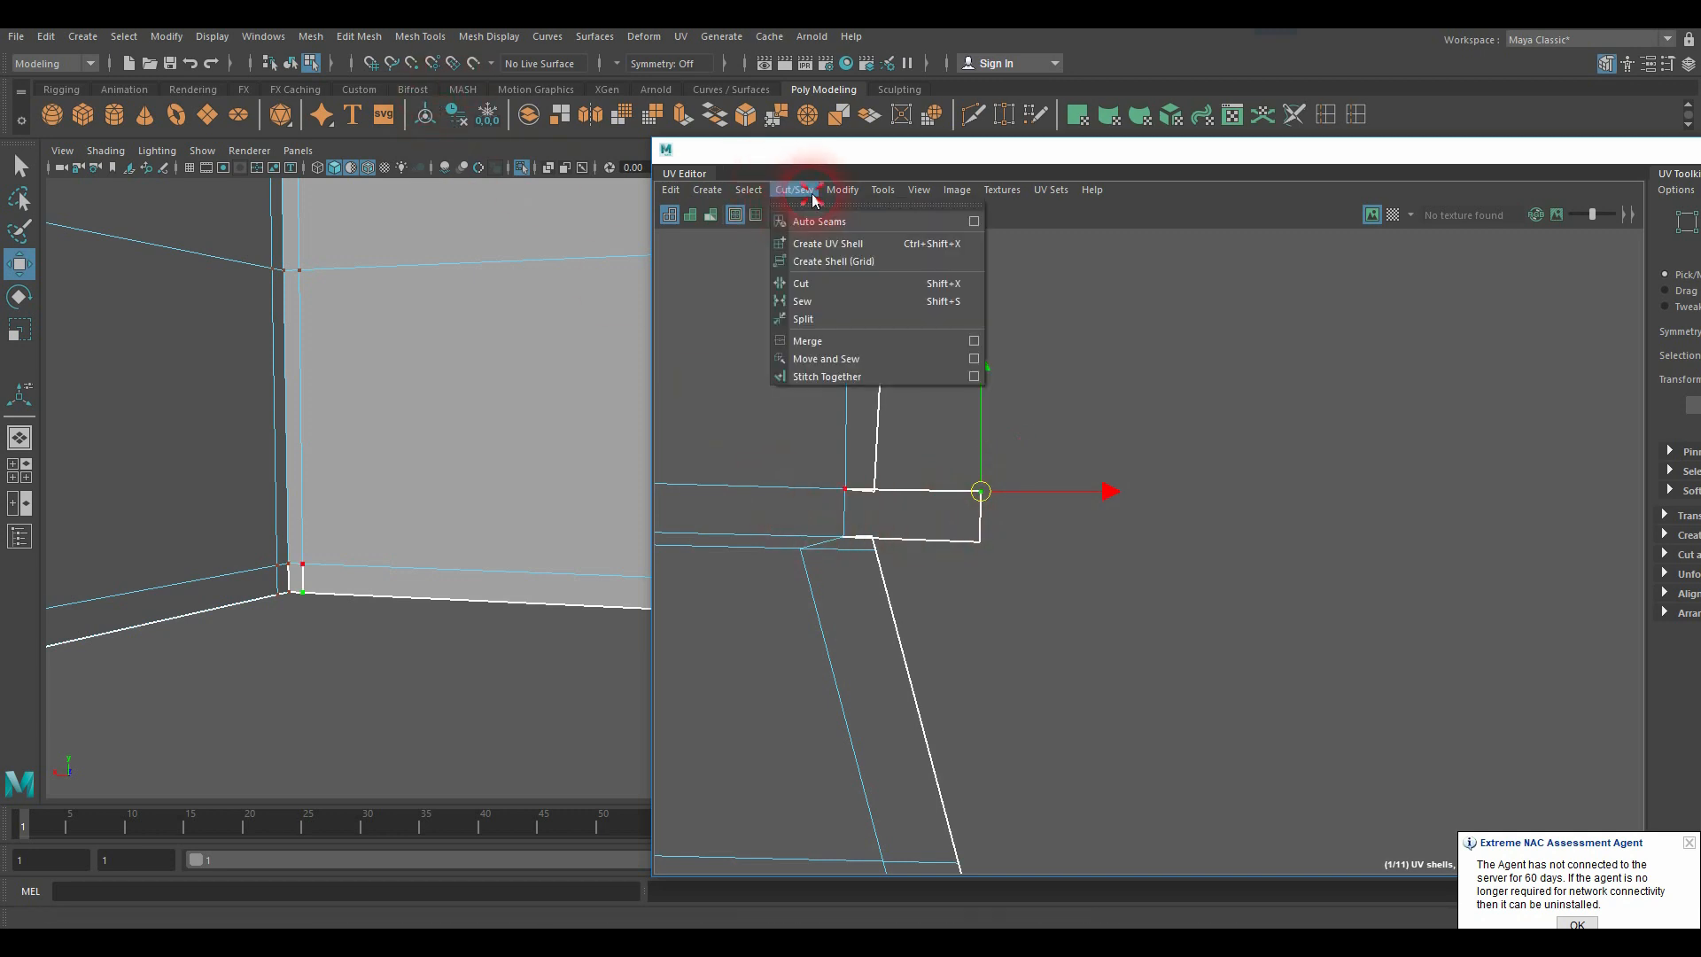
left_click(973, 359)
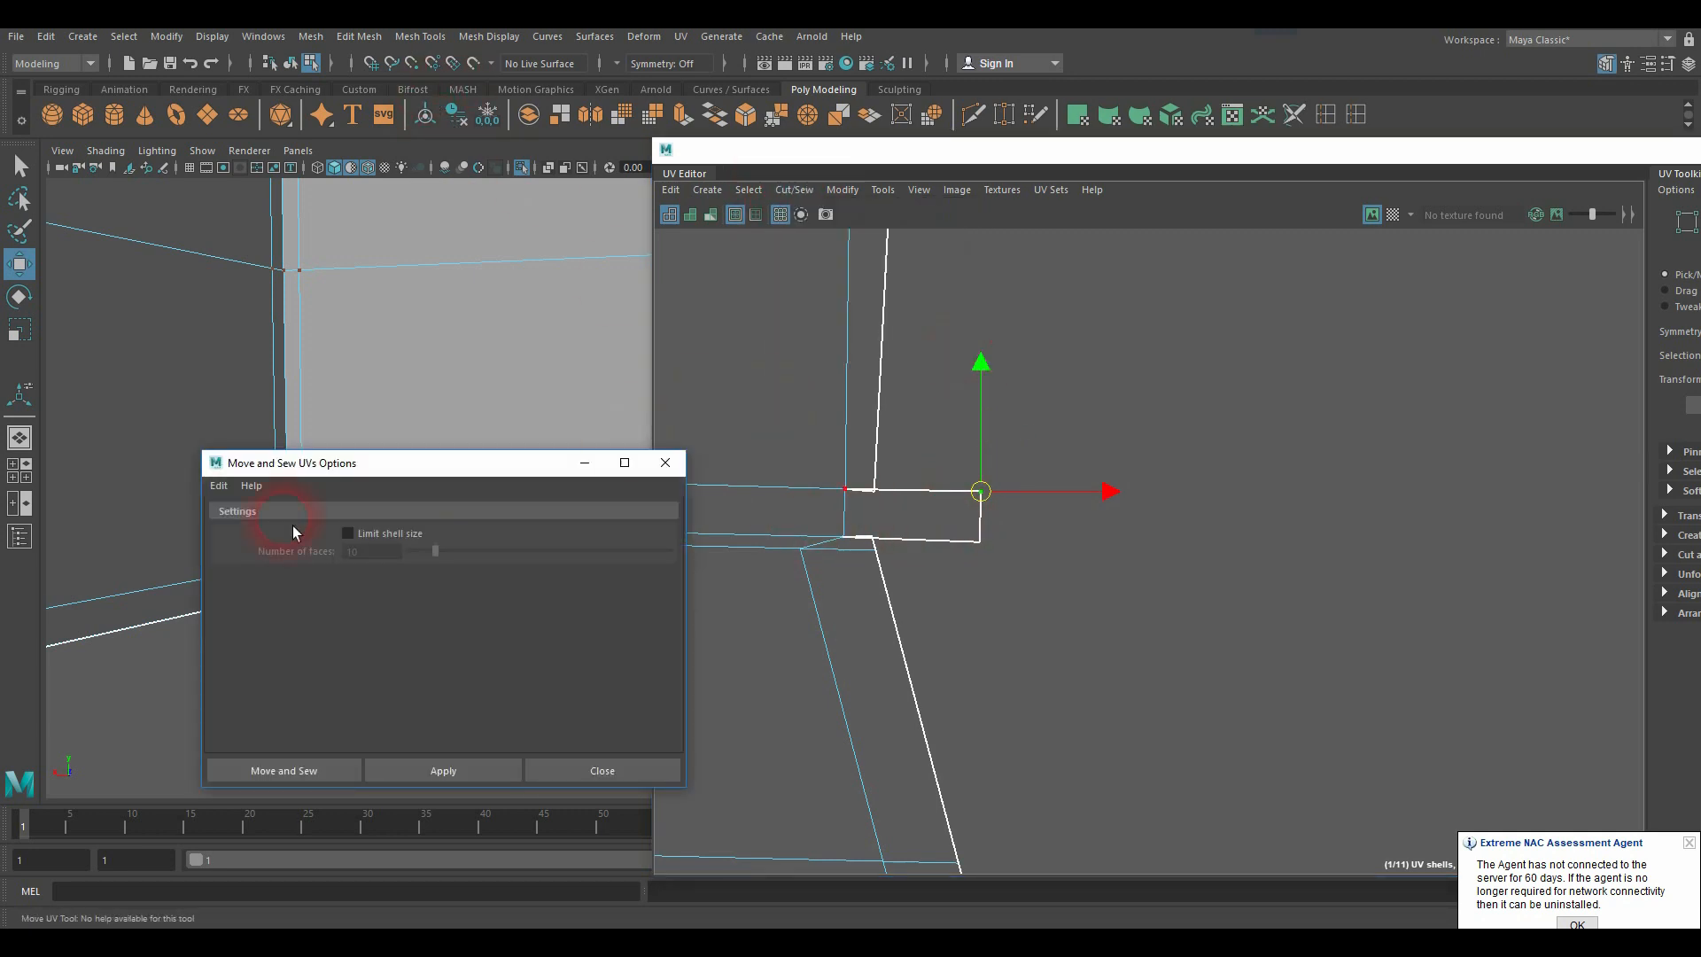
left_click(352, 537)
double_click(350, 552)
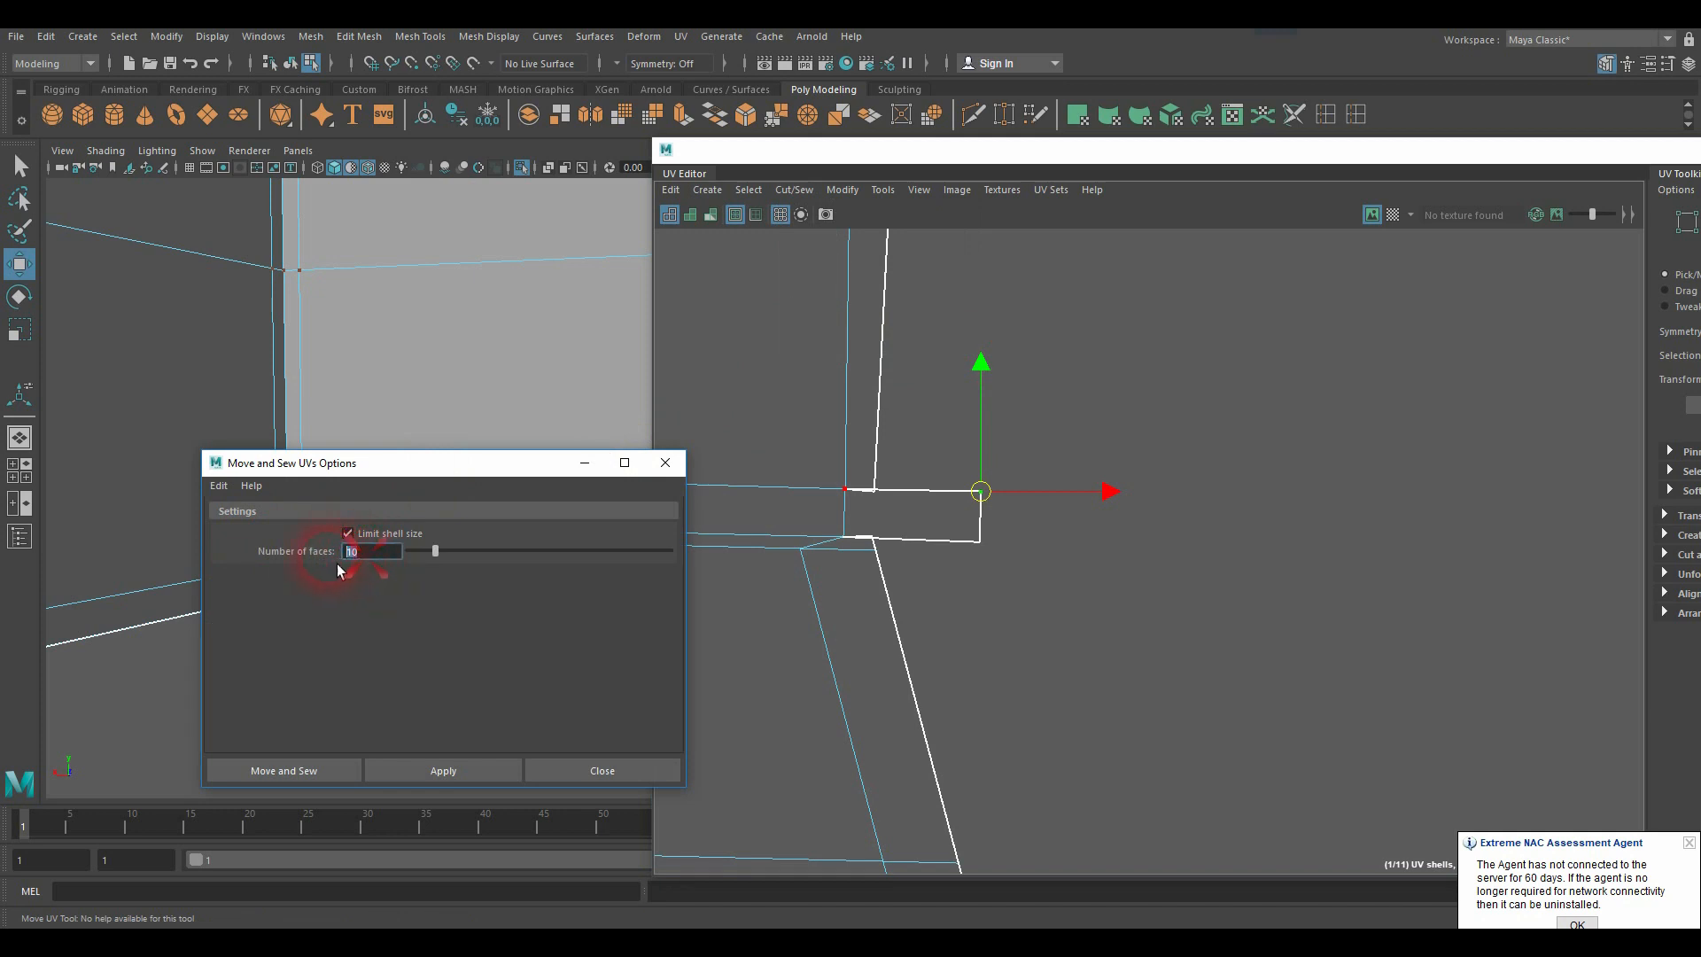
type("1")
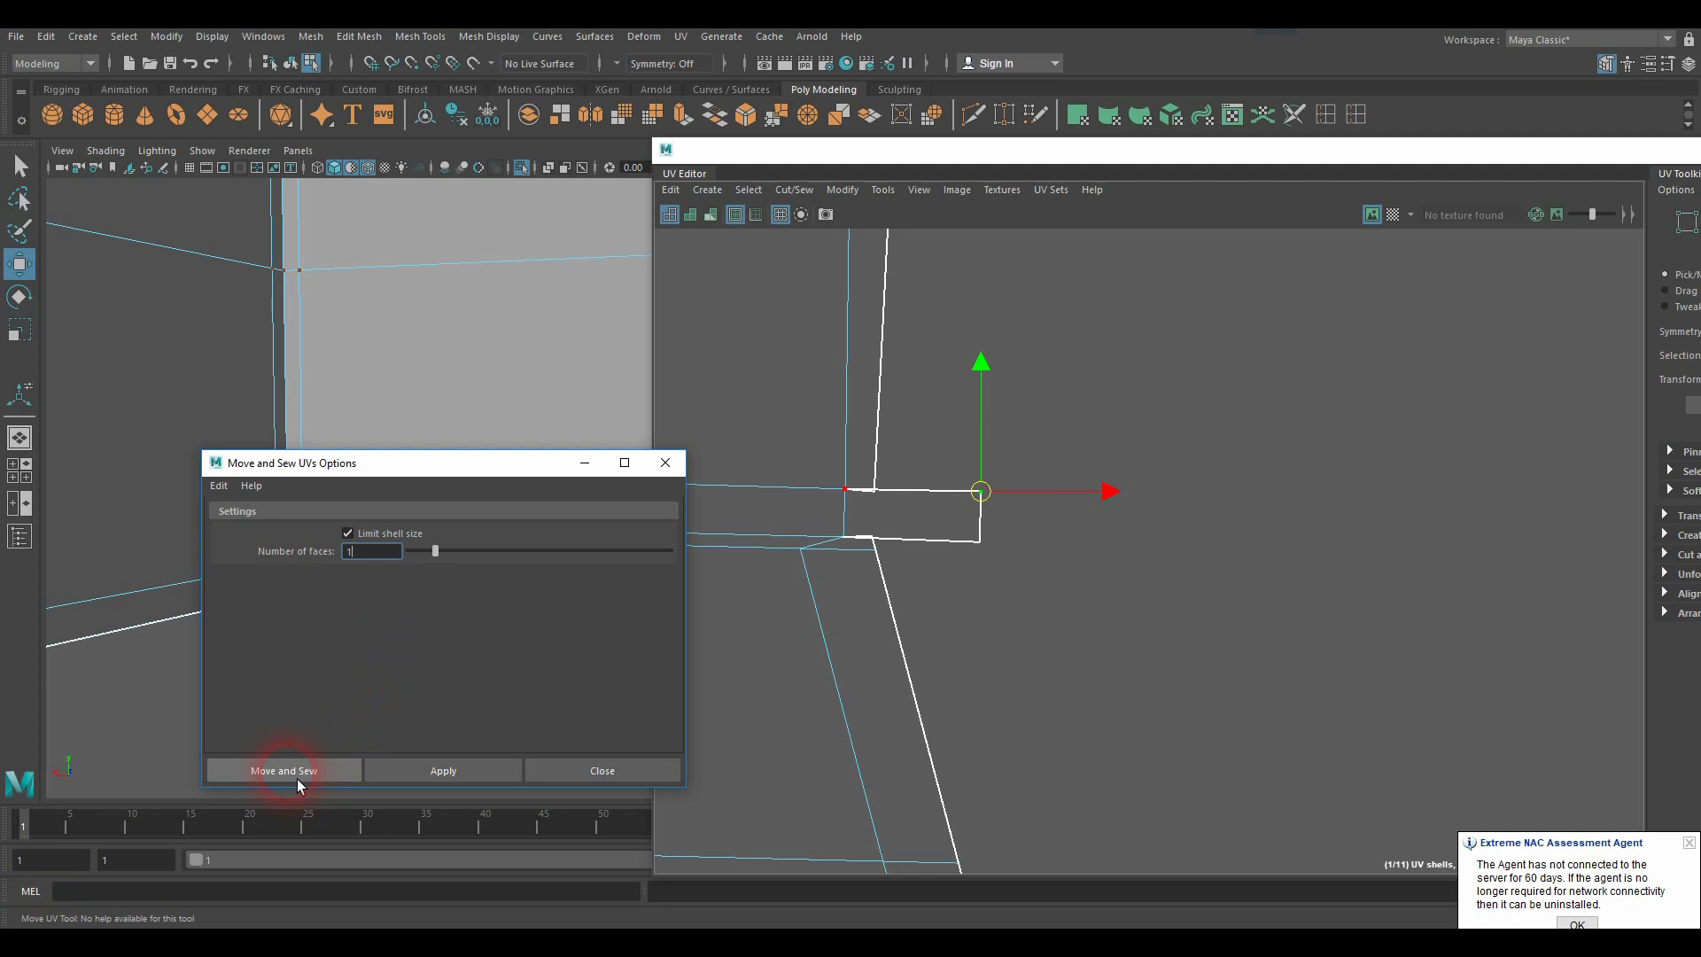
left_click(430, 772)
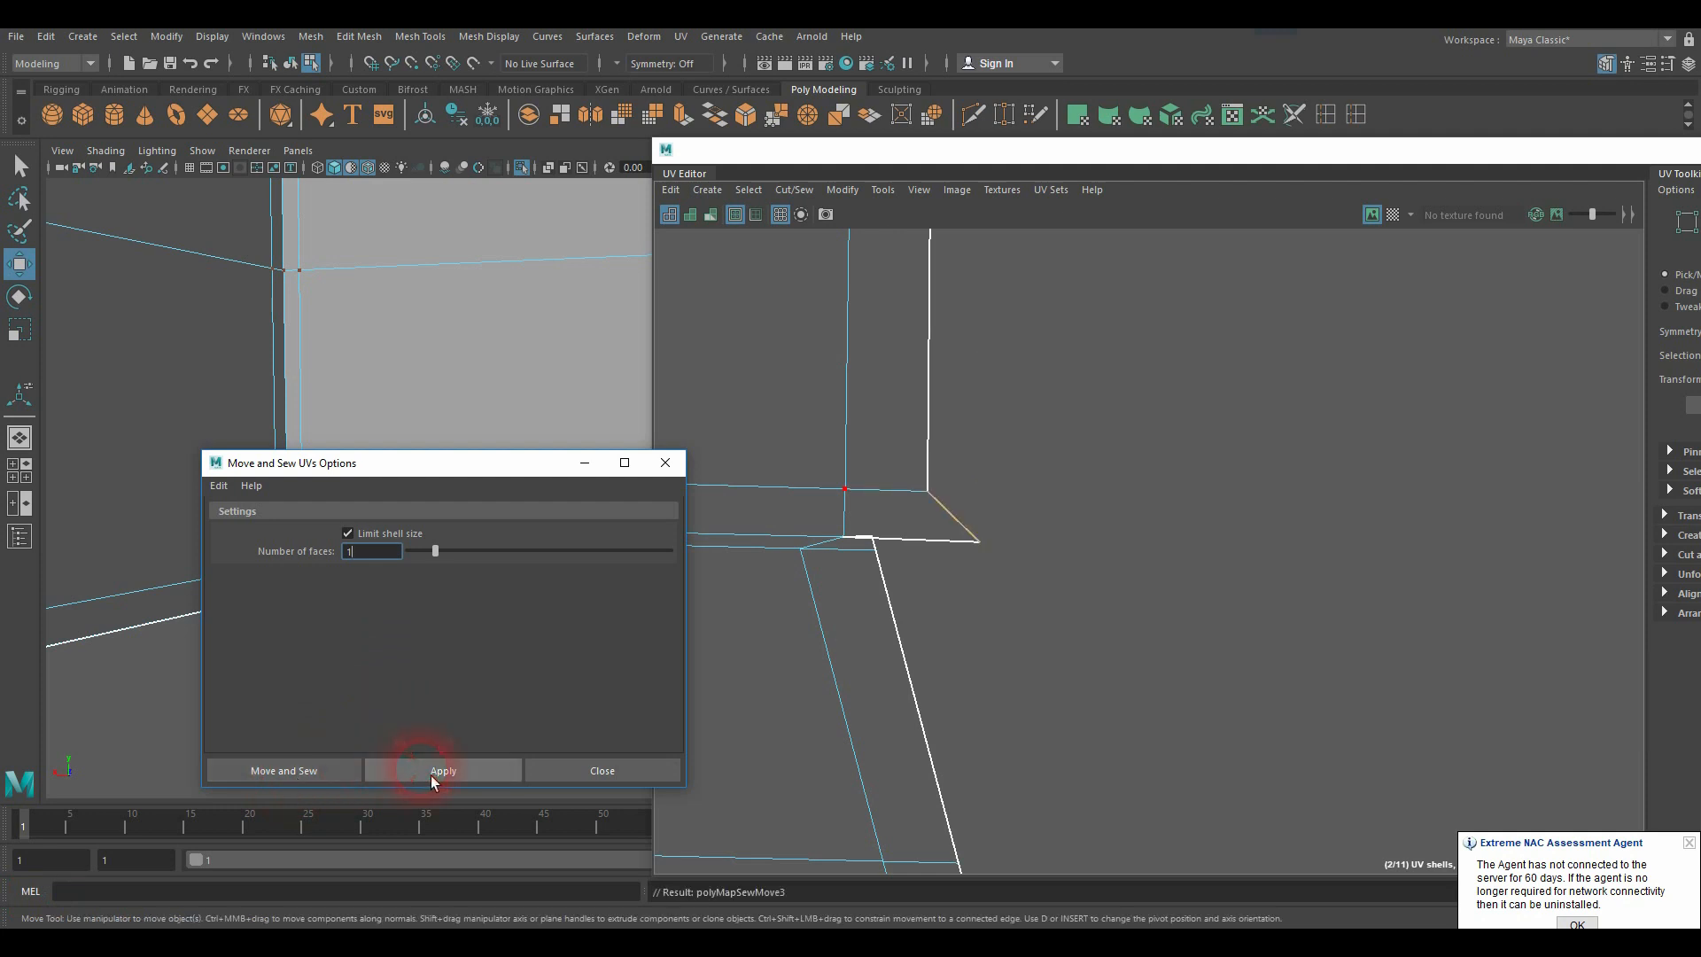
Step: Sew the protruding piece's remaining corner UV to the toothed jaw shell and move the joint's border UVs in line with its outer edge
left_click(1057, 550)
left_click_drag(1049, 516, 923, 520)
left_click(460, 773)
left_click(916, 606)
left_click_drag(824, 461, 920, 519)
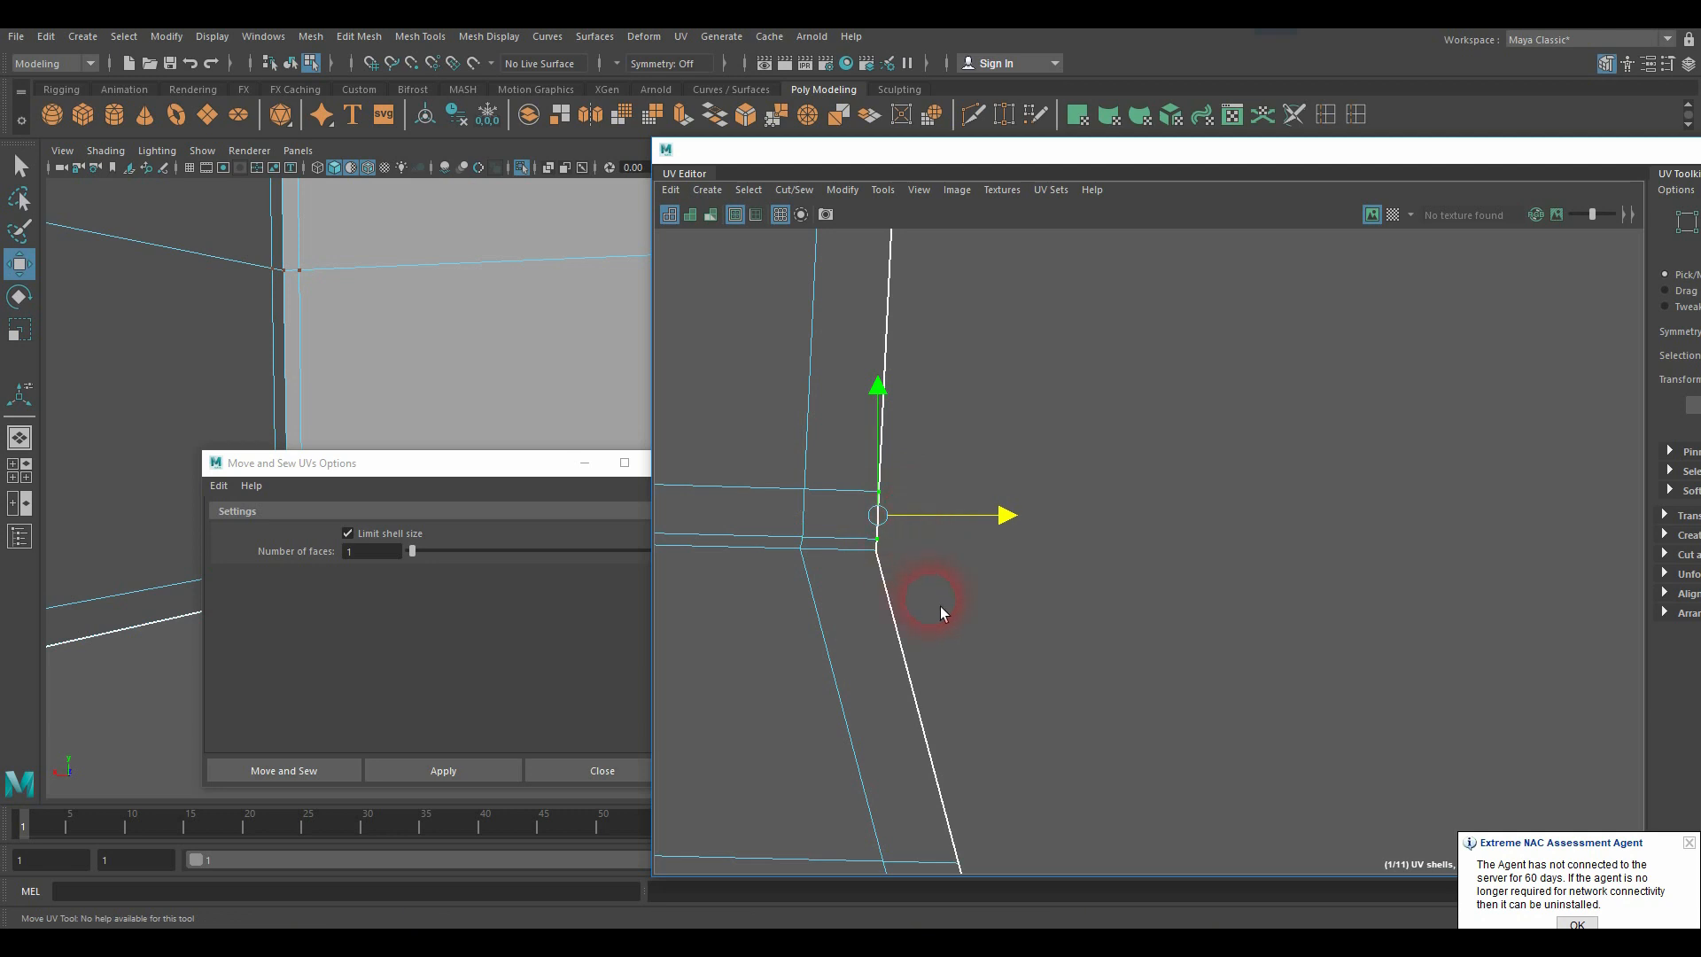
scroll(940, 611, "down", 4)
scroll(939, 609, "down", 3)
scroll(886, 578, "up", 1)
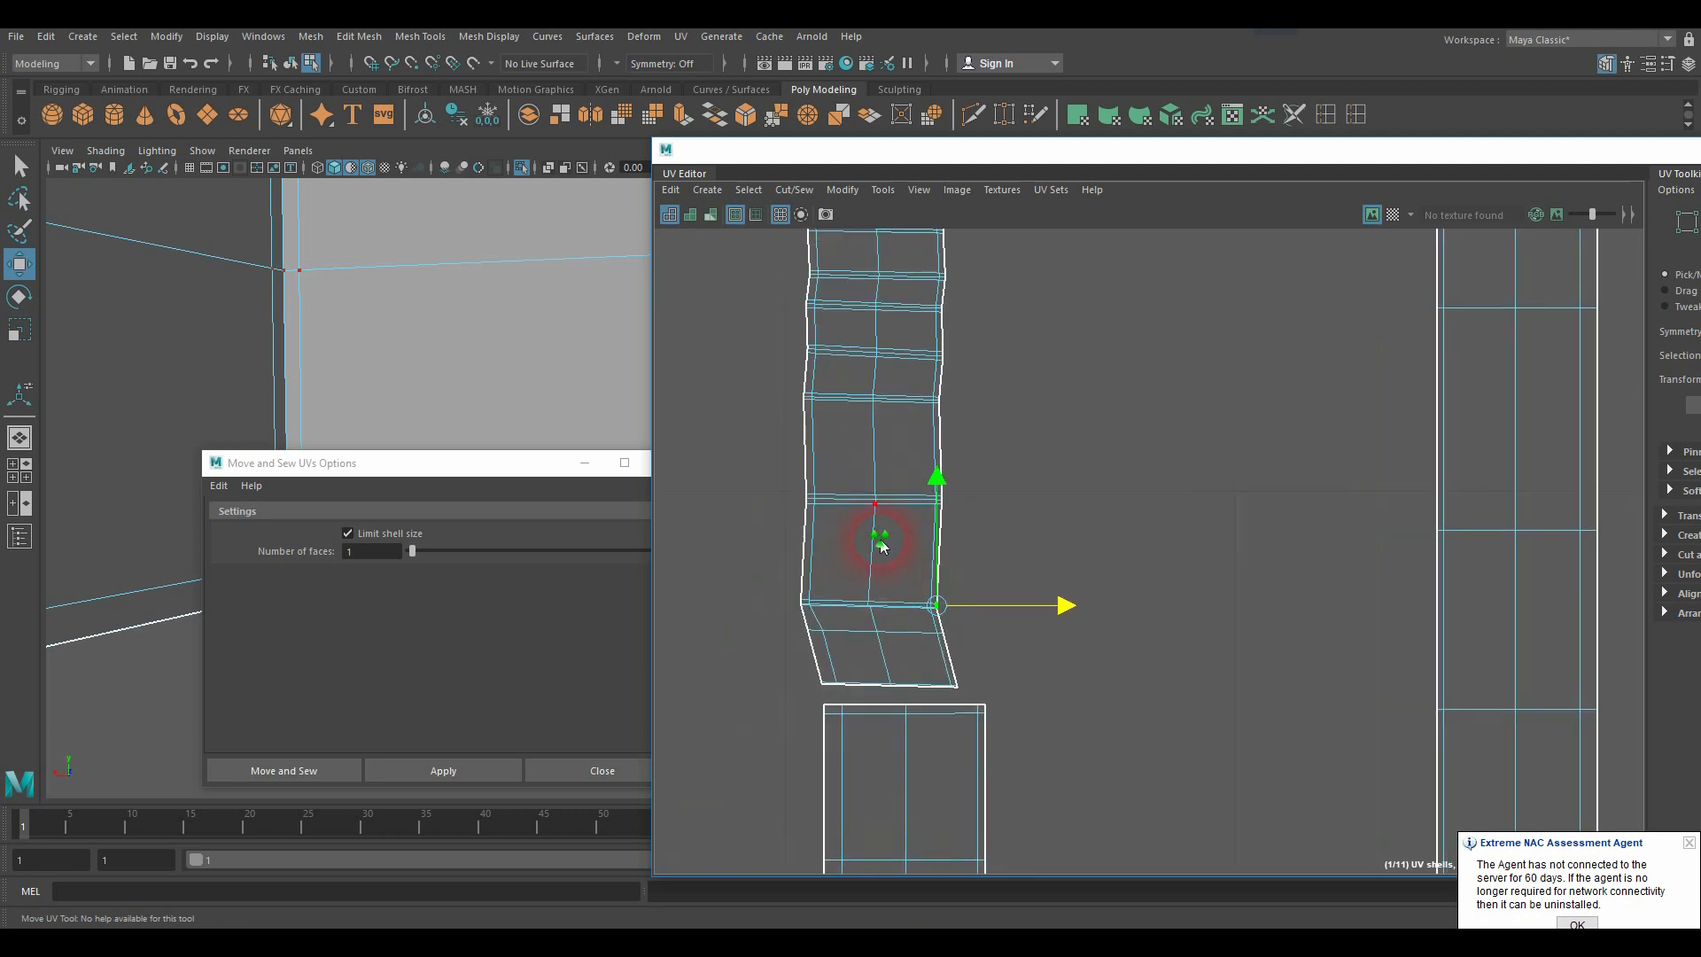
right_click_drag(880, 540, 958, 540)
left_click(1112, 491)
Step: Move the group of small leftover shells into the 0–1 tile beside the longer strip's lower end, clearing the sewing options window away
scroll(1107, 497, "down", 4)
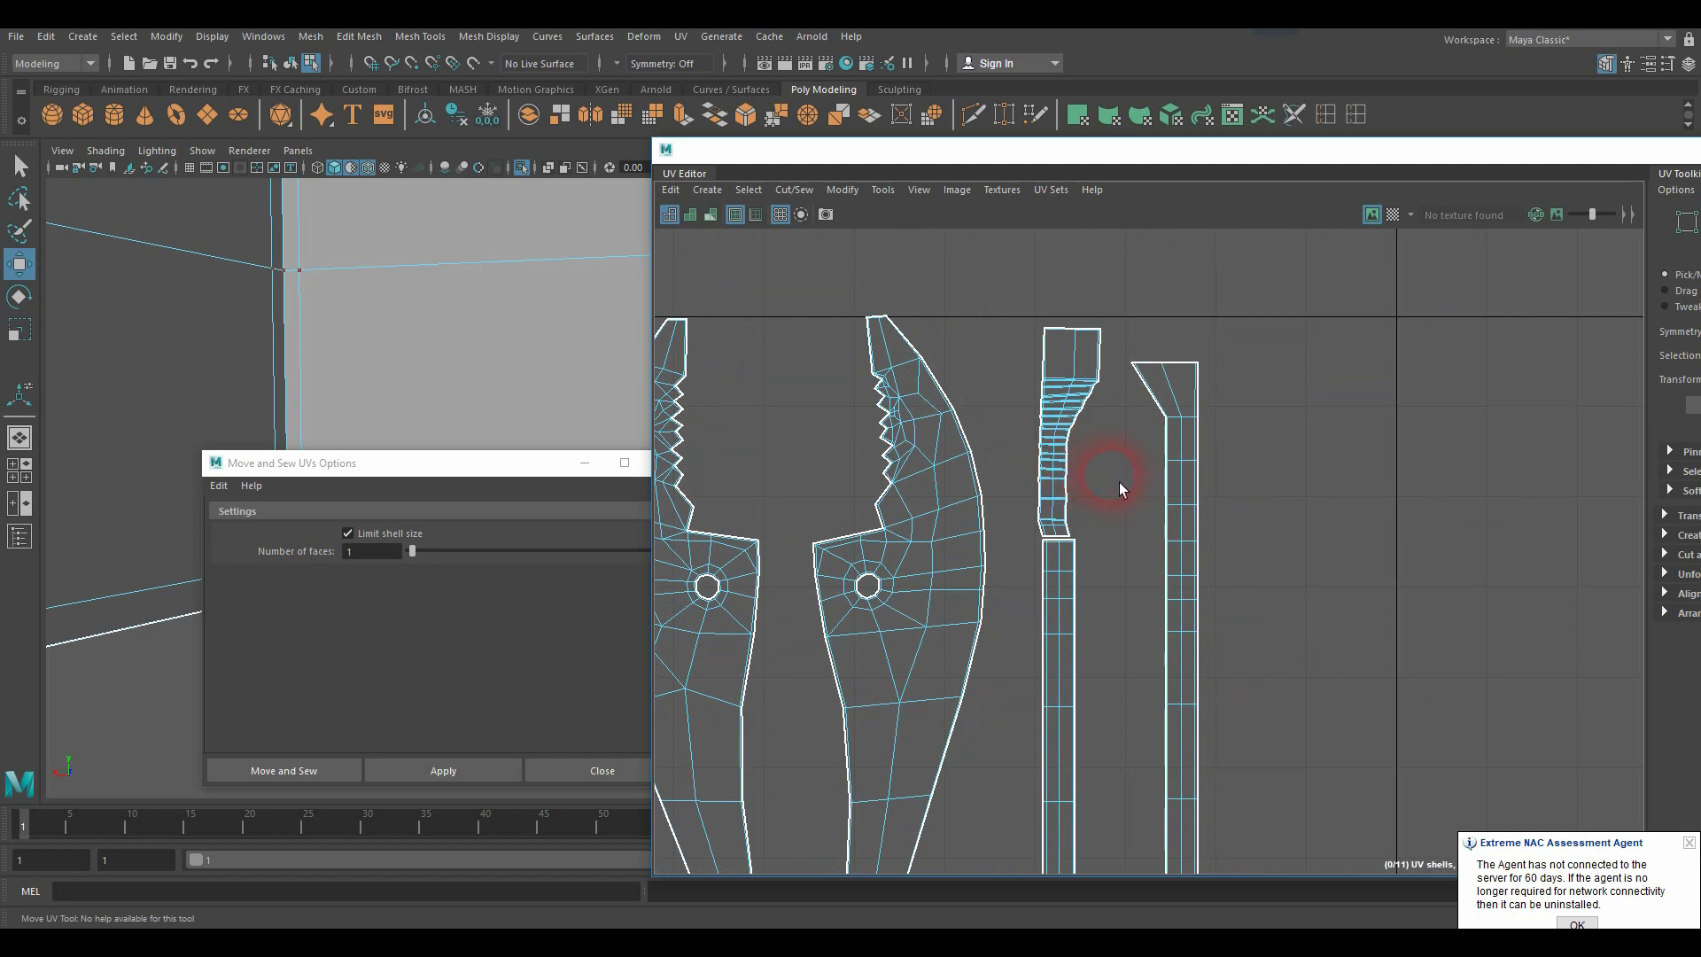
scroll(1118, 482, "down", 5)
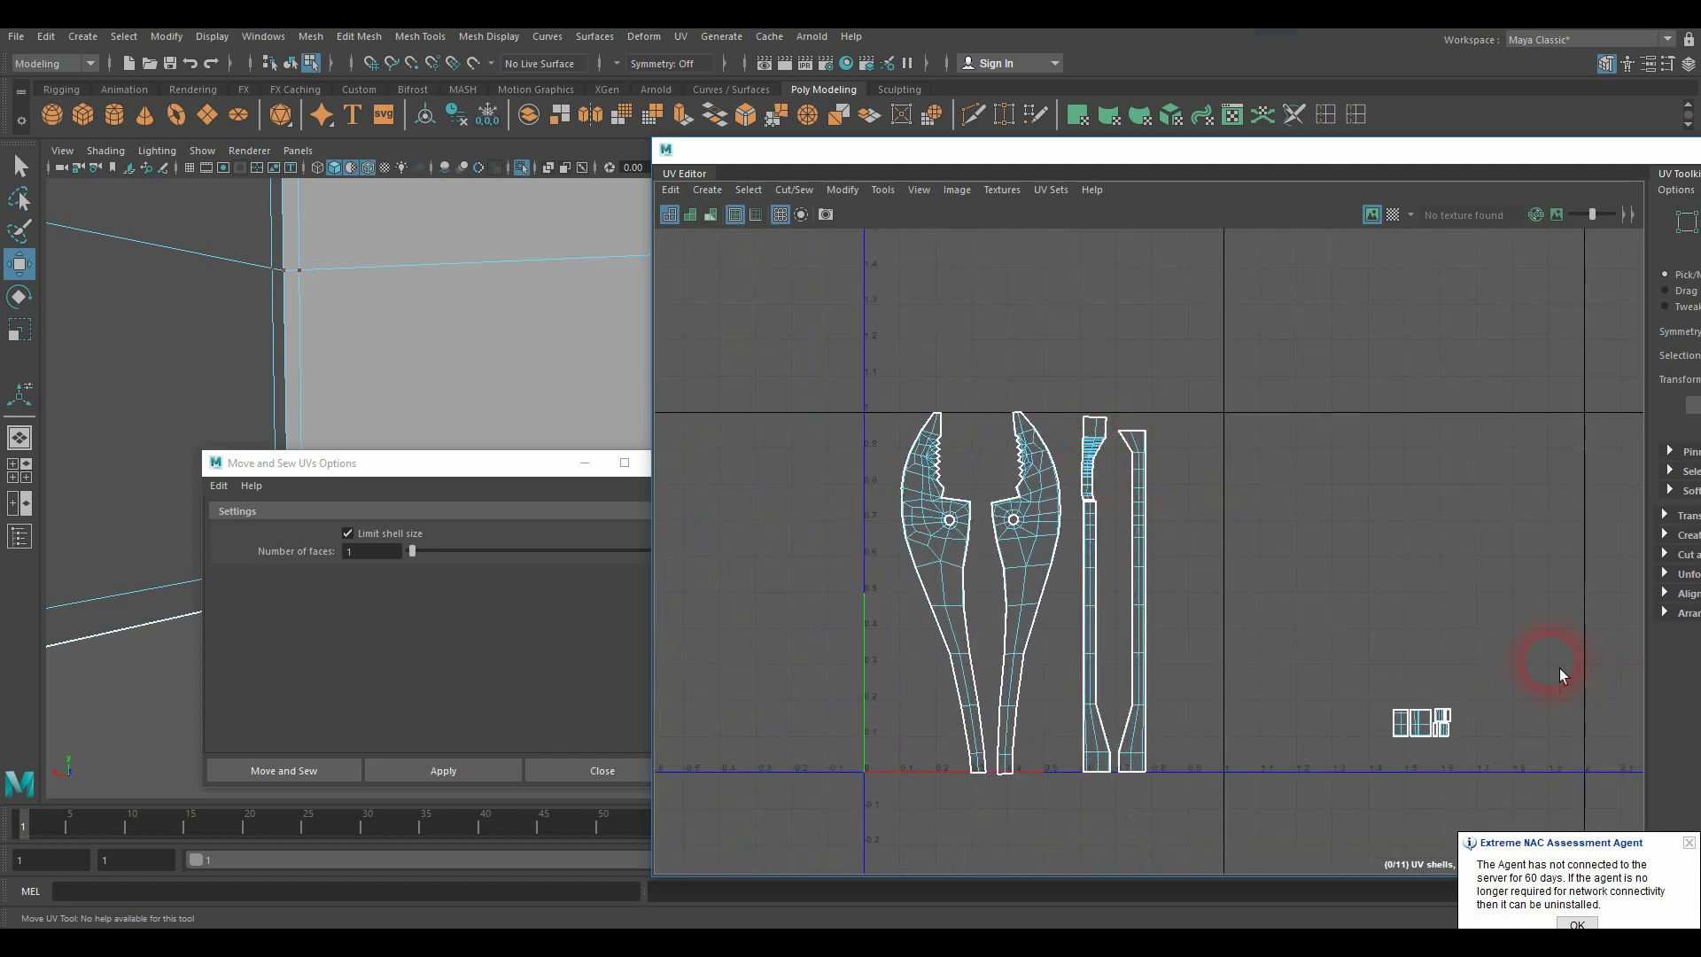
left_click_drag(443, 470, 1700, 407)
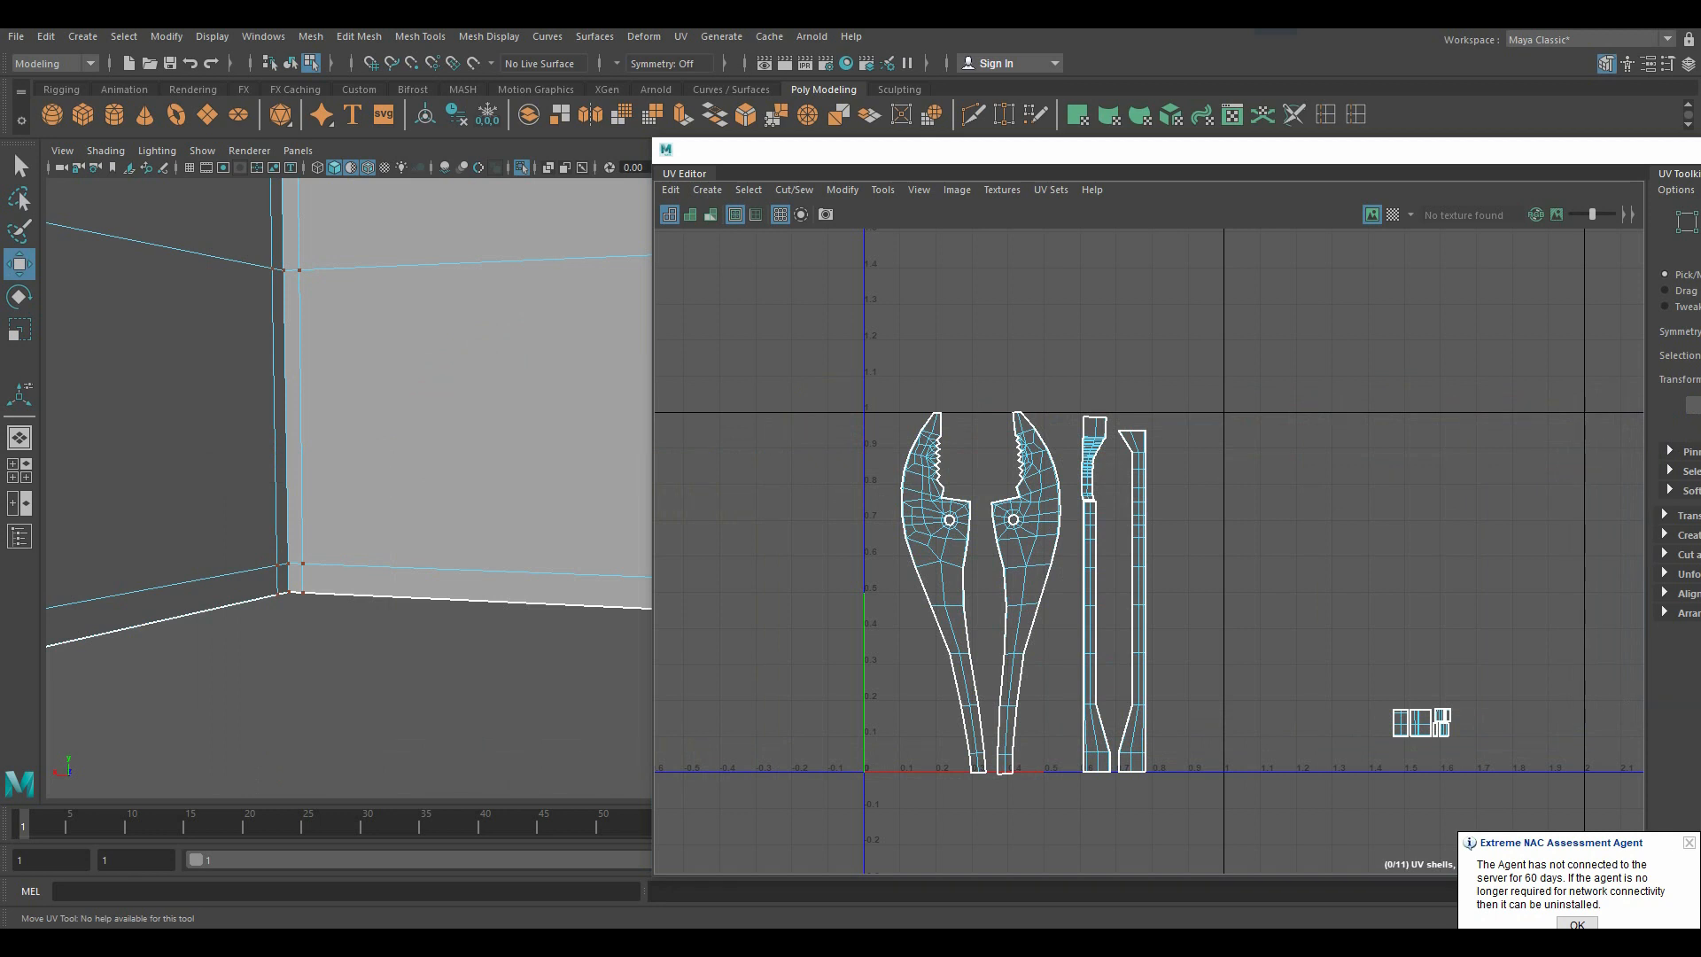
left_click(1417, 375)
left_click_drag(1059, 162, 958, 173)
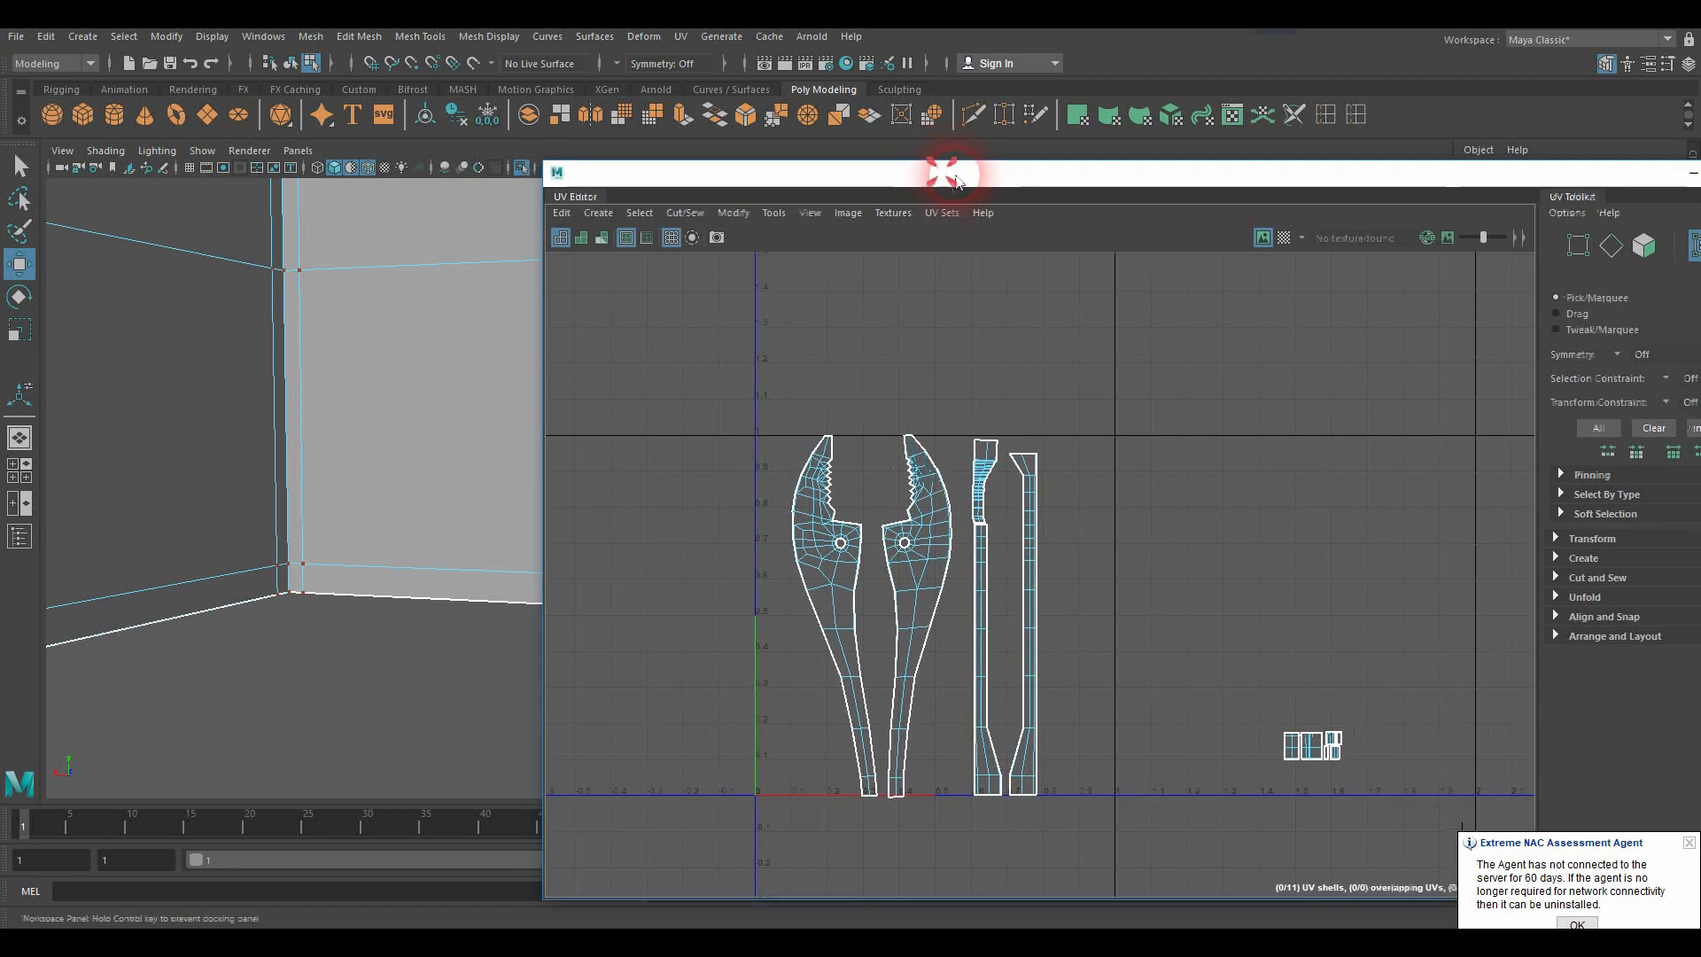
left_click_drag(1234, 665, 1101, 788)
left_click(1329, 755)
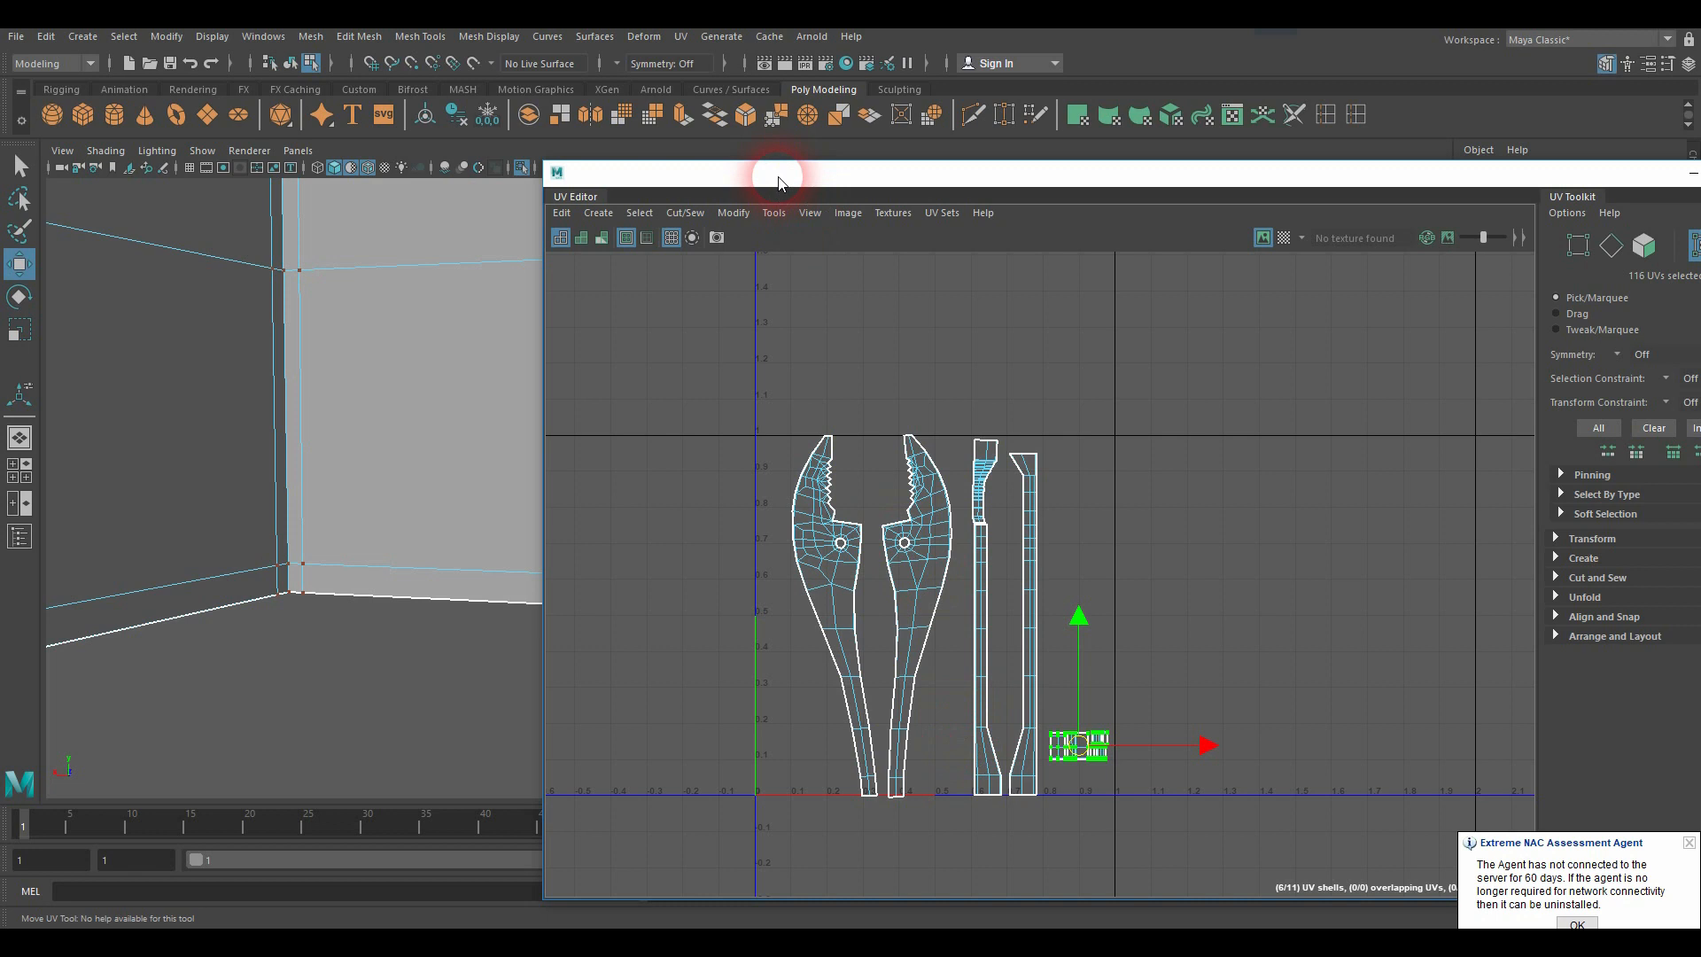
Step: Examine the plier half's handle end on the 3D model where the small shells belong, and clear the UV selection
left_click_drag(777, 178, 1691, 113)
left_click_drag(1252, 284, 802, 417, "alt")
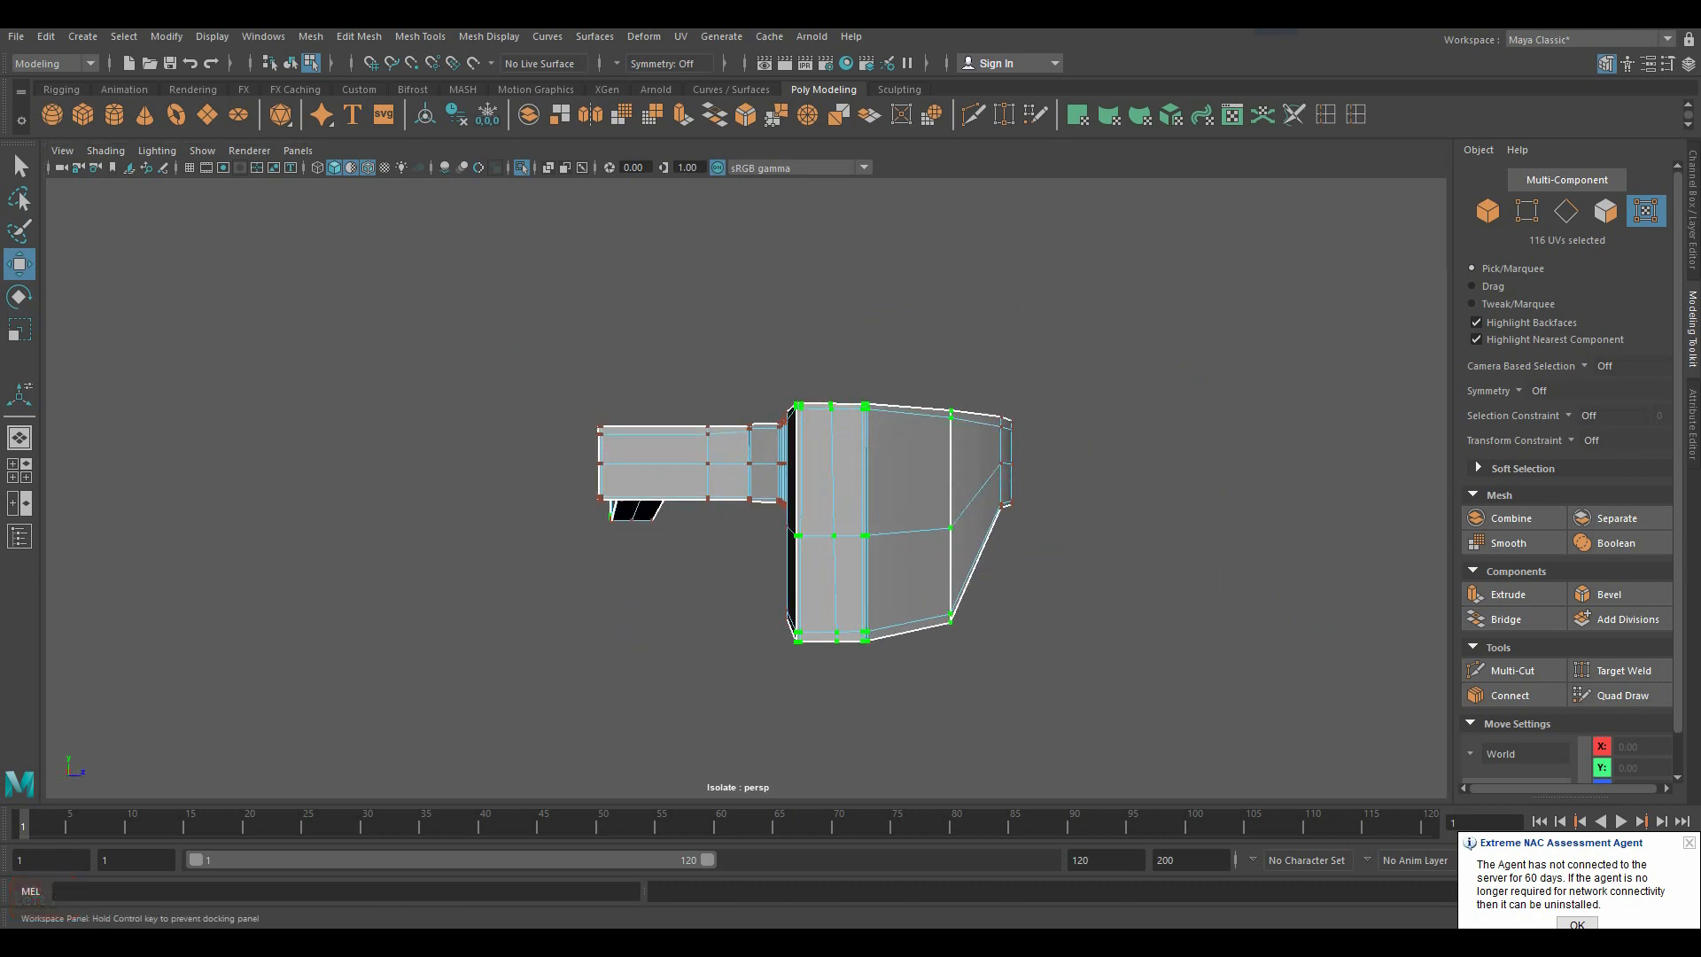
left_click_drag(1700, 163, 1515, 123)
left_click(695, 450)
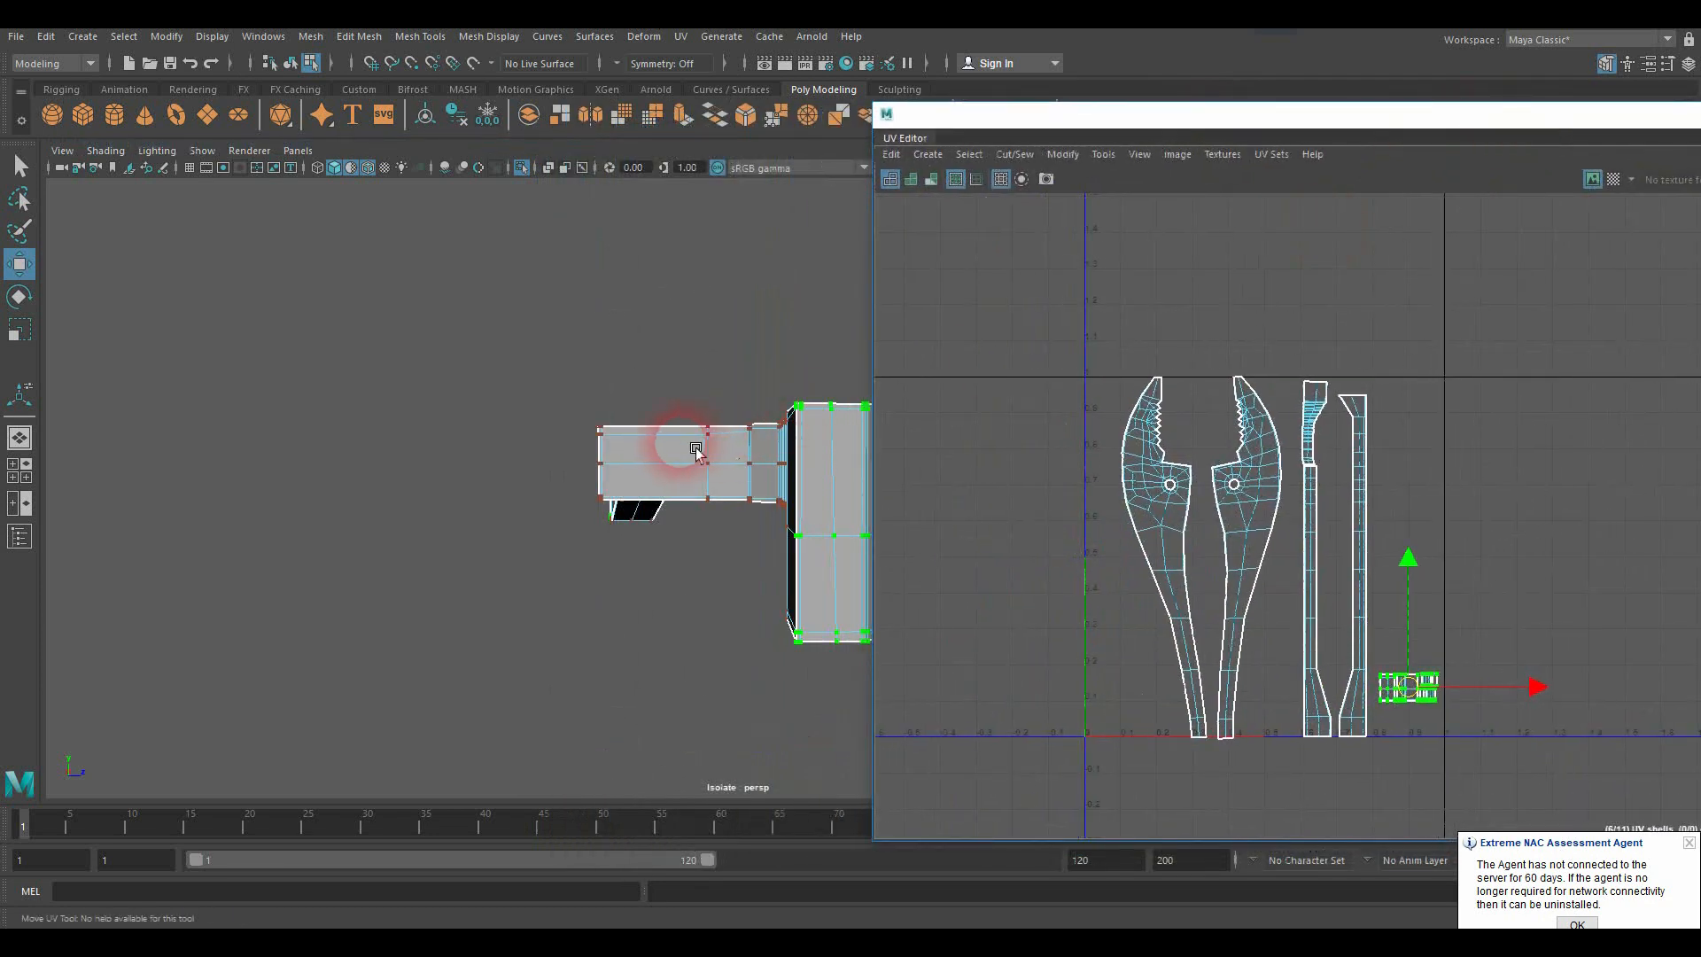
left_click_drag(695, 450, 635, 577, "alt")
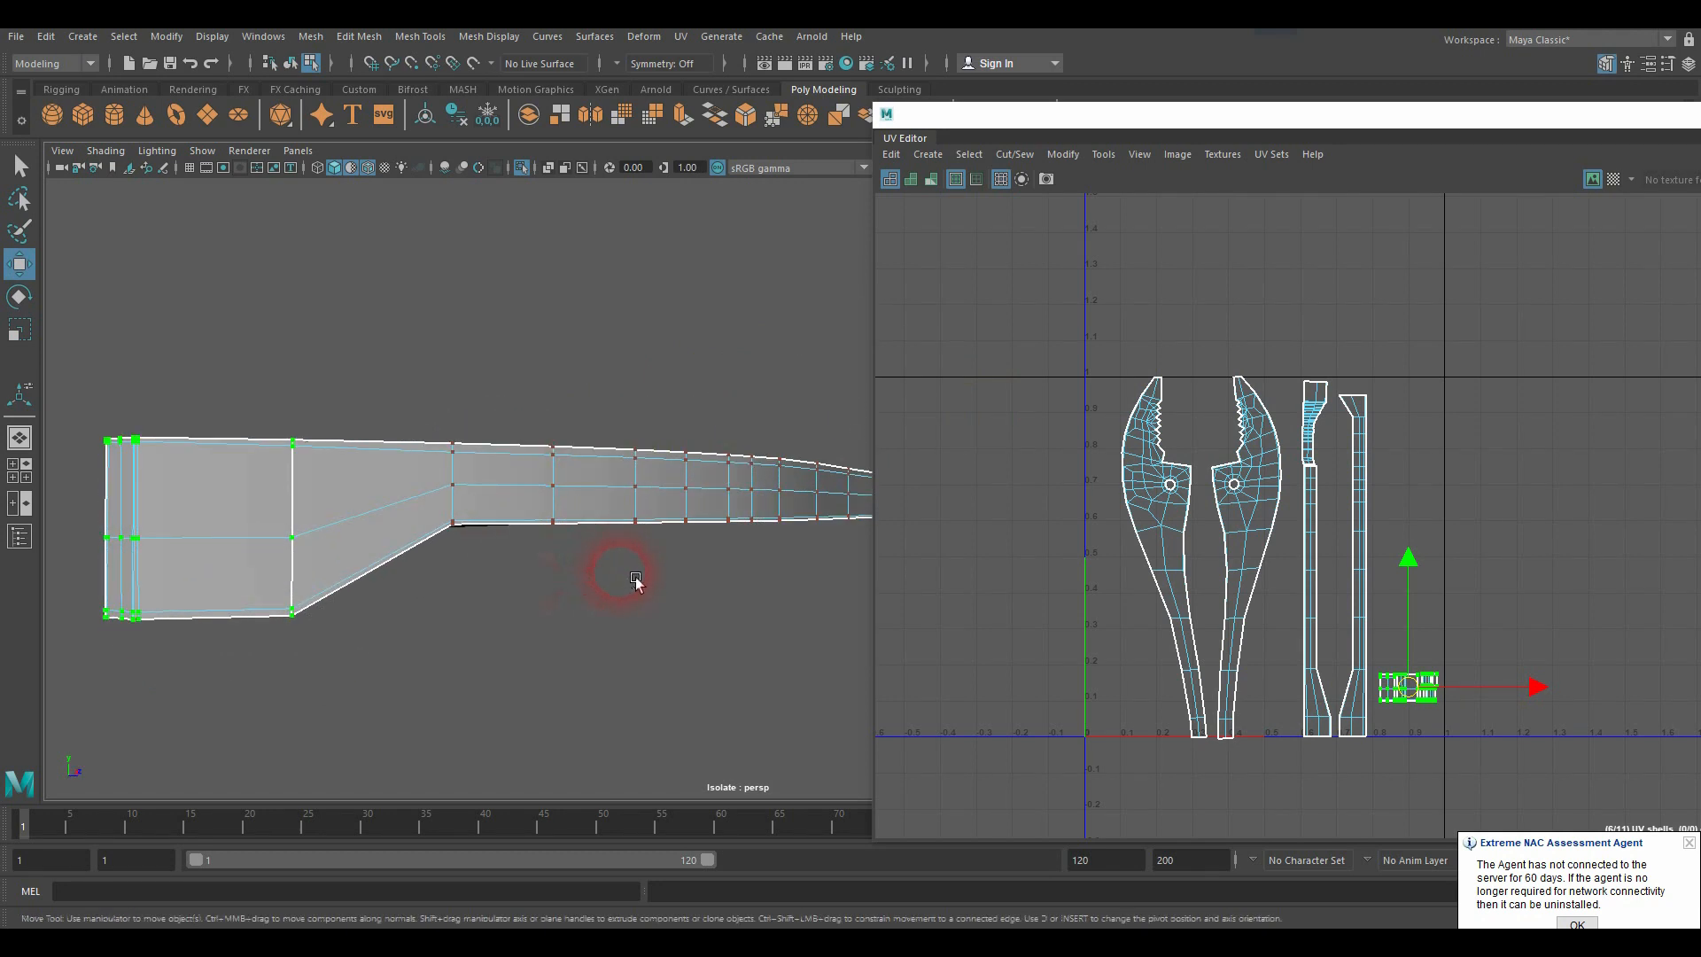
left_click(546, 629)
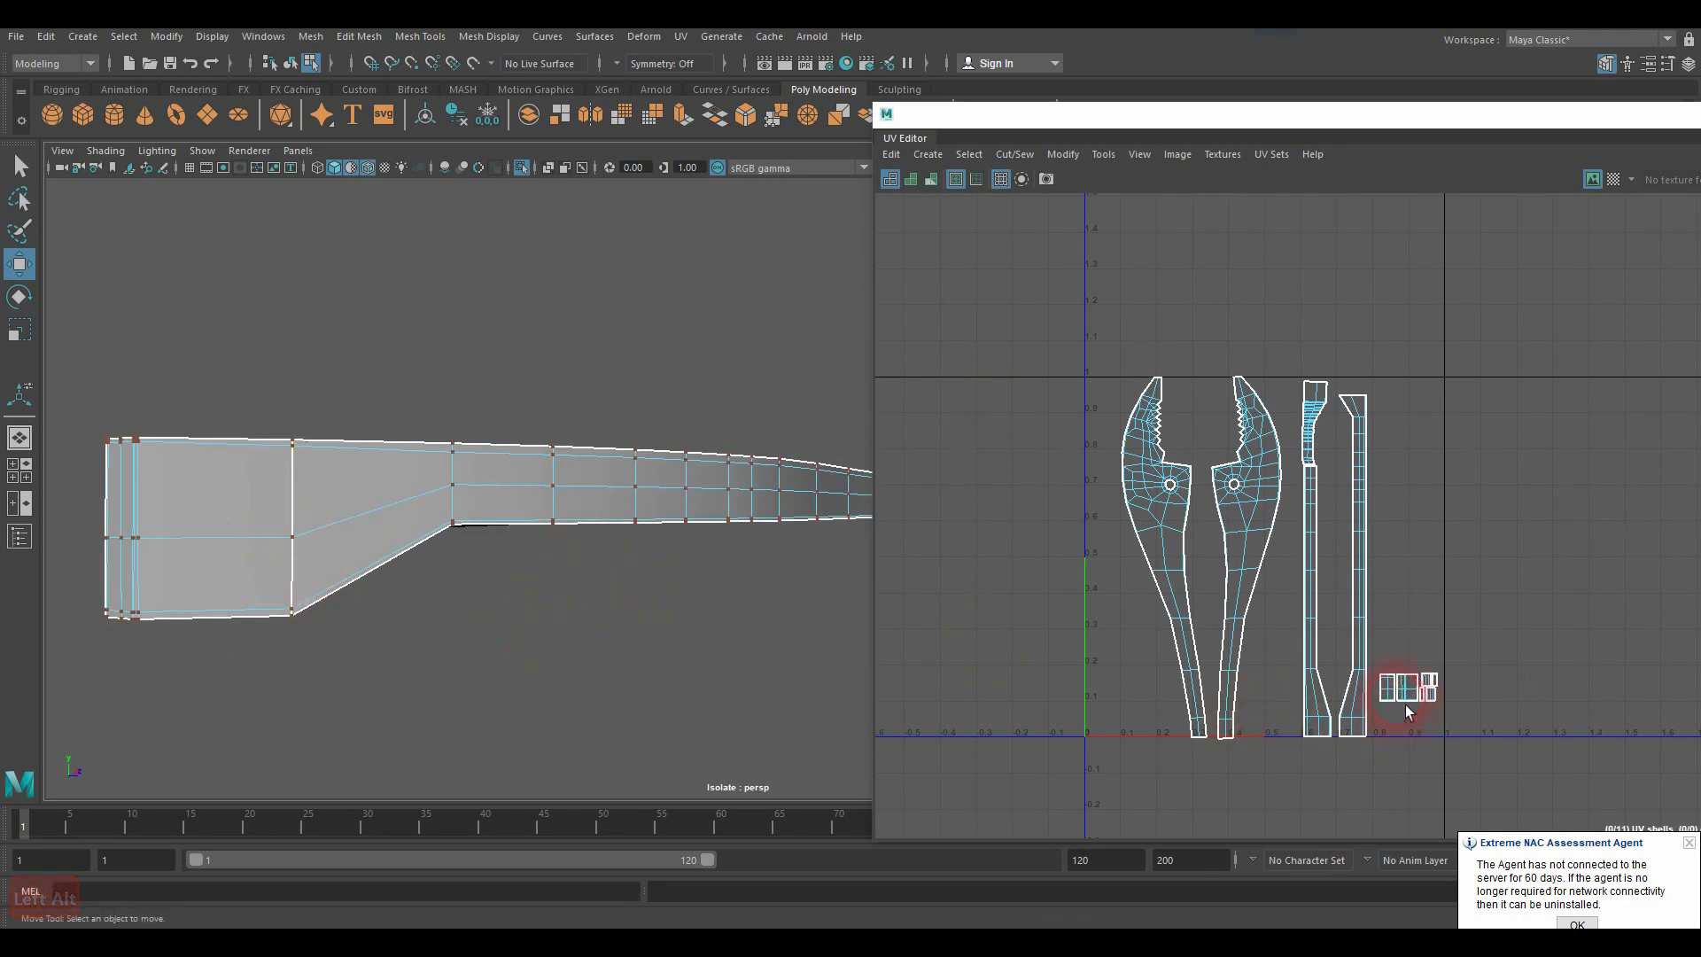
Step: Select the outermost small UV shell beside the longer strip and locate its faces on the handle end of the 3D model
scroll(1373, 684, "up", 6)
left_click_drag(1372, 581, 1454, 765)
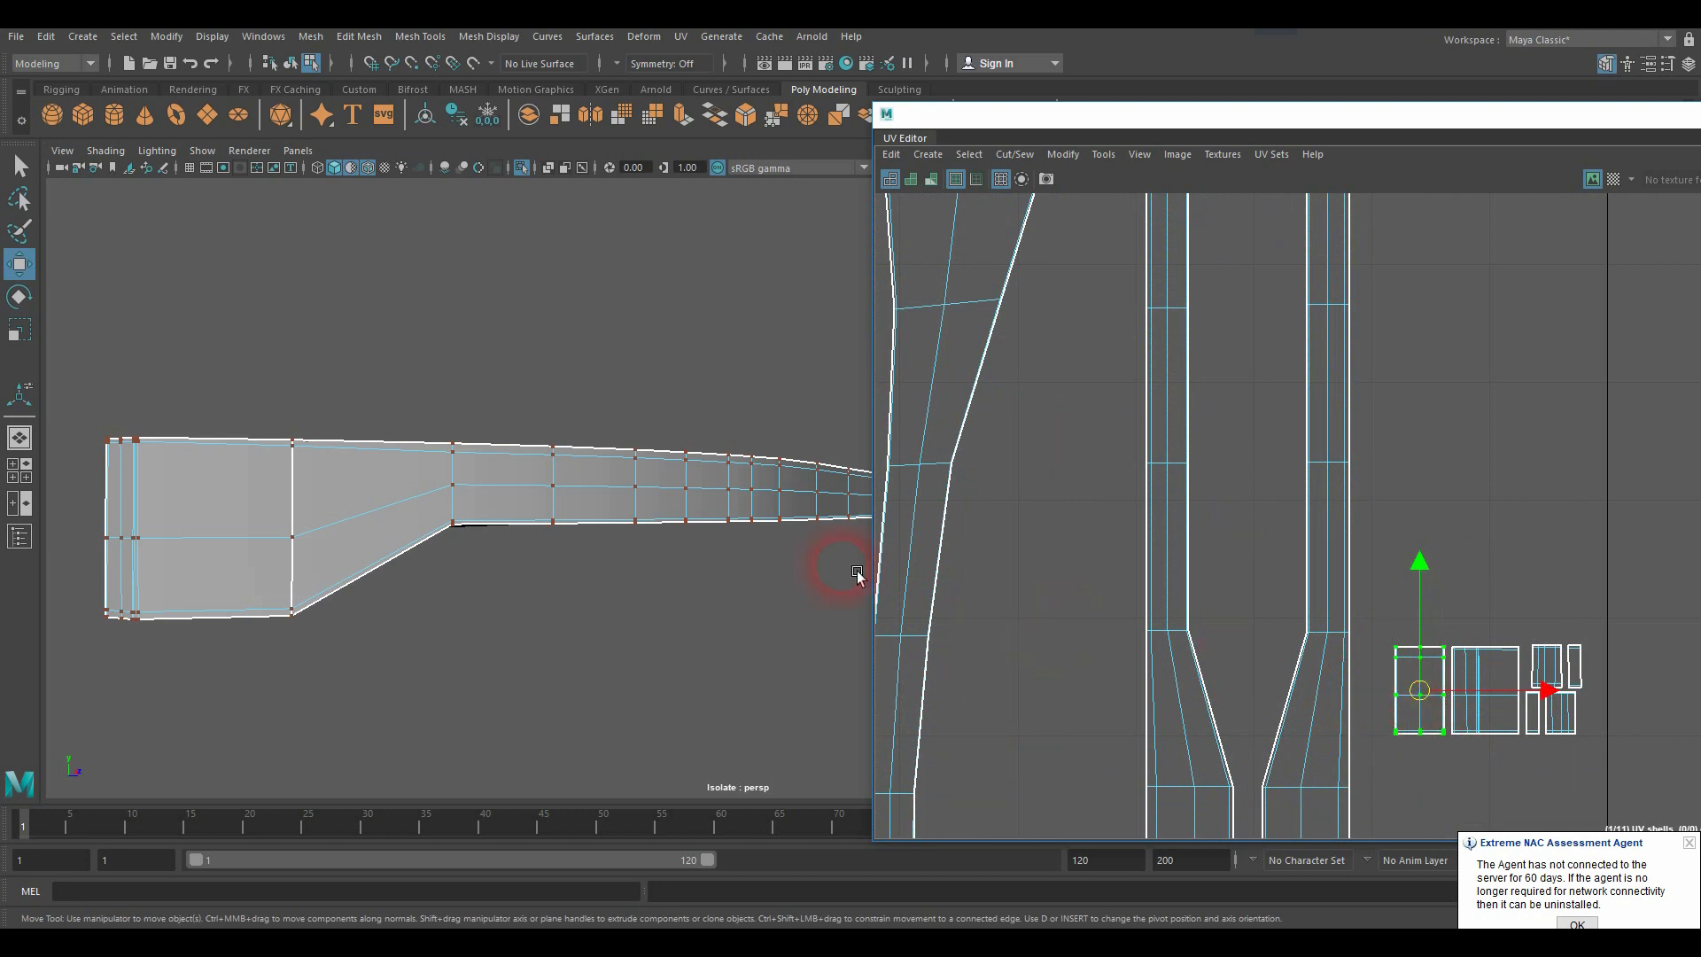
left_click_drag(856, 574, 904, 520, "alt")
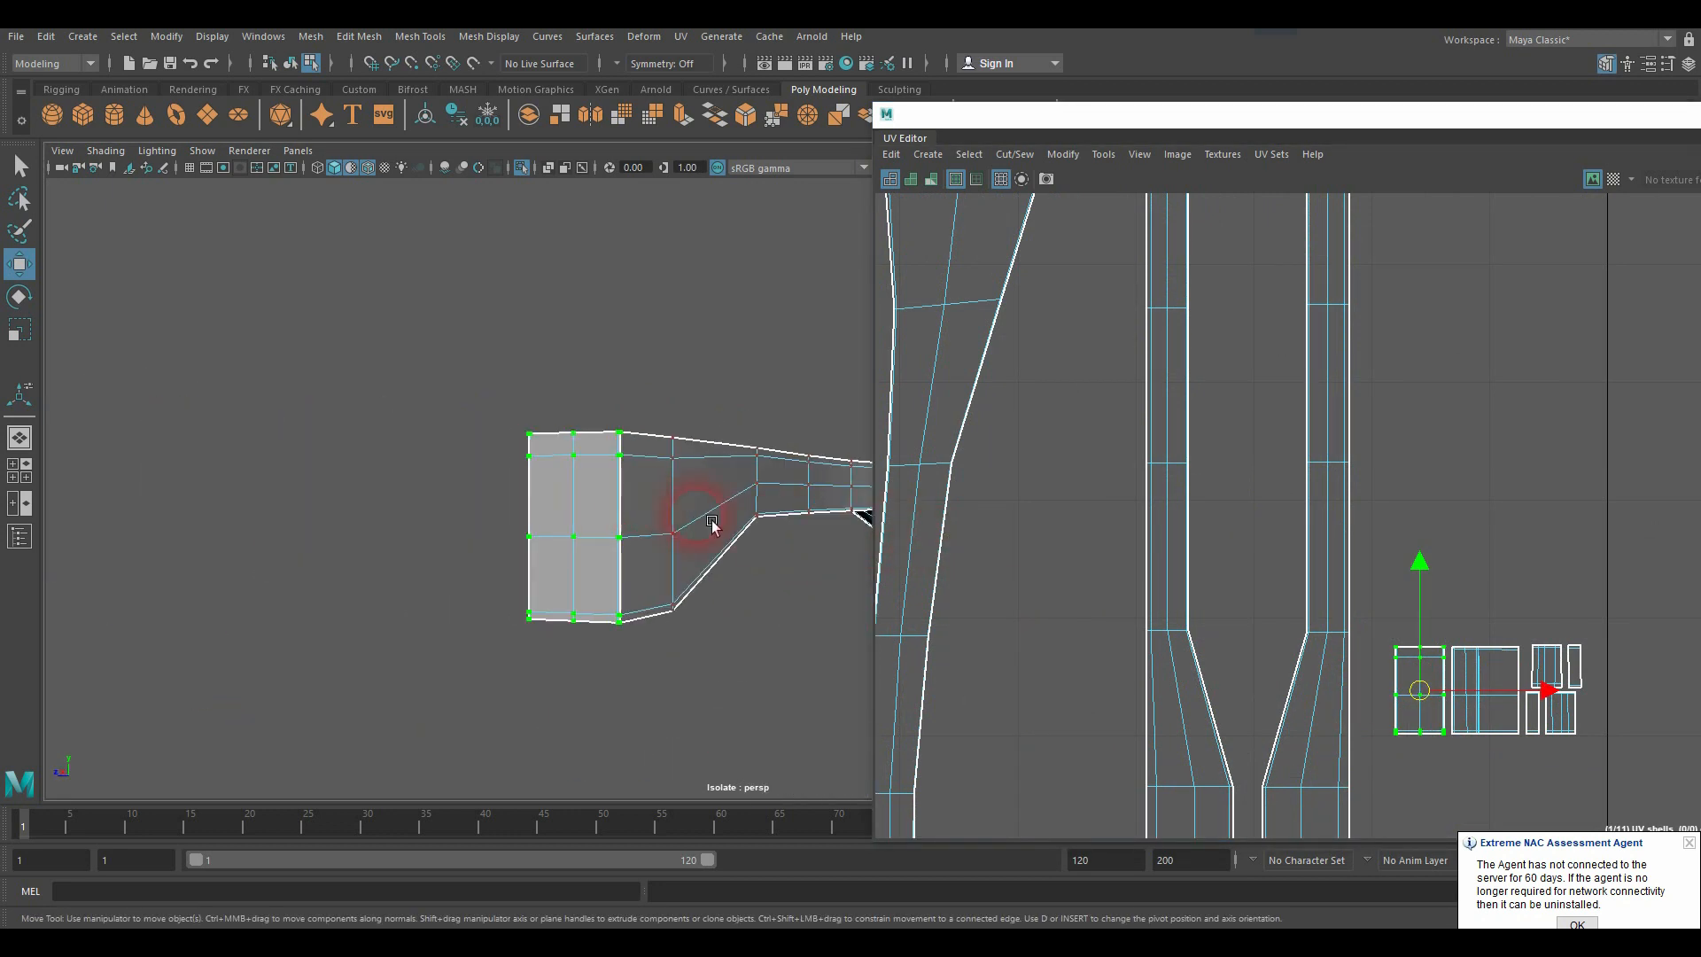
scroll(712, 524, "down", 2)
scroll(1364, 662, "down", 2)
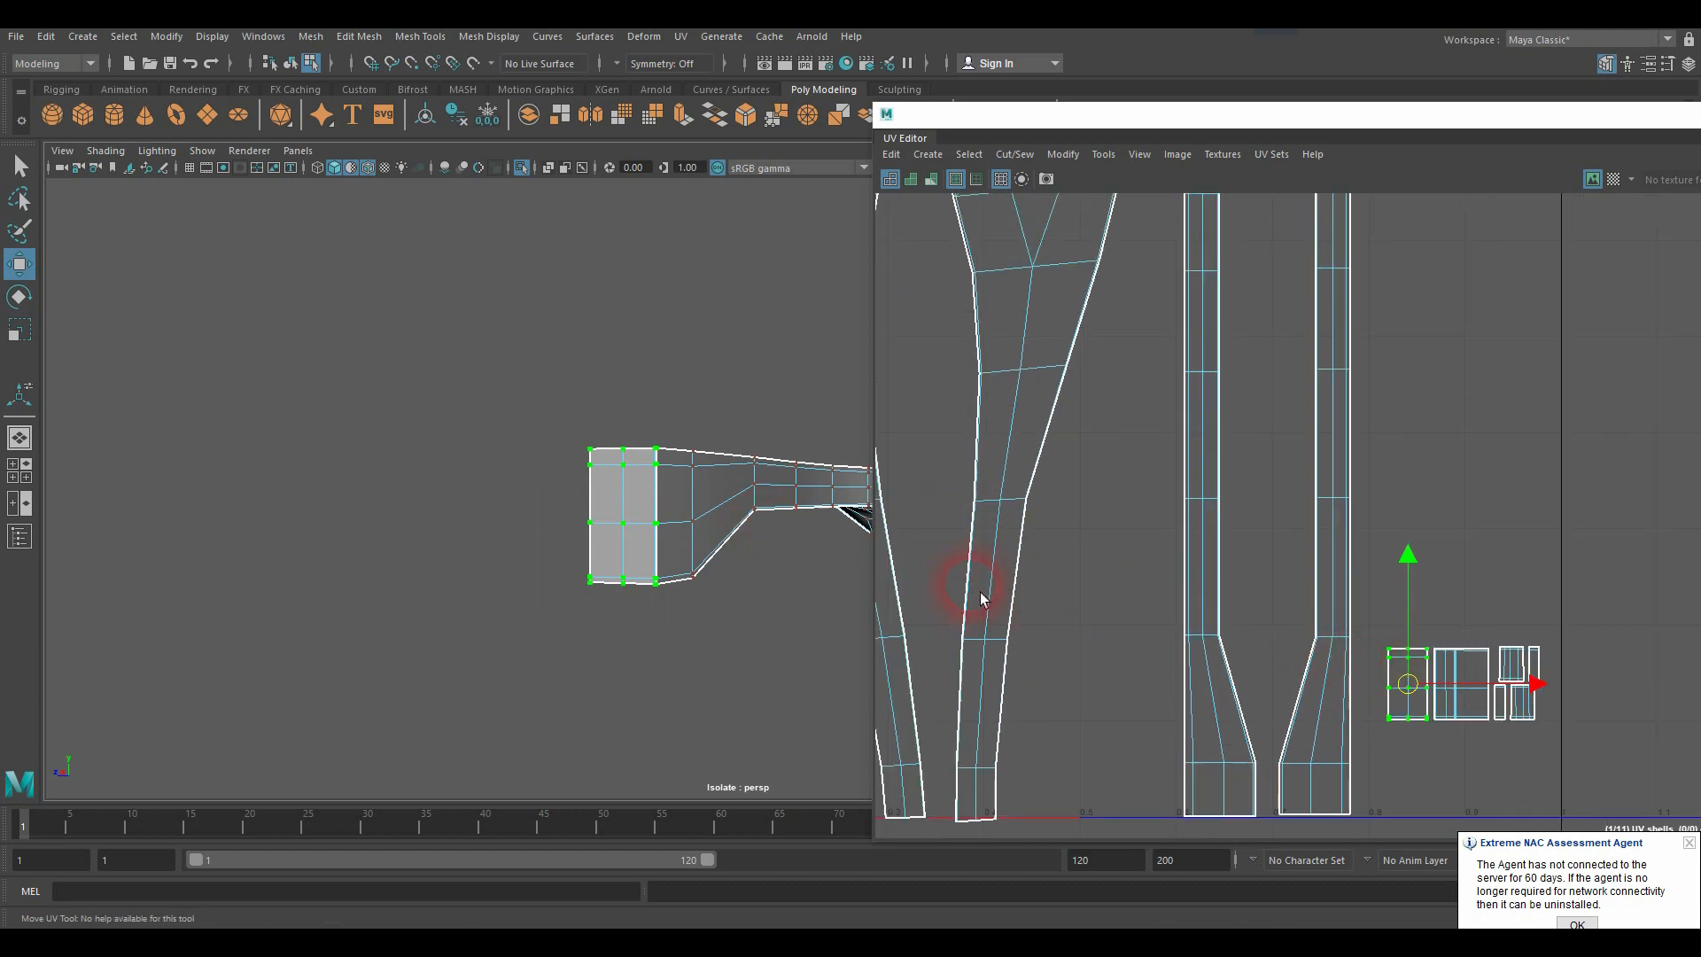
Step: Select the widest small UV shell and compare it with the handle end on the model and the ends of the long strips
left_click_drag(1494, 634, 1435, 746)
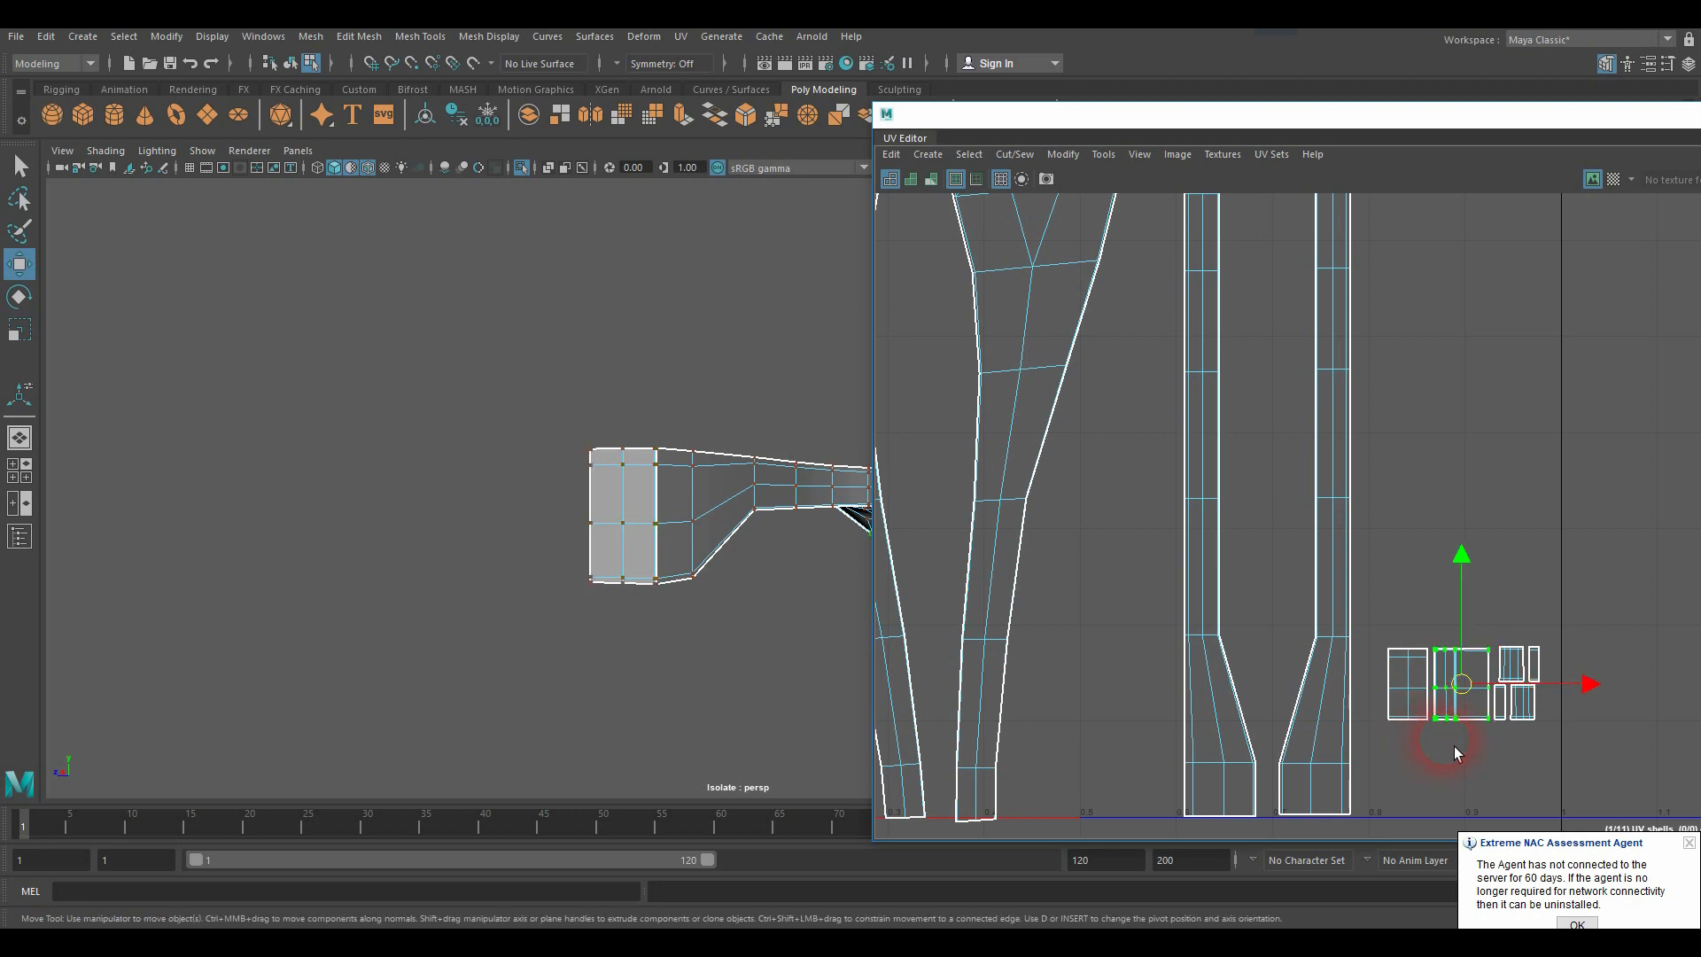
left_click_drag(739, 493, 505, 505, "alt")
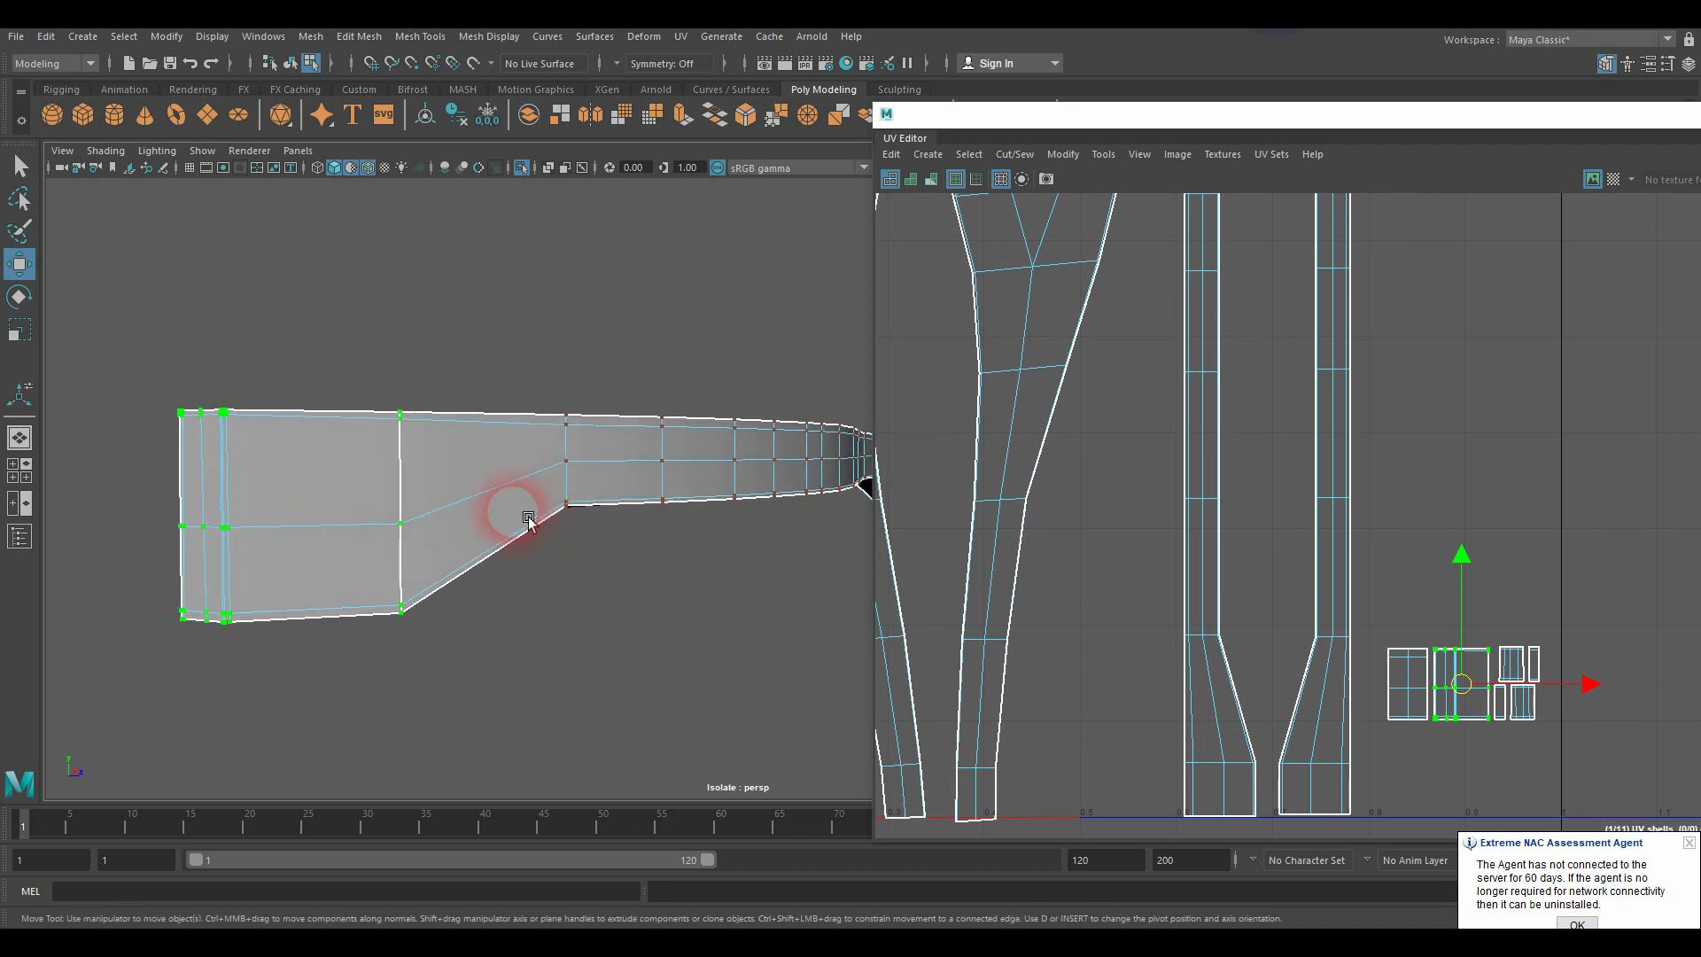
left_click_drag(448, 608, 328, 486, "alt")
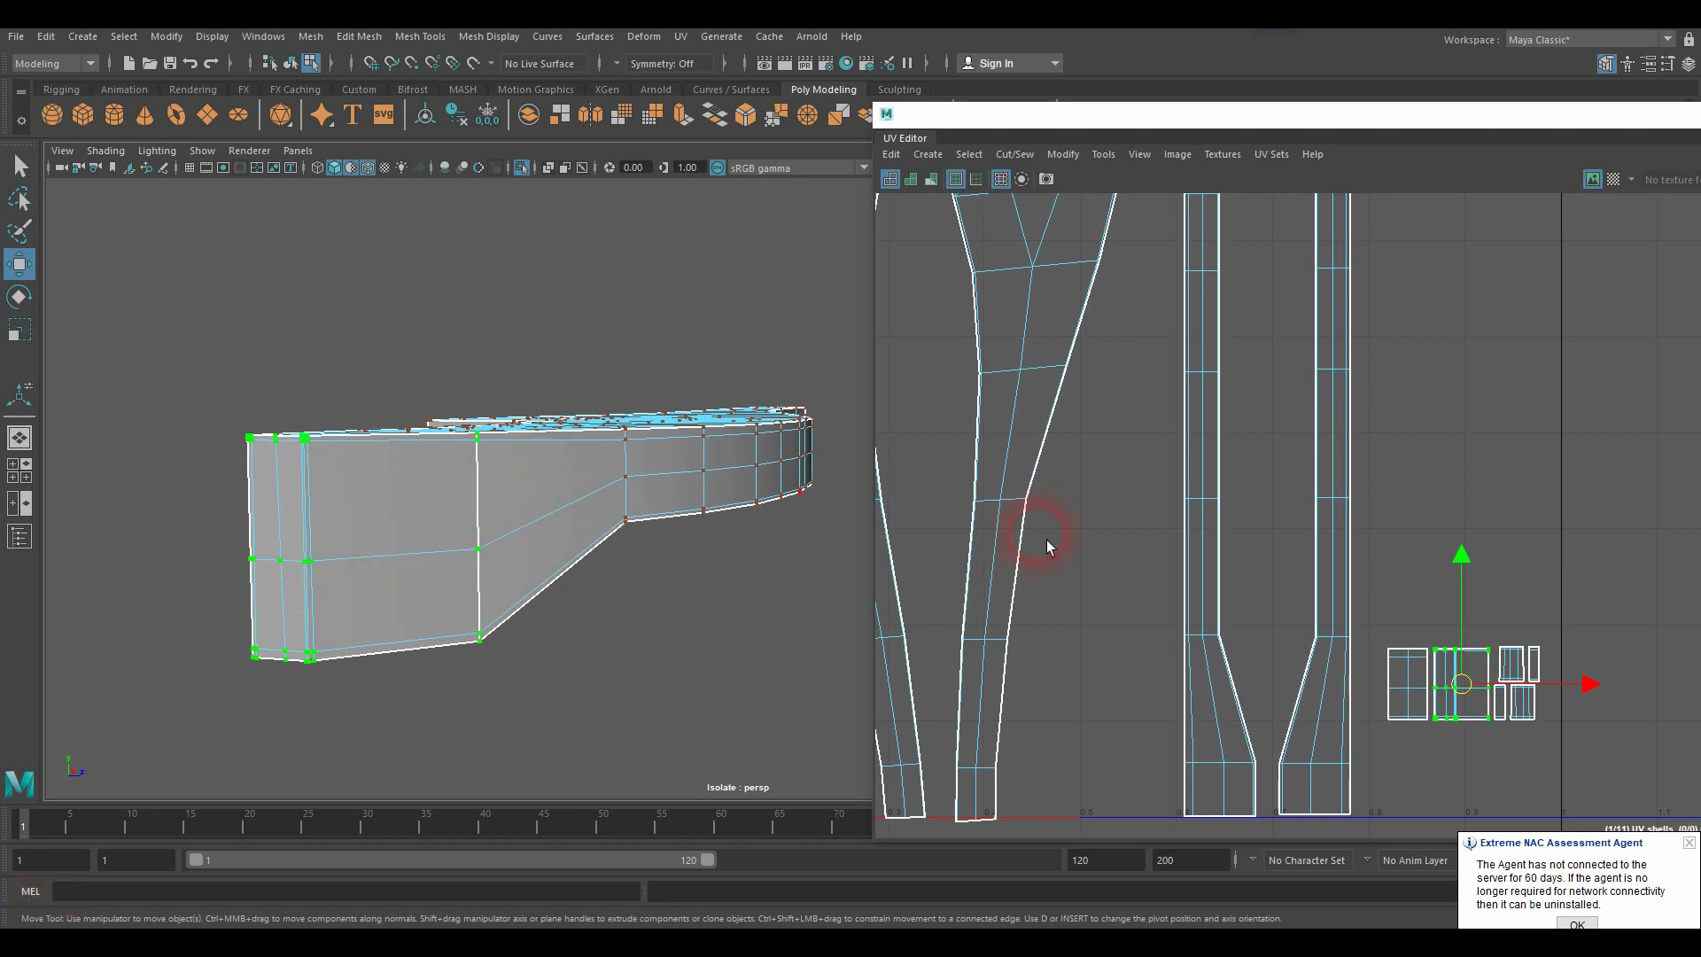
scroll(1045, 542, "down", 5)
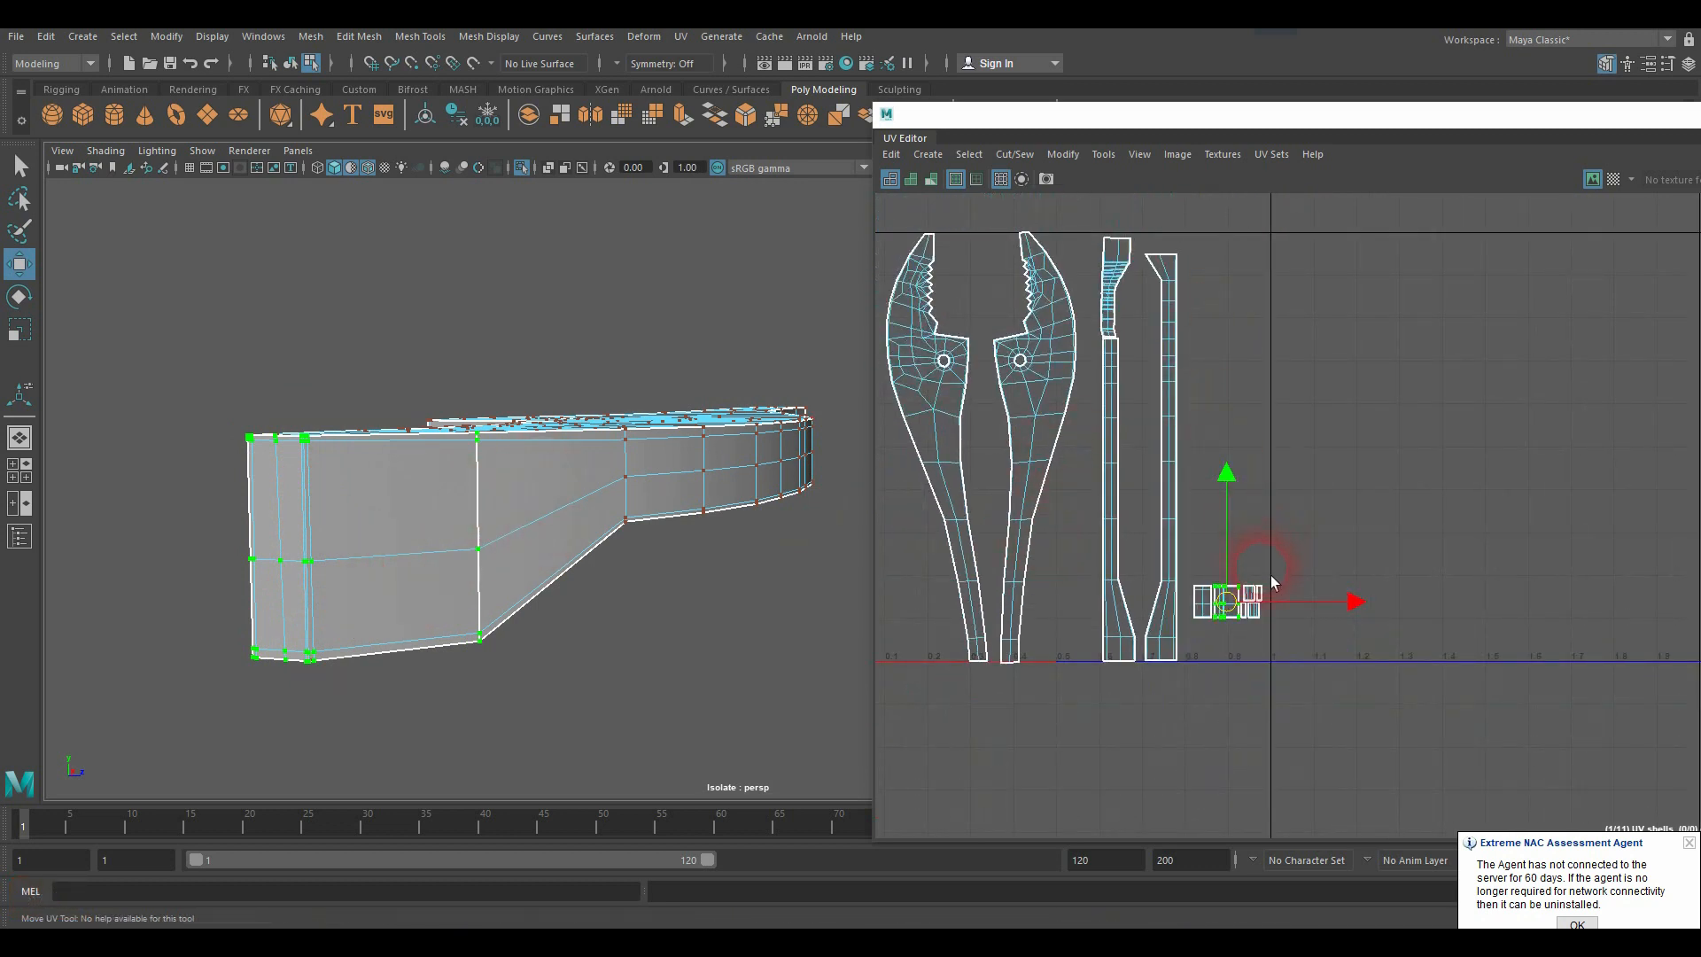
scroll(1222, 575, "up", 5)
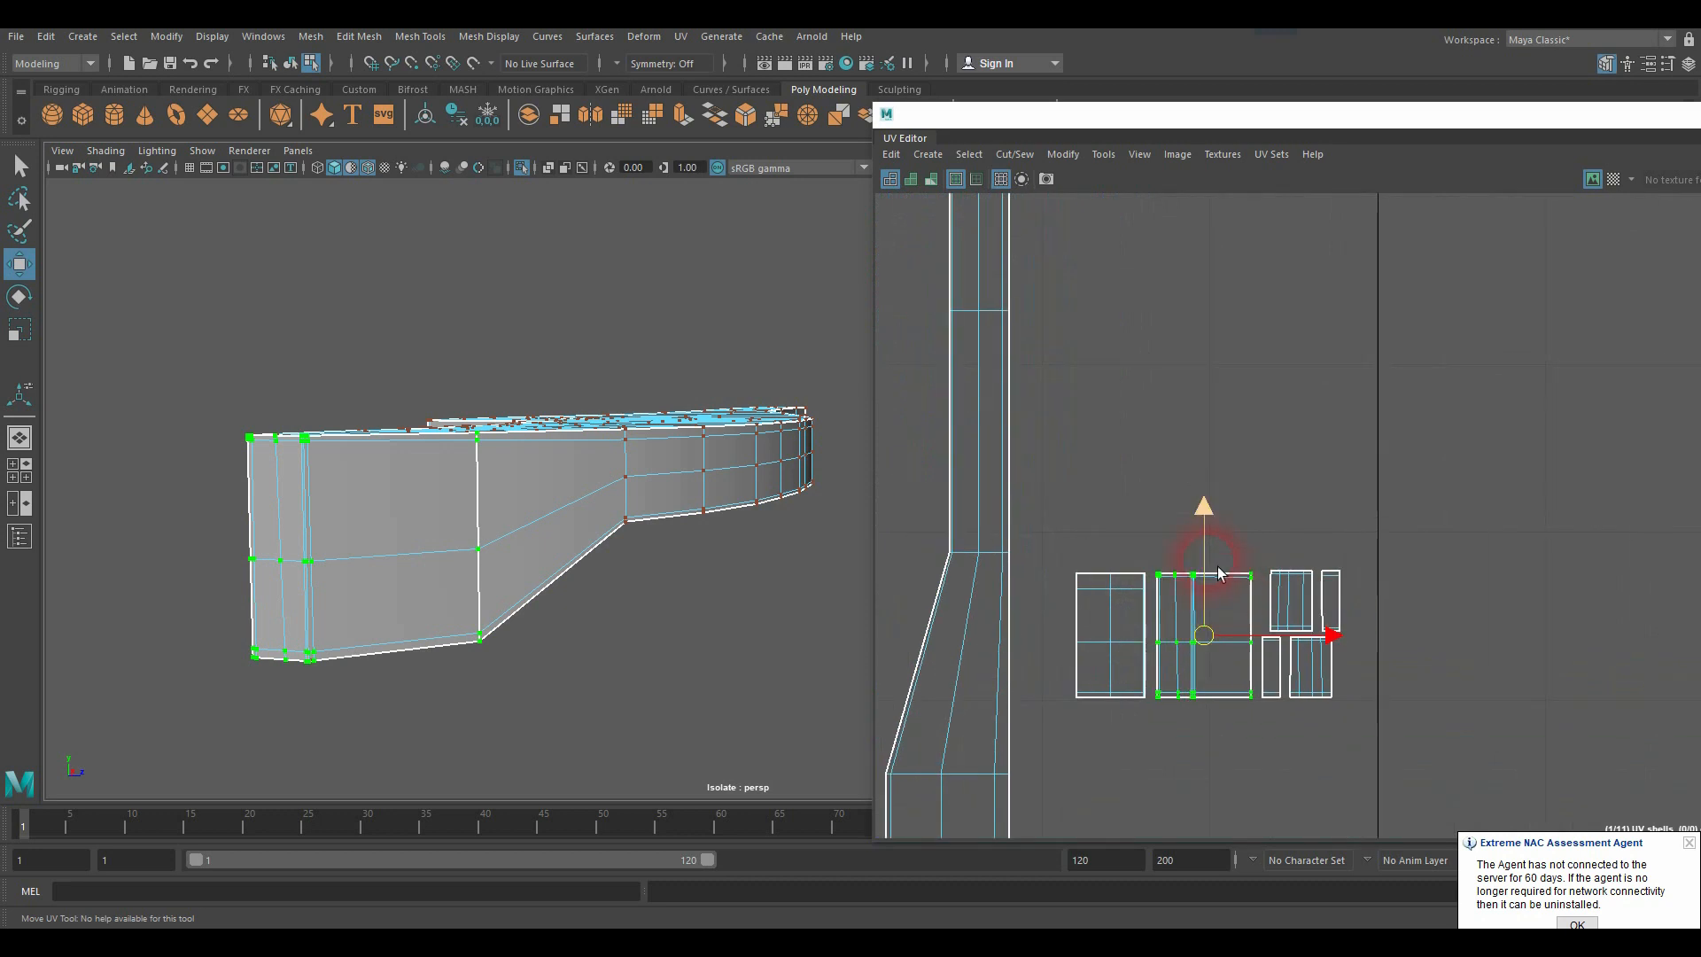
scroll(1209, 651, "down", 5)
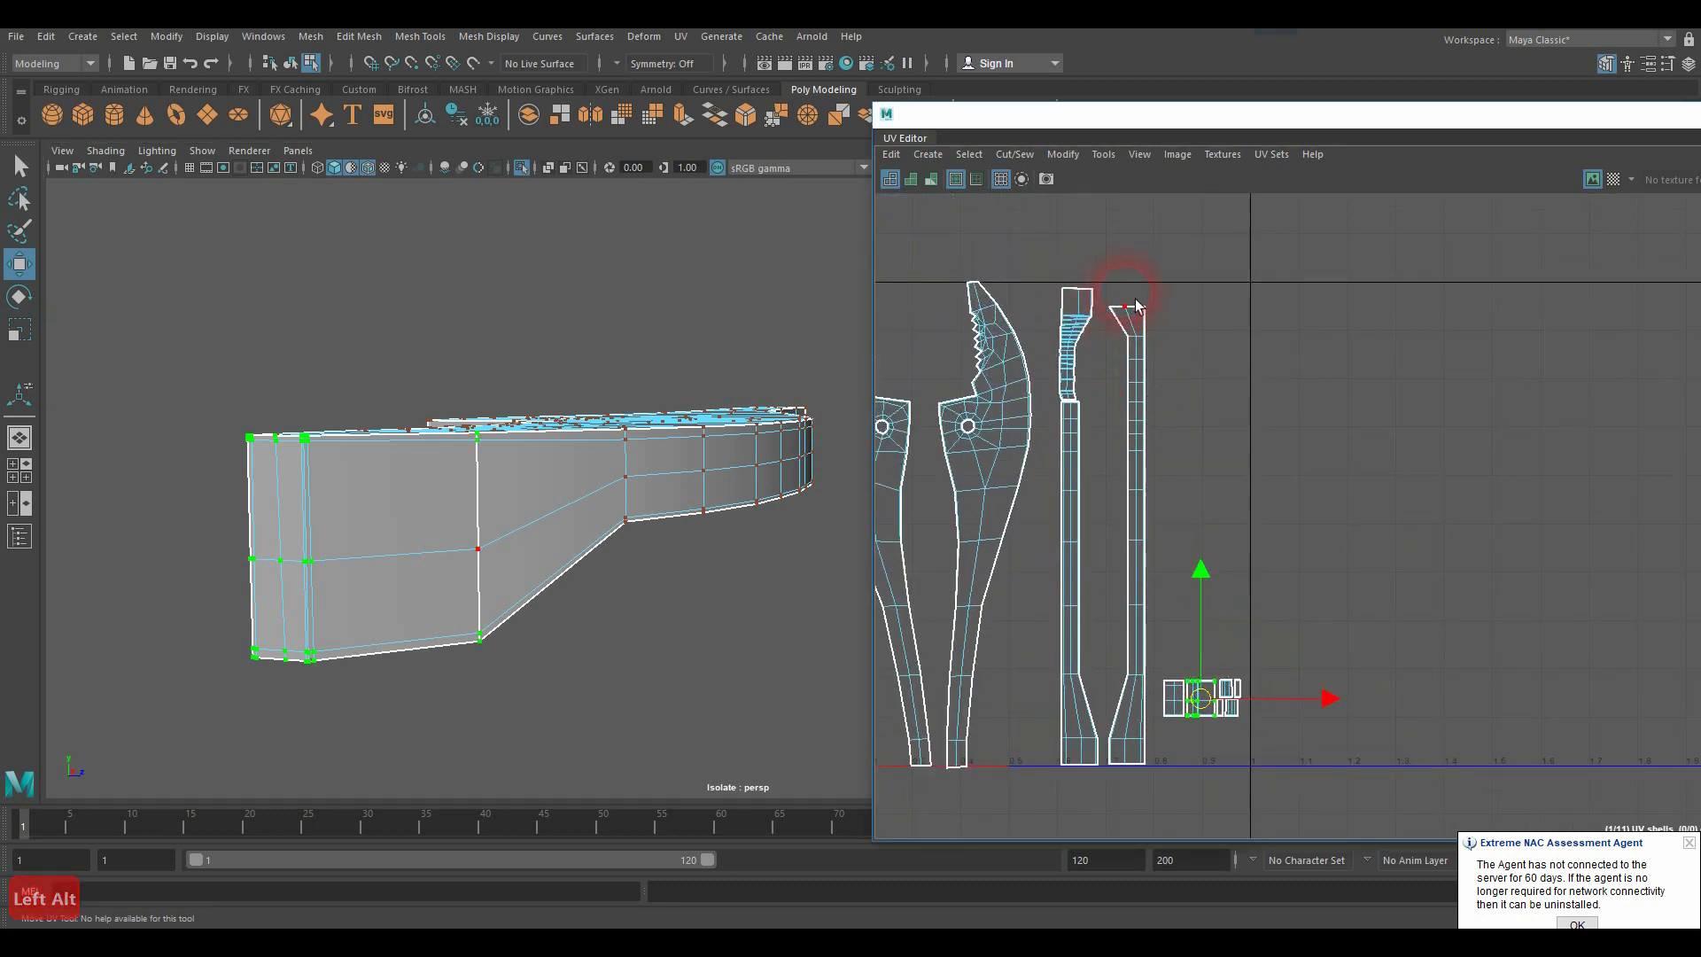
scroll(1160, 637, "up", 5)
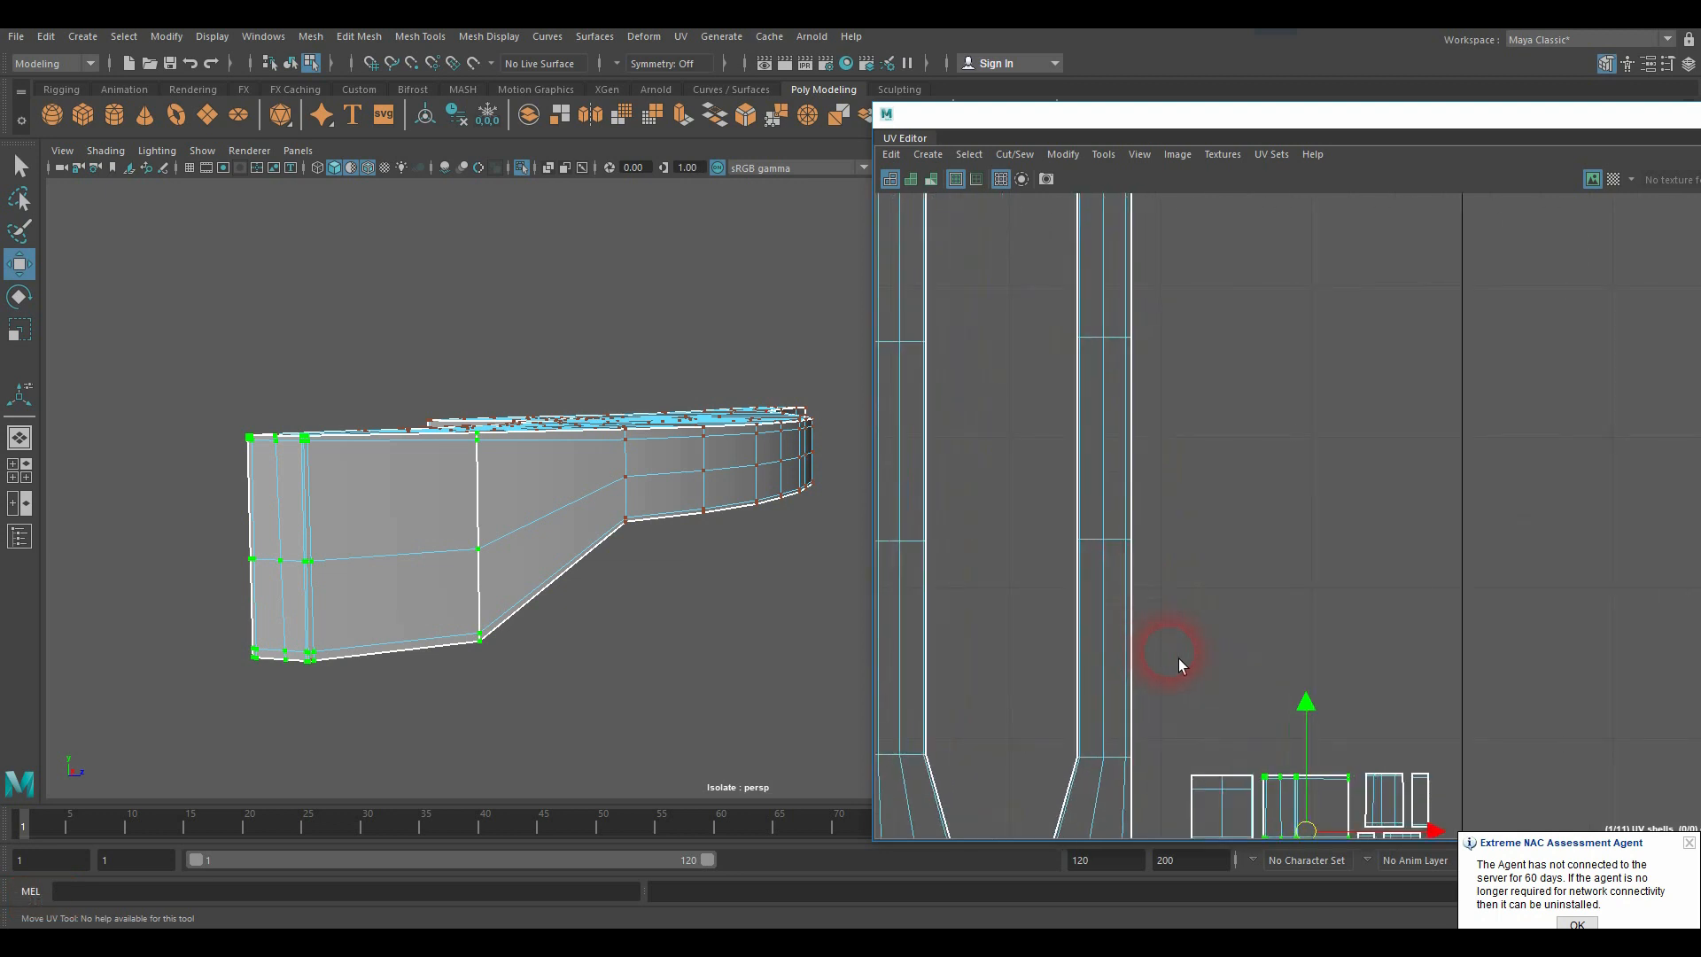
middle_click_drag(1181, 665, 1223, 237, "alt")
scroll(1252, 448, "up", 3)
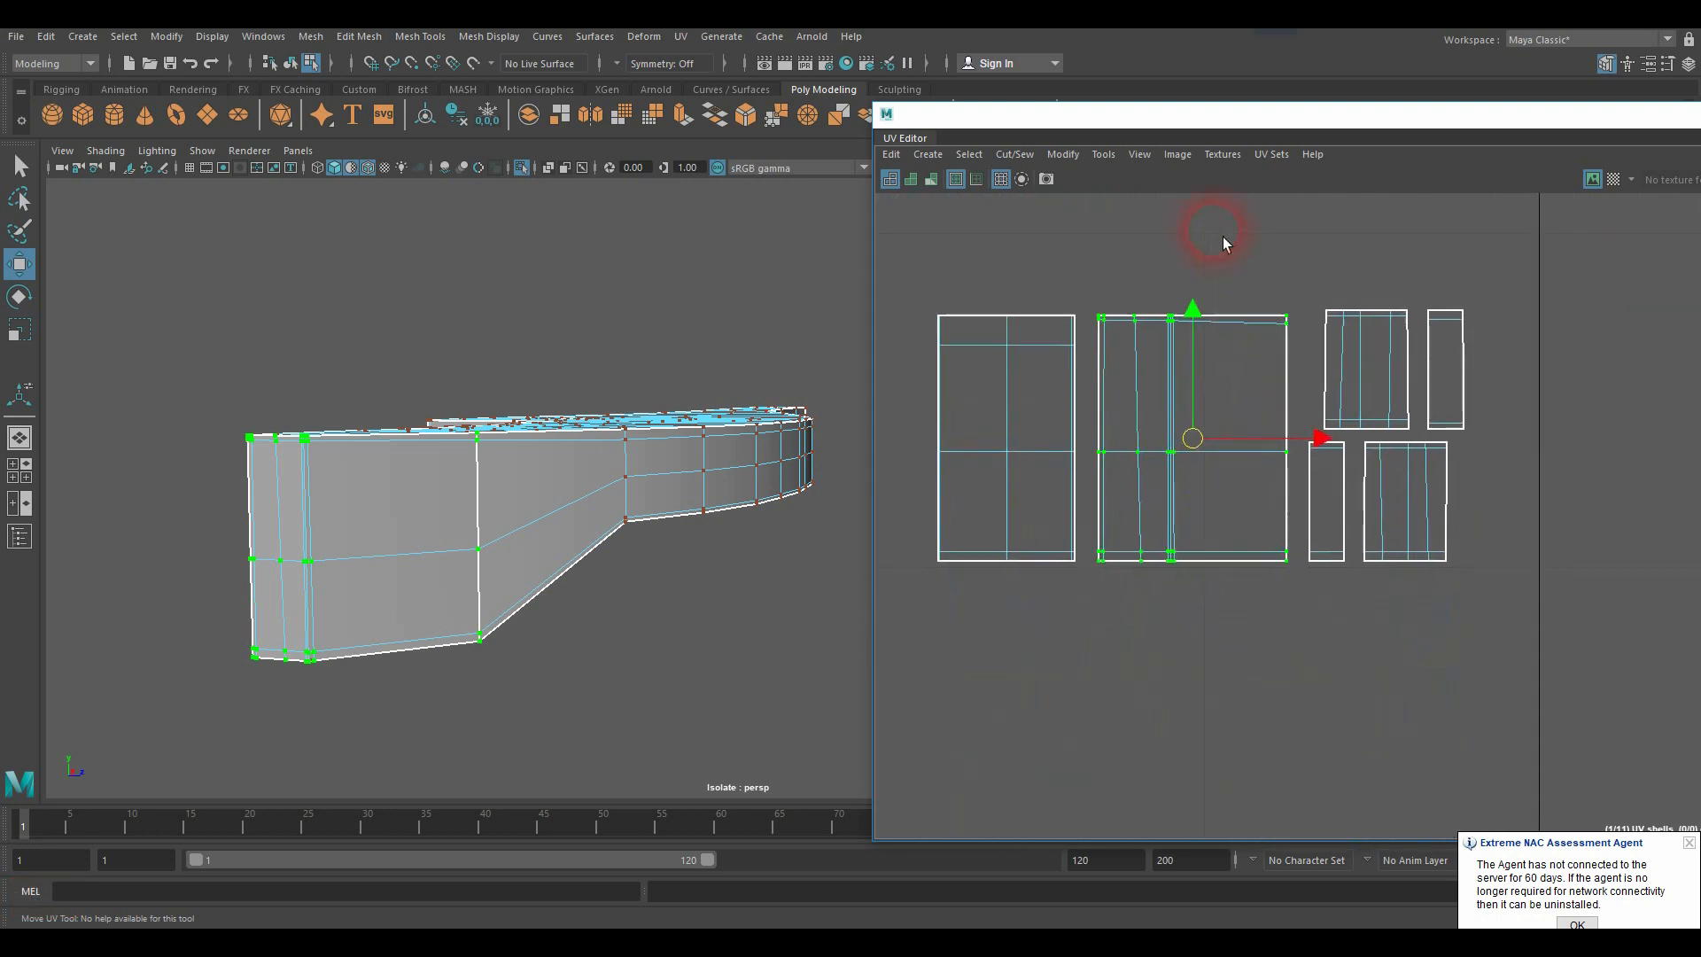
scroll(1229, 296, "up", 4)
middle_click_drag(1260, 369, 1283, 257, "alt")
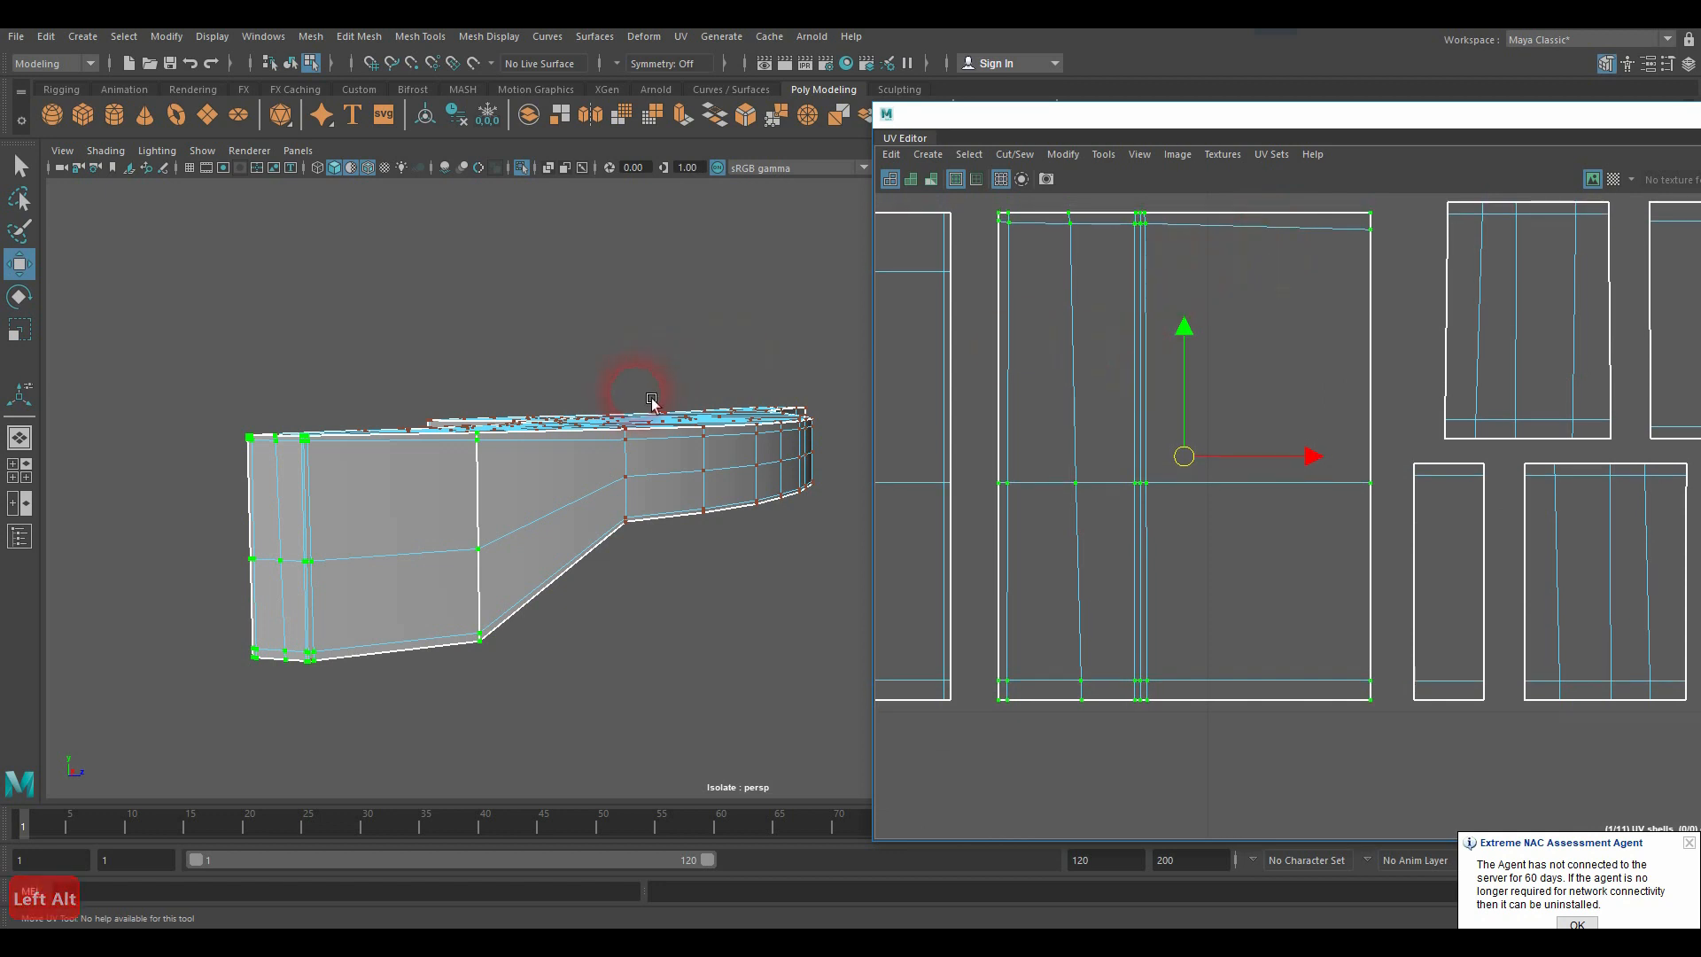
Step: Examine the handle's corner edges on the model and pick a UV there to locate the matching edge in the widest small shell
left_click_drag(636, 410, 749, 483, "alt")
right_click_drag(749, 483, 780, 482, "alt")
right_click_drag(372, 417, 595, 405, "alt")
middle_click_drag(160, 363, 521, 462, "alt")
right_click_drag(593, 429, 640, 439, "alt")
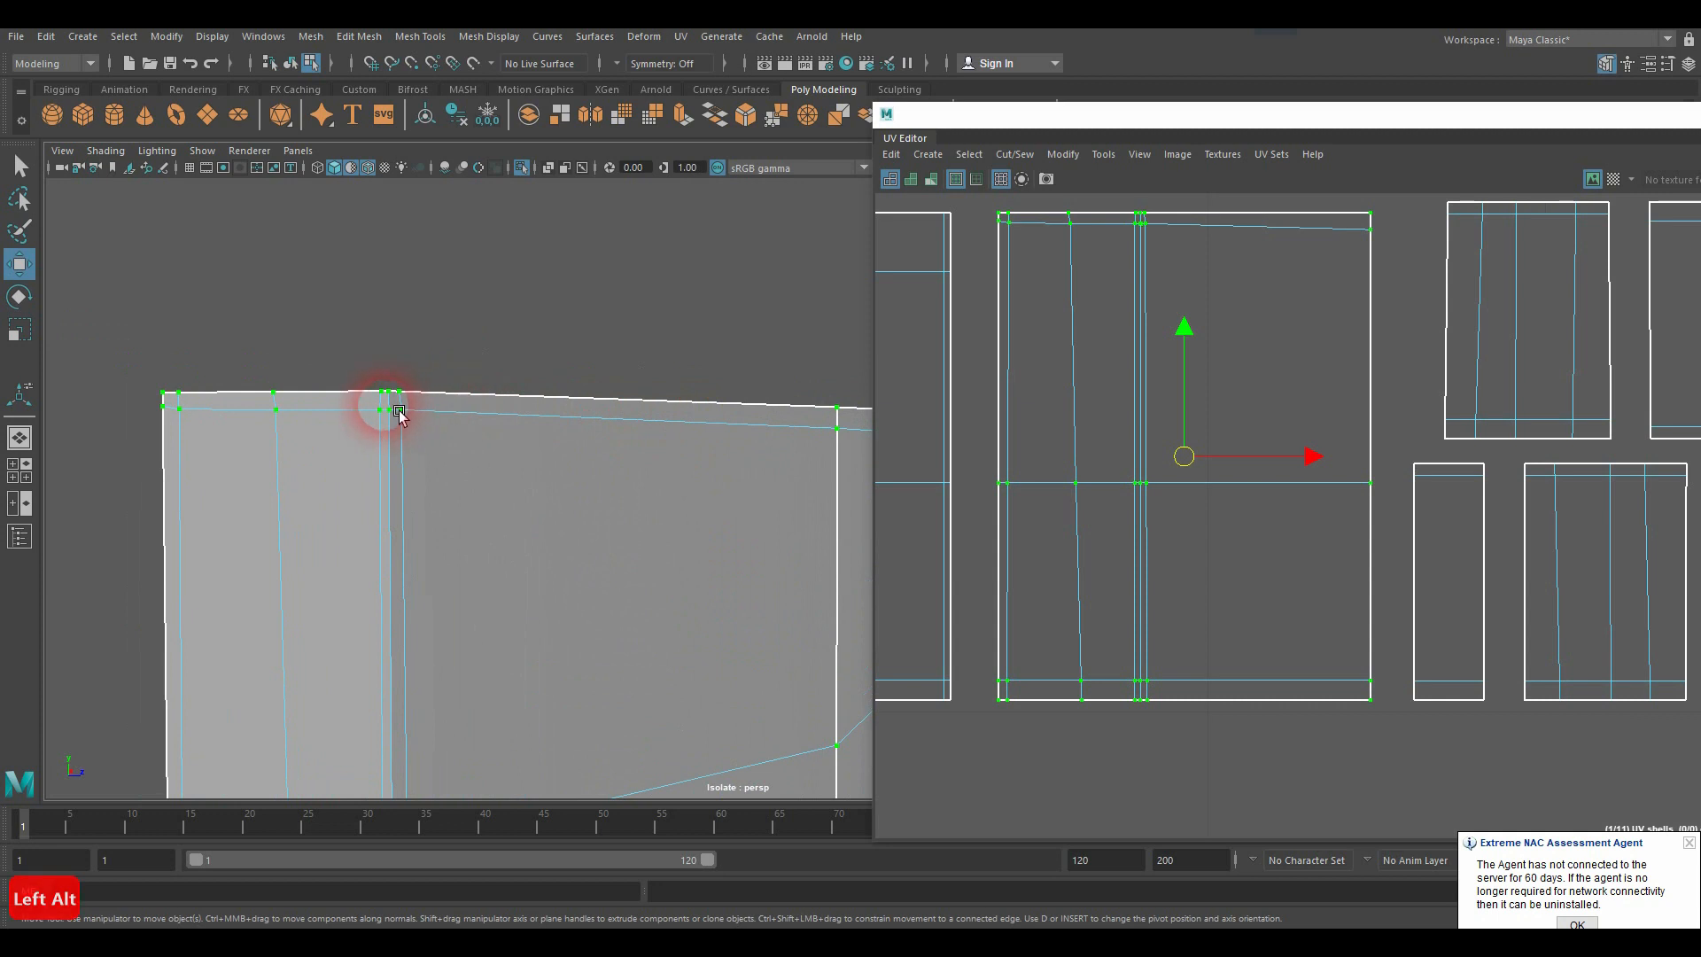
left_click(390, 408)
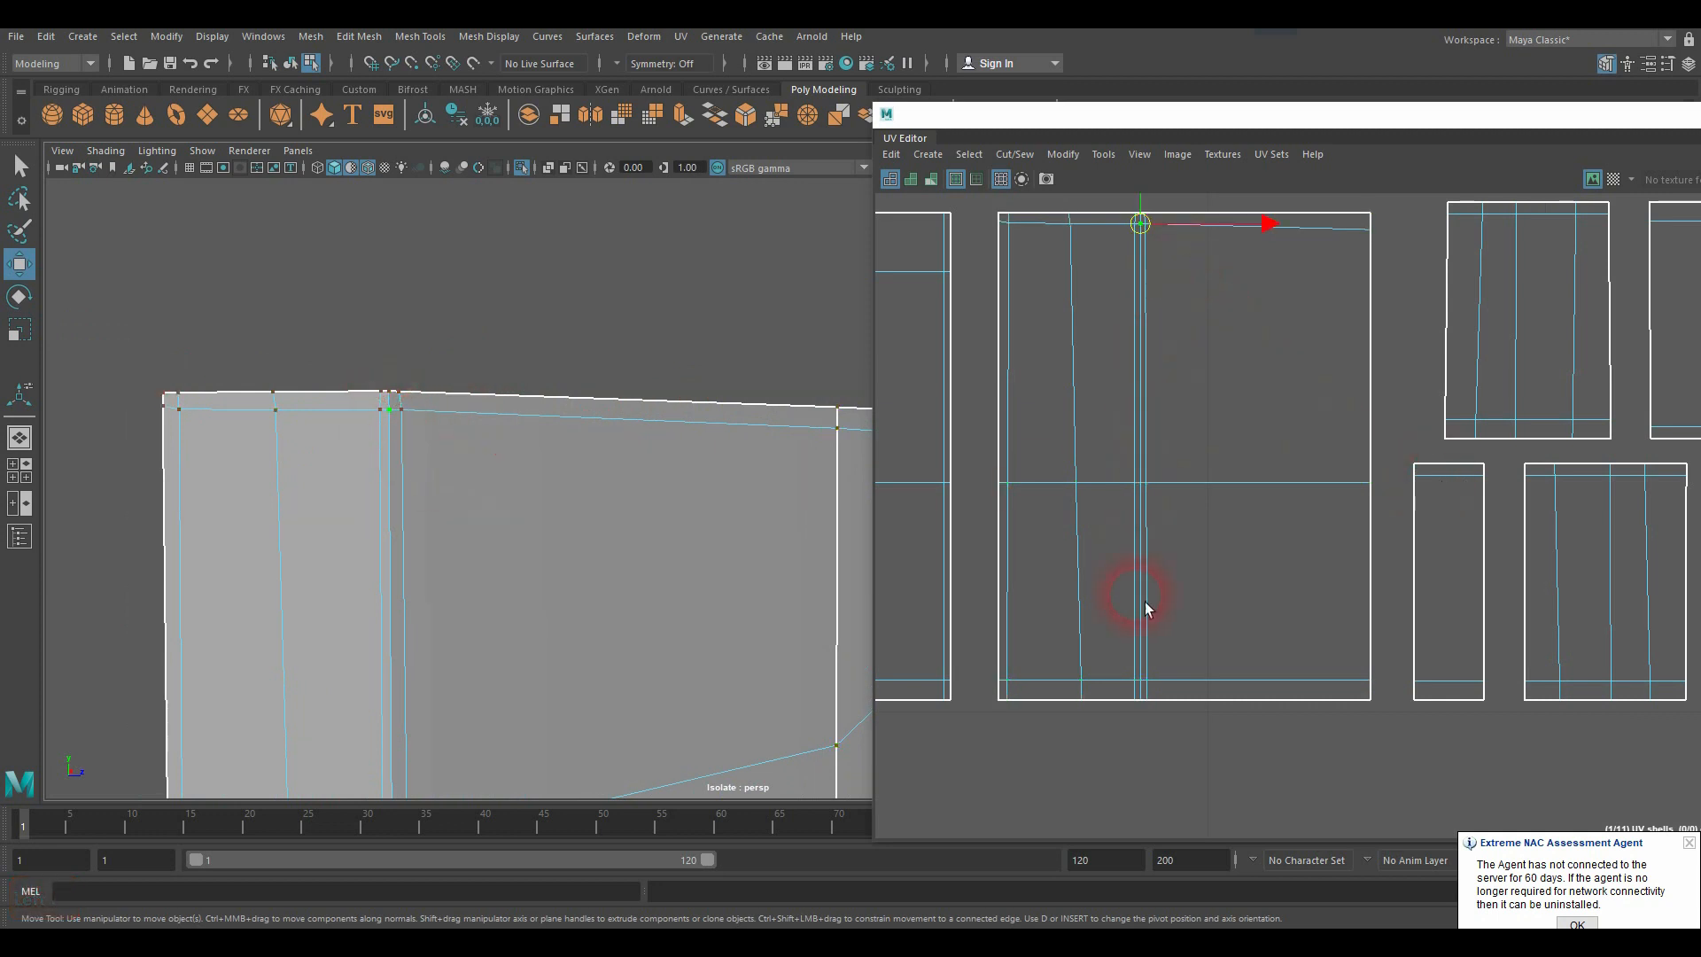
left_click(1144, 731)
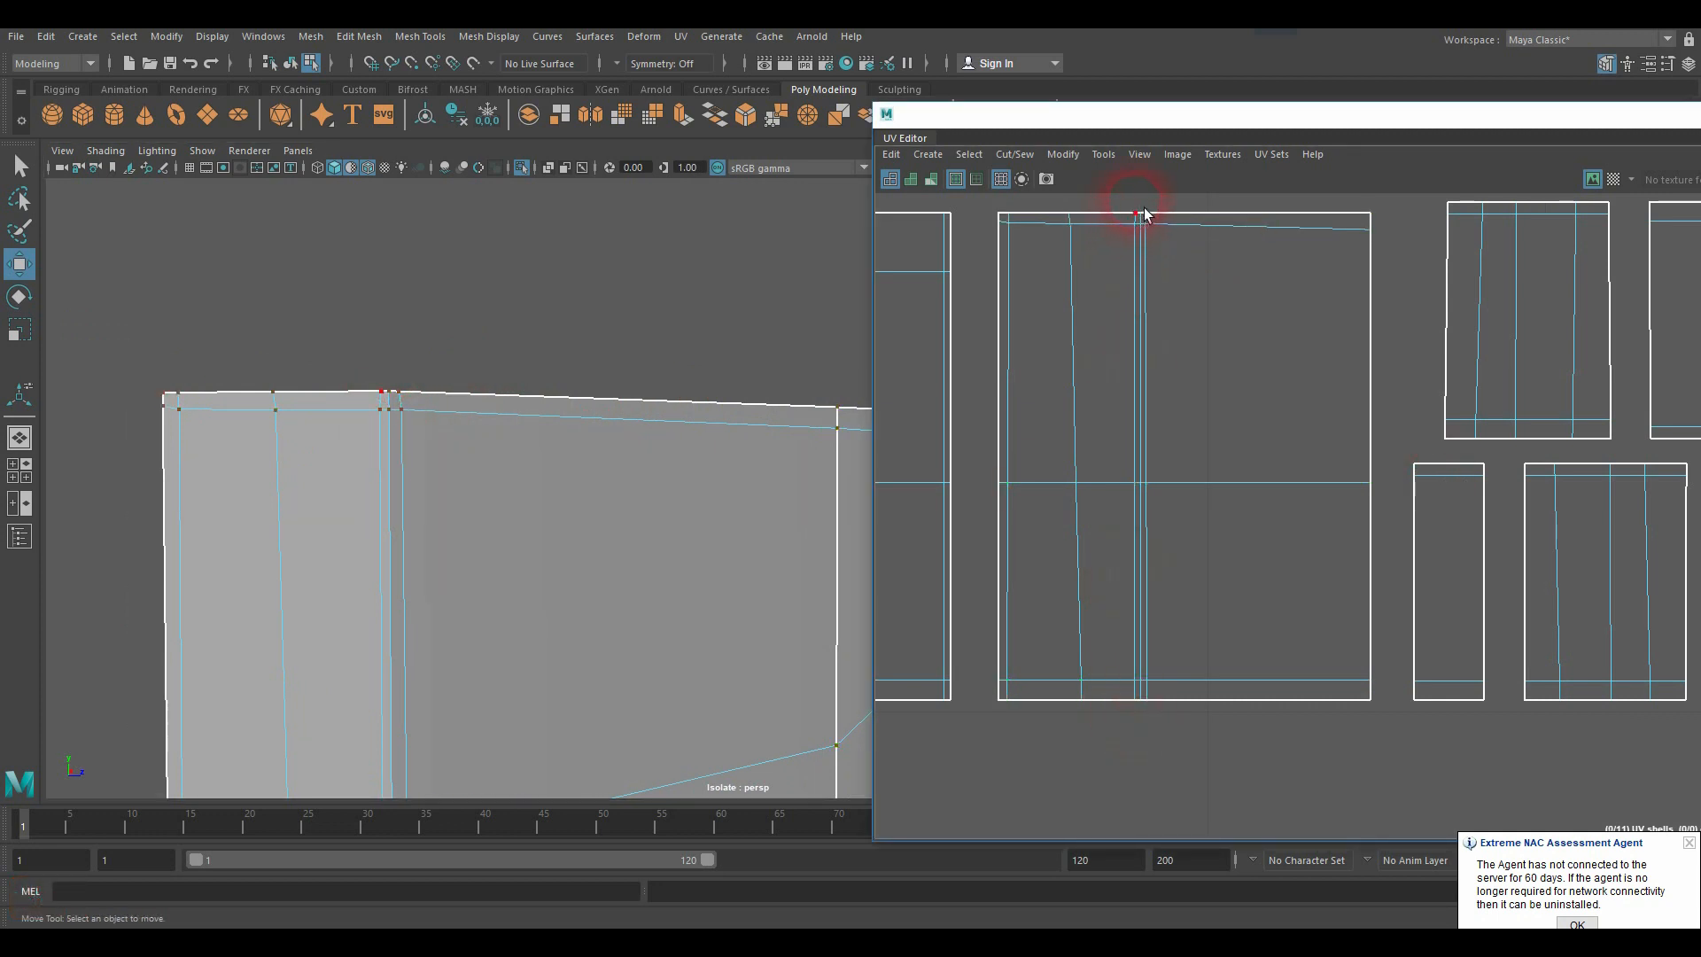
Step: Select the middle column of UVs in the shell's narrow corner strip and cut the shell along that edge
left_click_drag(1142, 209, 1153, 768)
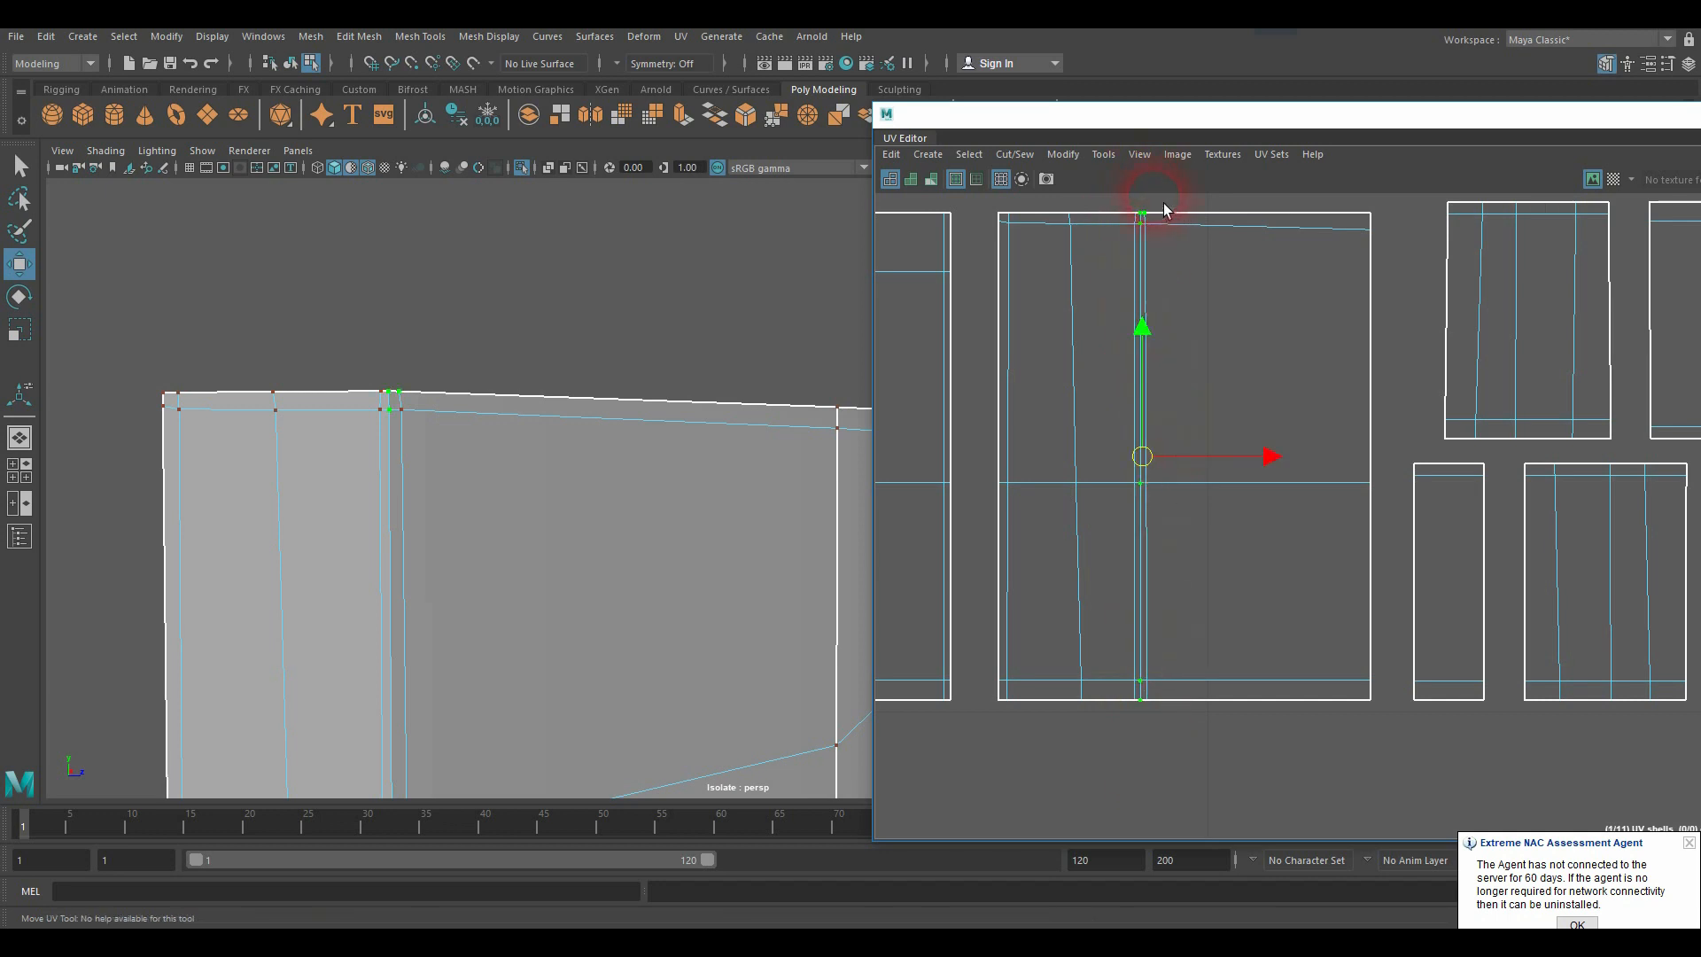
left_click_drag(1155, 195, 1143, 223)
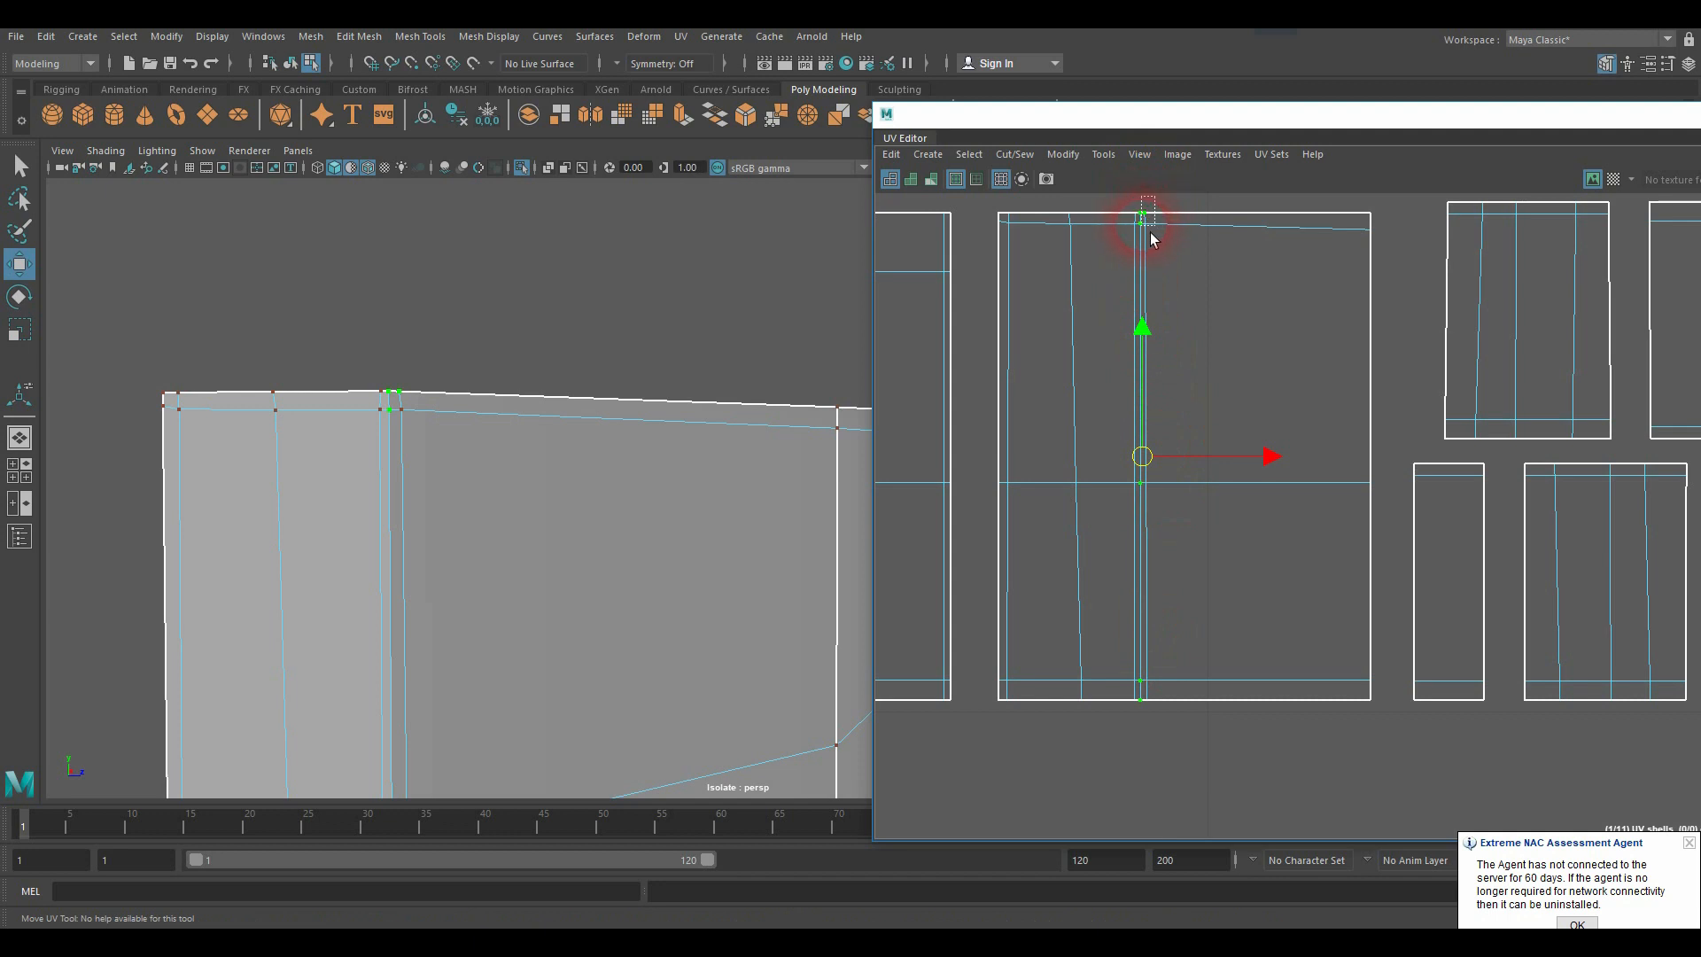
left_click_drag(1152, 233, 1152, 232, "ctrl")
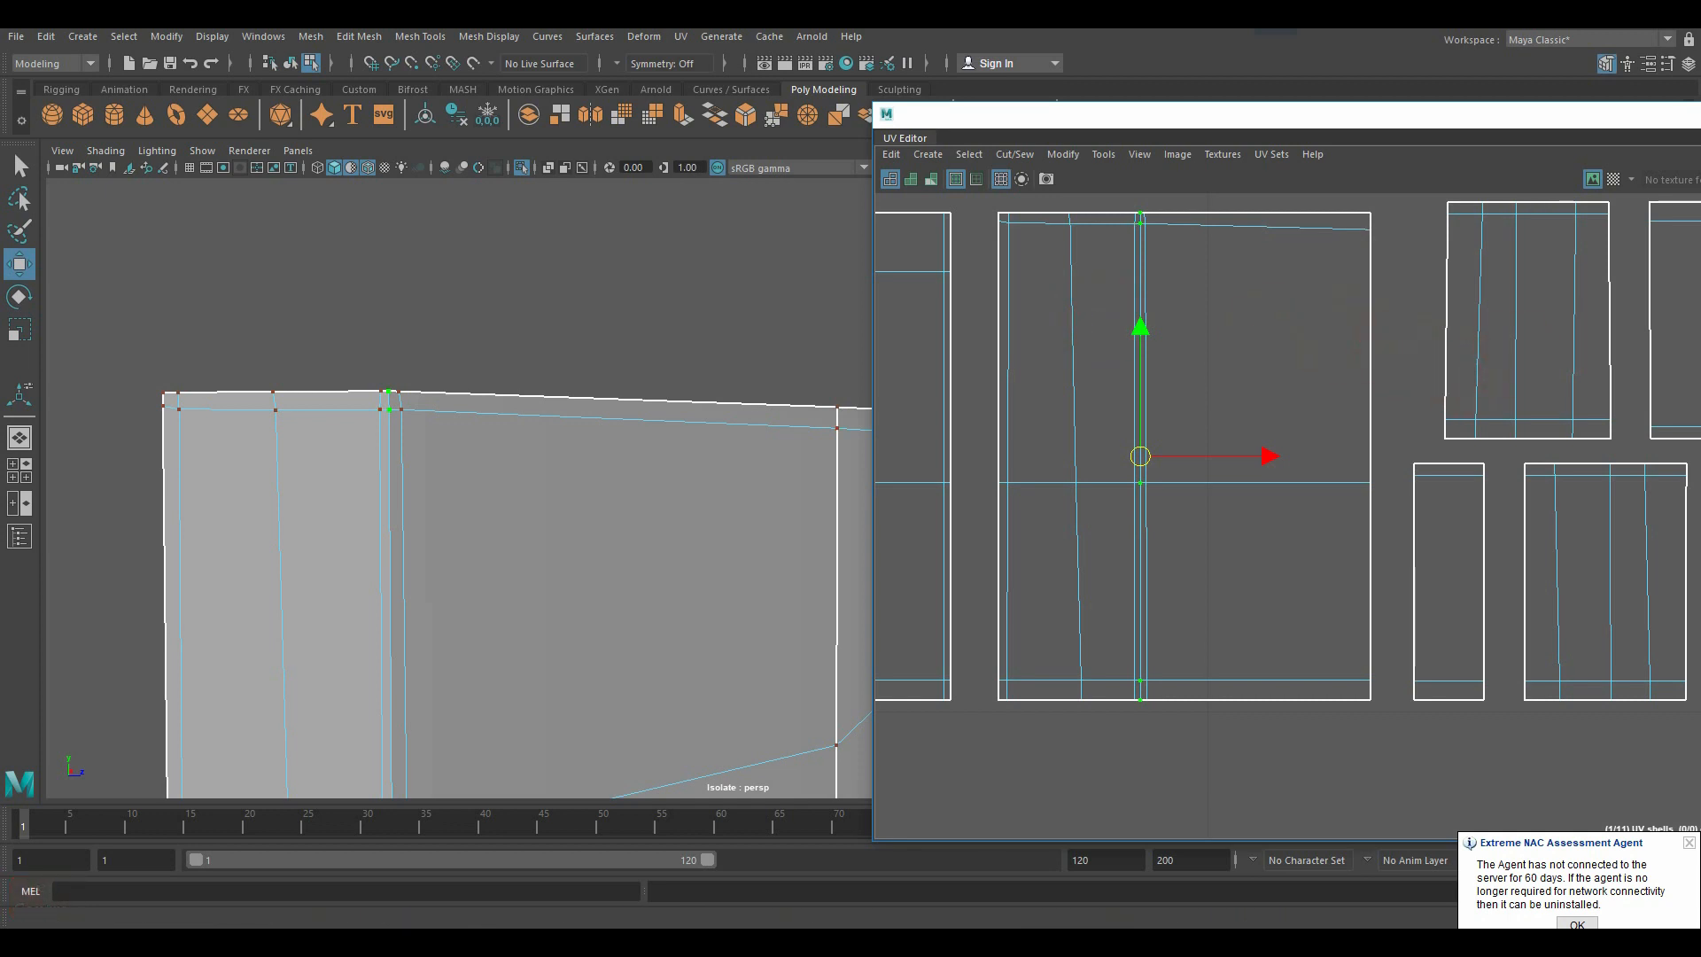
key("z")
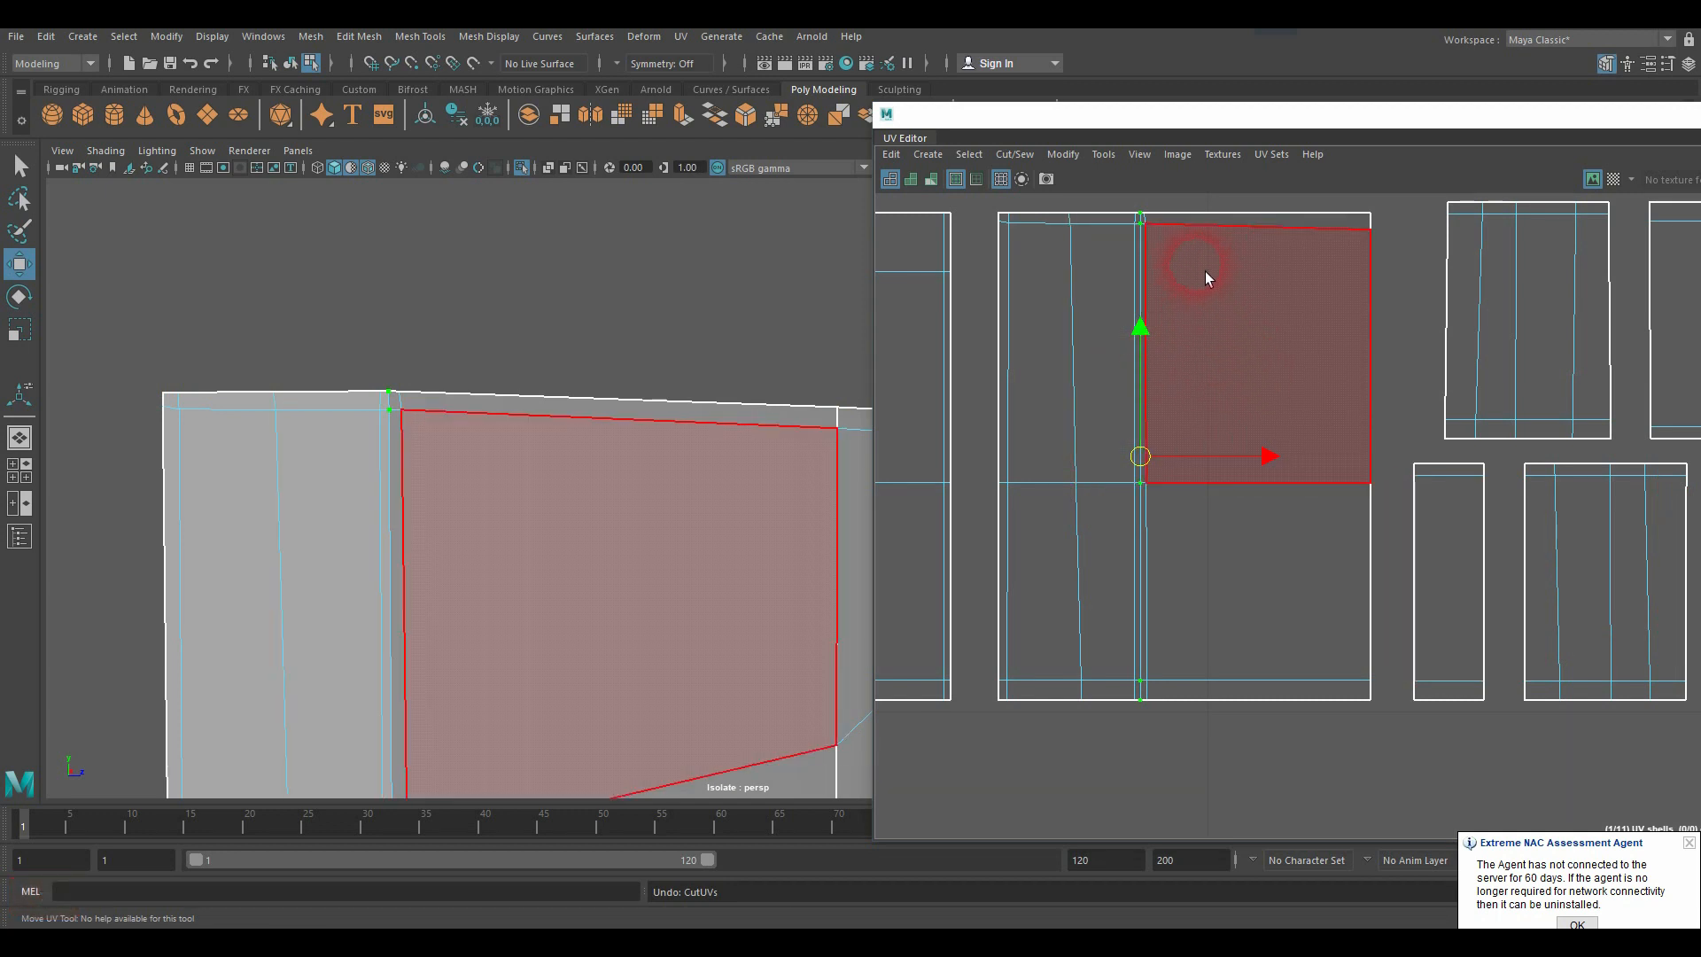
left_click(1010, 157)
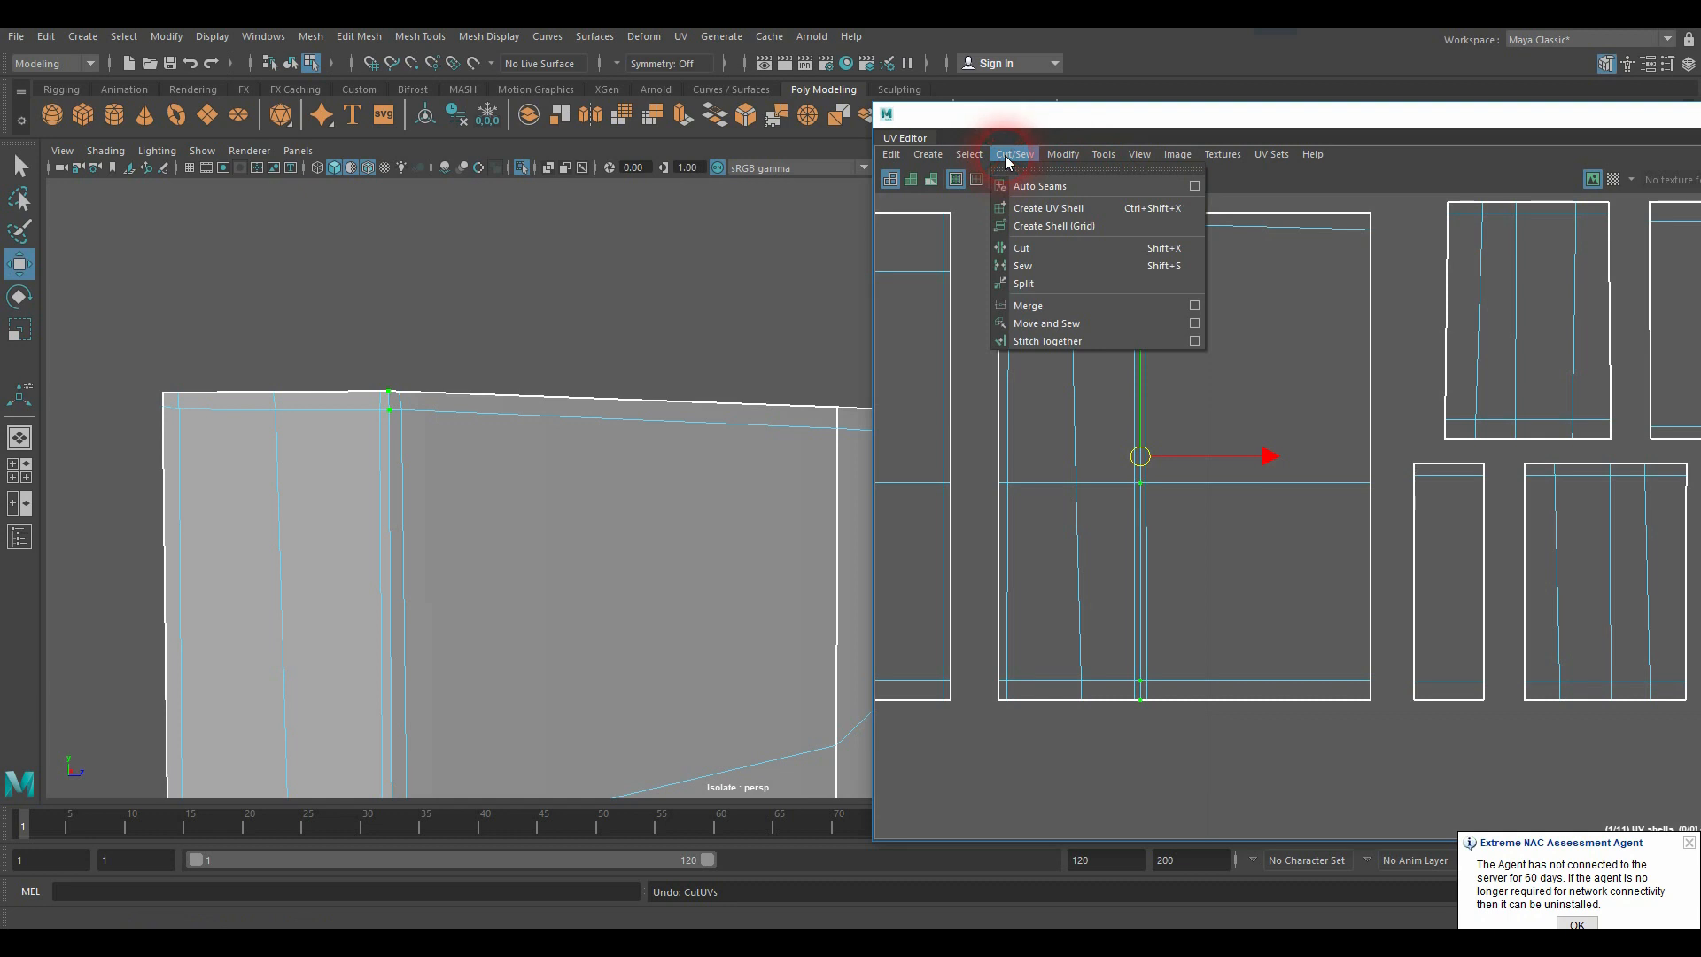
left_click(1036, 250)
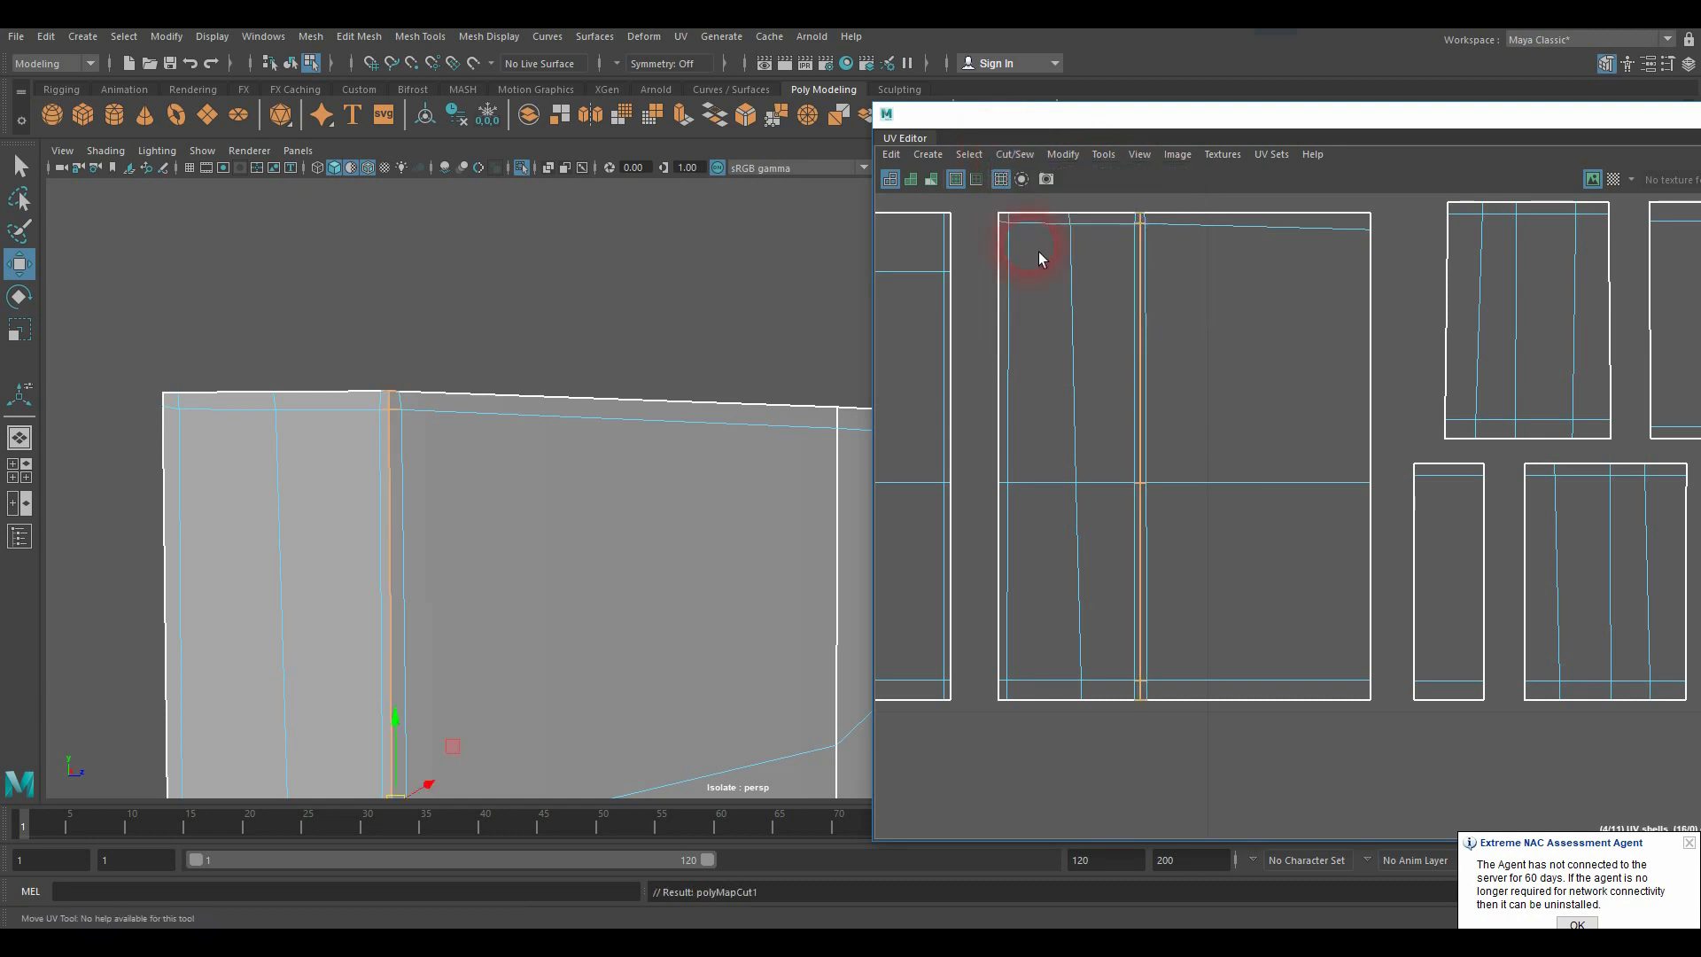
left_click(1163, 757)
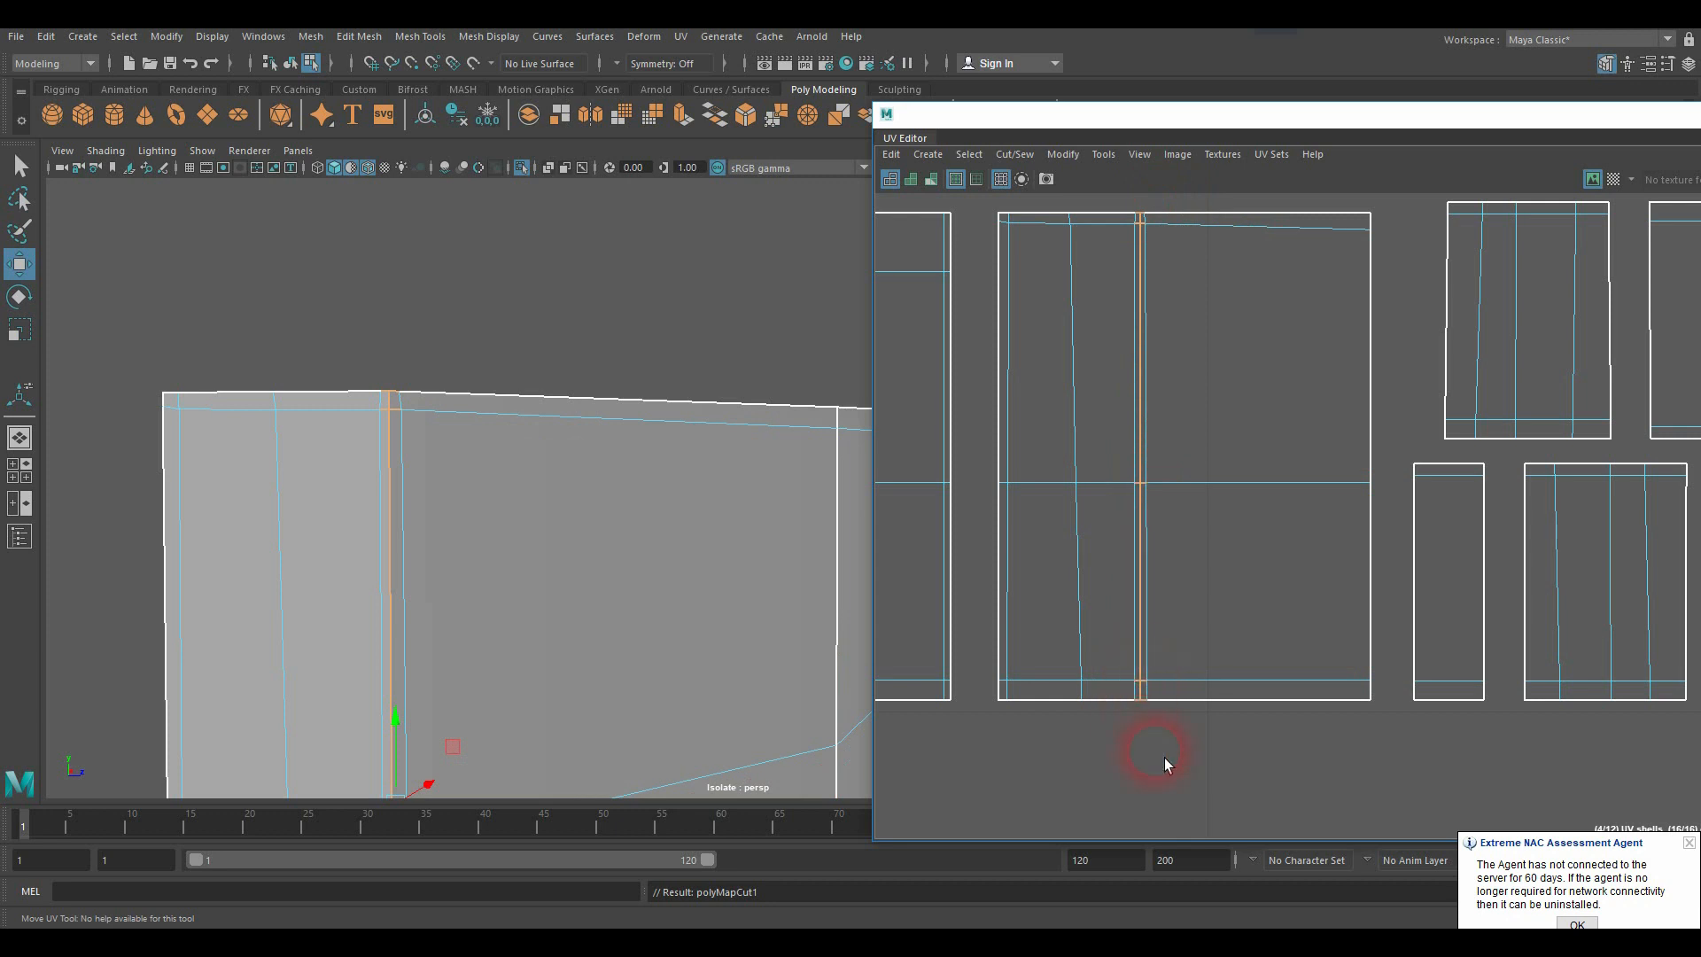
Step: Separate the wider part of the cut shell and move it up beside the flared end of the longer strip
left_click(1242, 469)
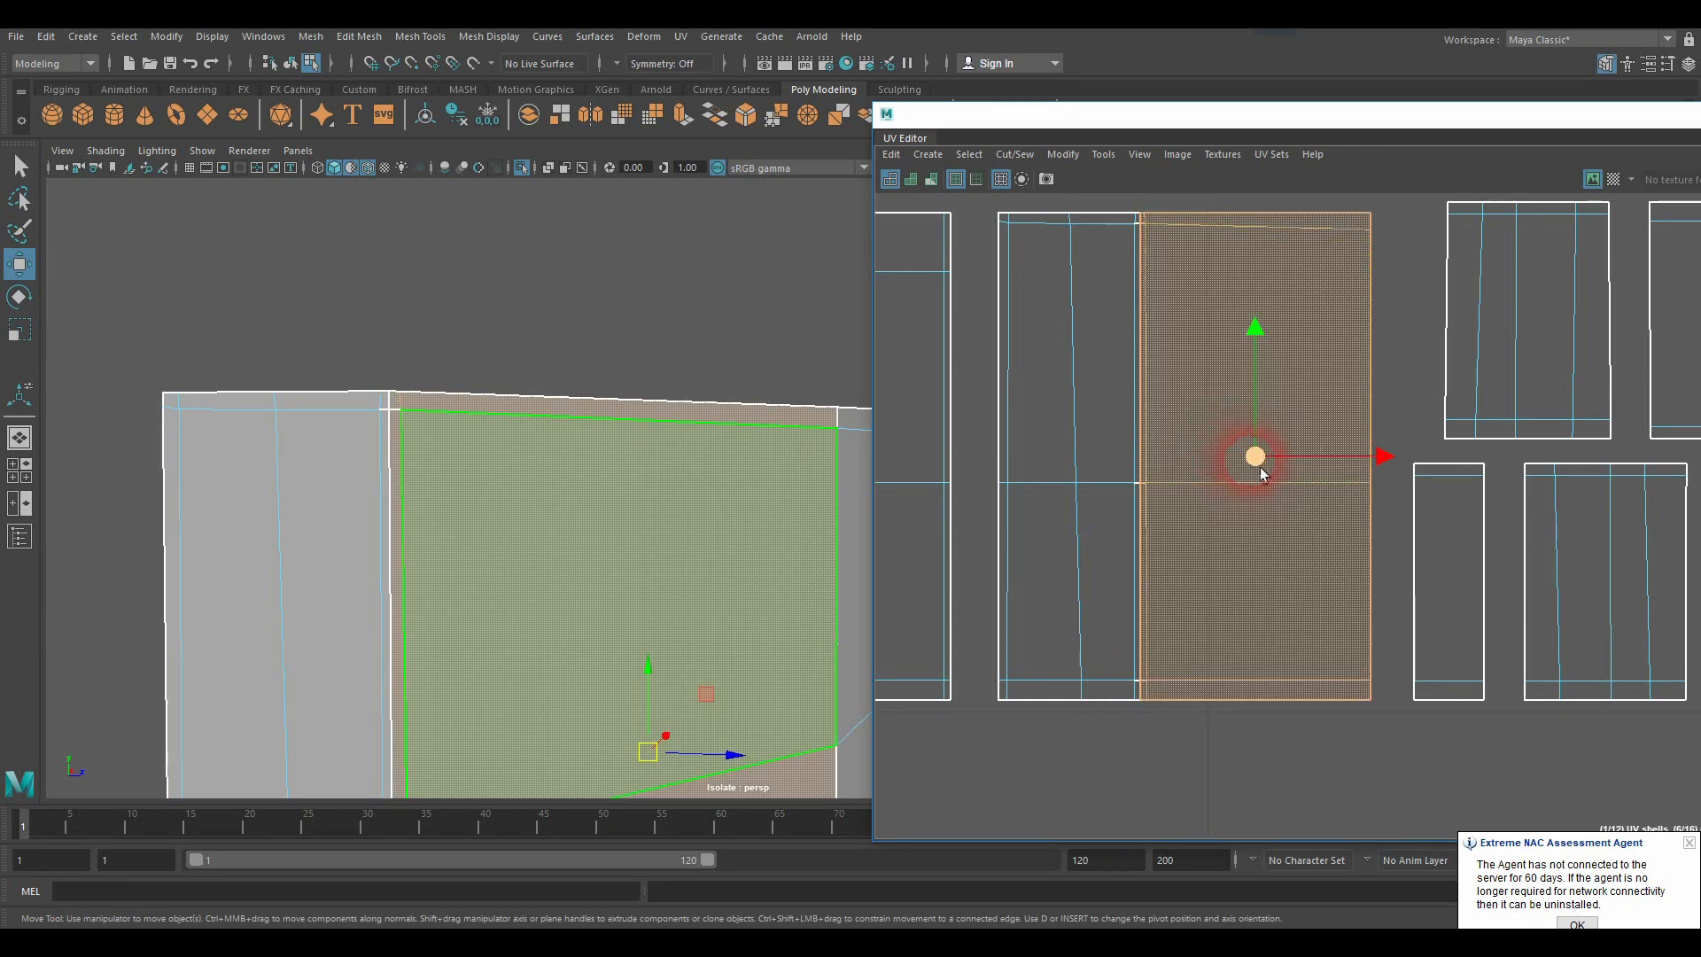
left_click_drag(1252, 455, 1295, 464)
left_click(1229, 508)
scroll(1229, 509, "down", 2)
scroll(1229, 509, "down", 8)
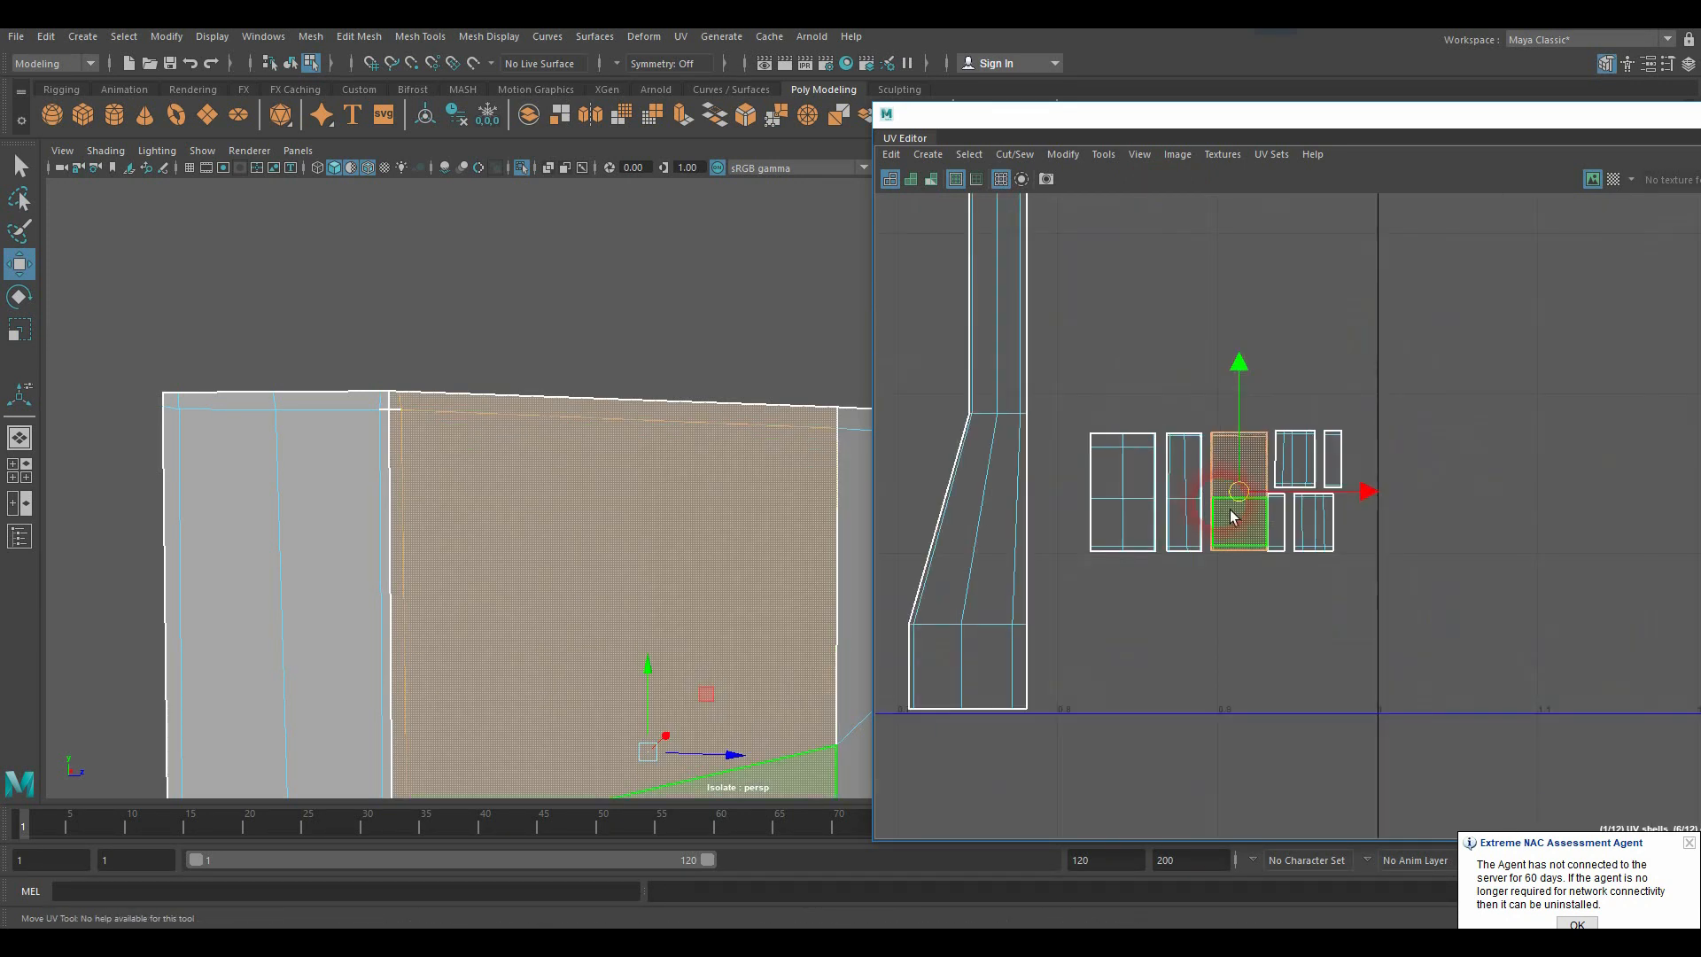
middle_click_drag(1253, 451, 1192, 537, "alt")
left_click_drag(1172, 590, 1134, 235)
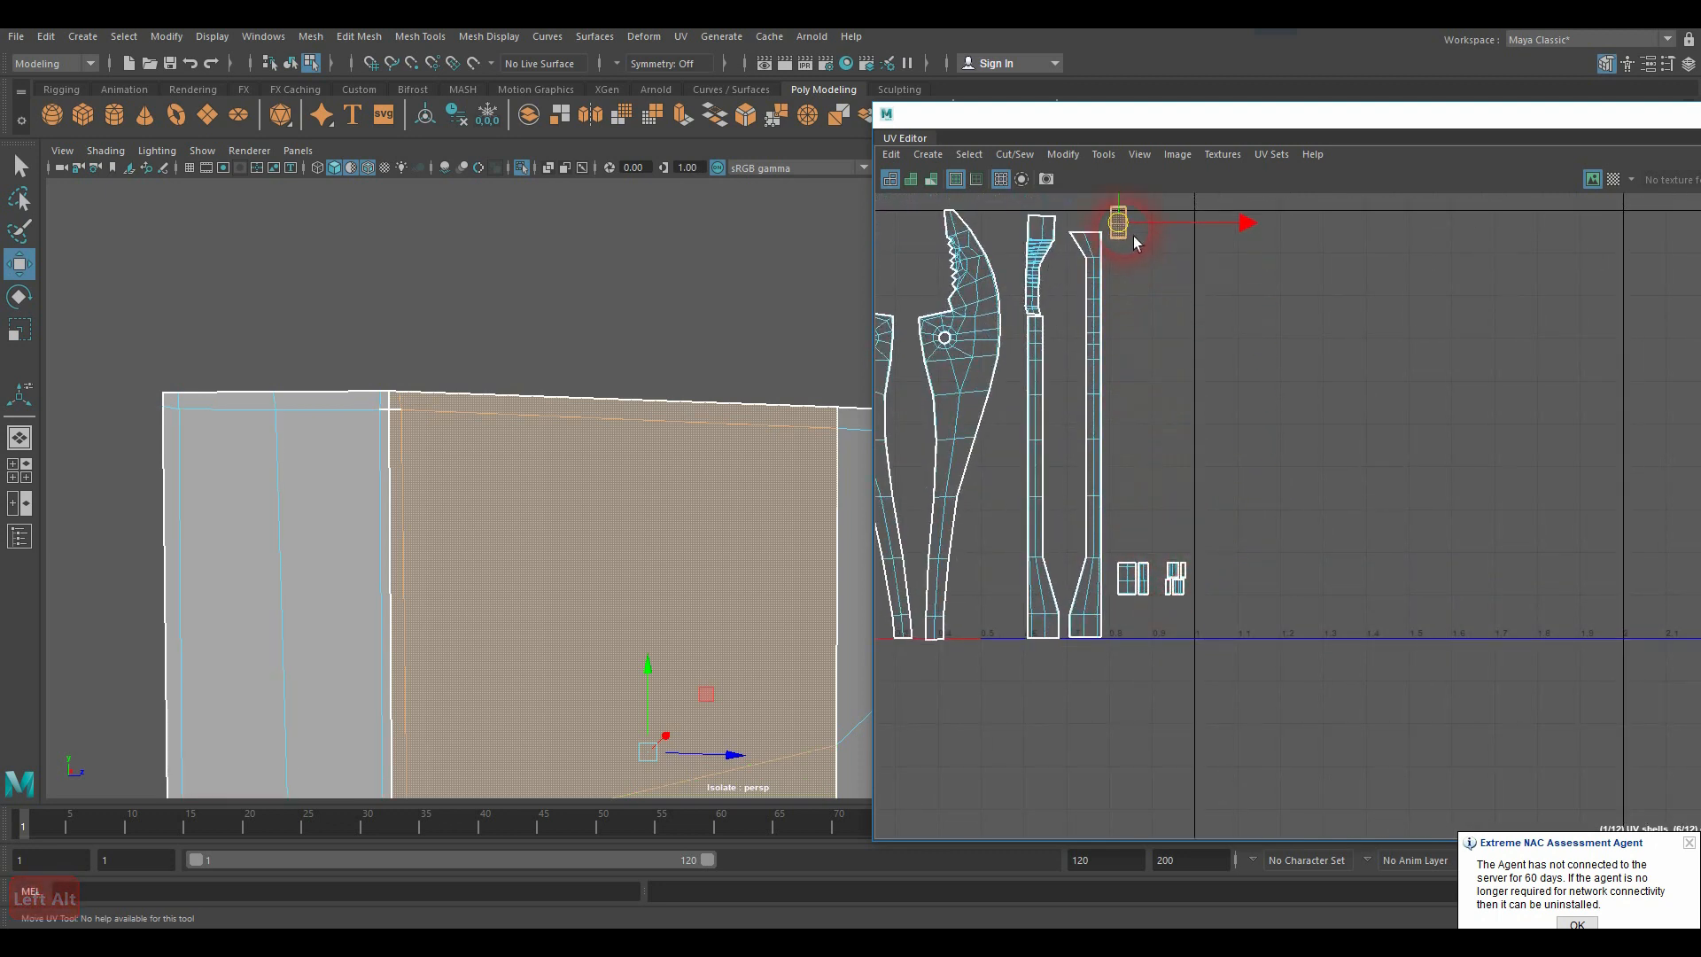
Step: Rotate the separated shell about a quarter turn so its long side runs parallel to the strip's flared end
left_click(728, 454)
left_click_drag(748, 482, 715, 477, "alt")
scroll(716, 477, "down", 3)
middle_click_drag(1144, 267, 1101, 360, "alt")
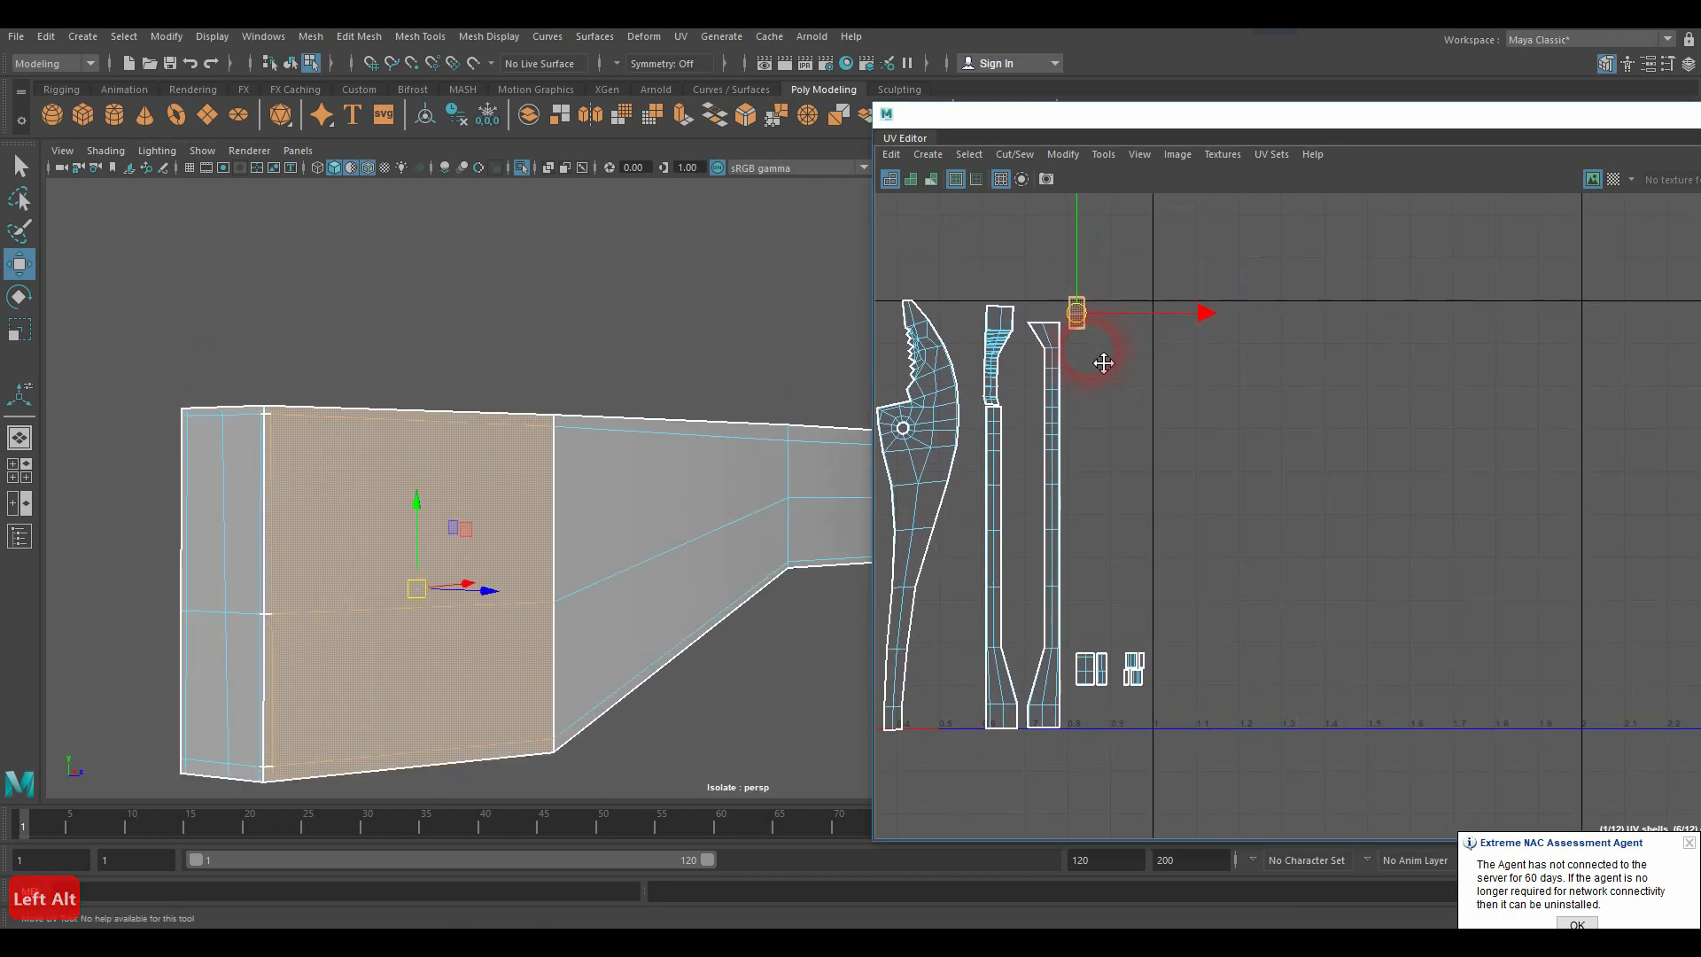
scroll(1015, 366, "up", 3)
scroll(1012, 366, "up", 4)
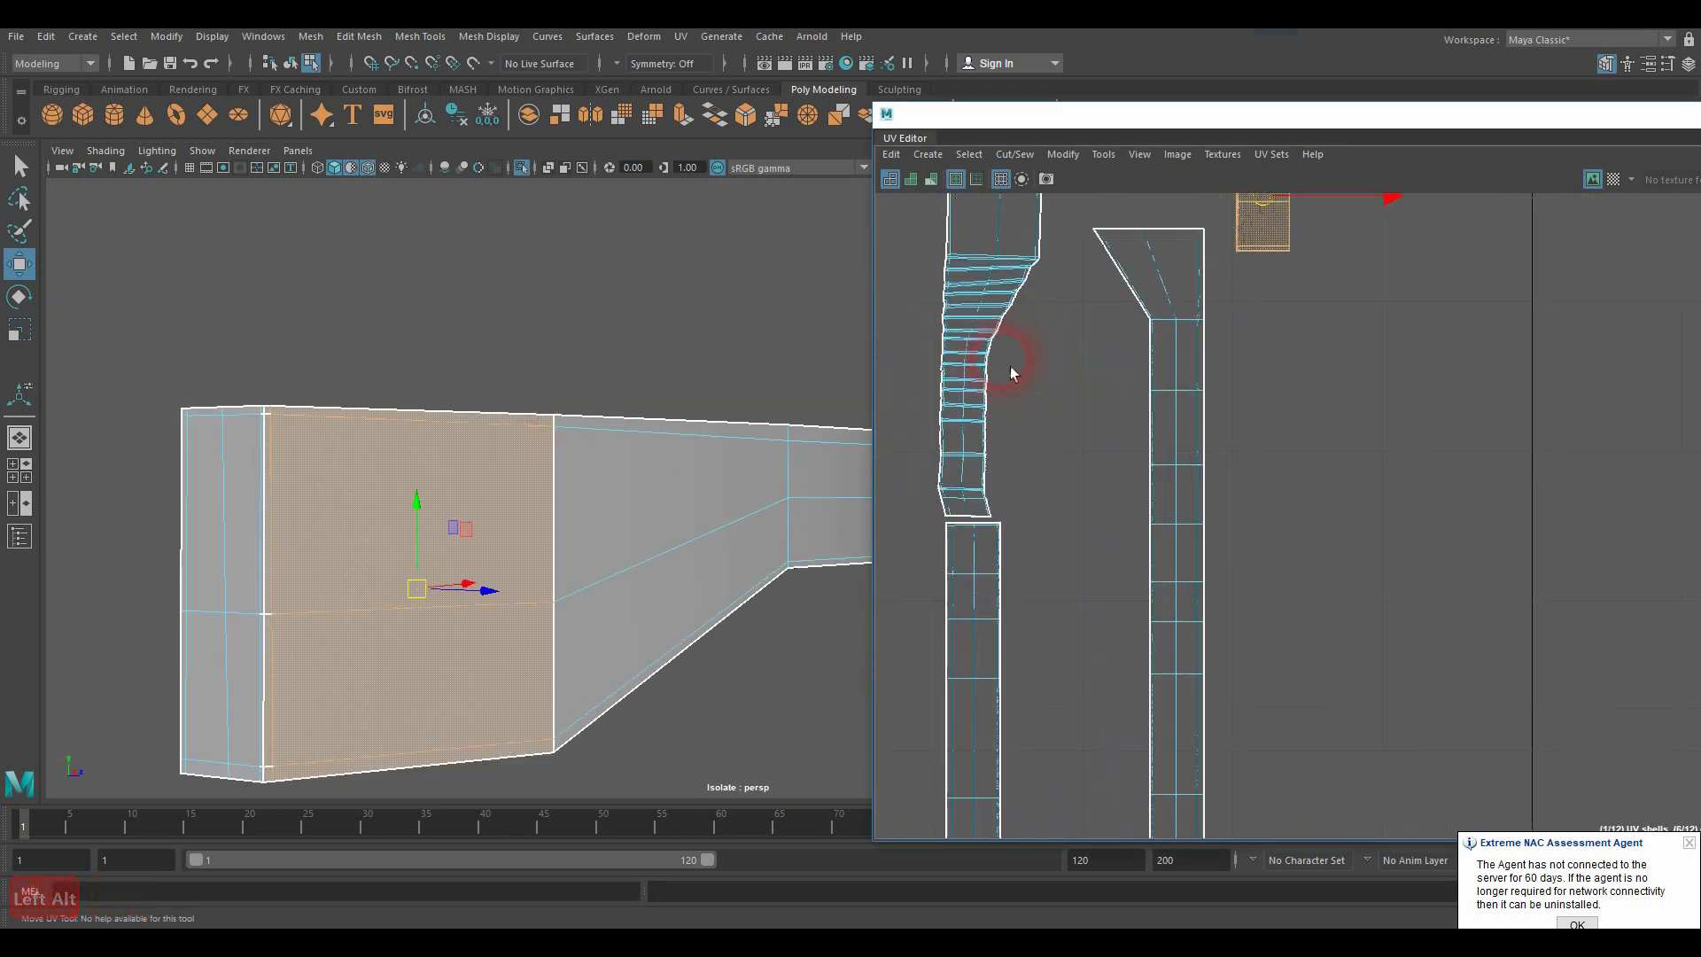
middle_click_drag(1373, 372, 1249, 558, "alt")
scroll(1277, 518, "up", 2)
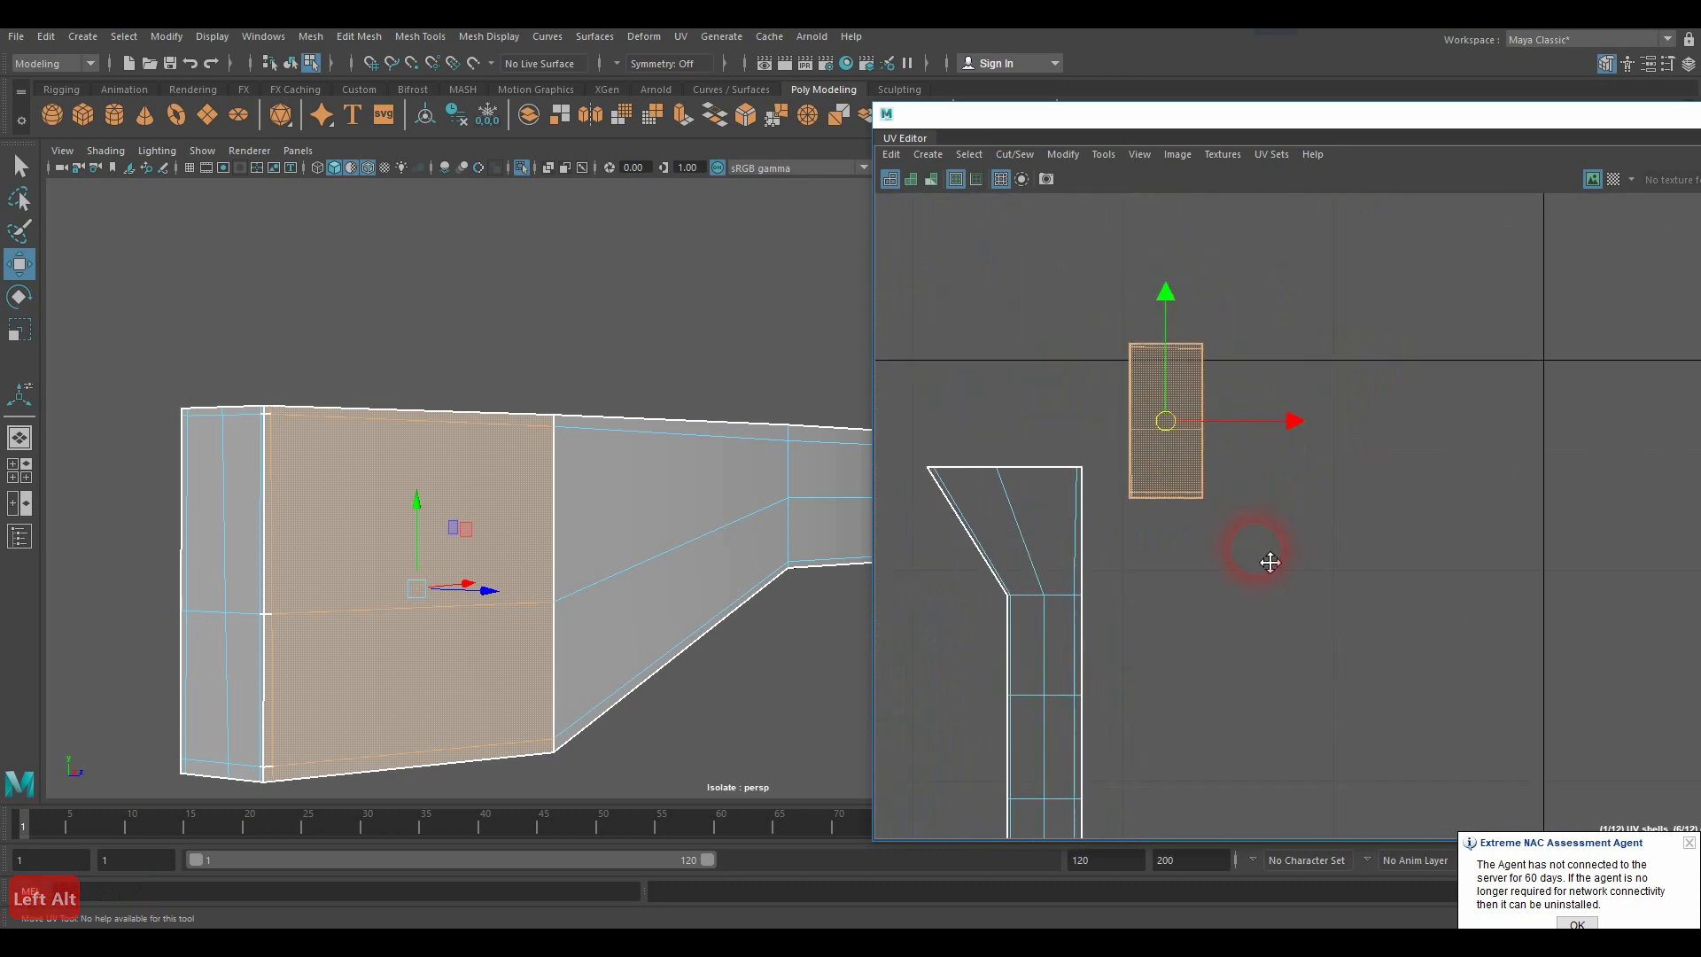
scroll(1204, 486, "up", 3)
middle_click_drag(1204, 485, 1280, 518, "alt")
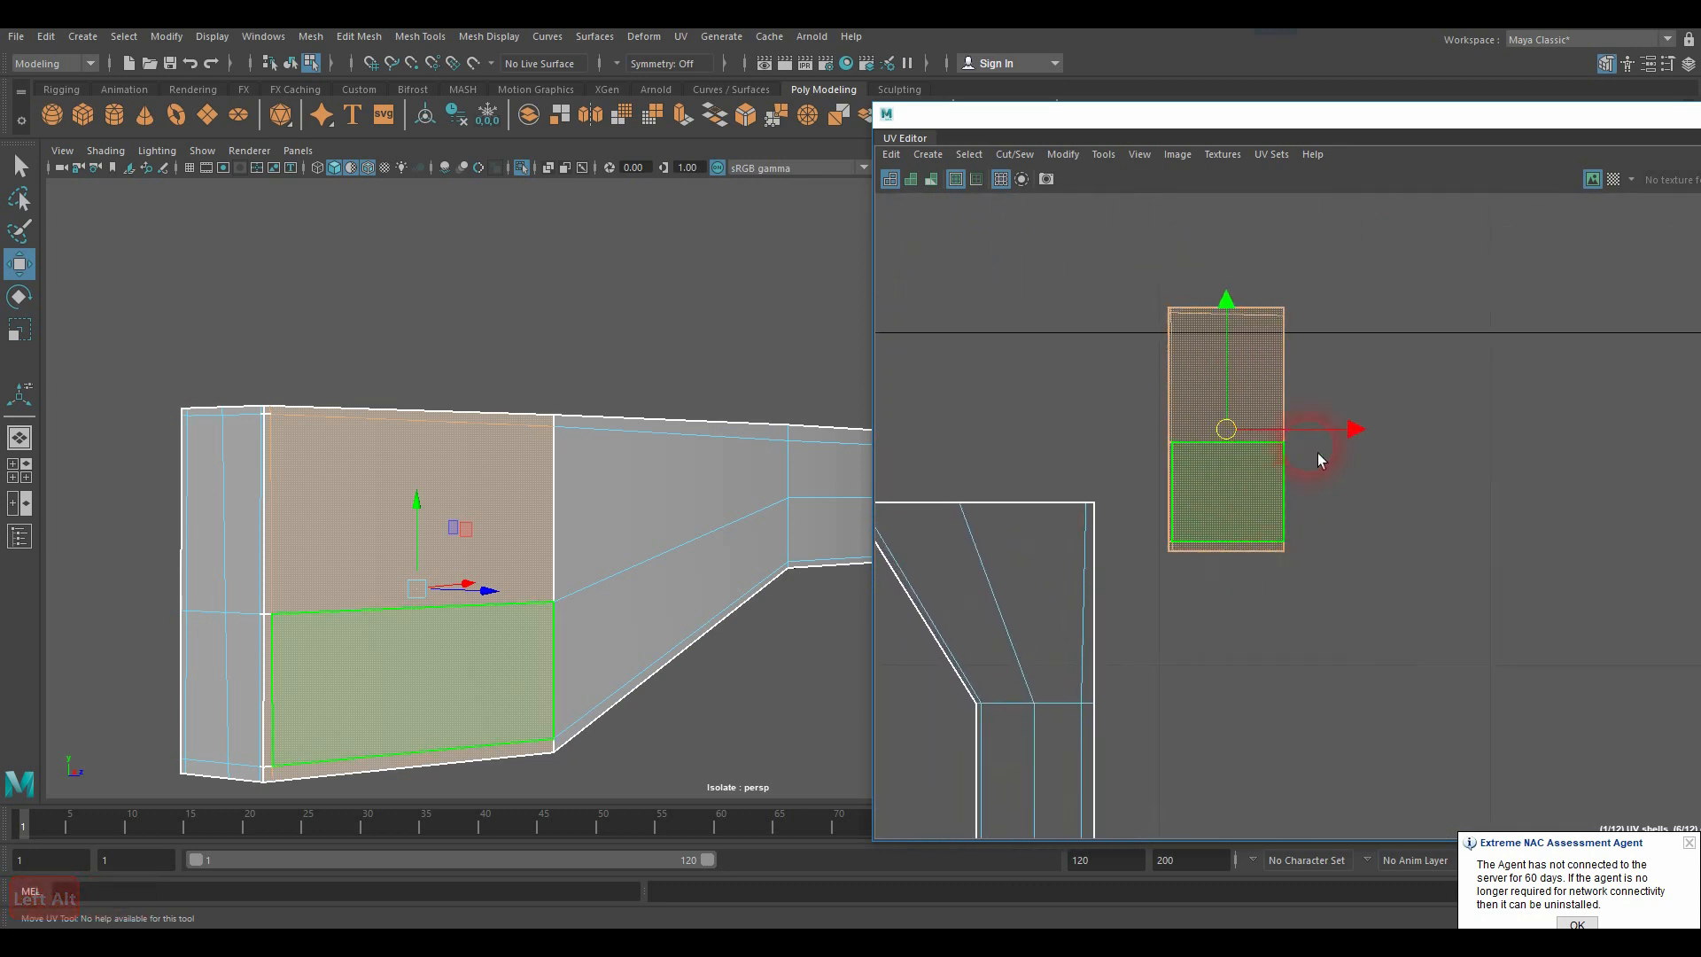
key("e")
left_click_drag(1290, 326, 1367, 520)
middle_click_drag(1214, 524, 1405, 535, "alt")
Step: Move the rotated shell directly above the strip's flared end and check their shared corner UV on the 3D model
key("w")
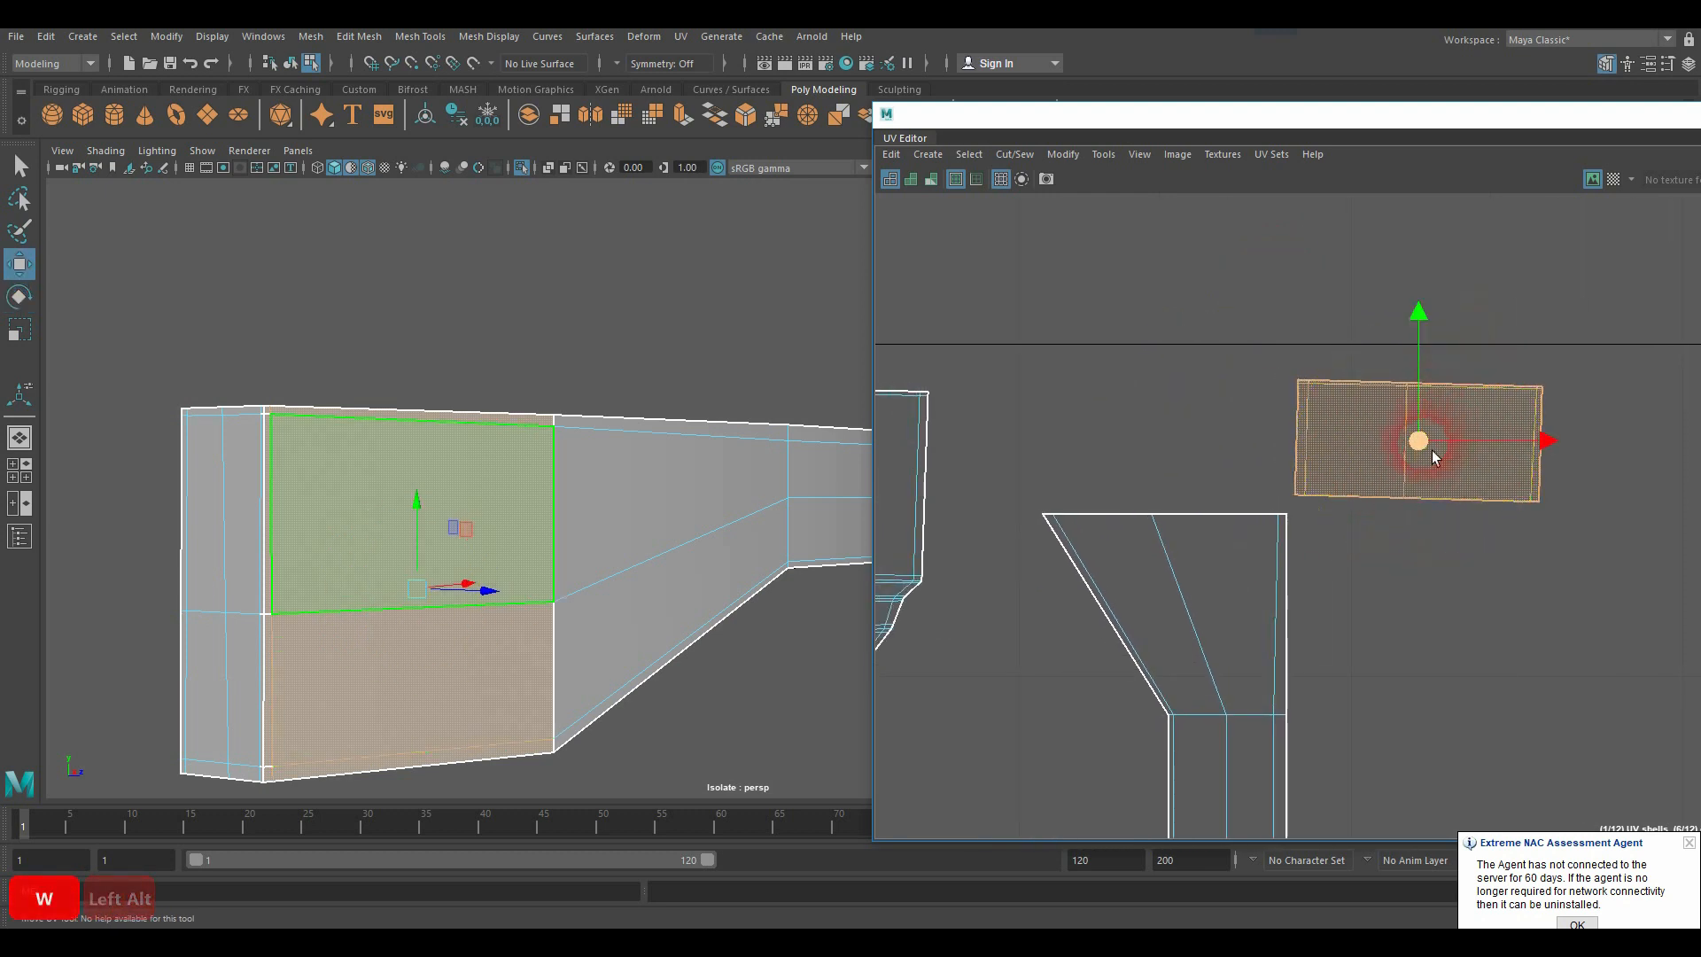
left_click_drag(1417, 440, 1178, 460)
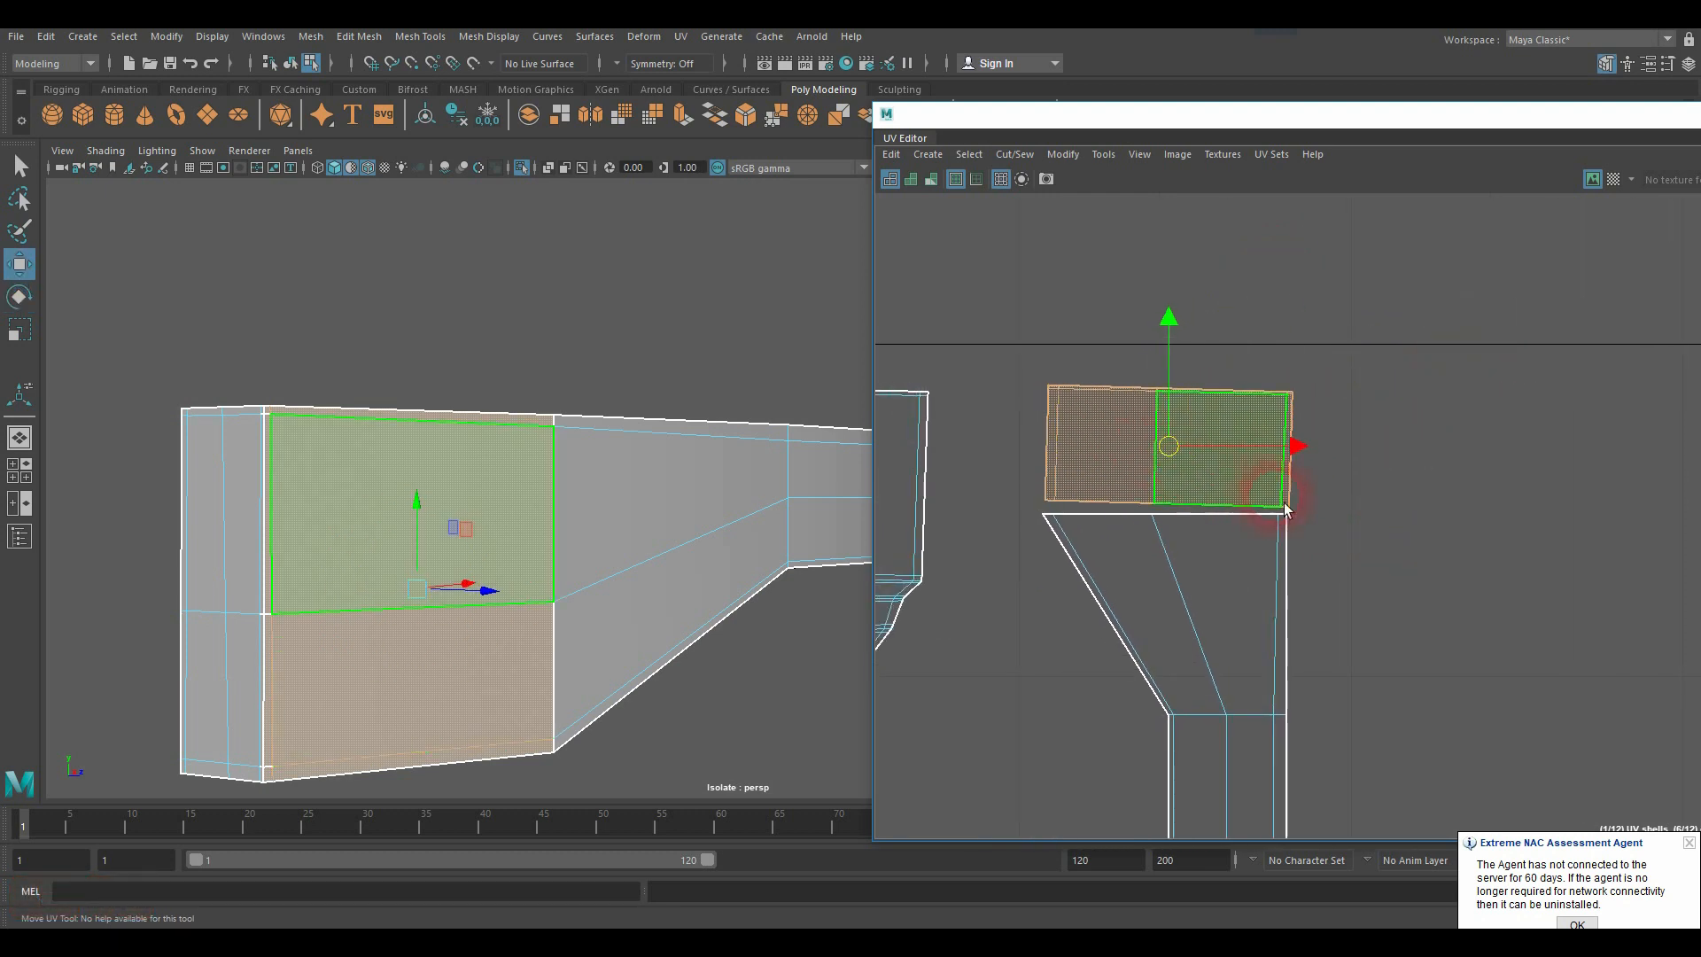
right_click_drag(1287, 508, 1360, 501)
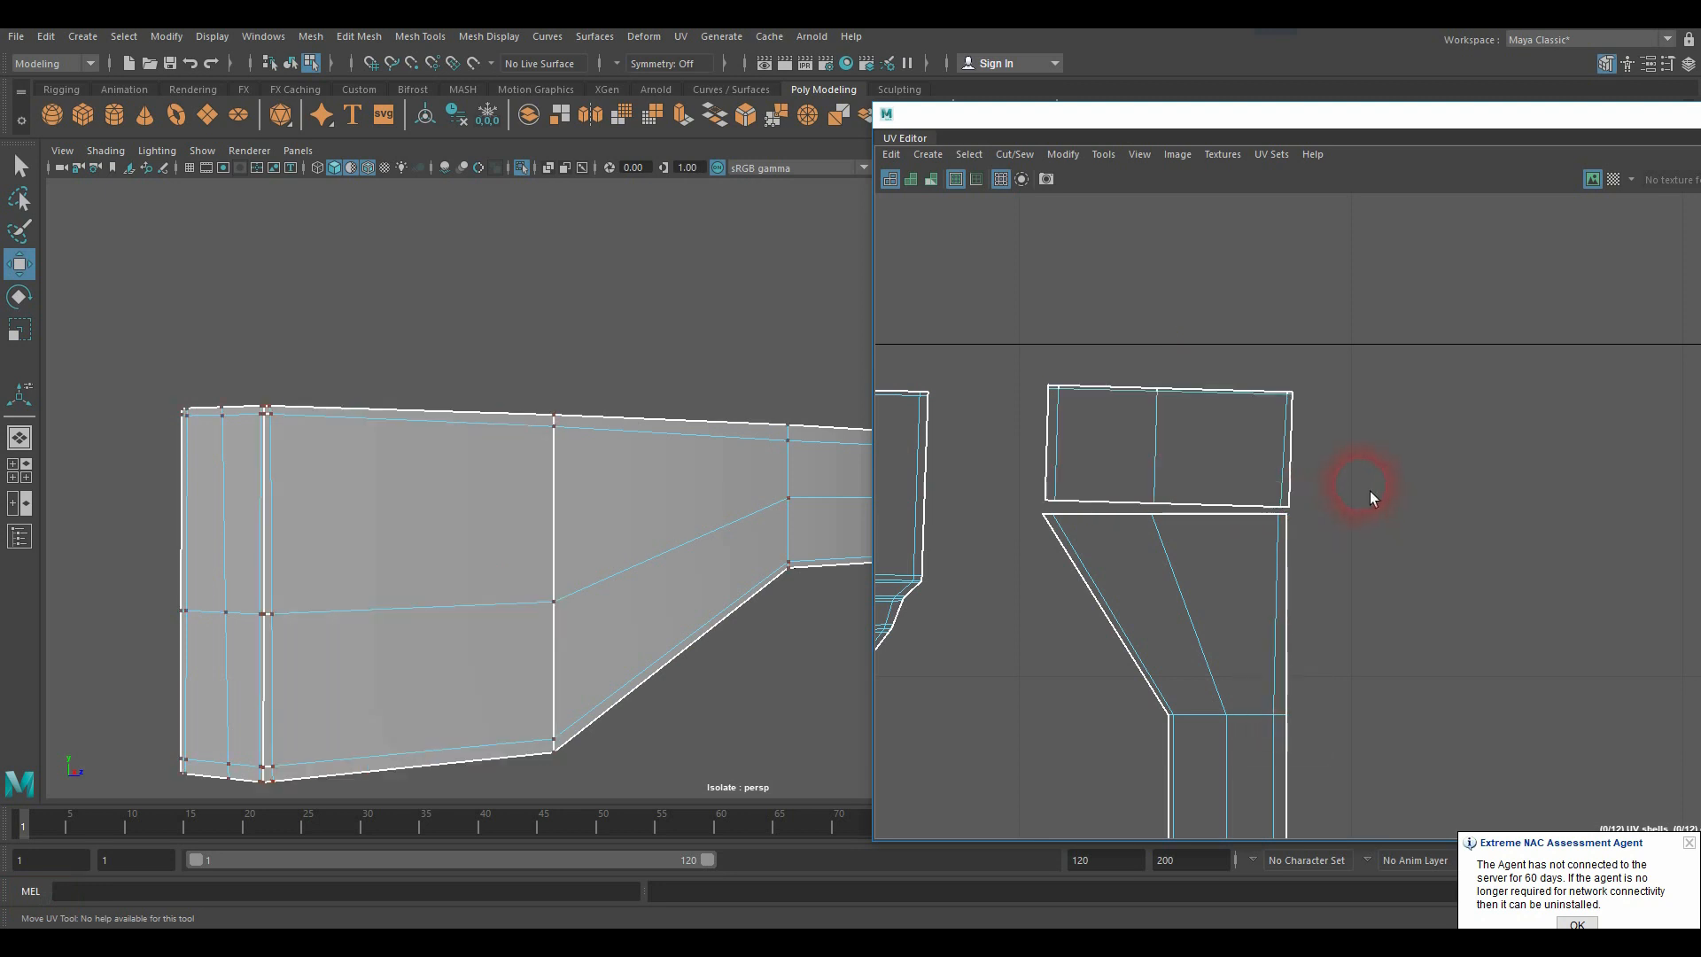
left_click(1284, 510)
left_click_drag(643, 507, 570, 430, "alt")
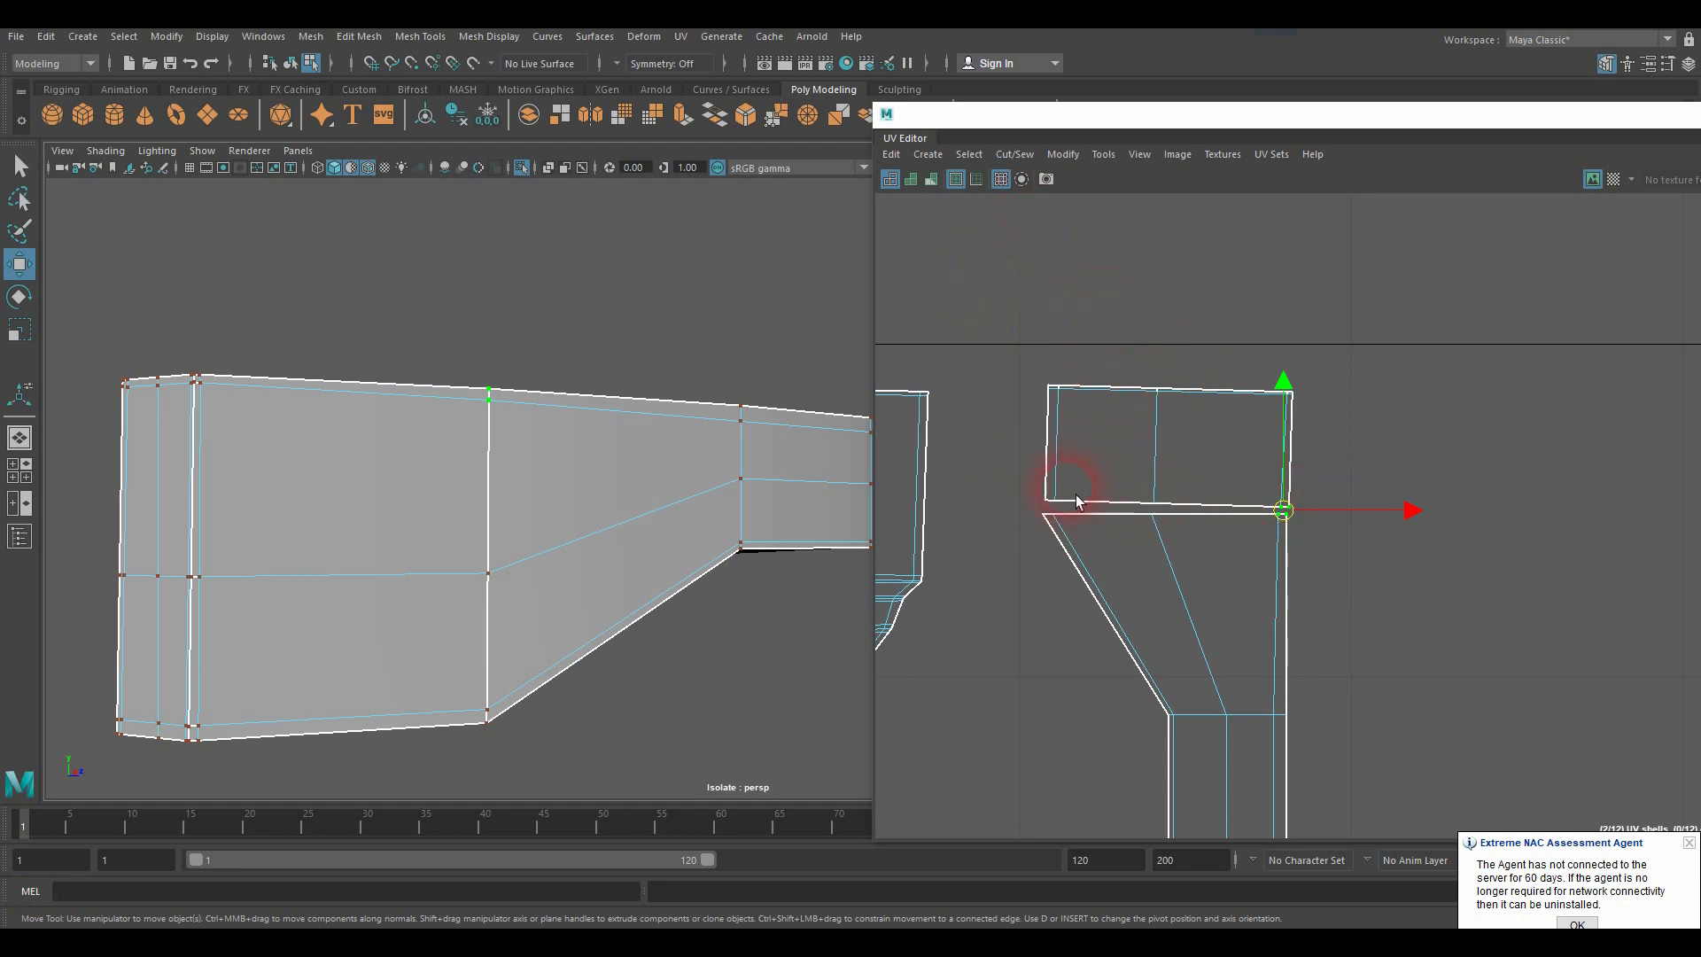
Step: Try to sew the separated shell's lower row of UVs to the strip using Move and Sew limited to 4 faces
left_click_drag(1024, 486, 1338, 516)
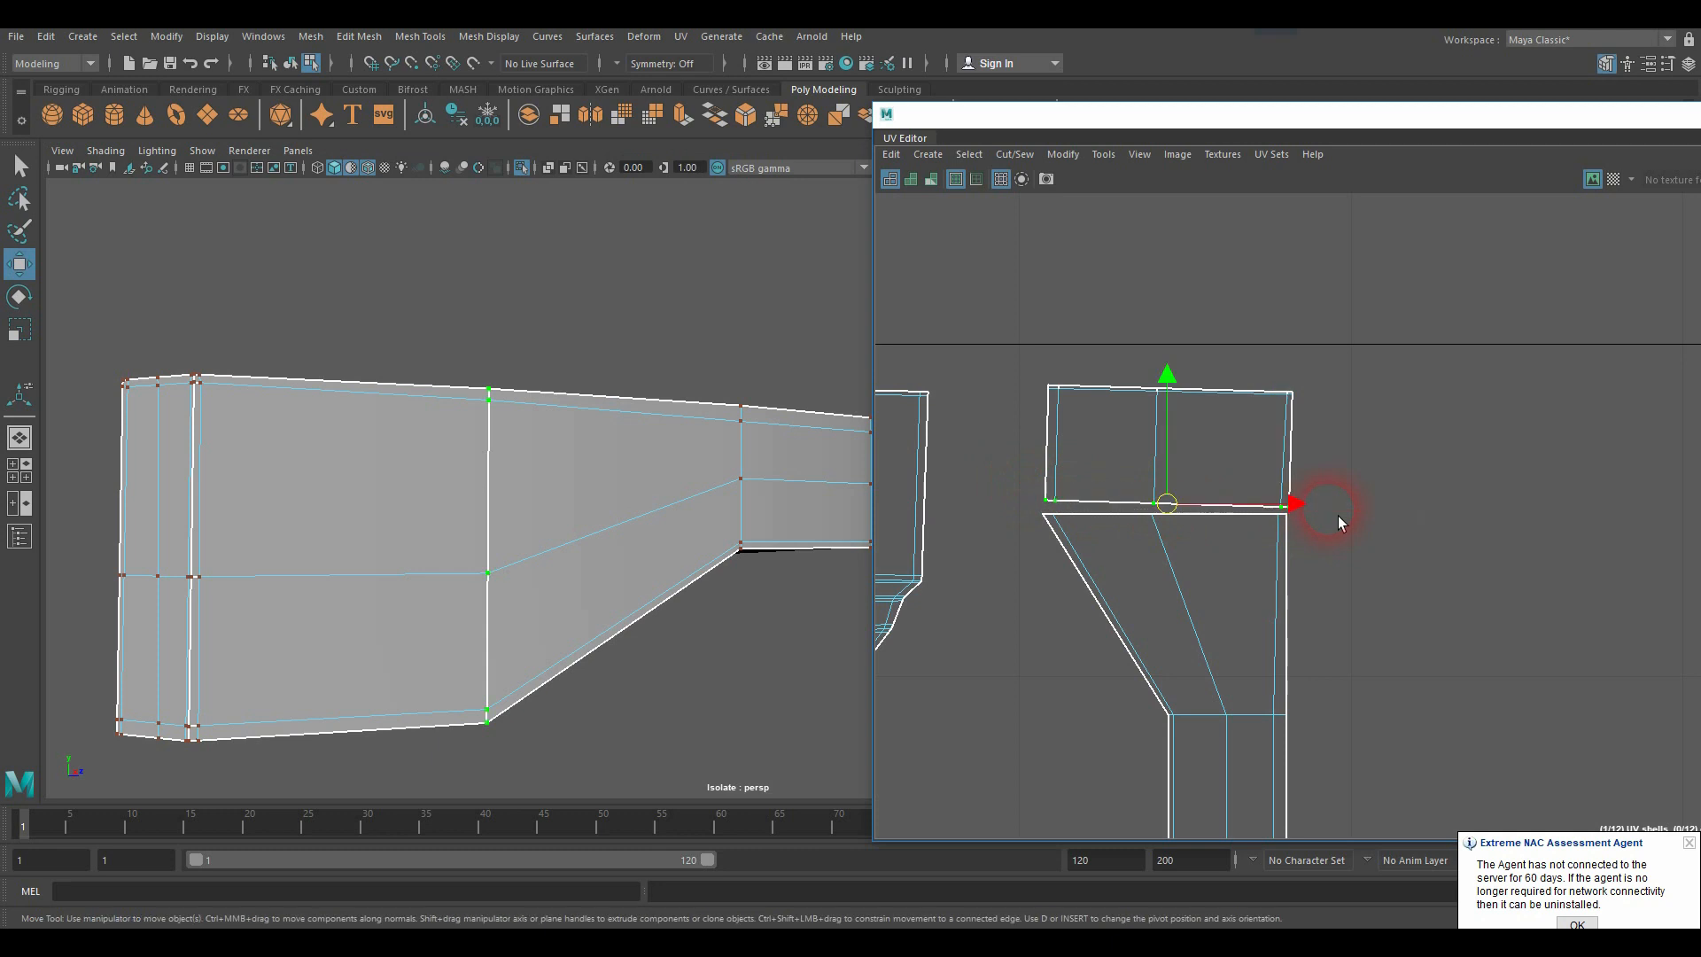
left_click(999, 157)
left_click(1193, 323)
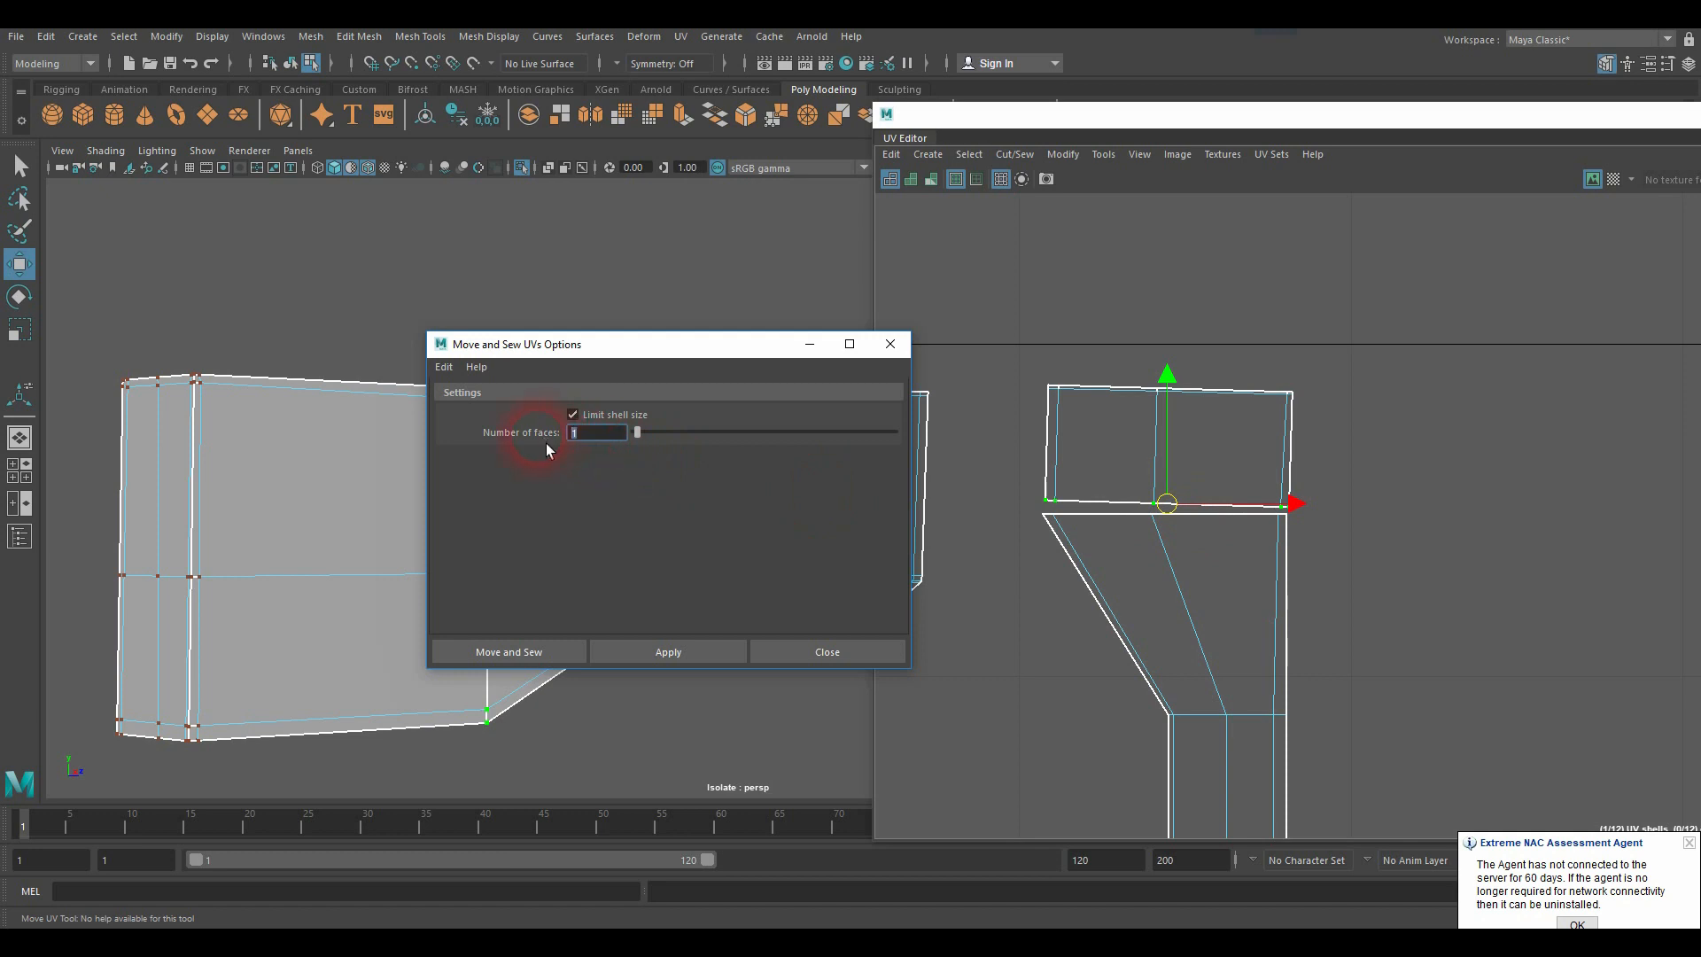
type("4")
left_click(630, 651)
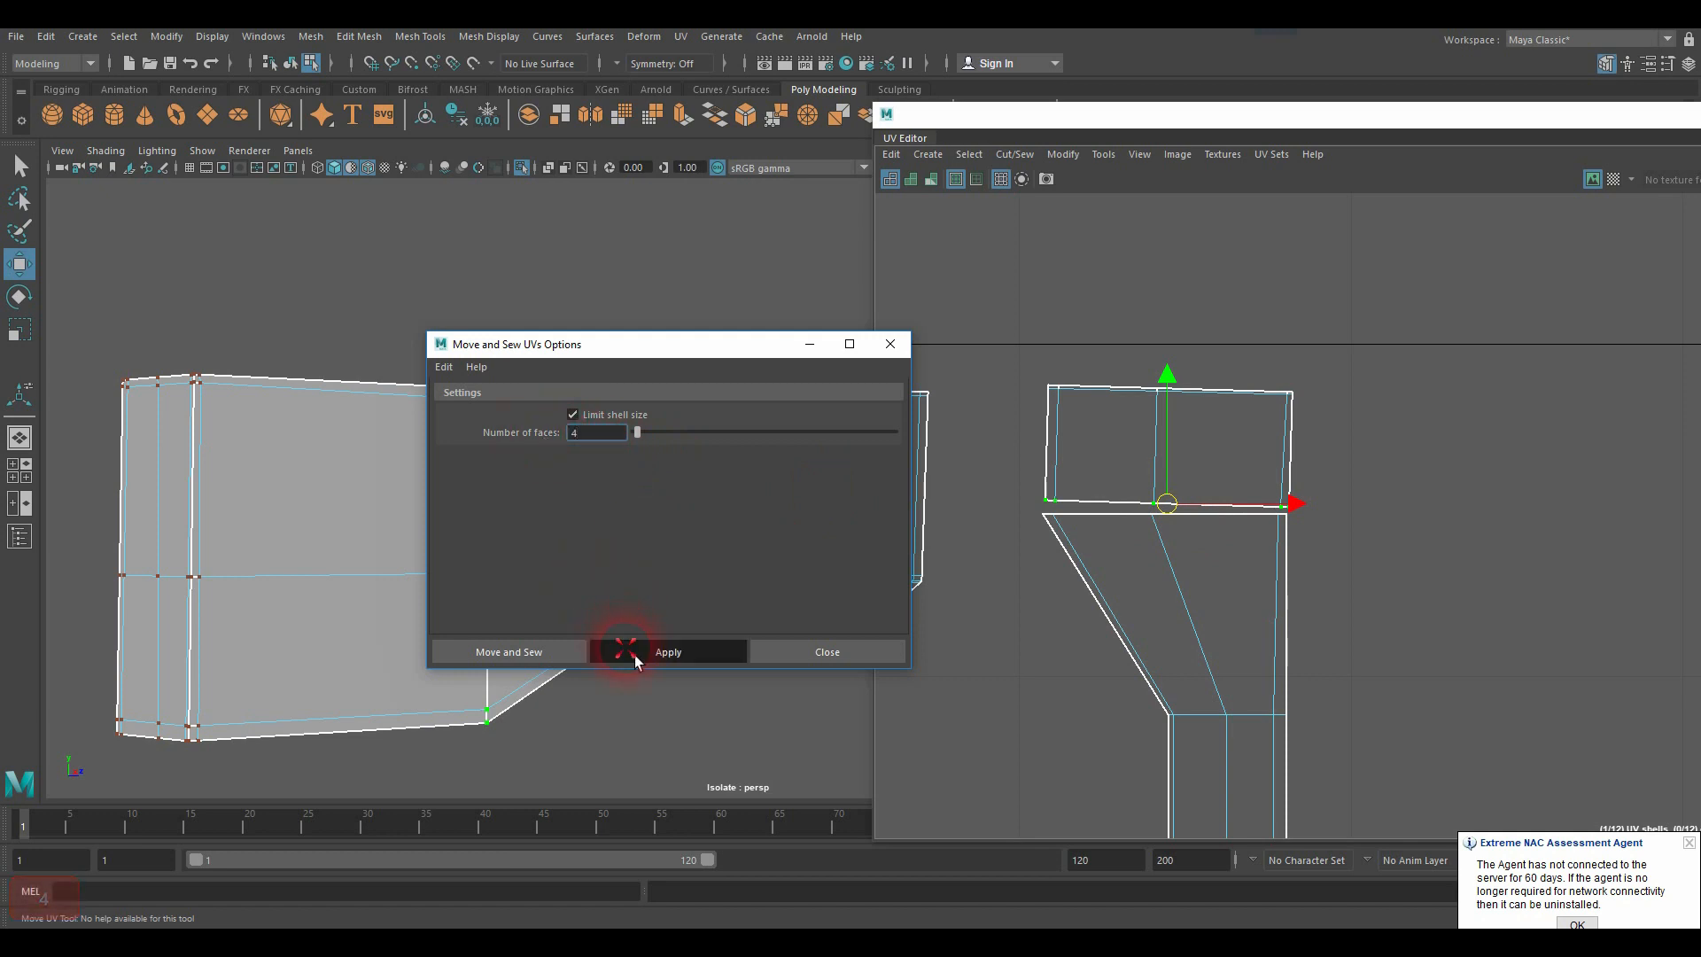
left_click(1343, 485)
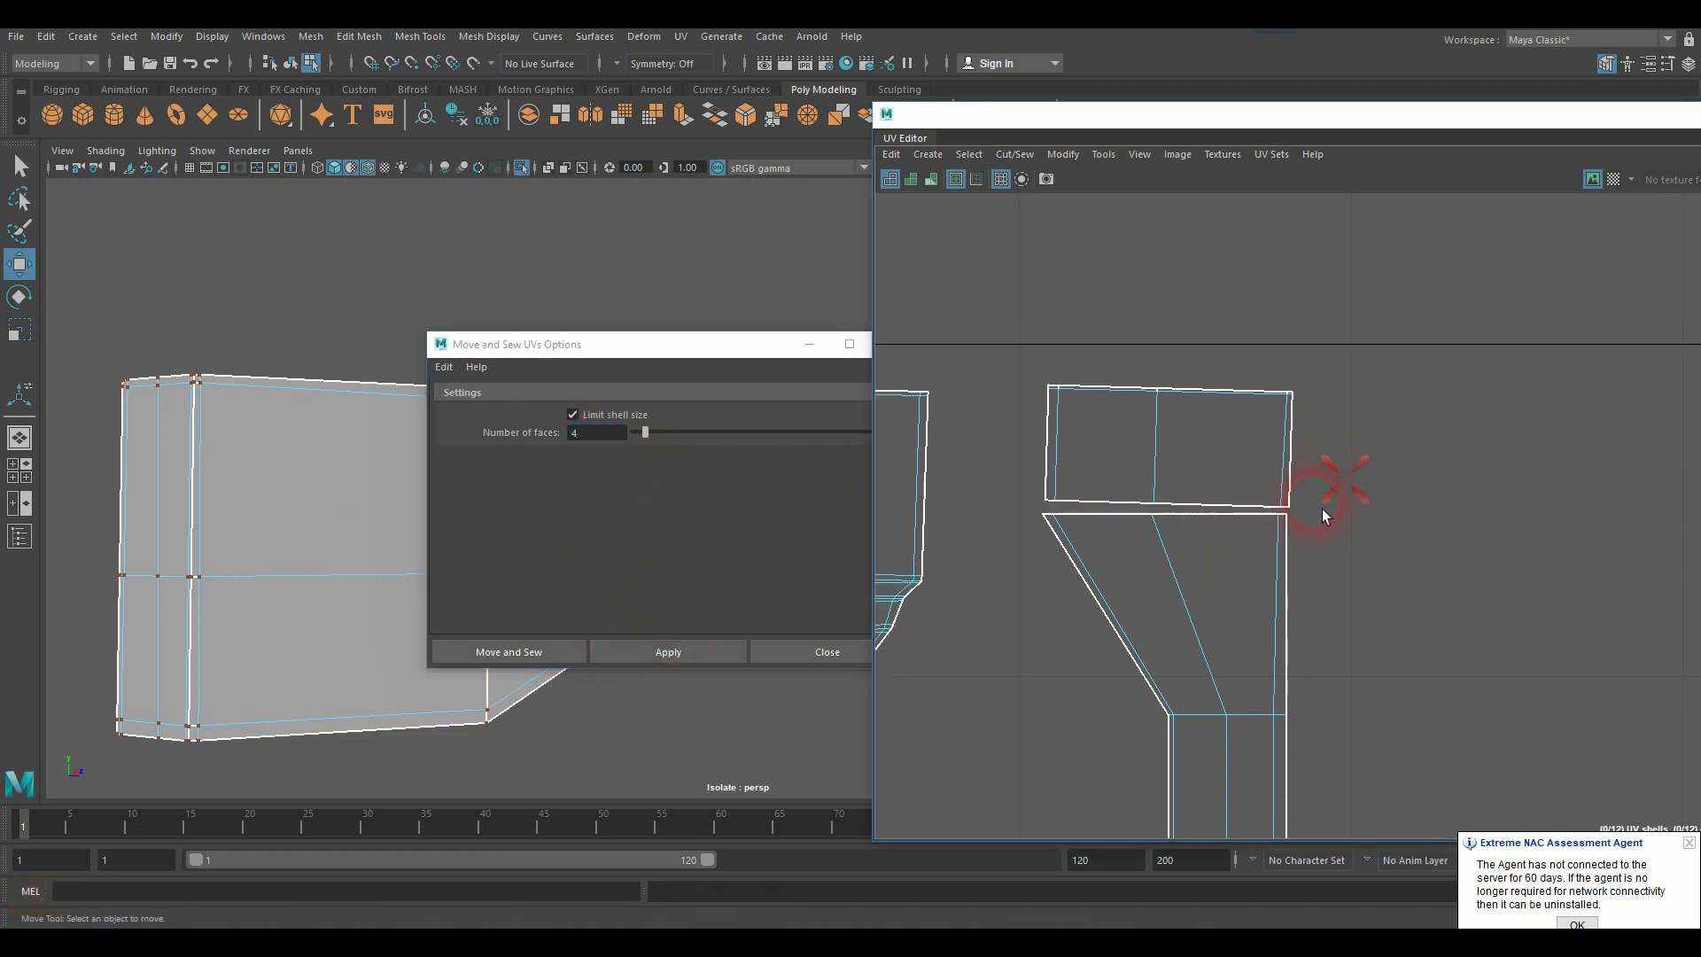
Step: Try Move and Sew on the shell's corner UVs with the shell size limit off, and undo that sew
right_click_drag(1284, 504, 1191, 479)
left_click_drag(1317, 493, 1275, 509)
right_click_drag(1275, 505, 1314, 510)
left_click_drag(1283, 522, 1283, 523)
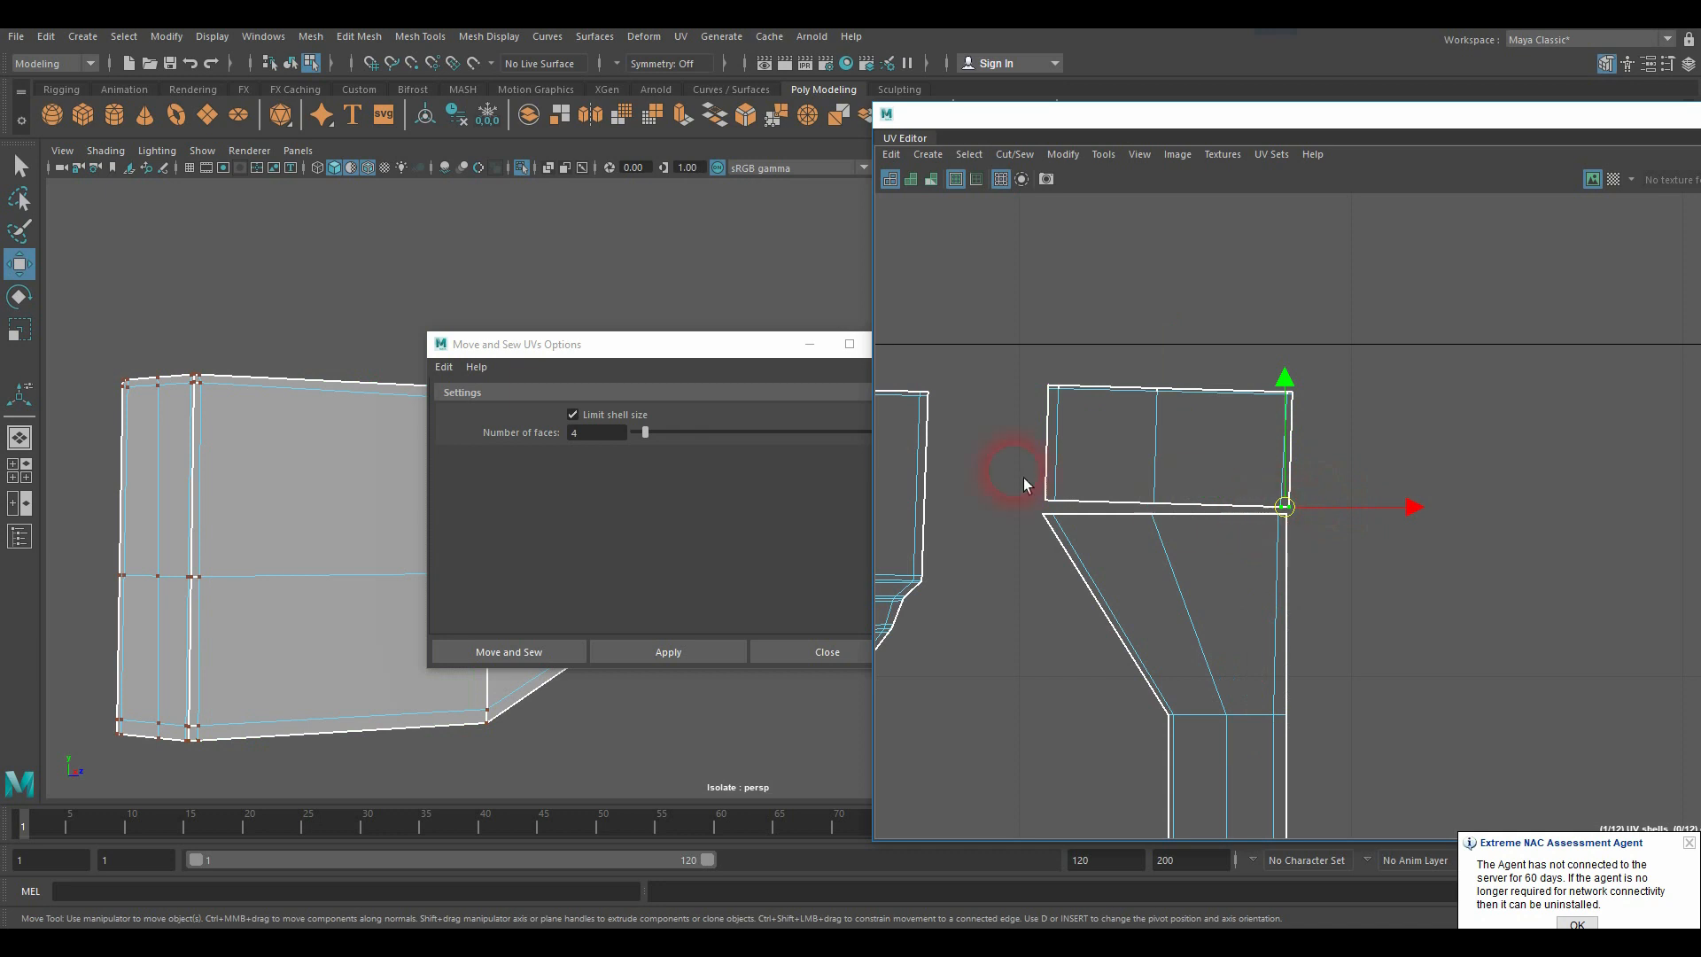
left_click(575, 416)
left_click(651, 647)
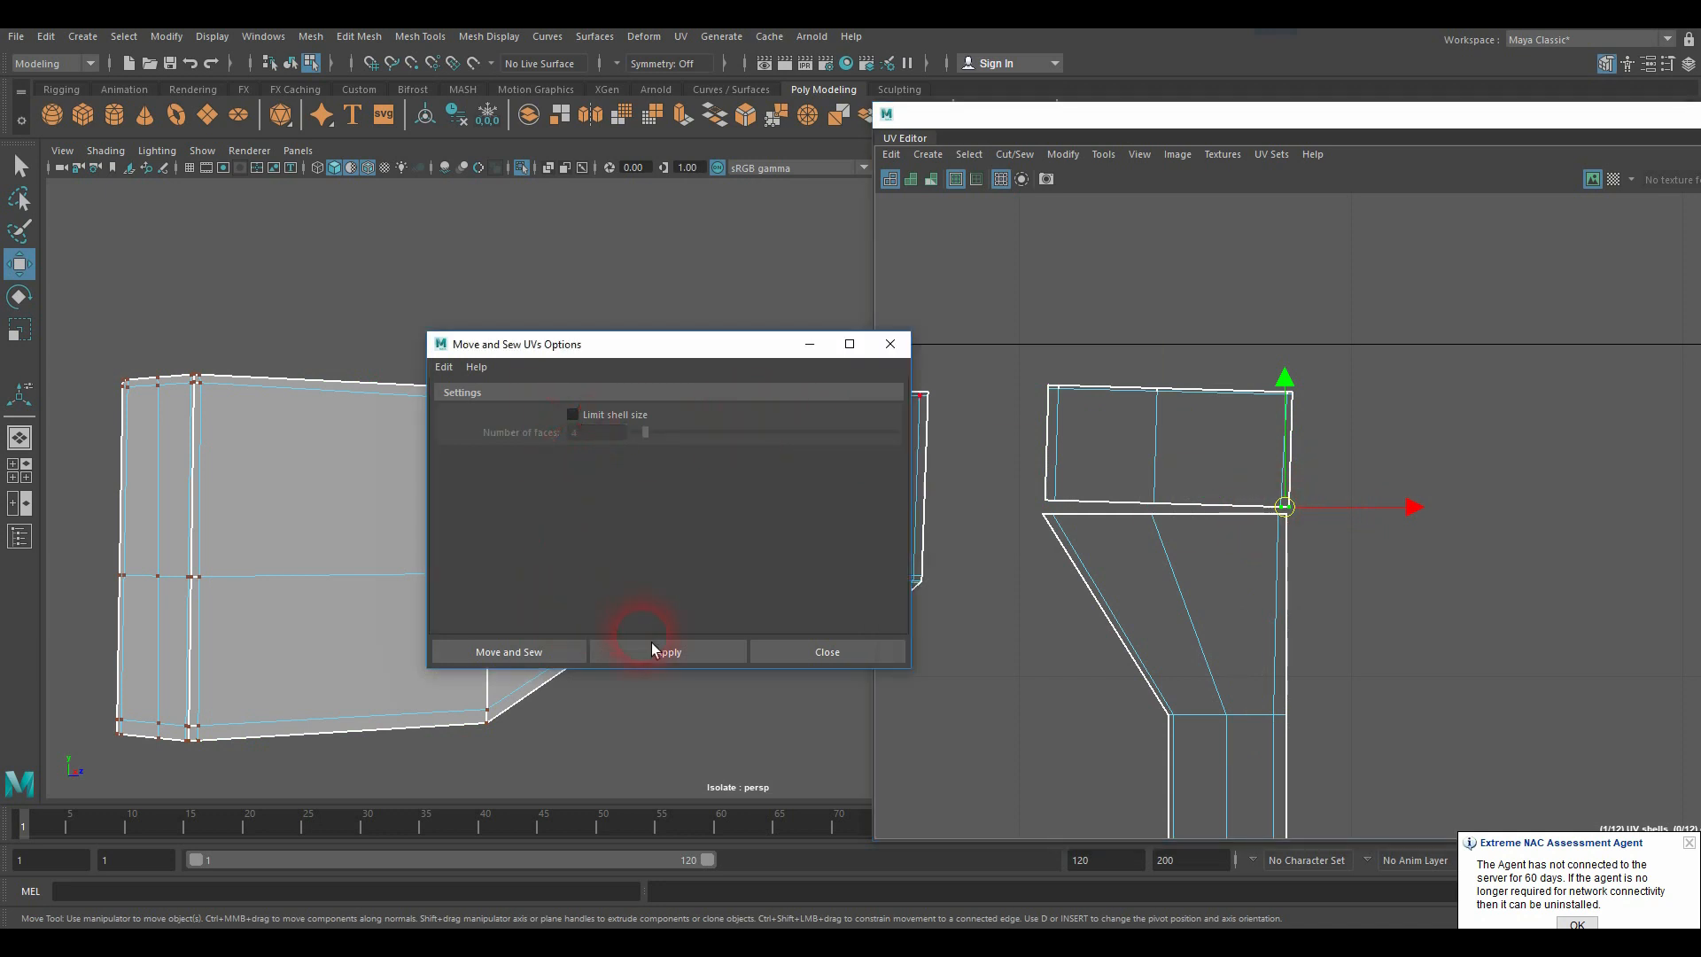
left_click(1273, 496)
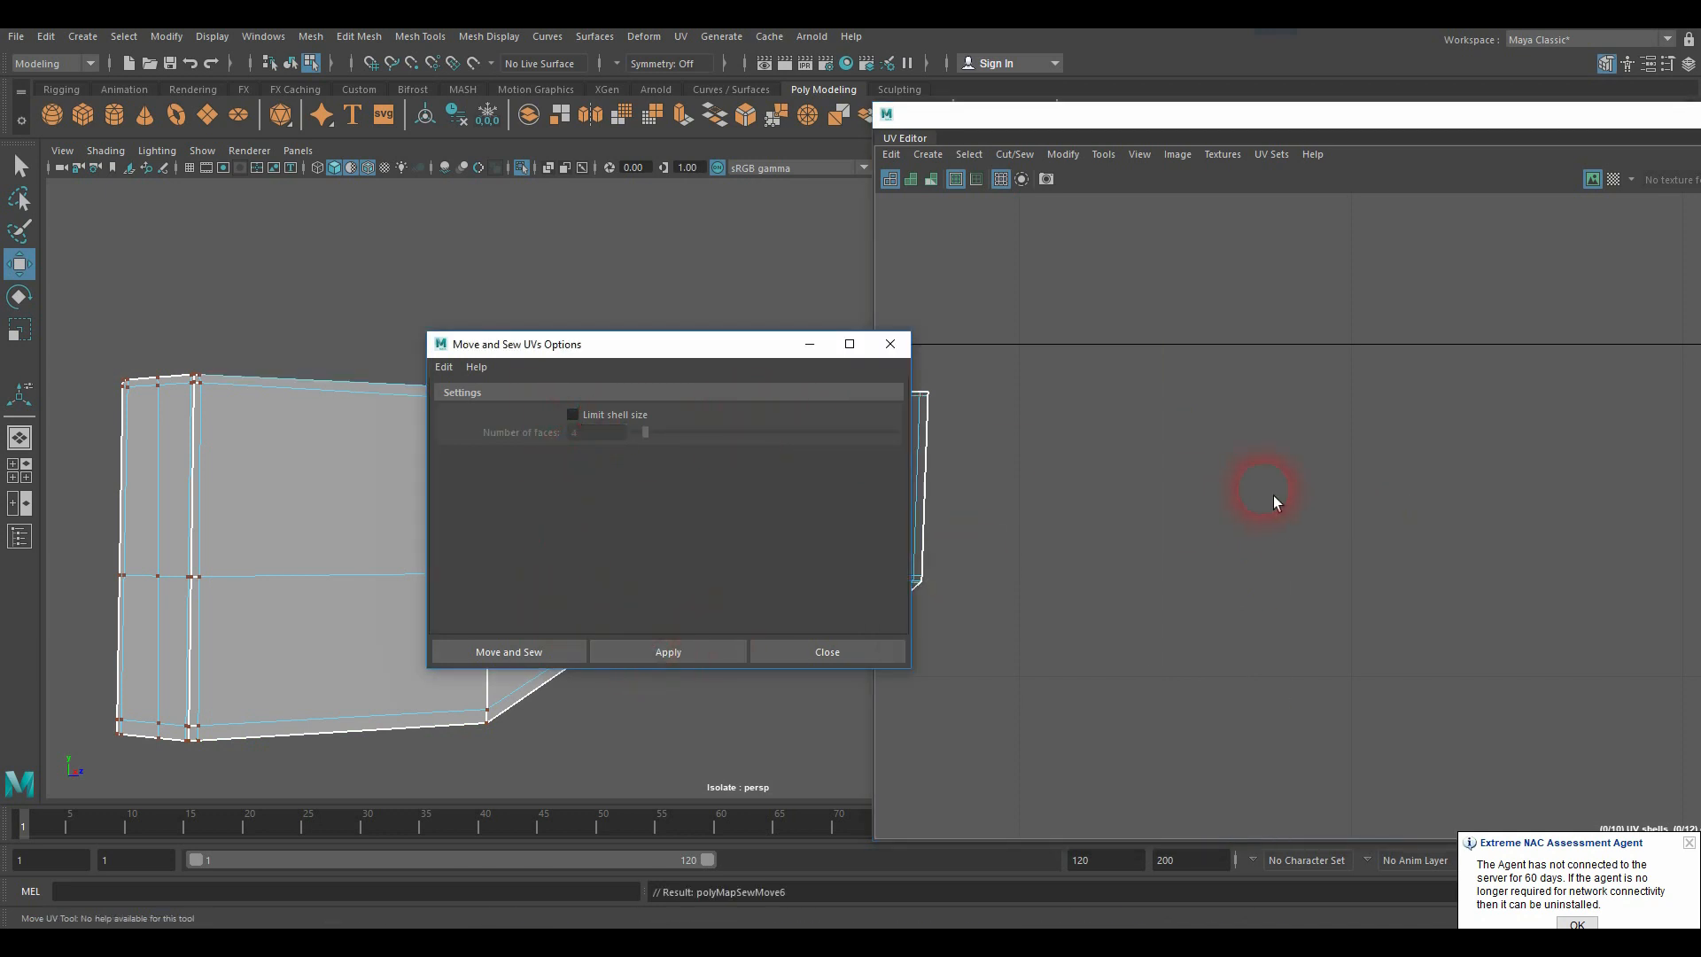
key("z")
left_click(1328, 553)
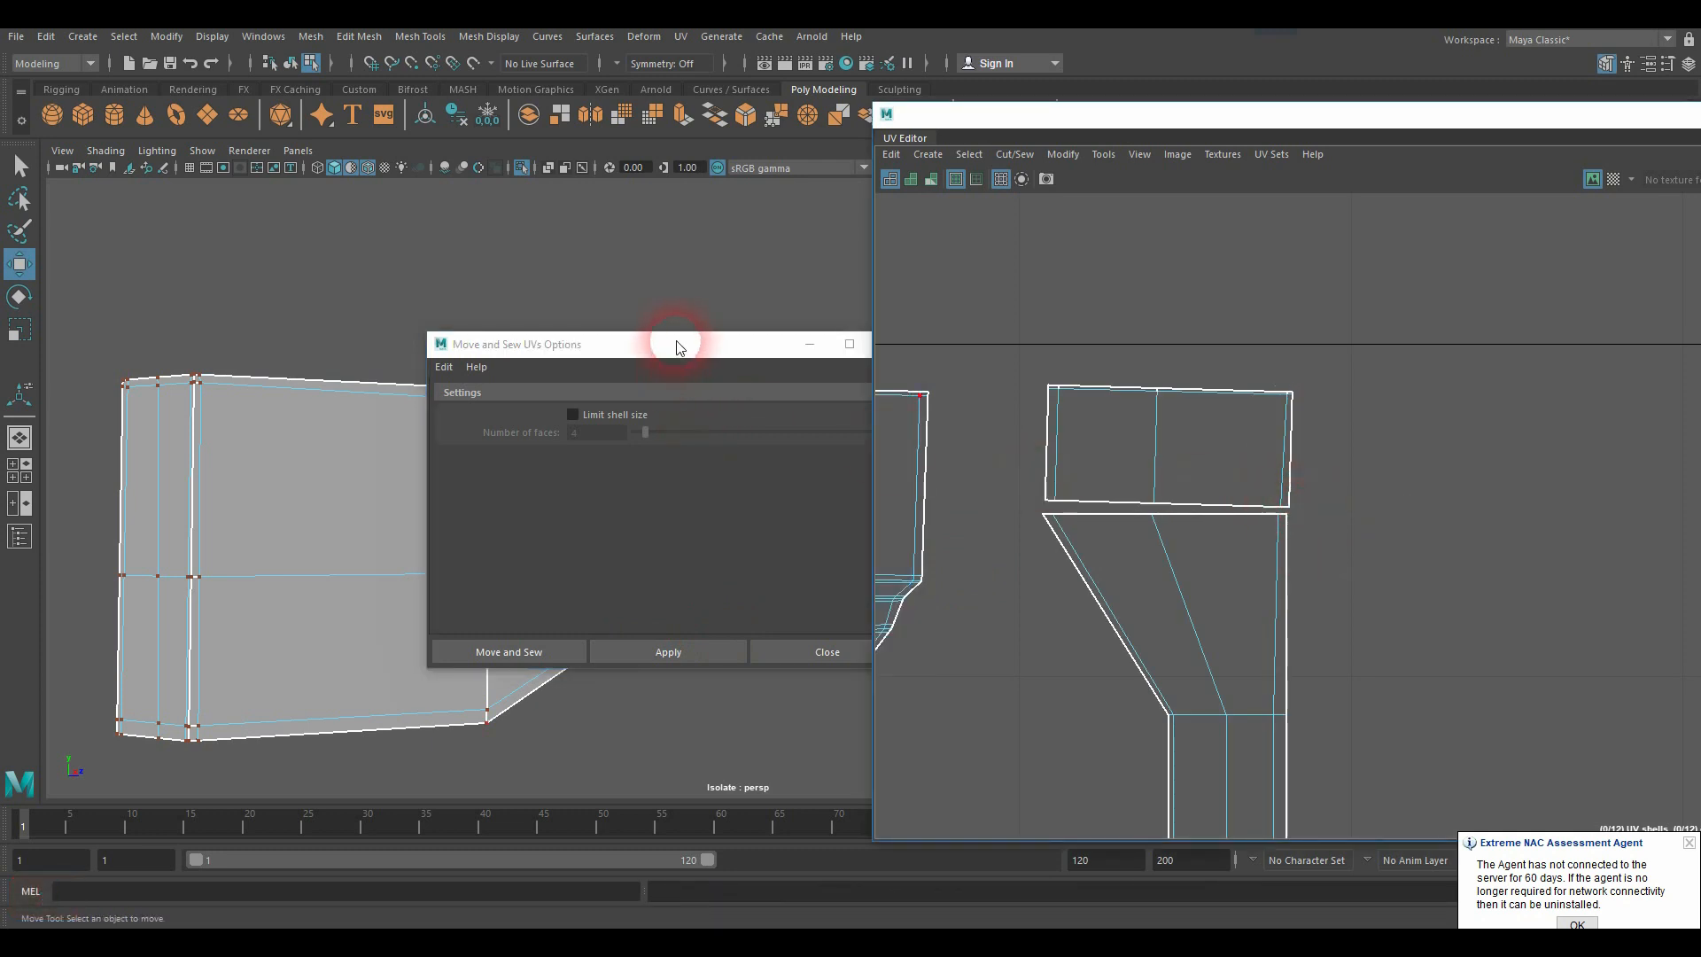
Step: Select all shared edges between the separated shell and the strip's flared end and move and sew them without a shell size limit
left_click_drag(674, 336, 635, 367)
left_click(574, 448)
left_click(1546, 461)
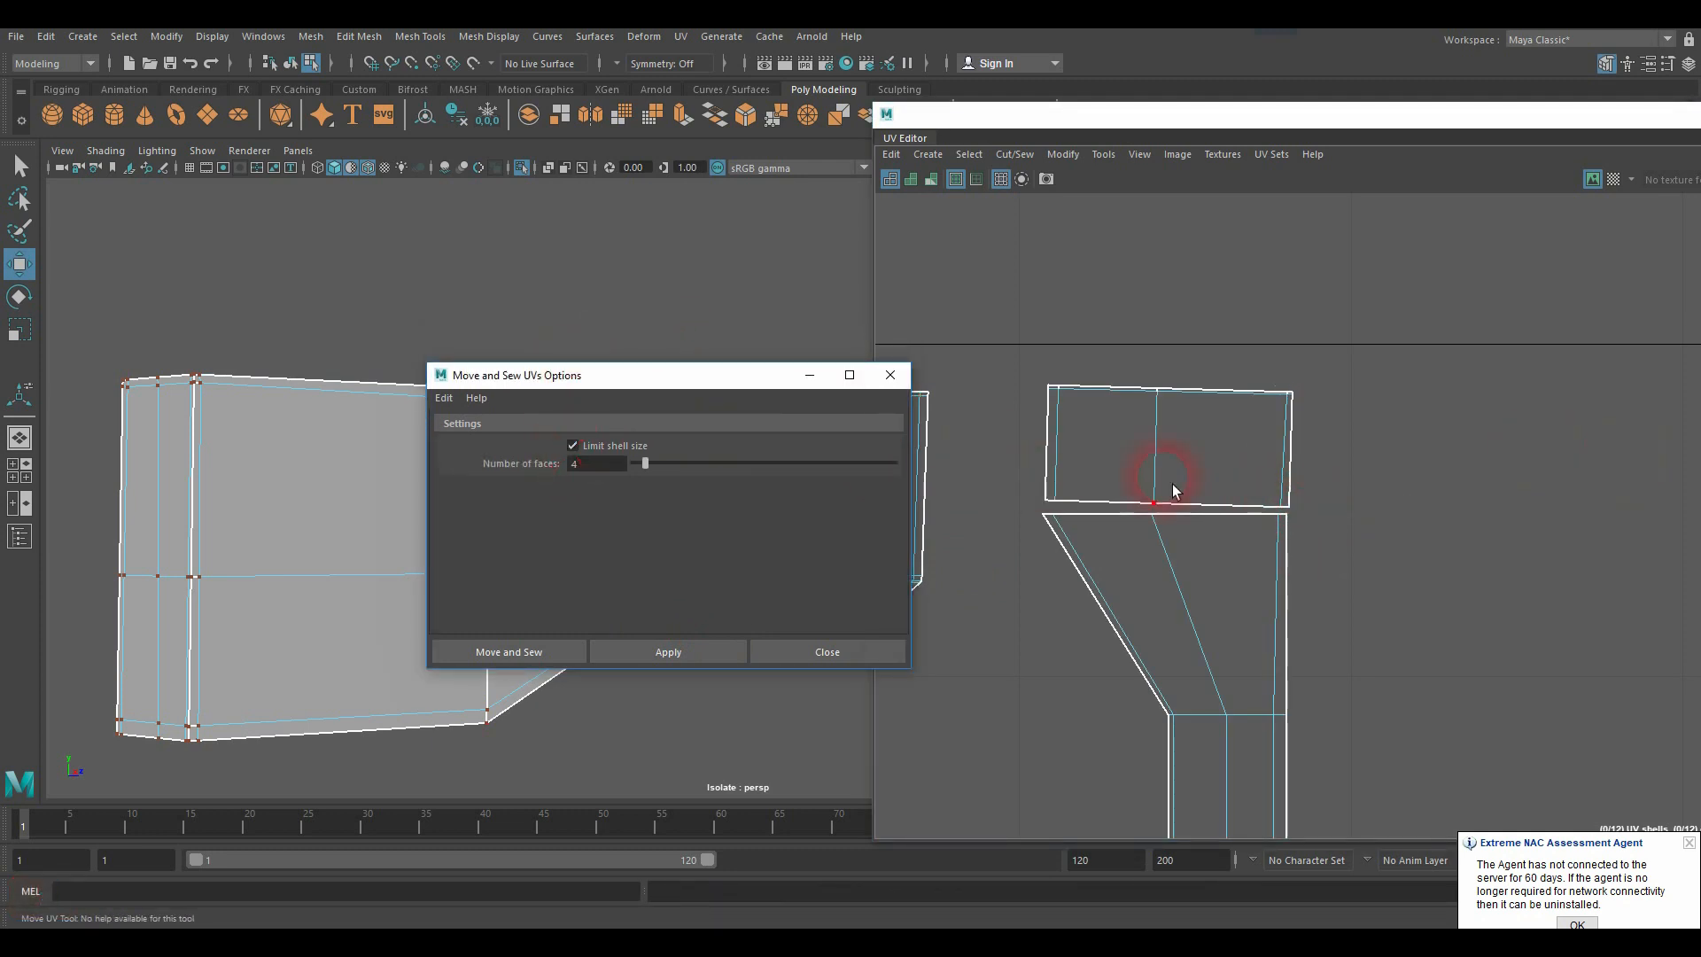
left_click(574, 447)
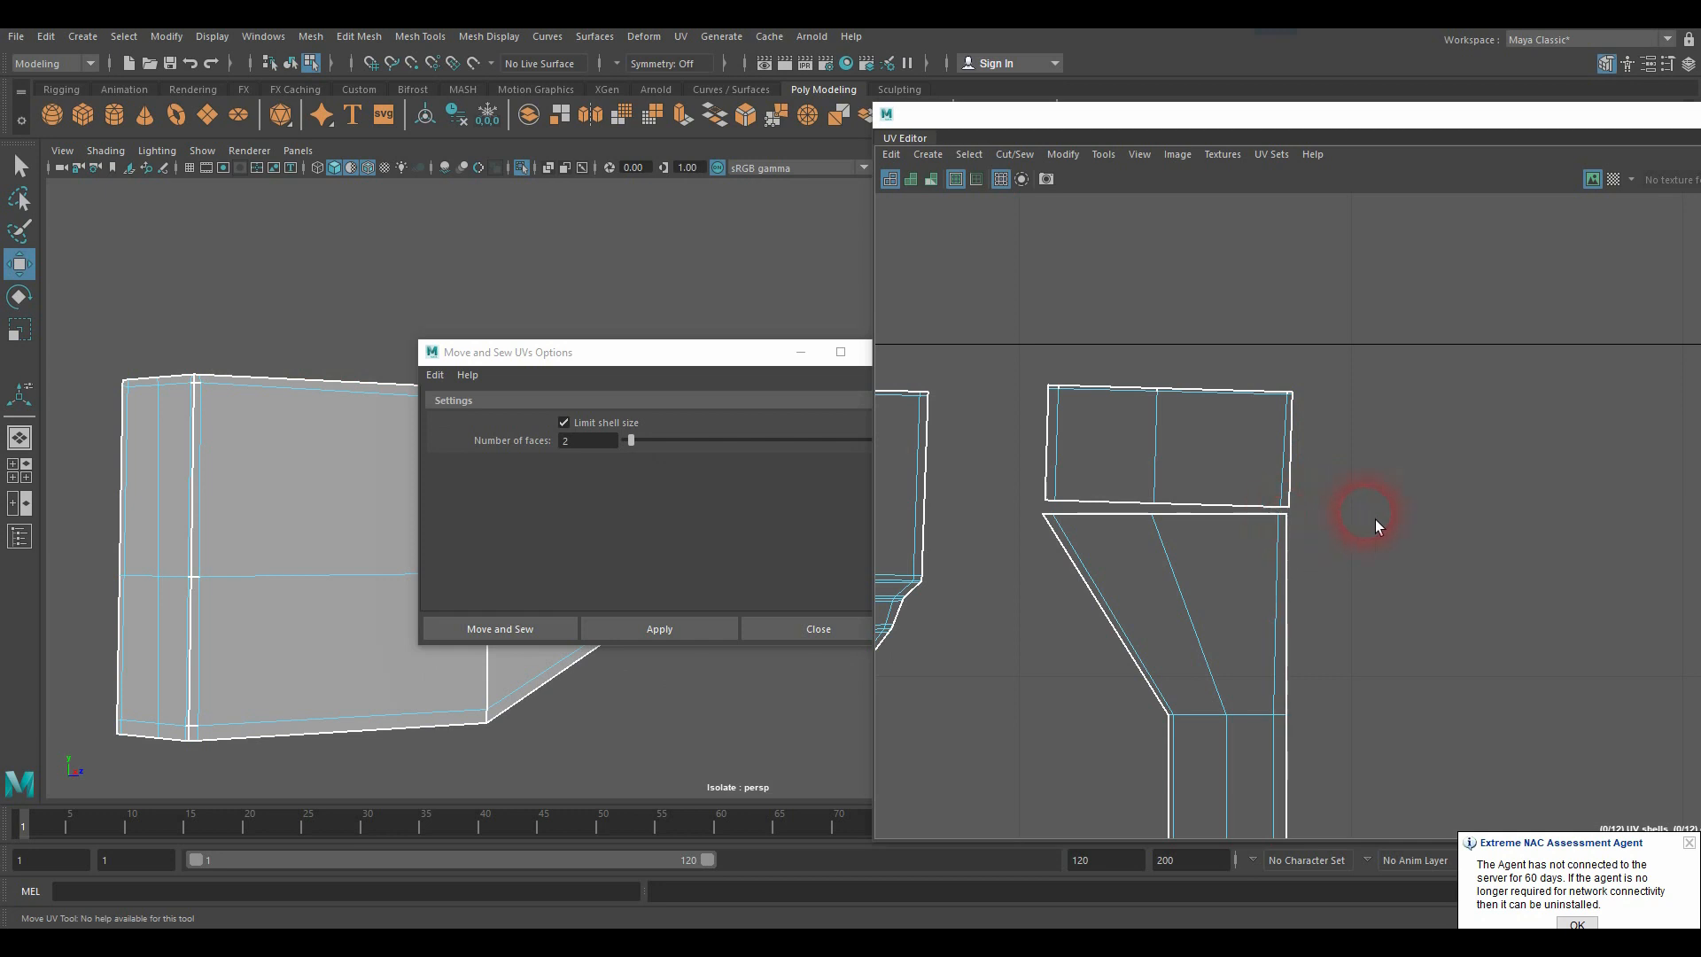
left_click(1289, 512)
left_click(564, 423)
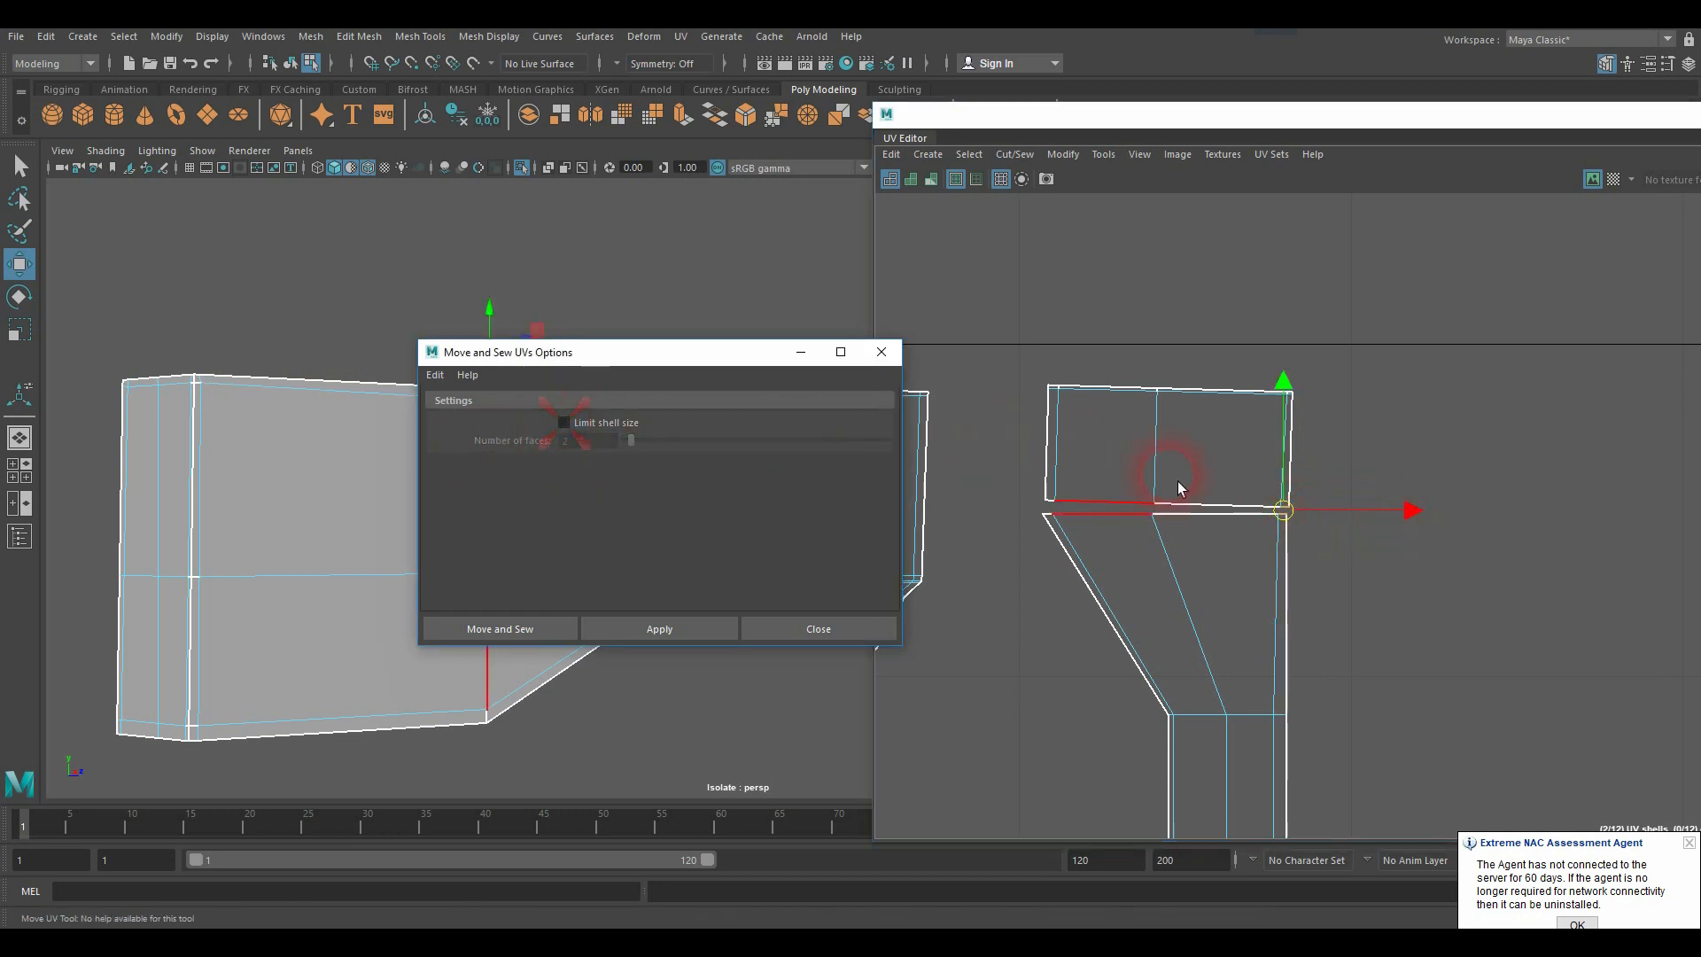
left_click(1202, 518)
left_click(1061, 511, "shift")
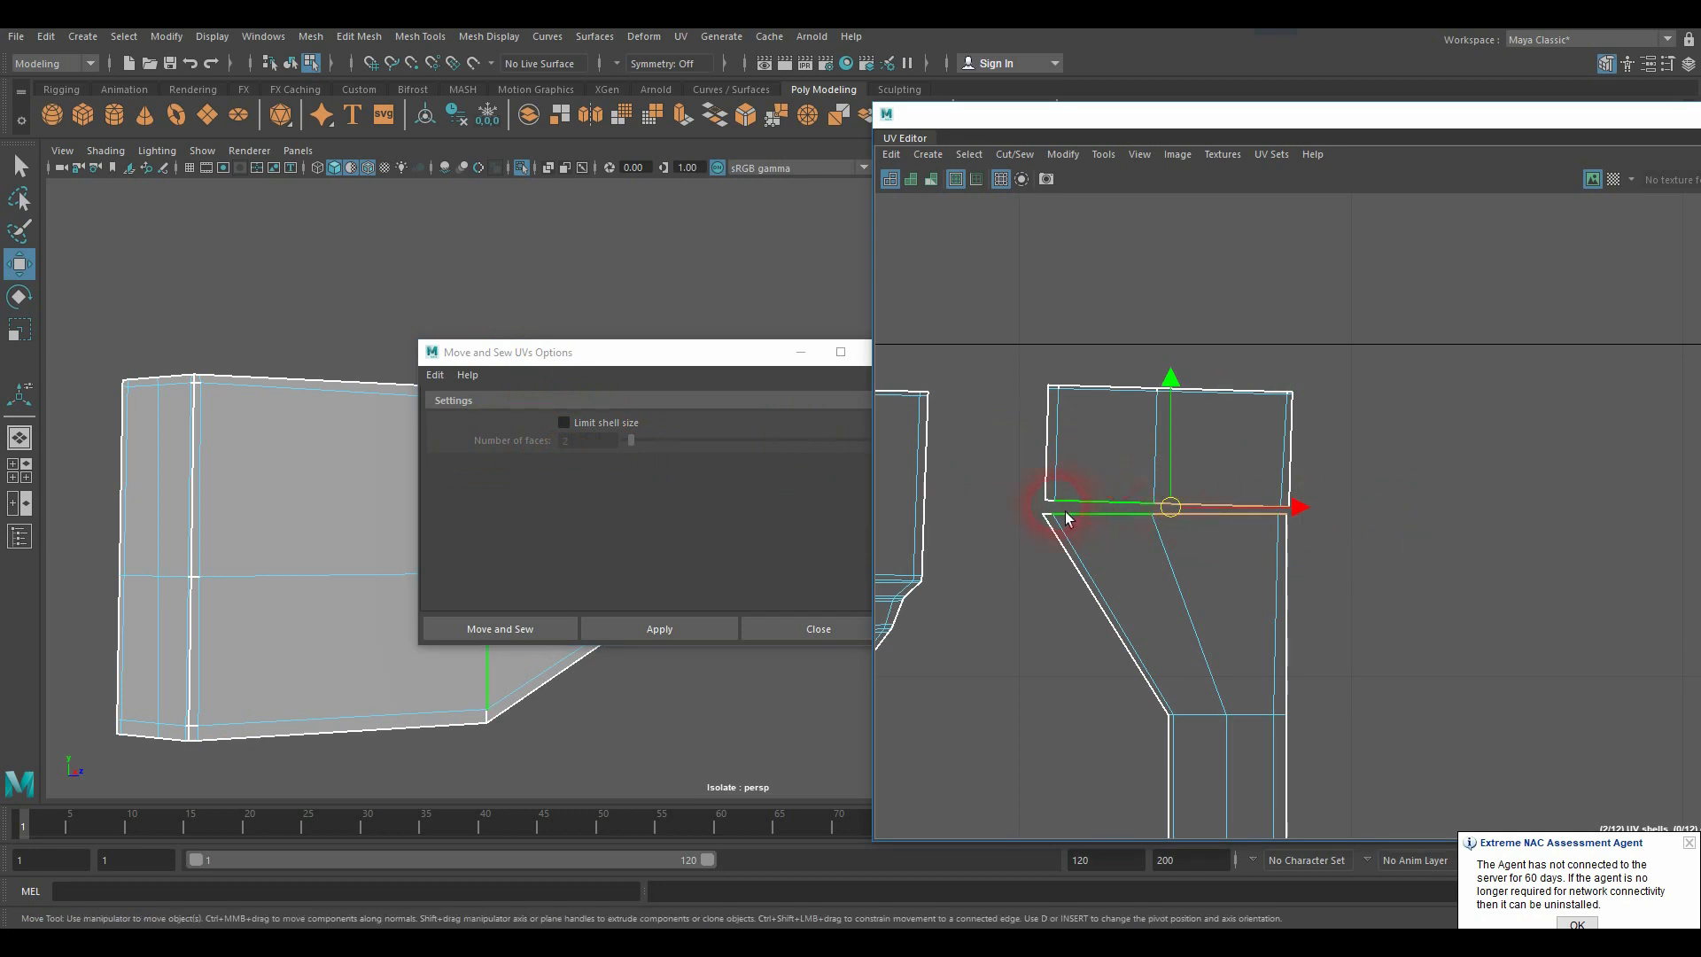
left_click(1178, 517, "shift")
left_click(958, 572, "shift")
left_click(634, 631)
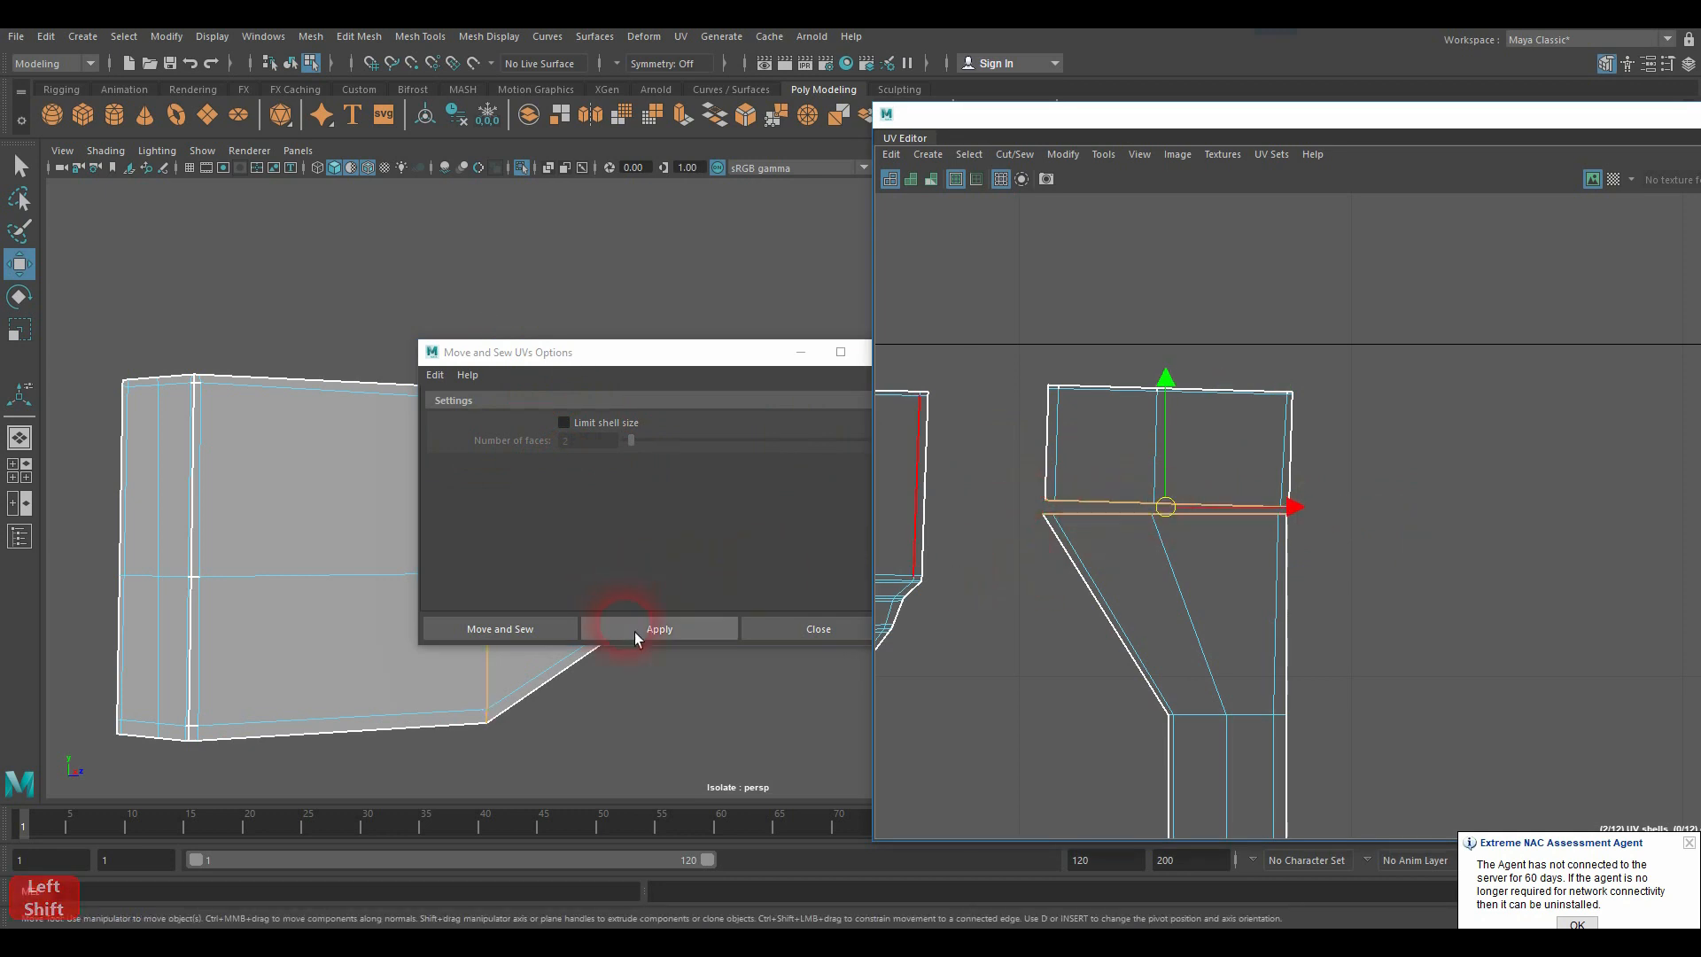
left_click(1300, 455)
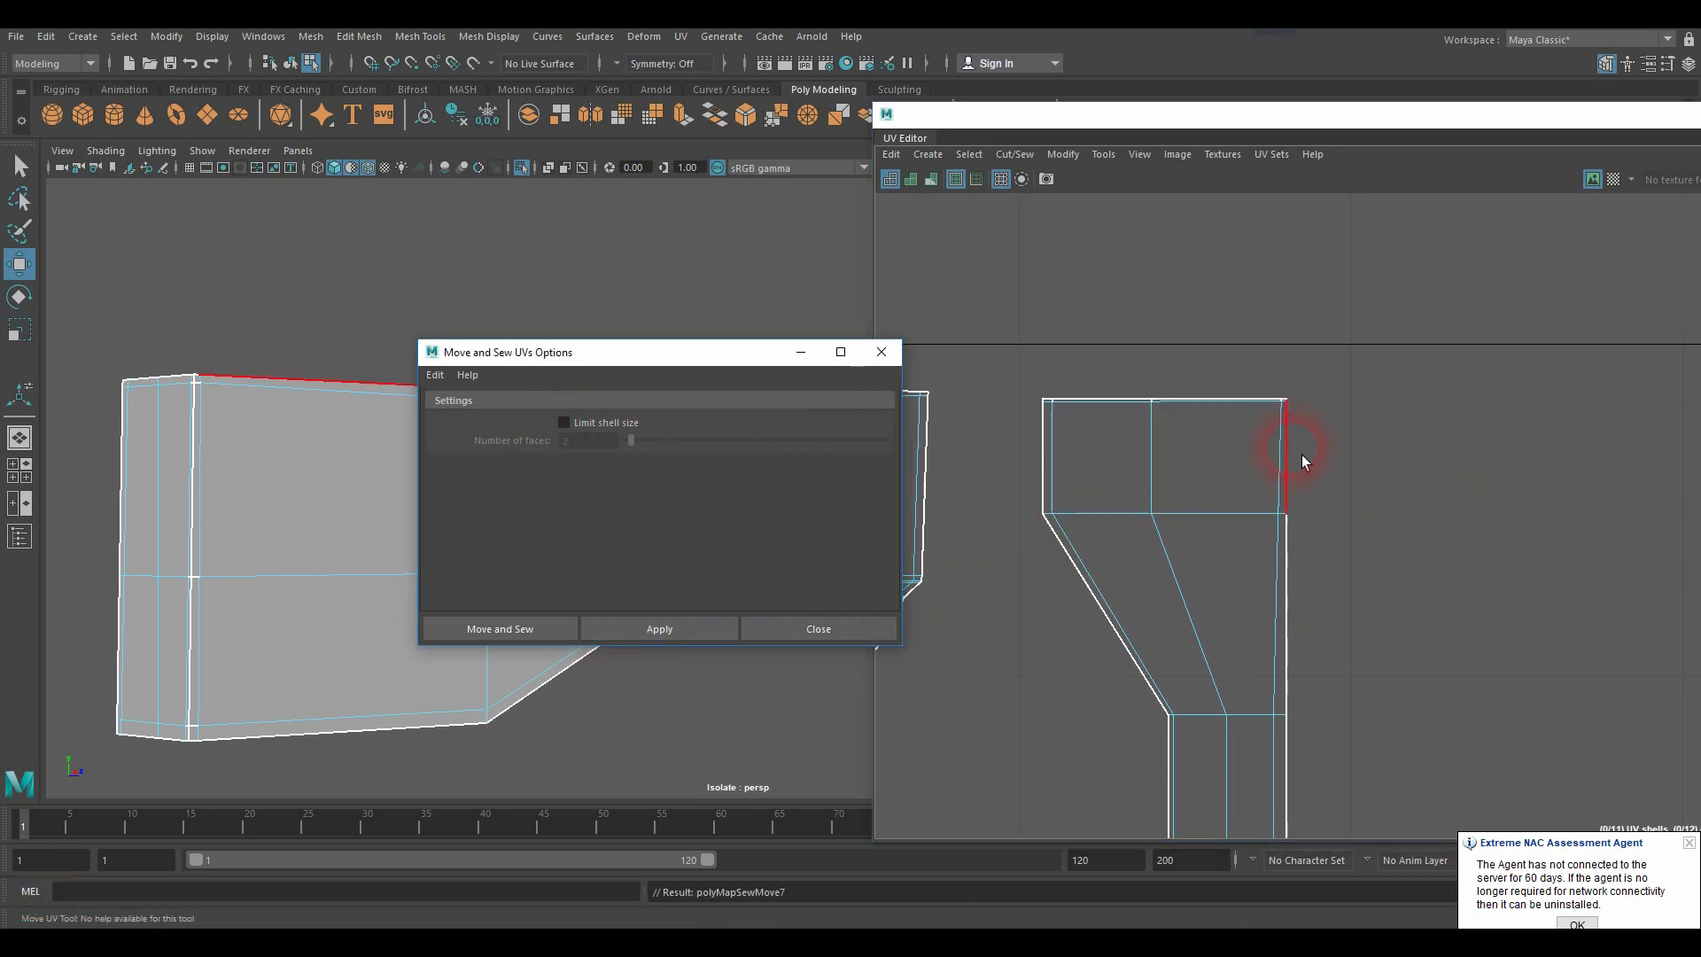
left_click(1265, 512)
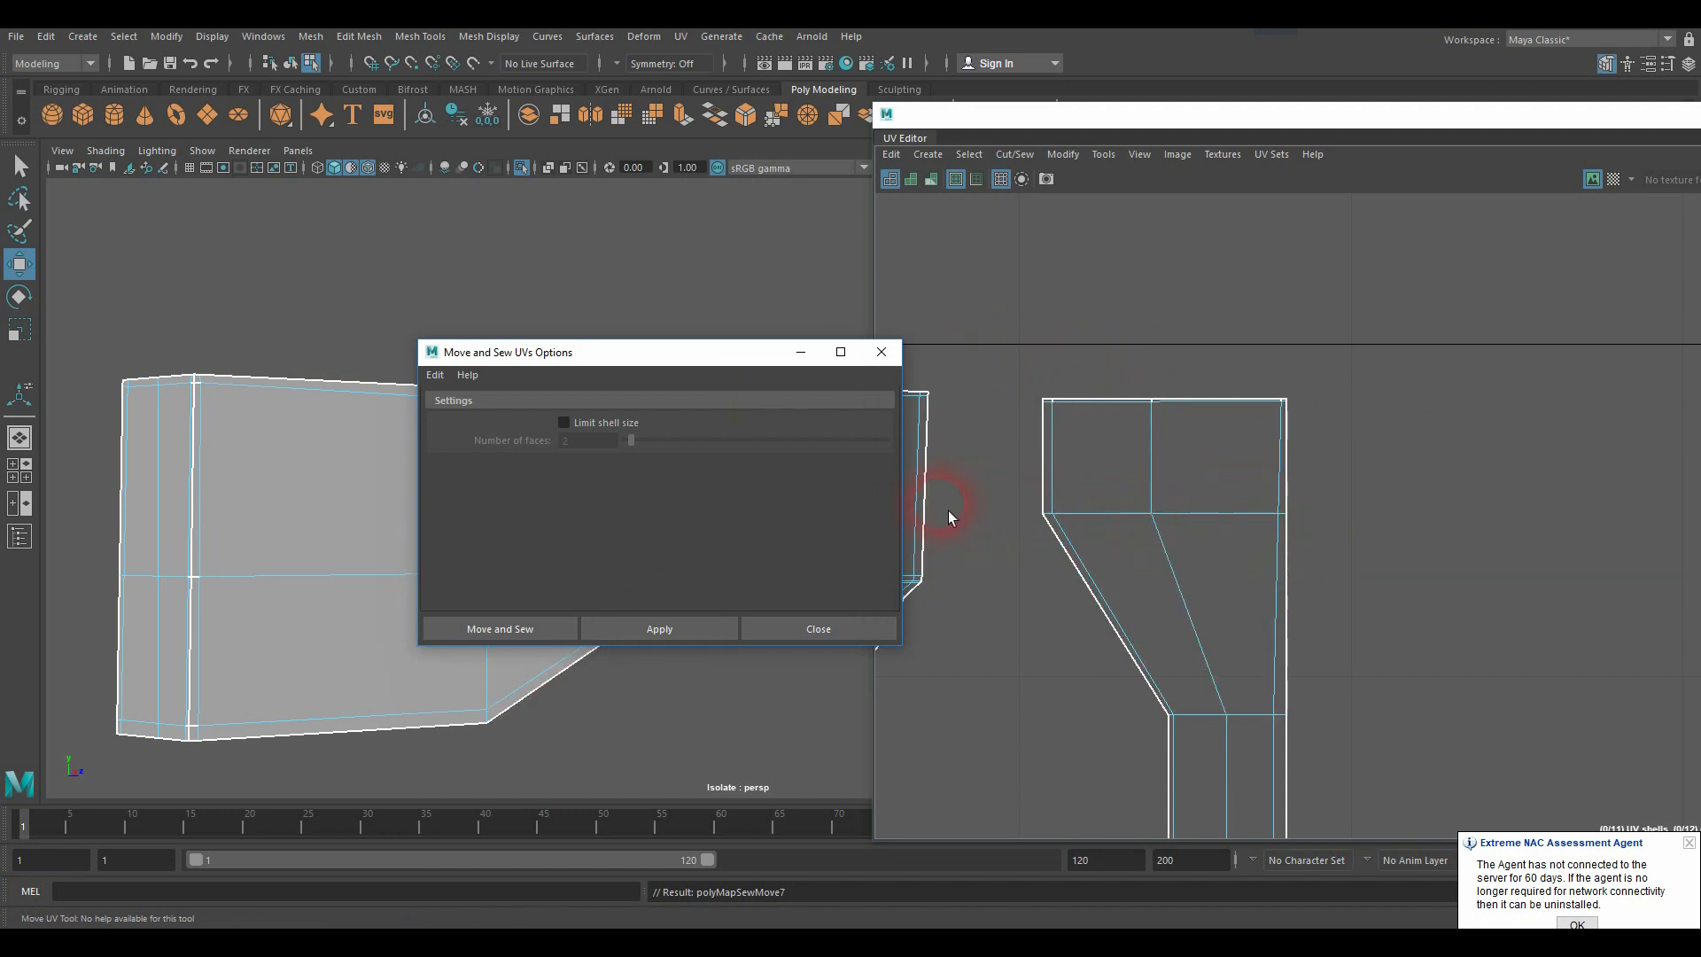
left_click(1016, 487)
left_click(930, 525)
left_click(881, 352)
Step: Select the complete joined strip shell and check which faces it covers on the 3D model
right_click_drag(1127, 487, 1115, 489)
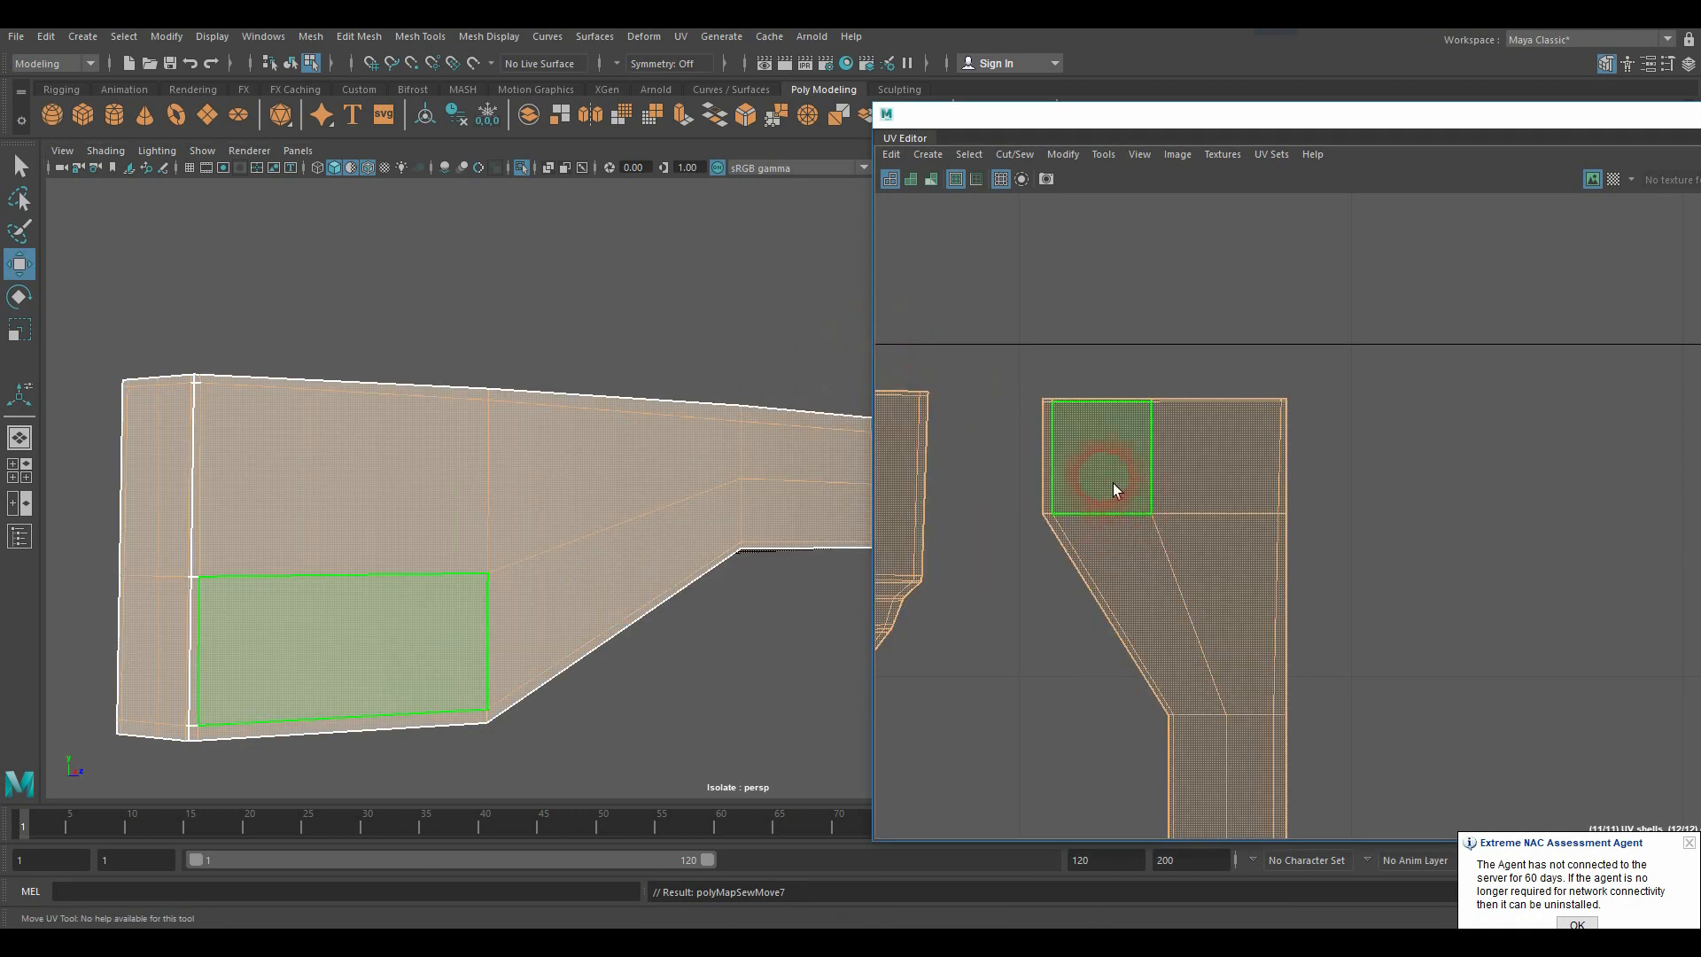
double_click(1113, 481)
left_click(1112, 481)
double_click(1112, 482)
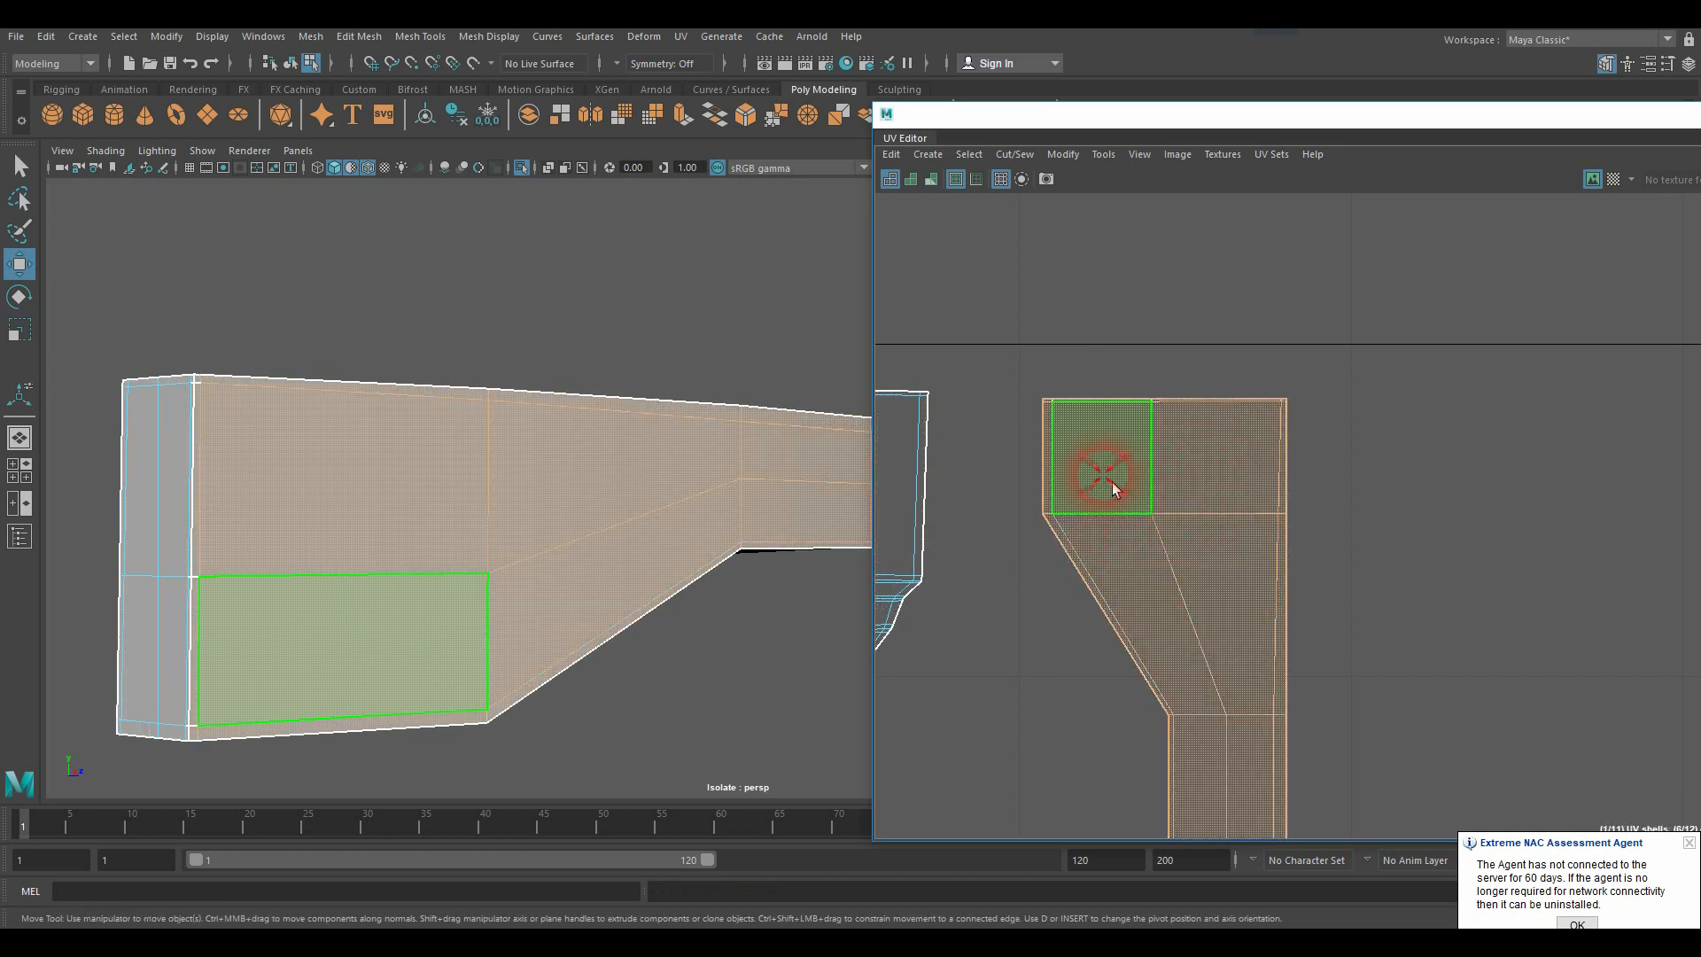
right_click_drag(696, 551, 609, 479, "alt")
mouse_move(608, 479)
left_mouse_down("alt")
mouse_move(285, 520)
mouse_move(608, 513)
mouse_move(639, 490)
left_mouse_up("alt")
scroll(1373, 500, "down", 10)
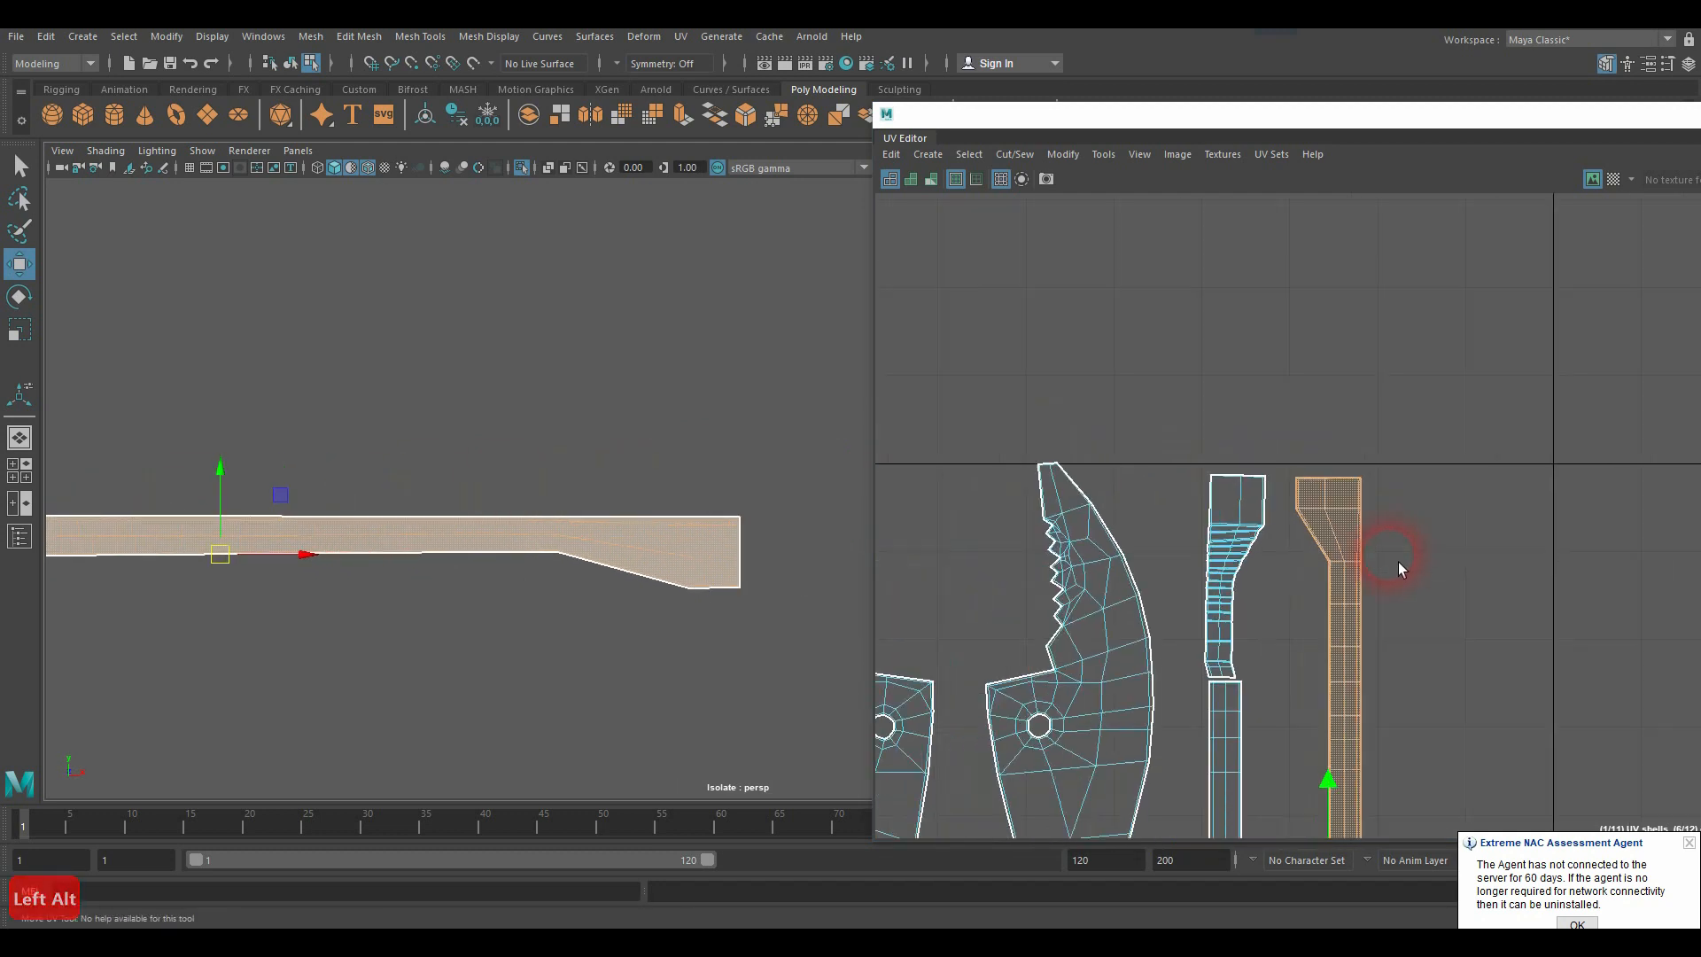
Step: Select the two rectangular shells beside the strips and look for their faces on the model
middle_click_drag(1421, 606, 1268, 486, "alt")
scroll(1267, 486, "up", 6)
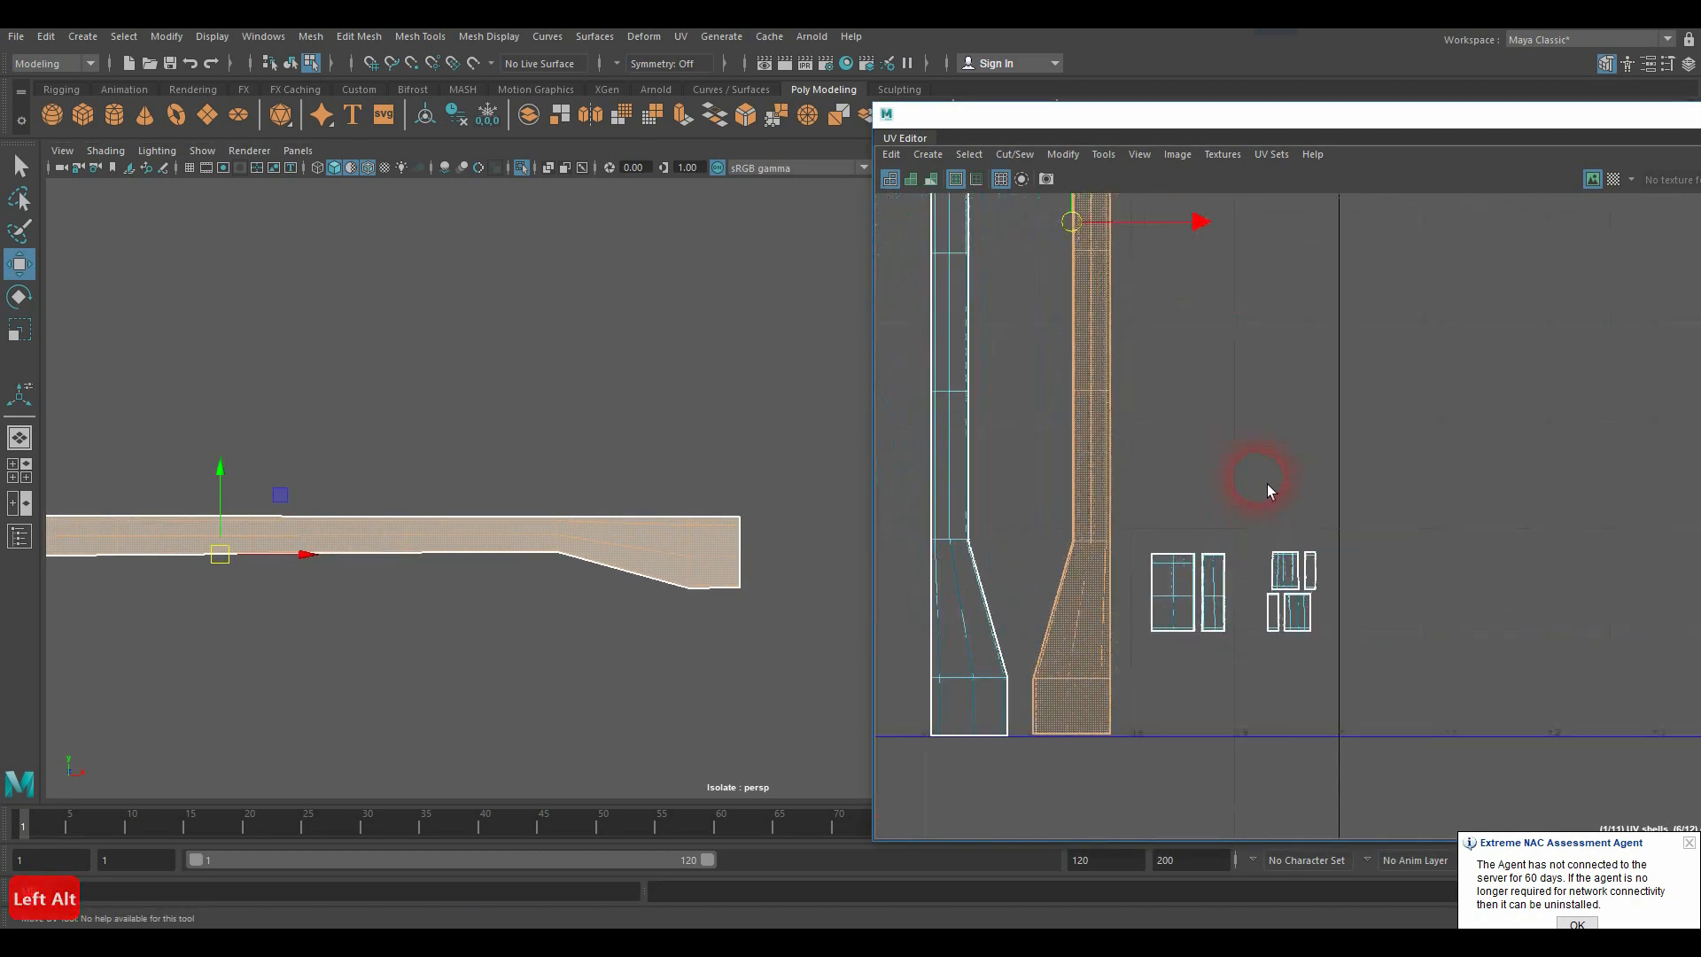
left_click_drag(1219, 518, 1076, 753)
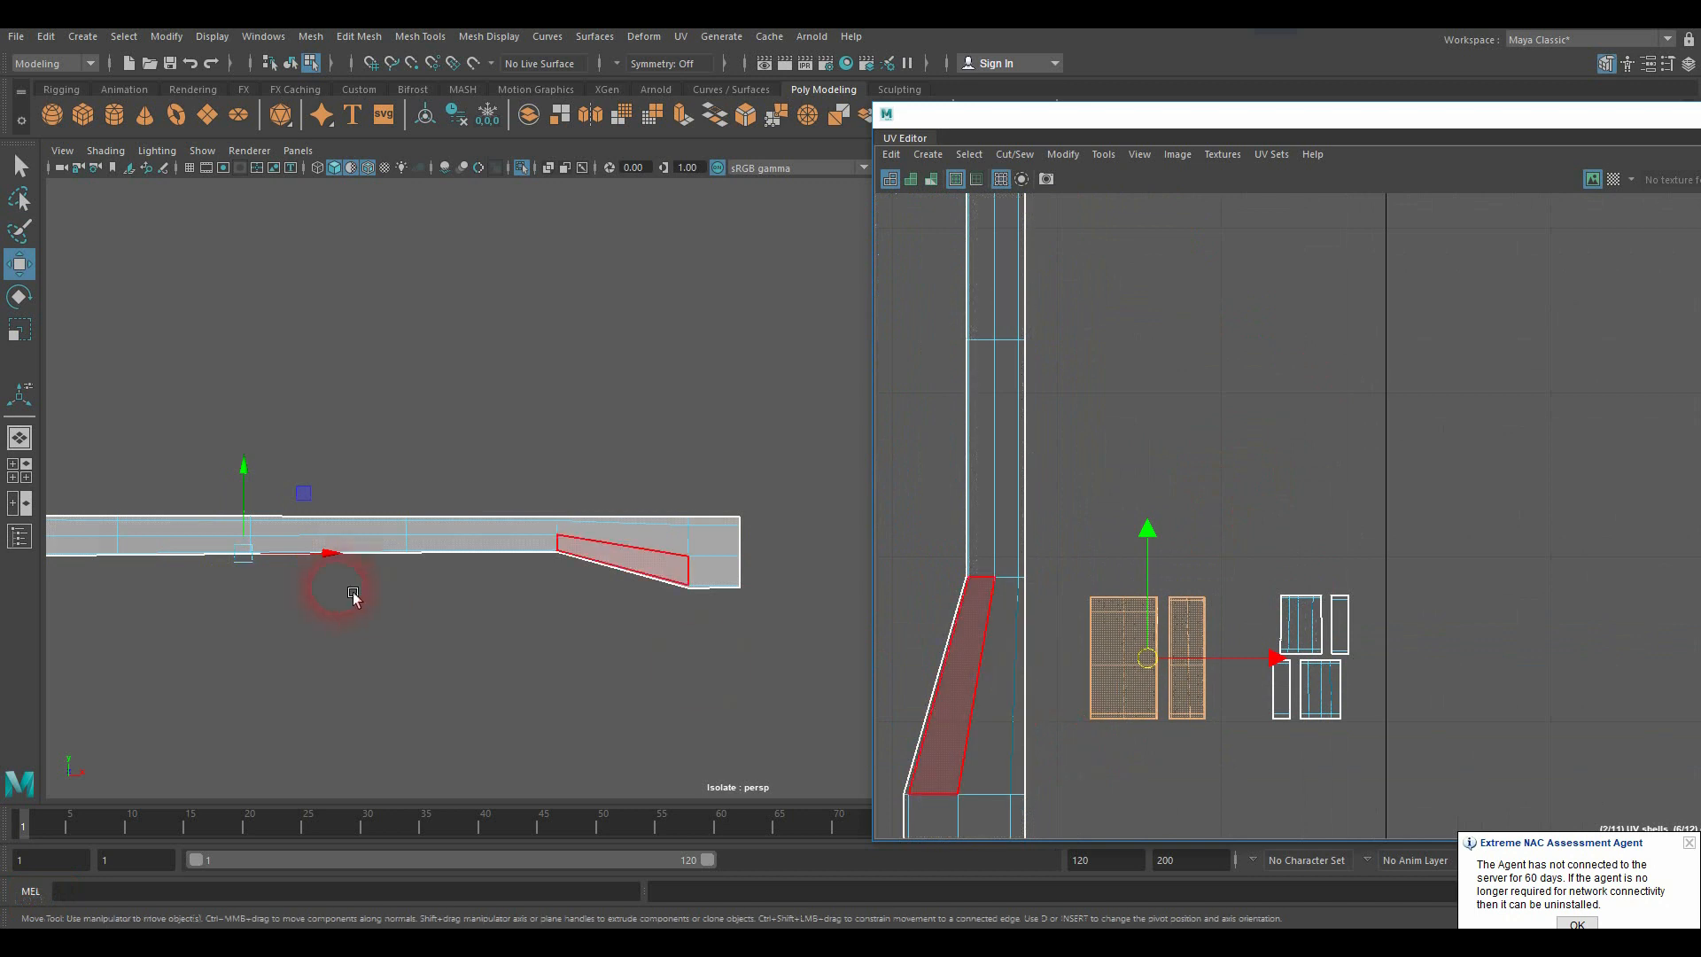
left_click_drag(351, 591, 341, 536, "alt")
Step: Select the four smallest shells, which form the pivot hole's inner wall, and project them with Cylindrical mapping
left_click_drag(1210, 551, 1379, 799)
left_click_drag(484, 550, 567, 492, "alt")
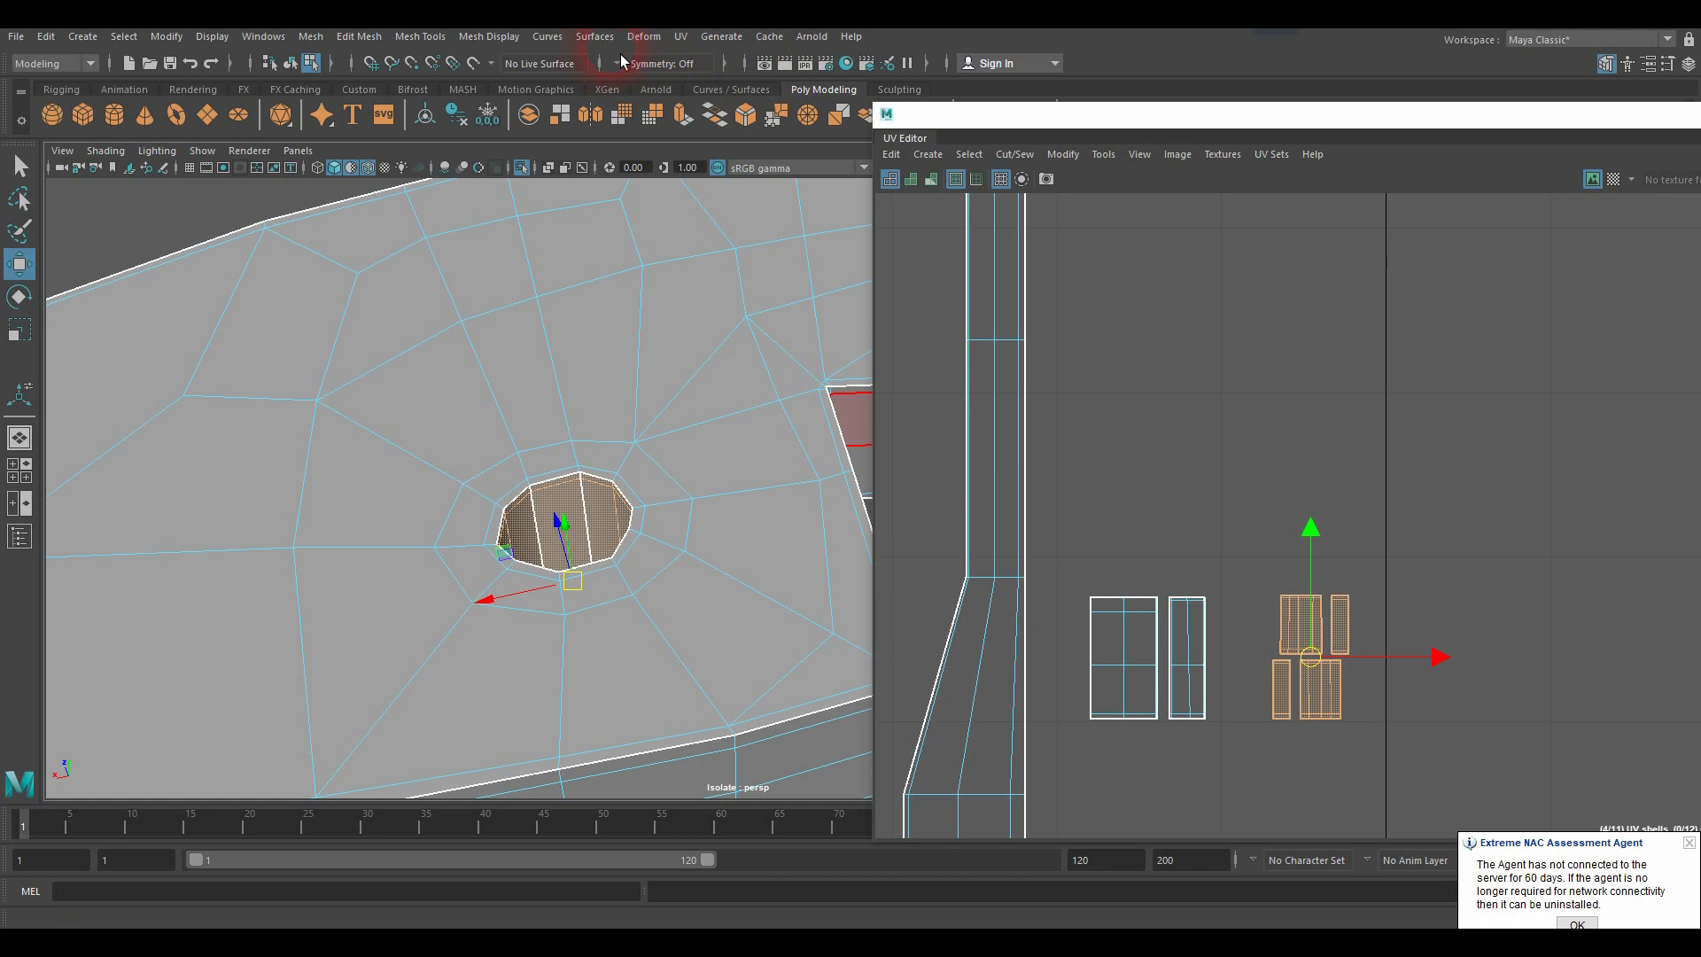
left_click(680, 36)
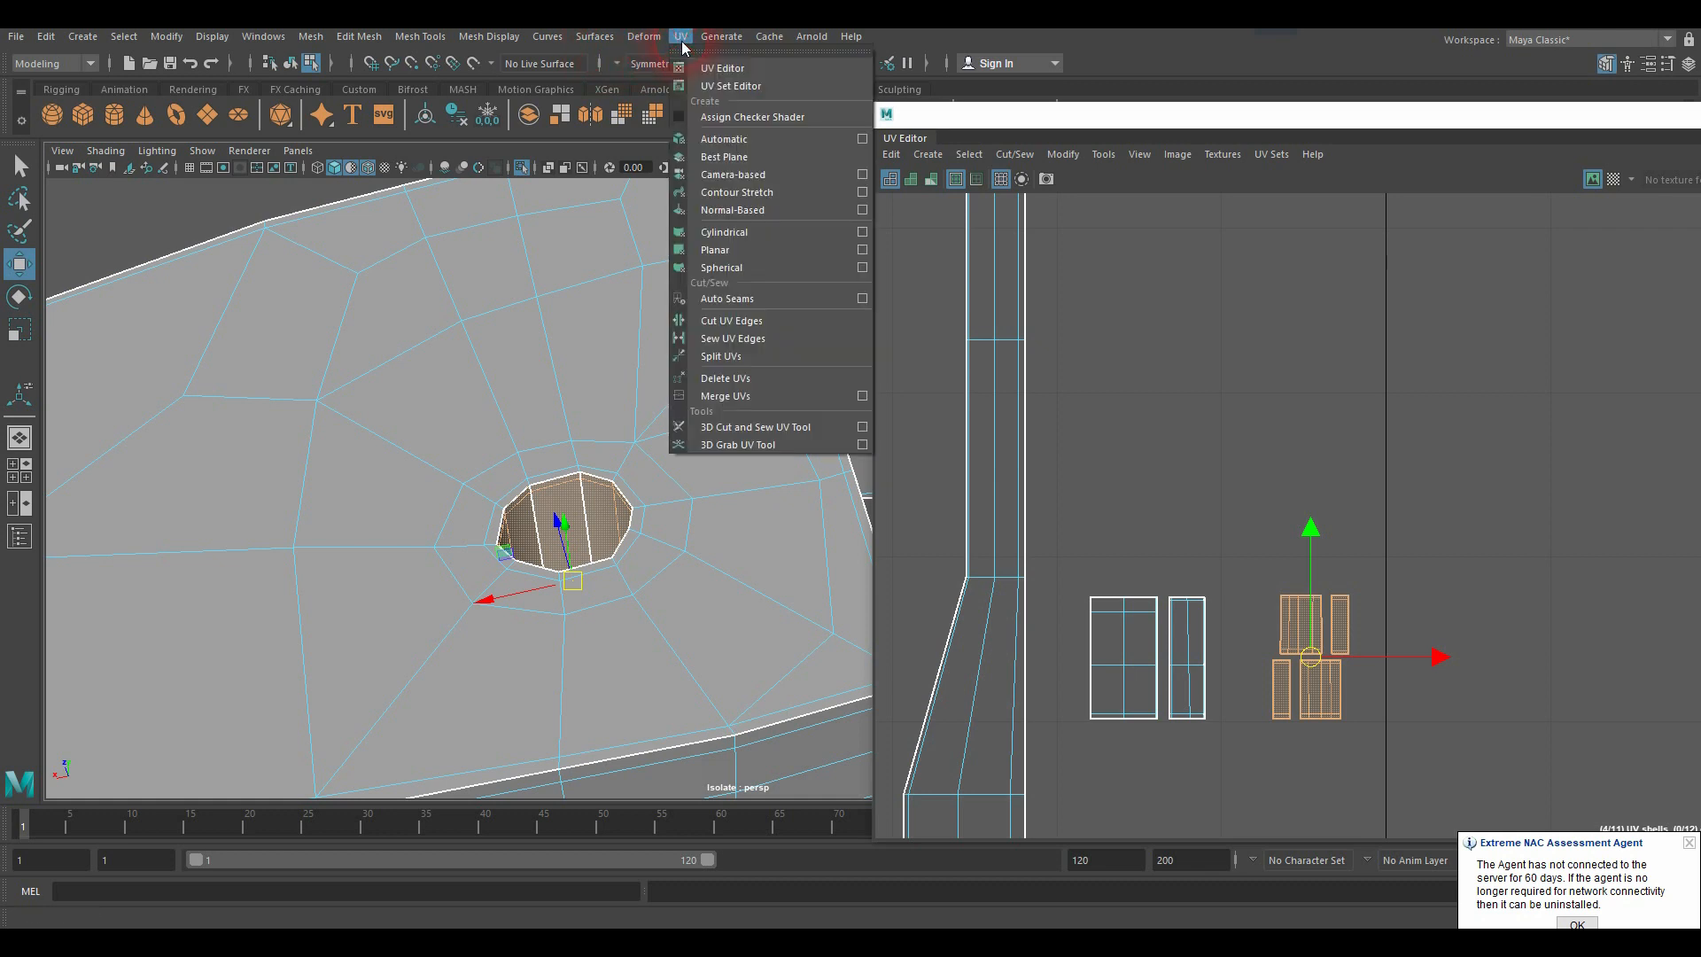
mouse_move(707, 44)
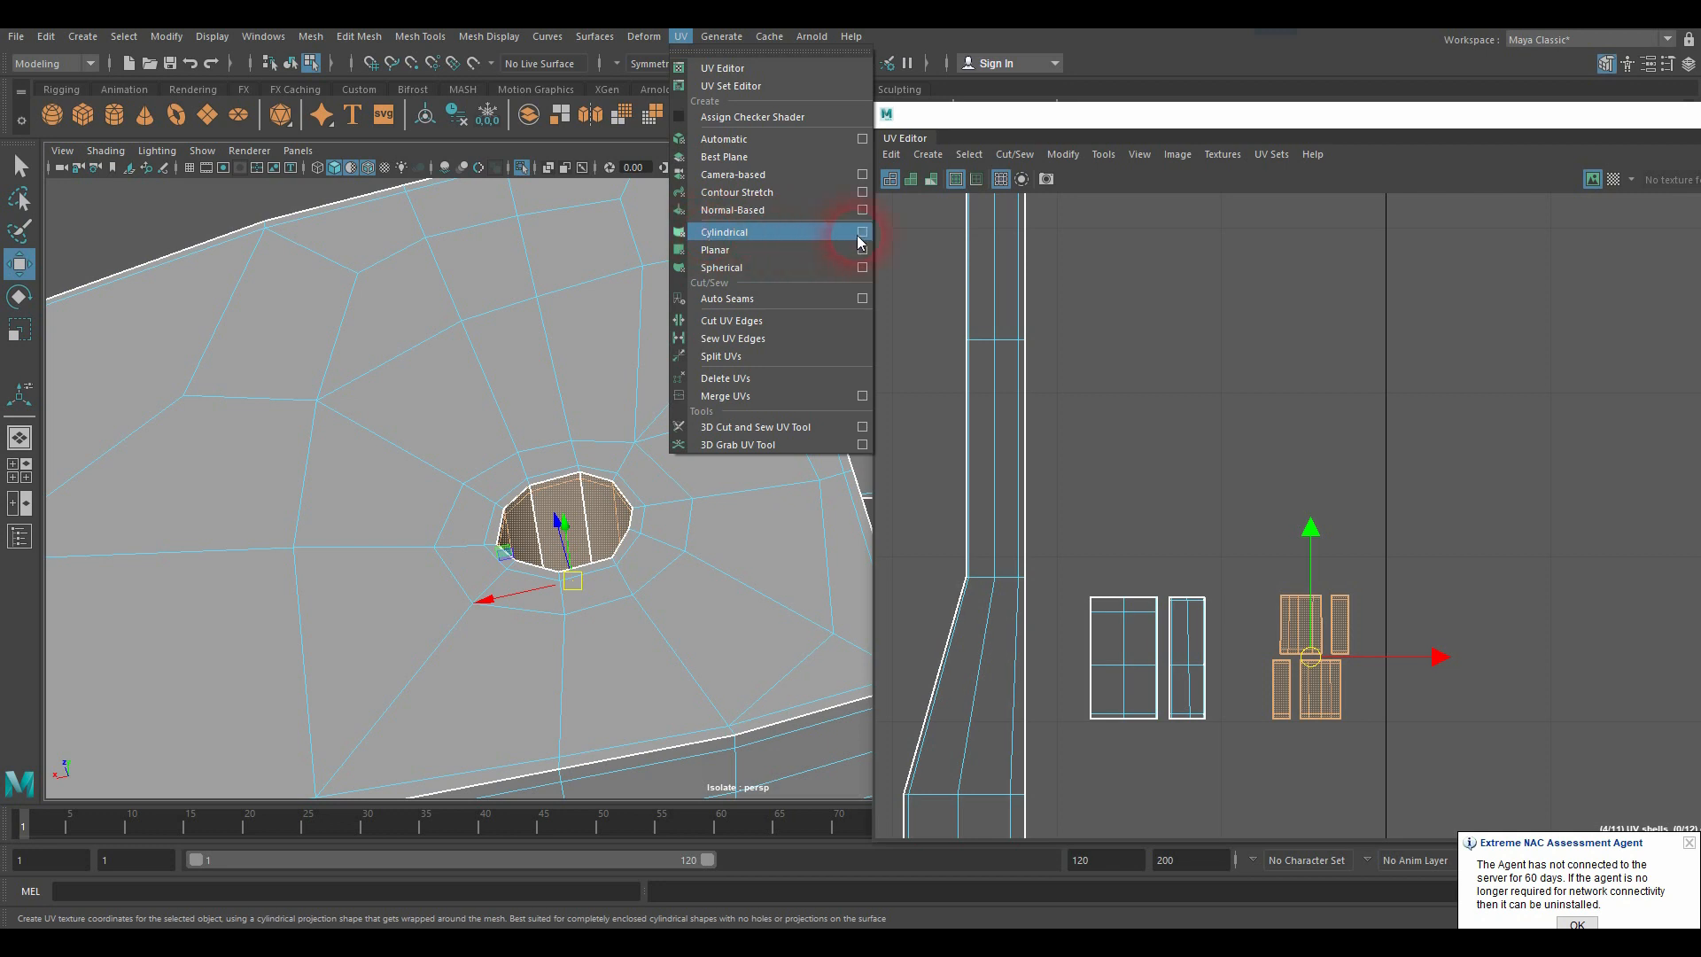
left_click(859, 233)
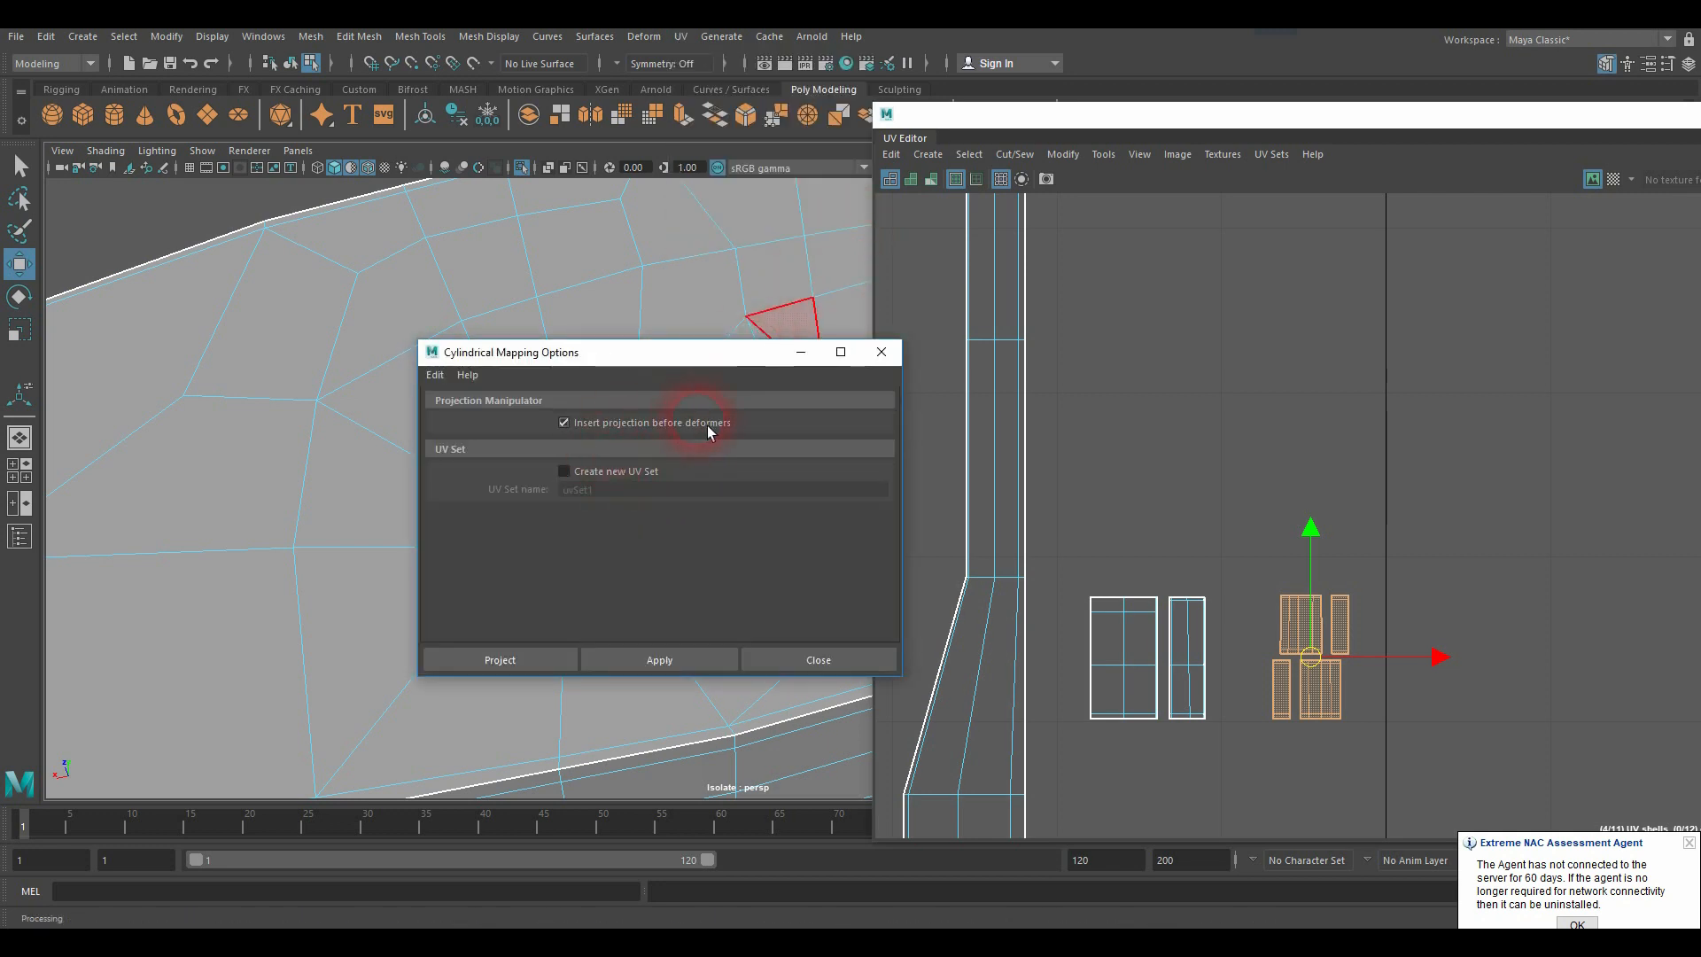
left_click(518, 666)
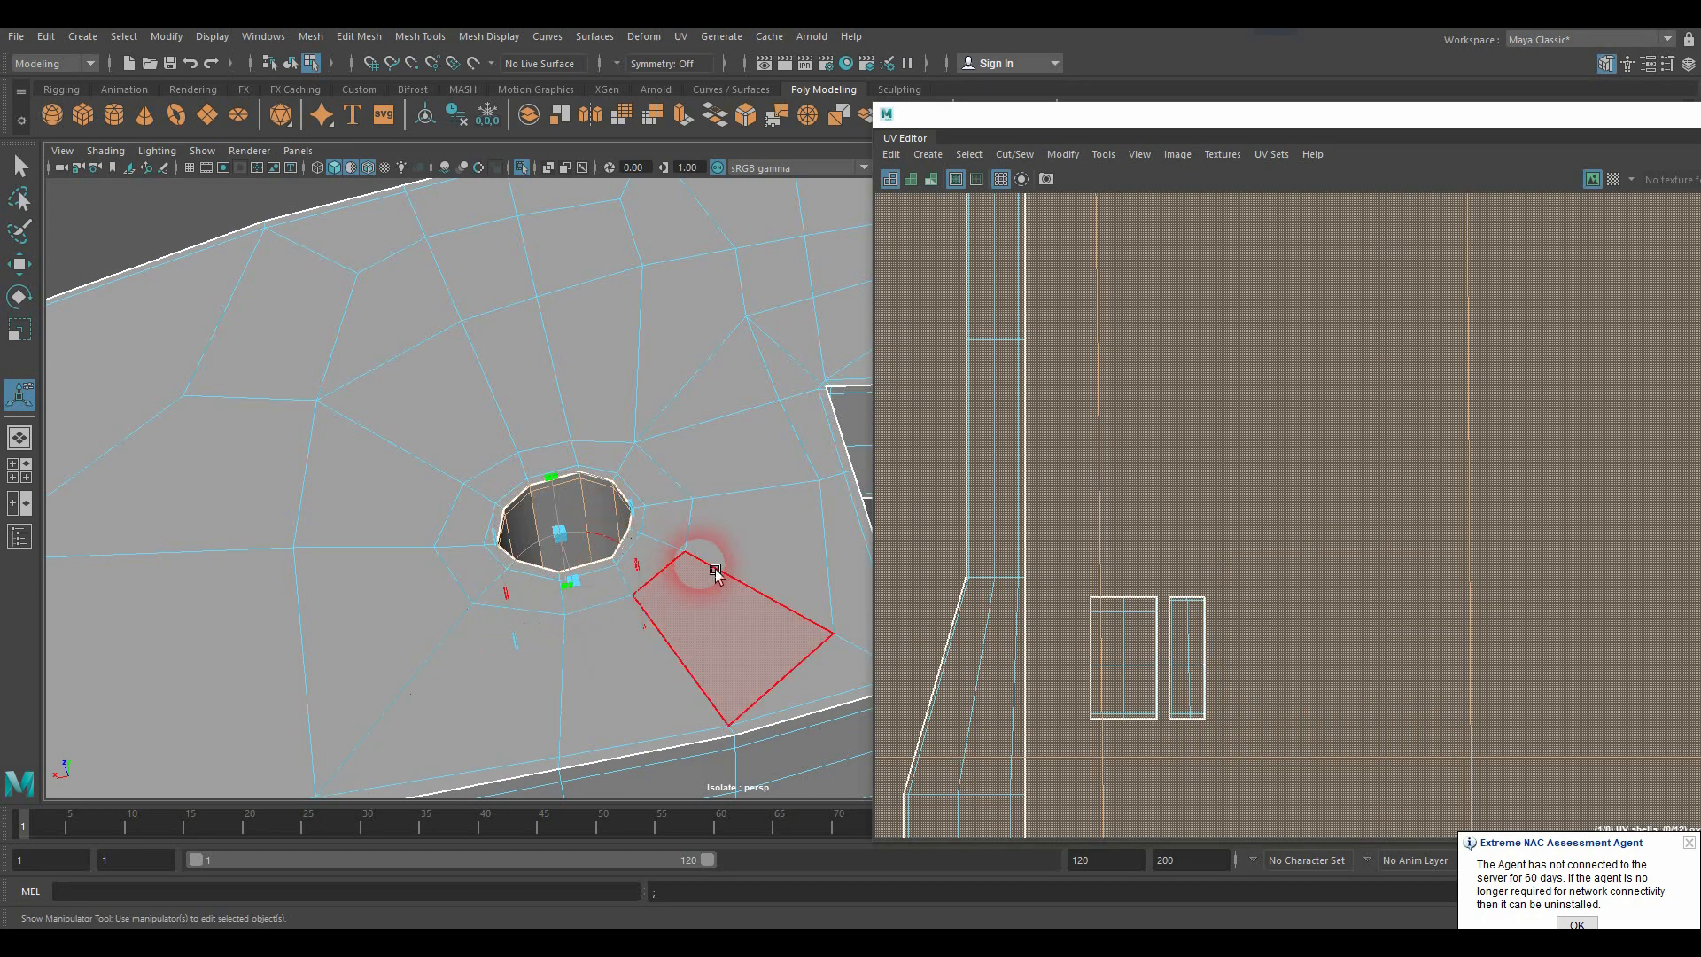
Step: Widen the cylindrical projection's sweep around the pivot hole until its two ends meet
left_click_drag(706, 567, 624, 443, "alt")
middle_click_drag(390, 399, 588, 501, "alt")
left_click_drag(588, 501, 571, 492, "alt")
right_click_drag(571, 492, 724, 469, "alt")
left_click_drag(615, 465, 718, 440, "alt")
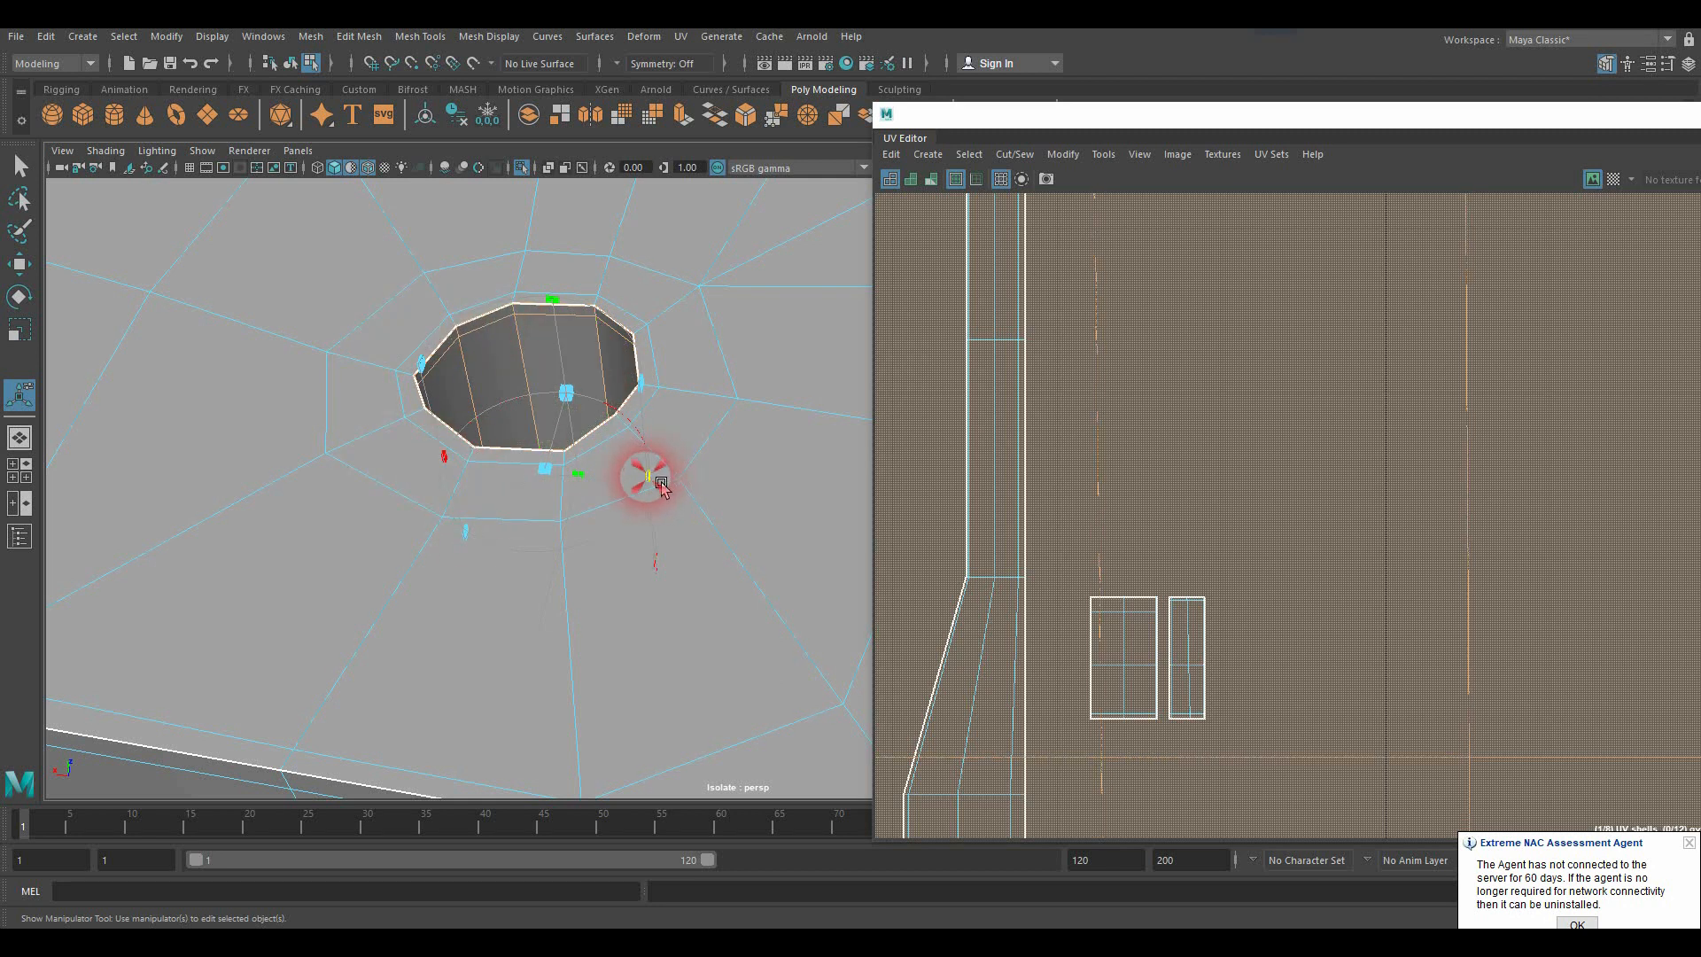
left_click_drag(645, 482, 581, 523)
scroll(1052, 542, "down", 8)
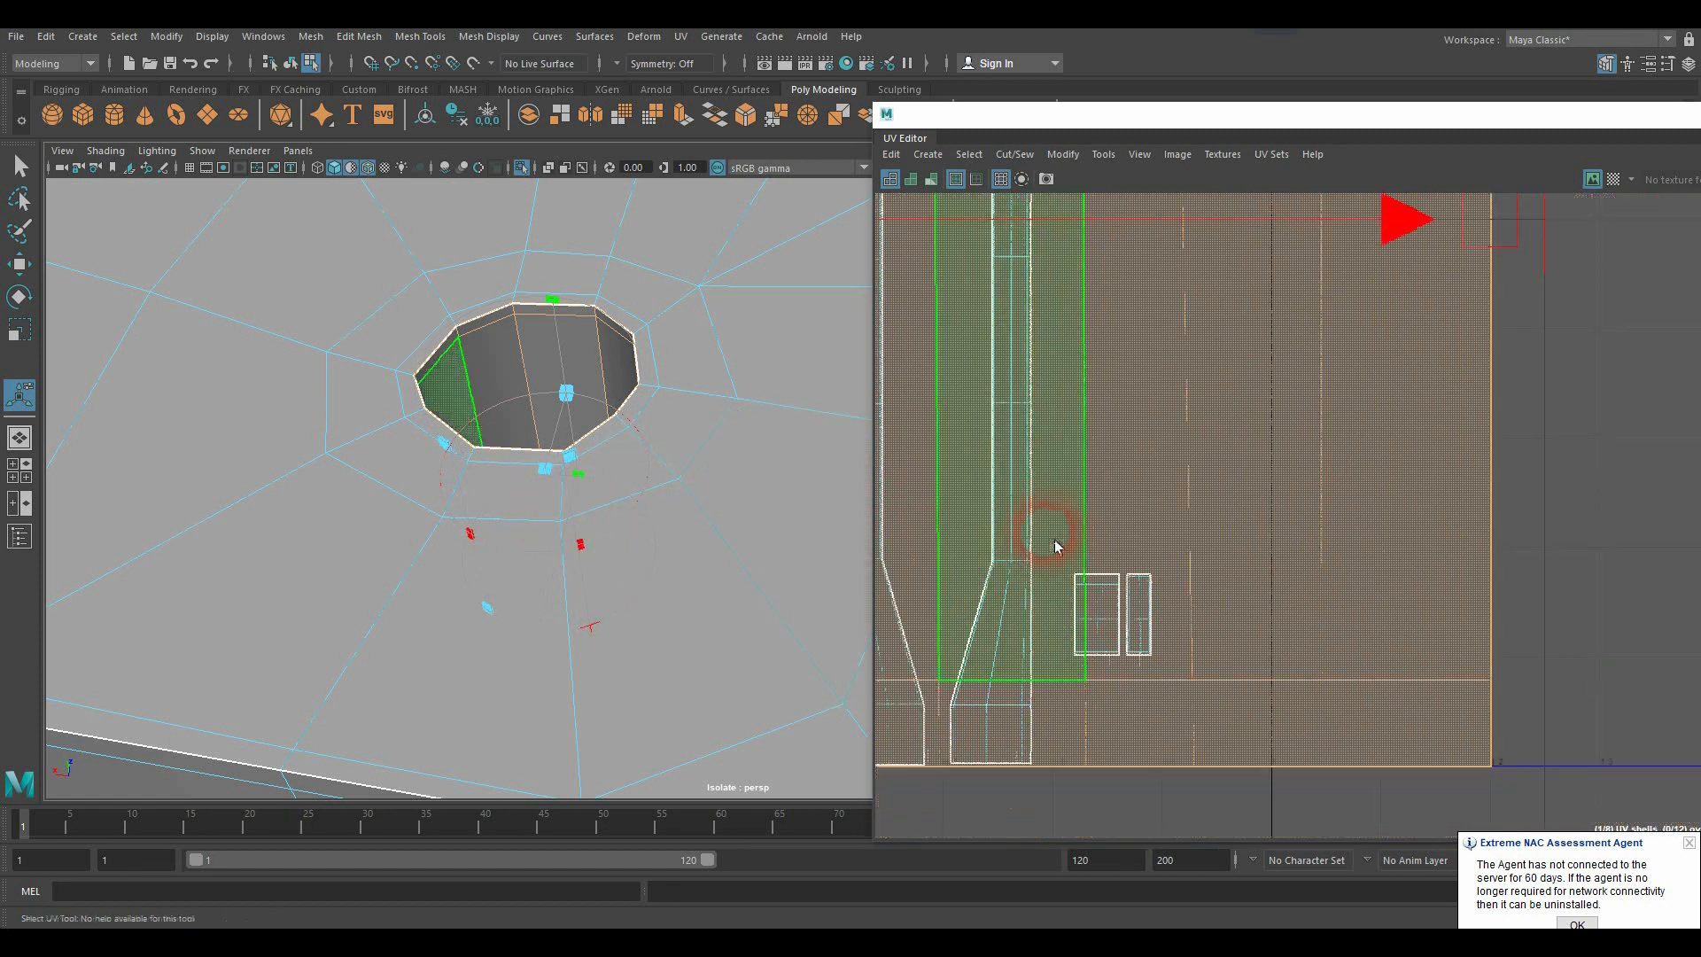
middle_click_drag(1071, 520, 1345, 583, "alt")
mouse_move(587, 545)
left_mouse_down()
mouse_move(620, 547)
mouse_move(604, 545)
left_mouse_up()
left_click_drag(557, 544, 520, 524)
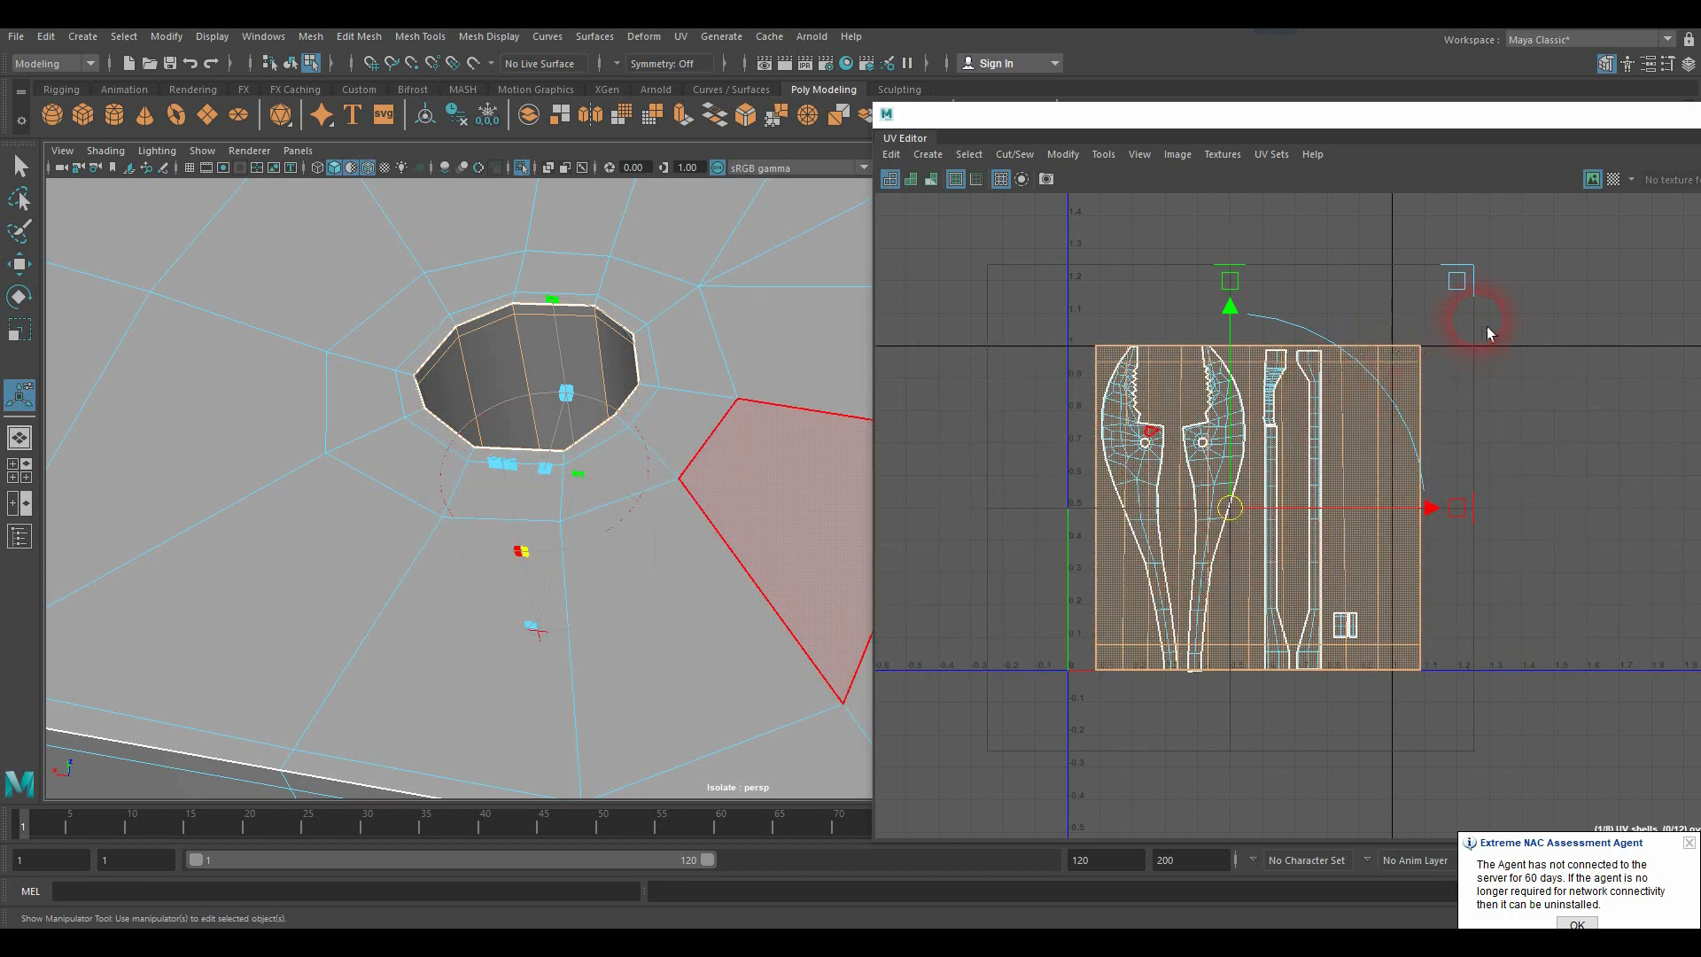
Step: Scale the projected hole-wall shell down to a small rectangle and move it above the two rectangular shells beside the strips
left_click_drag(1462, 294, 1250, 516)
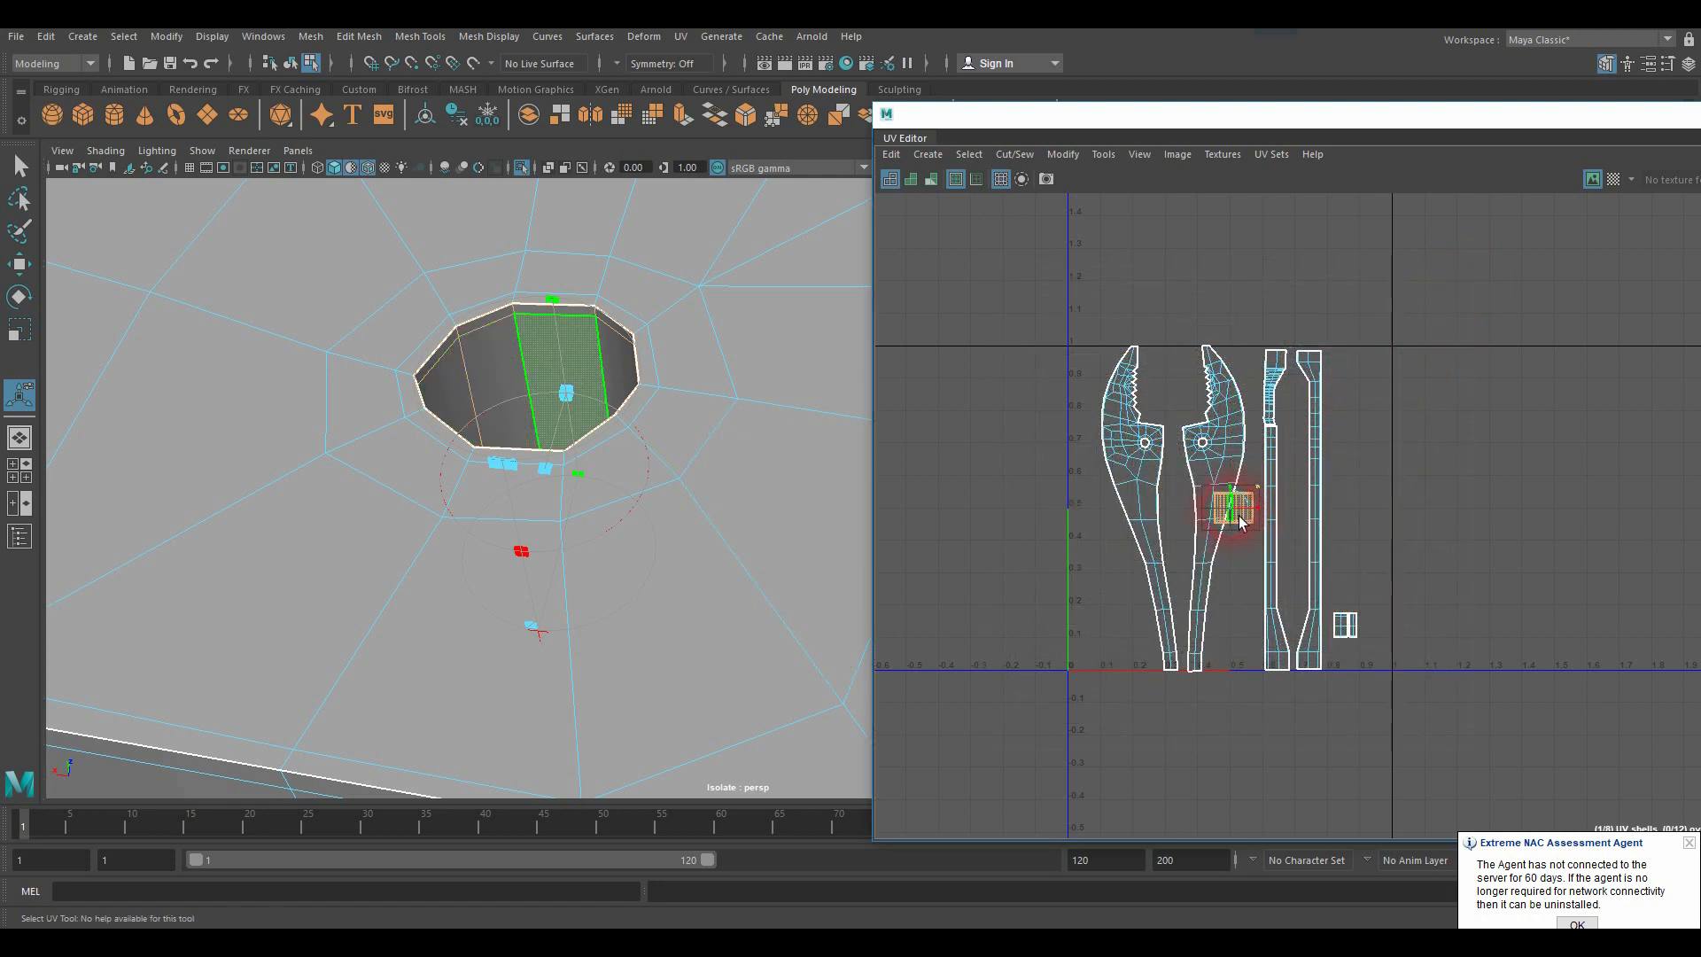
key("w")
left_click_drag(1279, 505, 1415, 601)
scroll(1416, 629, "up", 3)
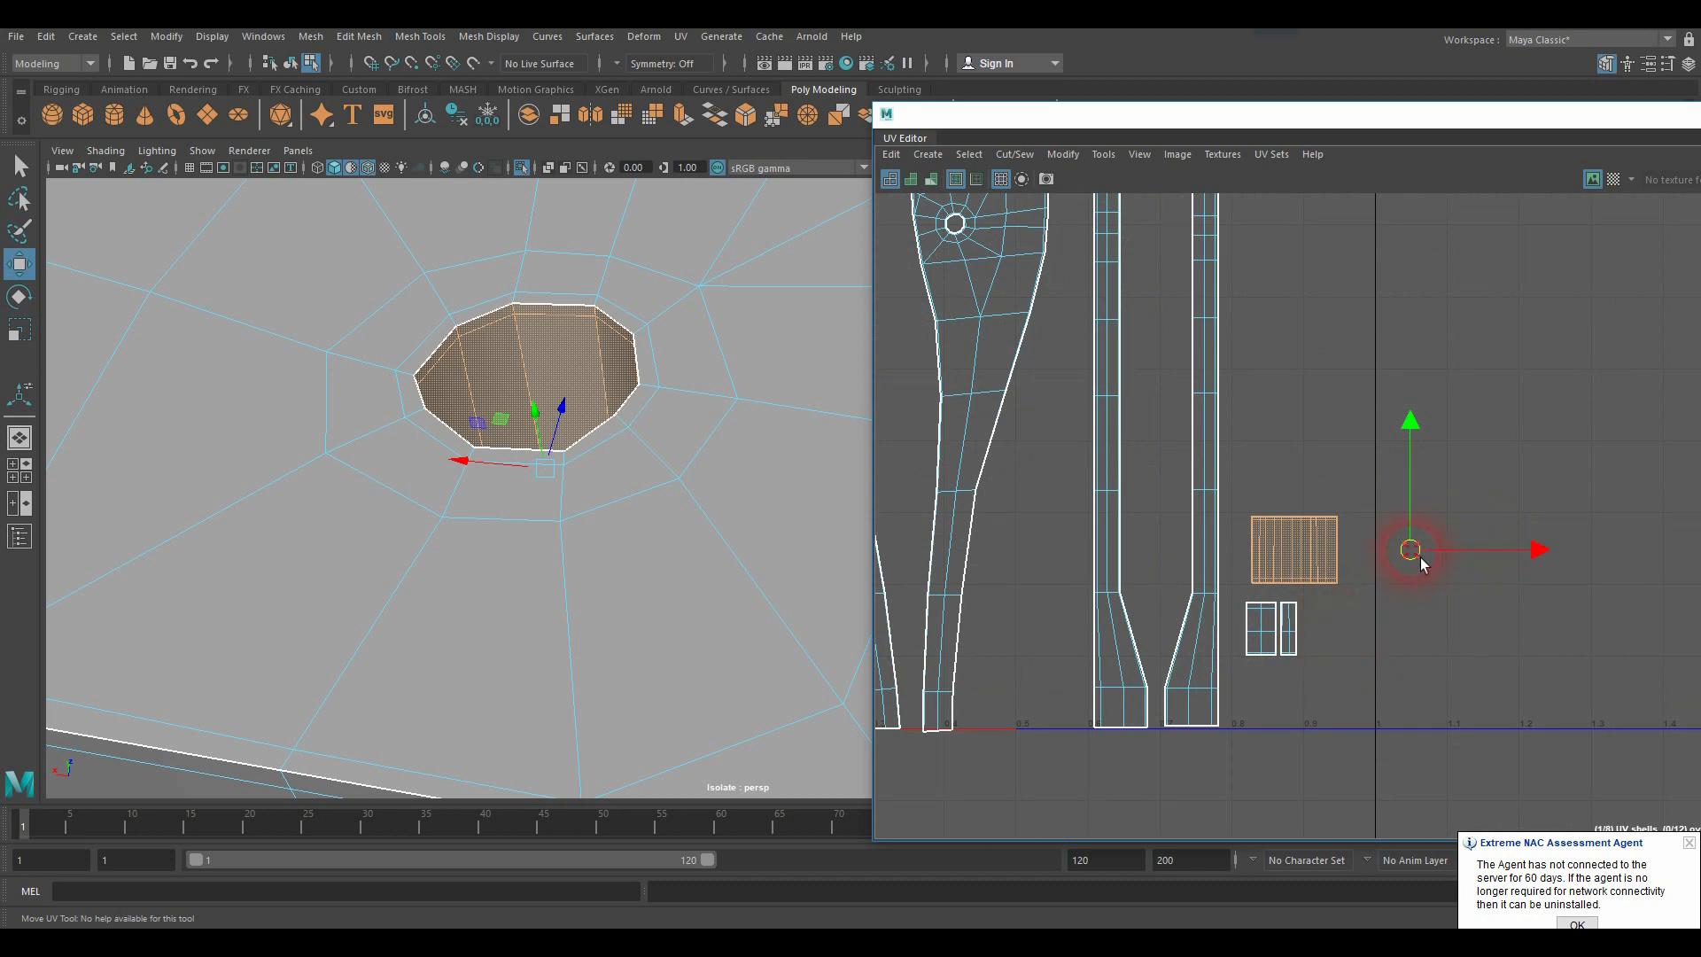
left_click_drag(1424, 567, 1420, 559)
Step: Select the whole hole-wall shell, scale it down slightly and place it closer to the two small rectangular shells
right_click_drag(1340, 457, 1368, 432)
scroll(1357, 502, "down", 3)
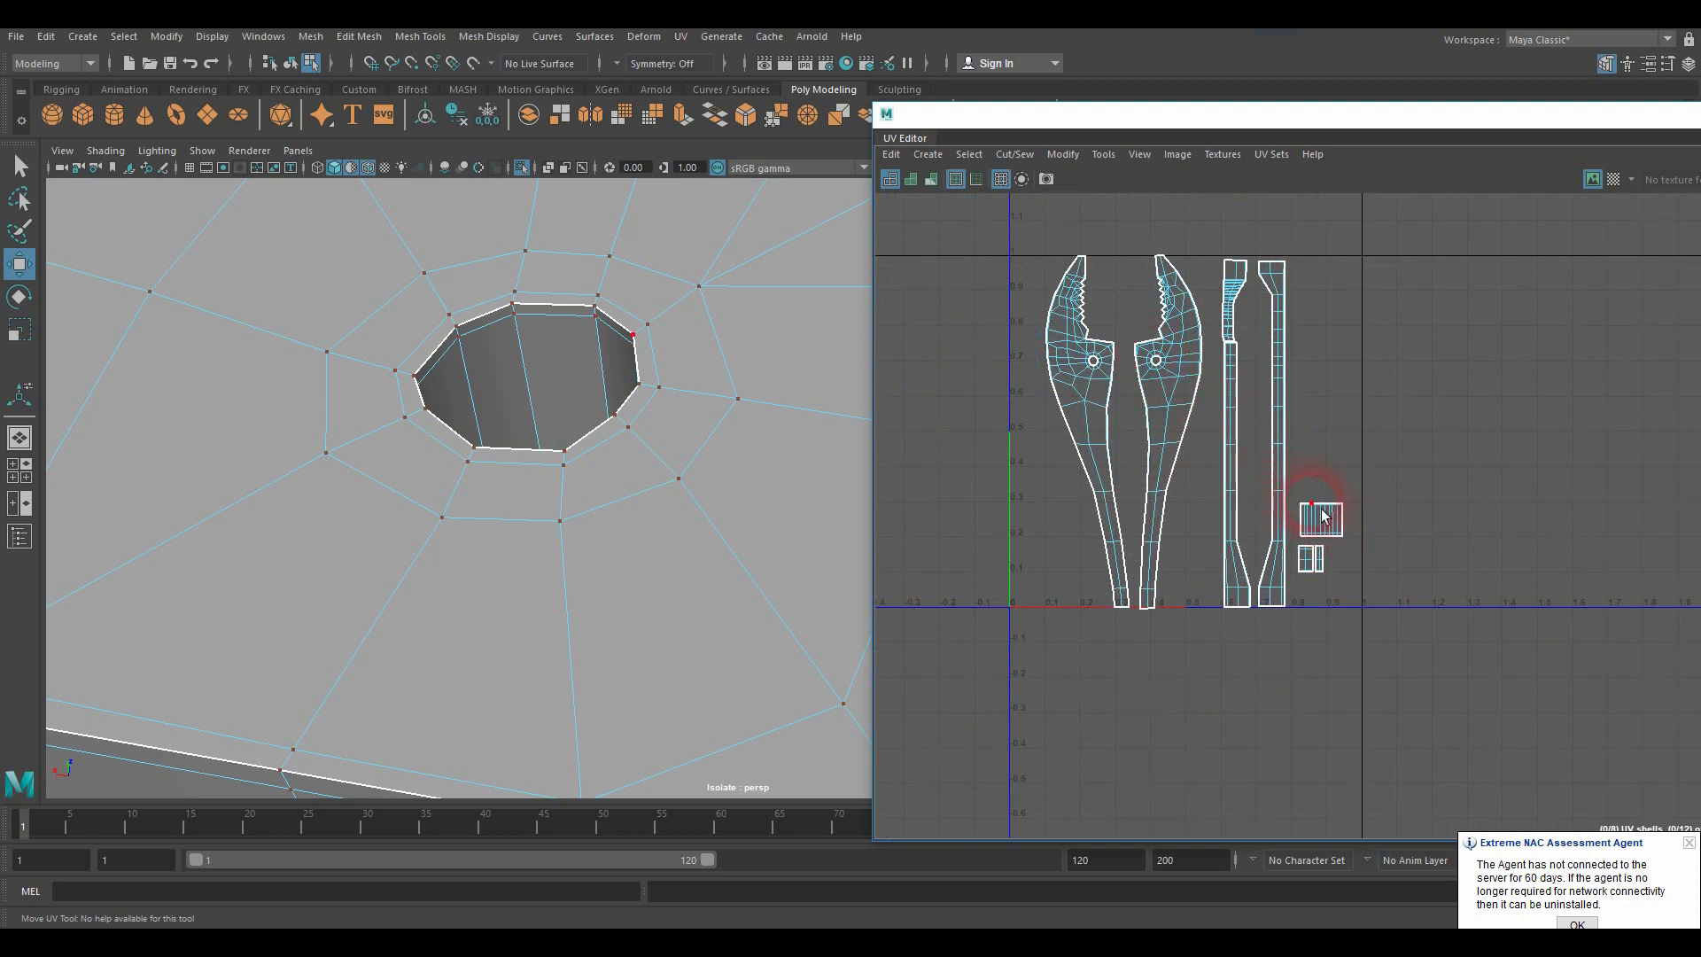
right_click_drag(1323, 519, 1327, 565)
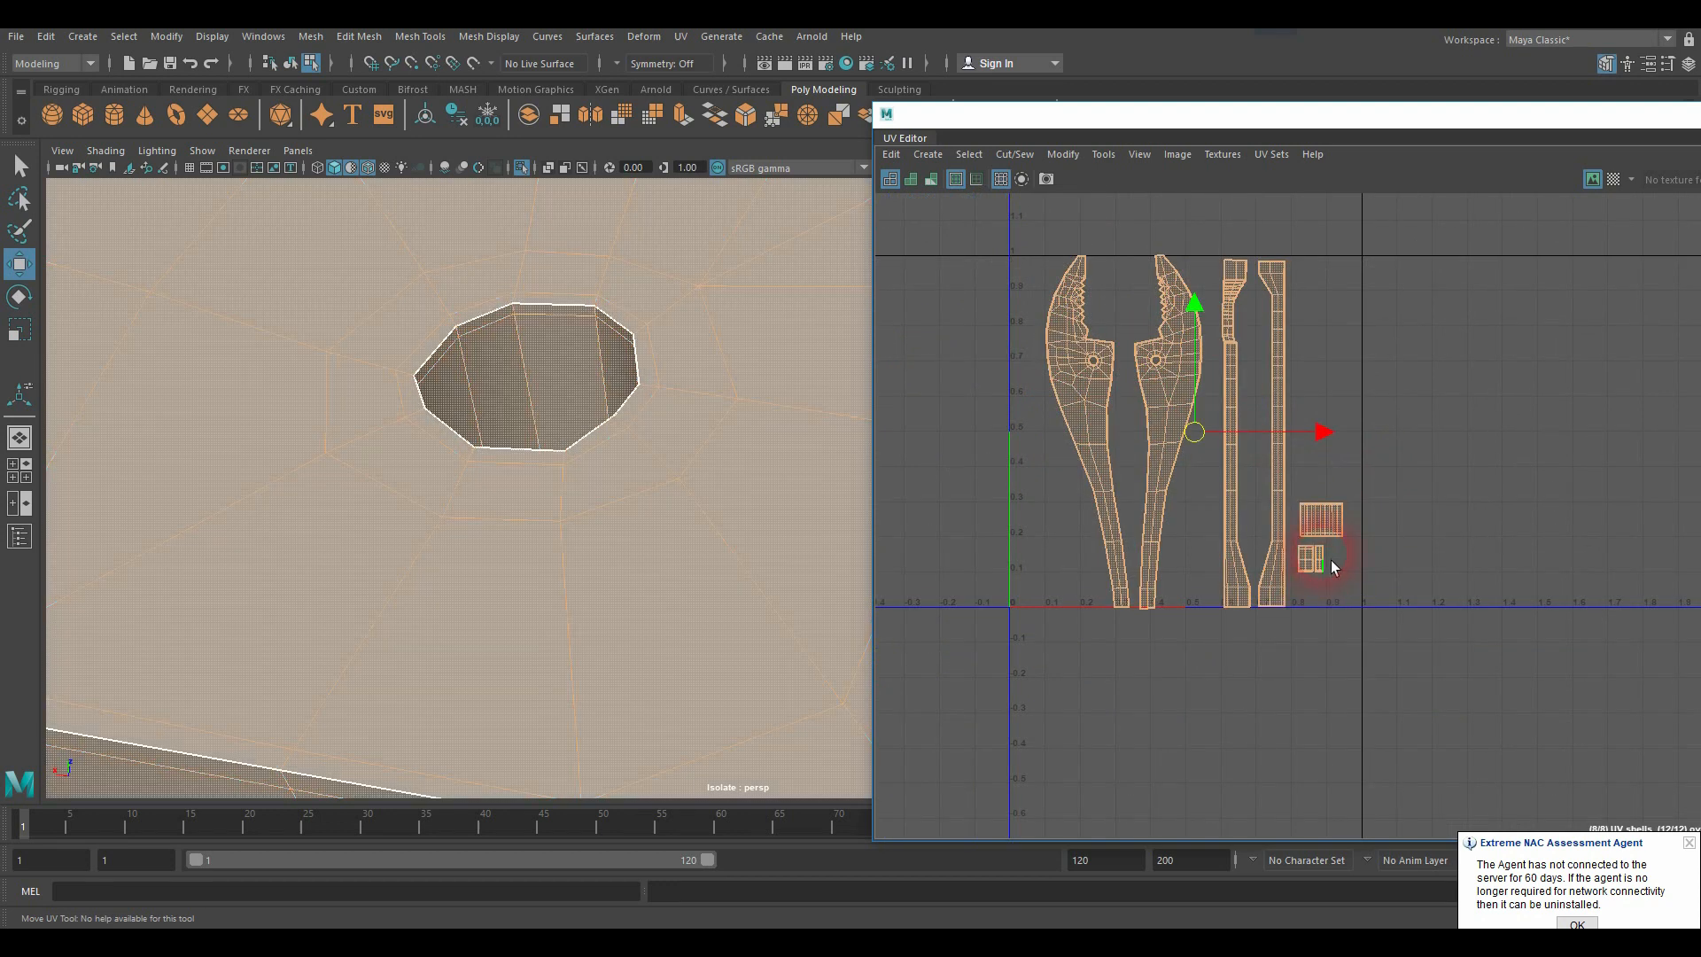
left_click(1325, 522)
double_click(1335, 532)
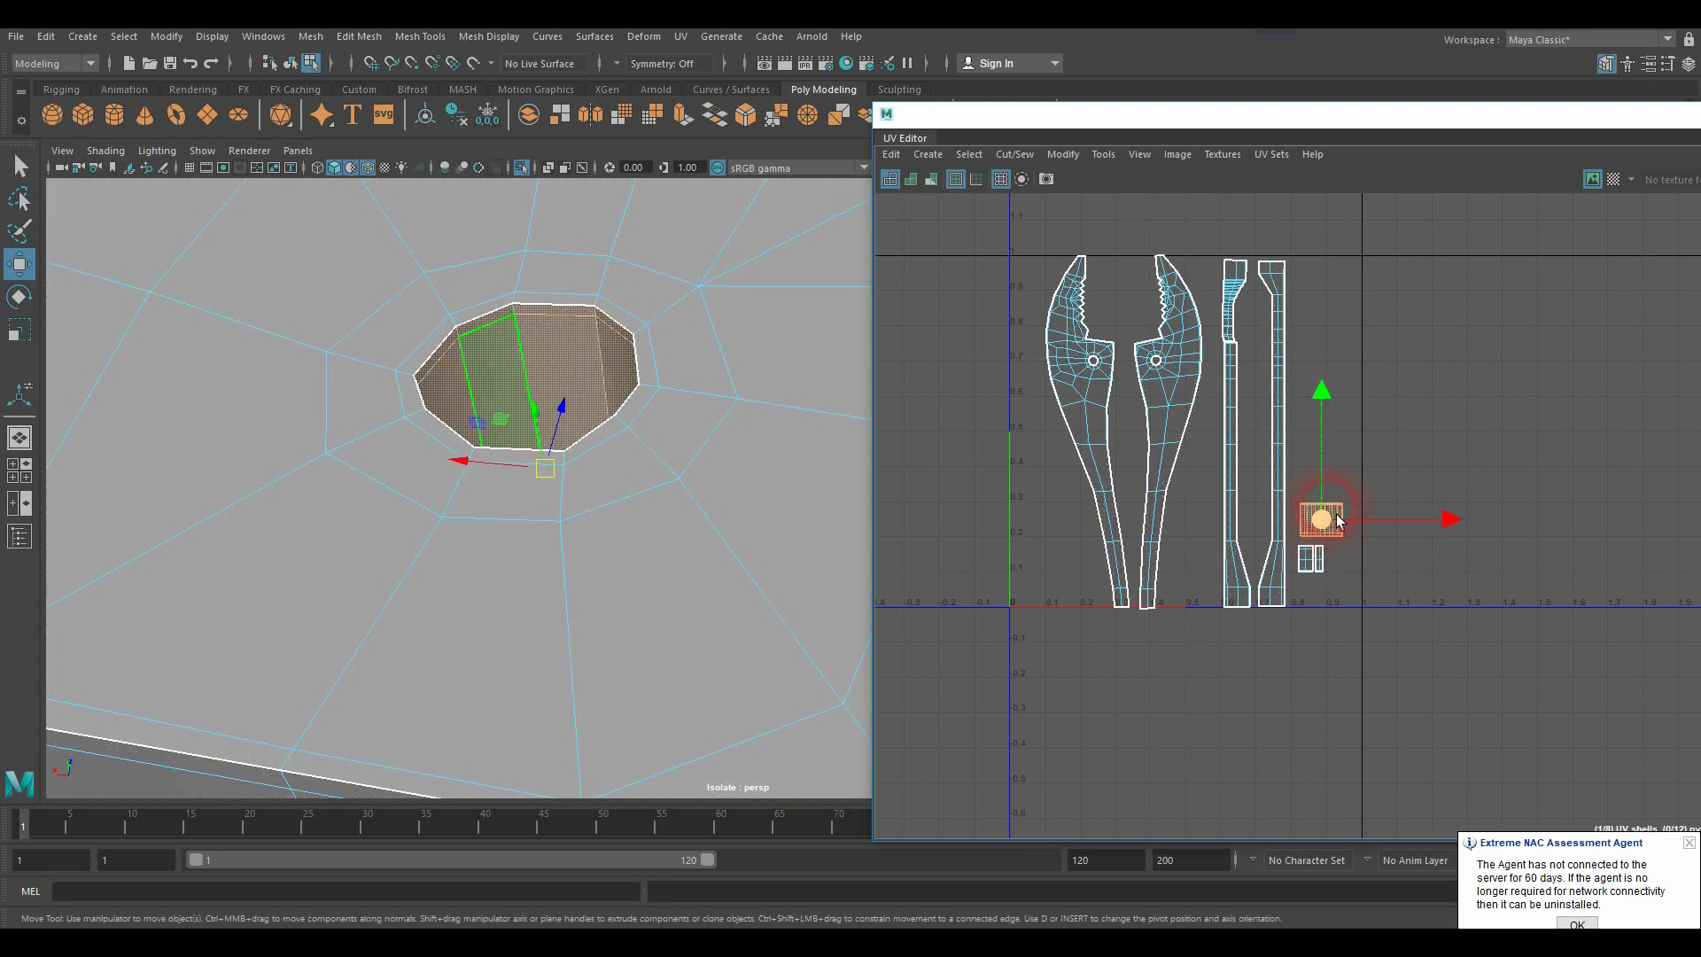
key("e")
key("r")
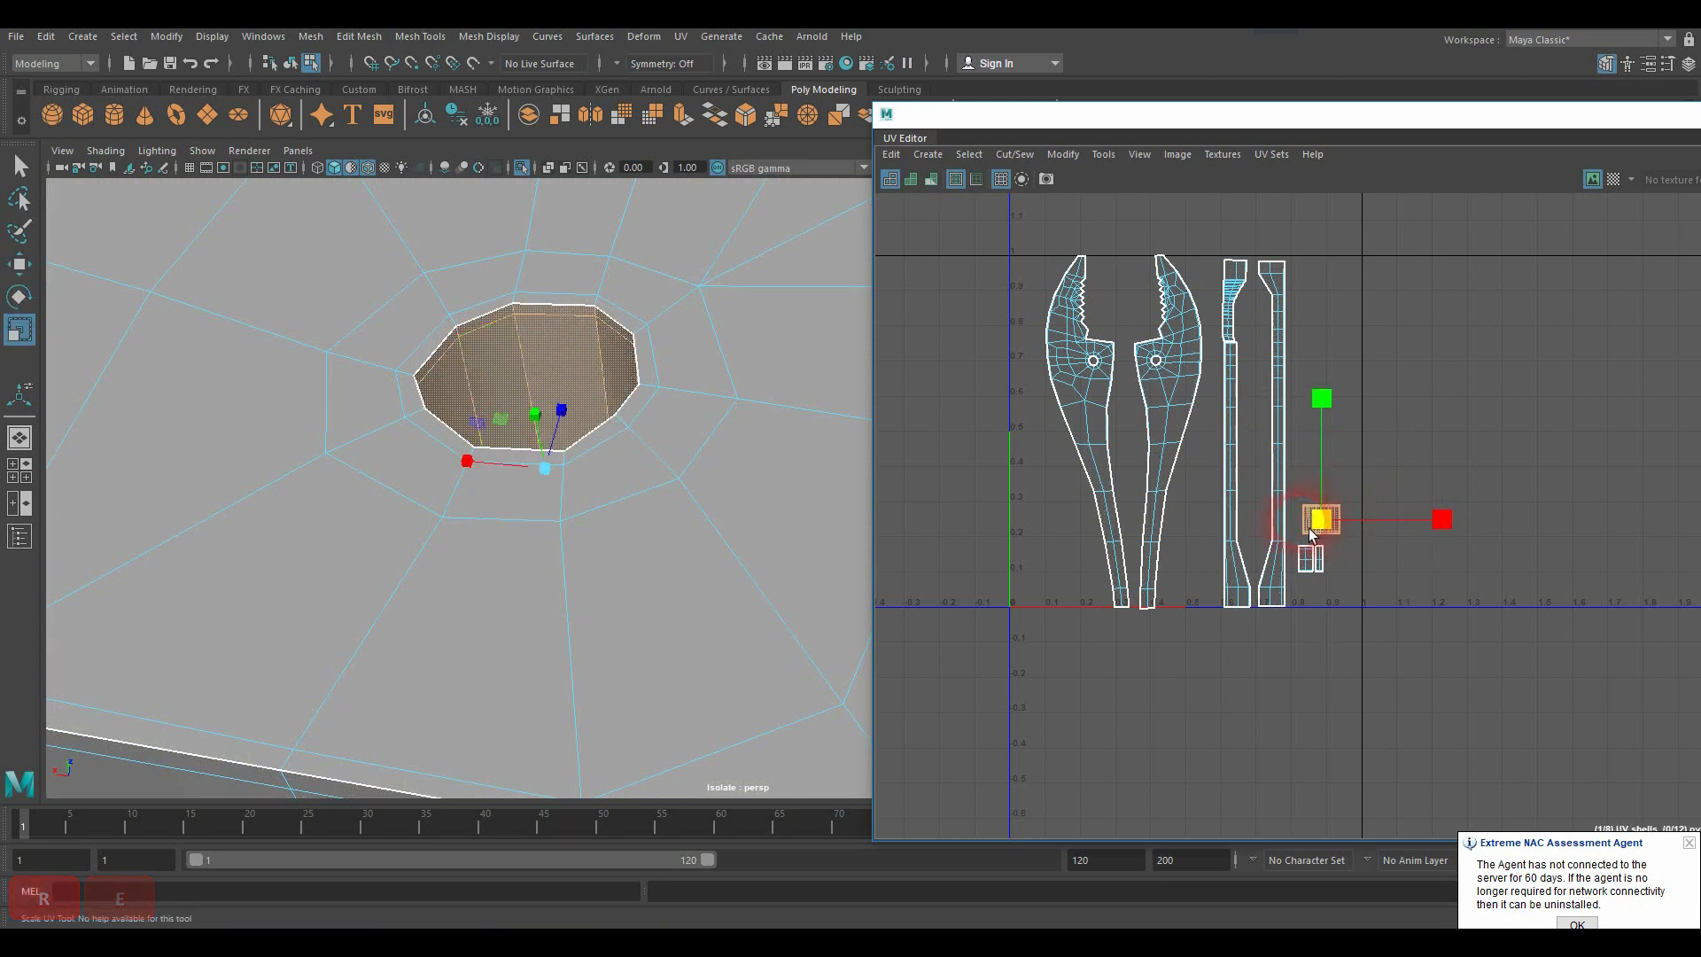
key("w")
left_click_drag(1334, 519, 1326, 524)
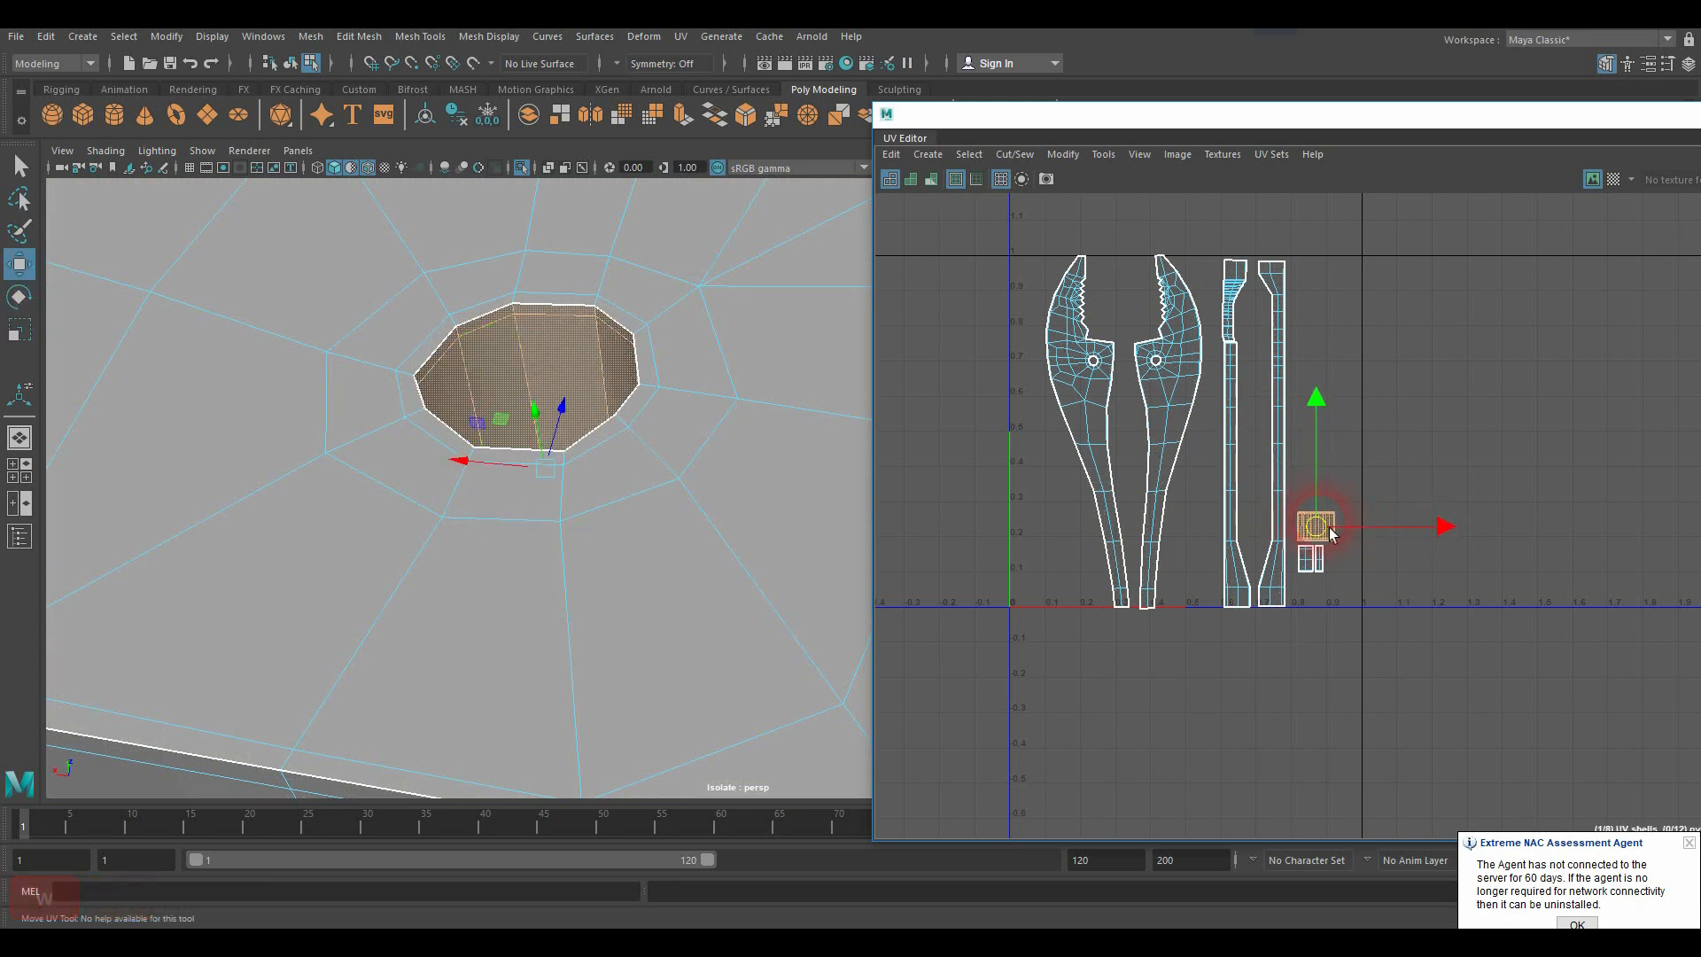
left_click(1382, 612)
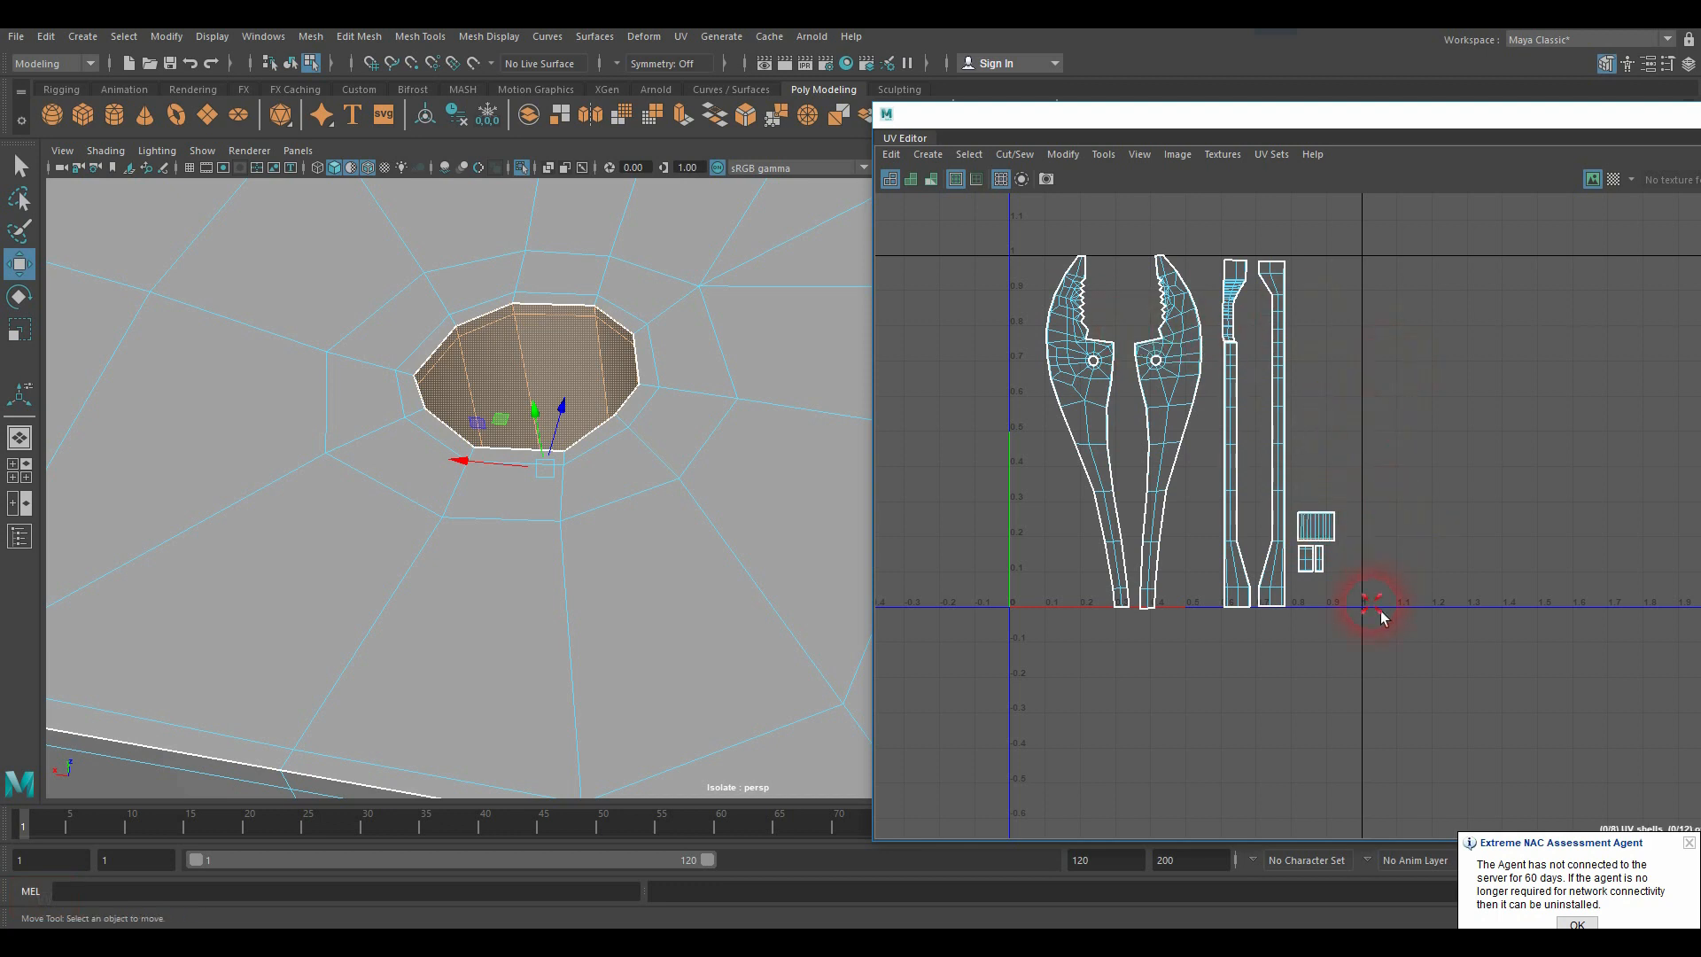
Step: Examine the pivot hole's inner wall and the surrounding side faces on the 3D model
scroll(776, 447, "down", 6)
left_click_drag(776, 449, 734, 418, "alt")
middle_click_drag(712, 353, 725, 496, "alt")
left_click_drag(724, 497, 857, 469, "alt")
middle_click_drag(857, 470, 907, 488, "alt")
right_click_drag(561, 495, 615, 524, "alt")
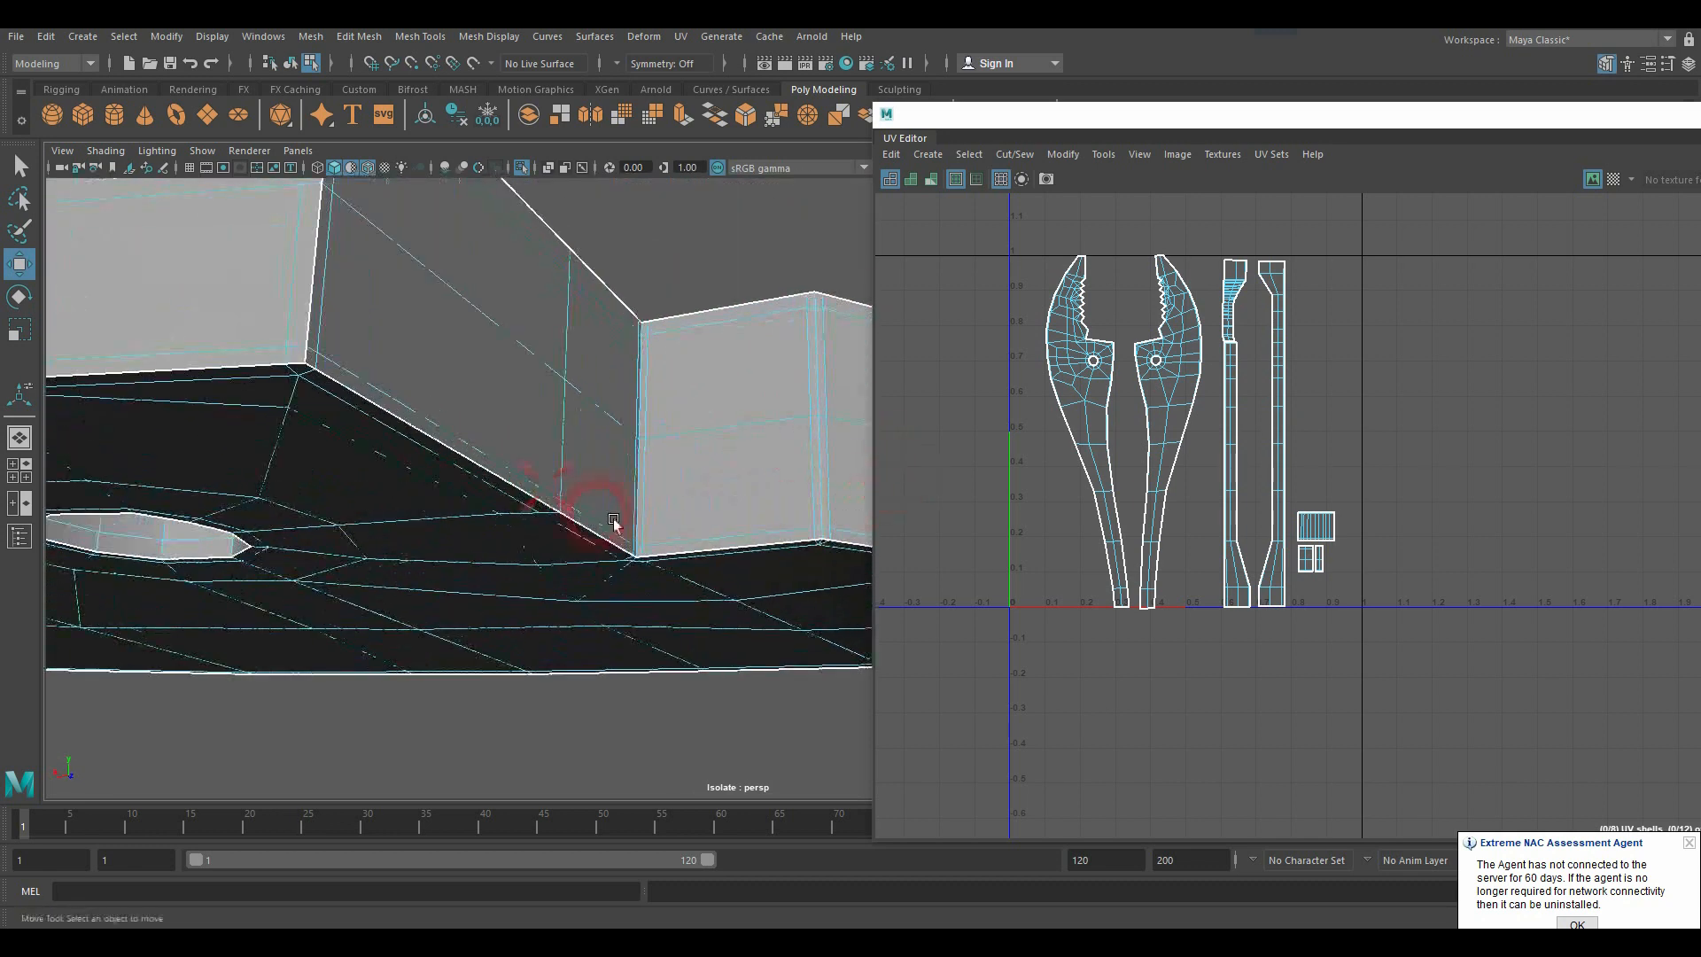
middle_click_drag(132, 546, 552, 493, "alt")
left_click(1411, 618)
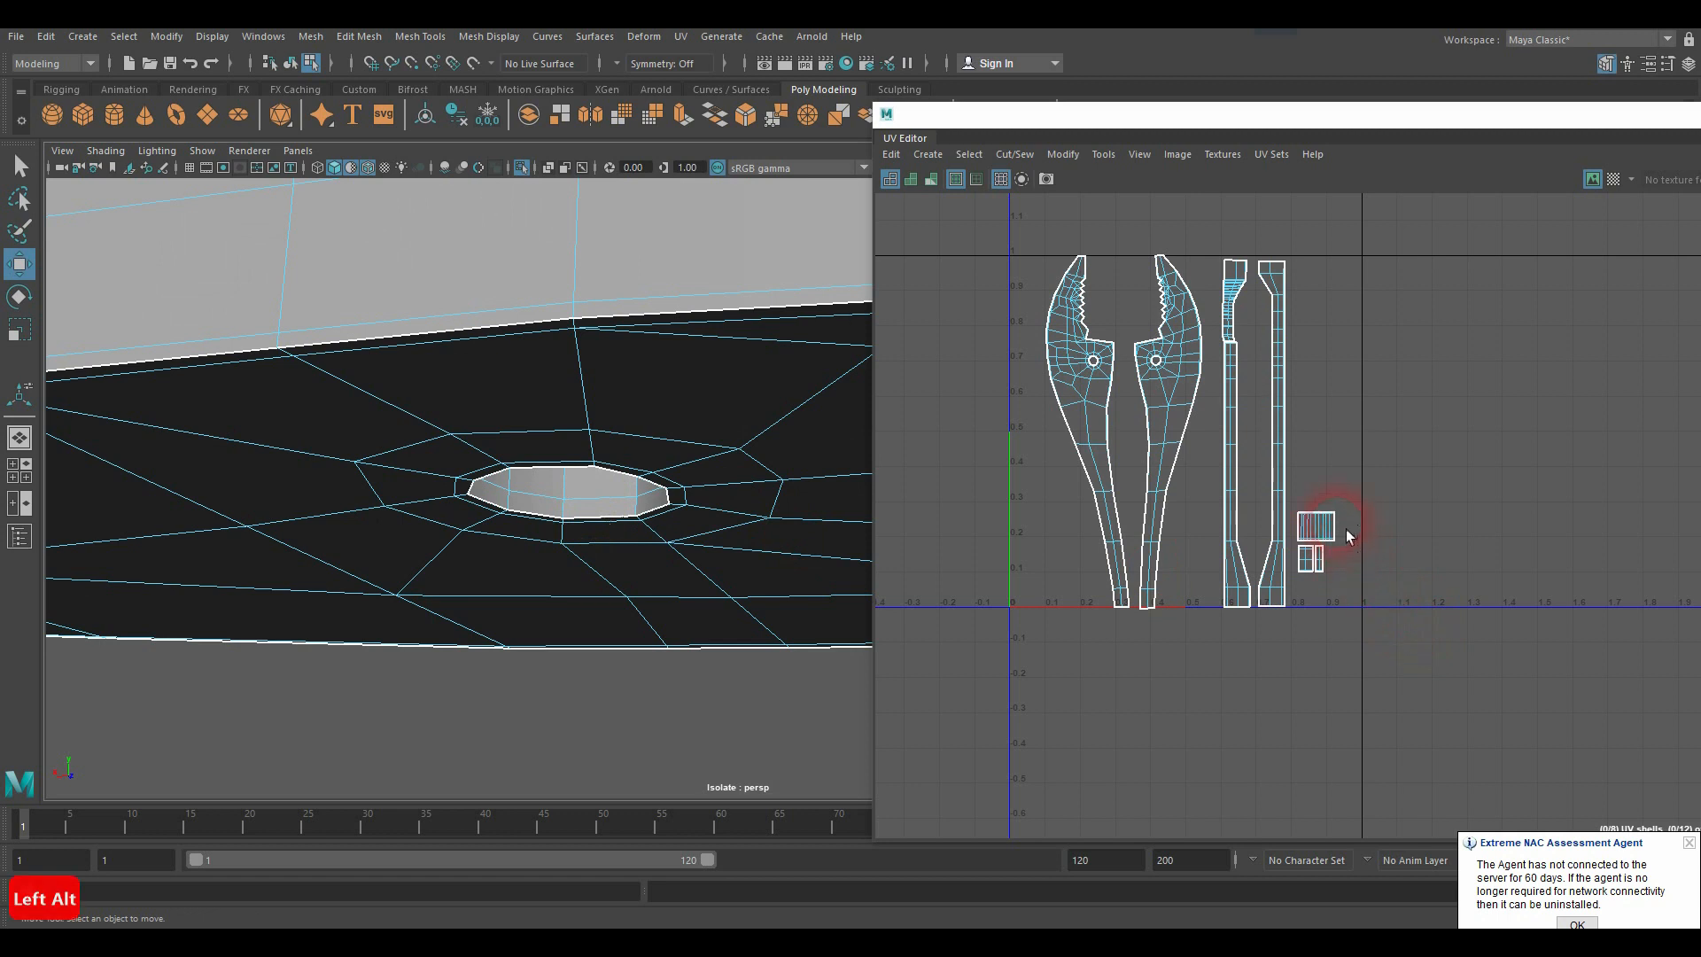